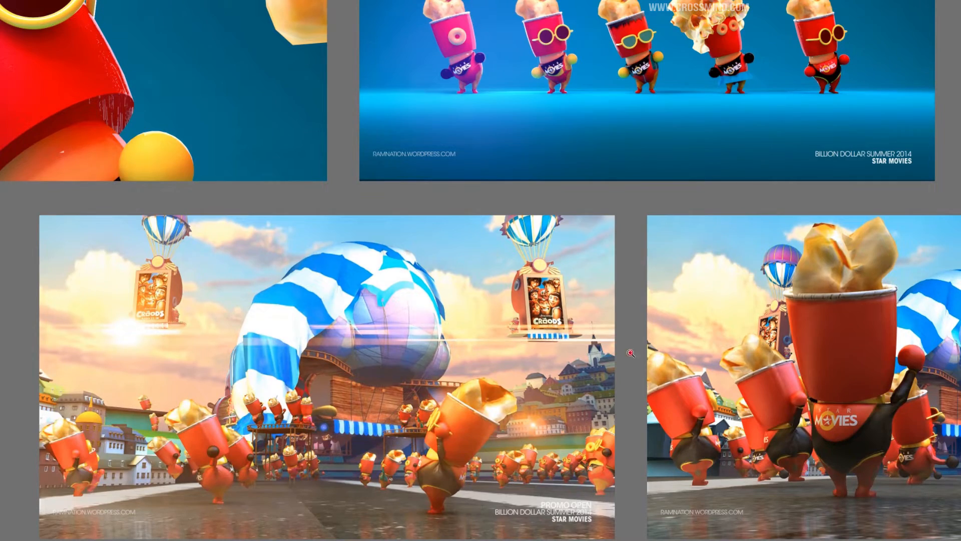
Move the popcorn crowd variation sheet down, closer to the rows of promo stills
{"action": "scroll", "coordinate": [327, 384], "scroll_direction": "down", "scroll_amount": 3, "text": "alt"}
{"action": "left_click_drag", "start_coordinate": [649, 384], "coordinate": [578, 405]}
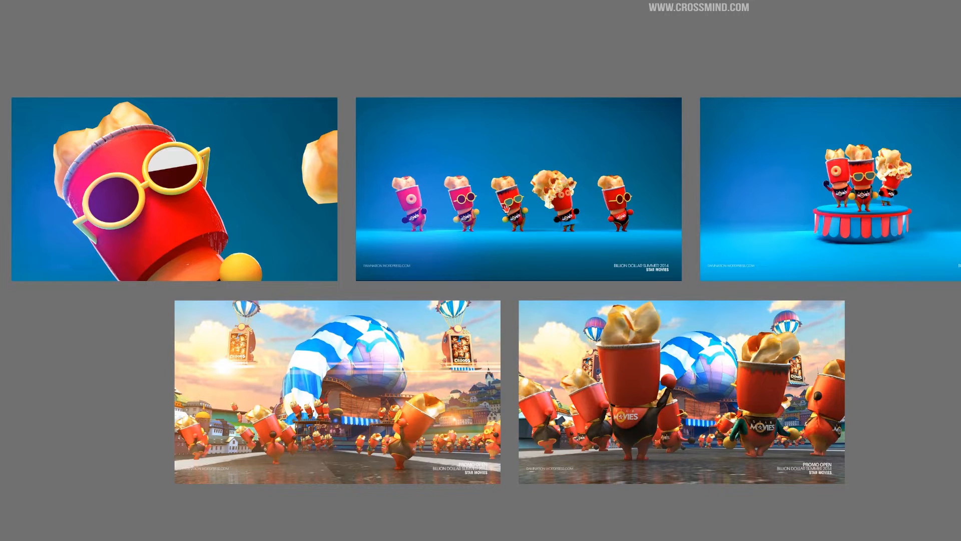
{"action": "left_click_drag", "start_coordinate": [653, 186], "coordinate": [499, 187]}
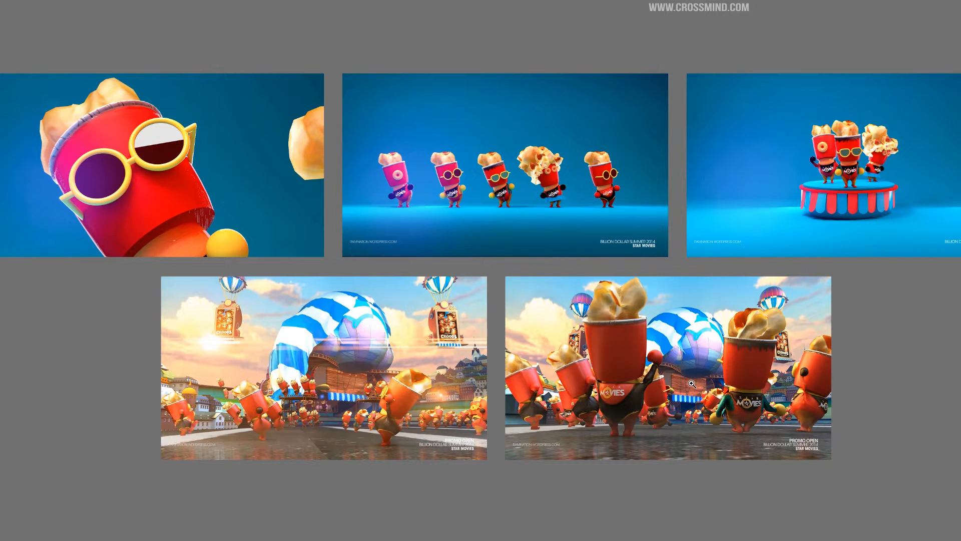
{"action": "left_click_drag", "start_coordinate": [573, 302], "coordinate": [564, 298]}
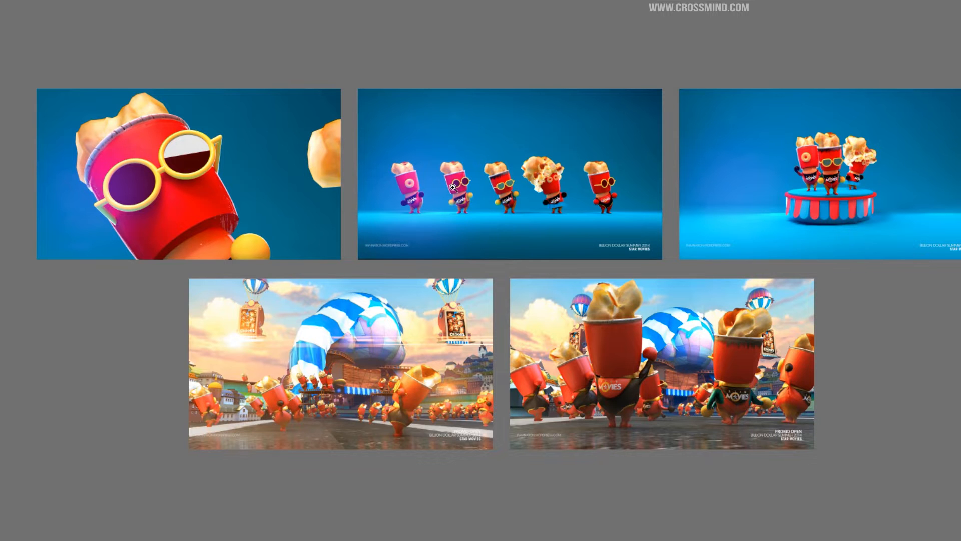
{"action": "left_click_drag", "start_coordinate": [482, 152], "coordinate": [485, 310]}
{"action": "right_click", "coordinate": [520, 34]}
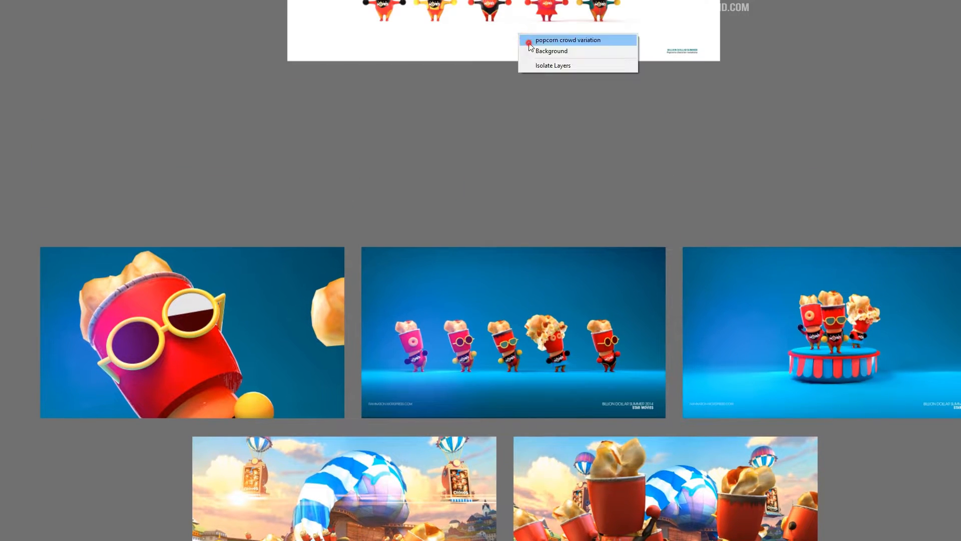
{"action": "left_click", "coordinate": [527, 40]}
{"action": "left_click_drag", "start_coordinate": [526, 37], "coordinate": [538, 146]}
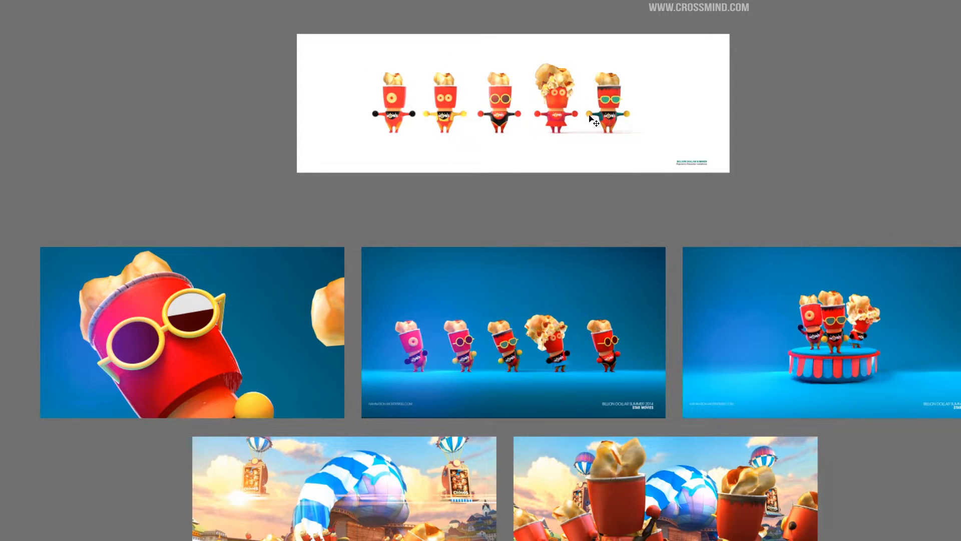
Sketch temporary connecting lines from the first two popcorn characters toward the stills below and undo them
{"action": "mouse_move", "coordinate": [382, 128]}
{"action": "left_mouse_down"}
{"action": "mouse_move", "coordinate": [378, 64]}
{"action": "mouse_move", "coordinate": [274, 199]}
{"action": "left_mouse_up"}
{"action": "left_click_drag", "start_coordinate": [392, 82], "coordinate": [426, 199]}
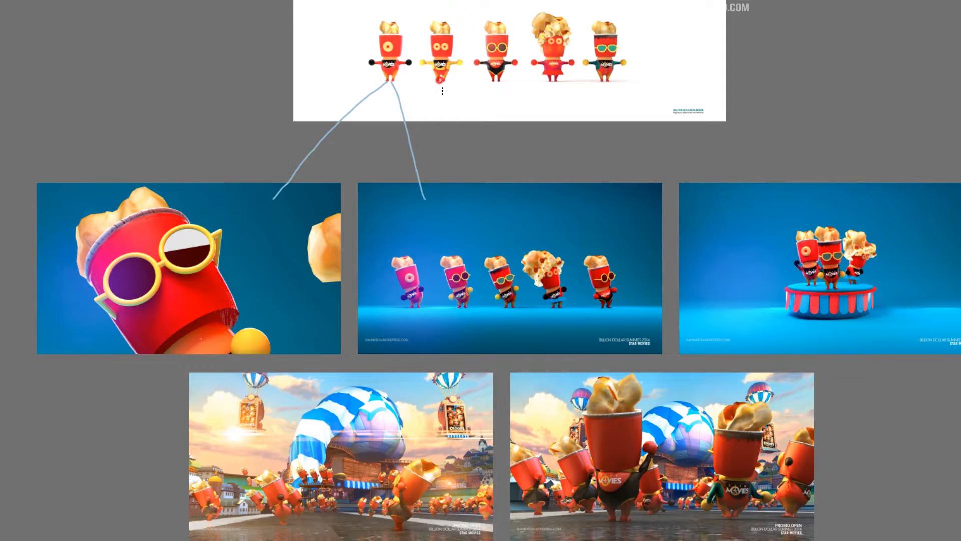
{"action": "left_click_drag", "start_coordinate": [443, 91], "coordinate": [477, 175]}
{"action": "key", "text": "ctrl+alt+z"}
{"action": "key", "text": "ctrl+alt+z"}
{"action": "key", "text": "ctrl+alt+z"}
Examine the five popcorn character variations up close and compare them with the characters in the promo stills
{"action": "left_click_drag", "start_coordinate": [582, 109], "coordinate": [578, 96]}
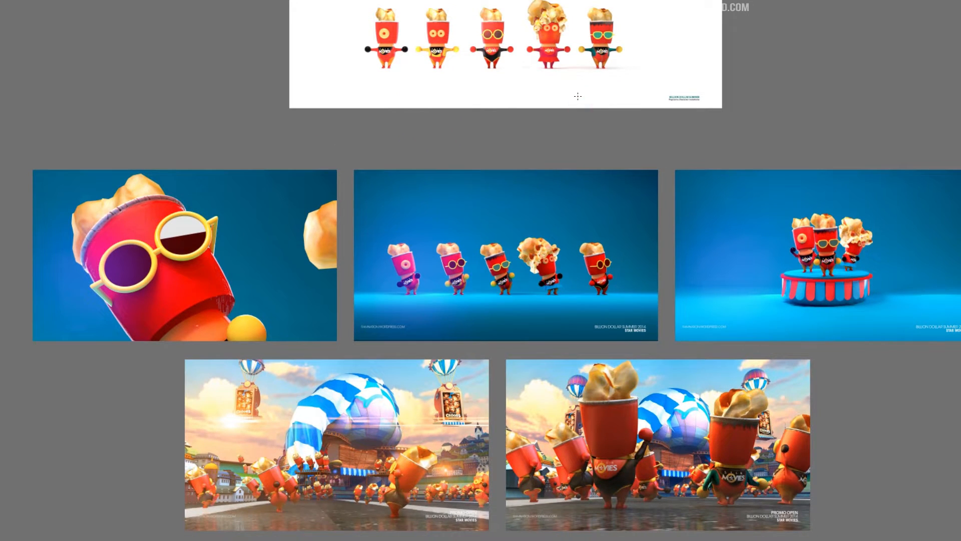
{"action": "left_click_drag", "start_coordinate": [439, 284], "coordinate": [443, 278]}
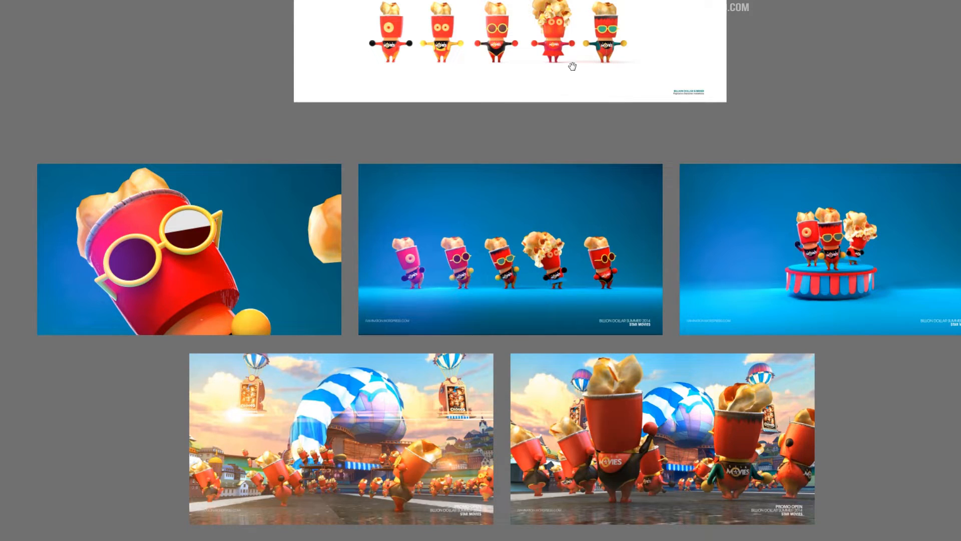
{"action": "left_click_drag", "start_coordinate": [573, 66], "coordinate": [566, 154]}
{"action": "left_click", "coordinate": [514, 107]}
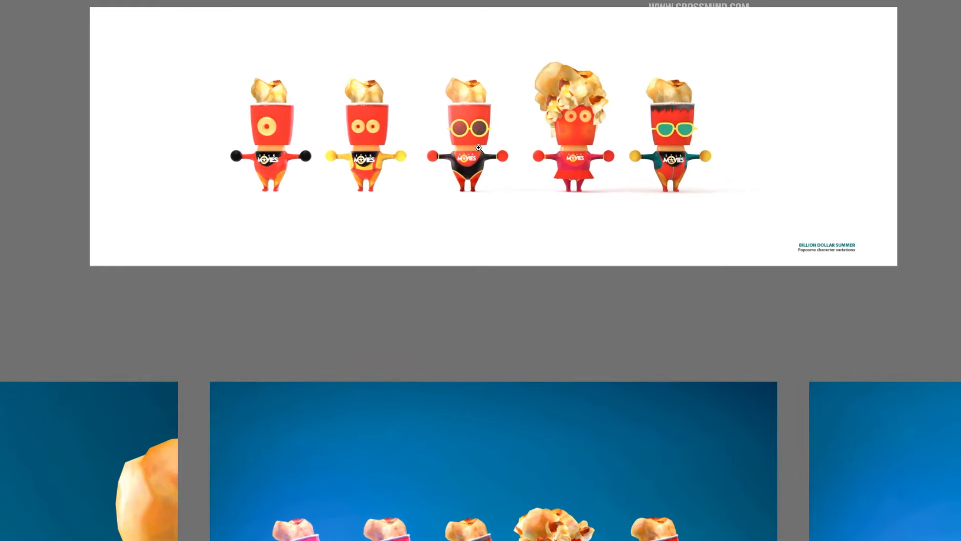
{"action": "left_click", "coordinate": [478, 149]}
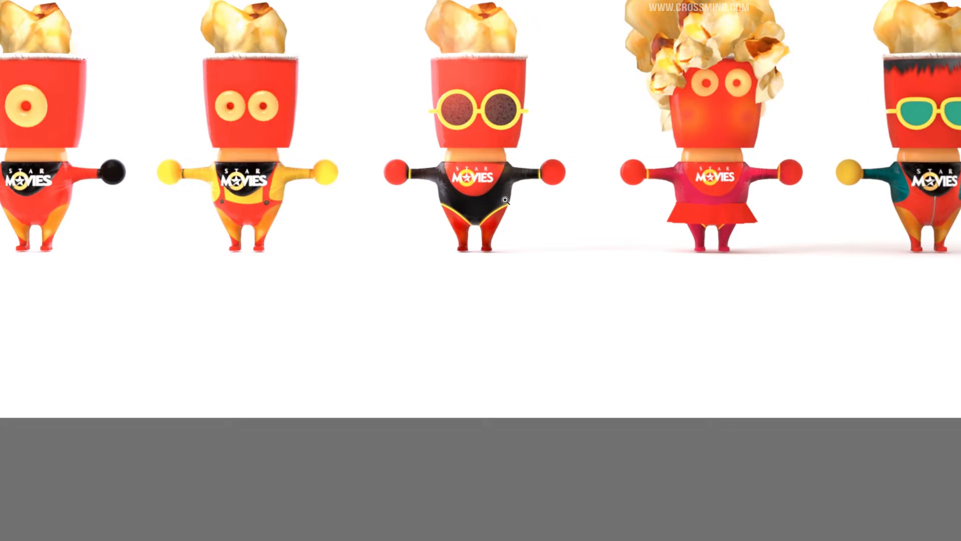
{"action": "left_click_drag", "start_coordinate": [520, 287], "coordinate": [523, 224]}
{"action": "left_click_drag", "start_coordinate": [578, 260], "coordinate": [502, 245]}
{"action": "left_click_drag", "start_coordinate": [507, 382], "coordinate": [472, 168]}
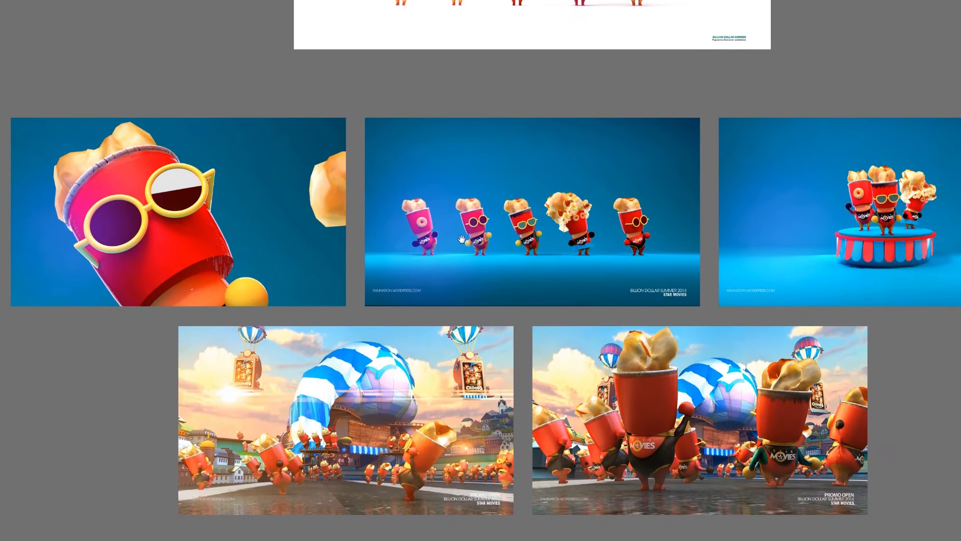
{"action": "left_click_drag", "start_coordinate": [547, 319], "coordinate": [538, 316]}
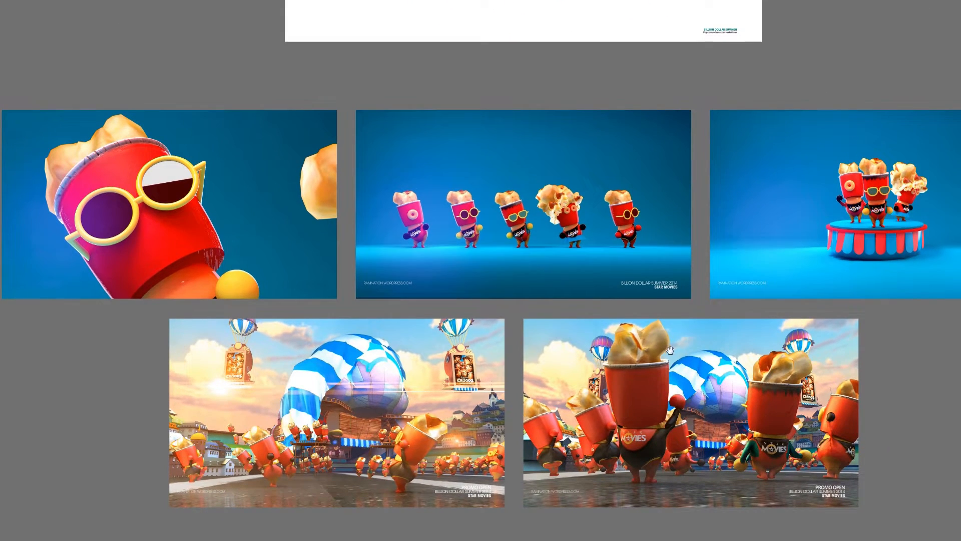
{"action": "left_click_drag", "start_coordinate": [670, 350], "coordinate": [658, 373]}
{"action": "left_click_drag", "start_coordinate": [679, 332], "coordinate": [666, 331]}
{"action": "left_click_drag", "start_coordinate": [646, 265], "coordinate": [607, 299]}
Select the popcorn crowd variation layer and nudge its sheet closer to the middle row of stills
{"action": "right_click", "coordinate": [567, 125]}
{"action": "left_click", "coordinate": [578, 132]}
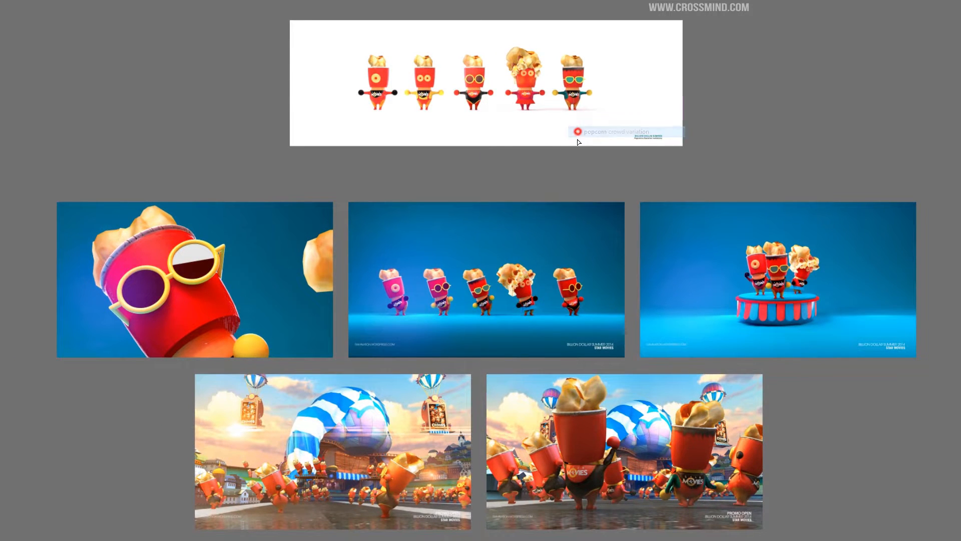
{"action": "mouse_move", "coordinate": [577, 142]}
{"action": "left_mouse_down"}
{"action": "mouse_move", "coordinate": [578, 159]}
{"action": "mouse_move", "coordinate": [566, 136]}
{"action": "left_mouse_up"}
Examine the promo open still with the striped balloon and the crowd of popcorn characters in detail
{"action": "left_click_drag", "start_coordinate": [554, 195], "coordinate": [556, 182]}
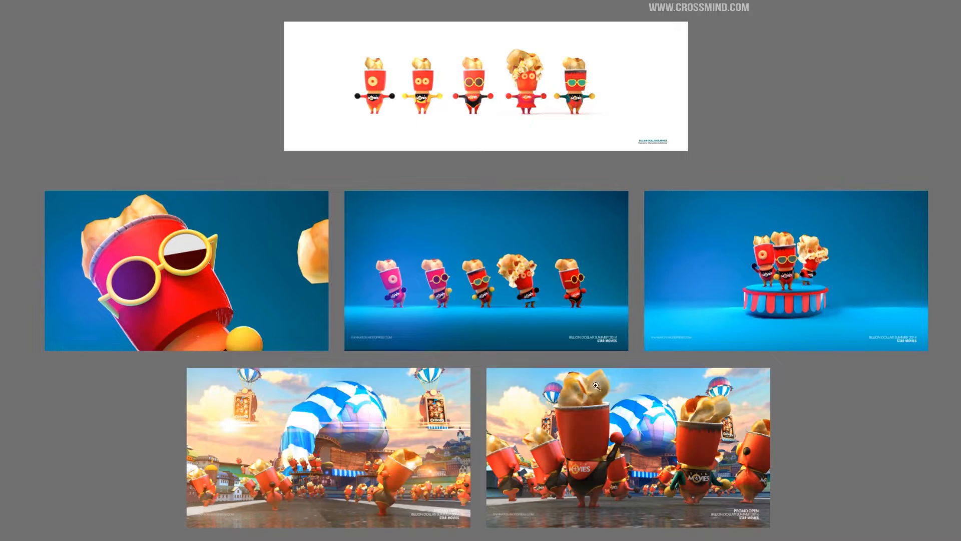
{"action": "left_click_drag", "start_coordinate": [582, 398], "coordinate": [588, 399]}
{"action": "left_click_drag", "start_coordinate": [620, 322], "coordinate": [667, 187]}
{"action": "left_click", "coordinate": [302, 310]}
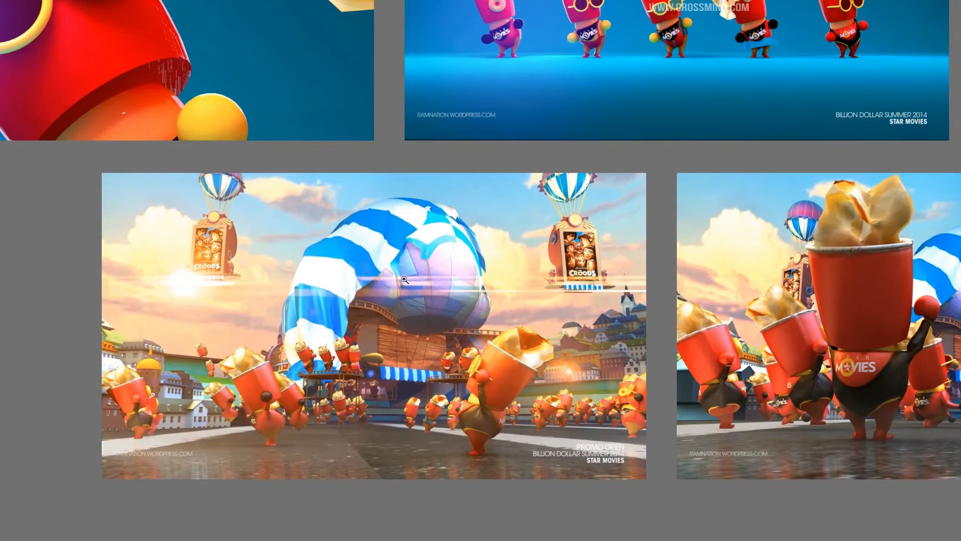
{"action": "left_click", "coordinate": [358, 327]}
{"action": "left_click", "coordinate": [374, 330]}
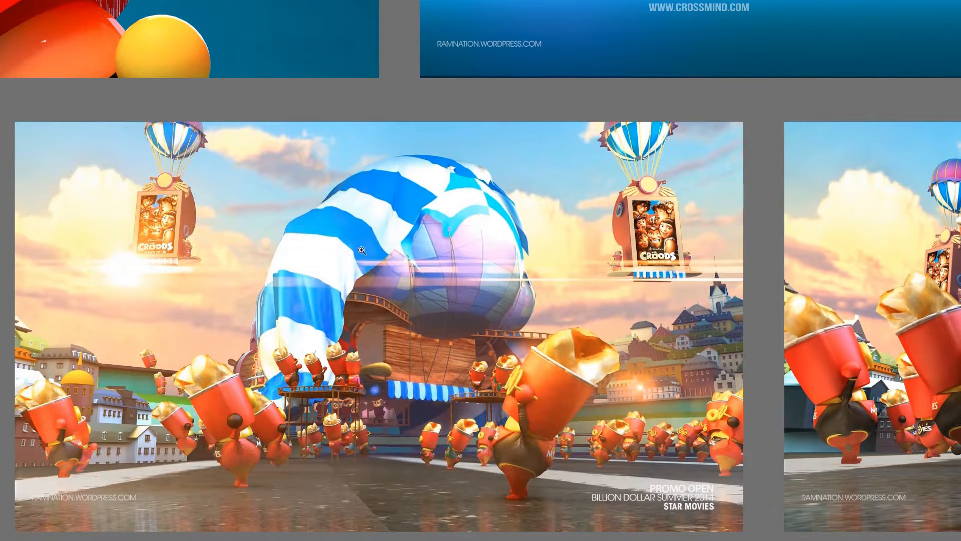
{"action": "scroll", "coordinate": [395, 284], "scroll_direction": "down", "scroll_amount": 1}
{"action": "scroll", "coordinate": [418, 290], "scroll_direction": "down", "scroll_amount": 2}
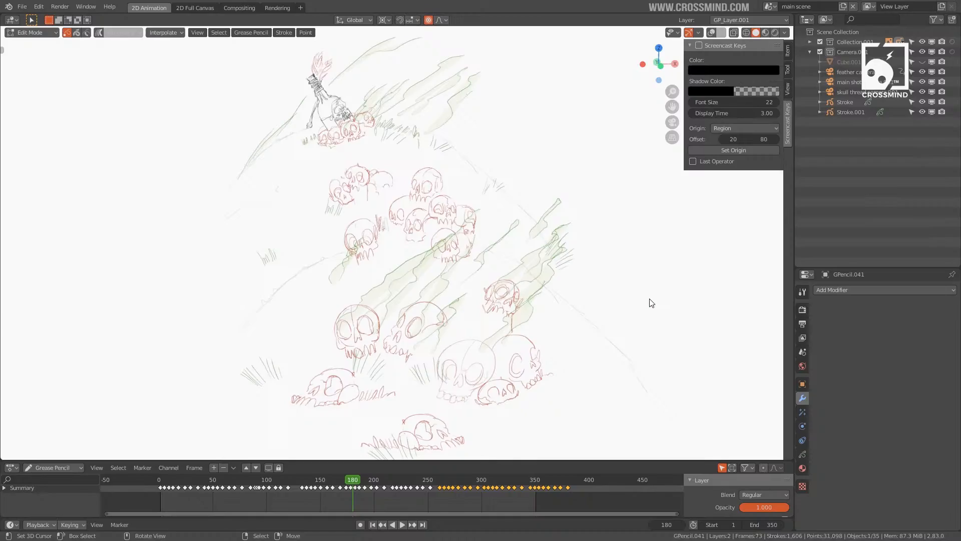
Switch to Blender and bring up the Link file browser on the project files folder without linking anything
{"action": "left_click", "coordinate": [23, 7]}
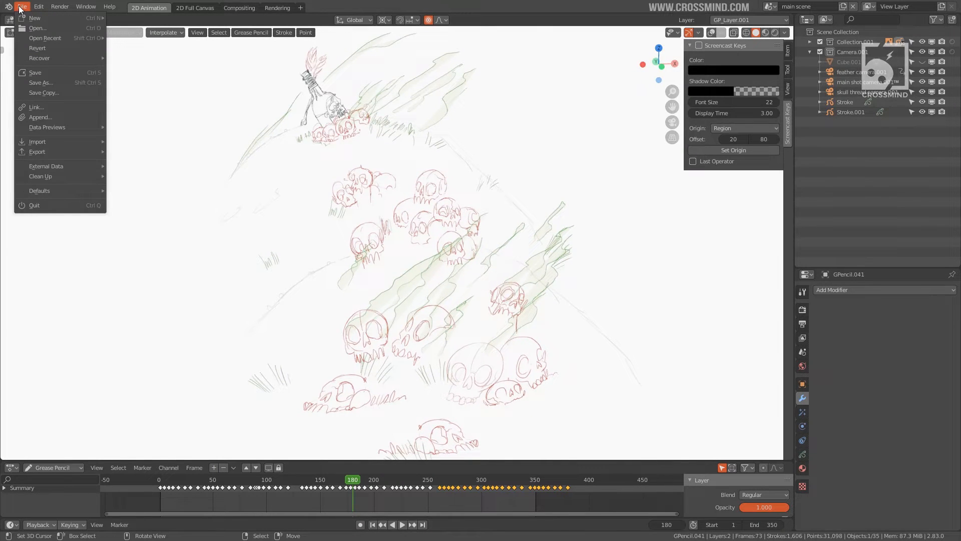
{"action": "left_click", "coordinate": [29, 5]}
{"action": "left_click", "coordinate": [22, 6]}
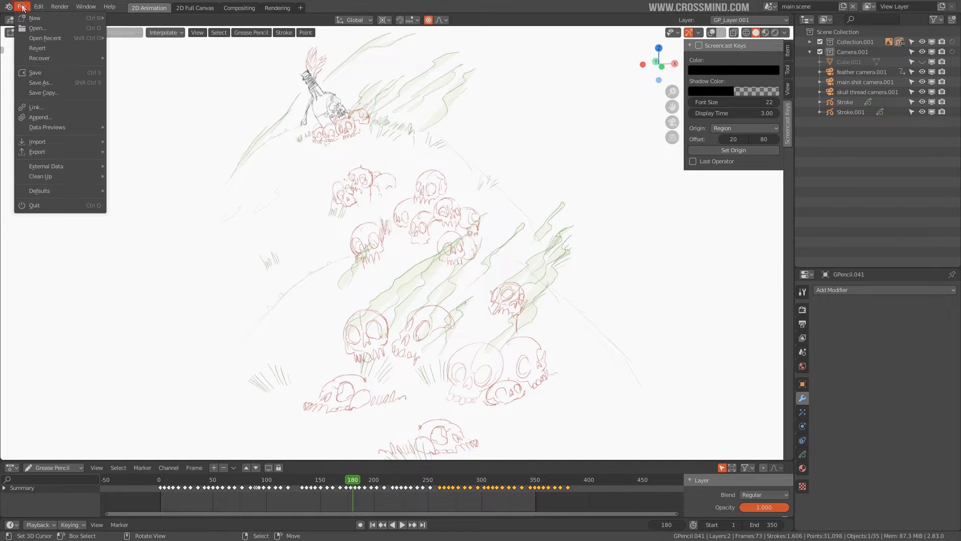
{"action": "left_click", "coordinate": [36, 109]}
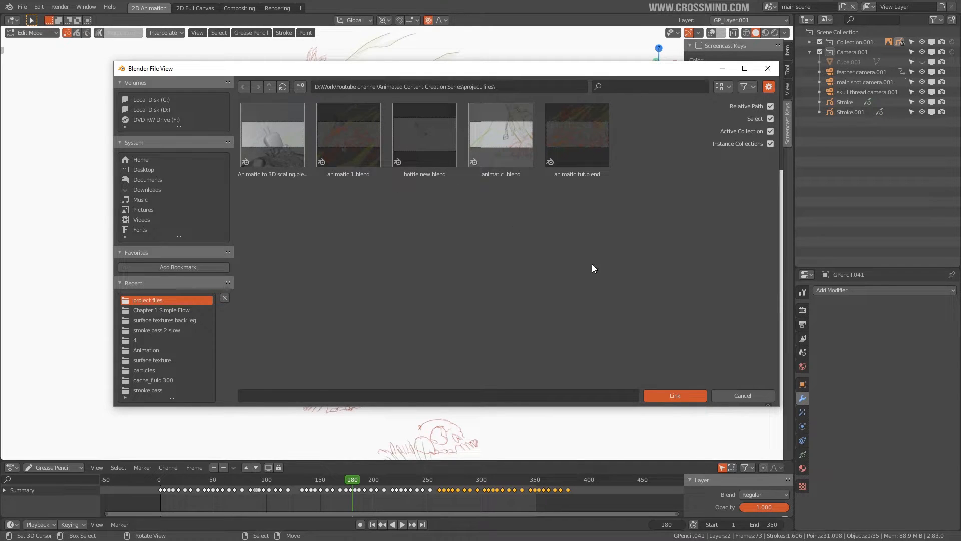
{"action": "left_click", "coordinate": [743, 395]}
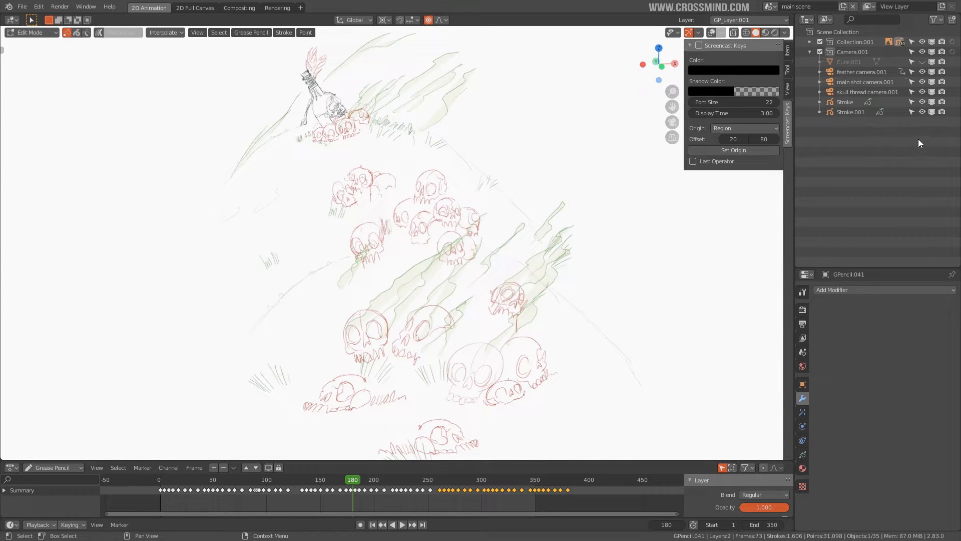
{"action": "middle_click_drag", "start_coordinate": [469, 185], "coordinate": [461, 191]}
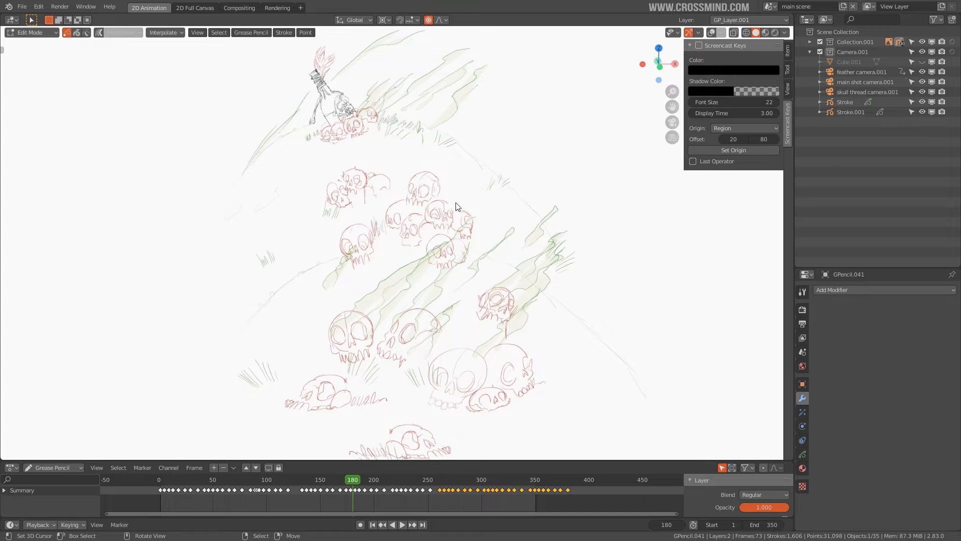
{"action": "left_click", "coordinate": [22, 6]}
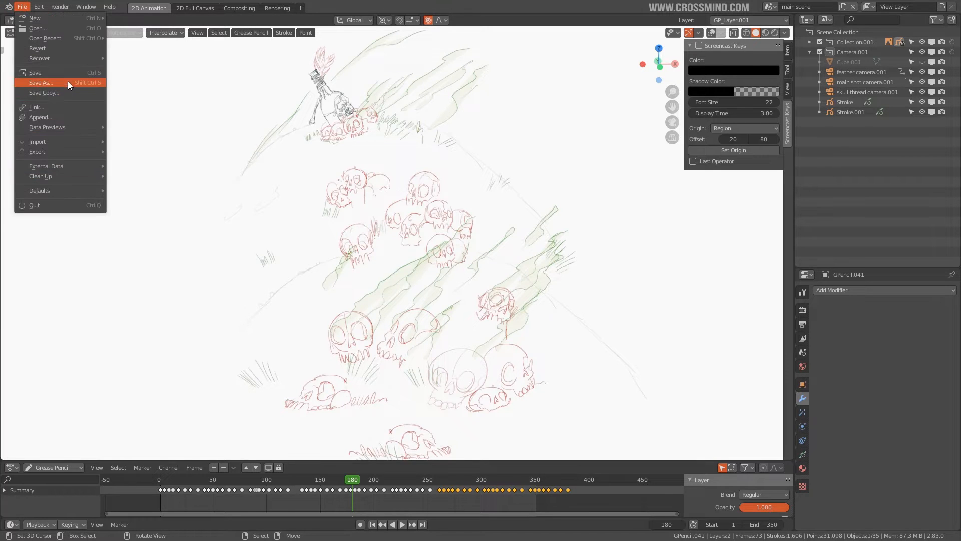
{"action": "left_click", "coordinate": [59, 107]}
{"action": "key", "text": "Escape"}
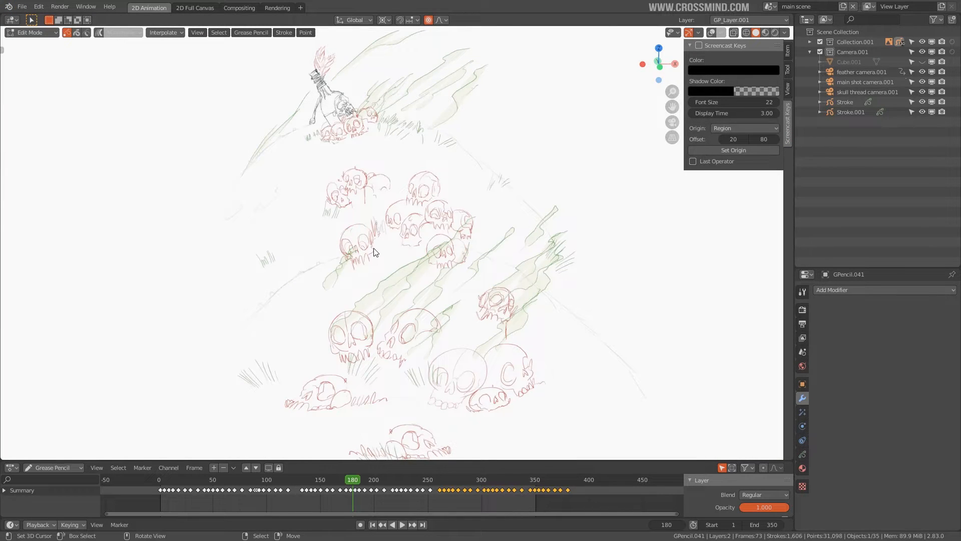
Show the viewport overlays over the skull and bottle layout and hide them again
{"action": "mouse_move", "coordinate": [376, 252]}
{"action": "middle_mouse_down"}
{"action": "mouse_move", "coordinate": [400, 266]}
{"action": "mouse_move", "coordinate": [408, 247]}
{"action": "mouse_move", "coordinate": [431, 241]}
{"action": "middle_mouse_up"}
{"action": "left_click", "coordinate": [711, 33]}
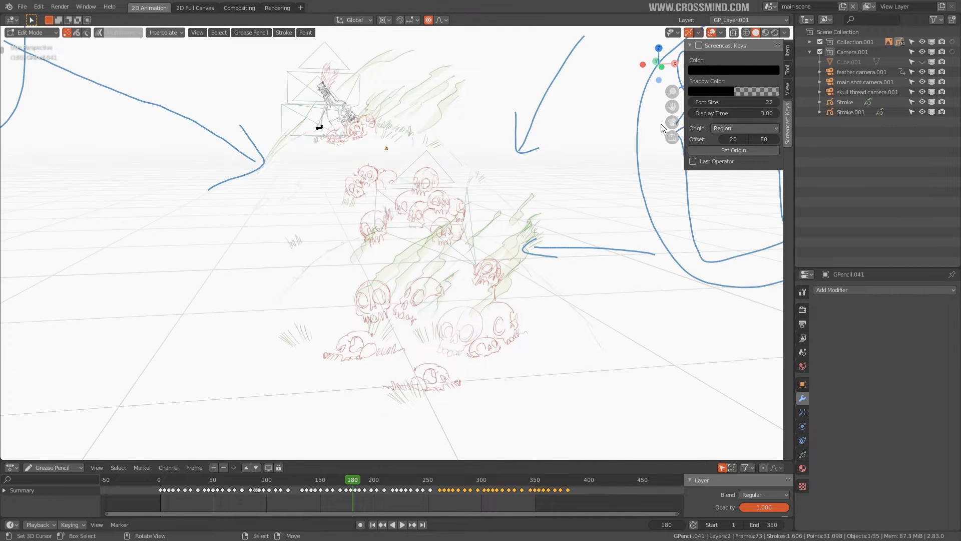
{"action": "left_click", "coordinate": [711, 32]}
Examine the depth of the grease pencil skull and bottle layout from several slightly different angles
{"action": "mouse_move", "coordinate": [502, 218]}
{"action": "middle_mouse_down"}
{"action": "mouse_move", "coordinate": [511, 221]}
{"action": "mouse_move", "coordinate": [501, 221]}
{"action": "middle_mouse_up"}
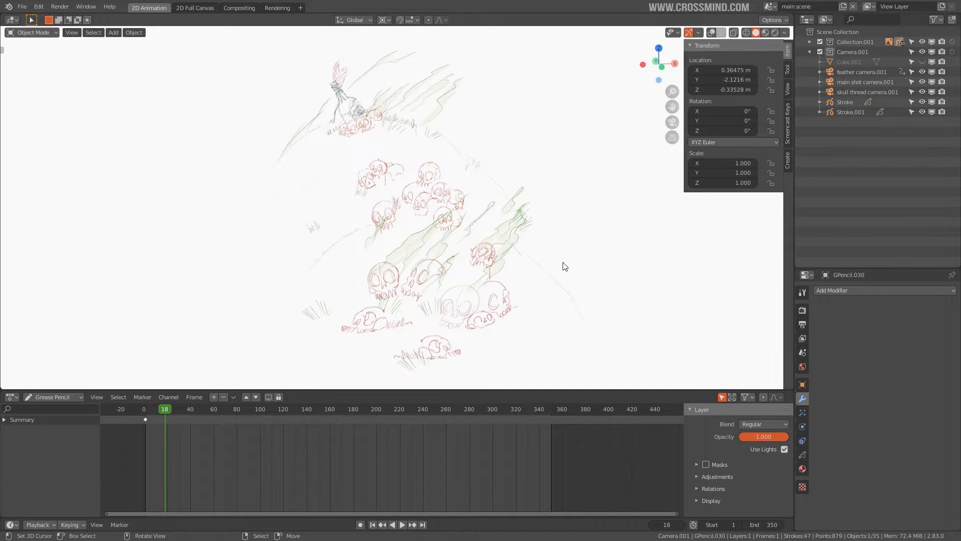
{"action": "middle_click_drag", "start_coordinate": [565, 266], "coordinate": [572, 264]}
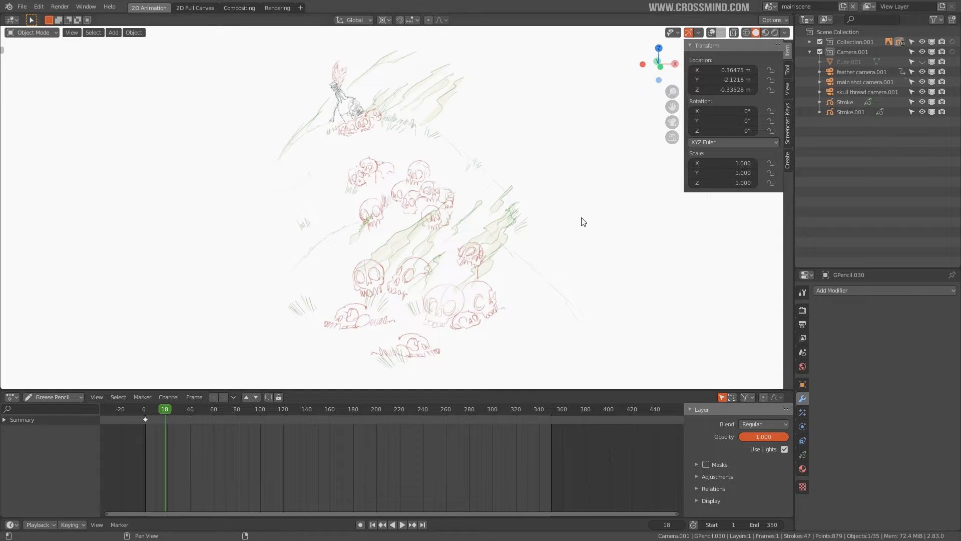
{"action": "middle_click_drag", "start_coordinate": [582, 219], "coordinate": [565, 247]}
{"action": "middle_click_drag", "start_coordinate": [637, 247], "coordinate": [630, 251]}
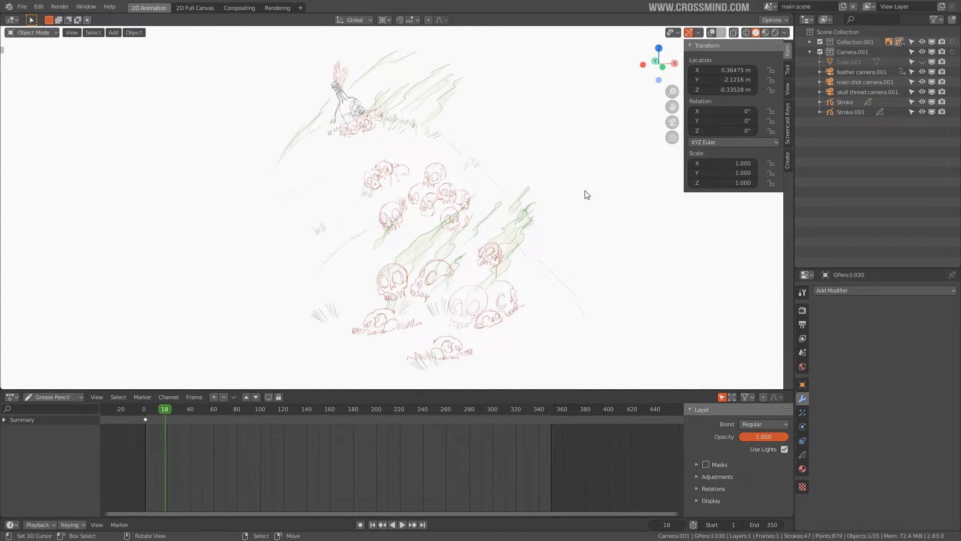
{"action": "middle_click_drag", "start_coordinate": [587, 195], "coordinate": [570, 233]}
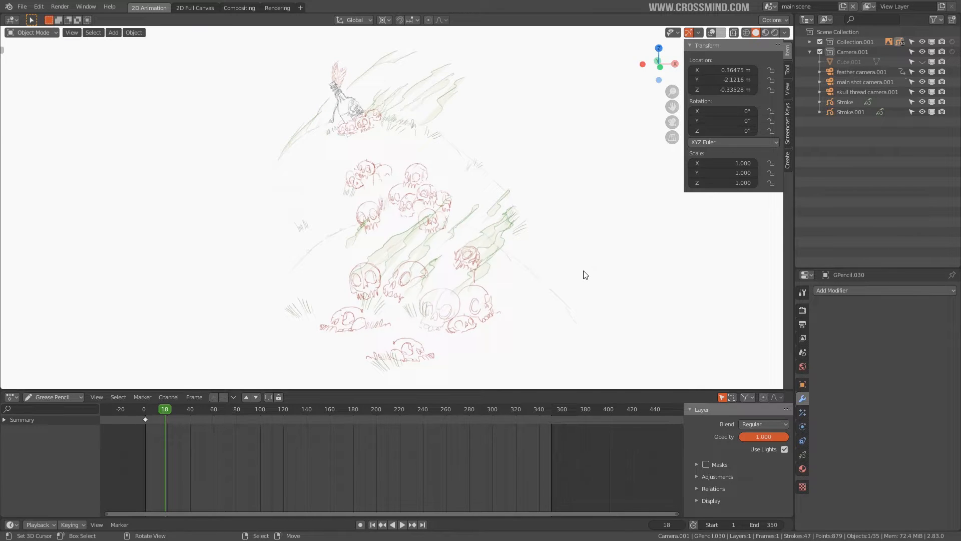
{"action": "middle_click_drag", "start_coordinate": [584, 274], "coordinate": [596, 274]}
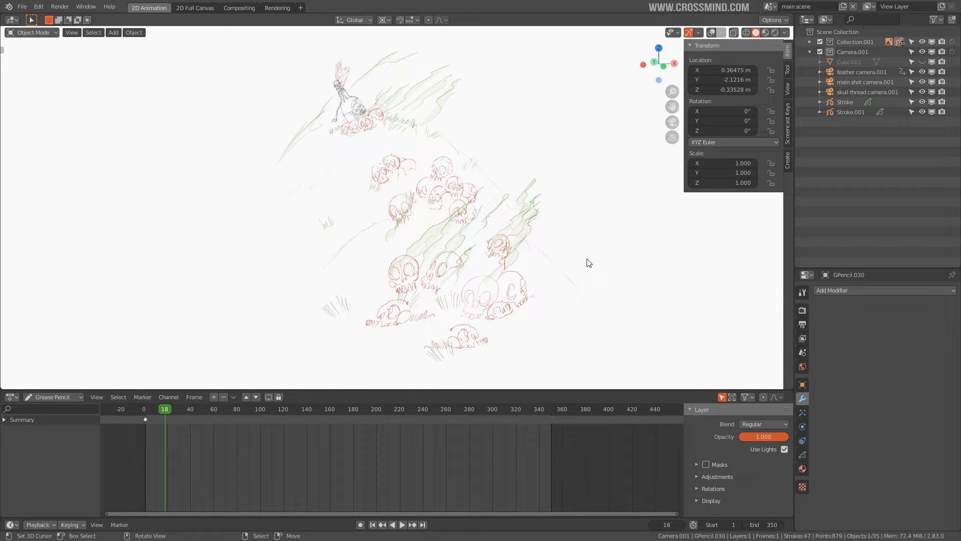
{"action": "mouse_move", "coordinate": [555, 284]}
{"action": "middle_mouse_down"}
{"action": "mouse_move", "coordinate": [591, 279]}
{"action": "mouse_move", "coordinate": [540, 282]}
{"action": "middle_mouse_up"}
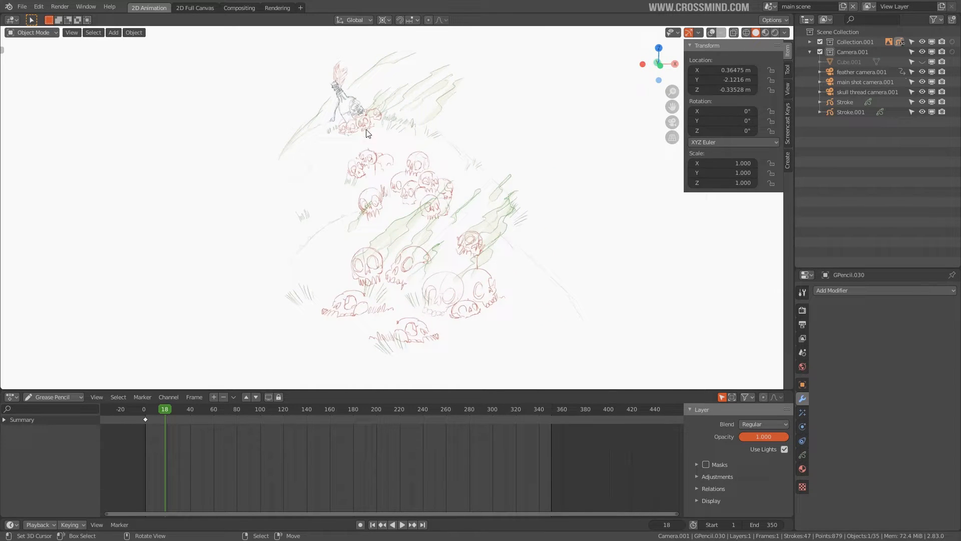
{"action": "scroll", "coordinate": [367, 131], "scroll_direction": "up", "scroll_amount": 3}
{"action": "left_click", "coordinate": [398, 125]}
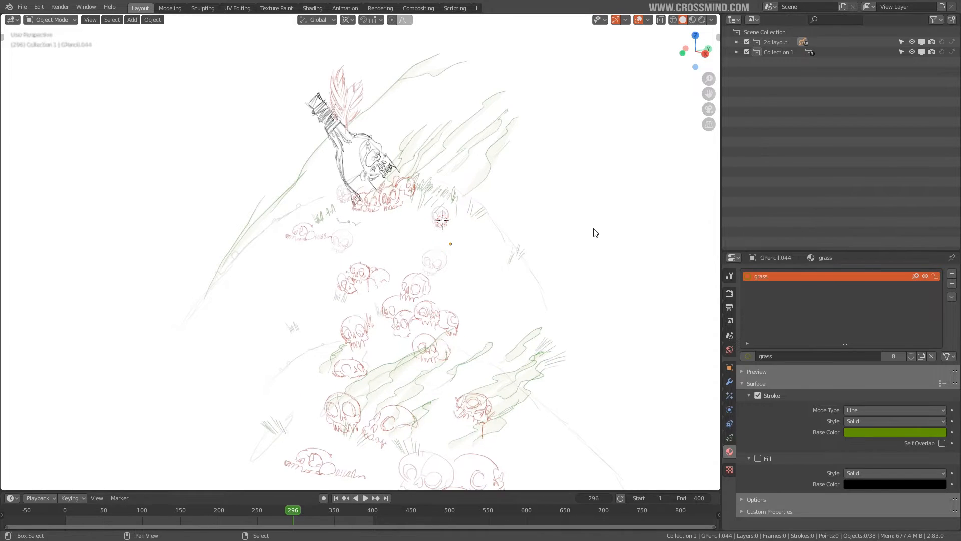
Make 2d layout the active collection and select the grease pencil skulls at the base of the bottle
{"action": "mouse_move", "coordinate": [595, 233]}
{"action": "middle_mouse_down"}
{"action": "mouse_move", "coordinate": [573, 223]}
{"action": "mouse_move", "coordinate": [553, 271]}
{"action": "mouse_move", "coordinate": [518, 275]}
{"action": "middle_mouse_up"}
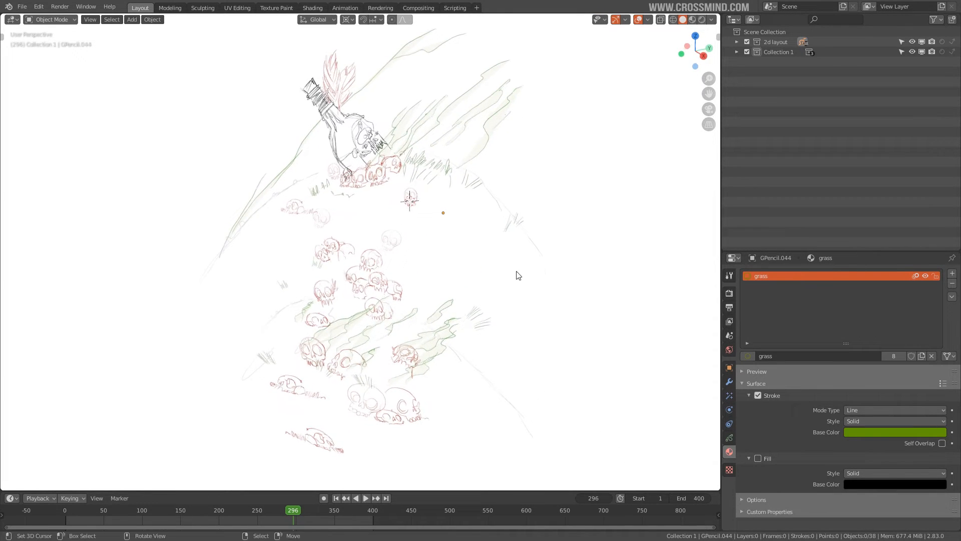
{"action": "left_click", "coordinate": [777, 42]}
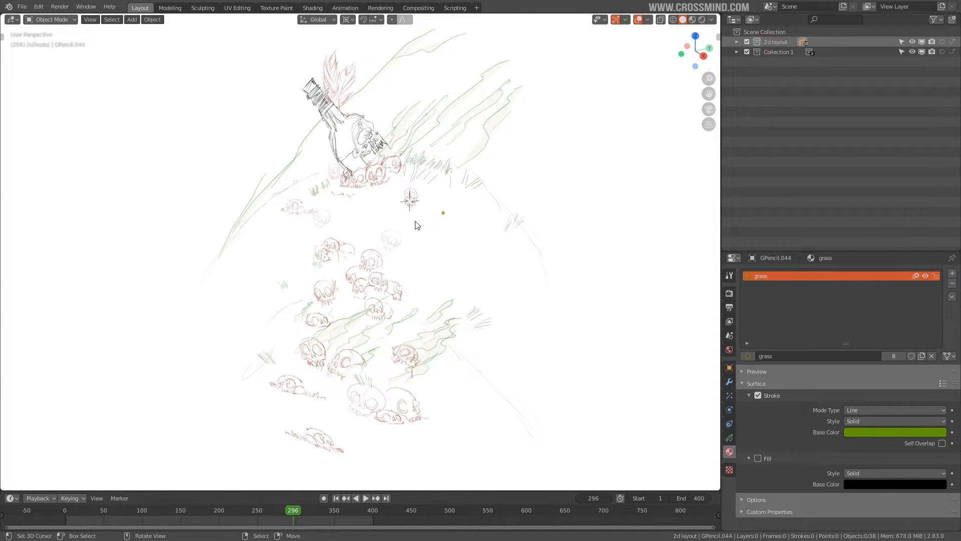
{"action": "mouse_move", "coordinate": [417, 220]}
{"action": "middle_mouse_down"}
{"action": "mouse_move", "coordinate": [435, 221]}
{"action": "mouse_move", "coordinate": [636, 111]}
{"action": "mouse_move", "coordinate": [421, 199]}
{"action": "middle_mouse_up"}
{"action": "left_click", "coordinate": [415, 178]}
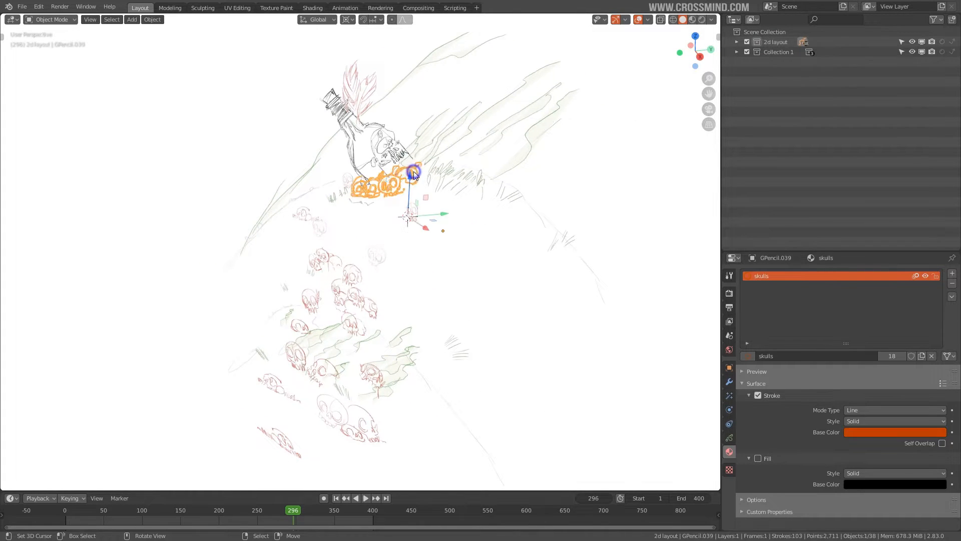
Select all grease pencil drawings of the skull and bottle layout and examine them from a slightly different angle
{"action": "key", "text": "a"}
{"action": "middle_click_drag", "start_coordinate": [396, 228], "coordinate": [451, 227]}
{"action": "scroll", "coordinate": [436, 293], "scroll_direction": "up", "scroll_amount": 1}
{"action": "mouse_move", "coordinate": [431, 301]}
{"action": "middle_mouse_down", "text": "shift"}
{"action": "mouse_move", "coordinate": [472, 263]}
{"action": "mouse_move", "coordinate": [450, 255]}
{"action": "middle_mouse_up", "text": "shift"}
{"action": "right_click", "coordinate": [435, 292]}
{"action": "scroll", "coordinate": [459, 279], "scroll_direction": "up", "scroll_amount": 1}
{"action": "key", "text": "a"}
{"action": "middle_click_drag", "start_coordinate": [500, 172], "coordinate": [473, 200], "text": "shift"}
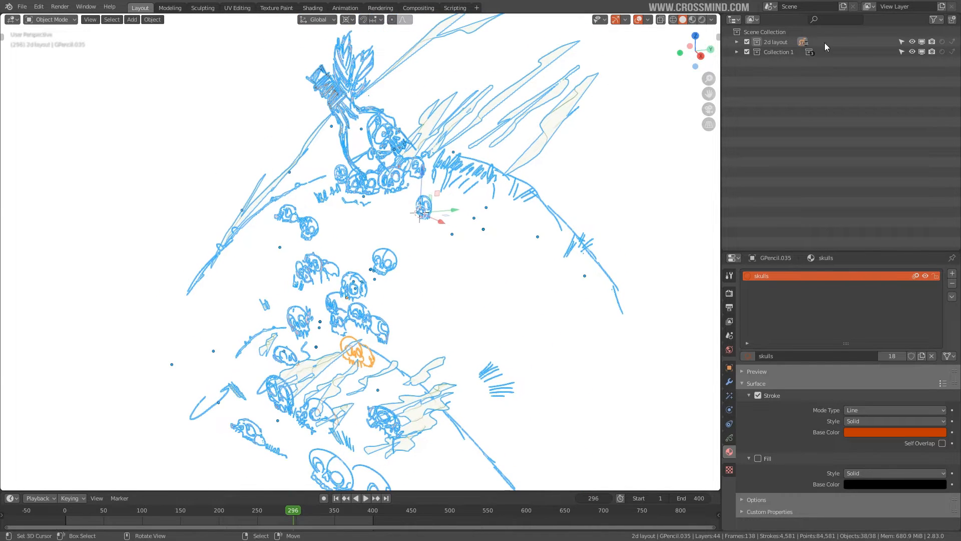
Exclude the 2d layout collection from the view layer and save the file
{"action": "left_click", "coordinate": [776, 45]}
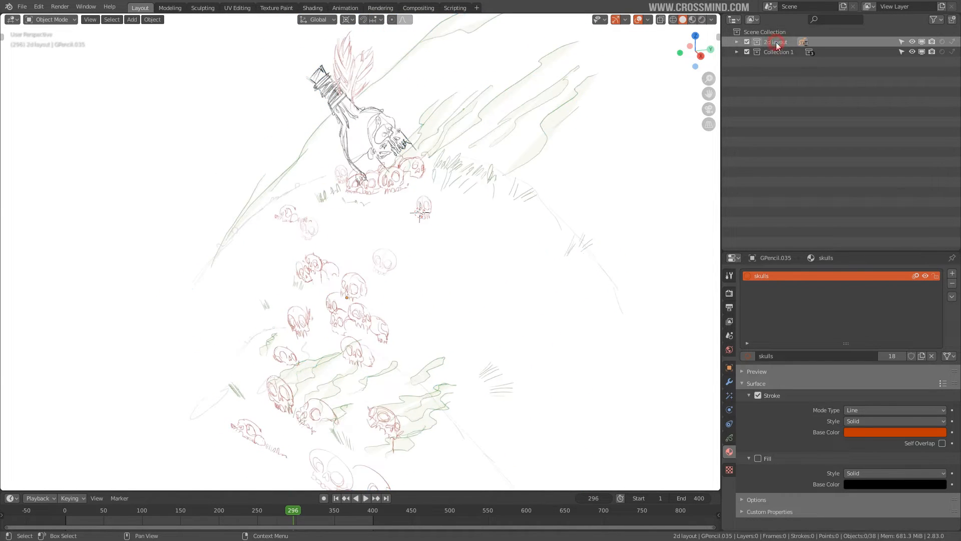
{"action": "left_click", "coordinate": [748, 42]}
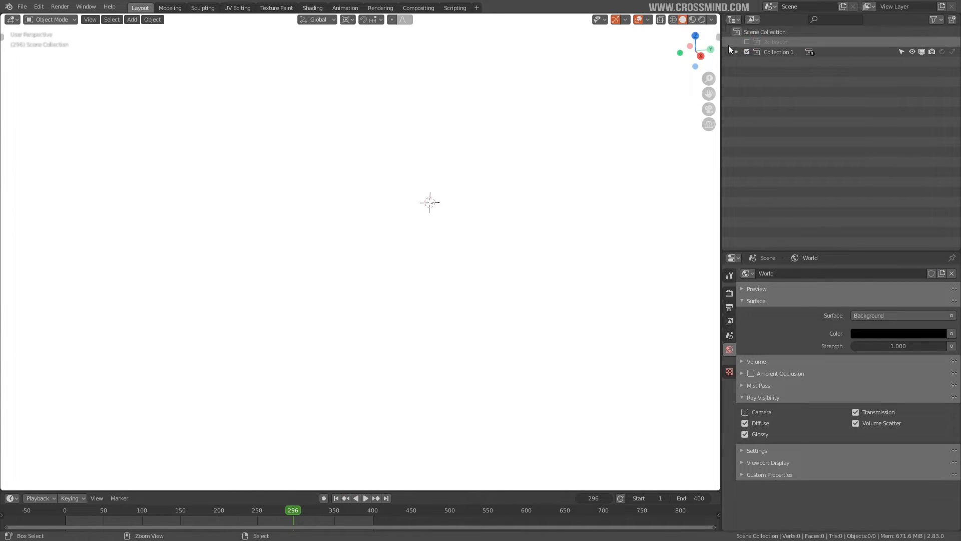
{"action": "key", "text": "ctrl+s"}
Set the viewport background to Theme and show the floor grid with the X, Y and Z axes
{"action": "left_click", "coordinate": [712, 19]}
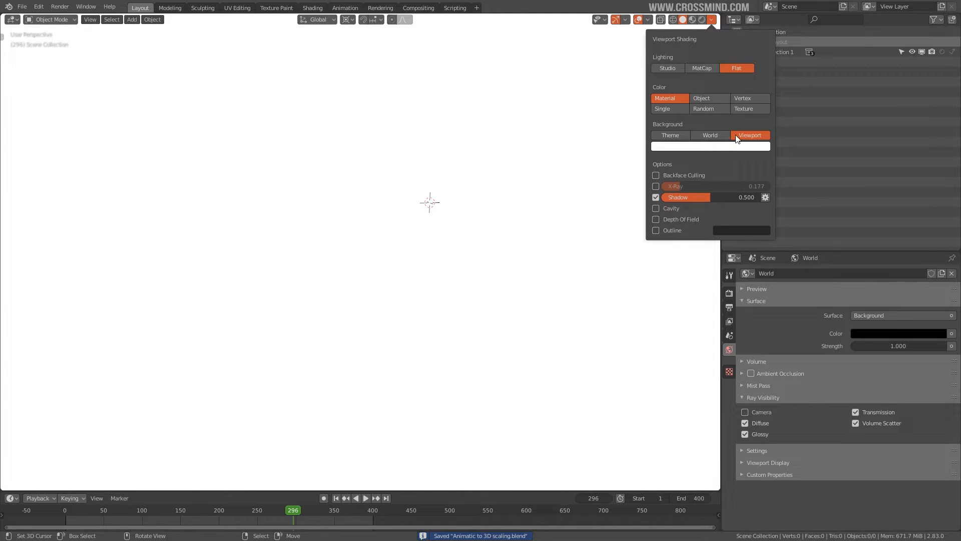
{"action": "left_click", "coordinate": [683, 137]}
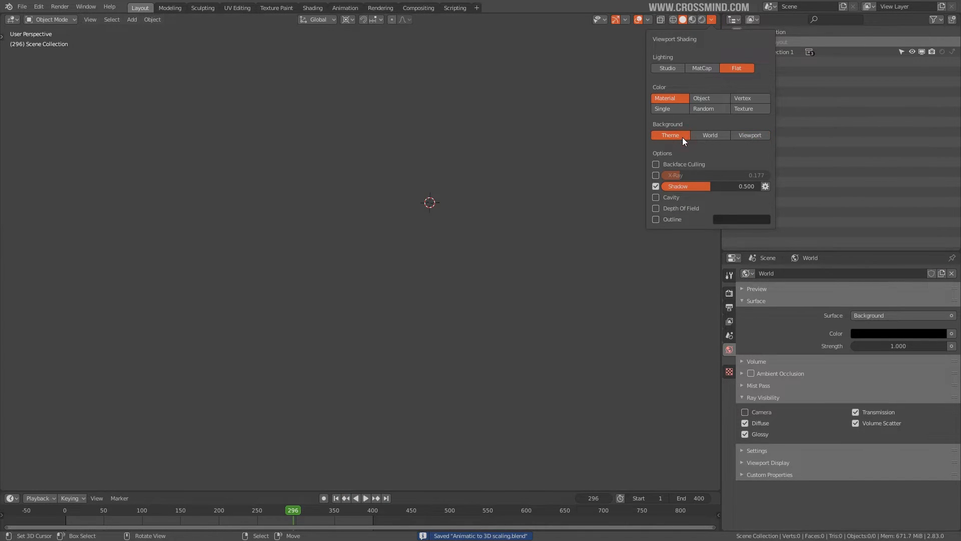
{"action": "left_click", "coordinate": [630, 20]}
{"action": "mouse_move", "coordinate": [650, 16]}
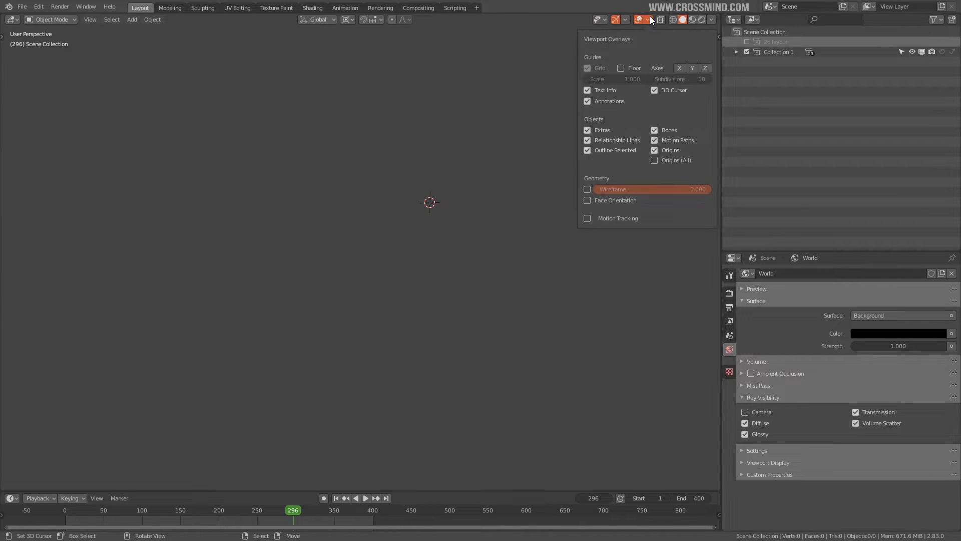
{"action": "left_click", "coordinate": [587, 68]}
{"action": "left_click_drag", "start_coordinate": [679, 69], "coordinate": [707, 73]}
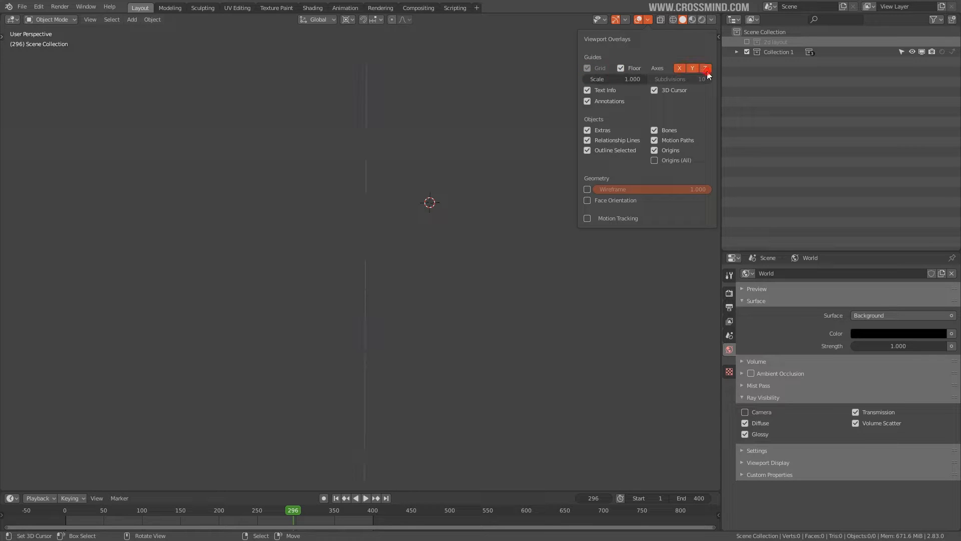
{"action": "middle_click_drag", "start_coordinate": [396, 208], "coordinate": [333, 241]}
Save the file and add a mesh cube to the scene
{"action": "left_click", "coordinate": [712, 19]}
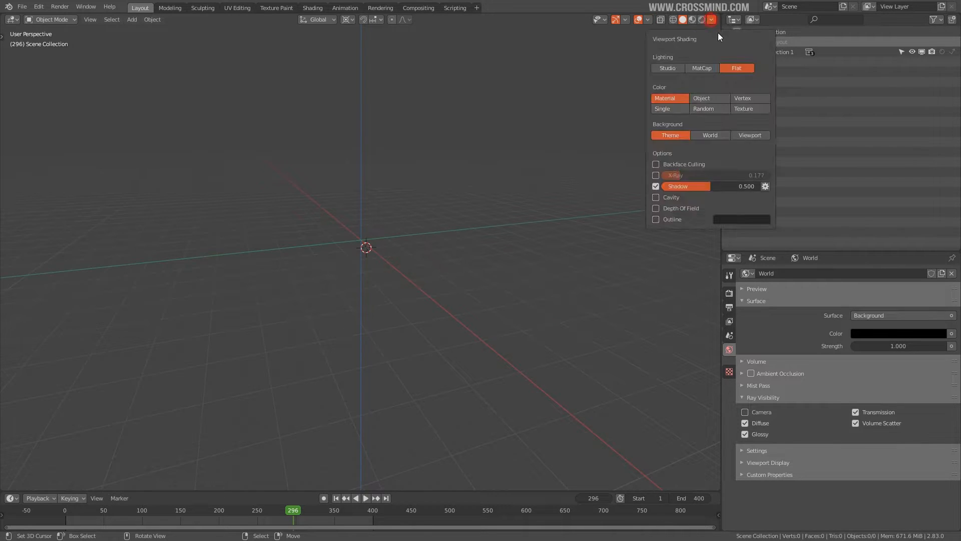
{"action": "key", "text": "ctrl+s"}
{"action": "mouse_move", "coordinate": [440, 220]}
{"action": "middle_mouse_down"}
{"action": "mouse_move", "coordinate": [386, 254]}
{"action": "mouse_move", "coordinate": [361, 231]}
{"action": "mouse_move", "coordinate": [360, 248]}
{"action": "middle_mouse_up"}
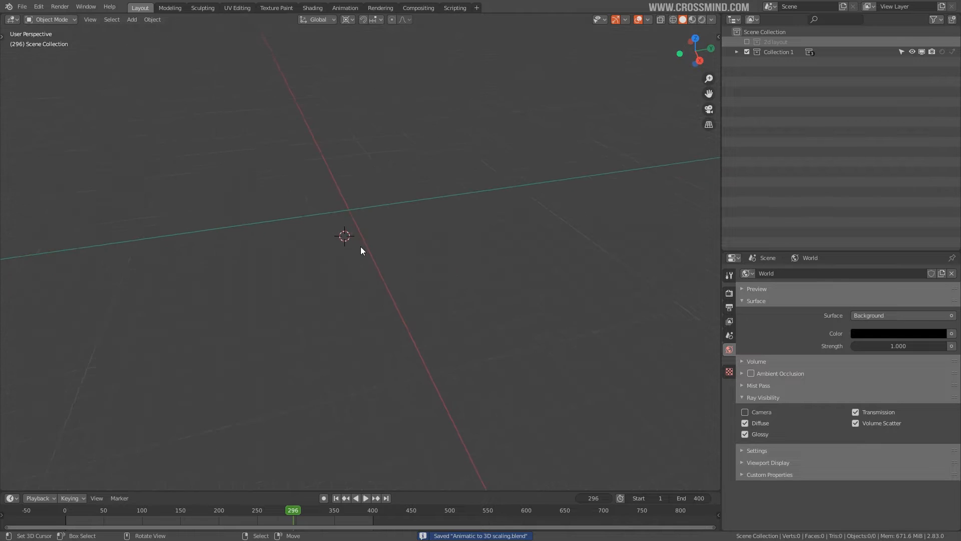
{"action": "key", "text": "shift+a"}
{"action": "mouse_move", "coordinate": [377, 217]}
{"action": "left_click", "coordinate": [419, 228]}
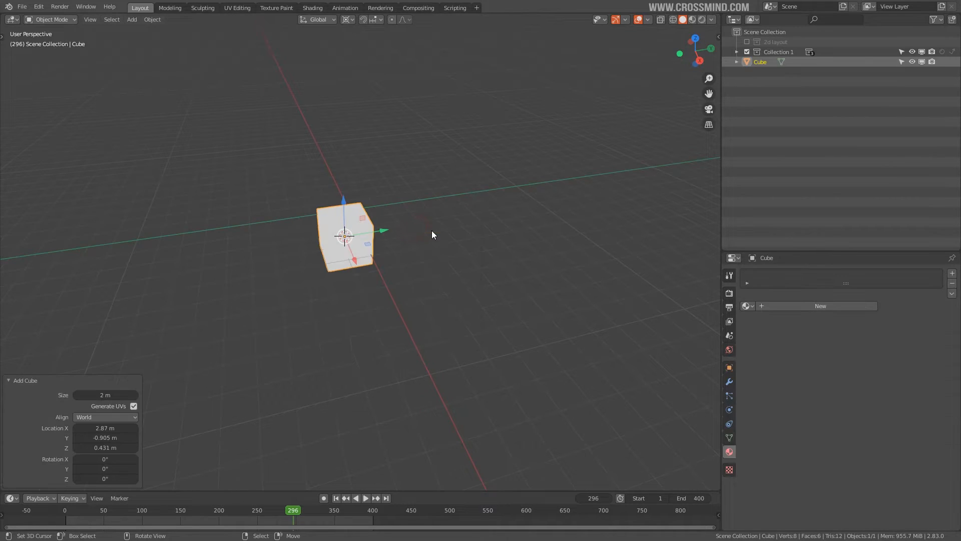
Clear the cube's location and raise the cube about 0.97 m along Z so it stands on the floor grid
{"action": "middle_click_drag", "start_coordinate": [431, 230], "coordinate": [453, 241]}
{"action": "key", "text": "alt+g"}
{"action": "scroll", "coordinate": [421, 276], "scroll_direction": "up", "scroll_amount": 3}
{"action": "key", "text": "g"}
{"action": "key", "text": "z"}
{"action": "left_click", "coordinate": [454, 219]}
{"action": "scroll", "coordinate": [455, 219], "scroll_direction": "down", "scroll_amount": 2}
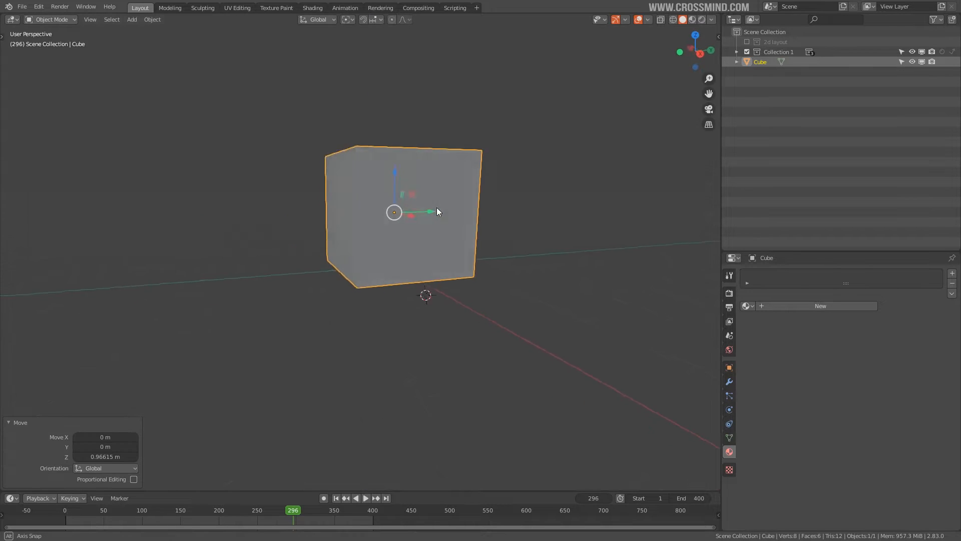
{"action": "scroll", "coordinate": [436, 207], "scroll_direction": "up", "scroll_amount": 3}
{"action": "middle_click_drag", "start_coordinate": [436, 207], "coordinate": [357, 449]}
{"action": "scroll", "coordinate": [410, 260], "scroll_direction": "down", "scroll_amount": 2}
Enter Edit Mode on the cube and enable the Screencast Keys display
{"action": "key", "text": "Tab"}
{"action": "scroll", "coordinate": [402, 272], "scroll_direction": "up", "scroll_amount": 2}
{"action": "middle_click_drag", "start_coordinate": [402, 272], "coordinate": [408, 268]}
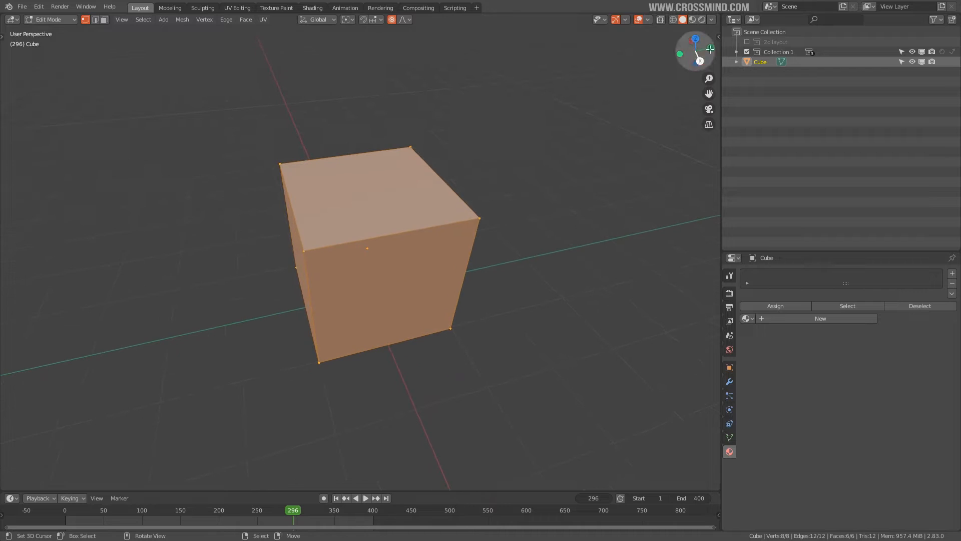
{"action": "left_click", "coordinate": [719, 38]}
{"action": "left_click", "coordinate": [715, 111]}
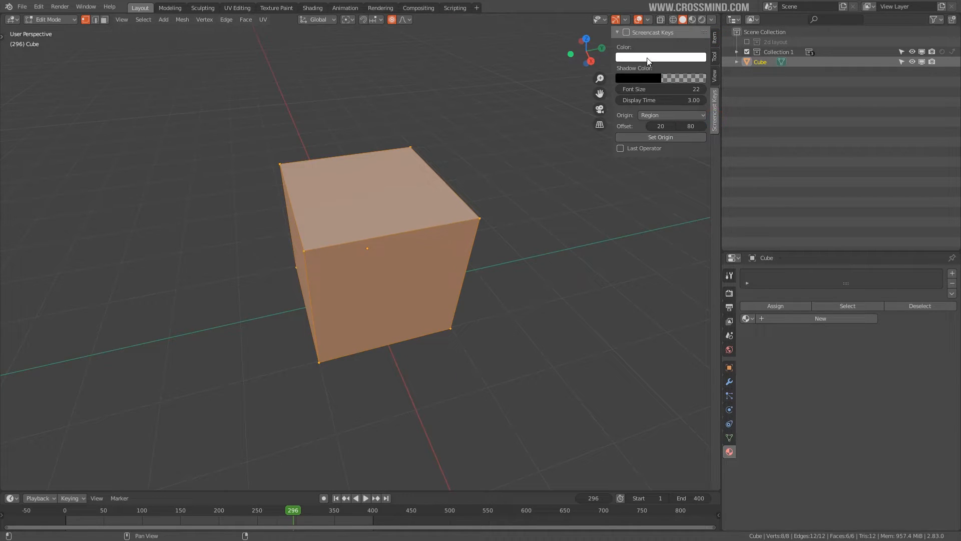
{"action": "left_click", "coordinate": [618, 32]}
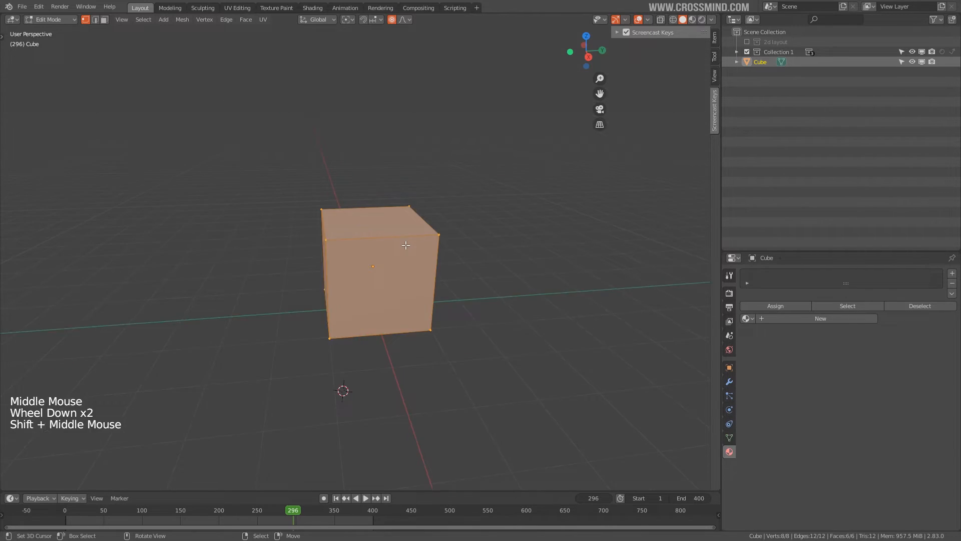
Select the cube's top face, scale it wider than the base and raise it to form a tapered bottle body
{"action": "scroll", "coordinate": [406, 253], "scroll_direction": "up", "scroll_amount": 1}
{"action": "middle_click_drag", "start_coordinate": [406, 253], "coordinate": [411, 257]}
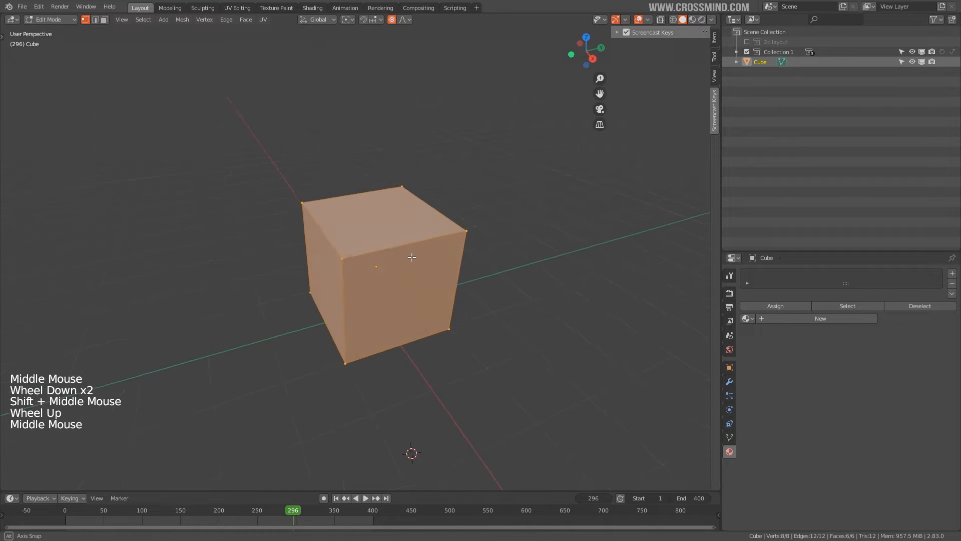
{"action": "key", "text": "3"}
{"action": "right_click", "coordinate": [384, 220]}
{"action": "key", "text": "g"}
{"action": "middle_click_drag", "start_coordinate": [384, 220], "coordinate": [455, 204]}
{"action": "left_click", "coordinate": [406, 185]}
{"action": "key", "text": "s"}
{"action": "left_click", "coordinate": [451, 212]}
{"action": "middle_click_drag", "start_coordinate": [455, 204], "coordinate": [434, 256]}
{"action": "key", "text": "g"}
{"action": "middle_click", "coordinate": [461, 184]}
{"action": "left_click", "coordinate": [463, 210]}
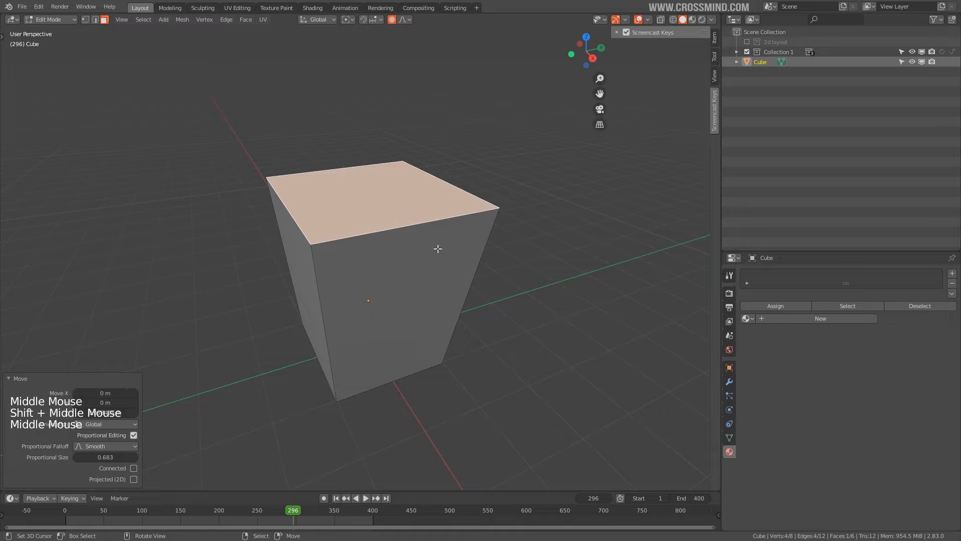
Extrude the top face in place and turn off proportional editing
{"action": "left_click", "coordinate": [11, 379]}
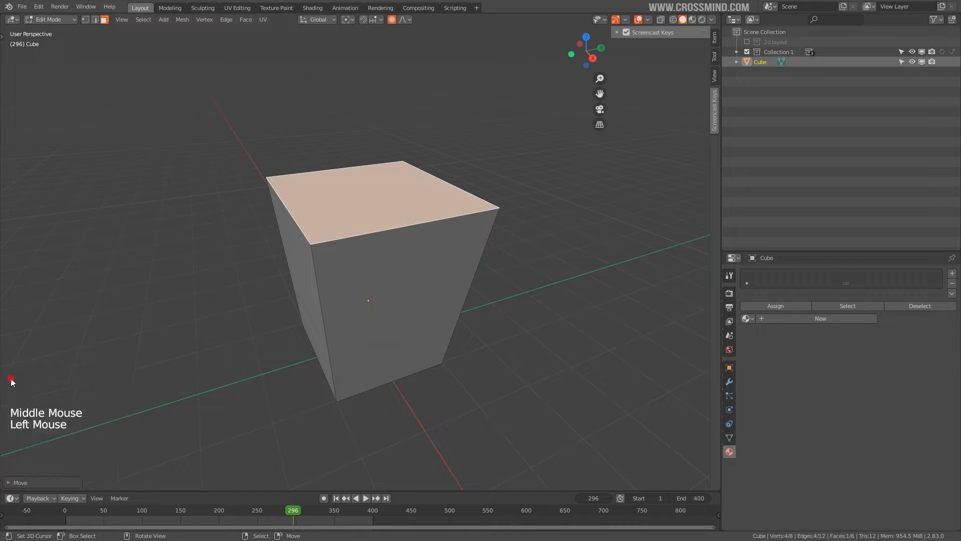
{"action": "key", "text": "e"}
{"action": "left_click", "coordinate": [529, 230]}
{"action": "key", "text": "s"}
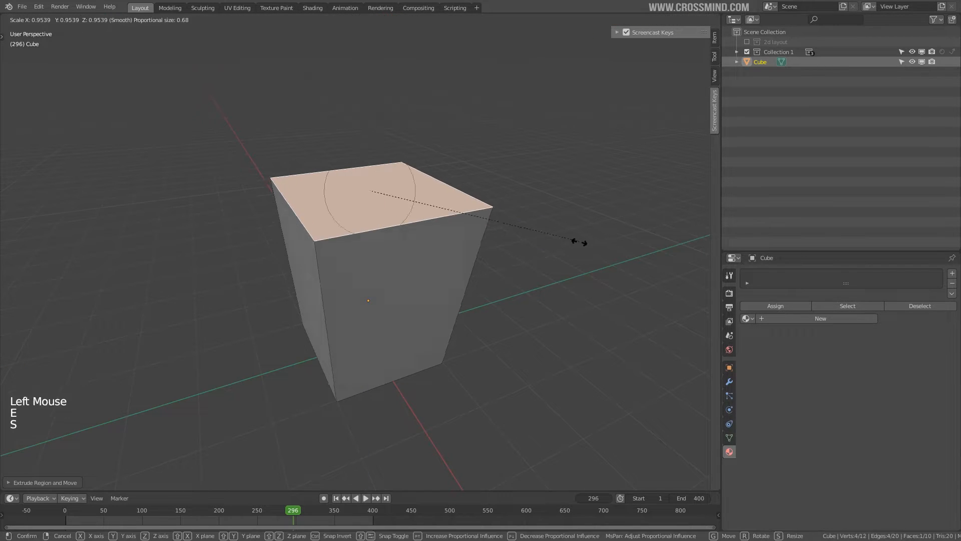
{"action": "right_click", "coordinate": [524, 241]}
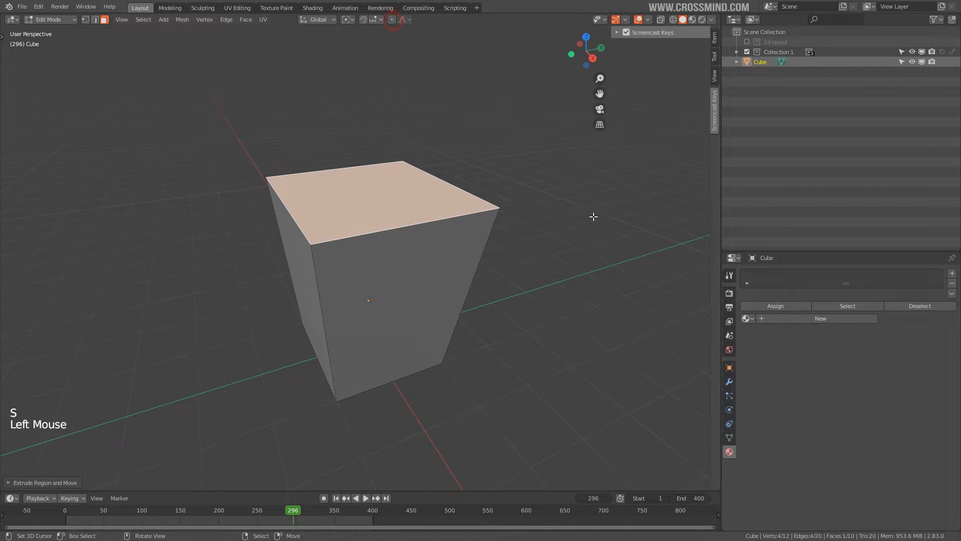
Scale the extruded top face down to neck width and lift it to form the bottle's sloping shoulders
{"action": "key", "text": "s"}
{"action": "key", "text": "g"}
{"action": "middle_click_drag", "start_coordinate": [477, 211], "coordinate": [483, 231]}
{"action": "scroll", "coordinate": [506, 281], "scroll_direction": "down", "scroll_amount": 2}
{"action": "middle_click_drag", "start_coordinate": [506, 281], "coordinate": [556, 289]}
{"action": "key", "text": "s"}
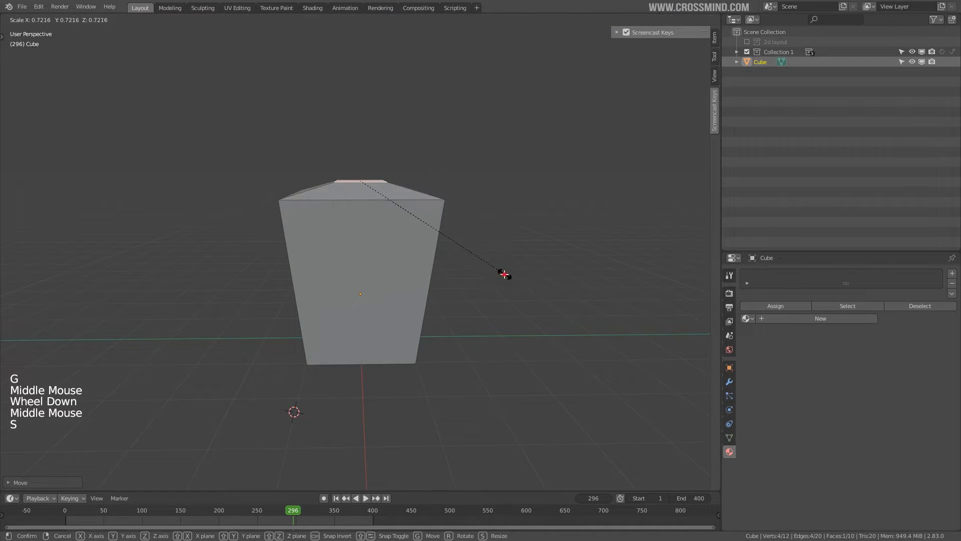
{"action": "right_click", "coordinate": [505, 274]}
{"action": "middle_click_drag", "start_coordinate": [504, 274], "coordinate": [426, 215]}
{"action": "key", "text": "g"}
{"action": "right_click", "coordinate": [524, 255]}
{"action": "key", "text": "s"}
{"action": "right_click", "coordinate": [525, 253]}
Extrude the small top face upward into a bottle neck and scale down the edge loop at the neck's base
{"action": "key", "text": "e"}
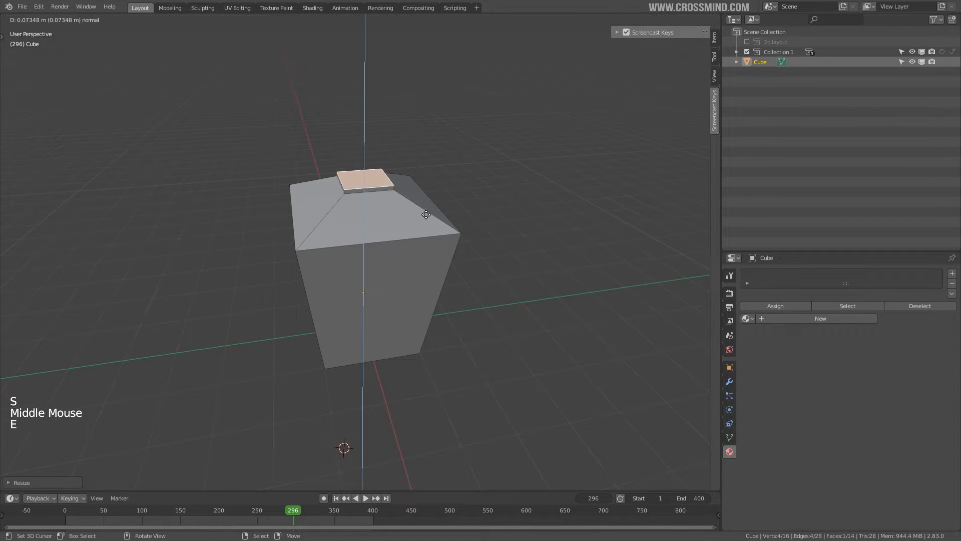
{"action": "left_click", "coordinate": [424, 159]}
{"action": "right_click", "coordinate": [368, 190]}
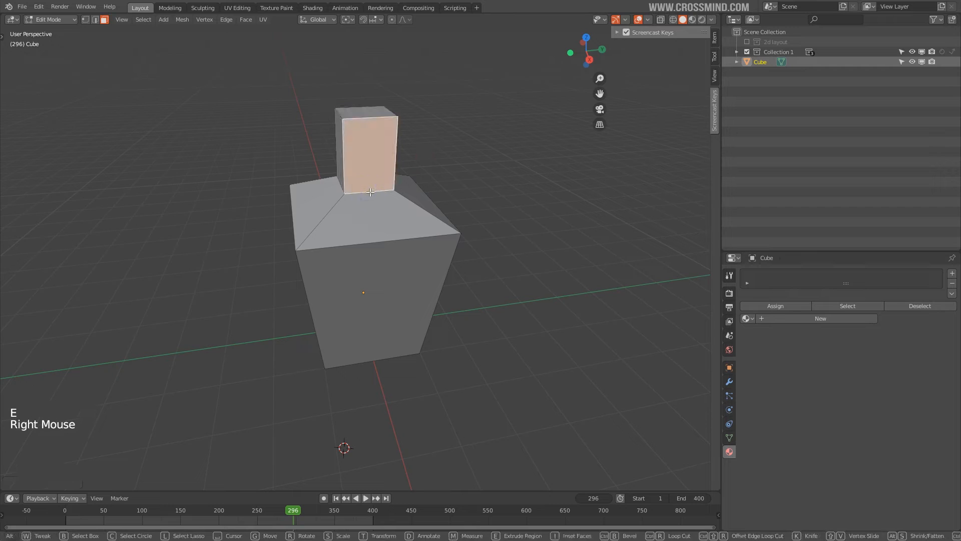
{"action": "right_click", "coordinate": [373, 190]}
{"action": "right_click", "coordinate": [375, 191]}
{"action": "middle_click_drag", "start_coordinate": [376, 191], "coordinate": [440, 220]}
{"action": "key", "text": "2"}
{"action": "right_click", "coordinate": [386, 188]}
{"action": "right_click", "coordinate": [386, 189], "text": "alt"}
{"action": "key", "text": "s"}
{"action": "left_click", "coordinate": [482, 227]}
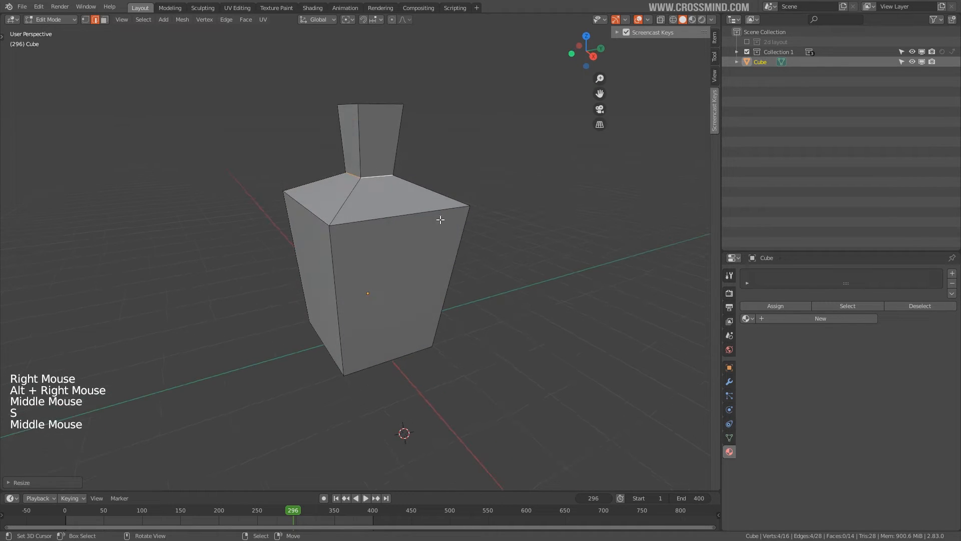
Bevel the edge loop around the bottle's shoulders by about 0.47 m with two segments
{"action": "right_click", "coordinate": [437, 210], "text": "alt"}
{"action": "key", "text": "ctrl+b"}
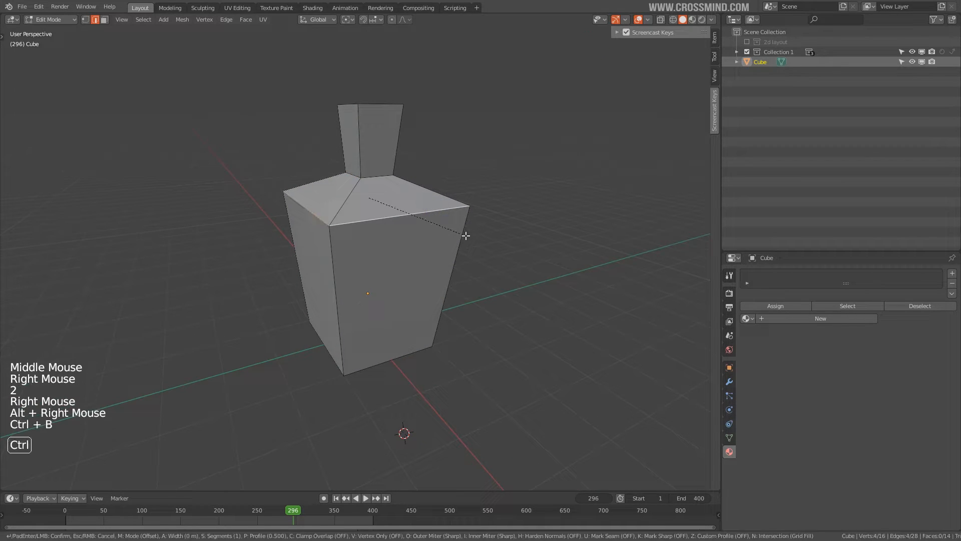
{"action": "scroll", "coordinate": [492, 244], "scroll_direction": "up", "scroll_amount": 1}
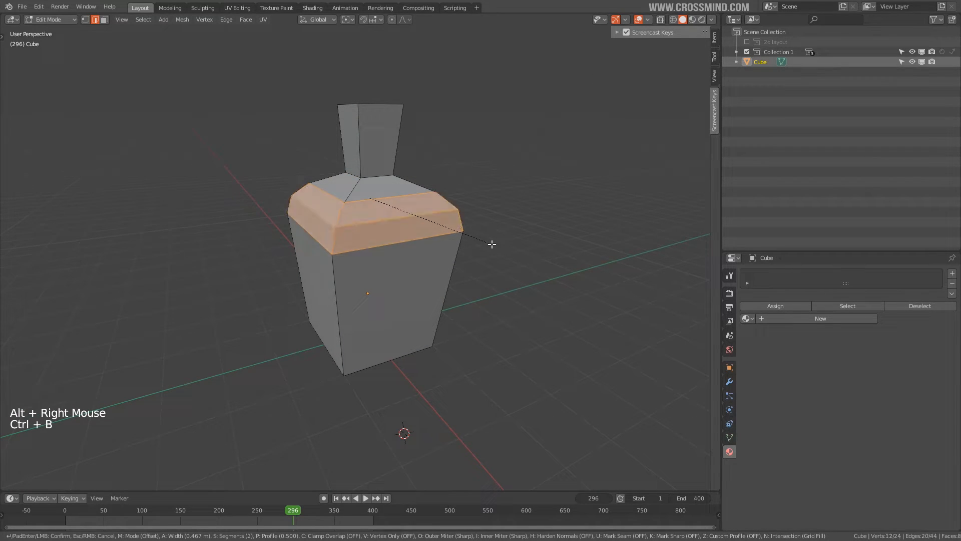
{"action": "left_click", "coordinate": [494, 249]}
Select the four bottom edges of the bottle and bevel them by about 0.06 m with two segments
{"action": "middle_click_drag", "start_coordinate": [496, 247], "coordinate": [360, 316]}
{"action": "right_click", "coordinate": [411, 328]}
{"action": "right_click", "coordinate": [410, 328], "text": "alt"}
{"action": "right_click", "coordinate": [321, 307], "text": "shift"}
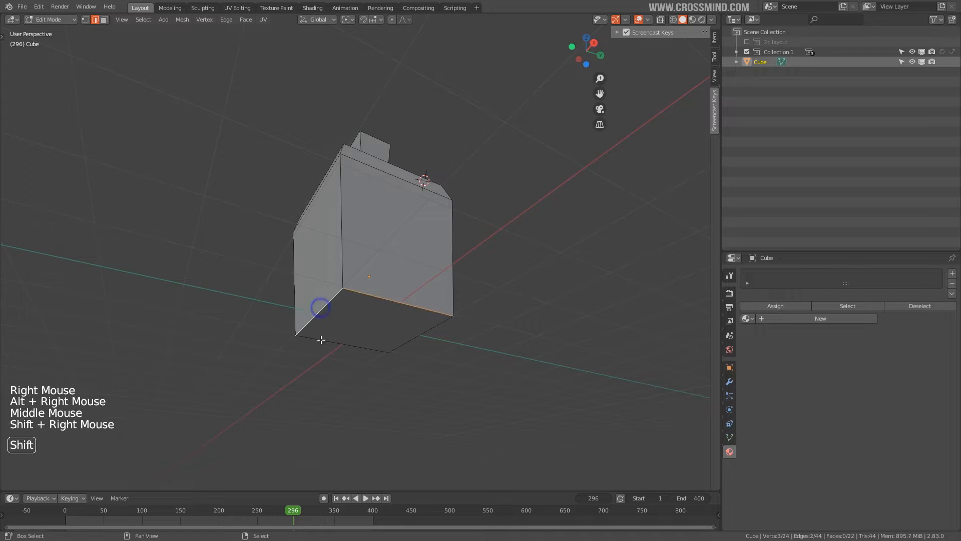
{"action": "right_click", "coordinate": [415, 336], "text": "shift"}
{"action": "key", "text": "ctrl+b"}
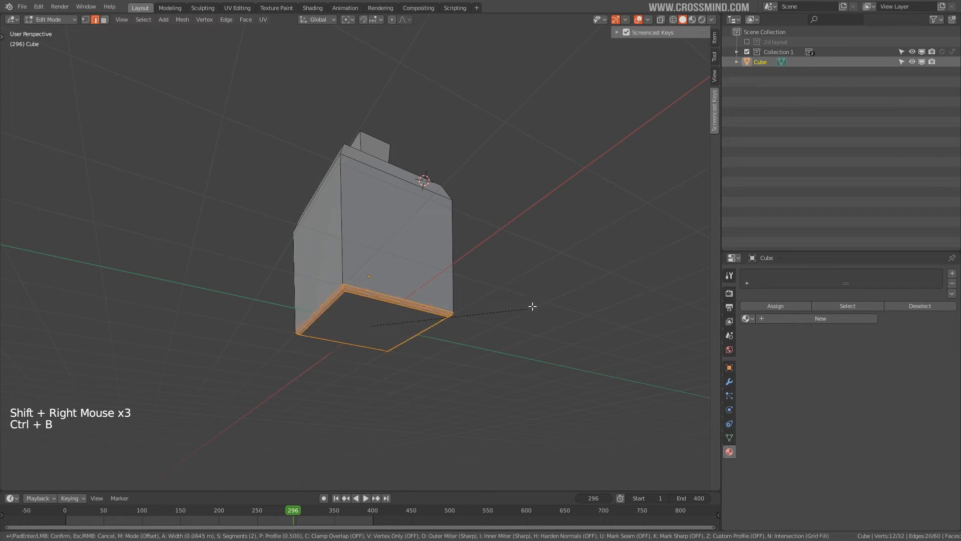
{"action": "left_click", "coordinate": [532, 307]}
{"action": "middle_click_drag", "start_coordinate": [490, 270], "coordinate": [464, 300]}
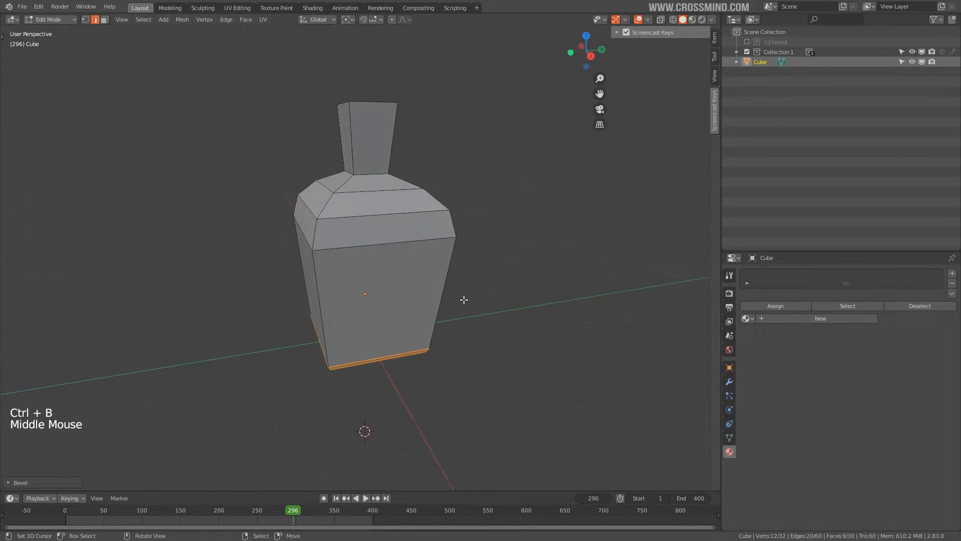
{"action": "right_click", "coordinate": [445, 286]}
{"action": "right_click", "coordinate": [292, 281], "text": "shift"}
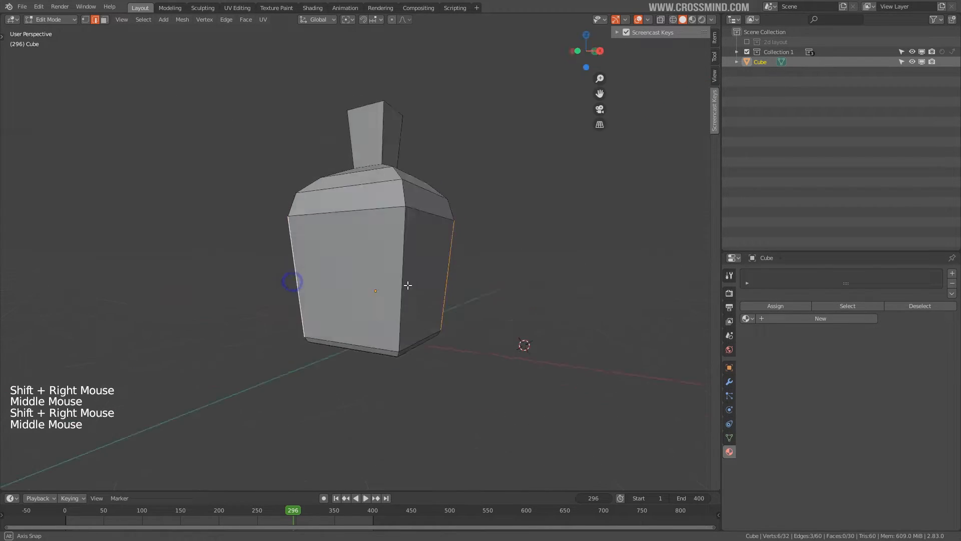
{"action": "middle_click_drag", "start_coordinate": [408, 285], "coordinate": [500, 283]}
{"action": "middle_click_drag", "start_coordinate": [298, 269], "coordinate": [373, 272]}
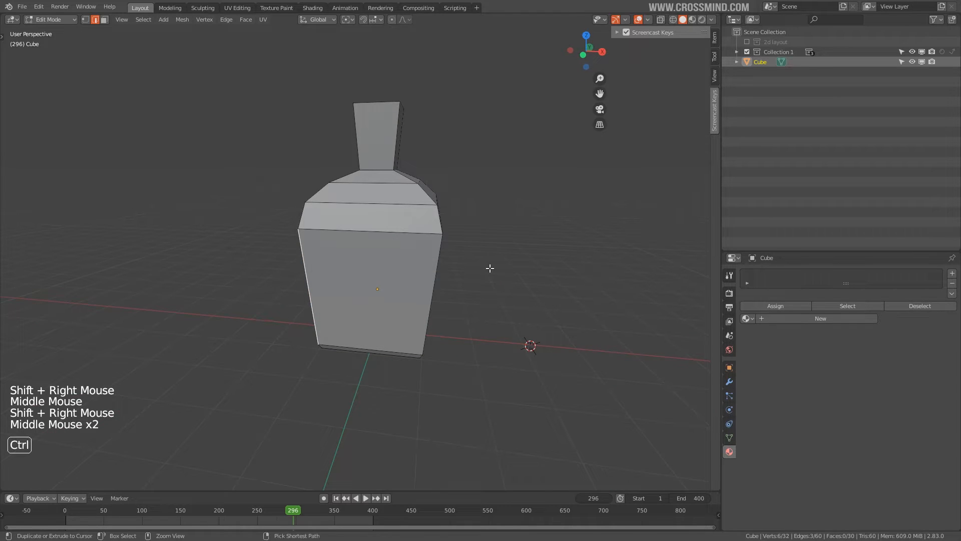
{"action": "key", "text": "ctrl+b"}
Select the four corner edge loops running from the base up the neck and bevel them about 0.25 m with two segments
{"action": "middle_click_drag", "start_coordinate": [506, 279], "coordinate": [421, 259]}
{"action": "right_click", "coordinate": [443, 259]}
{"action": "right_click", "coordinate": [443, 259], "text": "alt"}
{"action": "right_click", "coordinate": [427, 262], "text": "alt+shift"}
{"action": "middle_click_drag", "start_coordinate": [490, 264], "coordinate": [422, 279]}
{"action": "right_click", "coordinate": [432, 258], "text": "alt+shift"}
{"action": "middle_click", "coordinate": [450, 270], "text": "alt+shift"}
{"action": "key", "text": "ctrl+b"}
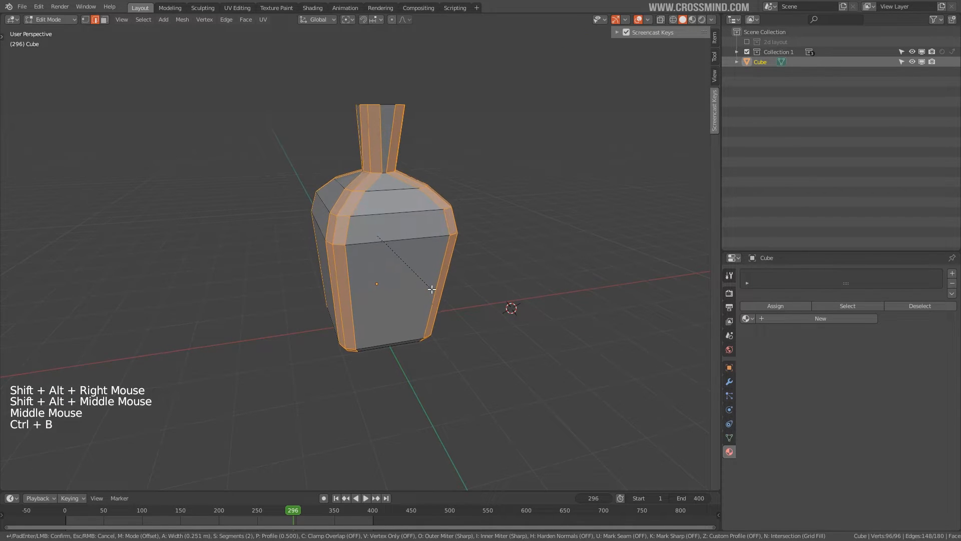
{"action": "left_click", "coordinate": [430, 288]}
Return to Object Mode and rename the cube as Bottle Mockup
{"action": "key", "text": "Tab"}
{"action": "middle_click_drag", "start_coordinate": [434, 295], "coordinate": [401, 278]}
{"action": "middle_click_drag", "start_coordinate": [401, 278], "coordinate": [414, 275], "text": "shift"}
{"action": "triple_click", "coordinate": [764, 62]}
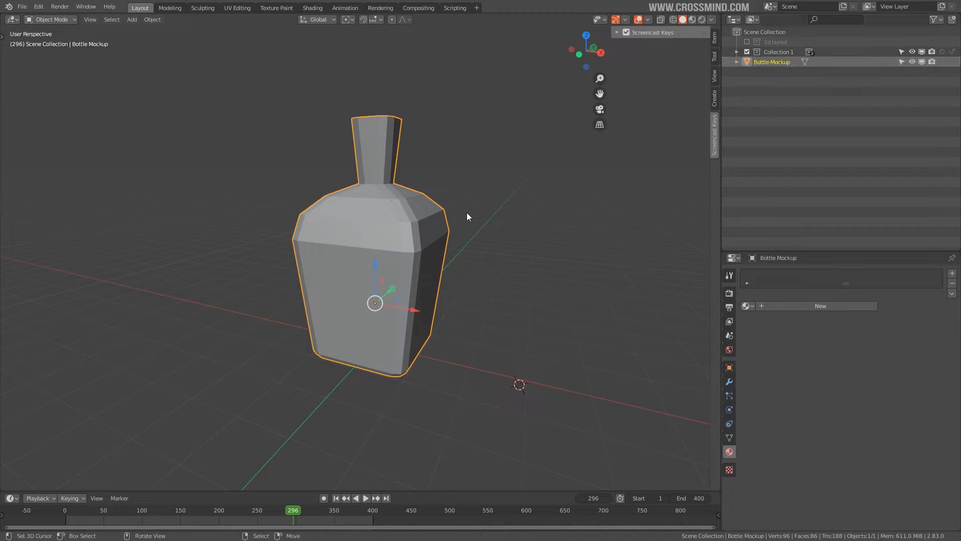
Inset the top face of the bottle's neck and extrude it downward to form the opening, and return to Object Mode
{"action": "middle_click_drag", "start_coordinate": [467, 212], "coordinate": [336, 268]}
{"action": "scroll", "coordinate": [335, 269], "scroll_direction": "up", "scroll_amount": 2}
{"action": "key", "text": "Tab"}
{"action": "right_click", "coordinate": [402, 113]}
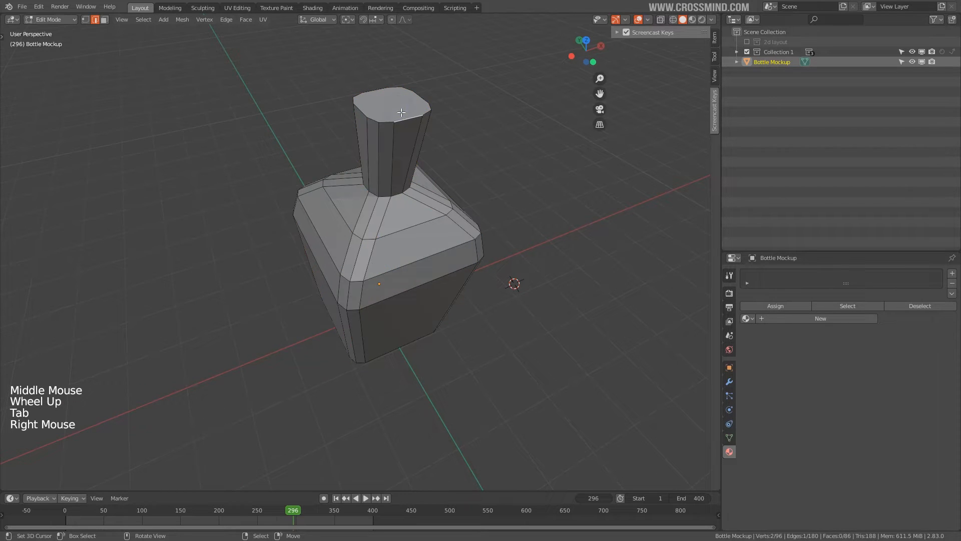
{"action": "right_click", "coordinate": [396, 105]}
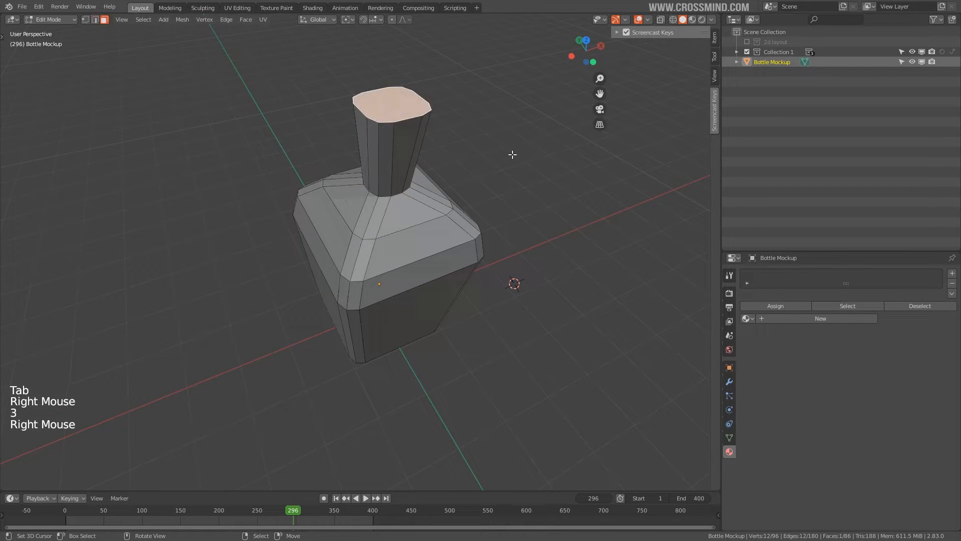
{"action": "key", "text": "i"}
{"action": "middle_click_drag", "start_coordinate": [497, 151], "coordinate": [493, 152]}
{"action": "key", "text": "e"}
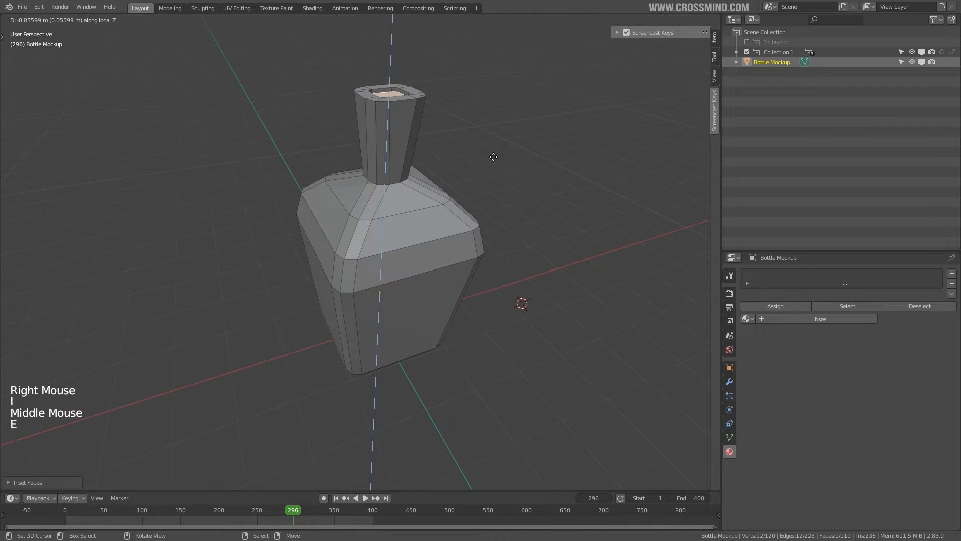
{"action": "left_click", "coordinate": [490, 193]}
{"action": "middle_click_drag", "start_coordinate": [485, 202], "coordinate": [443, 184]}
{"action": "scroll", "coordinate": [443, 183], "scroll_direction": "down", "scroll_amount": 1}
{"action": "middle_click_drag", "start_coordinate": [425, 153], "coordinate": [431, 175]}
{"action": "scroll", "coordinate": [398, 198], "scroll_direction": "up", "scroll_amount": 1}
{"action": "key", "text": "Tab"}
In front view, add a plane, reset its location, scale it down and place it beside the top of the bottle's neck
{"action": "key", "text": "KP_1"}
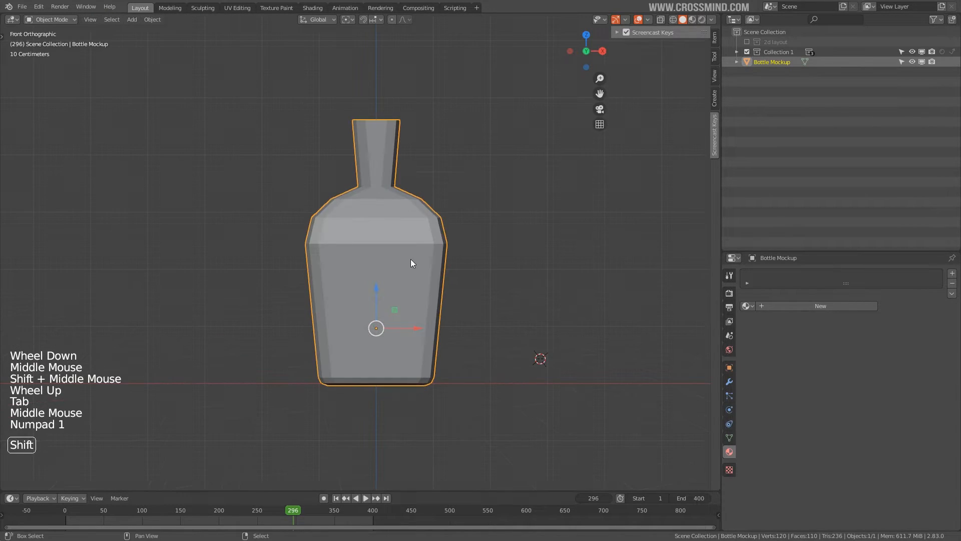
{"action": "middle_click_drag", "start_coordinate": [411, 259], "coordinate": [396, 262], "text": "shift"}
{"action": "scroll", "coordinate": [389, 265], "scroll_direction": "up", "scroll_amount": 4}
{"action": "left_click", "coordinate": [388, 263]}
{"action": "key", "text": "shift+a"}
{"action": "mouse_move", "coordinate": [388, 262]}
{"action": "left_click", "coordinate": [453, 262]}
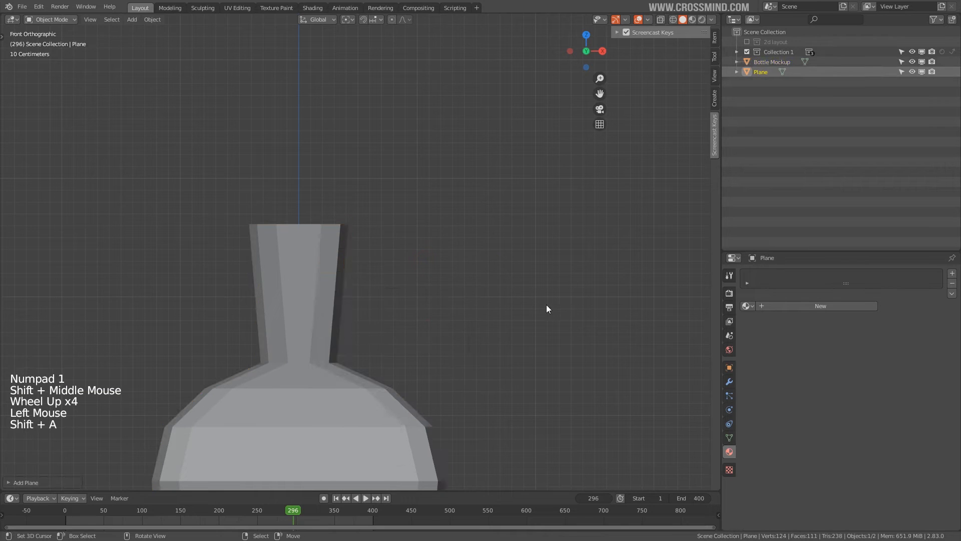
{"action": "key", "text": "alt+g"}
{"action": "key", "text": "s"}
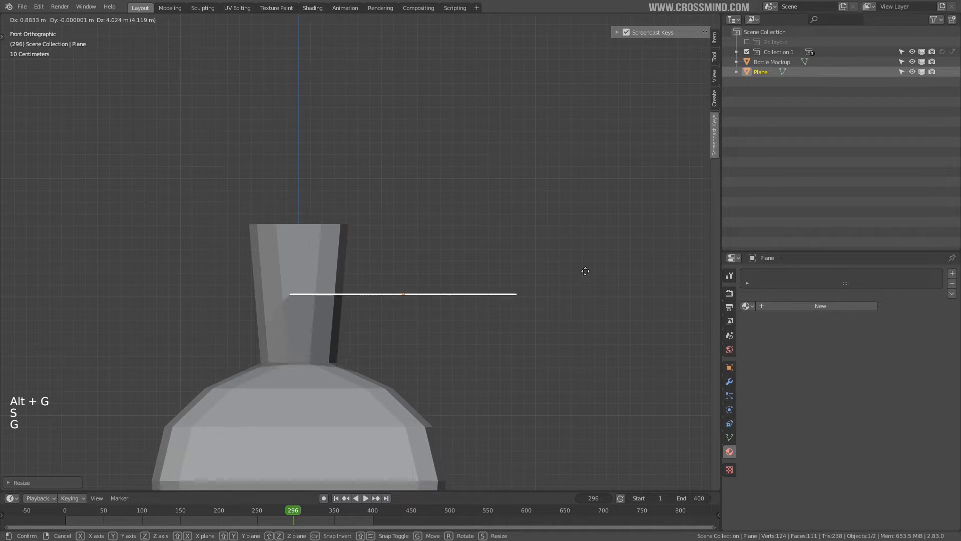
{"action": "left_click", "coordinate": [584, 217]}
Rotate the plane 90° around the X axis so it stands upright, and scale it down
{"action": "key", "text": "r"}
{"action": "key", "text": "x"}
{"action": "key", "text": "9"}
{"action": "key", "text": "0"}
{"action": "left_click", "coordinate": [528, 241]}
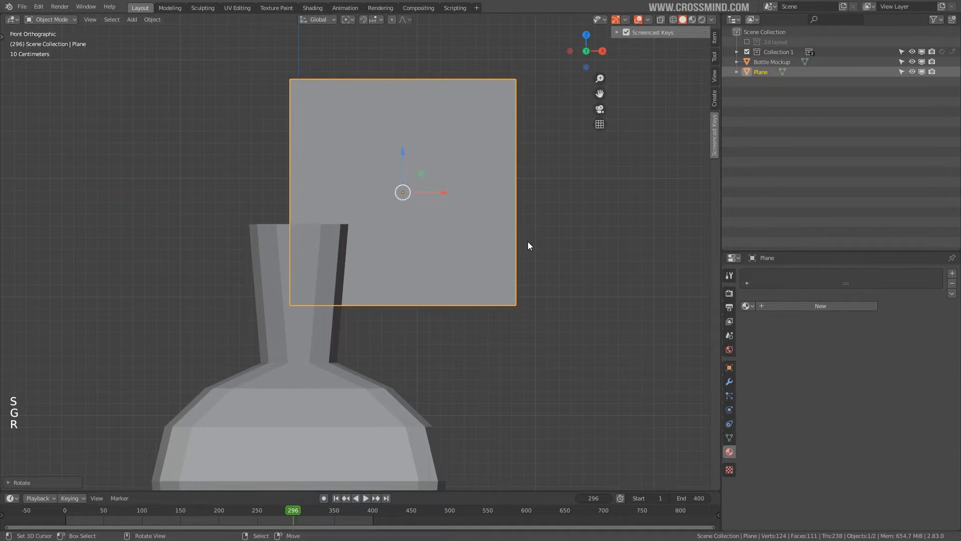
{"action": "key", "text": "s"}
{"action": "left_click", "coordinate": [395, 250]}
Edit the plane's mesh and scale its bottom edge narrower to start a tapered leaf shape
{"action": "scroll", "coordinate": [396, 251], "scroll_direction": "up", "scroll_amount": 3}
{"action": "key", "text": "Tab"}
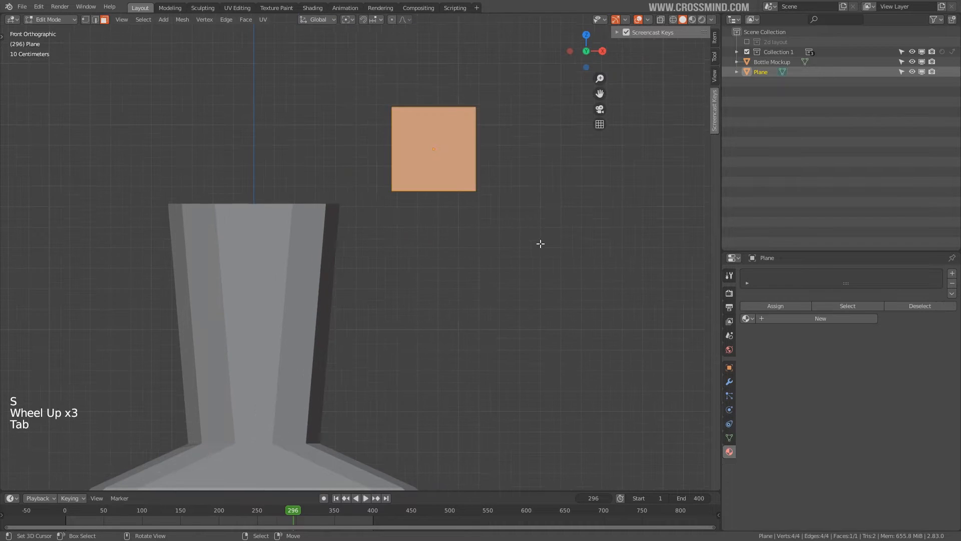
{"action": "middle_click_drag", "start_coordinate": [490, 206], "coordinate": [461, 307], "text": "shift"}
{"action": "key", "text": "2"}
{"action": "right_click", "coordinate": [431, 209], "text": "shift"}
{"action": "middle_click_drag", "start_coordinate": [433, 255], "coordinate": [428, 309], "text": "shift"}
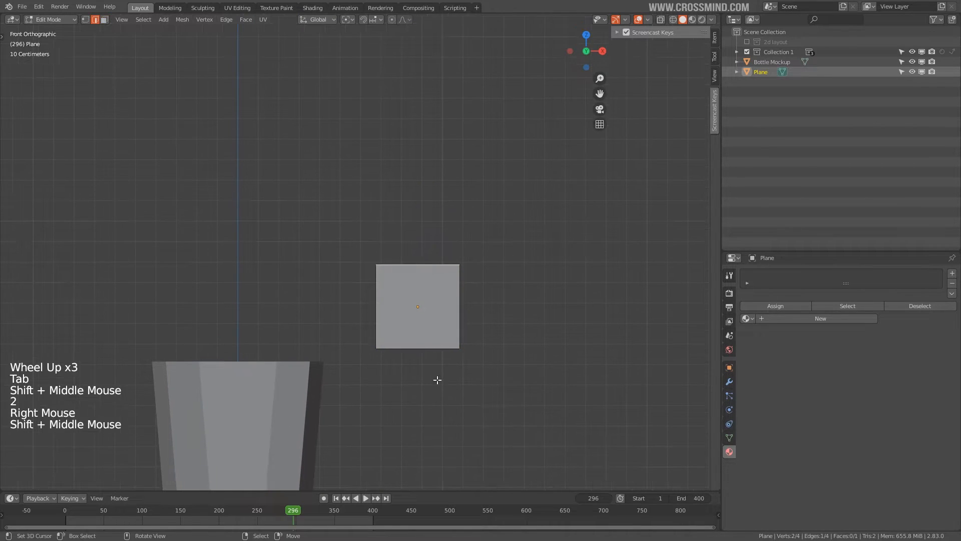
{"action": "right_click", "coordinate": [437, 346]}
{"action": "key", "text": "s"}
{"action": "left_click", "coordinate": [507, 378]}
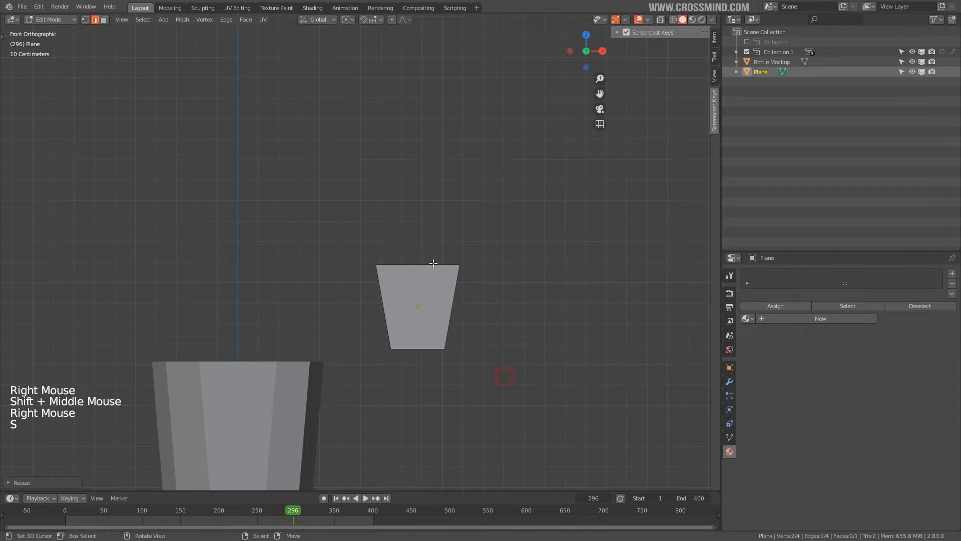
Extrude the plane's top edge upward twice, narrowing each new edge, and raise the last one to form the leaf's tip
{"action": "right_click", "coordinate": [425, 266]}
{"action": "left_click", "coordinate": [419, 200], "text": "ctrl"}
{"action": "key", "text": "s"}
{"action": "left_click", "coordinate": [468, 211]}
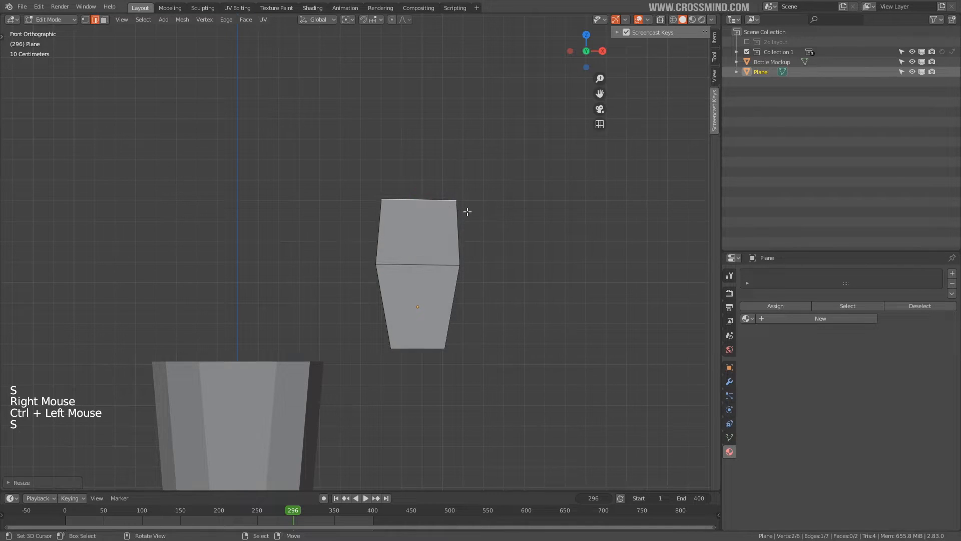
{"action": "left_click", "coordinate": [430, 146], "text": "ctrl"}
{"action": "key", "text": "s"}
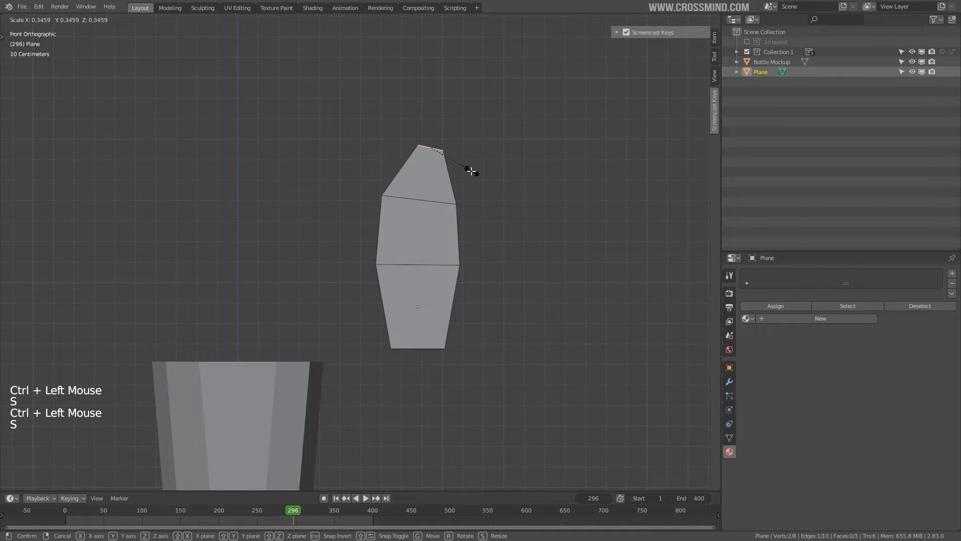
{"action": "left_click", "coordinate": [471, 171]}
{"action": "key", "text": "g"}
{"action": "left_click", "coordinate": [470, 136]}
Bend the leaf by shifting its top and bottom edges in depth, and scale the bottom edge narrower
{"action": "middle_click_drag", "start_coordinate": [482, 199], "coordinate": [447, 228]}
{"action": "middle_click_drag", "start_coordinate": [538, 233], "coordinate": [487, 236]}
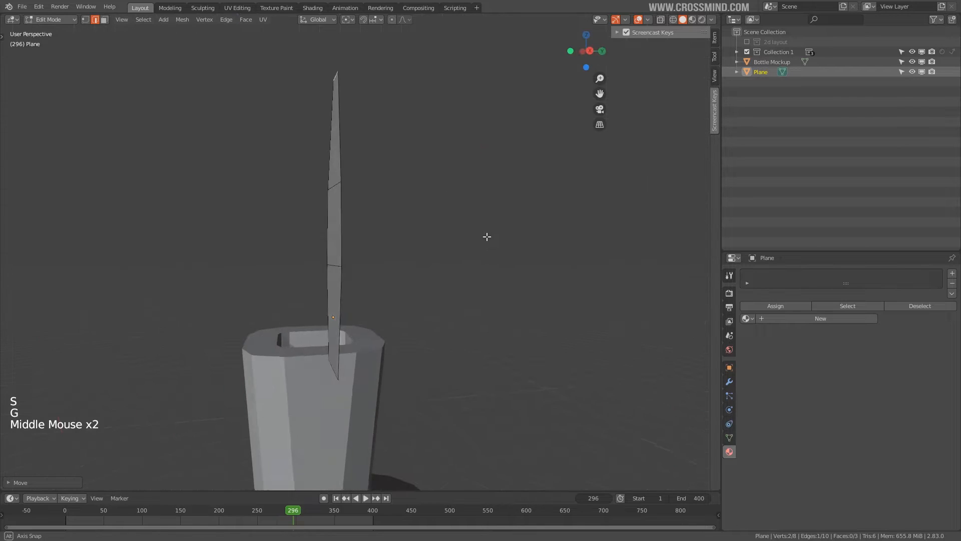
{"action": "key", "text": "g"}
{"action": "left_click", "coordinate": [491, 174]}
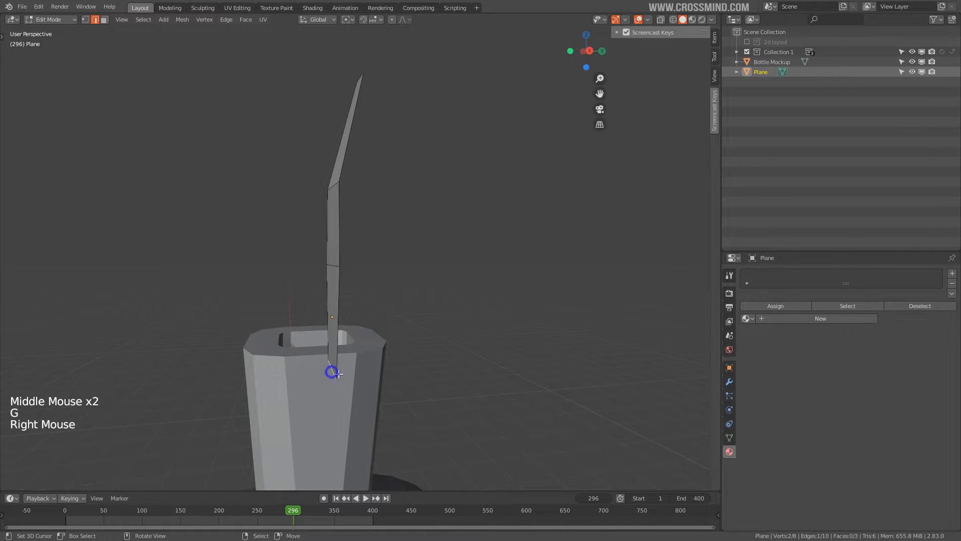
{"action": "key", "text": "g"}
{"action": "left_click", "coordinate": [360, 359]}
{"action": "middle_click_drag", "start_coordinate": [360, 359], "coordinate": [471, 377]}
{"action": "key", "text": "s"}
{"action": "left_click", "coordinate": [455, 383]}
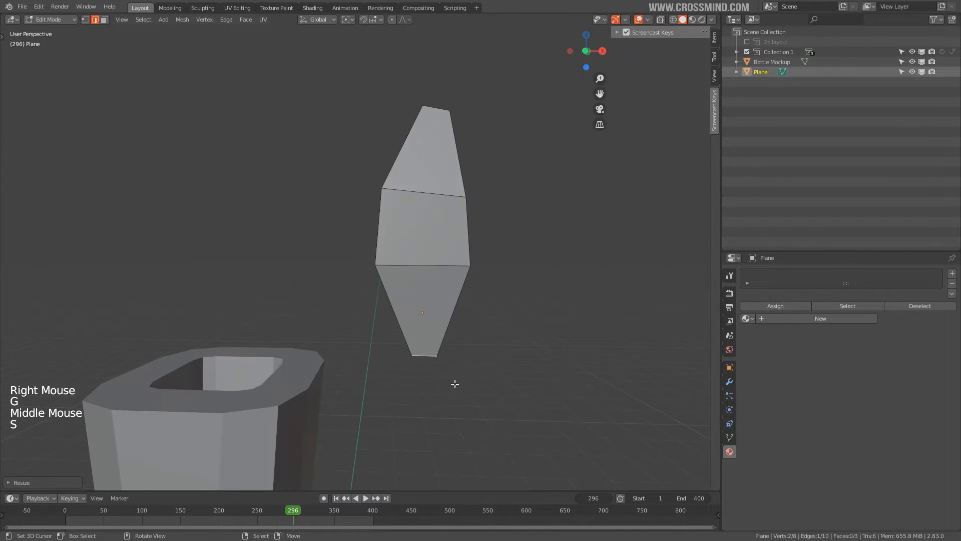
Extrude the leaf's bottom edge downward, narrow it and extend it into a thin stem
{"action": "key", "text": "e"}
{"action": "left_click", "coordinate": [455, 436]}
{"action": "key", "text": "s"}
{"action": "left_click", "coordinate": [457, 420]}
{"action": "key", "text": "g"}
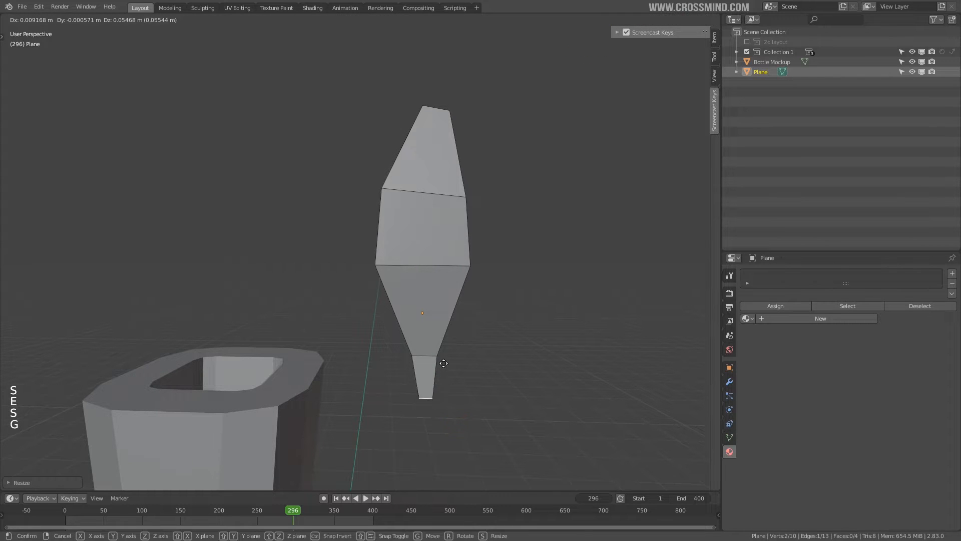
{"action": "left_click", "coordinate": [442, 355]}
{"action": "middle_click_drag", "start_coordinate": [455, 307], "coordinate": [447, 318]}
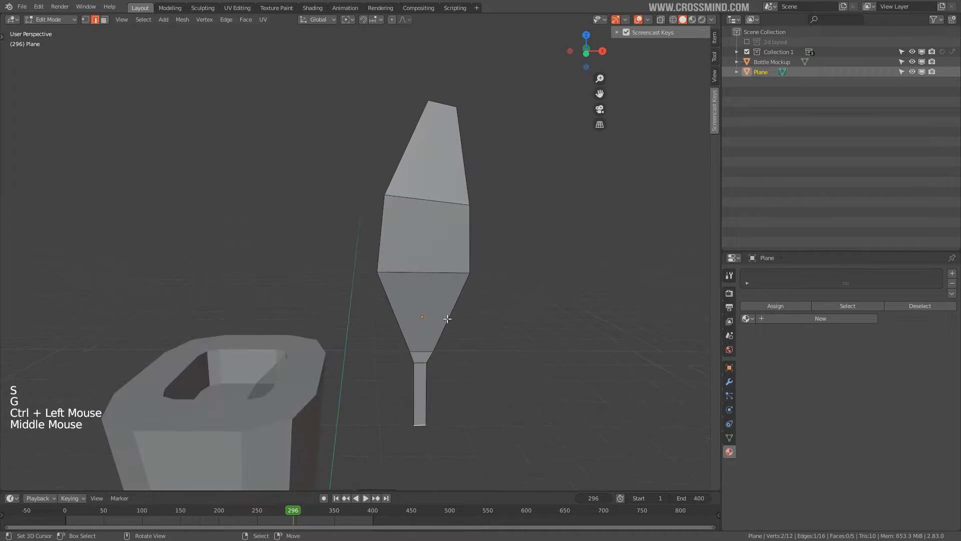
Add a lengthwise loop cut down the leaf's middle and extrude the top edges into a narrow tip
{"action": "key", "text": "ctrl+r"}
{"action": "left_click", "coordinate": [439, 254]}
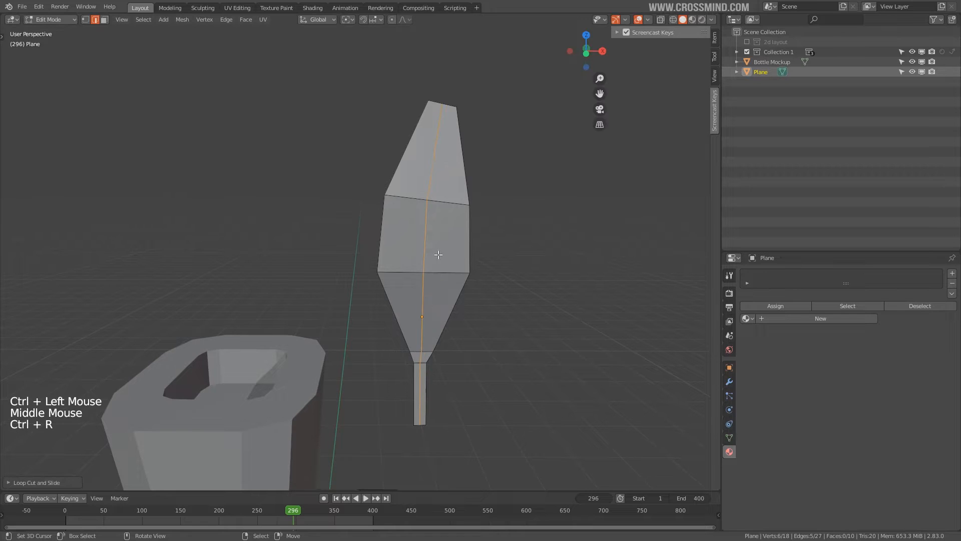
{"action": "right_click", "coordinate": [442, 102]}
{"action": "left_click", "coordinate": [447, 81], "text": "ctrl"}
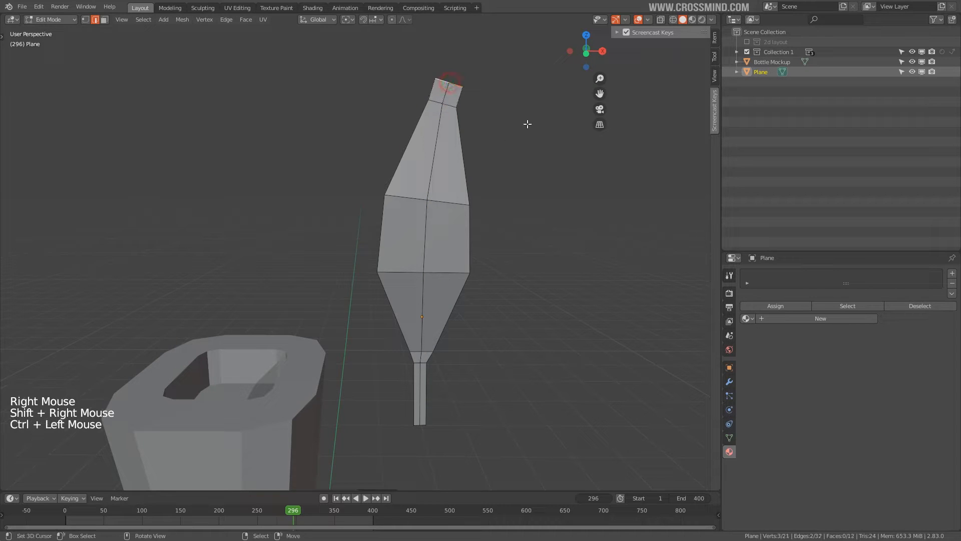
{"action": "key", "text": "s"}
{"action": "left_click", "coordinate": [476, 100]}
{"action": "middle_click_drag", "start_coordinate": [481, 193], "coordinate": [449, 245]}
{"action": "scroll", "coordinate": [450, 244], "scroll_direction": "down", "scroll_amount": 2}
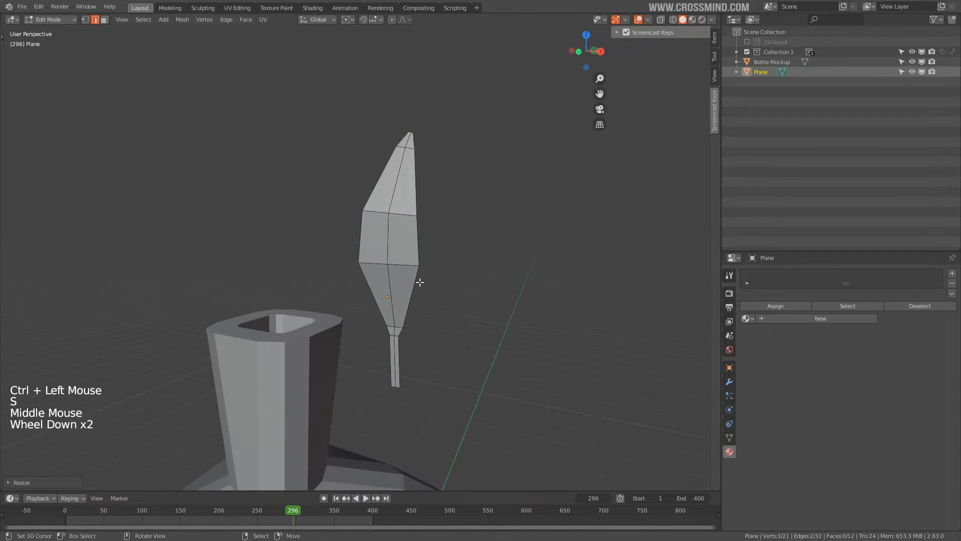
{"action": "middle_click_drag", "start_coordinate": [419, 280], "coordinate": [422, 303]}
In Object Mode, move the leaf against the rim of the bottle's neck and rotate it
{"action": "key", "text": "Tab"}
{"action": "key", "text": "KP_1"}
{"action": "key", "text": "g"}
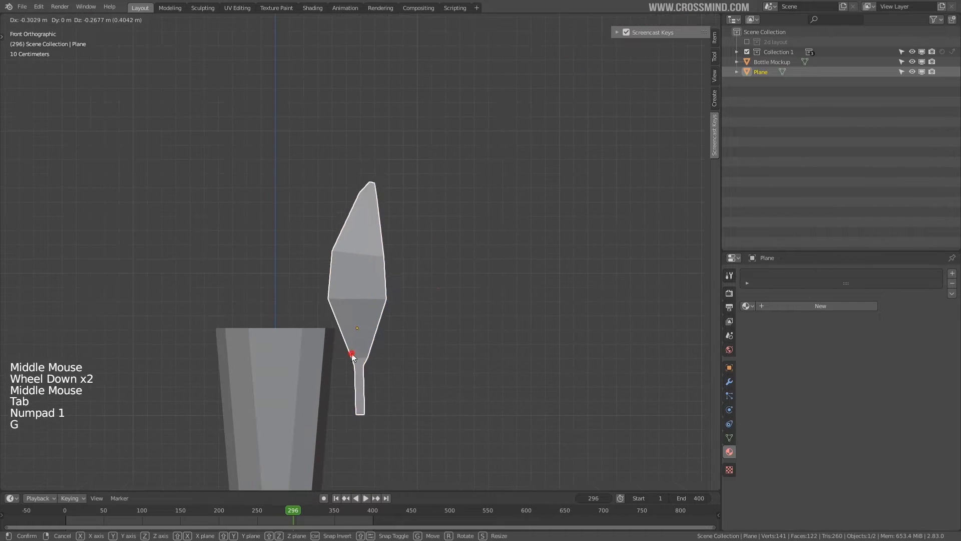
{"action": "key", "text": "r"}
{"action": "key", "text": "z"}
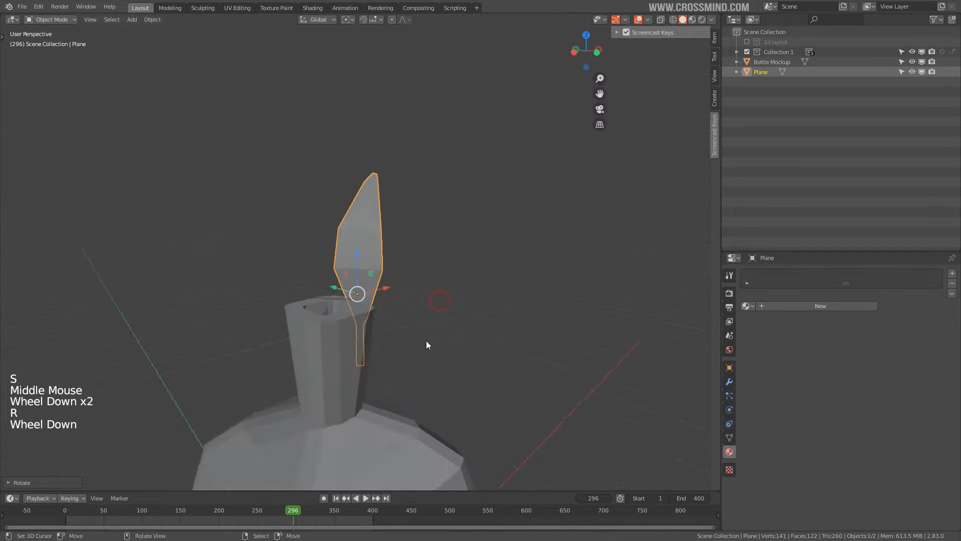
Rip the upper vertex on the leaf's right border and spread the two vertices apart to cut a notch
{"action": "scroll", "coordinate": [392, 330], "scroll_direction": "up", "scroll_amount": 2}
{"action": "middle_click_drag", "start_coordinate": [425, 342], "coordinate": [389, 231]}
{"action": "key", "text": "Tab"}
{"action": "key", "text": "1"}
{"action": "right_click", "coordinate": [389, 229]}
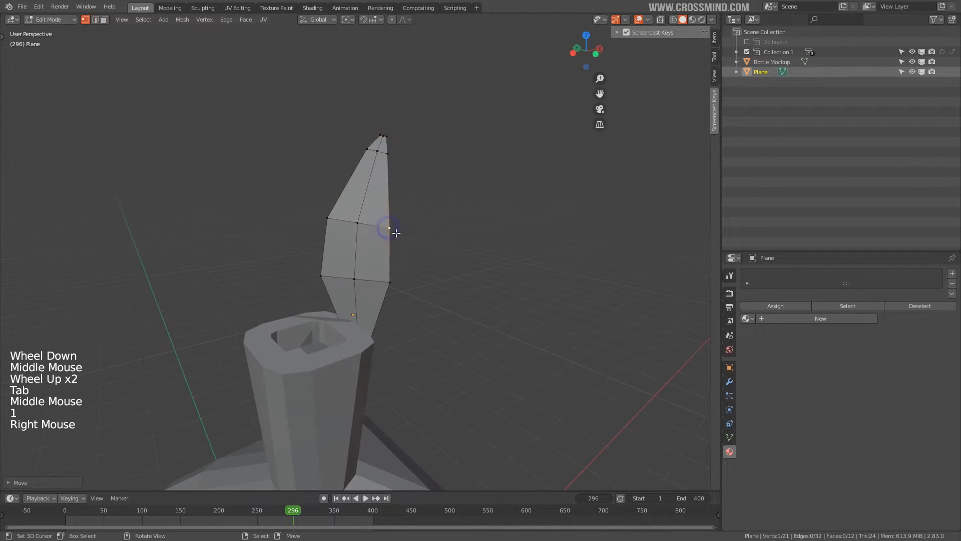
{"action": "key", "text": "v"}
{"action": "right_click", "coordinate": [392, 227]}
{"action": "key", "text": "g"}
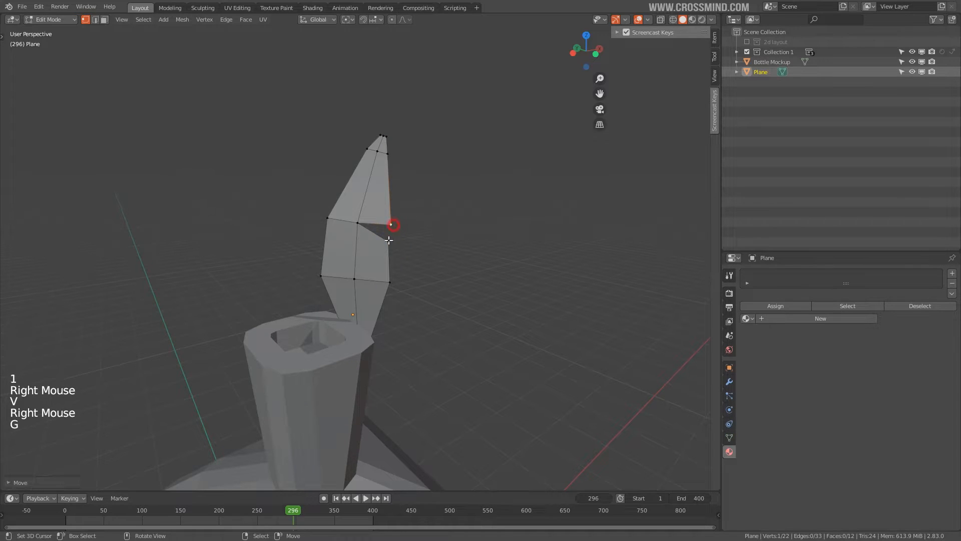
{"action": "right_click", "coordinate": [389, 243]}
{"action": "key", "text": "g"}
Rip the lower vertex on the leaf's left border and separate the vertices into a second, narrow notch
{"action": "right_click", "coordinate": [322, 275]}
{"action": "key", "text": "v"}
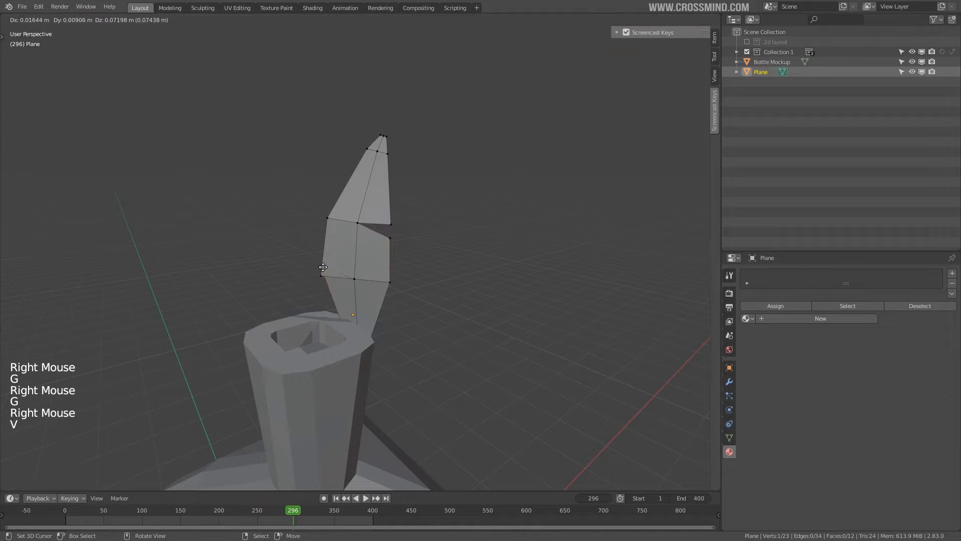
{"action": "right_click", "coordinate": [321, 278]}
{"action": "key", "text": "g"}
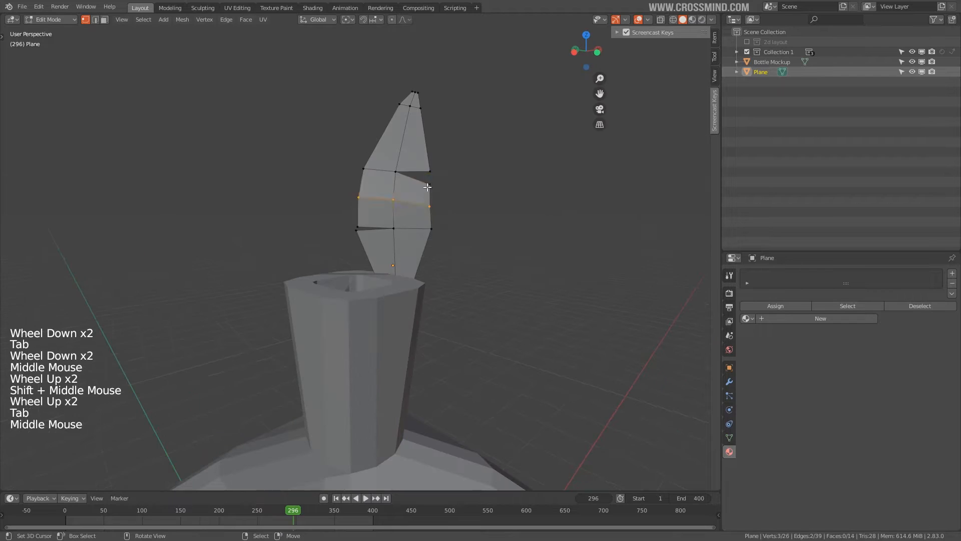
Select the vertices along both outer borders of the leaf blade and move them to fold the leaf along its midrib
{"action": "right_click", "coordinate": [430, 184]}
{"action": "key", "text": "c"}
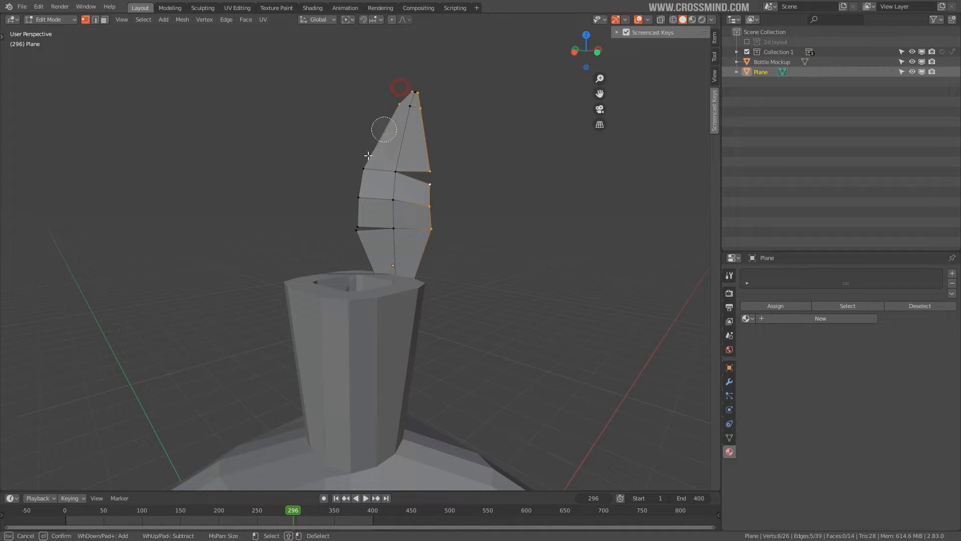
{"action": "mouse_move", "coordinate": [369, 203]}
{"action": "middle_mouse_down"}
{"action": "mouse_move", "coordinate": [437, 188]}
{"action": "mouse_move", "coordinate": [416, 234]}
{"action": "middle_mouse_up"}
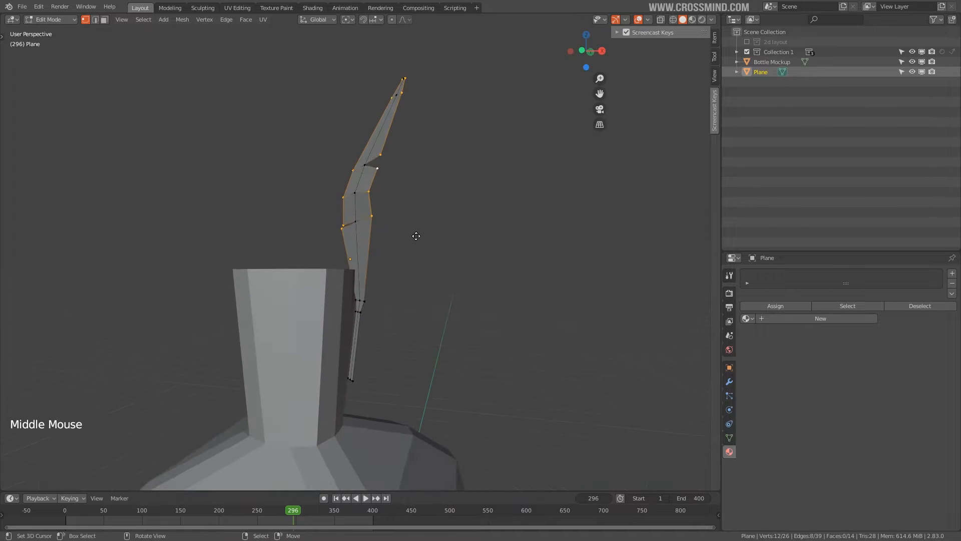
{"action": "key", "text": "g"}
{"action": "left_click", "coordinate": [409, 235]}
{"action": "middle_click_drag", "start_coordinate": [392, 152], "coordinate": [444, 170]}
{"action": "middle_click_drag", "start_coordinate": [445, 170], "coordinate": [451, 173]}
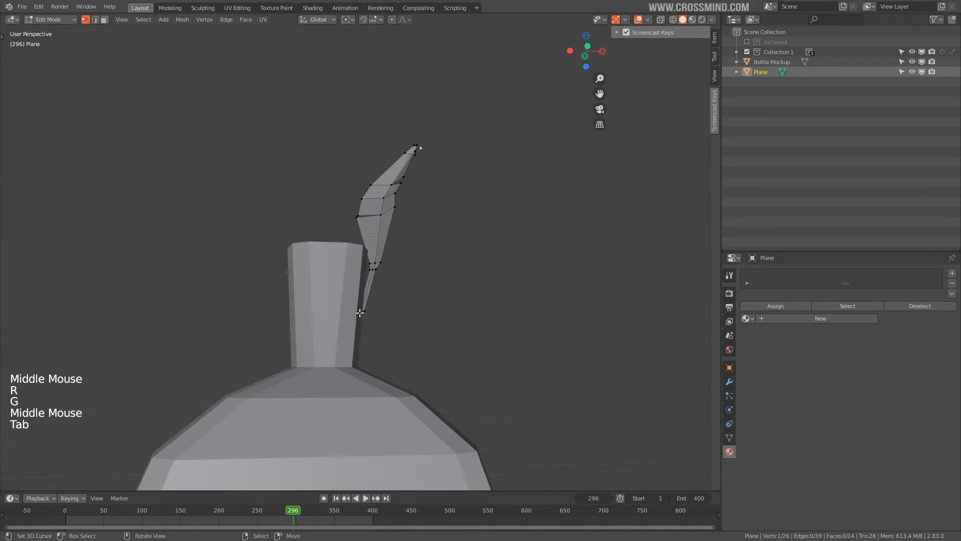
In wireframe view, select the vertices at the stem's lower end and extend the stem down into the bottle's neck
{"action": "right_click", "coordinate": [361, 316]}
{"action": "mouse_move", "coordinate": [359, 318]}
{"action": "middle_mouse_down"}
{"action": "mouse_move", "coordinate": [325, 330]}
{"action": "mouse_move", "coordinate": [326, 344]}
{"action": "middle_mouse_up"}
{"action": "scroll", "coordinate": [326, 330], "scroll_direction": "up", "scroll_amount": 2}
{"action": "key", "text": "1"}
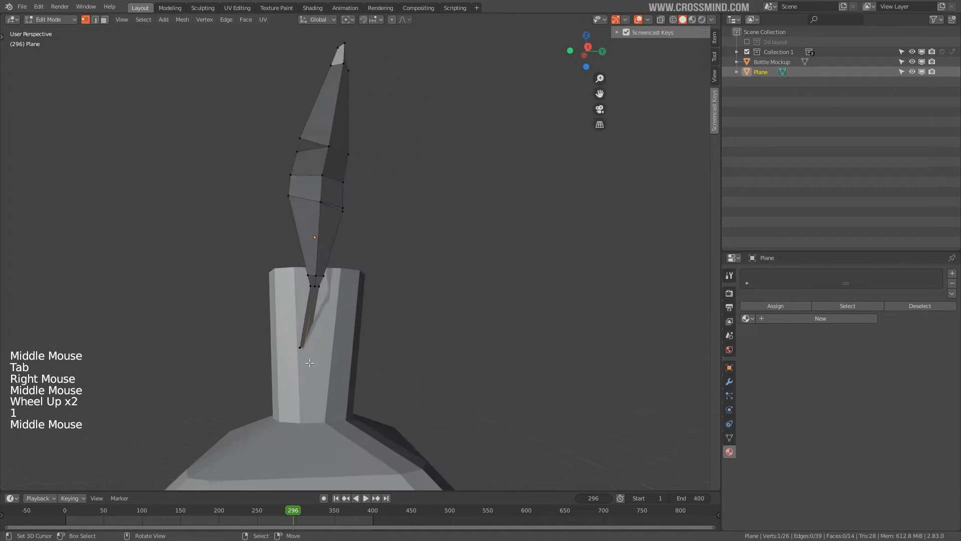
{"action": "key", "text": "z"}
{"action": "mouse_move", "coordinate": [246, 351]}
{"action": "middle_mouse_down"}
{"action": "mouse_move", "coordinate": [309, 352]}
{"action": "mouse_move", "coordinate": [279, 348]}
{"action": "middle_mouse_up"}
{"action": "key", "text": "b"}
{"action": "left_click_drag", "start_coordinate": [281, 356], "coordinate": [330, 331]}
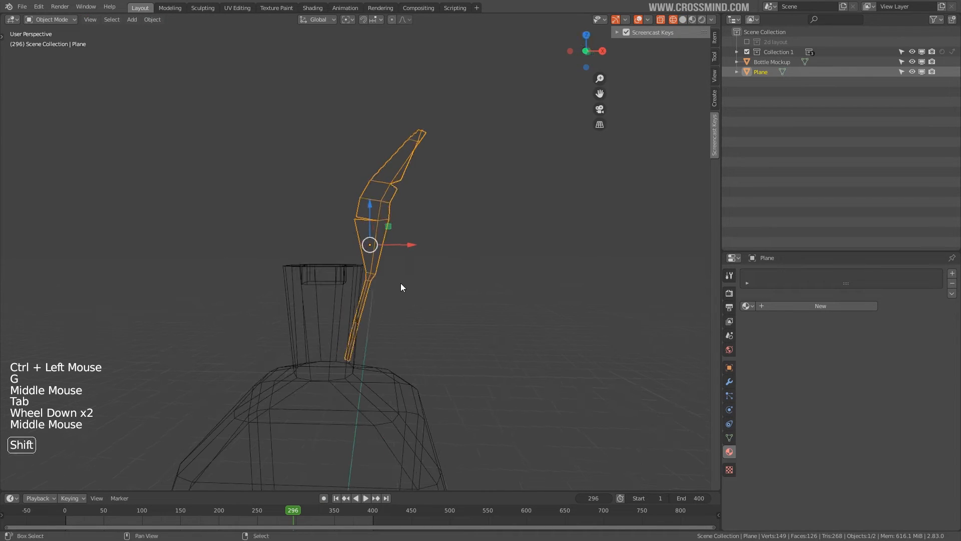
Duplicate the leaf, enlarge and rotate the copy, and place it in the bottle's neck beside the first leaf
{"action": "key", "text": "shift+d"}
{"action": "middle_click_drag", "start_coordinate": [414, 292], "coordinate": [428, 275]}
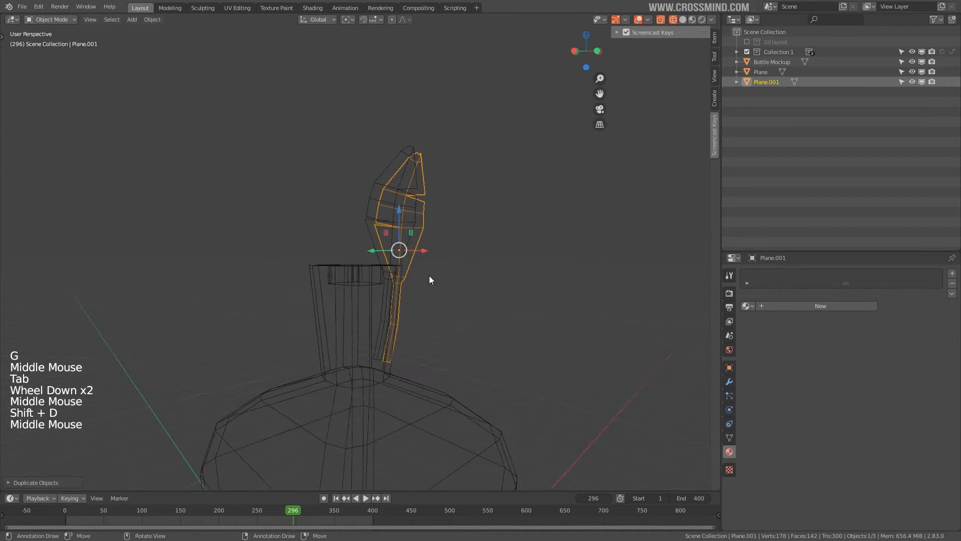
{"action": "key", "text": "g"}
{"action": "key", "text": "s"}
{"action": "key", "text": "r"}
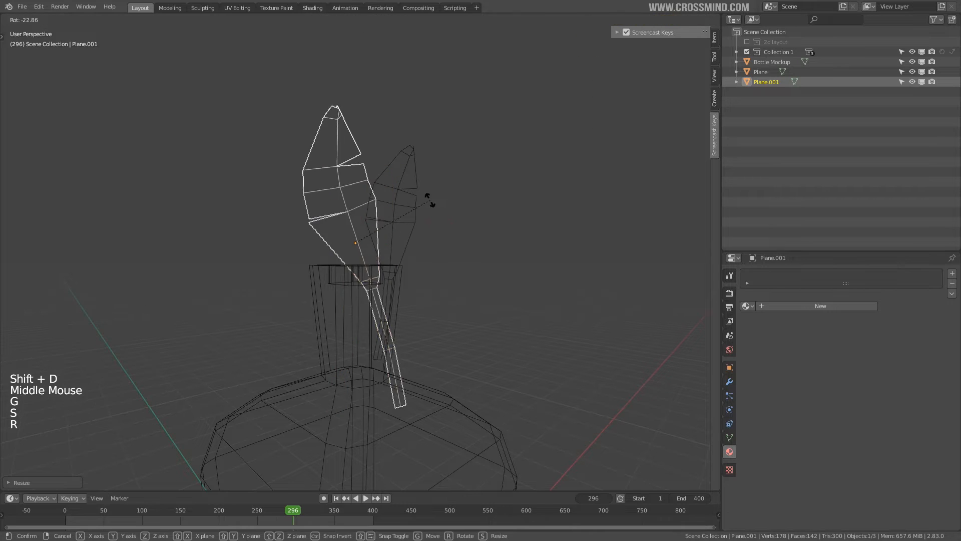
{"action": "left_click", "coordinate": [431, 199]}
{"action": "key", "text": "g"}
{"action": "left_click", "coordinate": [388, 180]}
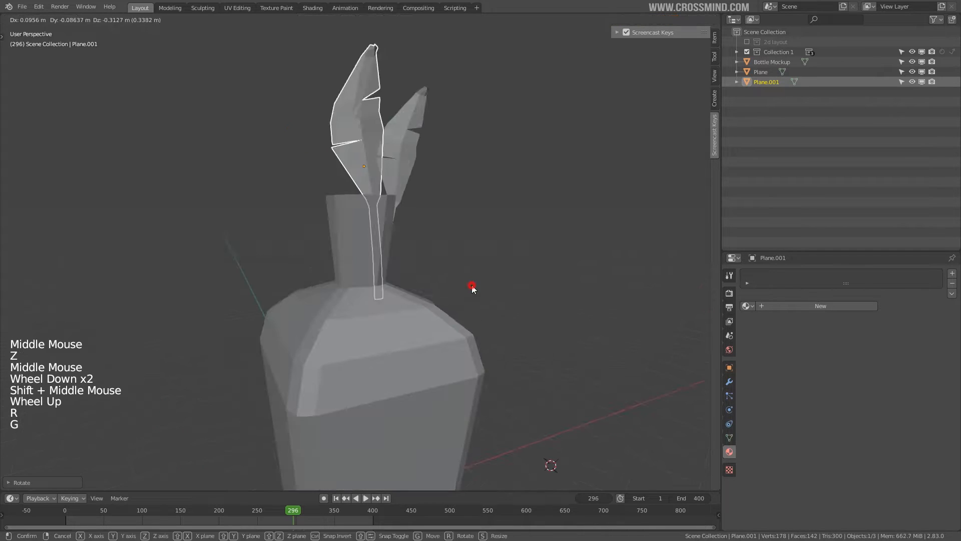
{"action": "left_click", "coordinate": [465, 250]}
{"action": "mouse_move", "coordinate": [466, 250]}
{"action": "middle_mouse_down"}
{"action": "mouse_move", "coordinate": [458, 222]}
{"action": "mouse_move", "coordinate": [420, 231]}
{"action": "mouse_move", "coordinate": [425, 261]}
{"action": "mouse_move", "coordinate": [464, 298]}
{"action": "mouse_move", "coordinate": [486, 240]}
{"action": "mouse_move", "coordinate": [473, 269]}
{"action": "middle_mouse_up"}
Select both leaves together with the bottle mockup and join them into a single object
{"action": "key", "text": "KP_0"}
{"action": "scroll", "coordinate": [421, 232], "scroll_direction": "down", "scroll_amount": 2}
{"action": "scroll", "coordinate": [425, 262], "scroll_direction": "up", "scroll_amount": 2}
{"action": "right_click", "coordinate": [453, 135], "text": "shift"}
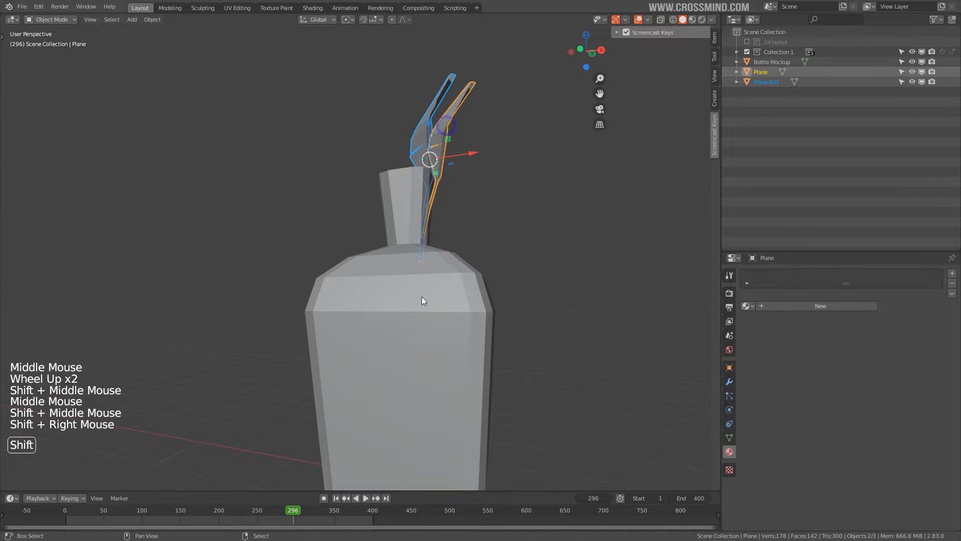
{"action": "right_click", "coordinate": [422, 296], "text": "shift"}
{"action": "middle_click_drag", "start_coordinate": [421, 297], "coordinate": [471, 256]}
{"action": "key", "text": "ctrl+j"}
Shade the joined bottle mockup smooth and save the file
{"action": "scroll", "coordinate": [470, 255], "scroll_direction": "down", "scroll_amount": 2}
{"action": "right_click", "coordinate": [501, 227]}
{"action": "right_click", "coordinate": [384, 331]}
{"action": "middle_click_drag", "start_coordinate": [384, 331], "coordinate": [489, 281]}
{"action": "scroll", "coordinate": [437, 289], "scroll_direction": "up", "scroll_amount": 1}
{"action": "key", "text": "w"}
{"action": "left_click", "coordinate": [476, 274]}
{"action": "scroll", "coordinate": [489, 280], "scroll_direction": "down", "scroll_amount": 1}
{"action": "right_click", "coordinate": [521, 254]}
{"action": "middle_click_drag", "start_coordinate": [454, 245], "coordinate": [390, 276]}
{"action": "key", "text": "ctrl+s"}
Set the 3D cursor in the empty space beside the bottle and add a cube there
{"action": "scroll", "coordinate": [391, 275], "scroll_direction": "up", "scroll_amount": 2}
{"action": "left_click", "coordinate": [426, 266]}
{"action": "key", "text": "shift+a"}
{"action": "mouse_move", "coordinate": [419, 263]}
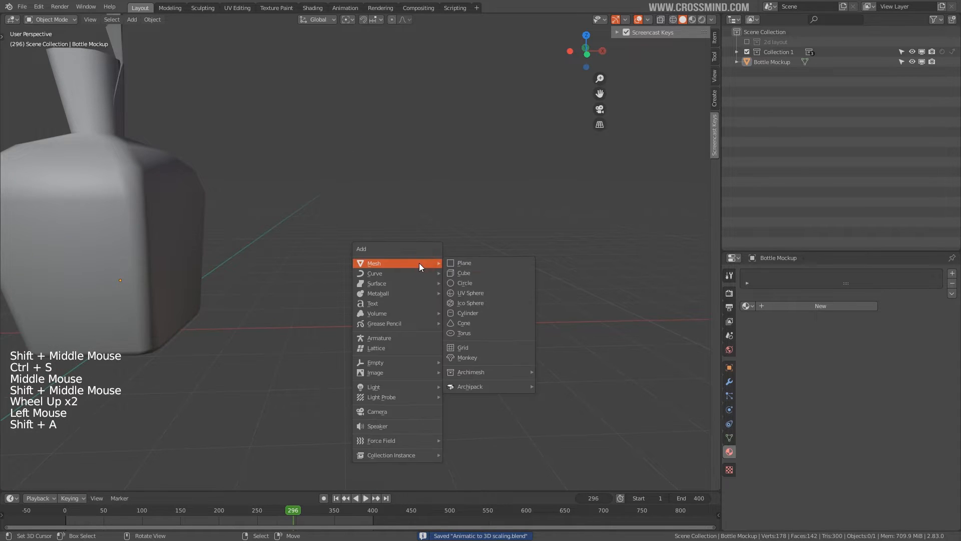
{"action": "left_click", "coordinate": [482, 271]}
{"action": "middle_click_drag", "start_coordinate": [482, 271], "coordinate": [448, 271]}
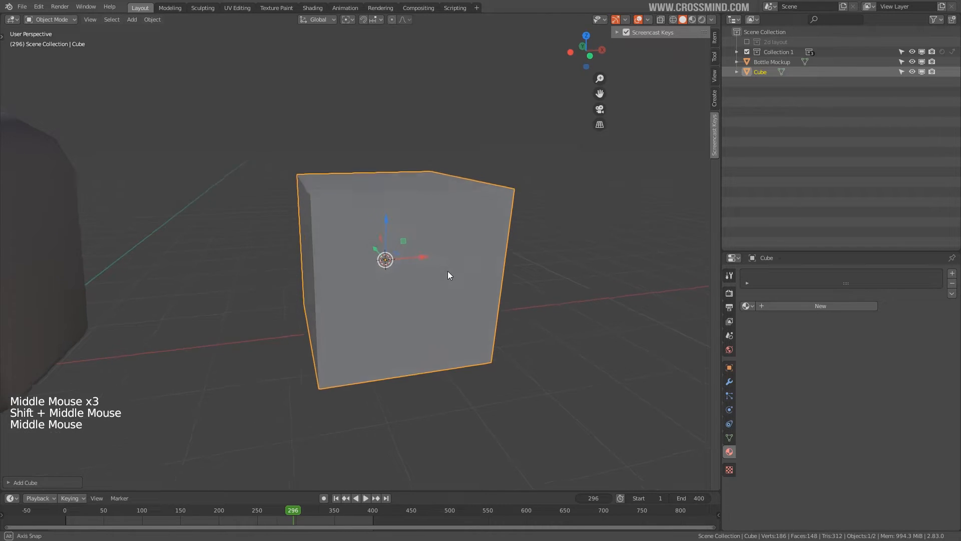
Bevel all edges of the cube with two segments and a width of about 0.74 m
{"action": "key", "text": "Tab"}
{"action": "key", "text": "ctrl+b"}
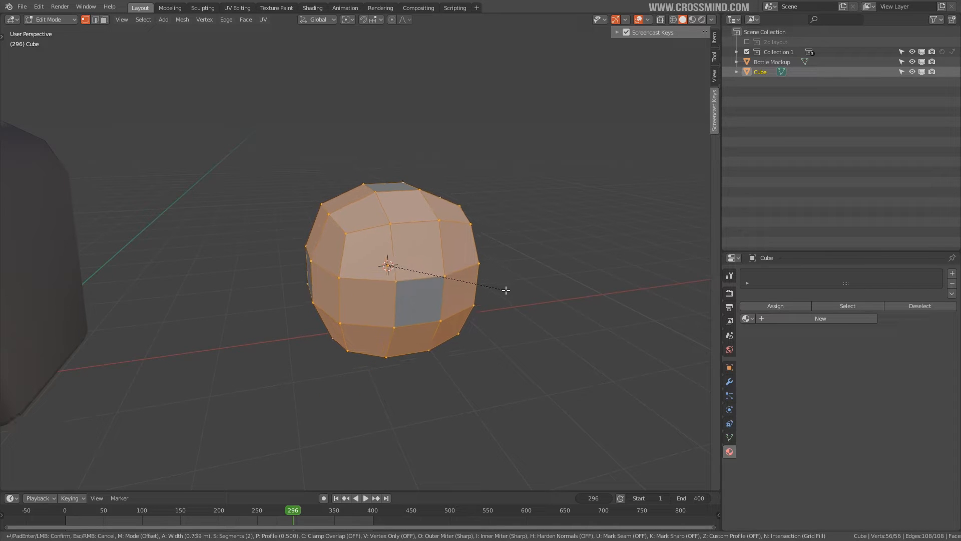
{"action": "middle_click_drag", "start_coordinate": [506, 290], "coordinate": [473, 278]}
{"action": "scroll", "coordinate": [464, 275], "scroll_direction": "up", "scroll_amount": 1}
Give the rounded cube a level 2 subdivision surface in Object Mode
{"action": "key", "text": "ctrl+3"}
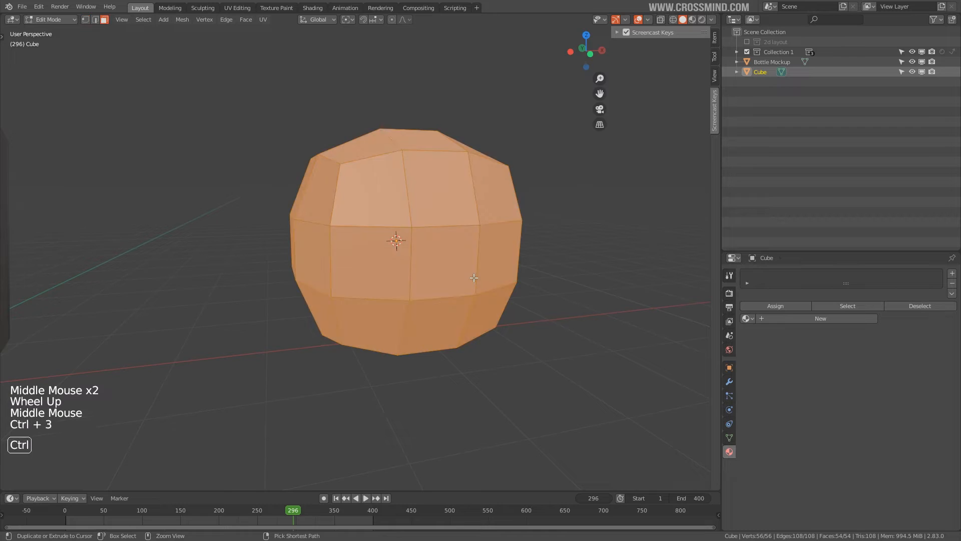
{"action": "key", "text": "ctrl+2"}
{"action": "key", "text": "Tab"}
{"action": "key", "text": "ctrl+2"}
{"action": "middle_click_drag", "start_coordinate": [470, 279], "coordinate": [437, 278]}
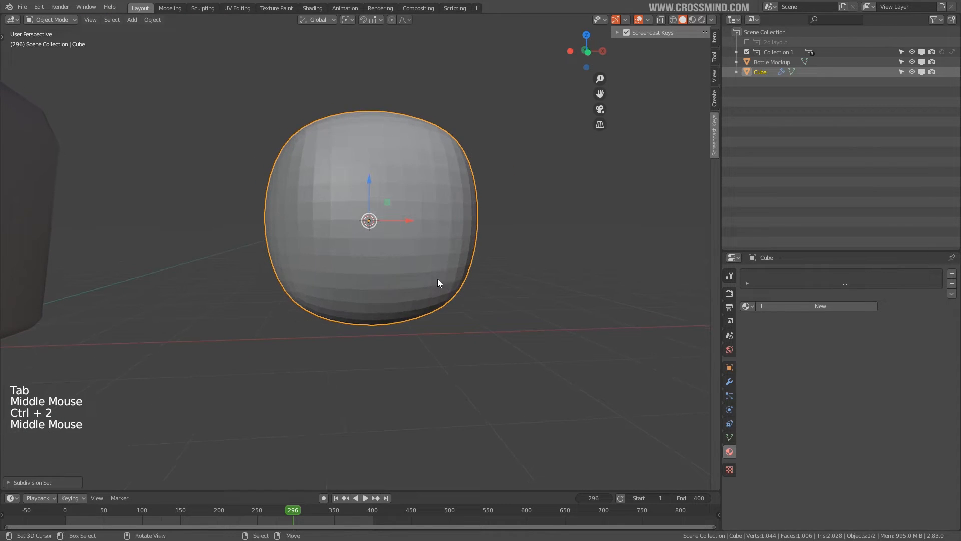
Apply the cube's Subdivision modifier so that the subdivided mesh can be edited
{"action": "middle_click_drag", "start_coordinate": [514, 276], "coordinate": [503, 291], "text": "shift"}
{"action": "middle_click_drag", "start_coordinate": [392, 266], "coordinate": [433, 282]}
{"action": "key", "text": "KP_1"}
{"action": "scroll", "coordinate": [406, 245], "scroll_direction": "up", "scroll_amount": 4}
{"action": "scroll", "coordinate": [433, 282], "scroll_direction": "up", "scroll_amount": 2}
{"action": "key", "text": "Tab"}
{"action": "scroll", "coordinate": [433, 282], "scroll_direction": "down", "scroll_amount": 3}
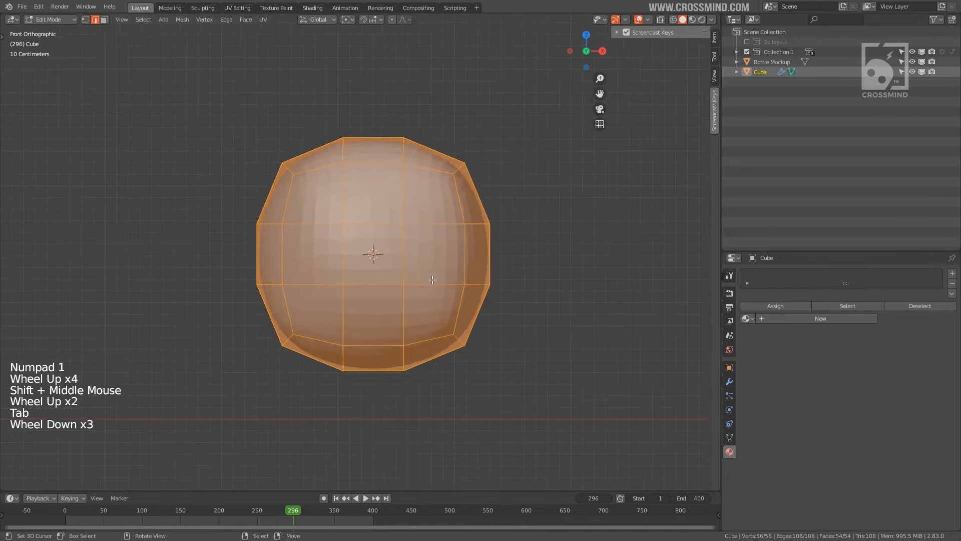
{"action": "key", "text": "Tab"}
{"action": "left_click", "coordinate": [730, 382]}
{"action": "left_click", "coordinate": [808, 308]}
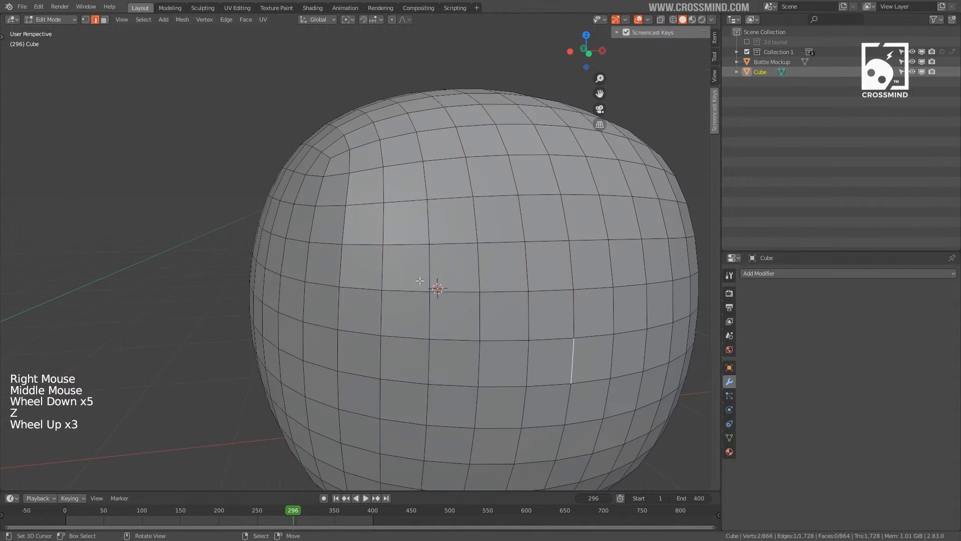
In face selection, select a two-by-two block of faces for one eye on the front of the head
{"action": "scroll", "coordinate": [395, 269], "scroll_direction": "down", "scroll_amount": 1}
{"action": "middle_click_drag", "start_coordinate": [420, 281], "coordinate": [361, 255]}
{"action": "key", "text": "KP_Decimal"}
{"action": "scroll", "coordinate": [370, 264], "scroll_direction": "down", "scroll_amount": 12}
{"action": "right_click", "coordinate": [281, 223]}
{"action": "key", "text": "3"}
{"action": "right_click", "coordinate": [278, 221]}
{"action": "right_click", "coordinate": [280, 253], "text": "shift"}
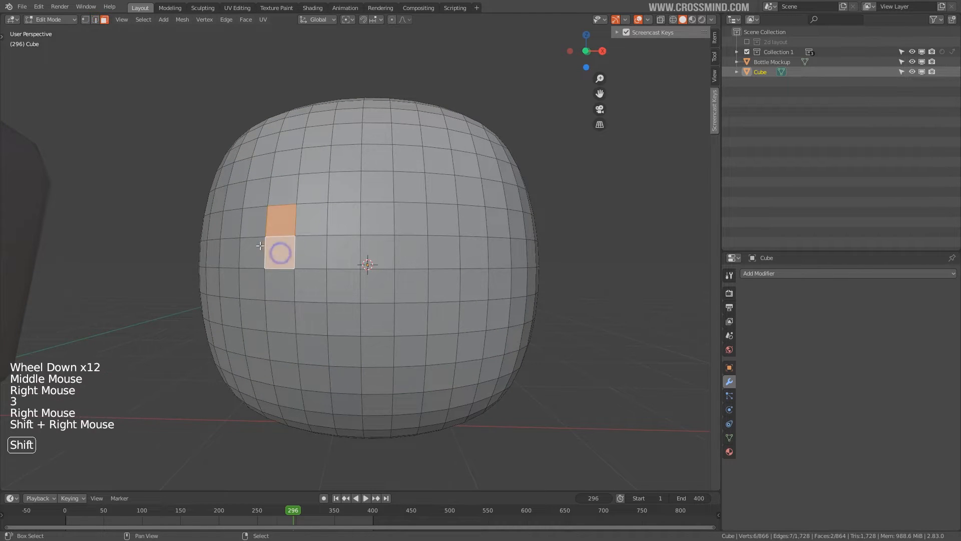
{"action": "right_click", "coordinate": [309, 221], "text": "shift"}
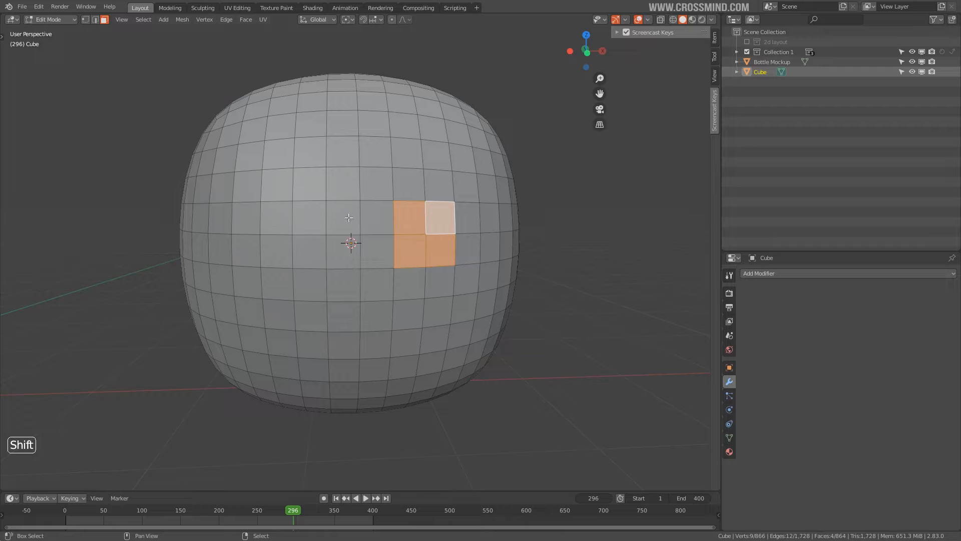
Add a block of faces three wide and two high for the opposite eye to the selection
{"action": "right_click", "coordinate": [311, 217], "text": "shift"}
{"action": "right_click", "coordinate": [302, 250], "text": "shift"}
{"action": "right_click", "coordinate": [277, 252], "text": "shift"}
{"action": "right_click", "coordinate": [279, 219], "text": "shift"}
{"action": "middle_click_drag", "start_coordinate": [279, 218], "coordinate": [350, 255]}
{"action": "right_click", "coordinate": [248, 218], "text": "shift"}
{"action": "right_click", "coordinate": [248, 252], "text": "shift"}
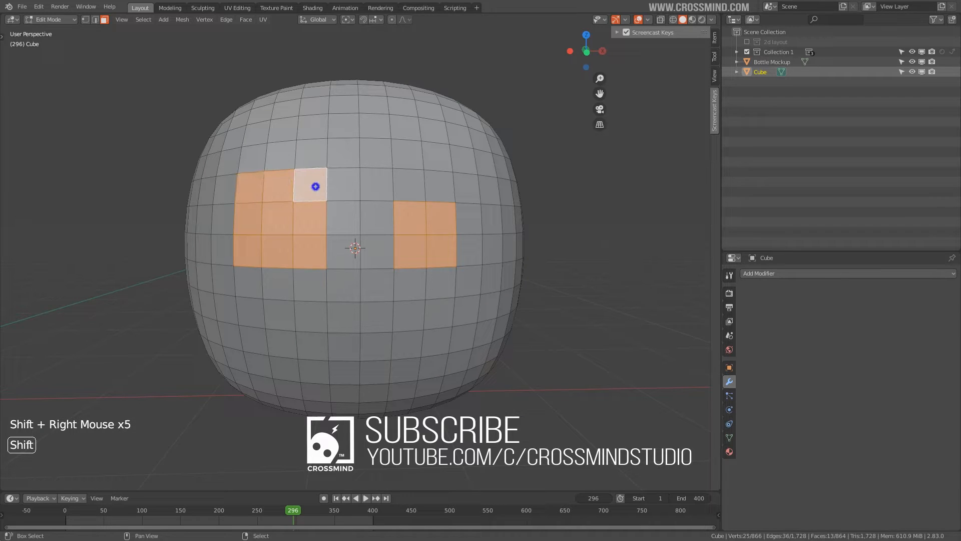
{"action": "key", "text": "ctrl+z"}
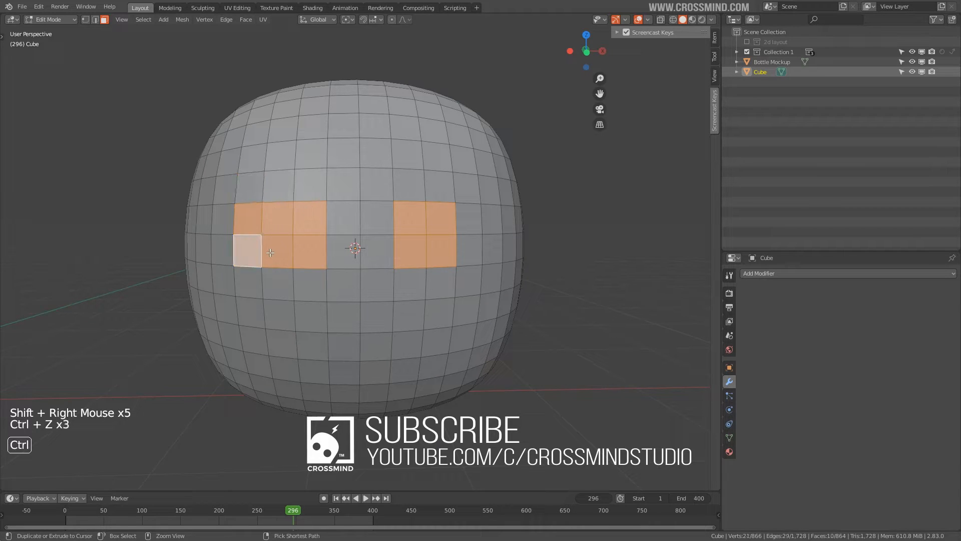
Extend the selection with a lower row and an outer column so both eyes become three-by-three blocks
{"action": "right_click", "coordinate": [245, 281], "text": "shift"}
{"action": "right_click", "coordinate": [302, 281], "text": "shift"}
{"action": "right_click", "coordinate": [418, 284], "text": "shift"}
{"action": "right_click", "coordinate": [463, 283], "text": "shift"}
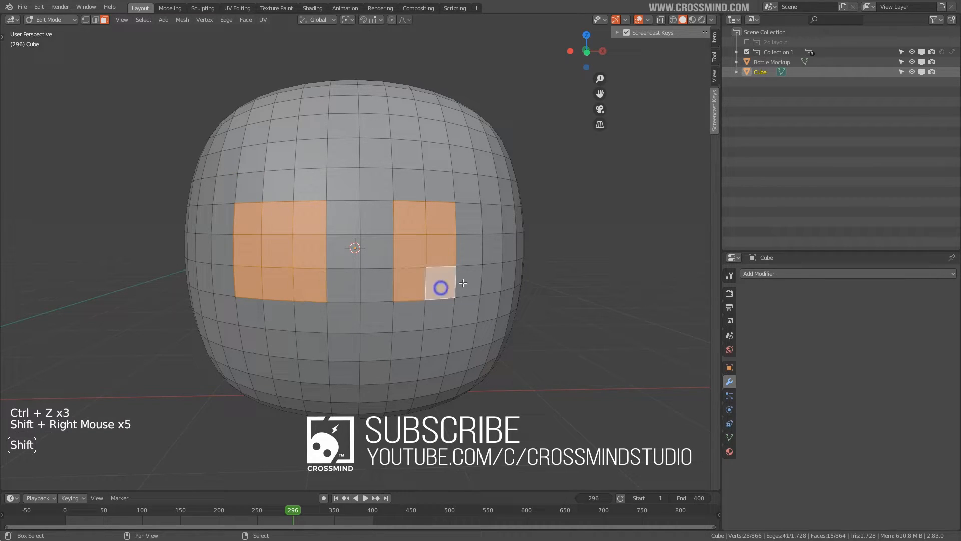
{"action": "middle_click_drag", "start_coordinate": [468, 282], "coordinate": [429, 290]}
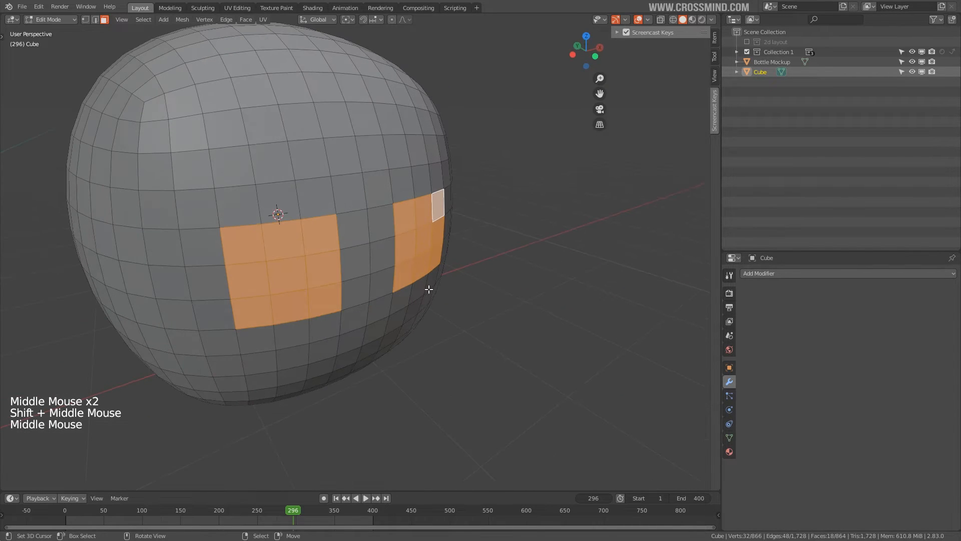
Move the selected eye faces about 0.12 m along Y into the head to form two recesses
{"action": "key", "text": "g"}
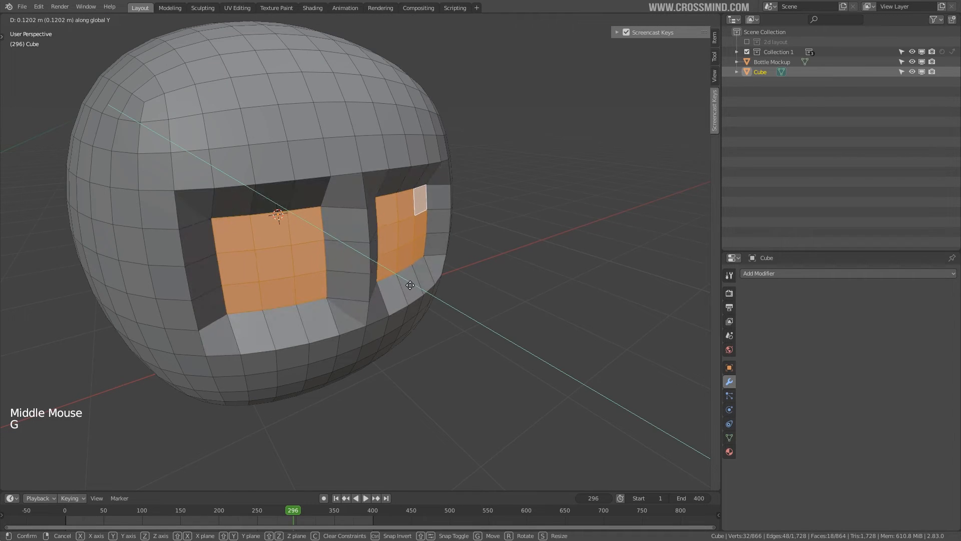
{"action": "left_click", "coordinate": [410, 286]}
{"action": "mouse_move", "coordinate": [408, 279]}
{"action": "middle_mouse_down"}
{"action": "mouse_move", "coordinate": [424, 291]}
{"action": "mouse_move", "coordinate": [426, 273]}
{"action": "middle_mouse_up"}
{"action": "key", "text": "g"}
{"action": "scroll", "coordinate": [425, 273], "scroll_direction": "up", "scroll_amount": 2}
Select the four corner vertices of the right-hand eye recess and scale them inward to round its outline
{"action": "key", "text": "1"}
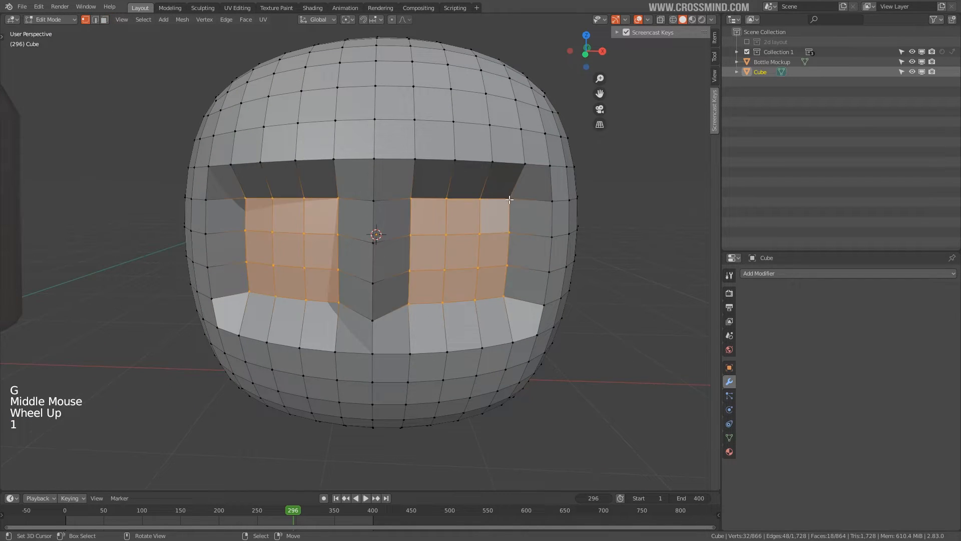
{"action": "right_click", "coordinate": [501, 205]}
{"action": "middle_click_drag", "start_coordinate": [501, 205], "coordinate": [333, 215]}
{"action": "right_click", "coordinate": [579, 322], "text": "shift"}
{"action": "key", "text": "s"}
Select the four corner vertices of the left-hand eye recess and scale them inward to match the other eye
{"action": "right_click", "coordinate": [317, 199]}
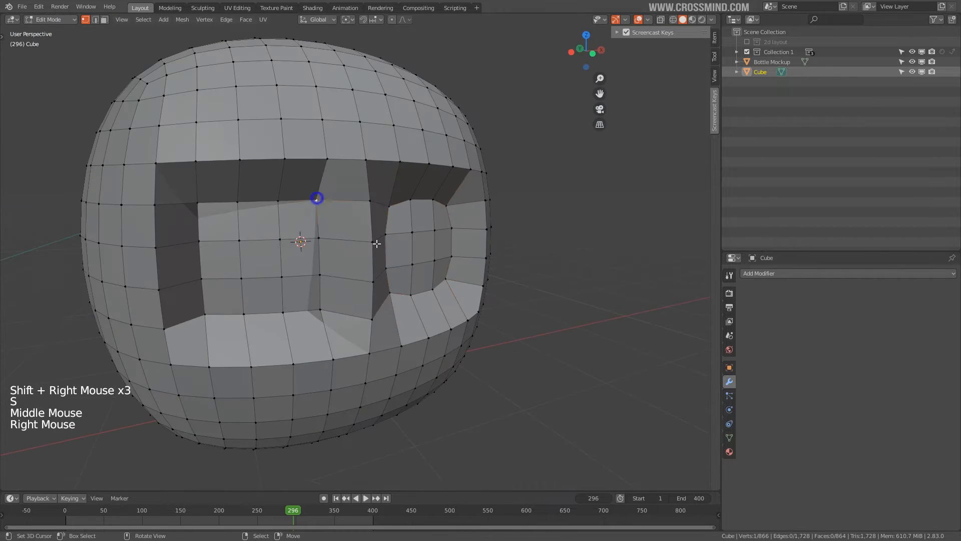
{"action": "right_click", "coordinate": [200, 203], "text": "shift"}
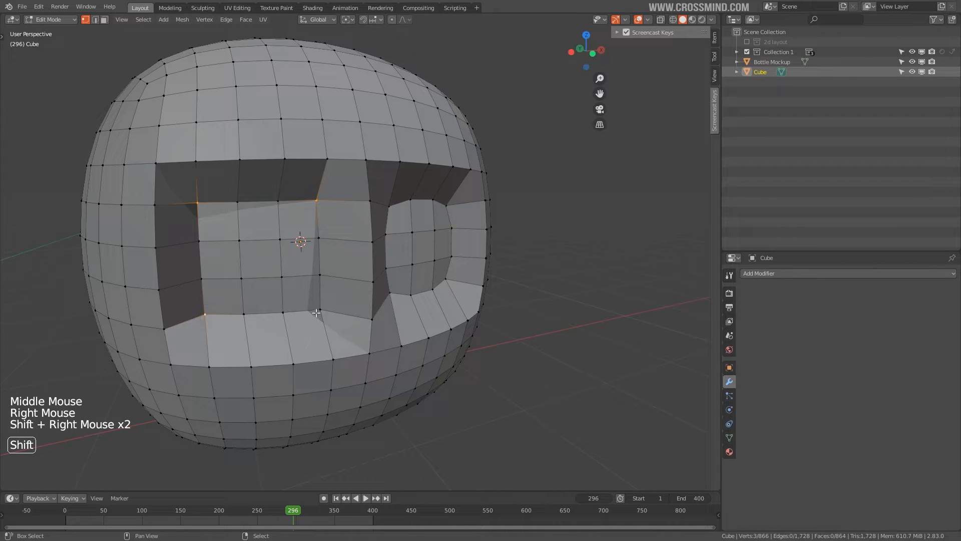
{"action": "key", "text": "s"}
{"action": "left_click", "coordinate": [375, 320]}
{"action": "scroll", "coordinate": [375, 321], "scroll_direction": "down", "scroll_amount": 1}
{"action": "middle_click_drag", "start_coordinate": [376, 321], "coordinate": [405, 306]}
{"action": "scroll", "coordinate": [408, 303], "scroll_direction": "up", "scroll_amount": 1}
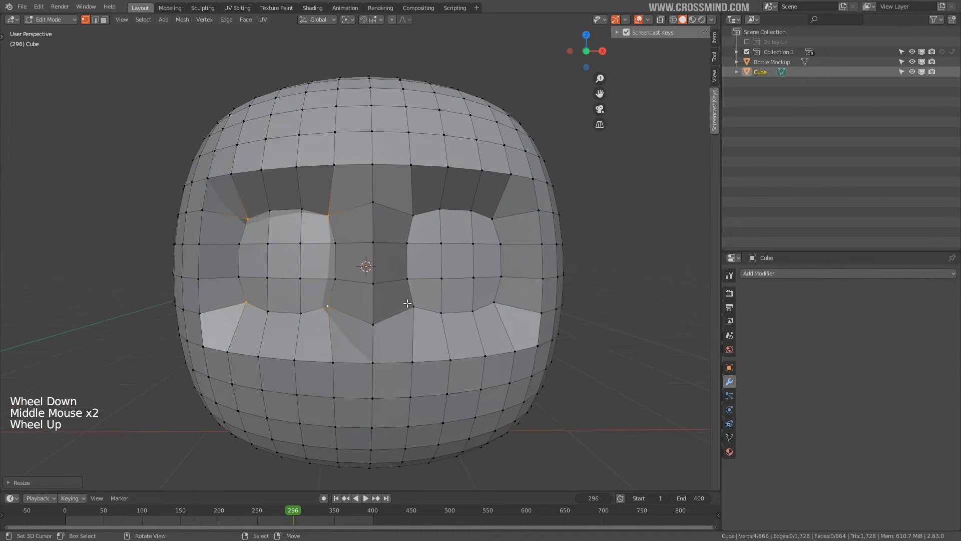
Select the vertical centre edges between the eyes and bevel them with two segments, about 0.11 m wide
{"action": "middle_click_drag", "start_coordinate": [433, 361], "coordinate": [391, 300]}
{"action": "key", "text": "2"}
{"action": "right_click", "coordinate": [373, 260]}
{"action": "middle_click_drag", "start_coordinate": [373, 260], "coordinate": [369, 210]}
{"action": "right_click", "coordinate": [372, 201], "text": "shift"}
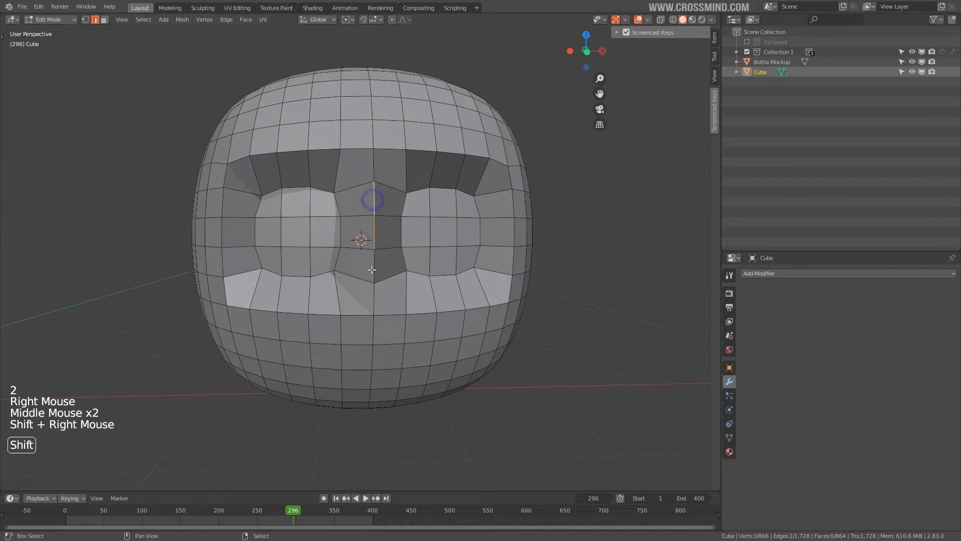
{"action": "right_click", "coordinate": [375, 304], "text": "shift"}
{"action": "key", "text": "ctrl+v"}
{"action": "key", "text": "ctrl+b"}
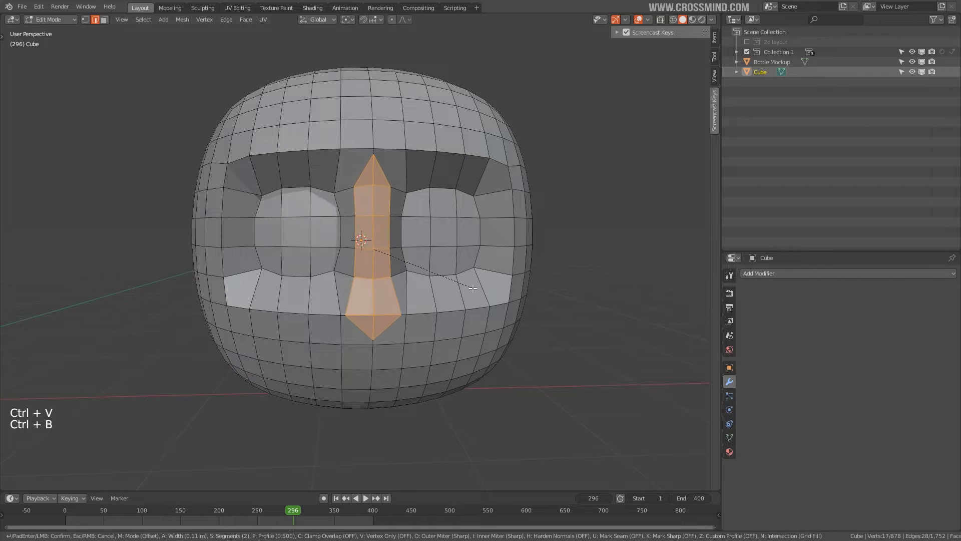
{"action": "middle_click_drag", "start_coordinate": [476, 286], "coordinate": [380, 262]}
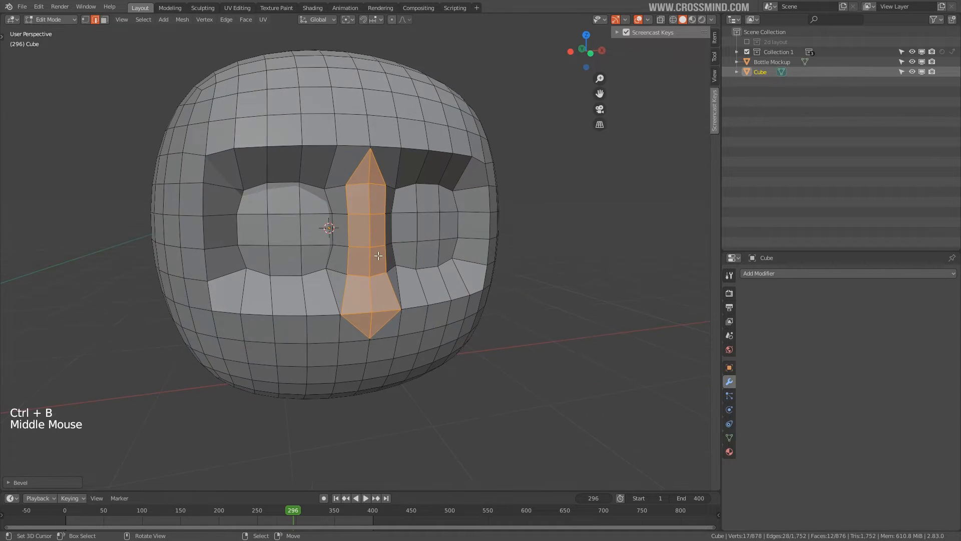
Select the eight quad faces of the bevelled centre strip and extrude them outward about 0.16 m as a nose
{"action": "key", "text": "3"}
{"action": "right_click", "coordinate": [363, 208]}
{"action": "right_click", "coordinate": [364, 237], "text": "shift"}
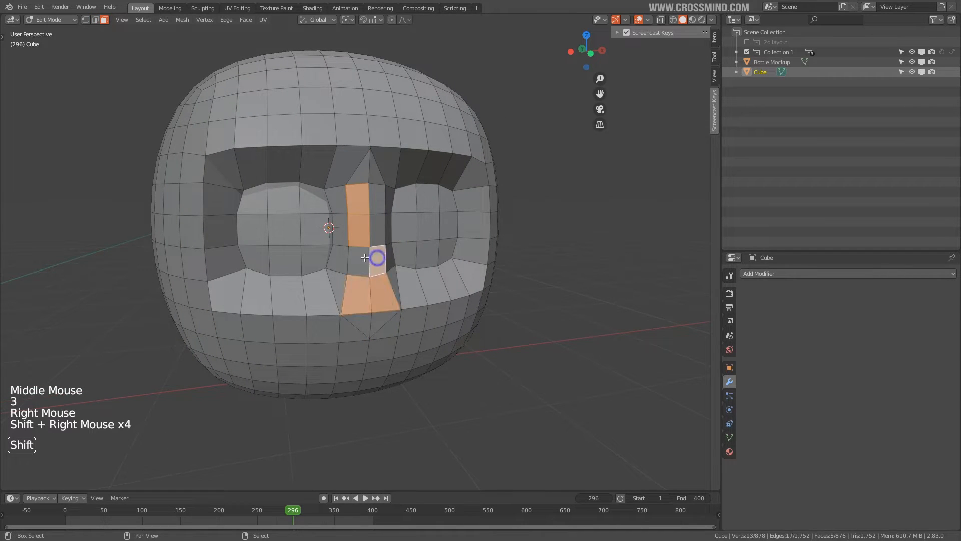
{"action": "right_click", "coordinate": [377, 208], "text": "shift"}
{"action": "middle_click_drag", "start_coordinate": [377, 207], "coordinate": [404, 274]}
{"action": "key", "text": "r"}
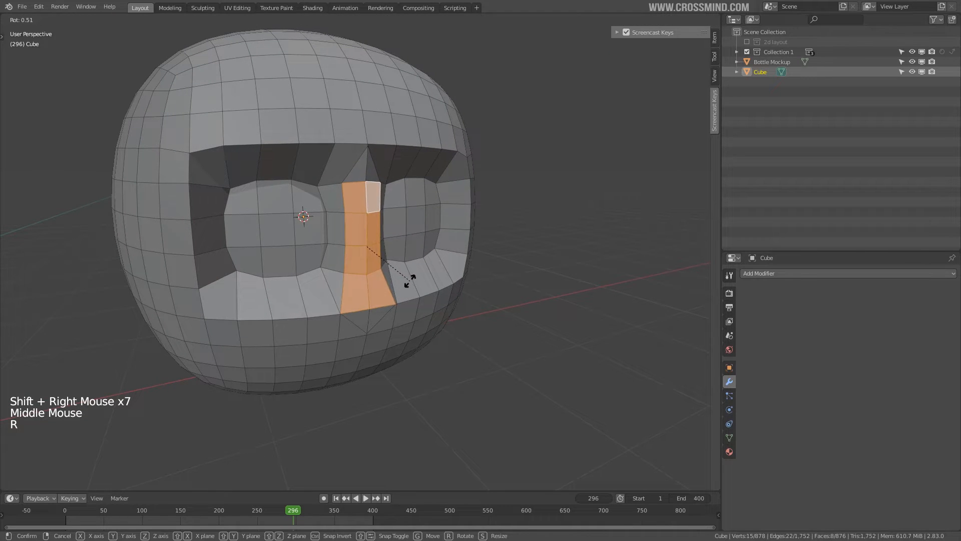
{"action": "left_click", "coordinate": [408, 280]}
{"action": "key", "text": "e"}
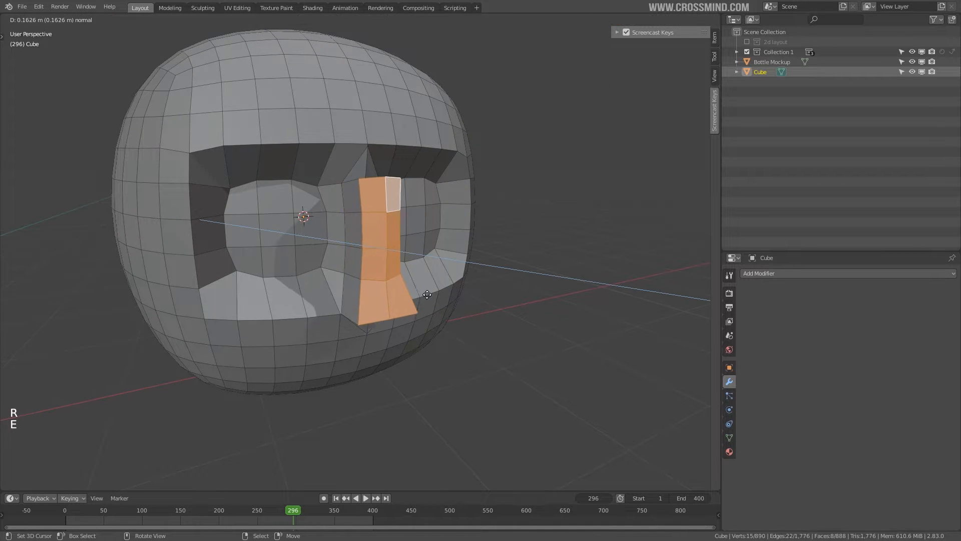
{"action": "left_click", "coordinate": [409, 280]}
Rotate the extruded nose faces about -25 degrees around X and reposition them along Y
{"action": "middle_click_drag", "start_coordinate": [409, 280], "coordinate": [441, 279]}
{"action": "key", "text": "r"}
{"action": "key", "text": "x"}
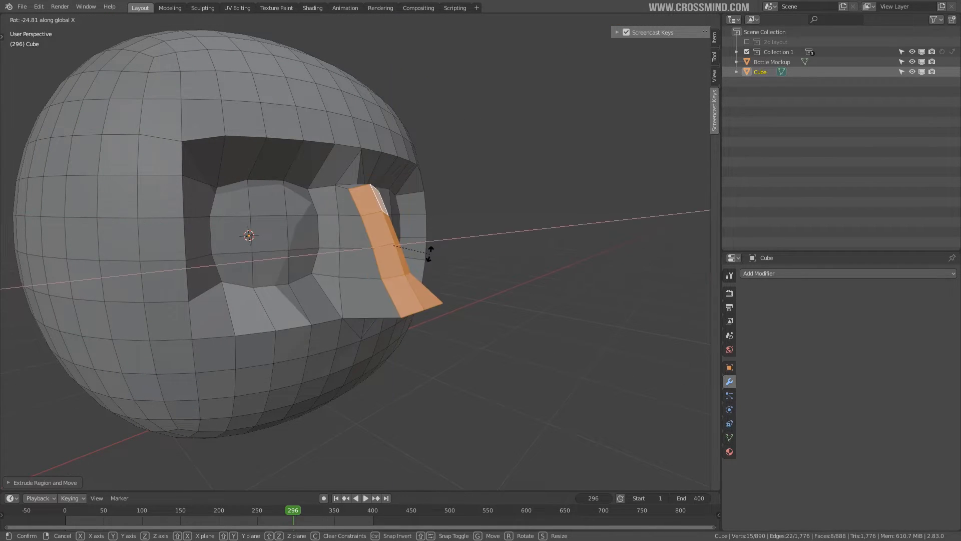
{"action": "left_click", "coordinate": [427, 251]}
{"action": "middle_click_drag", "start_coordinate": [427, 250], "coordinate": [283, 234]}
{"action": "key", "text": "g"}
{"action": "key", "text": "y"}
{"action": "left_click", "coordinate": [427, 267]}
Select the nine faces of each eye by growing from the centre faces and extrude them deeper into the head
{"action": "key", "text": "4"}
{"action": "right_click", "coordinate": [283, 233]}
{"action": "key", "text": "c"}
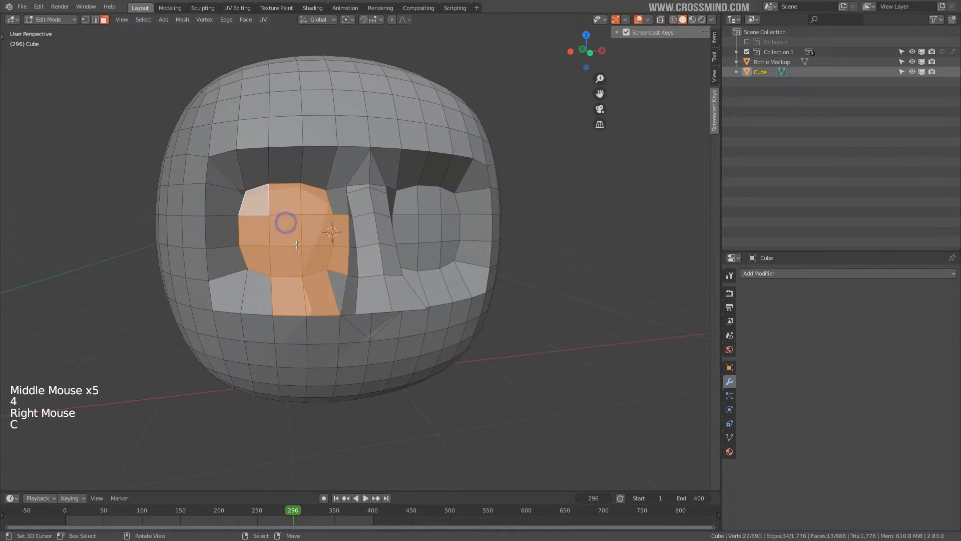
{"action": "right_click", "coordinate": [283, 234]}
{"action": "right_click", "coordinate": [430, 228], "text": "shift"}
{"action": "key", "text": "ctrl+KP_Add"}
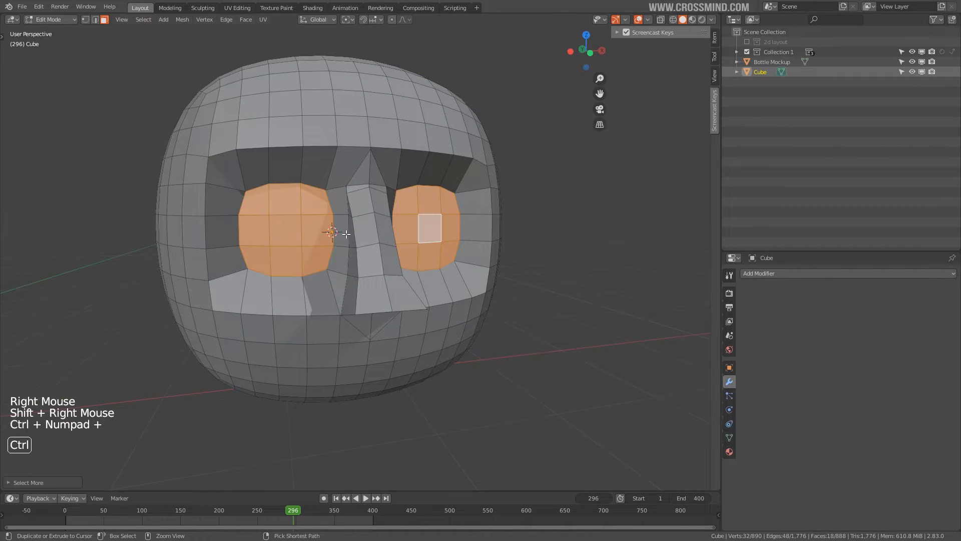
{"action": "middle_click_drag", "start_coordinate": [346, 237], "coordinate": [421, 283], "text": "shift"}
{"action": "key", "text": "e"}
{"action": "left_click", "coordinate": [401, 284]}
{"action": "scroll", "coordinate": [401, 284], "scroll_direction": "down", "scroll_amount": 3}
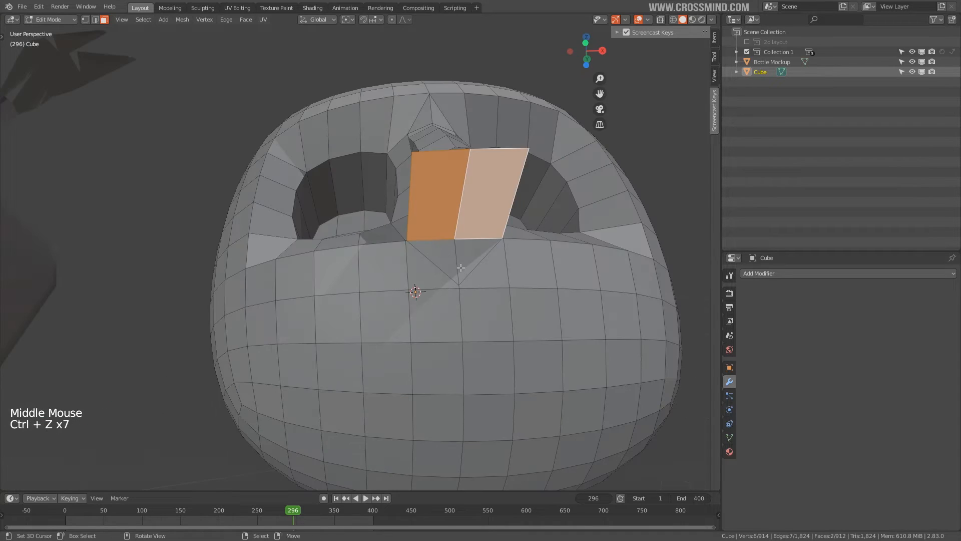
Select the edges at the nose's lower end and move them to reshape its underside
{"action": "middle_click_drag", "start_coordinate": [450, 266], "coordinate": [528, 285]}
{"action": "key", "text": "2"}
{"action": "right_click", "coordinate": [461, 269]}
{"action": "right_click", "coordinate": [495, 272], "text": "shift"}
{"action": "key", "text": "g"}
{"action": "left_click", "coordinate": [508, 299]}
{"action": "key", "text": "g"}
{"action": "left_click", "coordinate": [516, 289]}
Select the two outer corner vertices of the nose tip and move them slightly back and down
{"action": "right_click", "coordinate": [530, 284]}
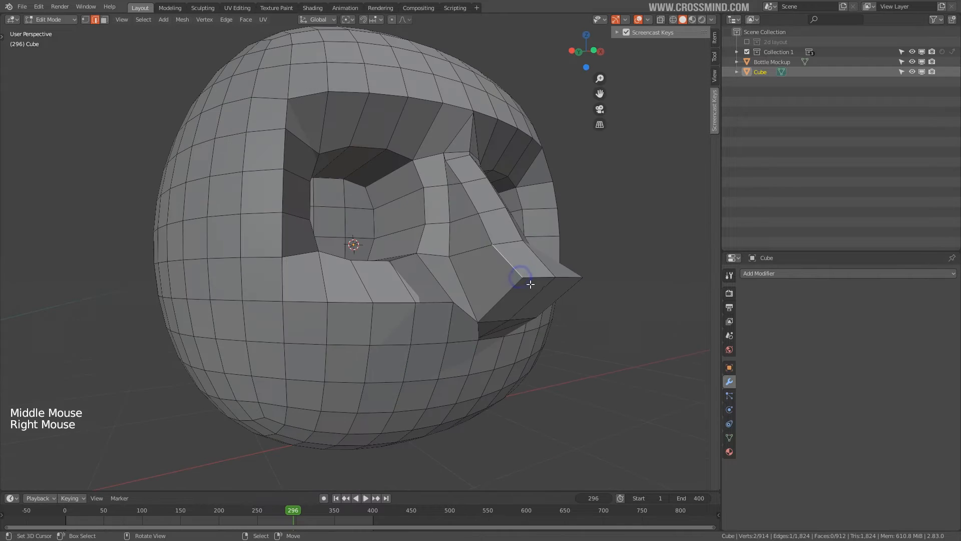
{"action": "middle_click_drag", "start_coordinate": [580, 311], "coordinate": [509, 264]}
{"action": "key", "text": "g"}
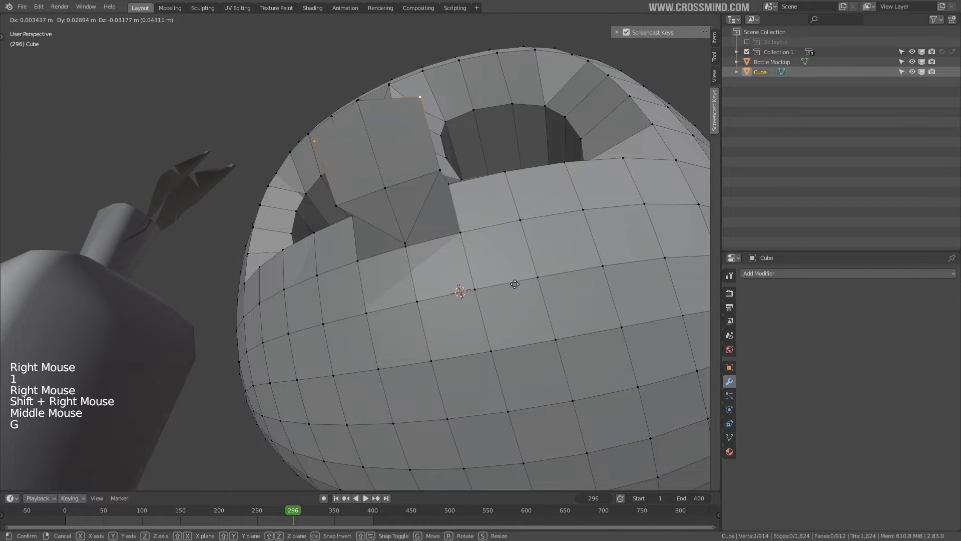
{"action": "left_click", "coordinate": [513, 283]}
Select the four faces on the underside of the nose, undoing the surplus selections
{"action": "middle_click_drag", "start_coordinate": [454, 216], "coordinate": [484, 231]}
{"action": "key", "text": "3"}
{"action": "right_click", "coordinate": [416, 226]}
{"action": "right_click", "coordinate": [418, 273], "text": "shift"}
{"action": "right_click", "coordinate": [448, 261], "text": "shift"}
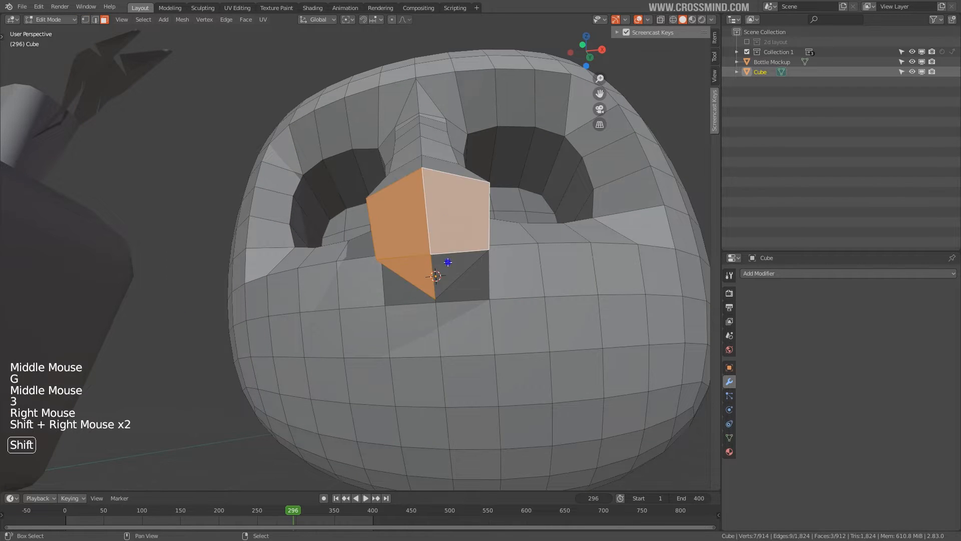
{"action": "right_click", "coordinate": [456, 273], "text": "shift"}
{"action": "middle_click_drag", "start_coordinate": [456, 273], "coordinate": [519, 284]}
{"action": "right_click", "coordinate": [465, 276], "text": "shift"}
{"action": "right_click", "coordinate": [510, 283], "text": "shift"}
{"action": "key", "text": "ctrl+z"}
{"action": "key", "text": "ctrl+z"}
{"action": "key", "text": "ctrl+z"}
{"action": "key", "text": "ctrl+z"}
{"action": "key", "text": "ctrl+z"}
{"action": "right_click", "coordinate": [488, 300], "text": "shift"}
Inset the selected faces on the nose's underside and extrude the inner faces to form the nostril cavity
{"action": "key", "text": "e"}
{"action": "key", "text": "ctrl+z"}
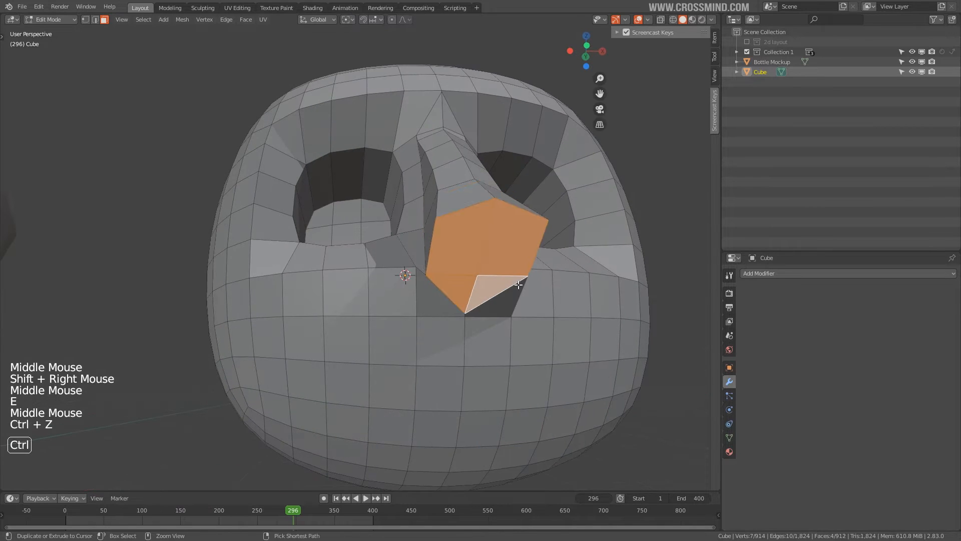
{"action": "key", "text": "i"}
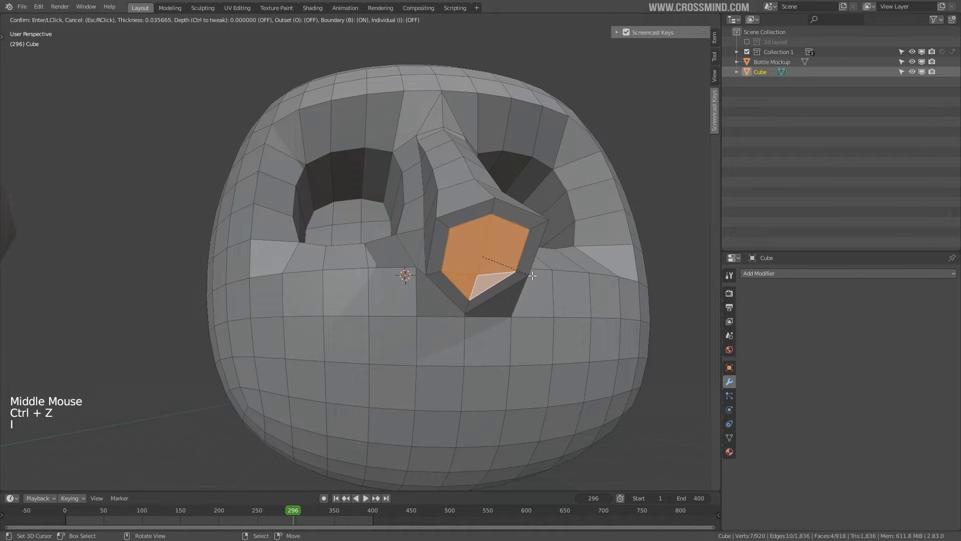
{"action": "left_click", "coordinate": [518, 274]}
{"action": "key", "text": "e"}
{"action": "middle_click_drag", "start_coordinate": [519, 274], "coordinate": [459, 328]}
{"action": "left_click", "coordinate": [504, 260]}
{"action": "scroll", "coordinate": [504, 259], "scroll_direction": "down", "scroll_amount": 2}
{"action": "scroll", "coordinate": [444, 317], "scroll_direction": "down", "scroll_amount": 1}
{"action": "scroll", "coordinate": [446, 309], "scroll_direction": "down", "scroll_amount": 2}
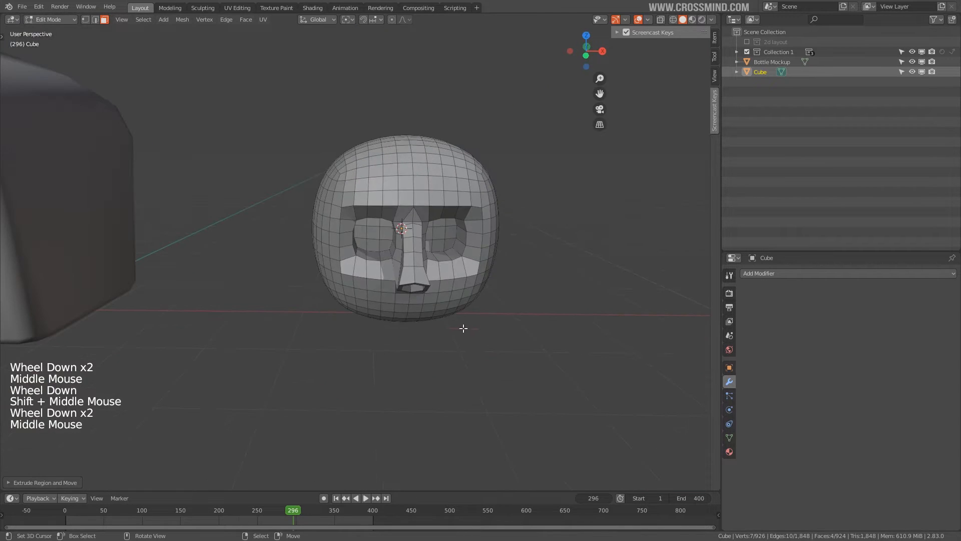
Delete the faces of the head's half on the positive X side, selecting them through the mesh in the front wireframe view
{"action": "key", "text": "Tab"}
{"action": "key", "text": "KP_1"}
{"action": "scroll", "coordinate": [476, 289], "scroll_direction": "up", "scroll_amount": 3}
{"action": "key", "text": "z"}
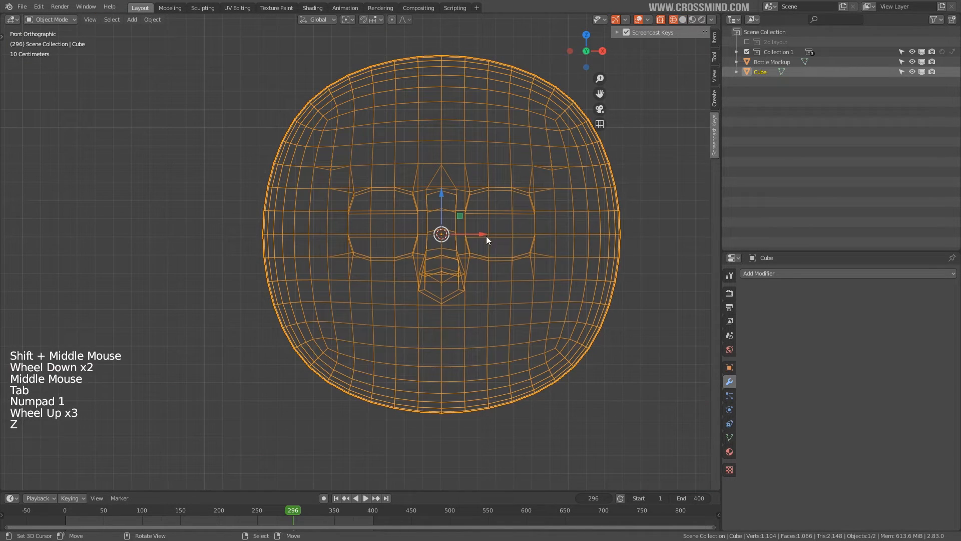
{"action": "middle_click_drag", "start_coordinate": [486, 236], "coordinate": [437, 255], "text": "shift"}
{"action": "scroll", "coordinate": [454, 233], "scroll_direction": "down", "scroll_amount": 1}
{"action": "key", "text": "Tab"}
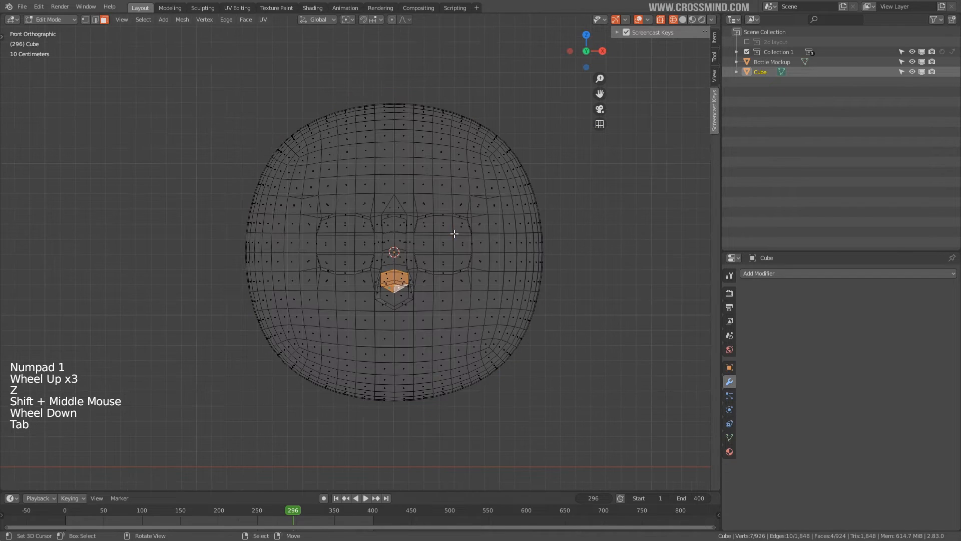
{"action": "right_click", "coordinate": [418, 173]}
{"action": "right_click", "coordinate": [479, 130]}
{"action": "key", "text": "b"}
{"action": "left_click_drag", "start_coordinate": [551, 71], "coordinate": [394, 475]}
{"action": "key", "text": "Delete"}
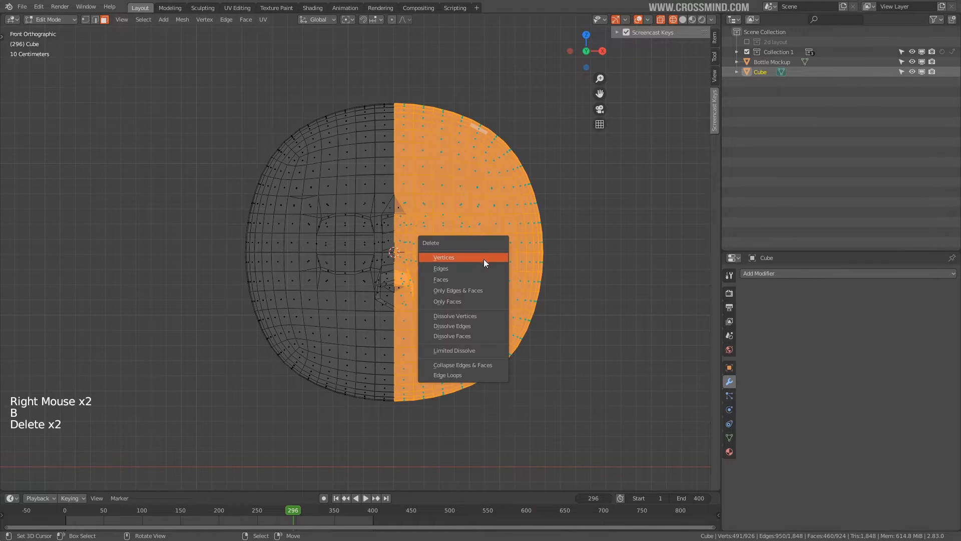
{"action": "left_click", "coordinate": [479, 275]}
Delete the two leftover faces at the brow and nose that stick out past the head's centre line
{"action": "middle_click_drag", "start_coordinate": [441, 262], "coordinate": [443, 271], "text": "shift"}
{"action": "scroll", "coordinate": [404, 232], "scroll_direction": "up", "scroll_amount": 1}
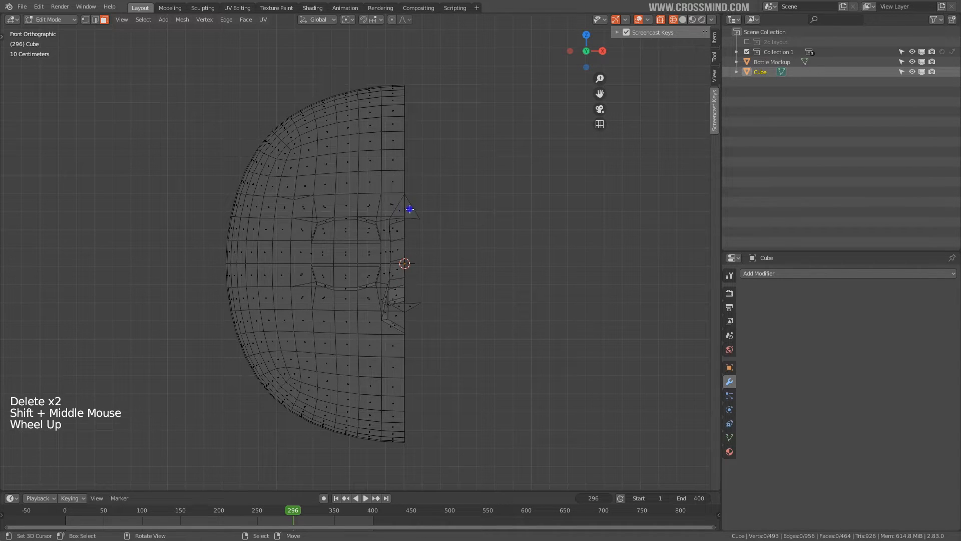
{"action": "right_click", "coordinate": [409, 209]}
{"action": "right_click", "coordinate": [414, 306], "text": "shift"}
{"action": "key", "text": "Delete"}
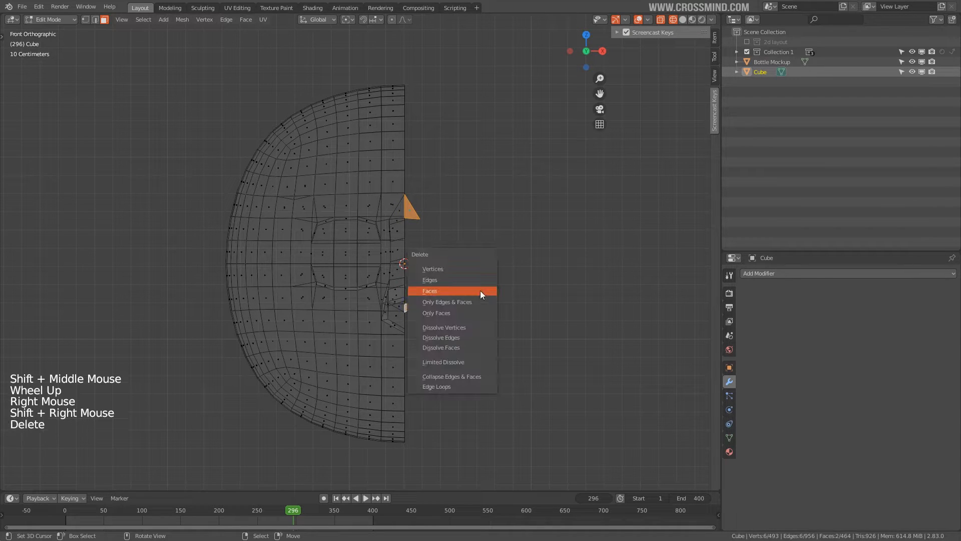
{"action": "left_click", "coordinate": [477, 290]}
{"action": "scroll", "coordinate": [444, 252], "scroll_direction": "down", "scroll_amount": 1}
{"action": "key", "text": "Tab"}
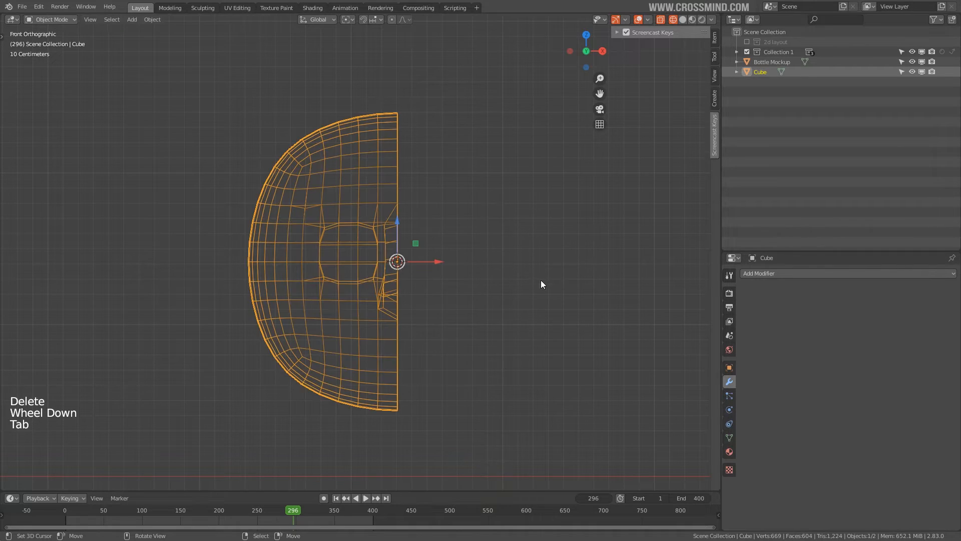
Add a Mirror modifier on the X axis with Clipping enabled to the half head and save the file
{"action": "scroll", "coordinate": [542, 253], "scroll_direction": "up", "scroll_amount": 1}
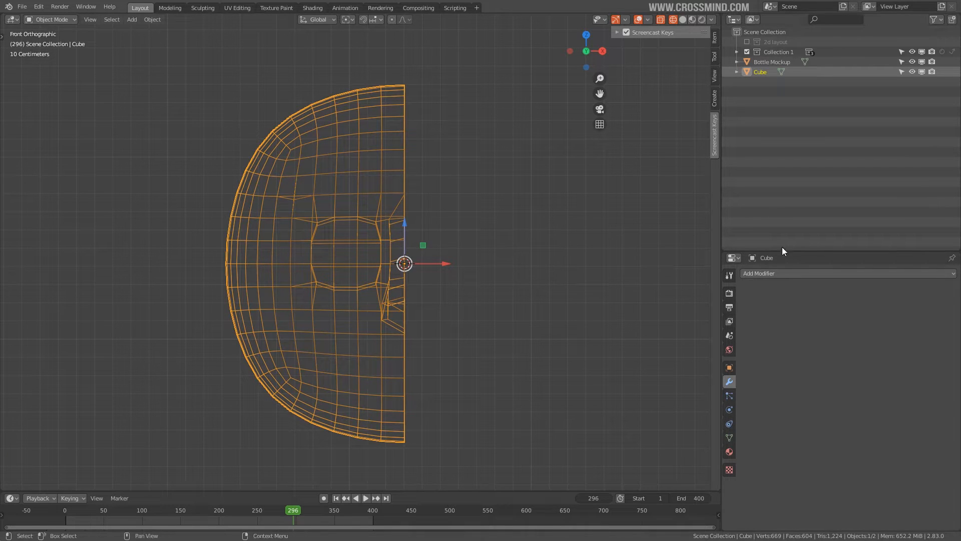
{"action": "left_click", "coordinate": [785, 273]}
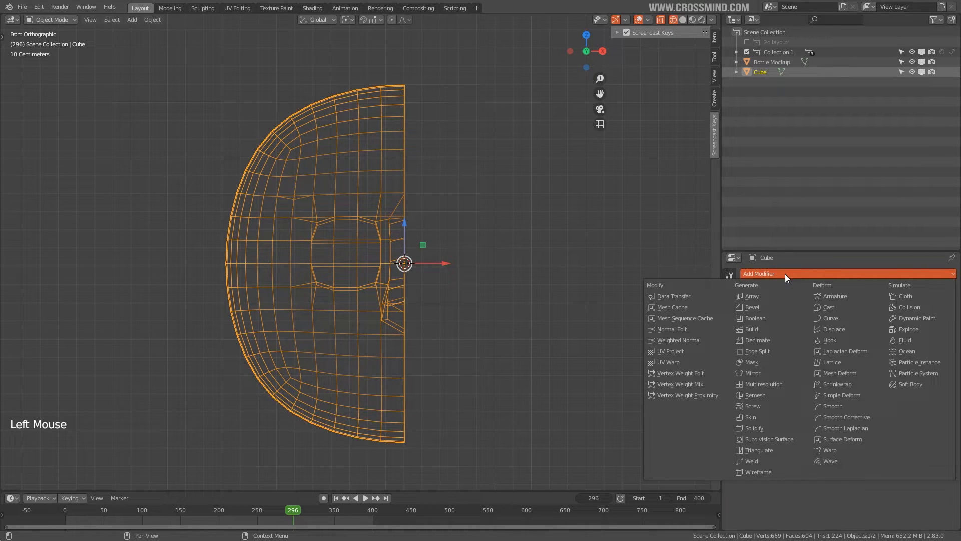
{"action": "left_click", "coordinate": [753, 373]}
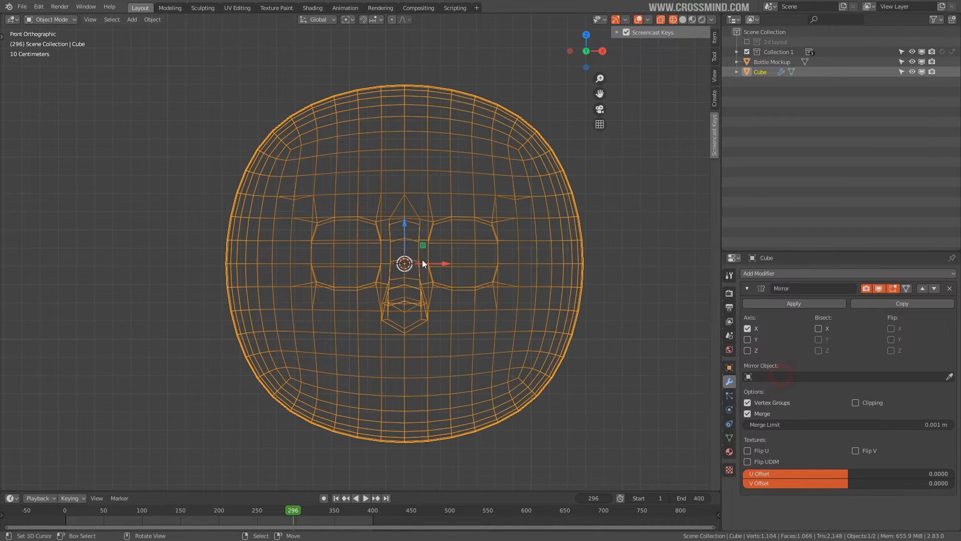
{"action": "scroll", "coordinate": [423, 260], "scroll_direction": "down", "scroll_amount": 2}
{"action": "middle_click_drag", "start_coordinate": [468, 228], "coordinate": [440, 227]}
{"action": "key", "text": "ctrl+s"}
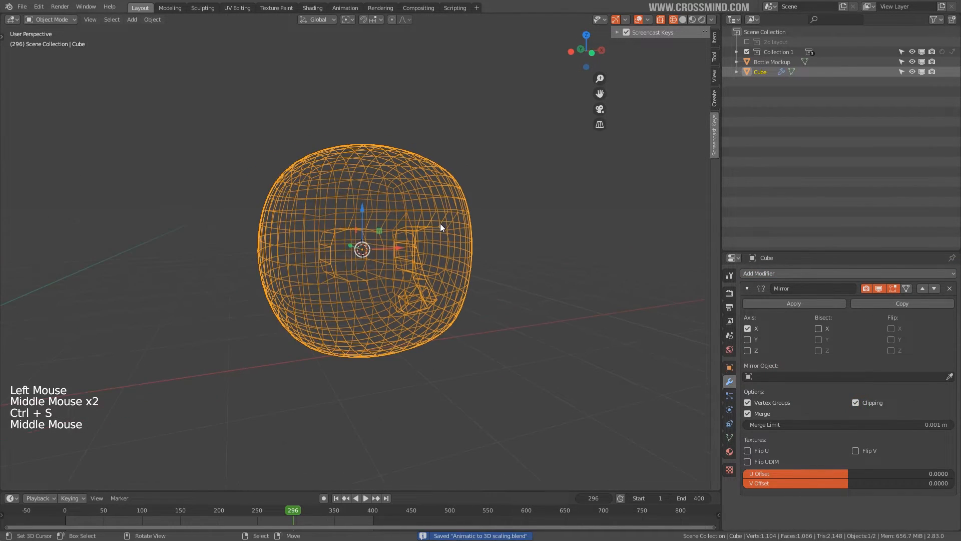
Select the outermost faces on the head's side and move them inward with proportional editing to narrow the head
{"action": "key", "text": "KP_1"}
{"action": "scroll", "coordinate": [408, 273], "scroll_direction": "up", "scroll_amount": 2}
{"action": "key", "text": "Tab"}
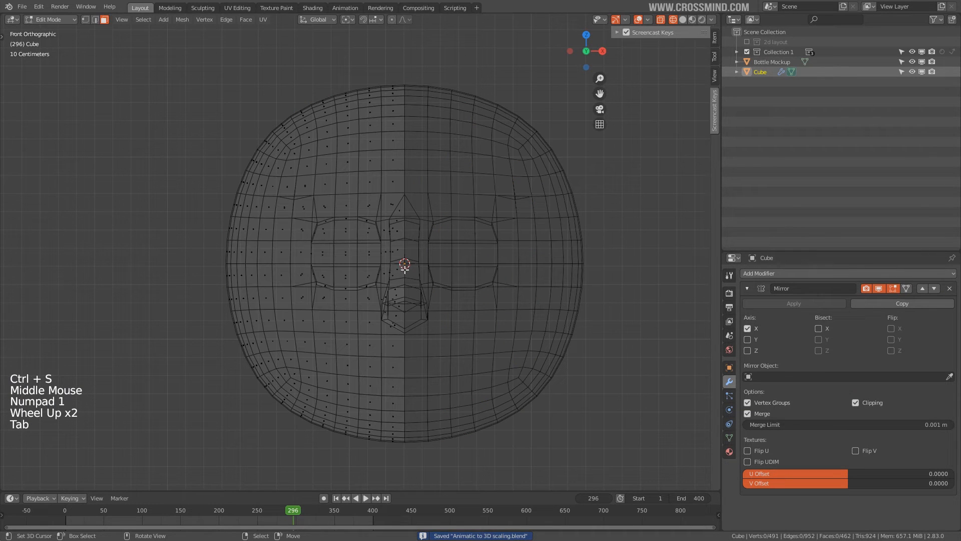
{"action": "key", "text": "b"}
{"action": "left_click_drag", "start_coordinate": [204, 215], "coordinate": [249, 313]}
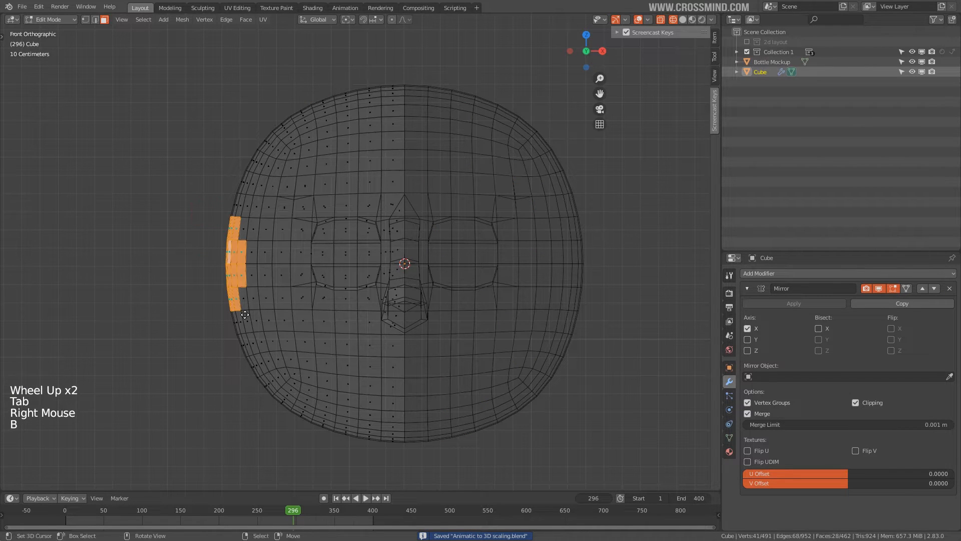
{"action": "key", "text": "g"}
{"action": "left_click", "coordinate": [266, 315]}
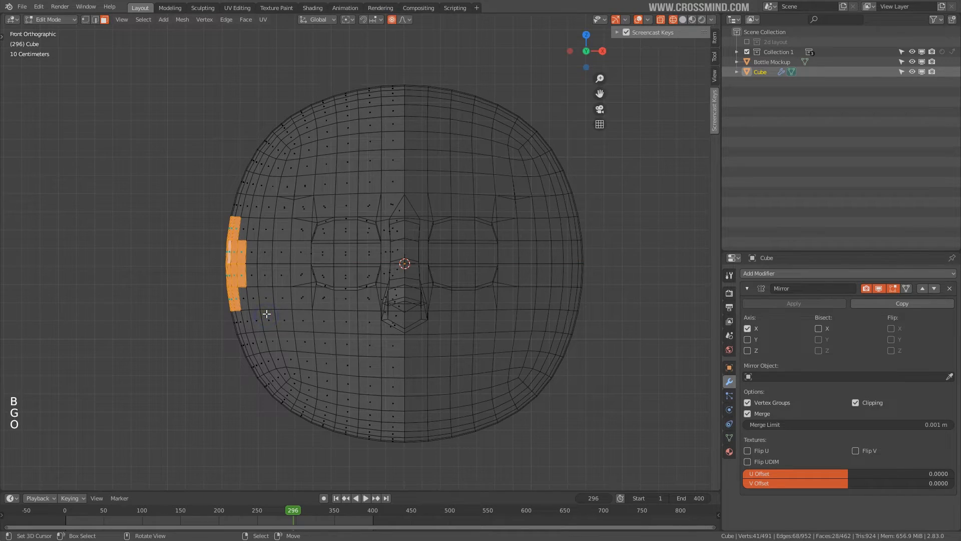
{"action": "key", "text": "g"}
{"action": "left_click", "coordinate": [294, 305]}
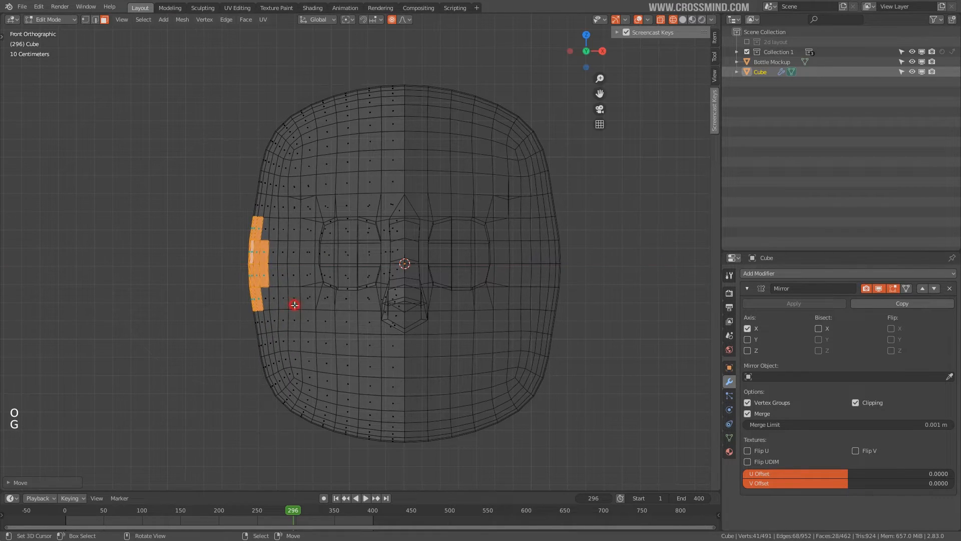
Select a patch of faces on the underside of the head and move it upward with proportional editing to flatten the skull base
{"action": "scroll", "coordinate": [377, 323], "scroll_direction": "down", "scroll_amount": 3}
{"action": "middle_click_drag", "start_coordinate": [377, 323], "coordinate": [394, 312]}
{"action": "right_click", "coordinate": [325, 217]}
{"action": "key", "text": "z"}
{"action": "middle_click_drag", "start_coordinate": [370, 273], "coordinate": [384, 295]}
{"action": "key", "text": "v"}
{"action": "right_click", "coordinate": [384, 287]}
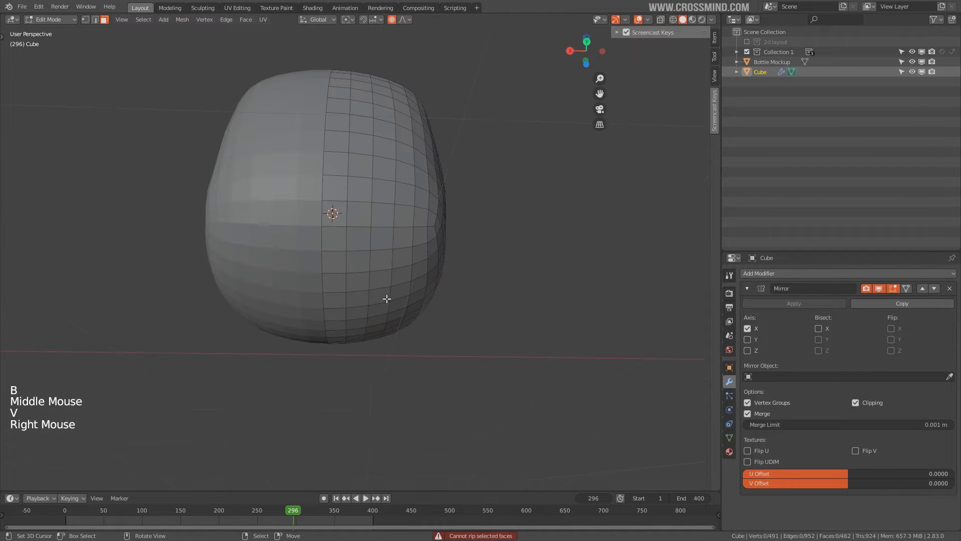
{"action": "key", "text": "c"}
{"action": "mouse_move", "coordinate": [395, 279]}
{"action": "left_mouse_down"}
{"action": "mouse_move", "coordinate": [332, 282]}
{"action": "mouse_move", "coordinate": [361, 287]}
{"action": "left_mouse_up"}
{"action": "right_click", "coordinate": [521, 243]}
{"action": "middle_click_drag", "start_coordinate": [521, 243], "coordinate": [353, 320]}
{"action": "key", "text": "g"}
{"action": "left_click", "coordinate": [321, 314]}
{"action": "scroll", "coordinate": [353, 321], "scroll_direction": "up", "scroll_amount": 1}
{"action": "key", "text": "g"}
{"action": "left_click", "coordinate": [375, 285]}
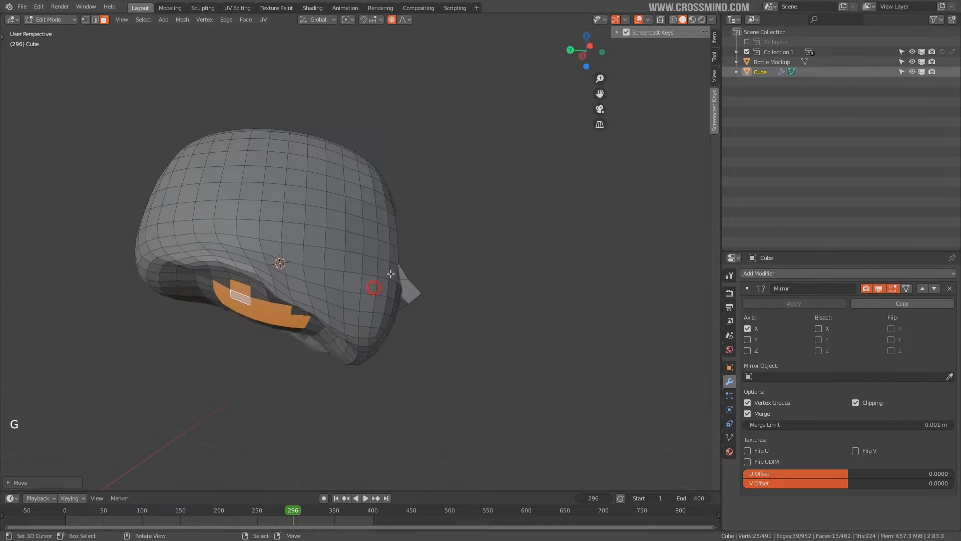
Move individual faces on the head's side, cheek and jaw with proportional editing to shape the skull
{"action": "middle_click_drag", "start_coordinate": [390, 275], "coordinate": [306, 301]}
{"action": "right_click", "coordinate": [268, 254]}
{"action": "key", "text": "g"}
{"action": "middle_click_drag", "start_coordinate": [378, 255], "coordinate": [354, 232]}
{"action": "left_click", "coordinate": [346, 261]}
{"action": "right_click", "coordinate": [319, 233]}
{"action": "key", "text": "g"}
{"action": "left_click", "coordinate": [322, 245]}
{"action": "right_click", "coordinate": [351, 219]}
{"action": "key", "text": "g"}
{"action": "left_click", "coordinate": [350, 231]}
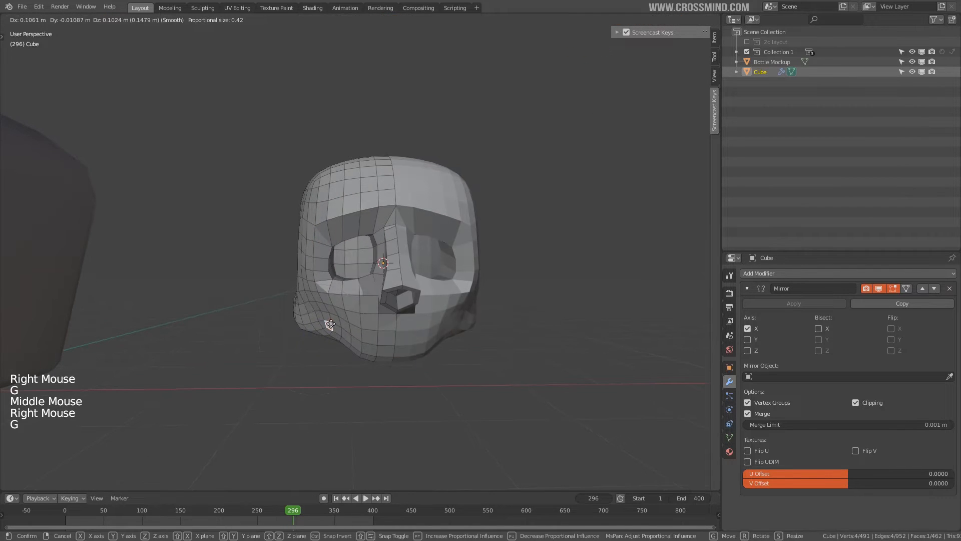
{"action": "left_click", "coordinate": [326, 324]}
Adjust a face near the jaw and a group of faces on the head's side with proportional editing
{"action": "middle_click_drag", "start_coordinate": [328, 325], "coordinate": [345, 331]}
{"action": "scroll", "coordinate": [345, 331], "scroll_direction": "up", "scroll_amount": 1}
{"action": "middle_click_drag", "start_coordinate": [348, 331], "coordinate": [296, 323]}
{"action": "middle_click_drag", "start_coordinate": [260, 323], "coordinate": [335, 328]}
{"action": "right_click", "coordinate": [321, 319]}
{"action": "key", "text": "g"}
{"action": "middle_click_drag", "start_coordinate": [313, 280], "coordinate": [340, 313]}
{"action": "right_click", "coordinate": [307, 219]}
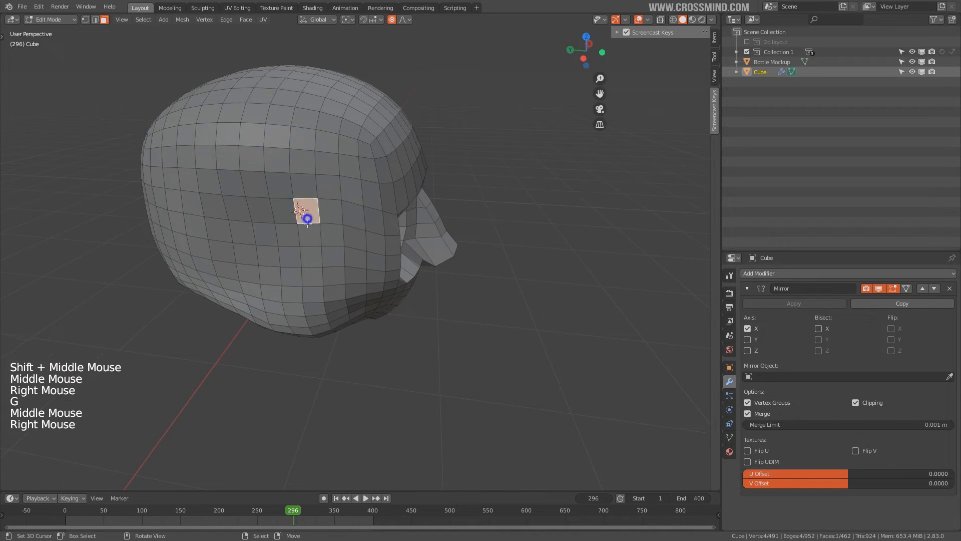
{"action": "right_click", "coordinate": [311, 253], "text": "shift"}
{"action": "right_click", "coordinate": [310, 227], "text": "shift"}
{"action": "key", "text": "g"}
{"action": "left_click", "coordinate": [305, 227]}
Move single edges beside the nostril and around the nose and cheek with proportional editing to refine the face
{"action": "middle_click_drag", "start_coordinate": [328, 273], "coordinate": [318, 241]}
{"action": "key", "text": "2"}
{"action": "right_click", "coordinate": [422, 263]}
{"action": "key", "text": "g"}
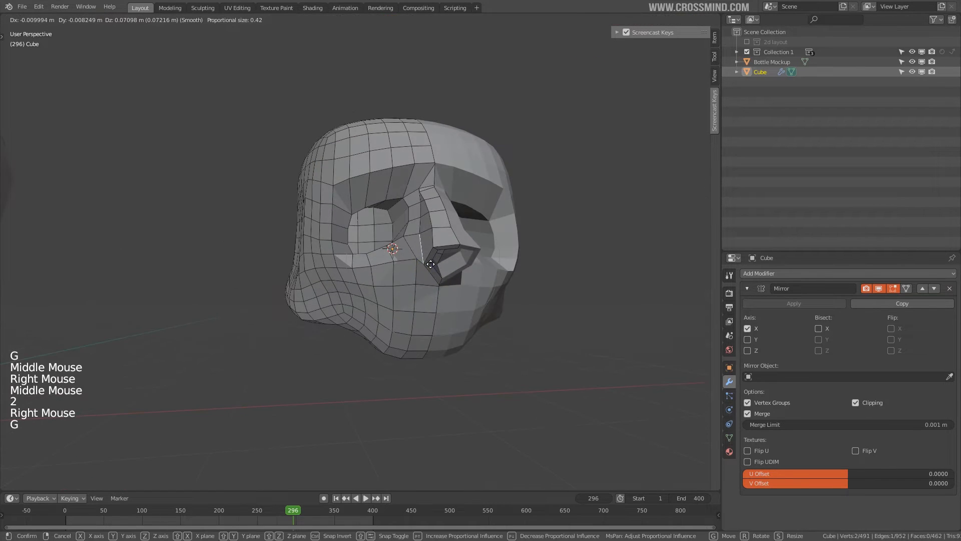
{"action": "left_click", "coordinate": [431, 266]}
{"action": "middle_click_drag", "start_coordinate": [433, 264], "coordinate": [476, 219]}
{"action": "right_click", "coordinate": [418, 252]}
{"action": "key", "text": "g"}
{"action": "right_click", "coordinate": [389, 250]}
{"action": "key", "text": "g"}
{"action": "left_click", "coordinate": [390, 261]}
{"action": "key", "text": "g"}
{"action": "left_click", "coordinate": [380, 196]}
Select the complete rim of edges around the eye socket and bevel it
{"action": "middle_click_drag", "start_coordinate": [381, 197], "coordinate": [392, 262]}
{"action": "middle_click_drag", "start_coordinate": [391, 262], "coordinate": [404, 271]}
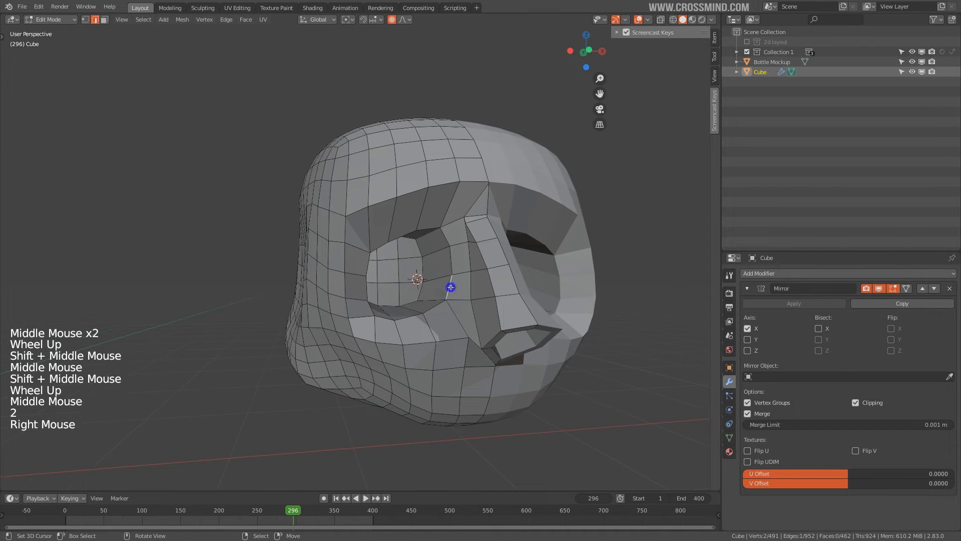
{"action": "right_click", "coordinate": [451, 283], "text": "alt"}
{"action": "right_click", "coordinate": [418, 227], "text": "alt+shift"}
{"action": "middle_click_drag", "start_coordinate": [425, 247], "coordinate": [351, 280]}
{"action": "right_click", "coordinate": [320, 315], "text": "alt+shift"}
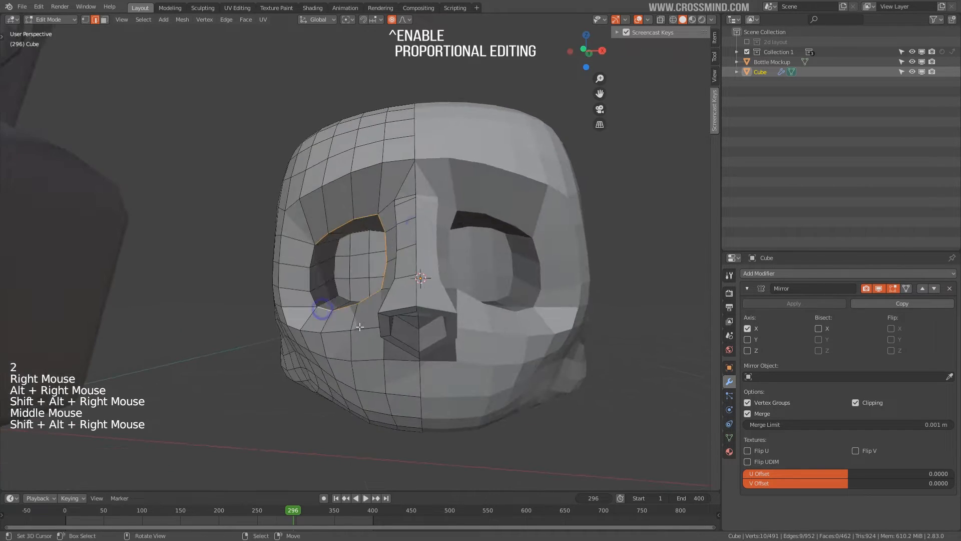
{"action": "middle_click_drag", "start_coordinate": [348, 323], "coordinate": [394, 367]}
{"action": "right_click", "coordinate": [366, 328], "text": "alt+shift"}
{"action": "key", "text": "ctrl+b"}
{"action": "scroll", "coordinate": [410, 331], "scroll_direction": "down", "scroll_amount": 2}
Select five faces along the lower front edge of the jaw and extrude them individually by about 0.08 to form teeth
{"action": "key", "text": "Tab"}
{"action": "key", "text": "Tab"}
{"action": "key", "text": "3"}
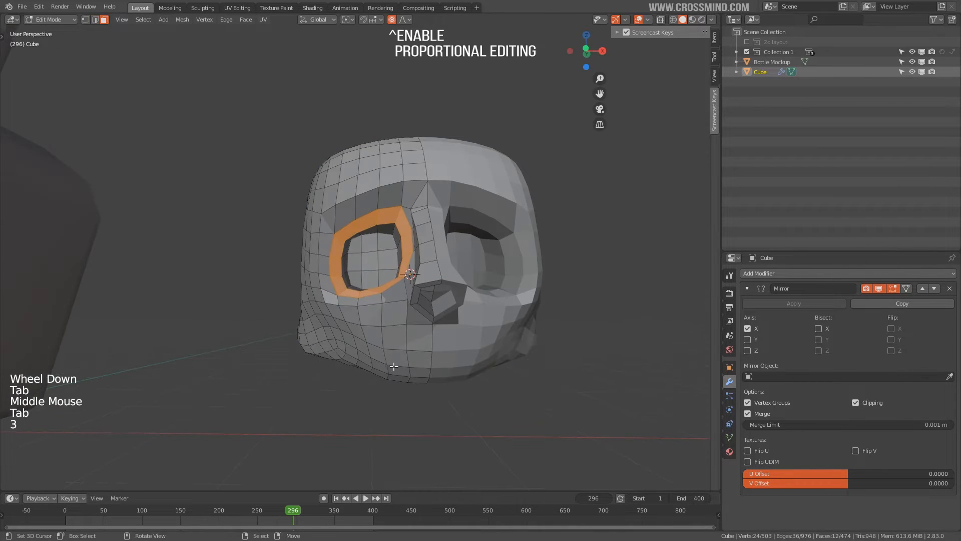
{"action": "right_click", "coordinate": [366, 358]}
{"action": "right_click", "coordinate": [380, 366], "text": "shift"}
{"action": "right_click", "coordinate": [399, 371], "text": "shift"}
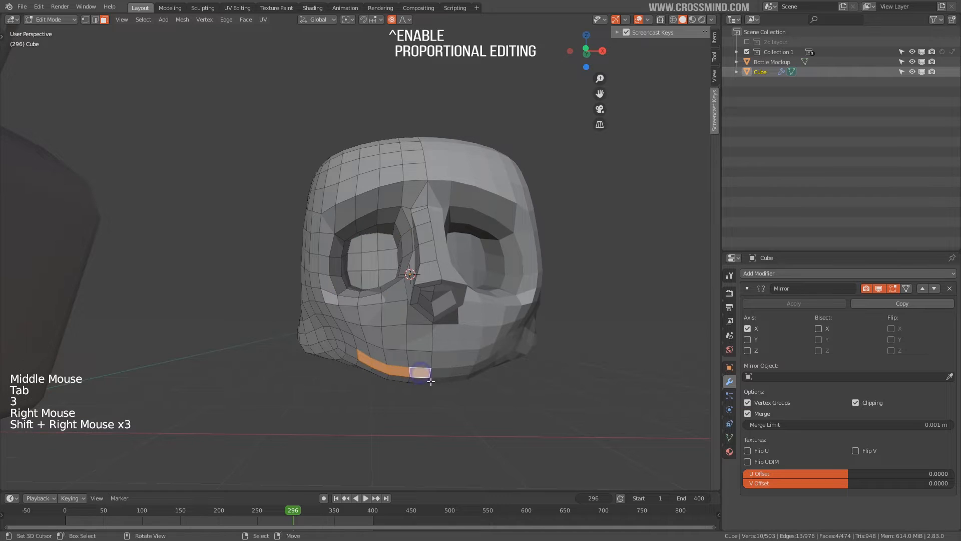
{"action": "middle_click_drag", "start_coordinate": [364, 362], "coordinate": [408, 356]}
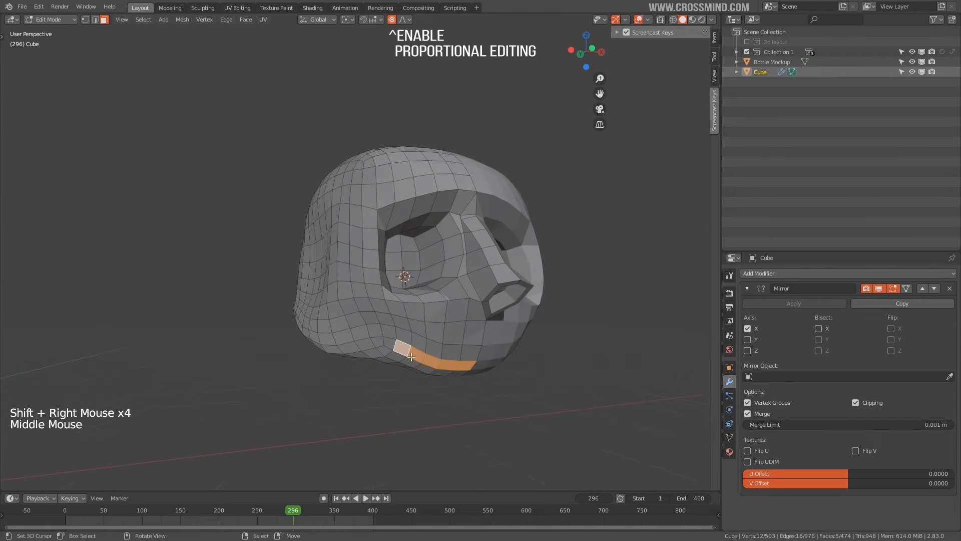
{"action": "key", "text": "t"}
{"action": "left_click", "coordinate": [17, 186]}
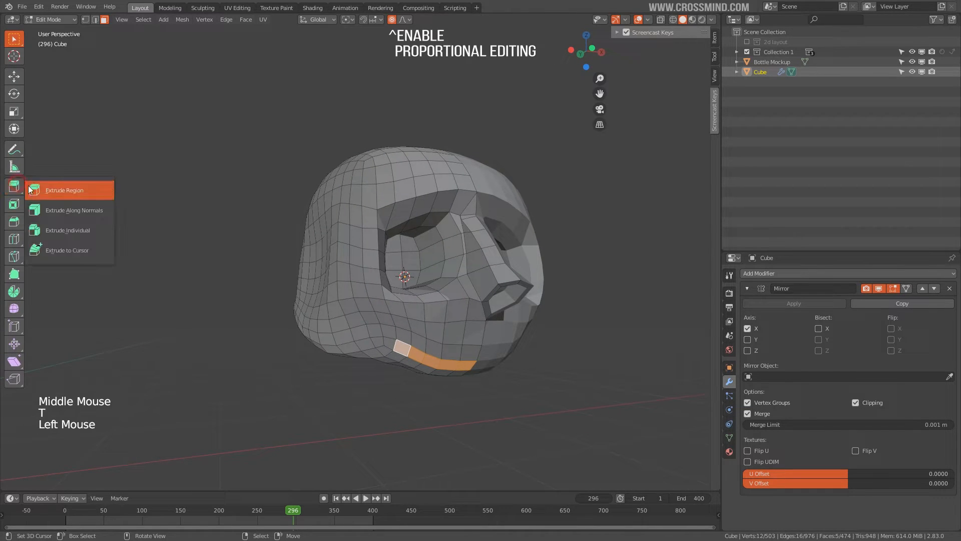
{"action": "left_click", "coordinate": [70, 227]}
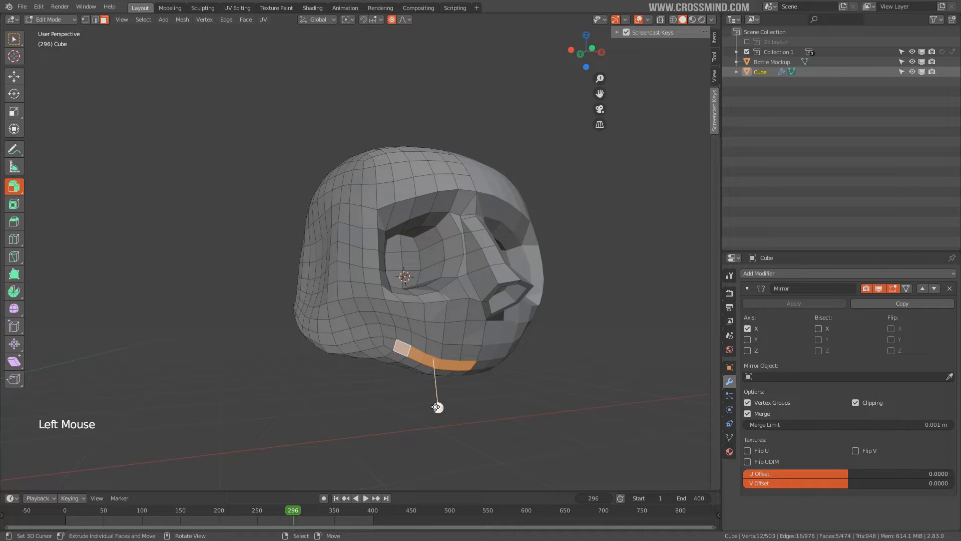
{"action": "mouse_move", "coordinate": [436, 407]}
{"action": "left_mouse_down"}
{"action": "mouse_move", "coordinate": [439, 421]}
{"action": "mouse_move", "coordinate": [439, 402]}
{"action": "left_mouse_up"}
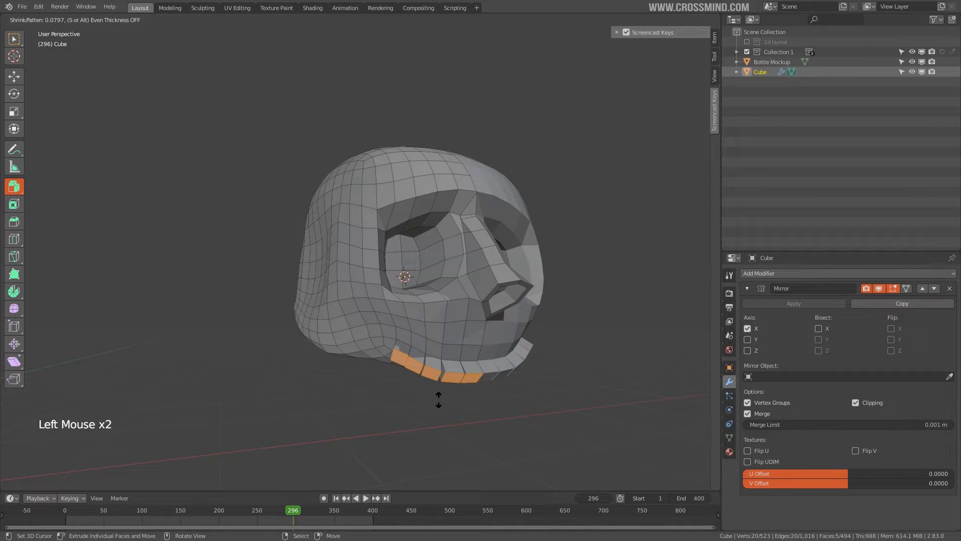
{"action": "middle_click_drag", "start_coordinate": [438, 400], "coordinate": [391, 398]}
{"action": "key", "text": "e"}
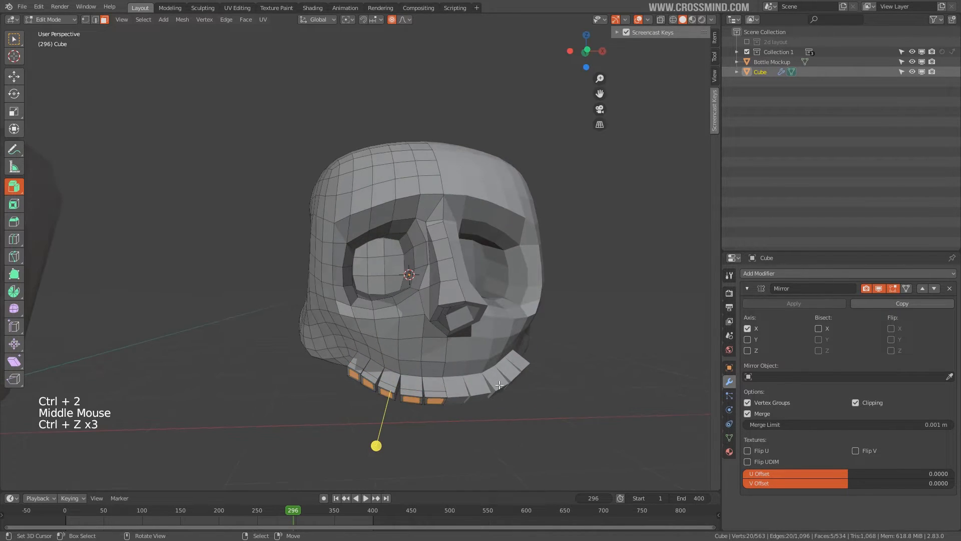
{"action": "key", "text": "ctrl+z"}
{"action": "middle_click_drag", "start_coordinate": [499, 385], "coordinate": [509, 342]}
{"action": "key", "text": "ctrl+z"}
Add a Subdivision modifier with viewport level 2 to the head
{"action": "key", "text": "Tab"}
{"action": "key", "text": "ctrl+2"}
{"action": "scroll", "coordinate": [509, 342], "scroll_direction": "up", "scroll_amount": 2}
{"action": "middle_click_drag", "start_coordinate": [480, 309], "coordinate": [489, 261]}
Select two neighbouring edges beside the nose bridge and slide them along the surface
{"action": "key", "text": "Tab"}
{"action": "key", "text": "2"}
{"action": "right_click", "coordinate": [437, 224]}
{"action": "right_click", "coordinate": [450, 255], "text": "shift"}
{"action": "key", "text": "g"}
{"action": "key", "text": "g"}
{"action": "left_click", "coordinate": [481, 253]}
{"action": "middle_click_drag", "start_coordinate": [488, 261], "coordinate": [494, 271]}
{"action": "key", "text": "Tab"}
{"action": "scroll", "coordinate": [493, 270], "scroll_direction": "down", "scroll_amount": 2}
{"action": "middle_click_drag", "start_coordinate": [493, 271], "coordinate": [516, 294]}
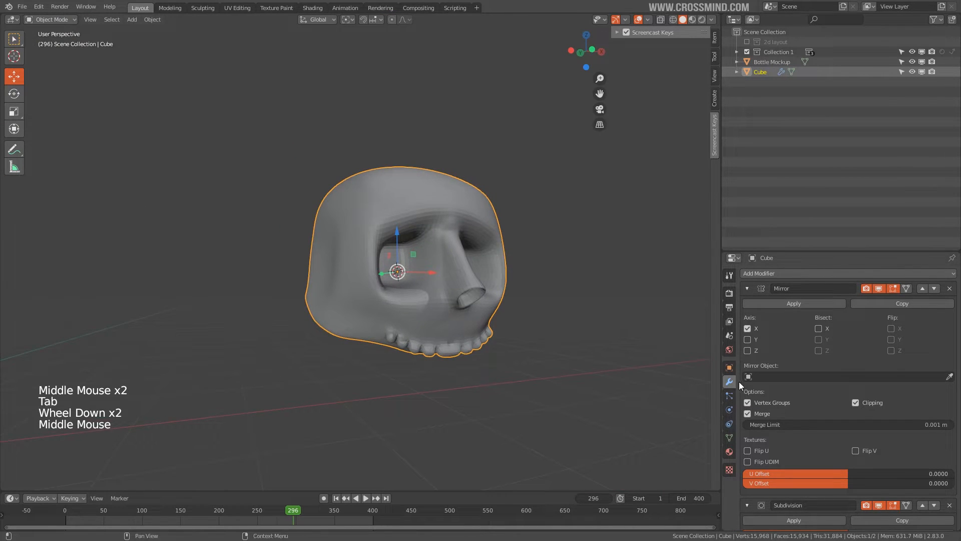
Apply the head's Mirror modifier and remove its Subdivision modifier
{"action": "left_click", "coordinate": [729, 382]}
{"action": "scroll", "coordinate": [819, 308], "scroll_direction": "up", "scroll_amount": 3}
{"action": "left_click", "coordinate": [817, 304]}
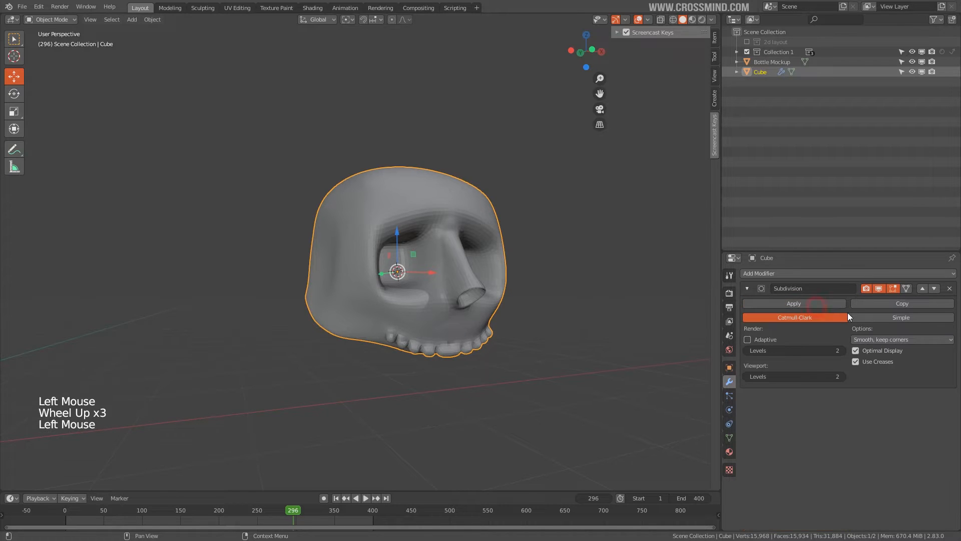
{"action": "middle_click_drag", "start_coordinate": [556, 295], "coordinate": [523, 293]}
{"action": "key", "text": "z"}
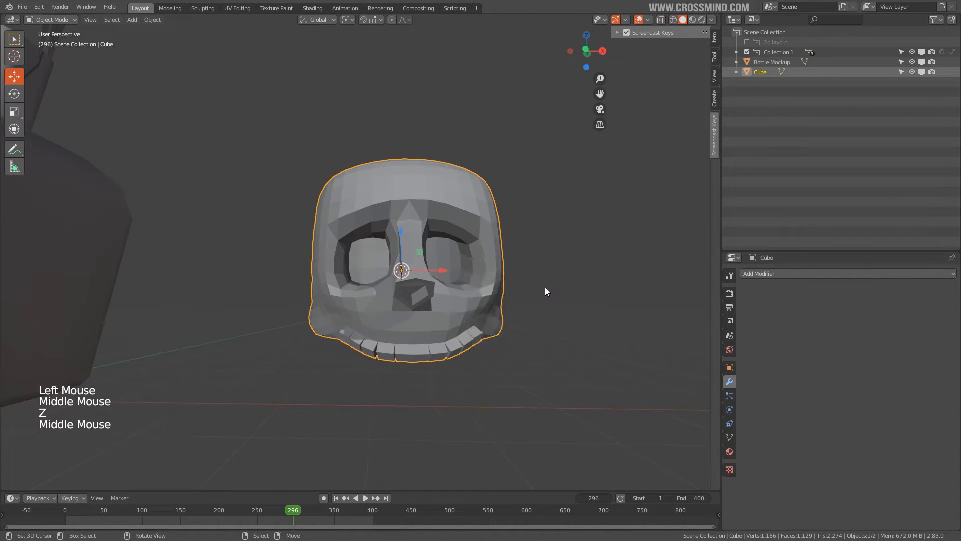
Set the head to smooth shading and save the file
{"action": "key", "text": "w"}
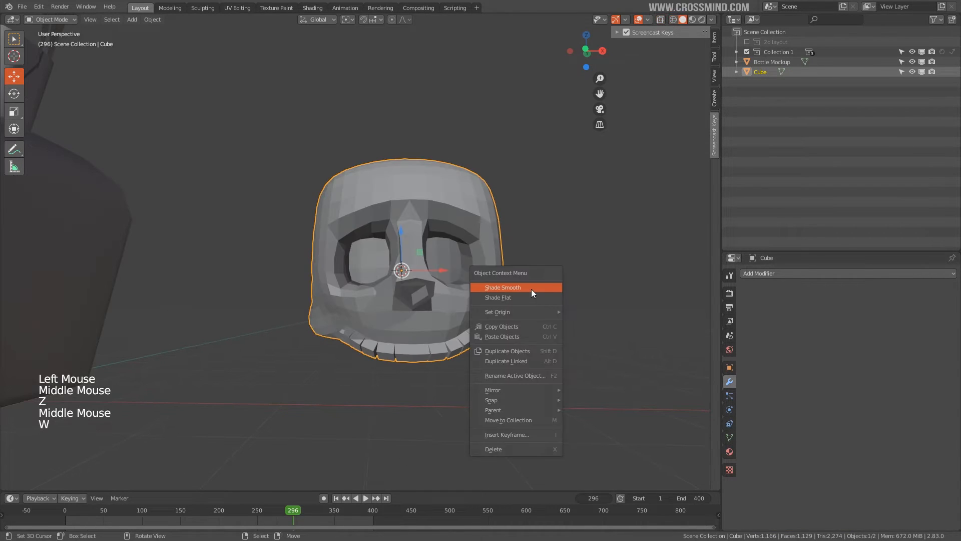
{"action": "middle_click", "coordinate": [531, 285]}
{"action": "middle_click_drag", "start_coordinate": [482, 300], "coordinate": [531, 294]}
{"action": "key", "text": "ctrl+s"}
Put the head in Sculpt Mode, reshape the temple, jaw and lower back with the Grab brush, and save the file
{"action": "key", "text": "ctrl+Tab"}
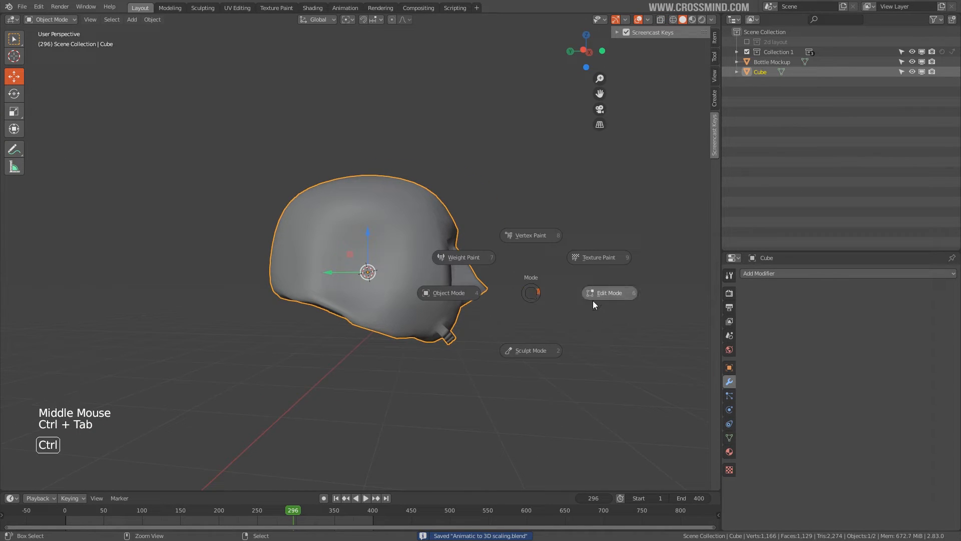
{"action": "left_click", "coordinate": [533, 349]}
{"action": "middle_click_drag", "start_coordinate": [489, 316], "coordinate": [371, 312]}
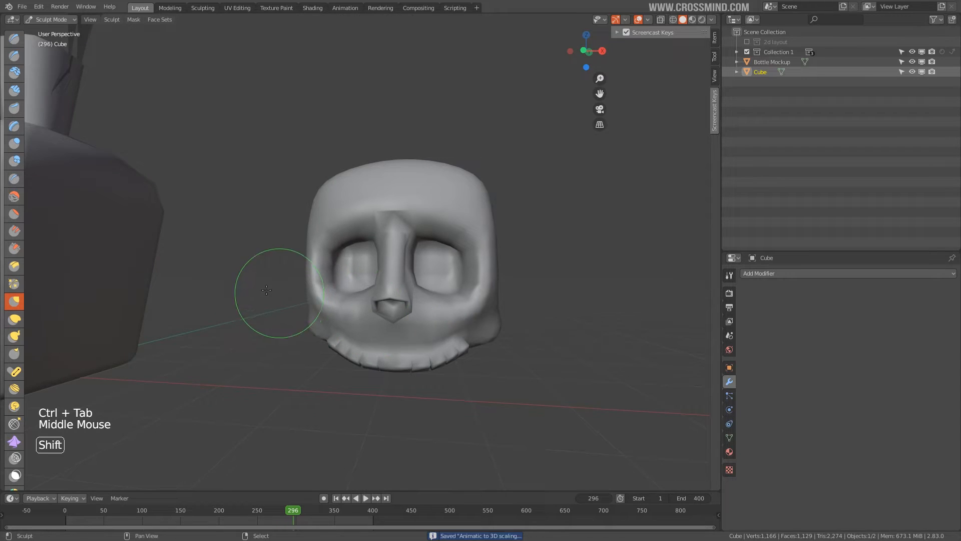
{"action": "middle_click_drag", "start_coordinate": [266, 290], "coordinate": [253, 291], "text": "shift"}
{"action": "middle_click_drag", "start_coordinate": [252, 291], "coordinate": [242, 293]}
{"action": "left_click_drag", "start_coordinate": [320, 237], "coordinate": [314, 244]}
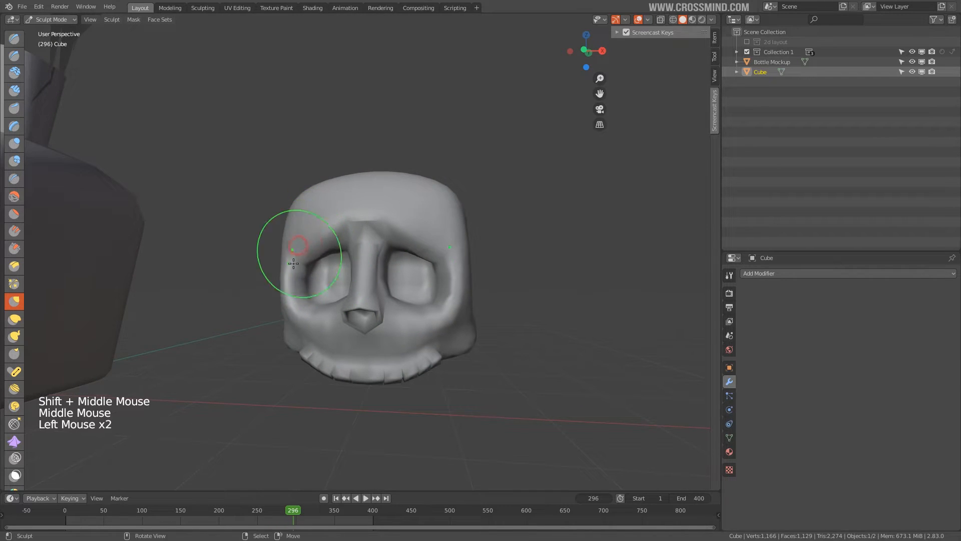
{"action": "middle_click_drag", "start_coordinate": [296, 265], "coordinate": [445, 301]}
{"action": "left_click_drag", "start_coordinate": [454, 337], "coordinate": [458, 322]}
{"action": "middle_click_drag", "start_coordinate": [431, 320], "coordinate": [453, 315]}
{"action": "left_click_drag", "start_coordinate": [282, 311], "coordinate": [287, 305]}
{"action": "key", "text": "ctrl+s"}
Pull the back and top of the skull into shape with an enlarged Grab brush
{"action": "middle_click_drag", "start_coordinate": [392, 324], "coordinate": [407, 328]}
{"action": "key", "text": "bracketright"}
{"action": "key", "text": "bracketright"}
{"action": "key", "text": "bracketright"}
{"action": "key", "text": "bracketright"}
{"action": "key", "text": "bracketright"}
{"action": "key", "text": "bracketright"}
{"action": "key", "text": "bracketright"}
{"action": "key", "text": "bracketright"}
{"action": "key", "text": "bracketright"}
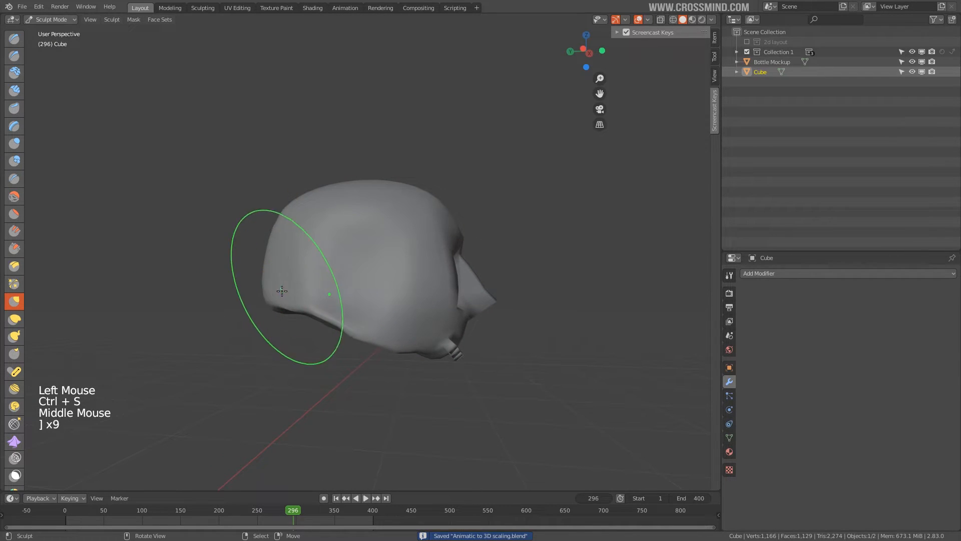
{"action": "left_click_drag", "start_coordinate": [302, 226], "coordinate": [299, 219]}
{"action": "key", "text": "bracketright"}
{"action": "key", "text": "bracketright"}
{"action": "key", "text": "bracketright"}
{"action": "key", "text": "bracketright"}
{"action": "key", "text": "bracketright"}
{"action": "key", "text": "bracketright"}
{"action": "left_click_drag", "start_coordinate": [401, 198], "coordinate": [382, 188]}
Sculpt the side of the skull behind the eye socket with a smaller Draw brush, carving a hollow at the temple
{"action": "key", "text": "bracketleft"}
{"action": "key", "text": "bracketleft"}
{"action": "key", "text": "bracketleft"}
{"action": "key", "text": "bracketleft"}
{"action": "key", "text": "bracketleft"}
{"action": "key", "text": "bracketleft"}
{"action": "key", "text": "bracketleft"}
{"action": "key", "text": "bracketleft"}
{"action": "mouse_move", "coordinate": [425, 251]}
{"action": "middle_mouse_down"}
{"action": "mouse_move", "coordinate": [358, 256]}
{"action": "mouse_move", "coordinate": [388, 288]}
{"action": "middle_mouse_up"}
{"action": "left_click", "coordinate": [14, 39]}
{"action": "key", "text": "bracketleft"}
{"action": "left_click_drag", "start_coordinate": [324, 273], "coordinate": [320, 285], "text": "ctrl"}
{"action": "middle_click_drag", "start_coordinate": [388, 291], "coordinate": [326, 293]}
{"action": "left_click_drag", "start_coordinate": [350, 286], "coordinate": [365, 275]}
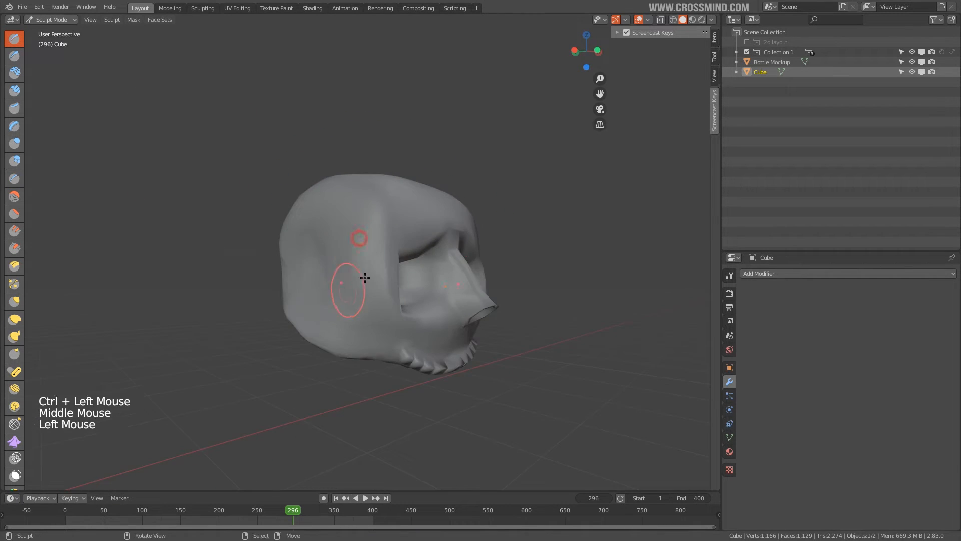
Carve the side of the skull deeper from the temple down towards the jaw with subtractive Draw strokes
{"action": "middle_click_drag", "start_coordinate": [386, 277], "coordinate": [338, 273]}
{"action": "left_click_drag", "start_coordinate": [353, 291], "coordinate": [359, 283], "text": "ctrl"}
{"action": "left_click_drag", "start_coordinate": [361, 284], "coordinate": [348, 281], "text": "ctrl"}
{"action": "left_click_drag", "start_coordinate": [379, 310], "coordinate": [368, 318], "text": "ctrl"}
{"action": "left_click_drag", "start_coordinate": [372, 317], "coordinate": [356, 325], "text": "ctrl"}
{"action": "mouse_move", "coordinate": [367, 346]}
{"action": "middle_mouse_down"}
{"action": "mouse_move", "coordinate": [384, 326]}
{"action": "mouse_move", "coordinate": [398, 337]}
{"action": "middle_mouse_up"}
{"action": "mouse_move", "coordinate": [401, 341]}
{"action": "left_mouse_down"}
{"action": "mouse_move", "coordinate": [407, 335]}
{"action": "mouse_move", "coordinate": [355, 334]}
{"action": "left_mouse_up"}
{"action": "key", "text": "ctrl+z"}
Hollow out the underside of the skull behind the teeth with subtractive Draw strokes
{"action": "middle_click_drag", "start_coordinate": [399, 376], "coordinate": [450, 320]}
{"action": "left_click_drag", "start_coordinate": [300, 315], "coordinate": [345, 307], "text": "ctrl"}
{"action": "left_click_drag", "start_coordinate": [314, 314], "coordinate": [336, 289], "text": "ctrl"}
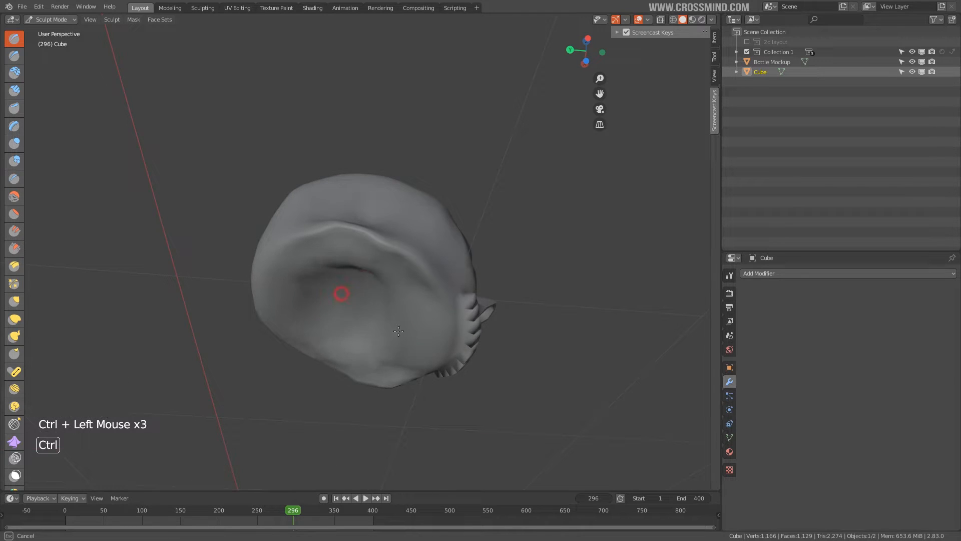
{"action": "left_click_drag", "start_coordinate": [386, 336], "coordinate": [390, 331], "text": "ctrl"}
{"action": "middle_click_drag", "start_coordinate": [391, 330], "coordinate": [397, 296]}
{"action": "left_click_drag", "start_coordinate": [397, 296], "coordinate": [381, 334], "text": "ctrl"}
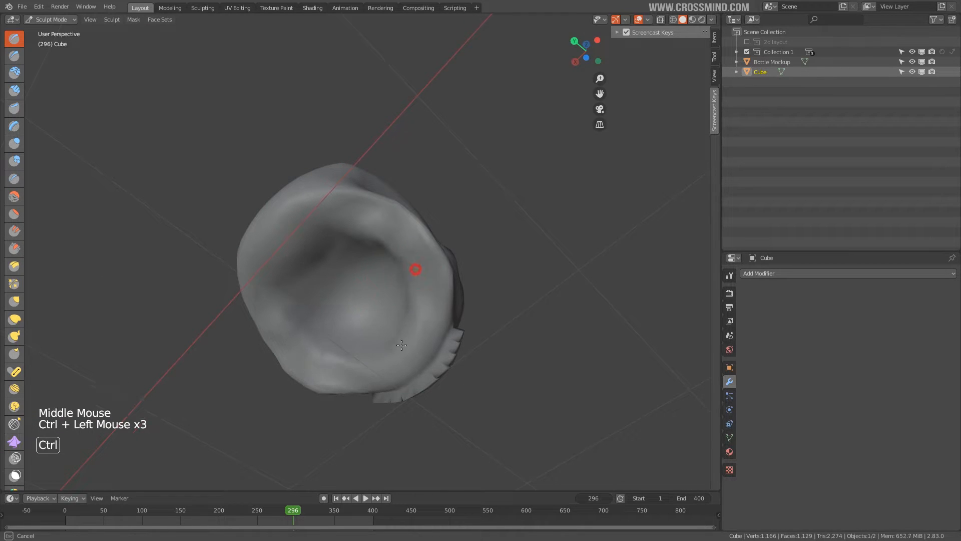
Examine the sculpted skull's eye sockets, nose, teeth and underside from several angles
{"action": "middle_click_drag", "start_coordinate": [492, 236], "coordinate": [384, 300]}
{"action": "scroll", "coordinate": [388, 310], "scroll_direction": "up", "scroll_amount": 2}
{"action": "scroll", "coordinate": [383, 300], "scroll_direction": "up", "scroll_amount": 1}
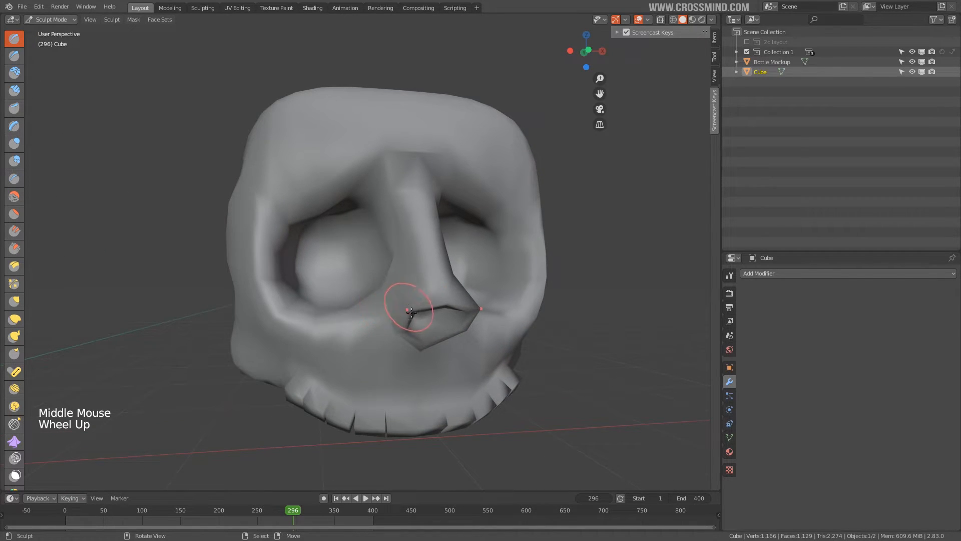
{"action": "scroll", "coordinate": [411, 312], "scroll_direction": "down", "scroll_amount": 2}
{"action": "middle_click_drag", "start_coordinate": [421, 302], "coordinate": [422, 266]}
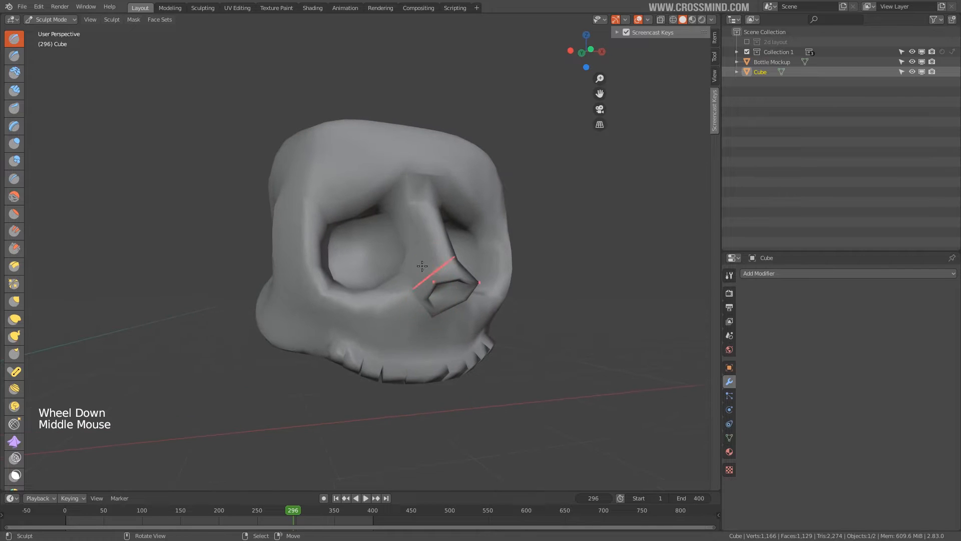
{"action": "middle_click_drag", "start_coordinate": [404, 354], "coordinate": [438, 317]}
{"action": "middle_click_drag", "start_coordinate": [463, 260], "coordinate": [440, 287]}
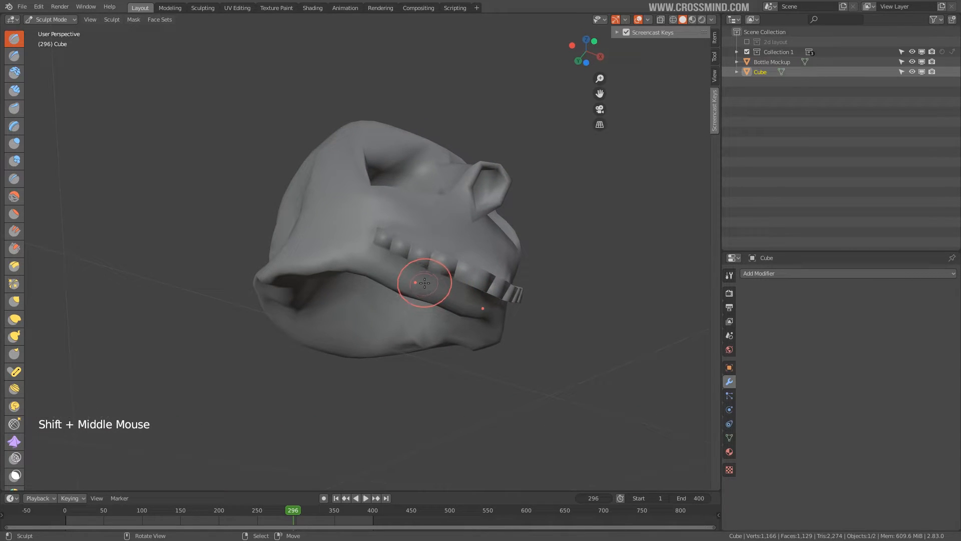
{"action": "middle_click_drag", "start_coordinate": [425, 282], "coordinate": [406, 319]}
{"action": "mouse_move", "coordinate": [431, 208]}
{"action": "middle_mouse_down", "text": "shift"}
{"action": "mouse_move", "coordinate": [468, 235]}
{"action": "mouse_move", "coordinate": [483, 204]}
{"action": "mouse_move", "coordinate": [428, 258]}
{"action": "middle_mouse_up", "text": "shift"}
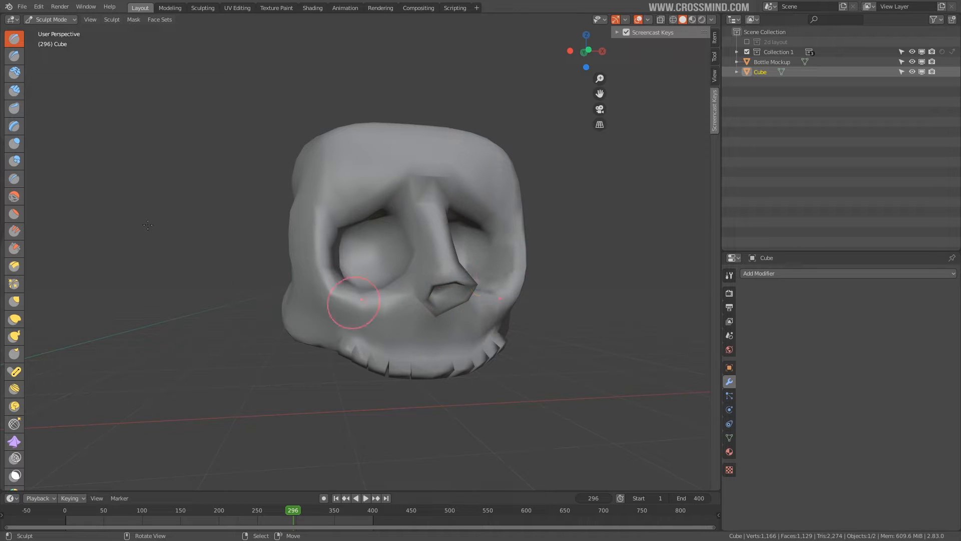
{"action": "middle_click_drag", "start_coordinate": [375, 233], "coordinate": [2, 33]}
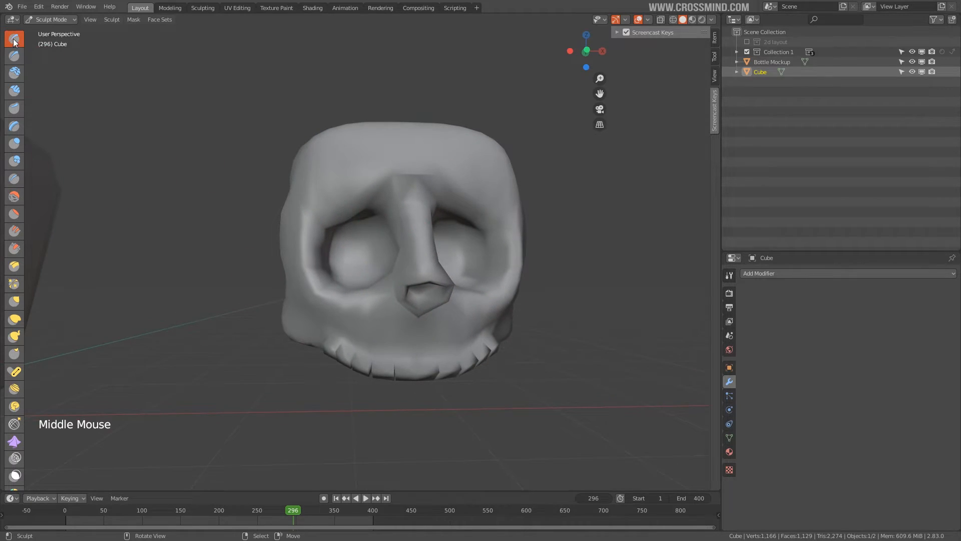
Try reshaping the brow above the eye socket with an enlarged Grab brush, and undo it
{"action": "left_click", "coordinate": [14, 300]}
{"action": "mouse_move", "coordinate": [343, 215]}
{"action": "left_mouse_down"}
{"action": "mouse_move", "coordinate": [324, 189]}
{"action": "mouse_move", "coordinate": [333, 208]}
{"action": "left_mouse_up"}
{"action": "key", "text": "bracketright"}
{"action": "key", "text": "bracketright"}
{"action": "key", "text": "bracketright"}
{"action": "key", "text": "bracketright"}
{"action": "key", "text": "ctrl+z"}
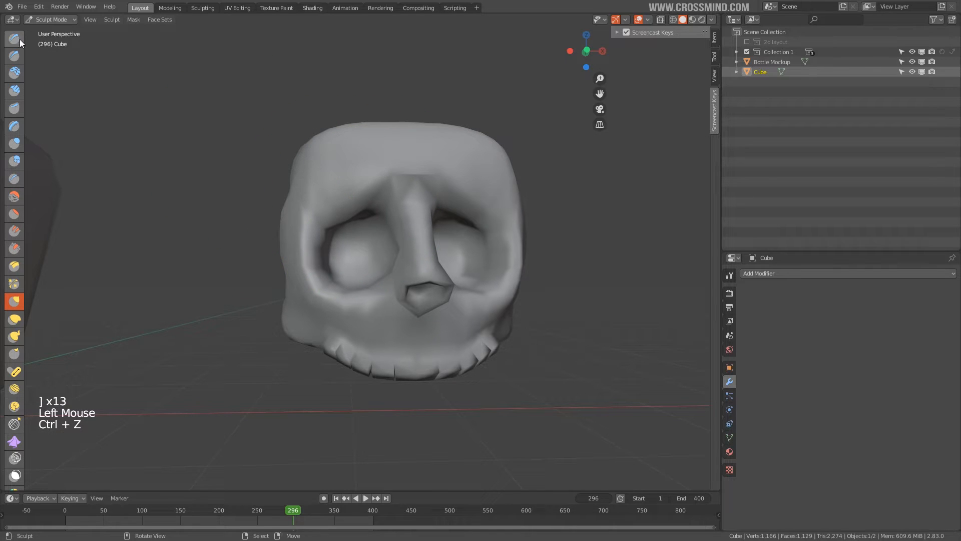
Try large Draw brush strokes that raise, carve and smooth the face, undoing each one
{"action": "mouse_move", "coordinate": [417, 177]}
{"action": "left_mouse_down"}
{"action": "mouse_move", "coordinate": [396, 216]}
{"action": "mouse_move", "coordinate": [369, 344]}
{"action": "left_mouse_up"}
{"action": "key", "text": "ctrl+z"}
{"action": "middle_click_drag", "start_coordinate": [369, 344], "coordinate": [389, 317]}
{"action": "mouse_move", "coordinate": [396, 283]}
{"action": "left_mouse_down", "text": "ctrl"}
{"action": "mouse_move", "coordinate": [401, 272]}
{"action": "mouse_move", "coordinate": [366, 258]}
{"action": "left_mouse_up", "text": "ctrl"}
{"action": "key", "text": "ctrl+z"}
{"action": "middle_click_drag", "start_coordinate": [421, 291], "coordinate": [382, 281]}
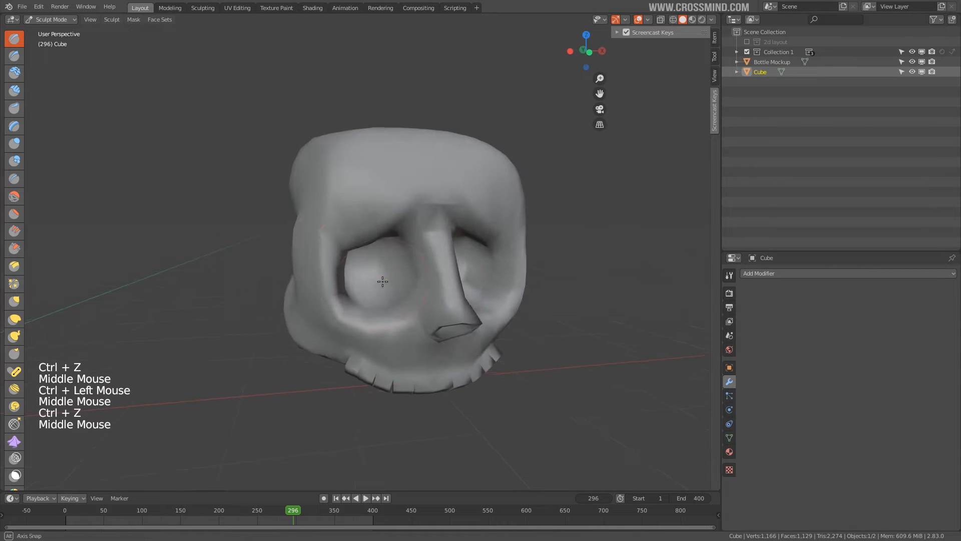
{"action": "mouse_move", "coordinate": [380, 250]}
{"action": "left_mouse_down", "text": "ctrl"}
{"action": "mouse_move", "coordinate": [376, 268]}
{"action": "mouse_move", "coordinate": [396, 273]}
{"action": "left_mouse_up", "text": "ctrl"}
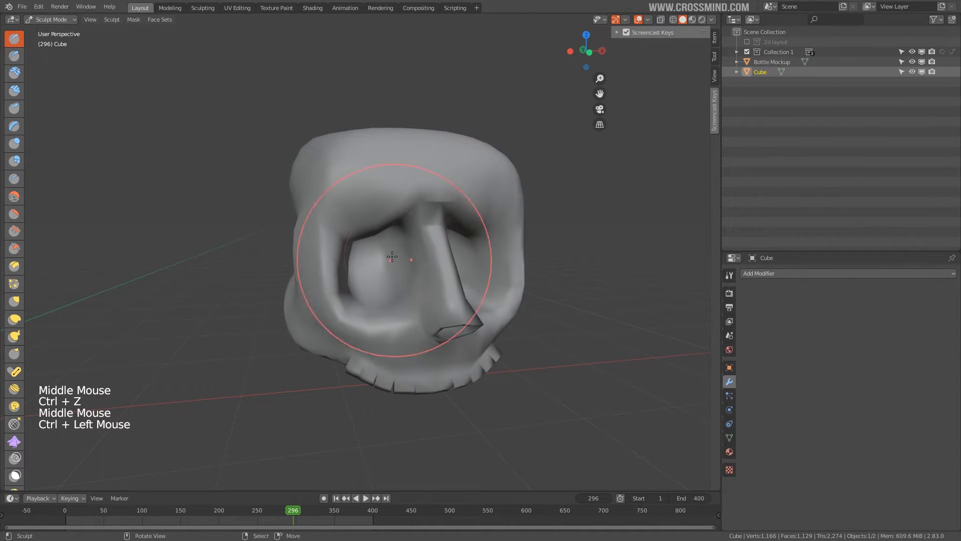
{"action": "key", "text": "ctrl+z"}
{"action": "mouse_move", "coordinate": [332, 278]}
{"action": "left_mouse_down", "text": "shift"}
{"action": "mouse_move", "coordinate": [387, 224]}
{"action": "mouse_move", "coordinate": [369, 317]}
{"action": "mouse_move", "coordinate": [441, 323]}
{"action": "left_mouse_up", "text": "shift"}
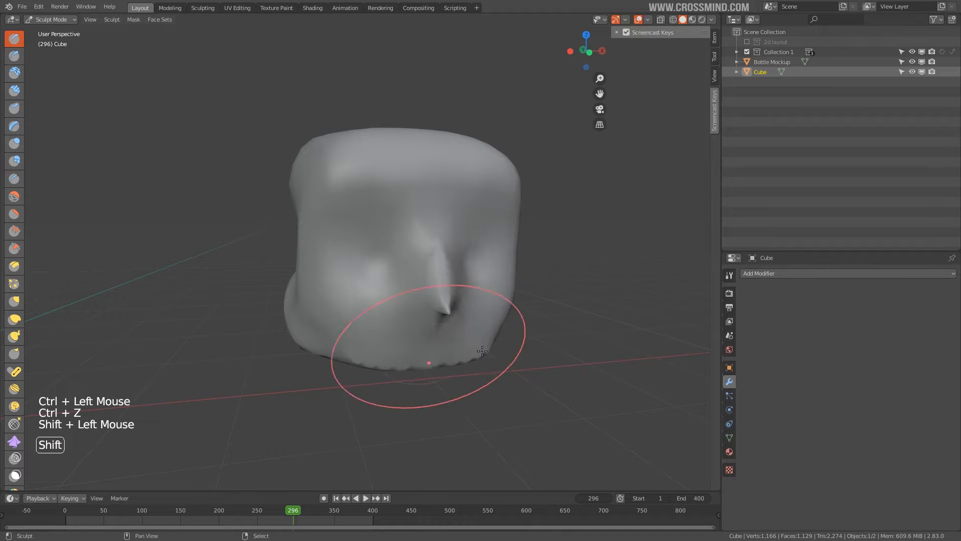
{"action": "key", "text": "ctrl+z"}
Switch the skull to Edit Mode and move an edge on the eye socket's outer rim using smooth proportional editing
{"action": "mouse_move", "coordinate": [489, 305]}
{"action": "middle_mouse_down"}
{"action": "mouse_move", "coordinate": [479, 281]}
{"action": "mouse_move", "coordinate": [383, 276]}
{"action": "middle_mouse_up"}
{"action": "scroll", "coordinate": [383, 276], "scroll_direction": "down", "scroll_amount": 2}
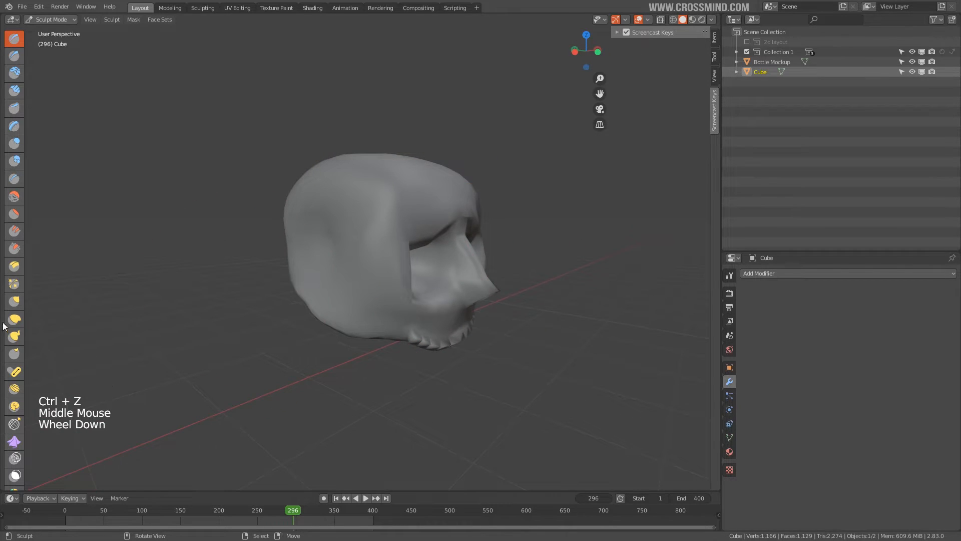
{"action": "scroll", "coordinate": [461, 268], "scroll_direction": "up", "scroll_amount": 2}
{"action": "middle_click_drag", "start_coordinate": [461, 268], "coordinate": [475, 278]}
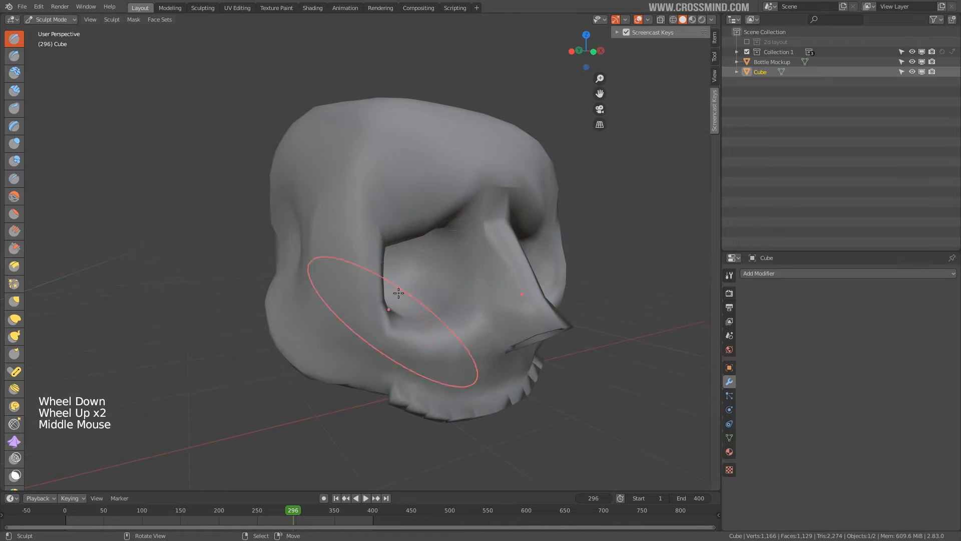
{"action": "mouse_move", "coordinate": [410, 306]}
{"action": "middle_mouse_down"}
{"action": "mouse_move", "coordinate": [385, 308]}
{"action": "mouse_move", "coordinate": [414, 314]}
{"action": "middle_mouse_up"}
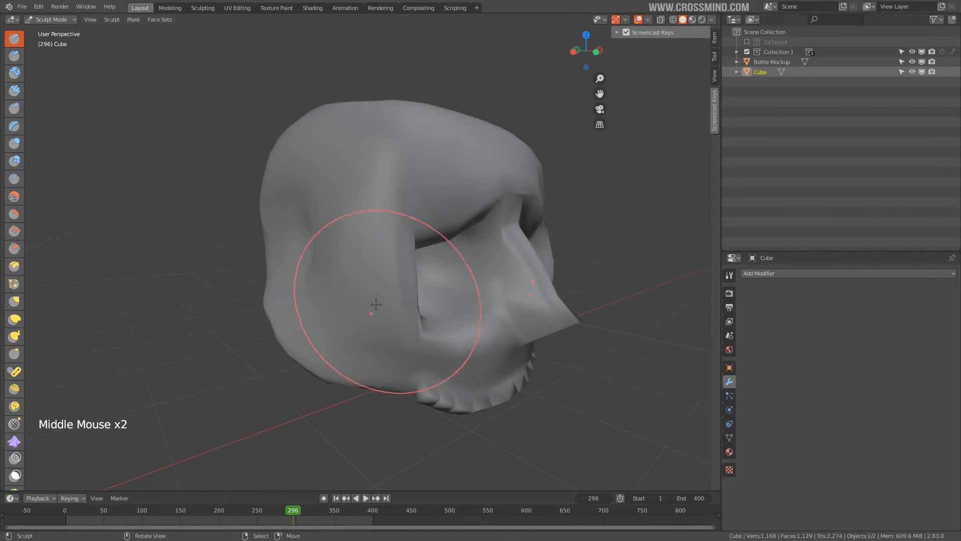
{"action": "middle_click_drag", "start_coordinate": [370, 254], "coordinate": [391, 270]}
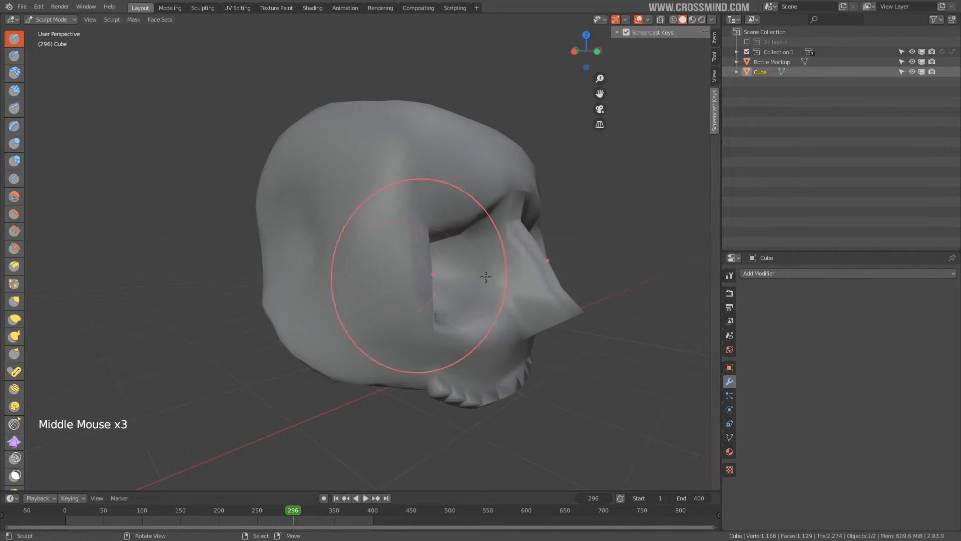
{"action": "key", "text": "ctrl+Tab"}
{"action": "mouse_move", "coordinate": [486, 277]}
{"action": "middle_mouse_down"}
{"action": "mouse_move", "coordinate": [412, 275]}
{"action": "mouse_move", "coordinate": [383, 290]}
{"action": "mouse_move", "coordinate": [408, 298]}
{"action": "middle_mouse_up"}
{"action": "key", "text": "Tab"}
{"action": "key", "text": "g"}
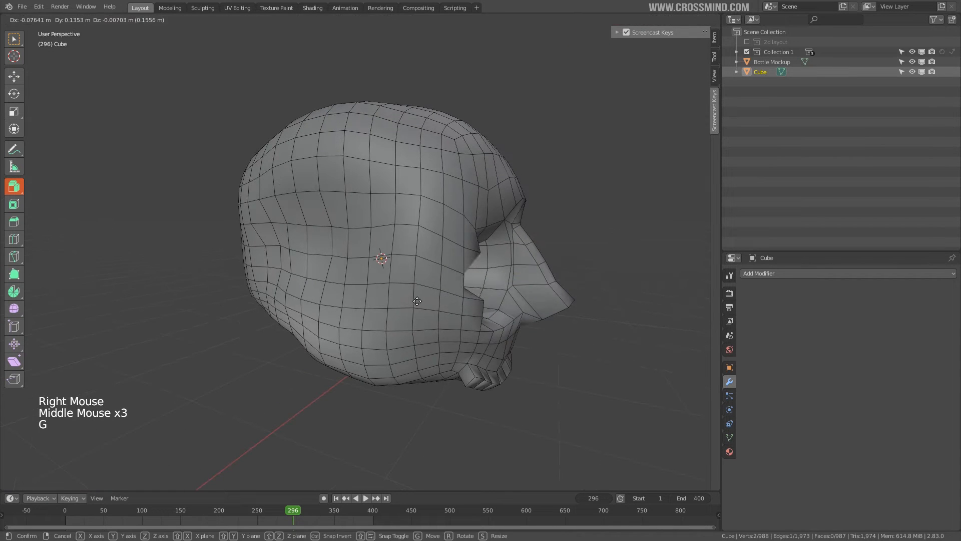
{"action": "left_click", "coordinate": [442, 297]}
{"action": "key", "text": "g"}
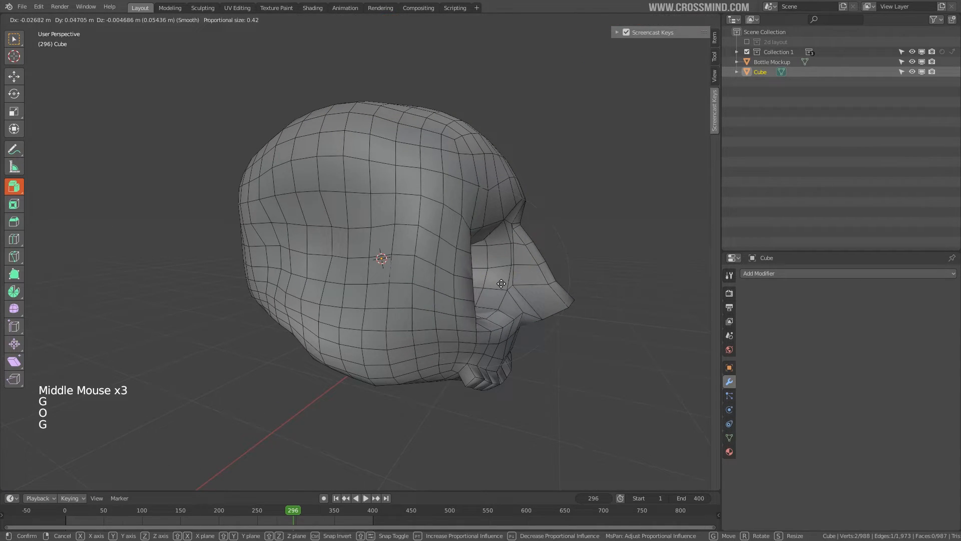
{"action": "left_click", "coordinate": [503, 282]}
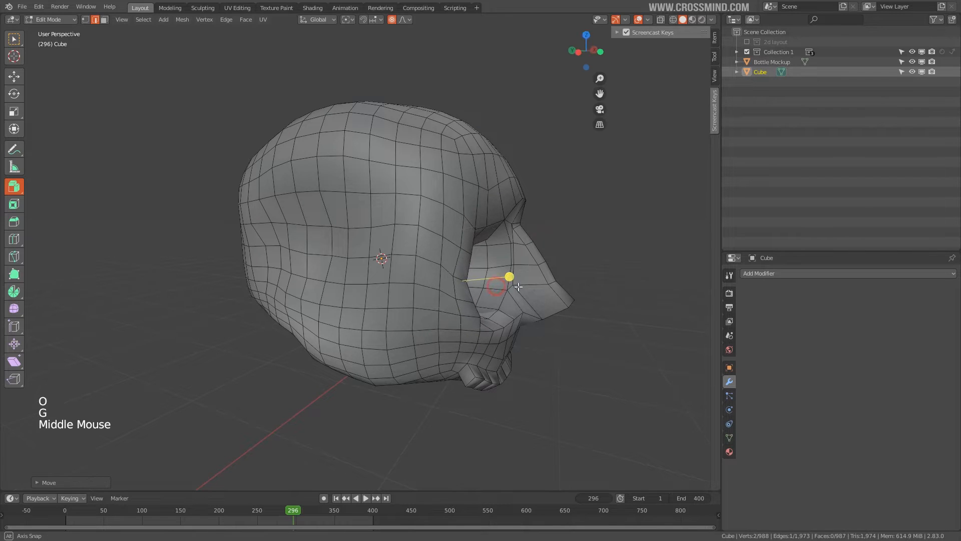
Adjust the eye socket's outer rim with further proportional edge moves, return to Object Mode and save the file
{"action": "middle_click_drag", "start_coordinate": [509, 277], "coordinate": [480, 256]}
{"action": "key", "text": "g"}
{"action": "left_click", "coordinate": [462, 244]}
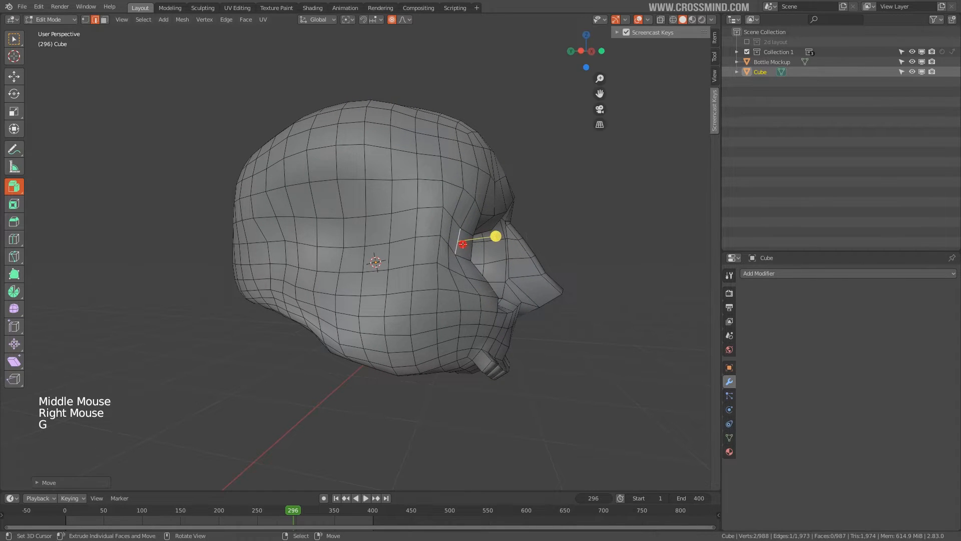
{"action": "key", "text": "g"}
{"action": "left_click", "coordinate": [465, 287]}
{"action": "scroll", "coordinate": [471, 300], "scroll_direction": "up", "scroll_amount": 1}
{"action": "middle_click_drag", "start_coordinate": [479, 313], "coordinate": [455, 303]}
{"action": "scroll", "coordinate": [445, 322], "scroll_direction": "down", "scroll_amount": 1}
{"action": "scroll", "coordinate": [455, 303], "scroll_direction": "down", "scroll_amount": 1}
{"action": "scroll", "coordinate": [383, 309], "scroll_direction": "up", "scroll_amount": 1}
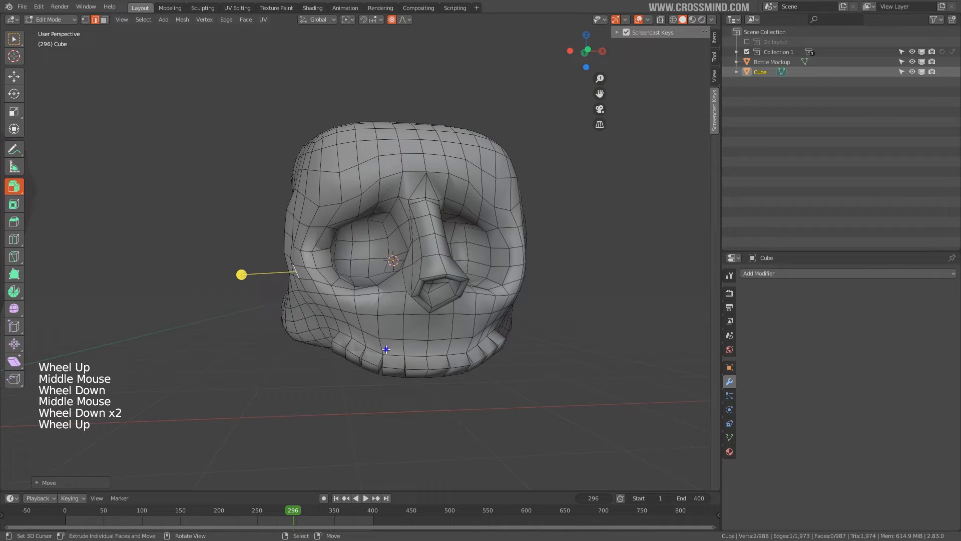
{"action": "right_click", "coordinate": [376, 382]}
{"action": "middle_click_drag", "start_coordinate": [376, 382], "coordinate": [527, 302]}
{"action": "scroll", "coordinate": [506, 352], "scroll_direction": "down", "scroll_amount": 1}
{"action": "key", "text": "Tab"}
{"action": "key", "text": "ctrl+s"}
Enlarge the skull, place it beside the bottle and save the file
{"action": "scroll", "coordinate": [469, 275], "scroll_direction": "down", "scroll_amount": 2}
{"action": "scroll", "coordinate": [471, 279], "scroll_direction": "down", "scroll_amount": 1}
{"action": "scroll", "coordinate": [527, 302], "scroll_direction": "up", "scroll_amount": 1}
{"action": "scroll", "coordinate": [527, 303], "scroll_direction": "down", "scroll_amount": 4}
{"action": "key", "text": "s"}
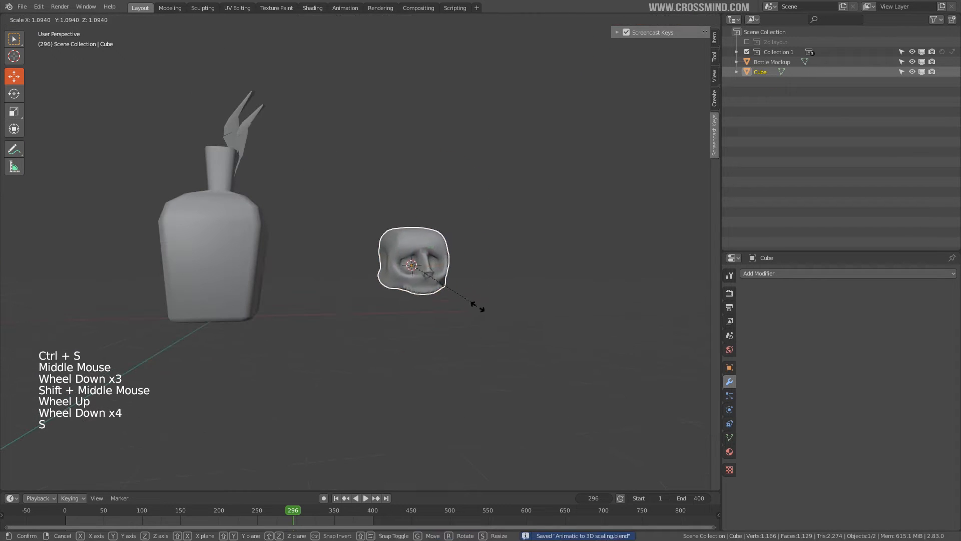
{"action": "key", "text": "g"}
{"action": "key", "text": "s"}
{"action": "left_click", "coordinate": [437, 313]}
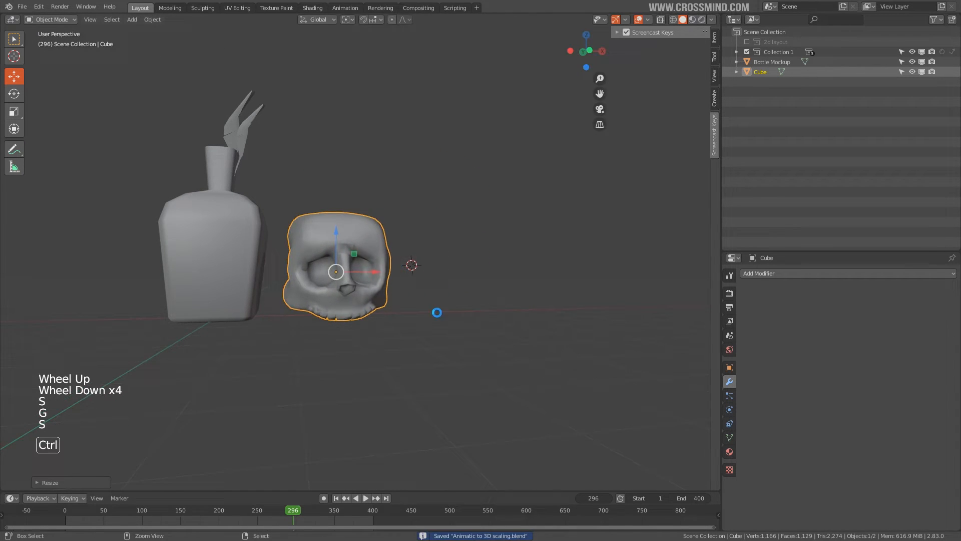
{"action": "key", "text": "ctrl+s"}
Place the 3D cursor on the empty side of the skull, add a plane there and scale it down
{"action": "mouse_move", "coordinate": [437, 312]}
{"action": "middle_mouse_down"}
{"action": "mouse_move", "coordinate": [429, 296]}
{"action": "mouse_move", "coordinate": [493, 320]}
{"action": "mouse_move", "coordinate": [437, 281]}
{"action": "mouse_move", "coordinate": [435, 304]}
{"action": "middle_mouse_up"}
{"action": "scroll", "coordinate": [437, 281], "scroll_direction": "up", "scroll_amount": 1}
{"action": "left_click", "coordinate": [434, 297]}
{"action": "scroll", "coordinate": [434, 297], "scroll_direction": "up", "scroll_amount": 2}
{"action": "scroll", "coordinate": [438, 320], "scroll_direction": "up", "scroll_amount": 1}
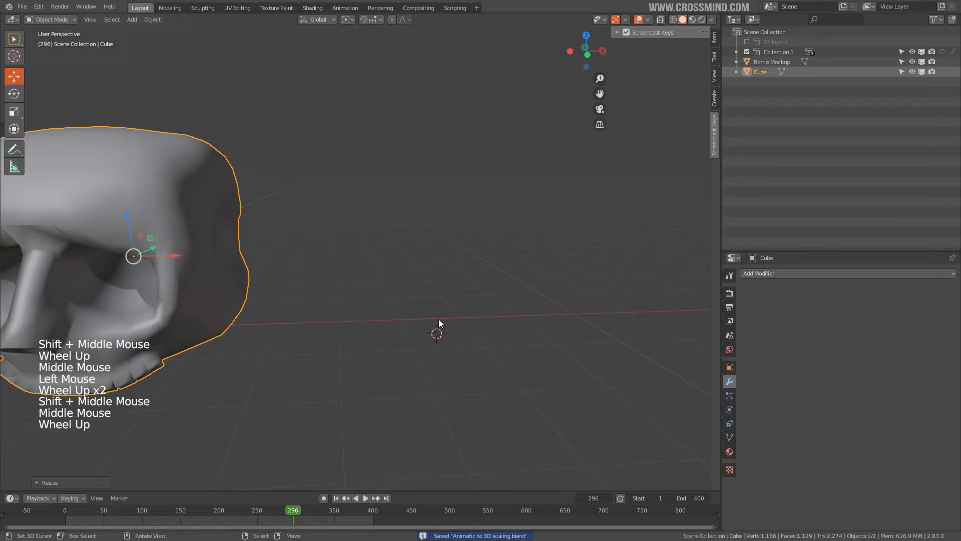
{"action": "key", "text": "shift+a"}
{"action": "mouse_move", "coordinate": [440, 320]}
{"action": "left_click", "coordinate": [491, 323]}
{"action": "key", "text": "s"}
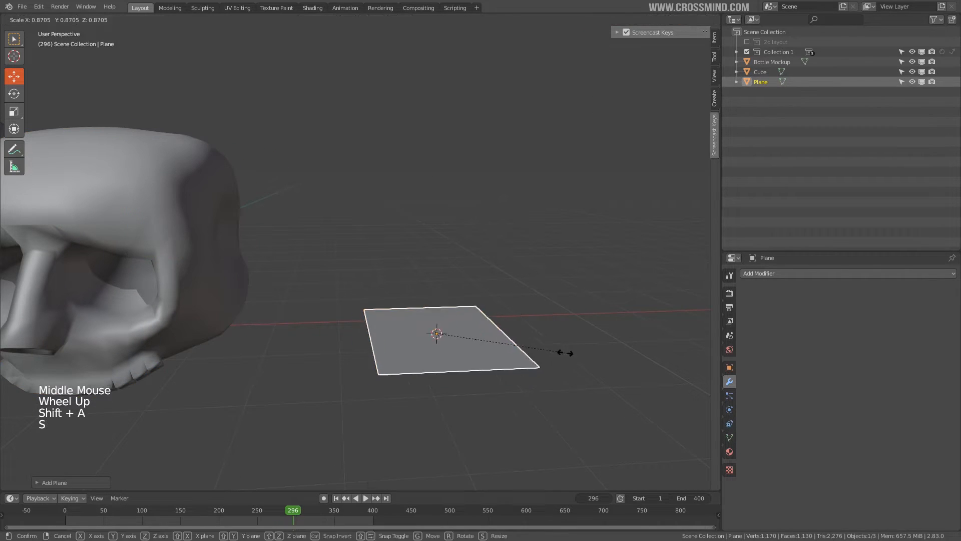
{"action": "left_click", "coordinate": [513, 321]}
Rotate the new plane 90° about the global X axis so it stands upright
{"action": "key", "text": "r"}
{"action": "key", "text": "z"}
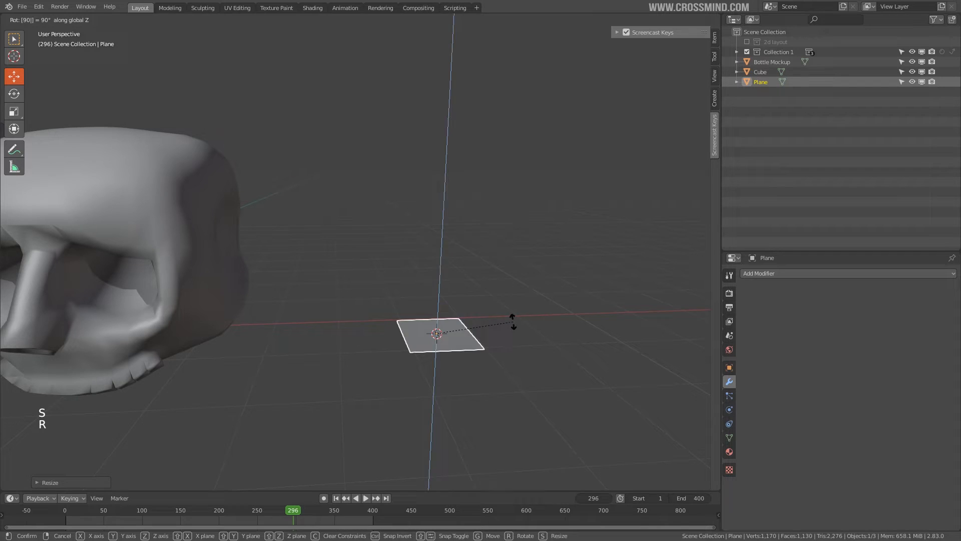
{"action": "key", "text": "x"}
{"action": "left_click", "coordinate": [514, 326]}
In Edit Mode and front view, scale the plane's bottom edge to about 0.32 of its width
{"action": "scroll", "coordinate": [488, 316], "scroll_direction": "down", "scroll_amount": 2}
{"action": "key", "text": "Tab"}
{"action": "middle_click_drag", "start_coordinate": [488, 316], "coordinate": [428, 305]}
{"action": "scroll", "coordinate": [440, 315], "scroll_direction": "up", "scroll_amount": 1}
{"action": "scroll", "coordinate": [440, 319], "scroll_direction": "up", "scroll_amount": 1}
{"action": "key", "text": "Tab"}
{"action": "key", "text": "2"}
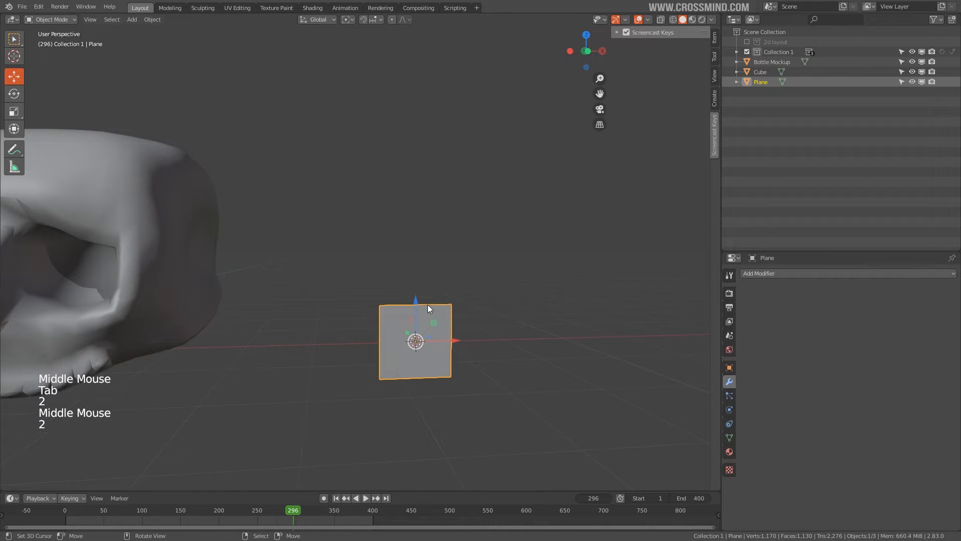
{"action": "key", "text": "Tab"}
{"action": "right_click", "coordinate": [429, 303]}
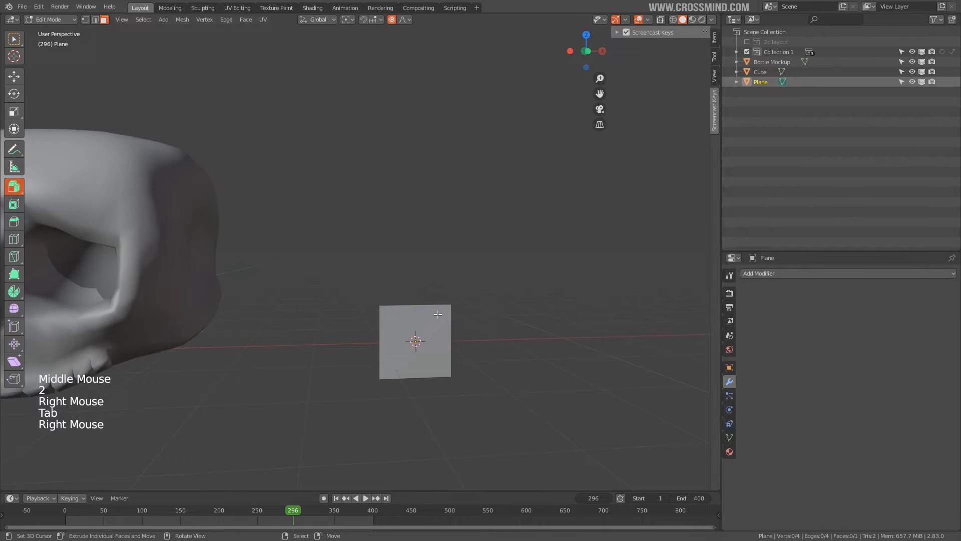
{"action": "middle_click_drag", "start_coordinate": [429, 304], "coordinate": [422, 304]}
{"action": "scroll", "coordinate": [422, 304], "scroll_direction": "down", "scroll_amount": 1}
{"action": "key", "text": "KP_1"}
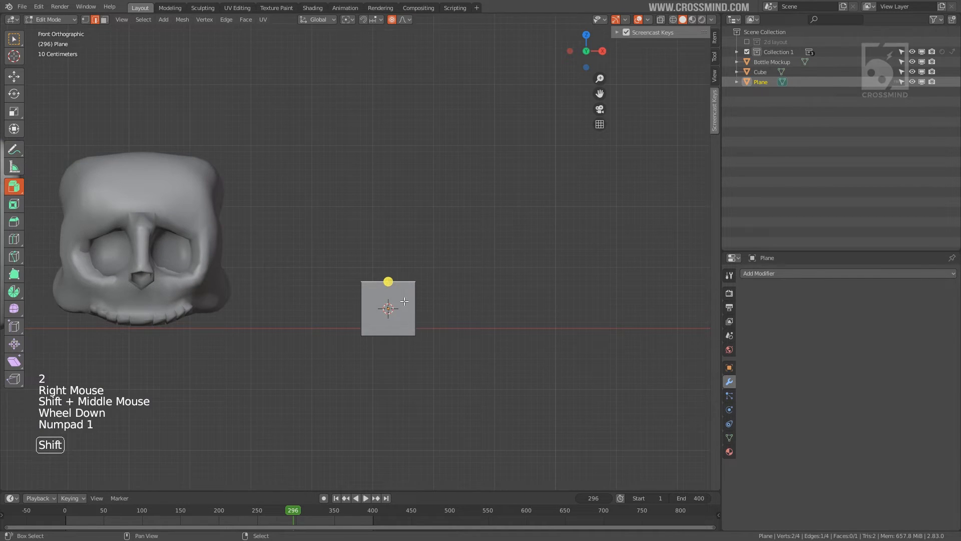
{"action": "scroll", "coordinate": [392, 326], "scroll_direction": "up", "scroll_amount": 1}
{"action": "right_click", "coordinate": [407, 353]}
{"action": "key", "text": "s"}
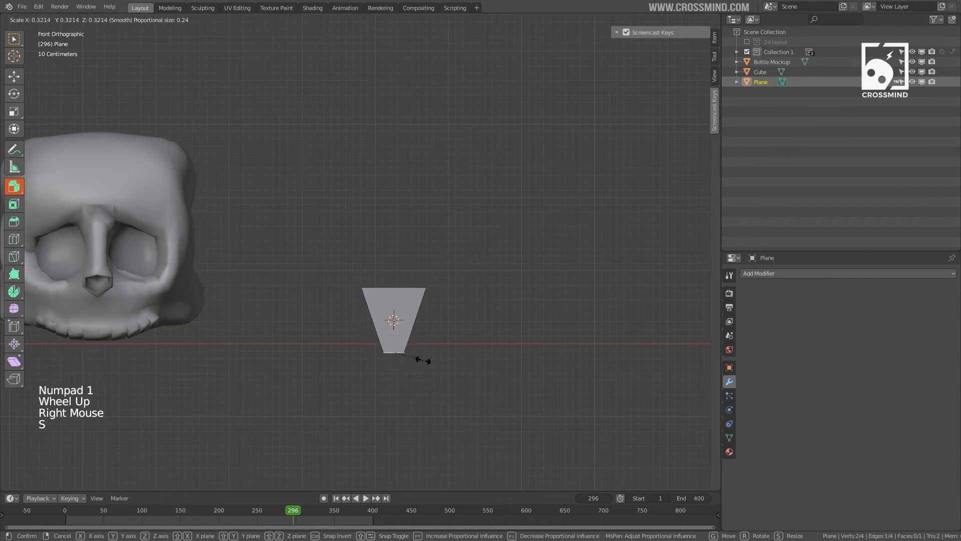
{"action": "left_click", "coordinate": [422, 360]}
Move the plane's top edge slightly upward and sideways, and scale it narrower
{"action": "right_click", "coordinate": [391, 287]}
{"action": "key", "text": "g"}
{"action": "left_click", "coordinate": [397, 268]}
{"action": "key", "text": "s"}
{"action": "left_click", "coordinate": [463, 271]}
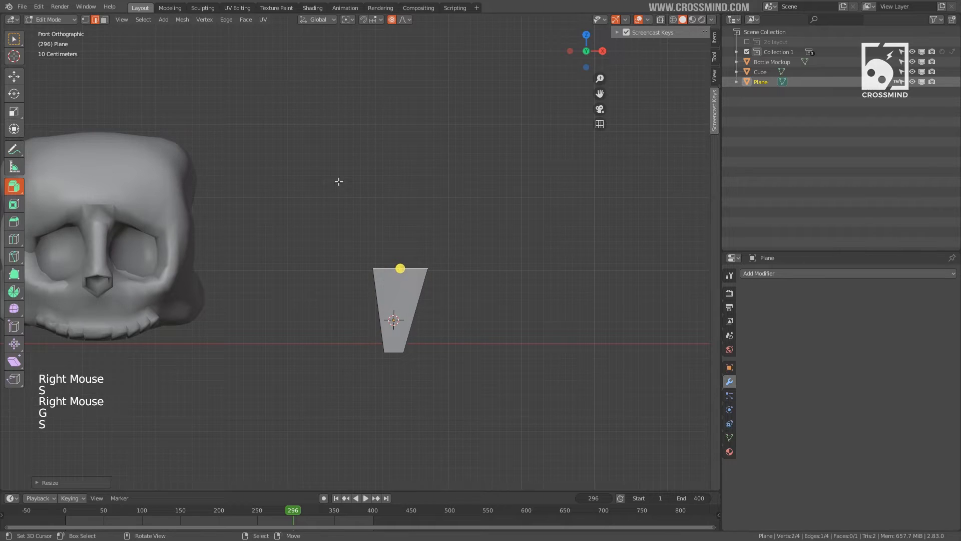
Lower the plane's top edge, scale it slightly narrower and nudge it sideways over the bottom edge
{"action": "left_click", "coordinate": [14, 39]}
{"action": "key", "text": "g"}
{"action": "left_click", "coordinate": [459, 292]}
{"action": "key", "text": "s"}
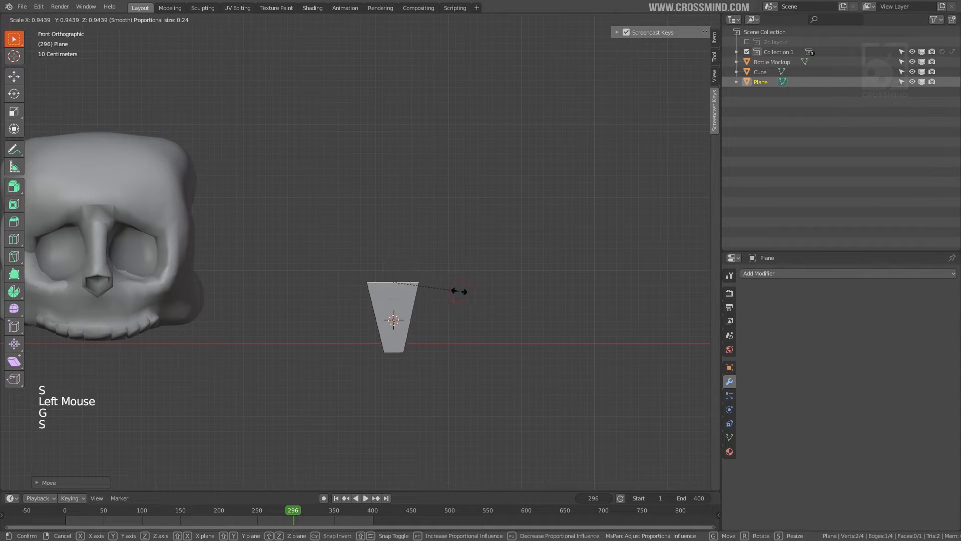
{"action": "left_click", "coordinate": [456, 293]}
{"action": "key", "text": "g"}
{"action": "left_click", "coordinate": [446, 295]}
Extrude the plane's top edge upward into a second section, then rescale and lower the new edge
{"action": "scroll", "coordinate": [447, 296], "scroll_direction": "up", "scroll_amount": 1}
{"action": "middle_click_drag", "start_coordinate": [446, 296], "coordinate": [552, 313], "text": "shift"}
{"action": "scroll", "coordinate": [487, 335], "scroll_direction": "down", "scroll_amount": 1}
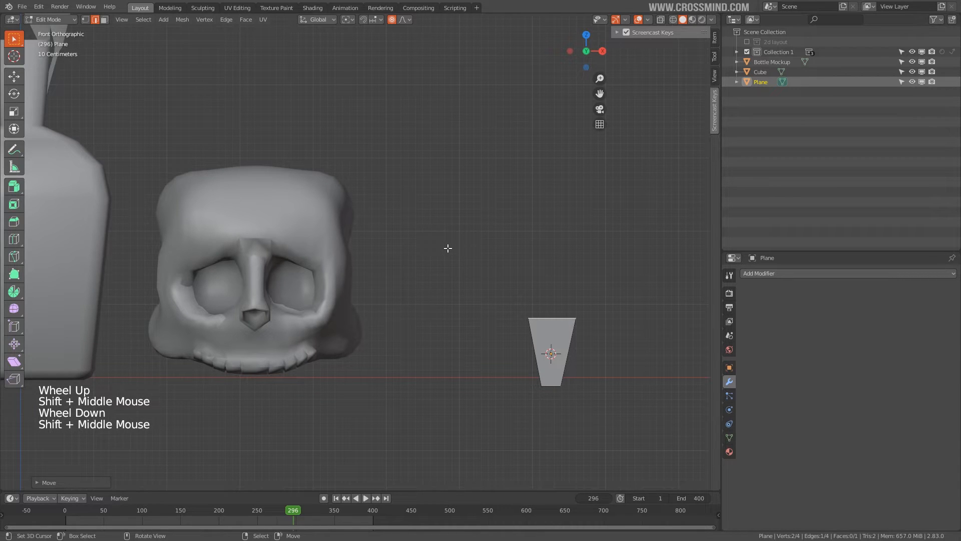
{"action": "middle_click_drag", "start_coordinate": [544, 254], "coordinate": [568, 304], "text": "shift"}
{"action": "scroll", "coordinate": [545, 290], "scroll_direction": "down", "scroll_amount": 1}
{"action": "left_click", "coordinate": [531, 286], "text": "ctrl"}
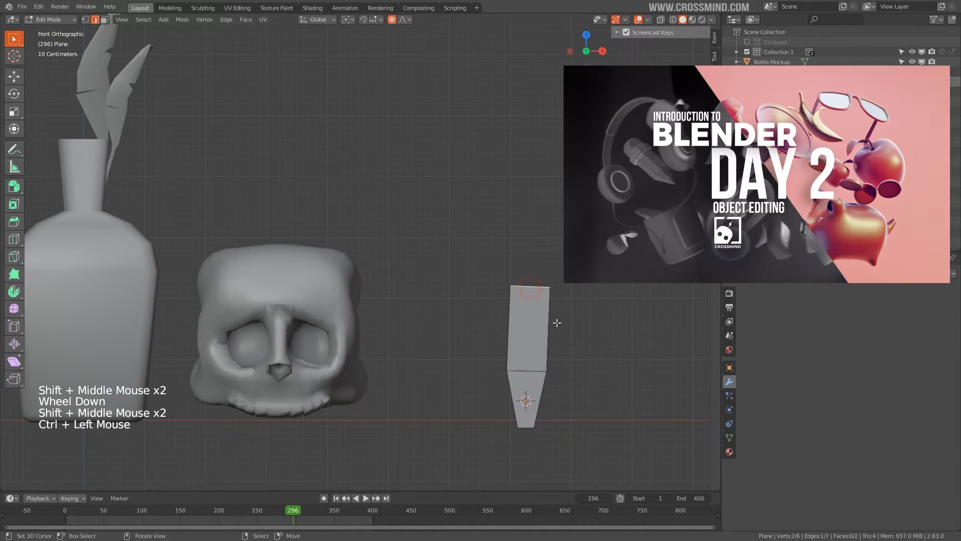
{"action": "key", "text": "s"}
{"action": "left_click", "coordinate": [616, 303]}
{"action": "key", "text": "g"}
{"action": "left_click", "coordinate": [581, 324]}
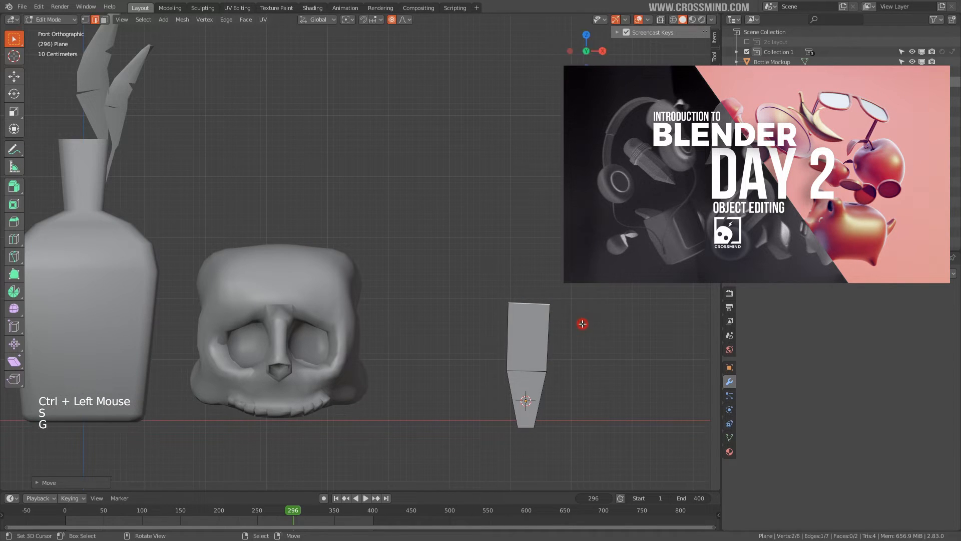
Widen the second section's top edge and rotate it until it is nearly level
{"action": "key", "text": "r"}
{"action": "left_click", "coordinate": [568, 305]}
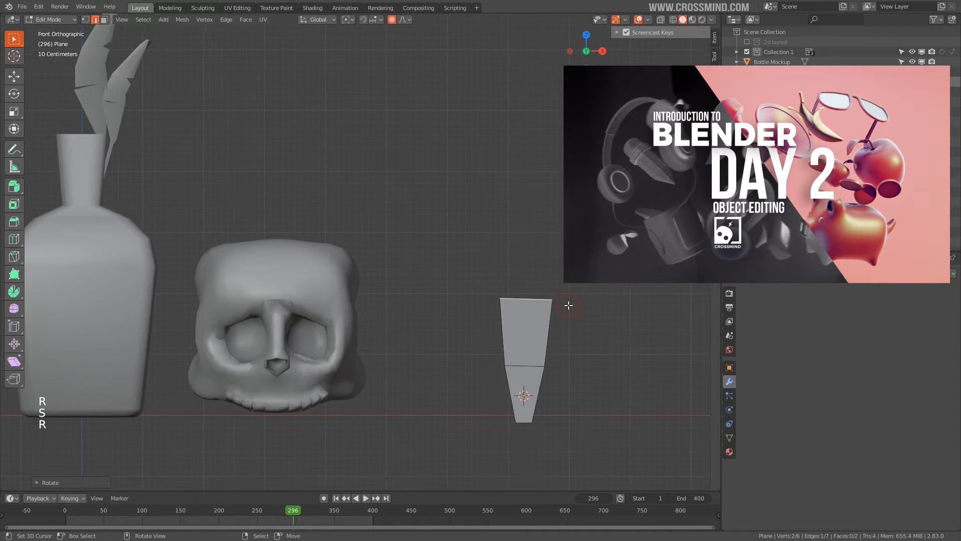
{"action": "middle_click_drag", "start_coordinate": [569, 305], "coordinate": [589, 312], "text": "shift"}
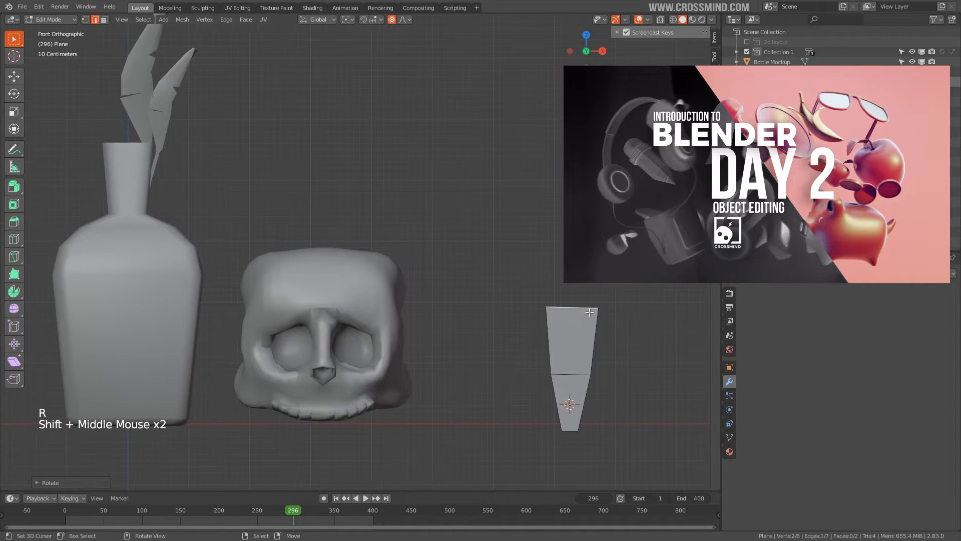
{"action": "key", "text": "r"}
{"action": "left_click", "coordinate": [614, 306]}
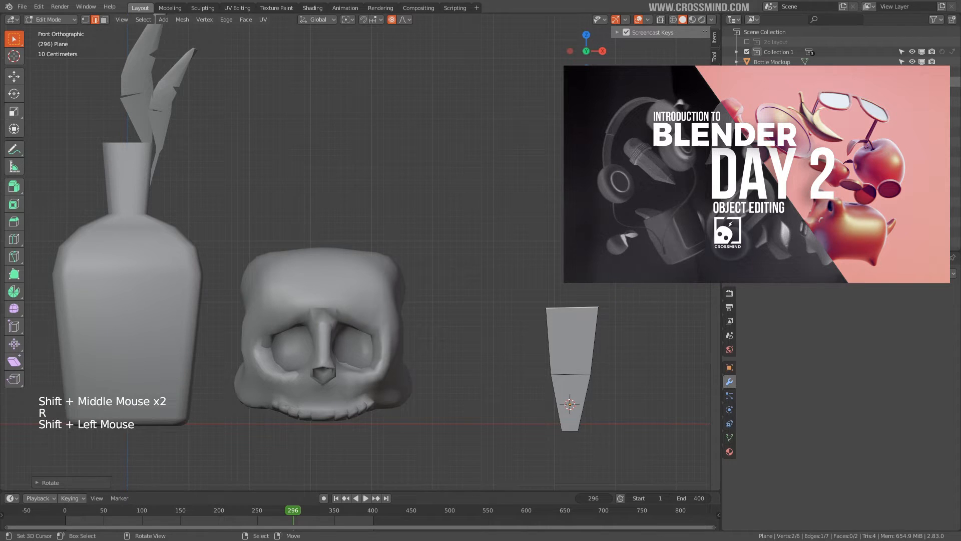
Extrude a third section upward from the top edge, scale its end narrower and tilt it slightly
{"action": "left_click", "coordinate": [577, 231], "text": "ctrl"}
{"action": "middle_click_drag", "start_coordinate": [601, 237], "coordinate": [586, 249], "text": "shift"}
{"action": "key", "text": "s"}
{"action": "left_click", "coordinate": [624, 257]}
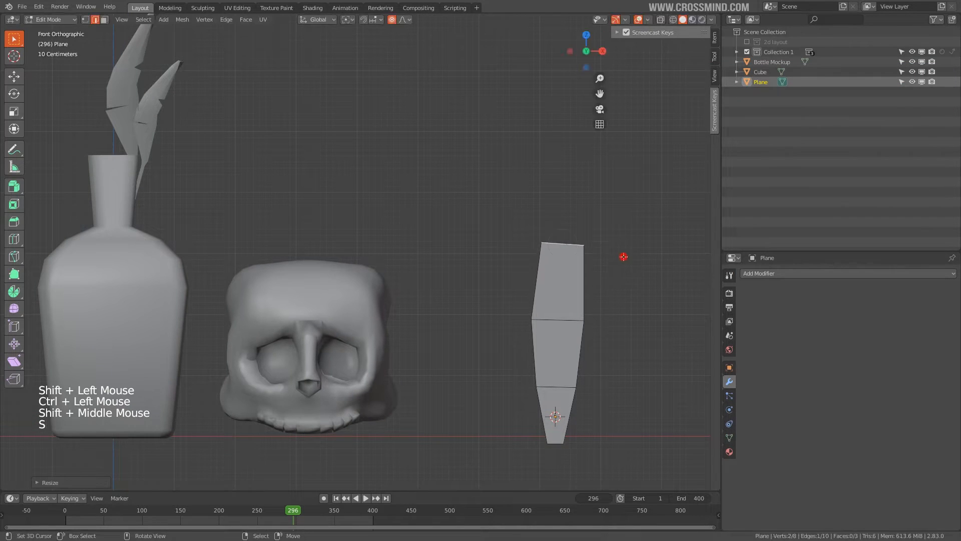
{"action": "key", "text": "r"}
{"action": "left_click", "coordinate": [615, 243]}
{"action": "key", "text": "s"}
{"action": "left_click", "coordinate": [611, 250]}
Extrude a fourth section upward, taper its end edge, rotate it slightly and adjust its position
{"action": "left_click", "coordinate": [564, 167], "text": "ctrl"}
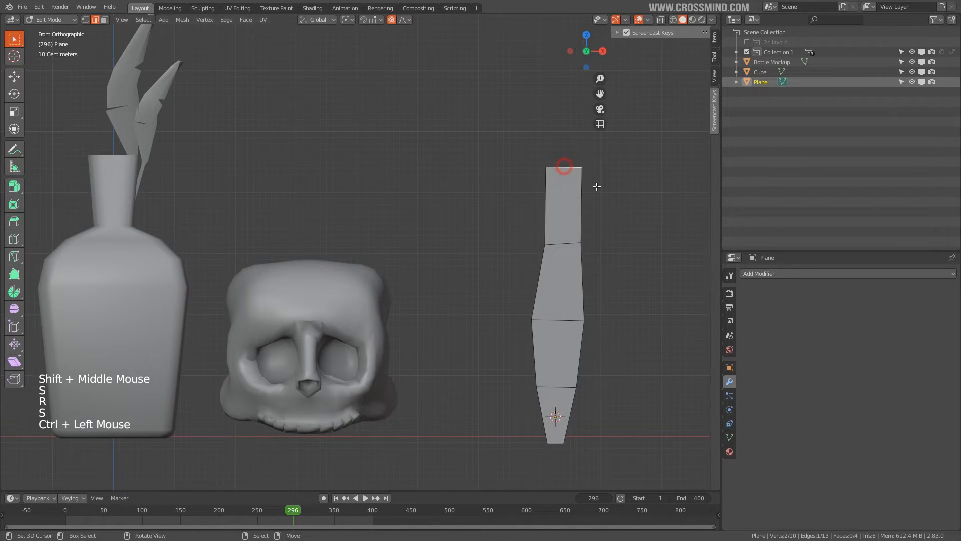
{"action": "key", "text": "s"}
{"action": "left_click", "coordinate": [608, 182]}
{"action": "key", "text": "r"}
{"action": "left_click", "coordinate": [607, 176]}
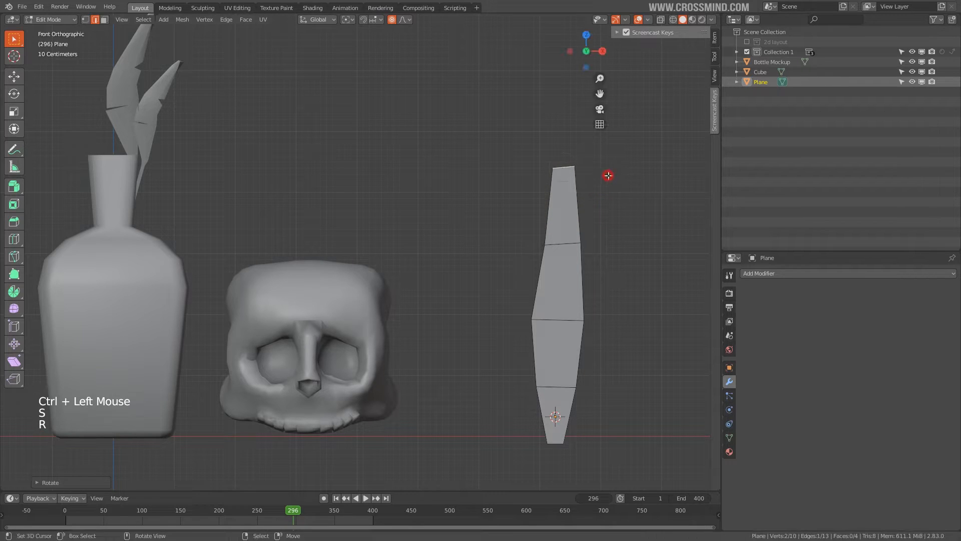
{"action": "key", "text": "s"}
{"action": "left_click", "coordinate": [597, 174]}
{"action": "key", "text": "g"}
{"action": "left_click", "coordinate": [593, 172]}
Extrude a fifth section upward and scale its end edge down to form the blade's narrow tip
{"action": "left_click", "coordinate": [558, 112], "text": "ctrl"}
{"action": "key", "text": "s"}
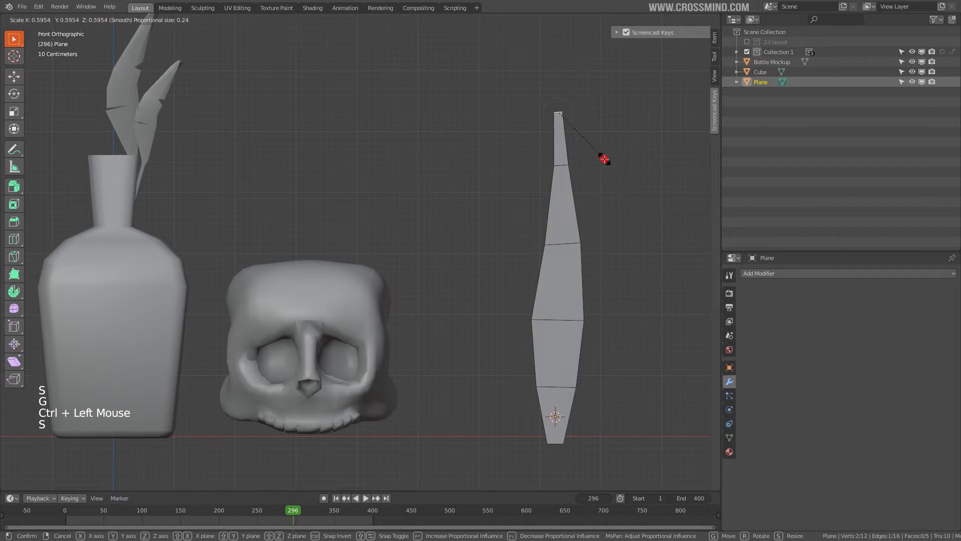
{"action": "left_click", "coordinate": [603, 159]}
Set the pivot point to the 3D cursor, place the cursor behind the blade and rotate the tip edge around it
{"action": "scroll", "coordinate": [480, 313], "scroll_direction": "down", "scroll_amount": 3}
{"action": "middle_click_drag", "start_coordinate": [556, 300], "coordinate": [451, 300]}
{"action": "scroll", "coordinate": [472, 296], "scroll_direction": "up", "scroll_amount": 1}
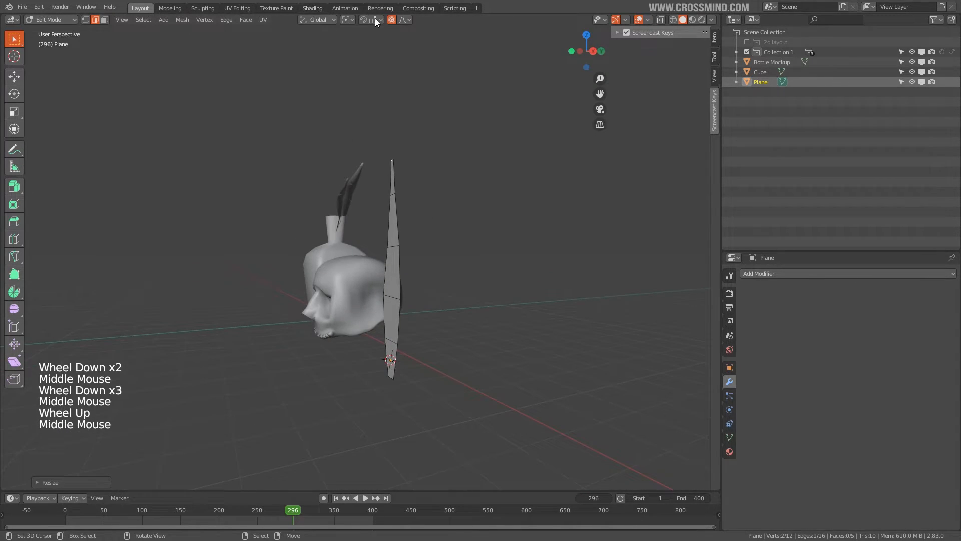
{"action": "left_click", "coordinate": [347, 19]}
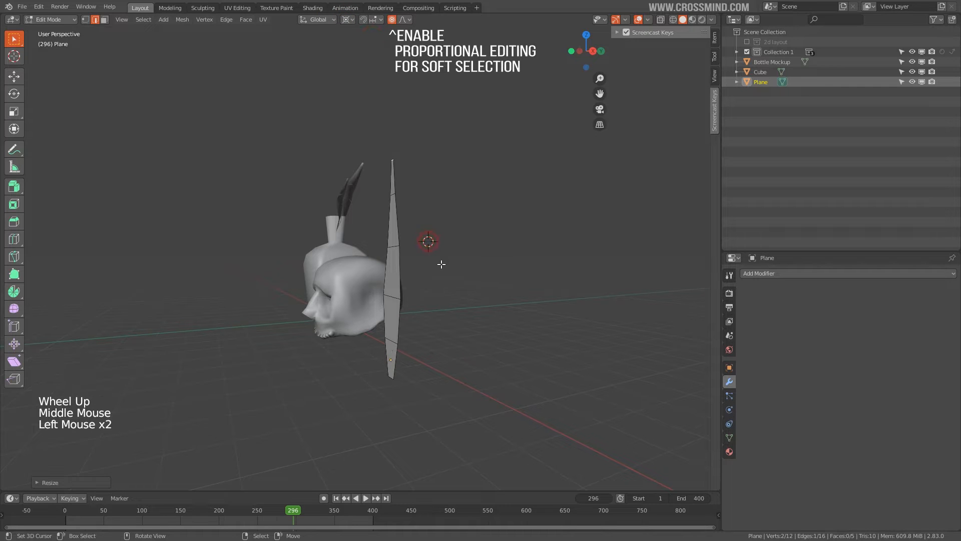
{"action": "middle_click_drag", "start_coordinate": [441, 264], "coordinate": [436, 258]}
{"action": "middle_click_drag", "start_coordinate": [443, 212], "coordinate": [423, 195]}
{"action": "key", "text": "r"}
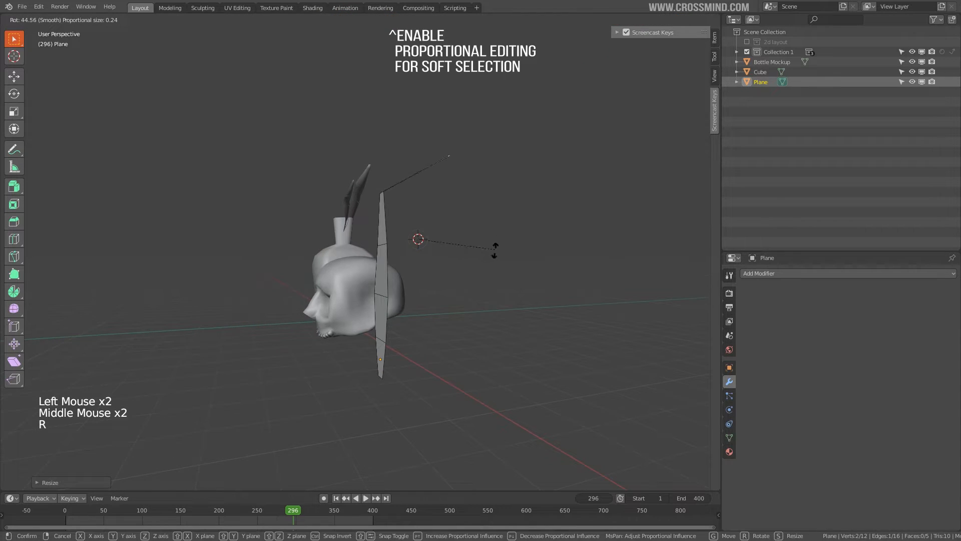
{"action": "left_click", "coordinate": [496, 248]}
Bend the blade by rotating its tip edge around the 3D cursor with a larger proportional editing radius
{"action": "middle_click_drag", "start_coordinate": [495, 249], "coordinate": [456, 265]}
{"action": "key", "text": "r"}
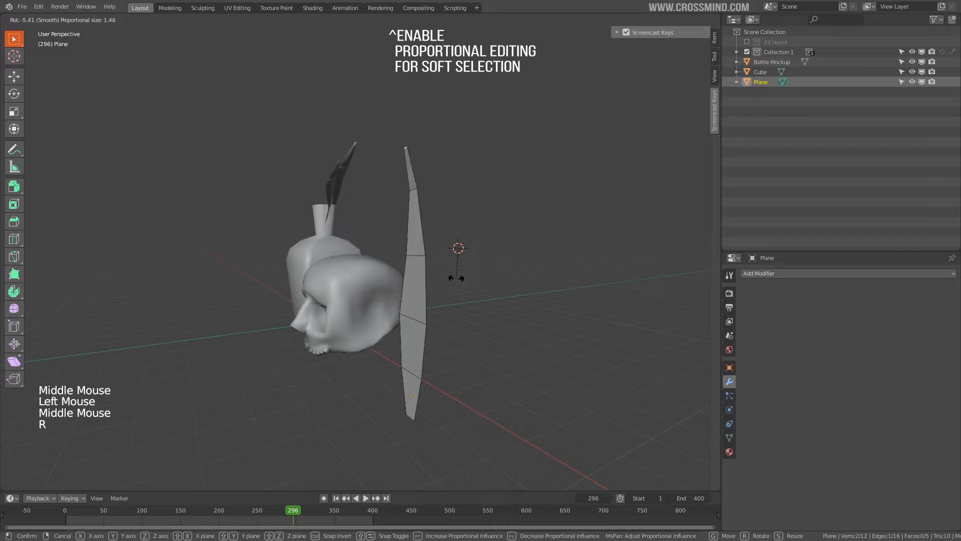
{"action": "left_click", "coordinate": [460, 299]}
{"action": "middle_click_drag", "start_coordinate": [460, 299], "coordinate": [351, 306]}
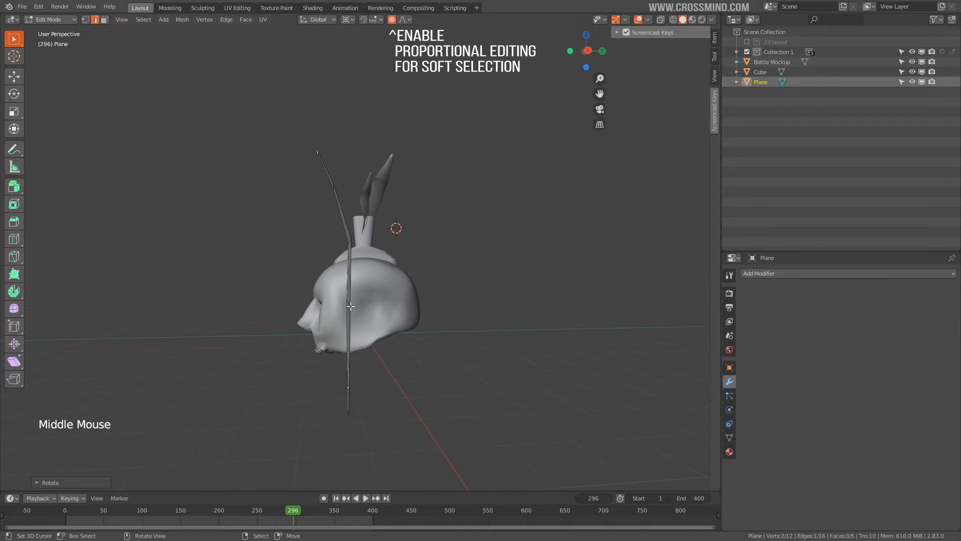
{"action": "key", "text": "r"}
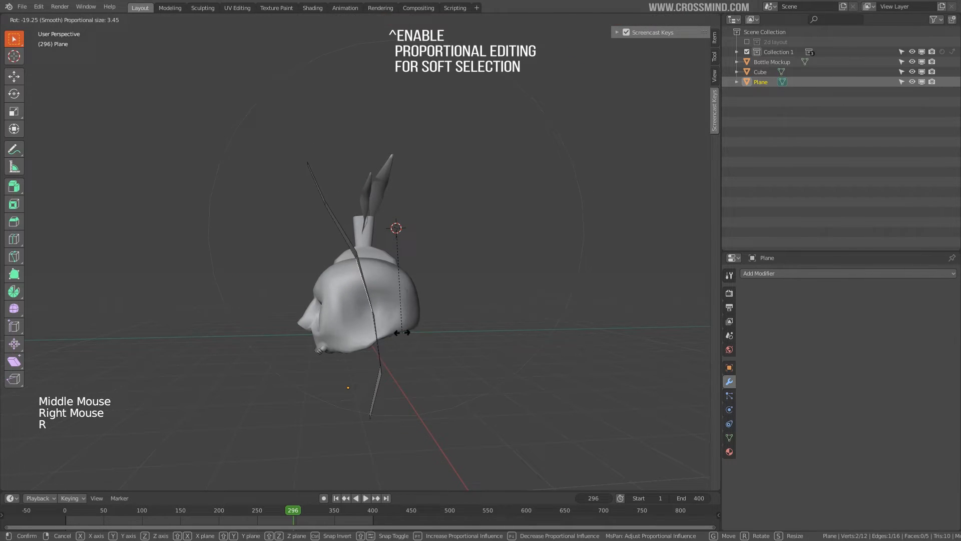
{"action": "left_click", "coordinate": [403, 332]}
Rotate the blade again around the 3D cursor from a front-side angle to refine its curve
{"action": "middle_click_drag", "start_coordinate": [403, 332], "coordinate": [533, 288]}
{"action": "key", "text": "r"}
{"action": "left_click", "coordinate": [532, 299]}
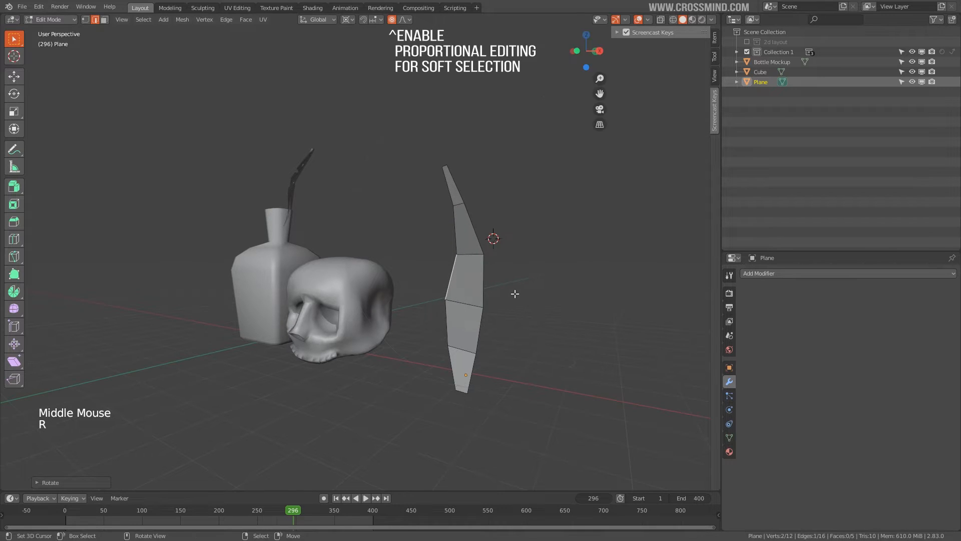
{"action": "key", "text": "r"}
{"action": "left_click", "coordinate": [516, 284]}
Duplicate the finished blade, place the copy beside it on the side away from the skull and open it in Edit Mode
{"action": "middle_click_drag", "start_coordinate": [516, 283], "coordinate": [482, 256]}
{"action": "key", "text": "Tab"}
{"action": "key", "text": "shift+d"}
{"action": "left_click", "coordinate": [485, 278]}
{"action": "key", "text": "Tab"}
Try bending the second blade by rotating its middle edge around the 3D cursor, and undo those rotations
{"action": "right_click", "coordinate": [468, 260]}
{"action": "key", "text": "r"}
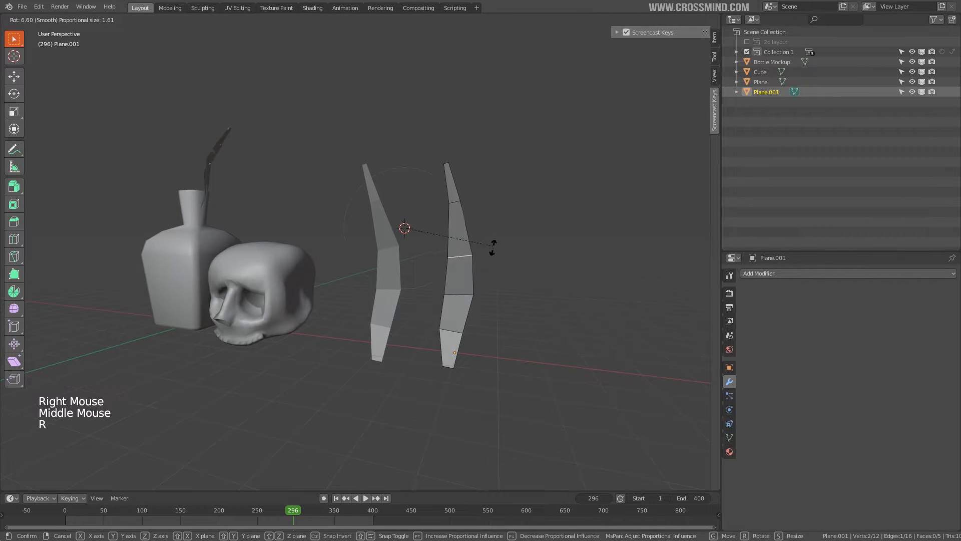
{"action": "left_click", "coordinate": [494, 243]}
{"action": "key", "text": "r"}
{"action": "left_click", "coordinate": [503, 222]}
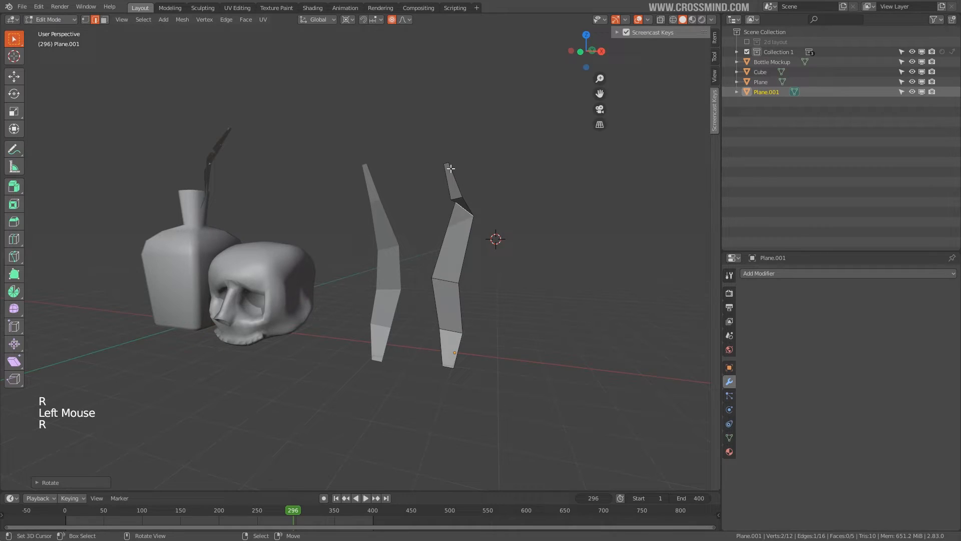
{"action": "key", "text": "r"}
{"action": "left_click", "coordinate": [514, 211]}
{"action": "key", "text": "ctrl+z"}
{"action": "key", "text": "ctrl+z"}
{"action": "key", "text": "ctrl+z"}
Rotate the second blade's upper edge around the 3D cursor so its upper part leans outward
{"action": "right_click", "coordinate": [466, 212]}
{"action": "key", "text": "r"}
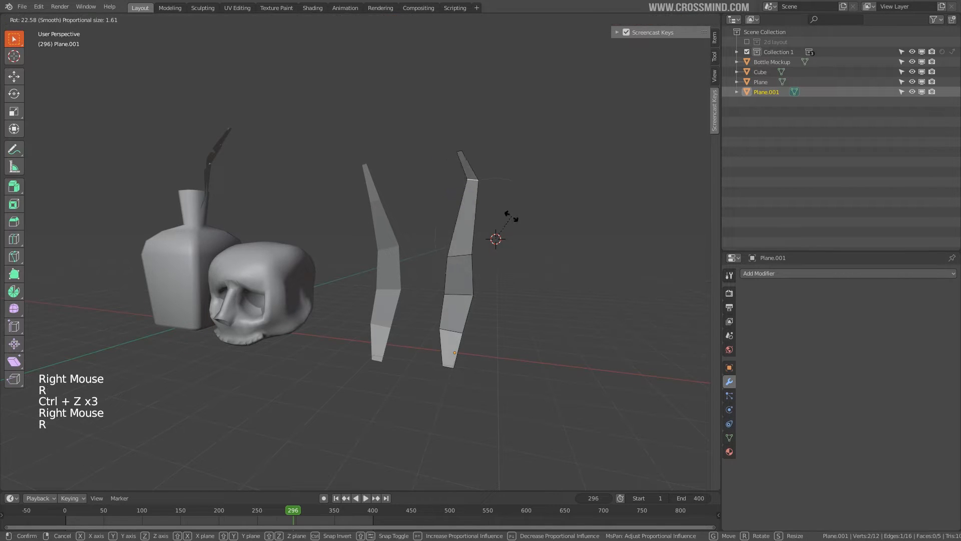
{"action": "left_click", "coordinate": [507, 211]}
{"action": "key", "text": "r"}
{"action": "key", "text": "z"}
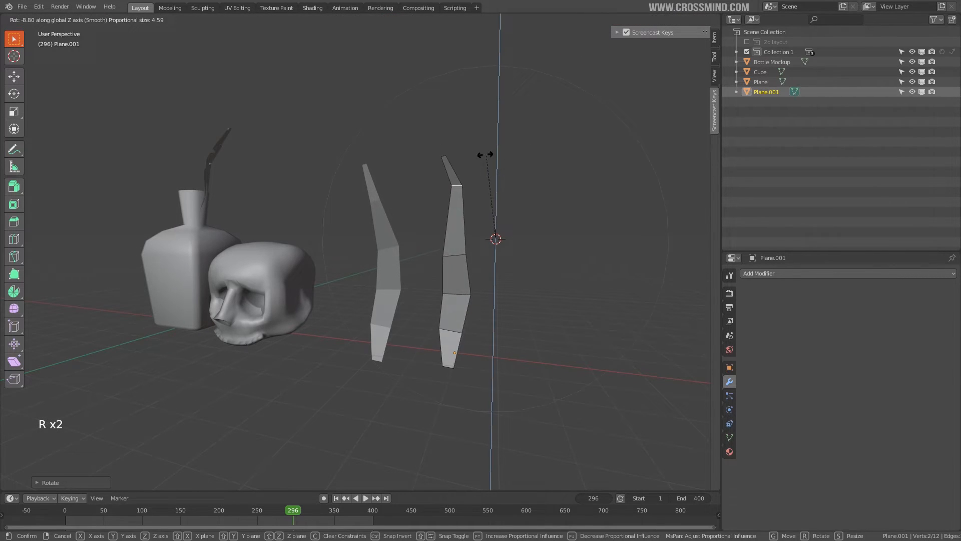
{"action": "left_click", "coordinate": [460, 155]}
{"action": "key", "text": "r"}
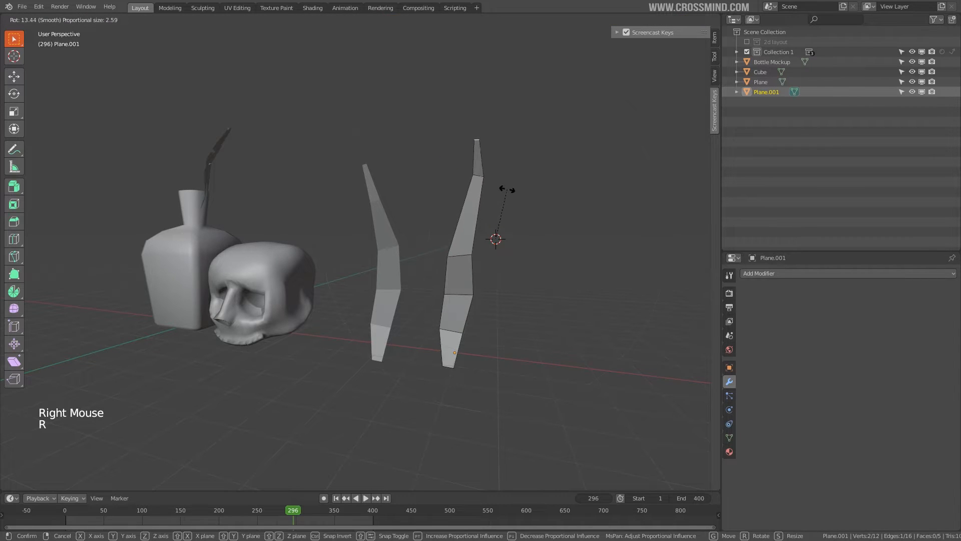
{"action": "left_click", "coordinate": [522, 209]}
Move the second blade's upper edge further outward to stretch and arch its upper part
{"action": "key", "text": "r"}
{"action": "key", "text": "g"}
{"action": "left_click", "coordinate": [541, 249]}
{"action": "key", "text": "g"}
{"action": "middle_click_drag", "start_coordinate": [539, 249], "coordinate": [520, 260]}
{"action": "left_click", "coordinate": [403, 241]}
Move the second blade's middle edge and lower edge to refine the bend of its lower part
{"action": "right_click", "coordinate": [466, 278]}
{"action": "middle_click_drag", "start_coordinate": [317, 278], "coordinate": [280, 300]}
{"action": "key", "text": "g"}
{"action": "left_click", "coordinate": [348, 388]}
{"action": "middle_click_drag", "start_coordinate": [347, 385], "coordinate": [437, 371]}
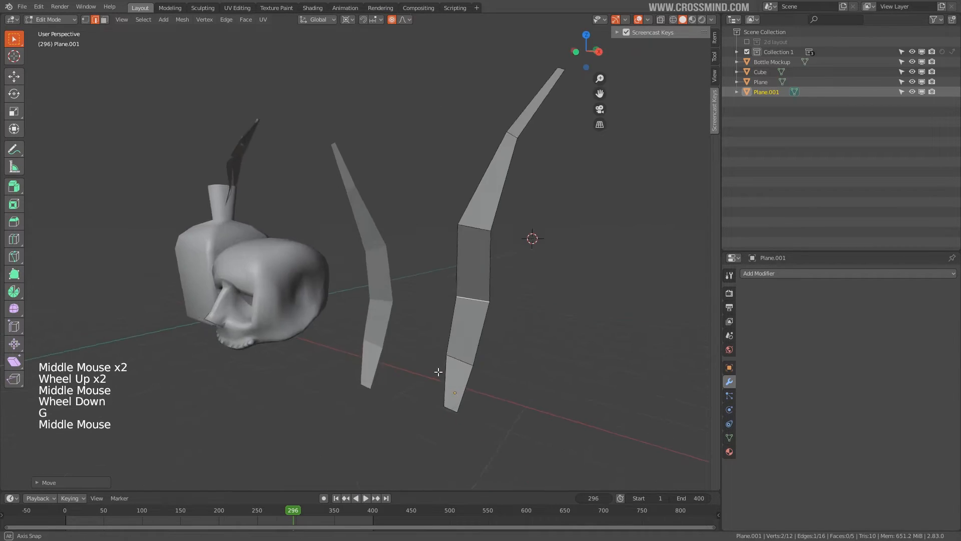
{"action": "right_click", "coordinate": [443, 365]}
{"action": "key", "text": "g"}
{"action": "left_click", "coordinate": [450, 340]}
Duplicate the second blade, place the copy between the first two blades and open it in Edit Mode
{"action": "scroll", "coordinate": [445, 320], "scroll_direction": "down", "scroll_amount": 4}
{"action": "key", "text": "Tab"}
{"action": "middle_click_drag", "start_coordinate": [443, 290], "coordinate": [463, 287]}
{"action": "key", "text": "shift+d"}
{"action": "left_click", "coordinate": [440, 281]}
{"action": "scroll", "coordinate": [445, 279], "scroll_direction": "up", "scroll_amount": 3}
{"action": "key", "text": "Tab"}
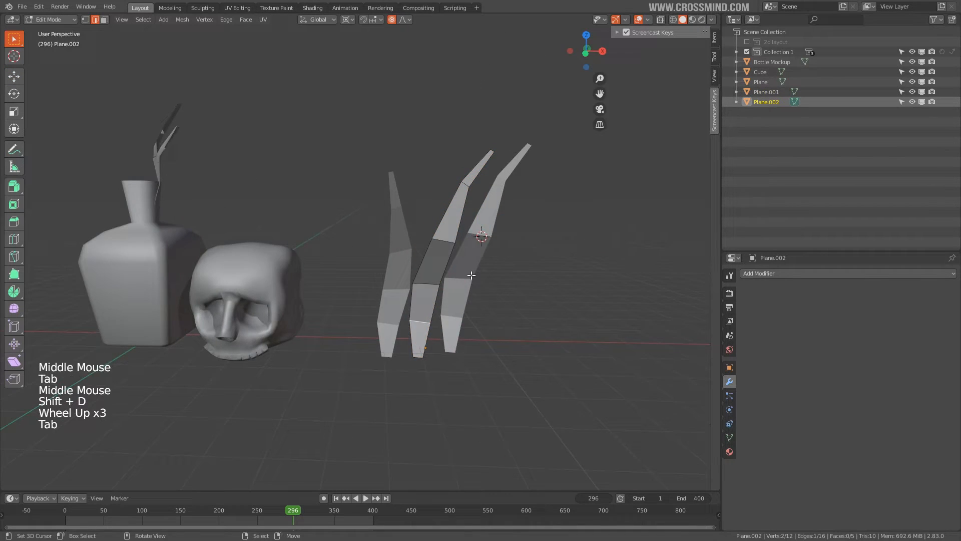
Place the 3D cursor at the third blade's base and rotate its tip edge about the global Z axis
{"action": "right_click", "coordinate": [450, 234]}
{"action": "middle_click_drag", "start_coordinate": [461, 201], "coordinate": [405, 190]}
{"action": "right_click", "coordinate": [404, 115]}
{"action": "middle_click_drag", "start_coordinate": [404, 116], "coordinate": [441, 150]}
{"action": "key", "text": "r"}
{"action": "key", "text": "z"}
{"action": "right_click", "coordinate": [421, 215]}
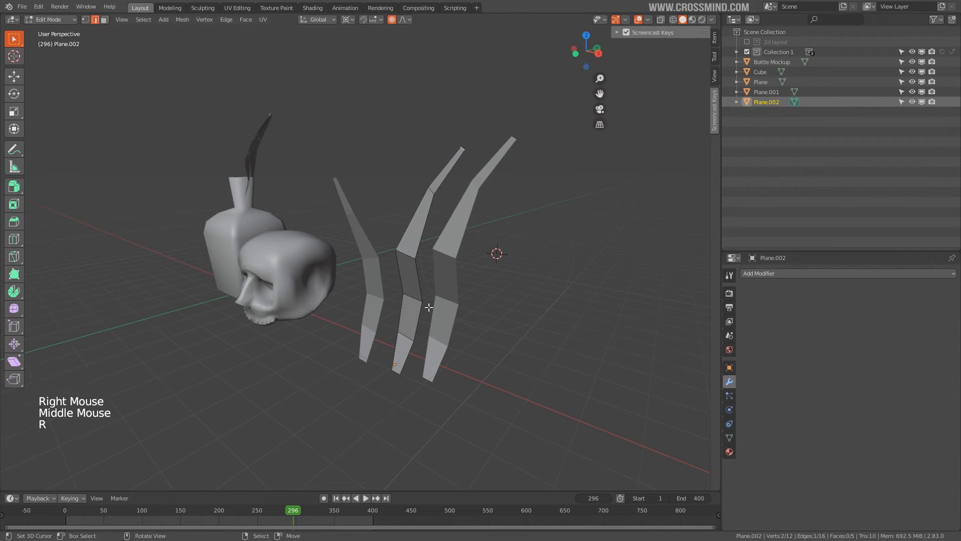
{"action": "left_click", "coordinate": [411, 342]}
{"action": "key", "text": "r"}
{"action": "key", "text": "z"}
{"action": "mouse_move", "coordinate": [429, 307]}
{"action": "middle_mouse_down"}
{"action": "mouse_move", "coordinate": [408, 340]}
{"action": "mouse_move", "coordinate": [431, 300]}
{"action": "middle_mouse_up"}
{"action": "left_click", "coordinate": [414, 341]}
Move the third blade's lower-middle edge with proportional editing to give the blade a stronger bend
{"action": "right_click", "coordinate": [428, 295]}
{"action": "middle_click_drag", "start_coordinate": [429, 294], "coordinate": [393, 280]}
{"action": "scroll", "coordinate": [515, 281], "scroll_direction": "up", "scroll_amount": 2}
{"action": "key", "text": "g"}
{"action": "left_click", "coordinate": [479, 281]}
{"action": "key", "text": "g"}
{"action": "scroll", "coordinate": [401, 321], "scroll_direction": "down", "scroll_amount": 3}
{"action": "middle_click_drag", "start_coordinate": [401, 320], "coordinate": [424, 289]}
{"action": "key", "text": "g"}
{"action": "right_click", "coordinate": [435, 265]}
Duplicate the third blade, place the copy at the outer end of the row and open it in Edit Mode
{"action": "key", "text": "Tab"}
{"action": "key", "text": "shift+d"}
{"action": "scroll", "coordinate": [510, 303], "scroll_direction": "up", "scroll_amount": 2}
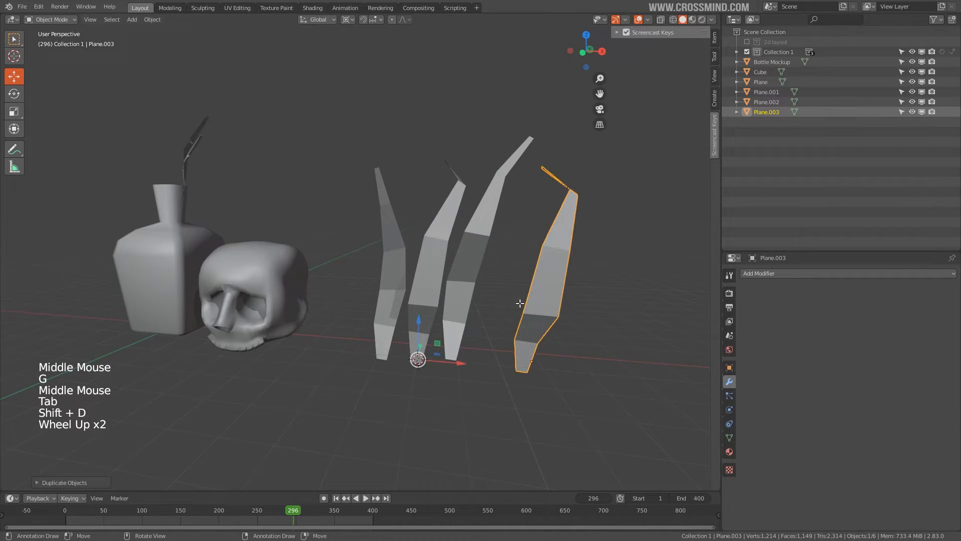
{"action": "key", "text": "Tab"}
Move the fourth blade's middle edge to change its bend
{"action": "middle_click_drag", "start_coordinate": [519, 305], "coordinate": [455, 306], "text": "shift"}
{"action": "right_click", "coordinate": [465, 311]}
{"action": "key", "text": "g"}
{"action": "key", "text": "g"}
{"action": "left_click", "coordinate": [476, 289]}
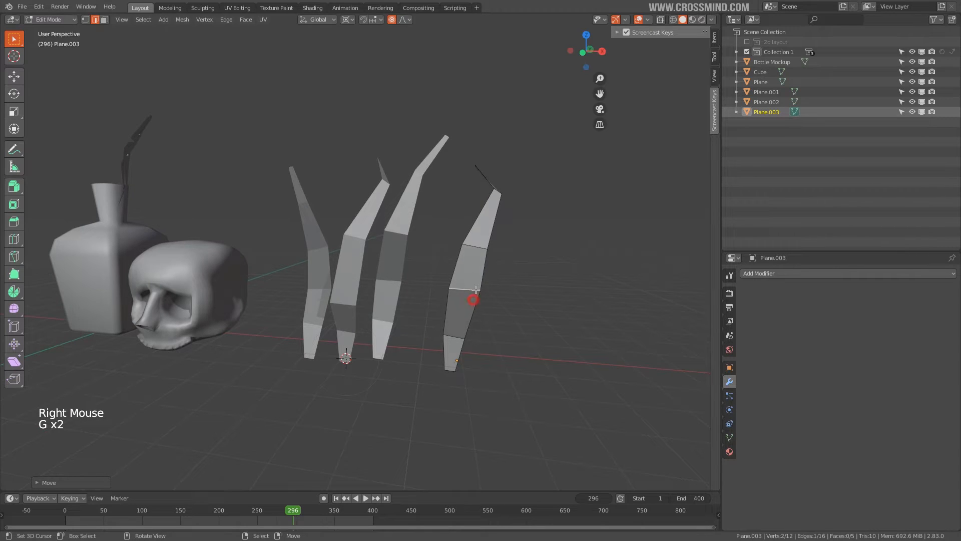
Select the whole mesh of the fourth blade and scale it down to about 0.7 of its size
{"action": "key", "text": "a"}
{"action": "key", "text": "s"}
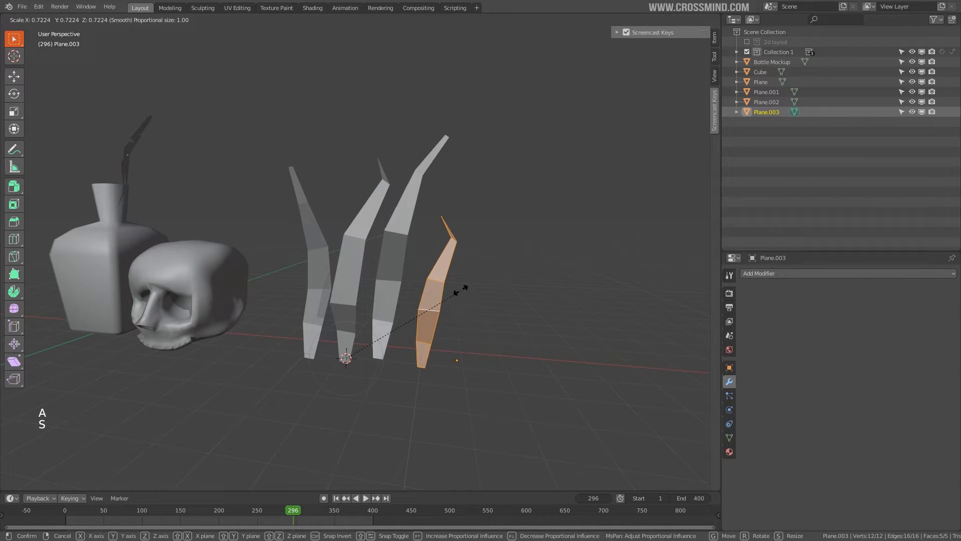
{"action": "left_click", "coordinate": [457, 285]}
{"action": "middle_click_drag", "start_coordinate": [457, 285], "coordinate": [454, 303]}
{"action": "key", "text": "r"}
{"action": "key", "text": "z"}
{"action": "right_click", "coordinate": [431, 321]}
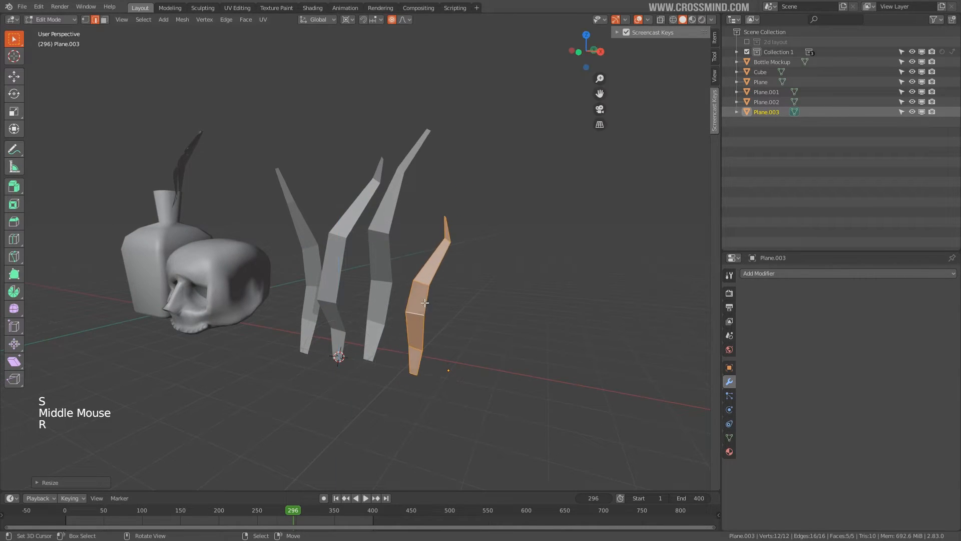
Rotate the fourth blade's middle edge about the global Z axis to twist that section
{"action": "right_click", "coordinate": [419, 312]}
{"action": "key", "text": "r"}
{"action": "key", "text": "z"}
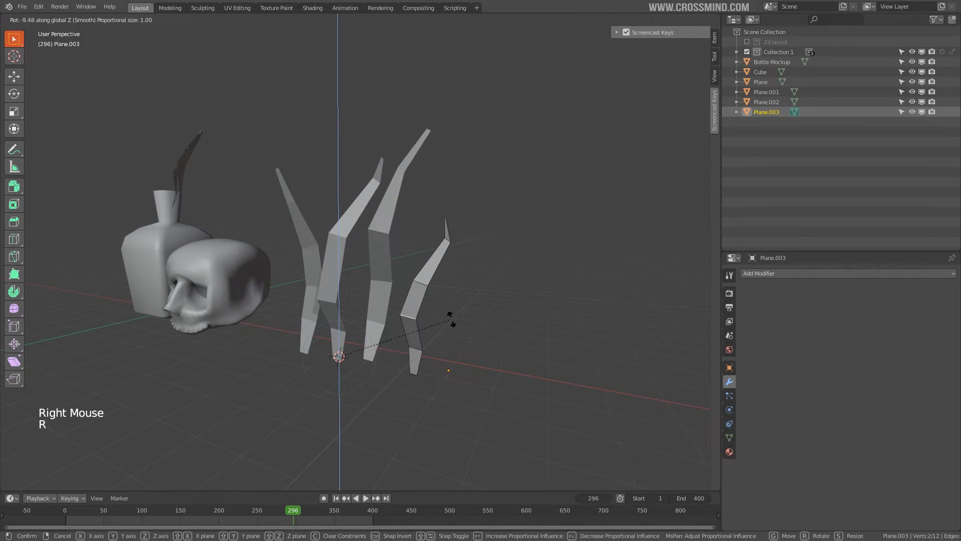
{"action": "left_click", "coordinate": [452, 332]}
From a side angle, move the fourth blade's tip edge backward and rotate it to arch the upper part
{"action": "middle_click_drag", "start_coordinate": [451, 328], "coordinate": [429, 285]}
{"action": "right_click", "coordinate": [450, 209]}
{"action": "middle_click_drag", "start_coordinate": [450, 211], "coordinate": [427, 247]}
{"action": "key", "text": "g"}
{"action": "left_click", "coordinate": [429, 269]}
{"action": "key", "text": "r"}
{"action": "left_click", "coordinate": [398, 309]}
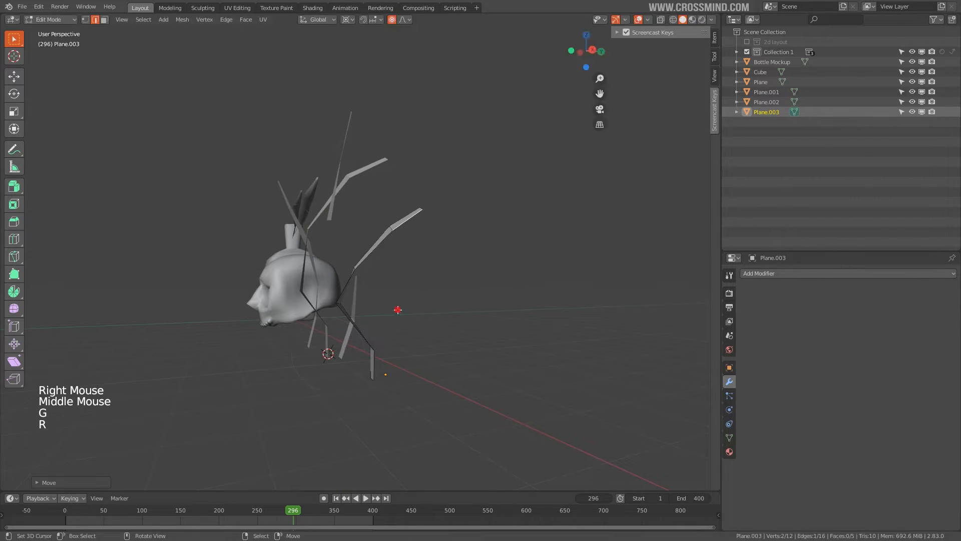
Rotate and move the fourth blade's tip edge in several passes to curl the tip over, and leave mesh editing
{"action": "key", "text": "r"}
{"action": "left_click", "coordinate": [401, 290]}
{"action": "key", "text": "r"}
{"action": "key", "text": "g"}
{"action": "key", "text": "r"}
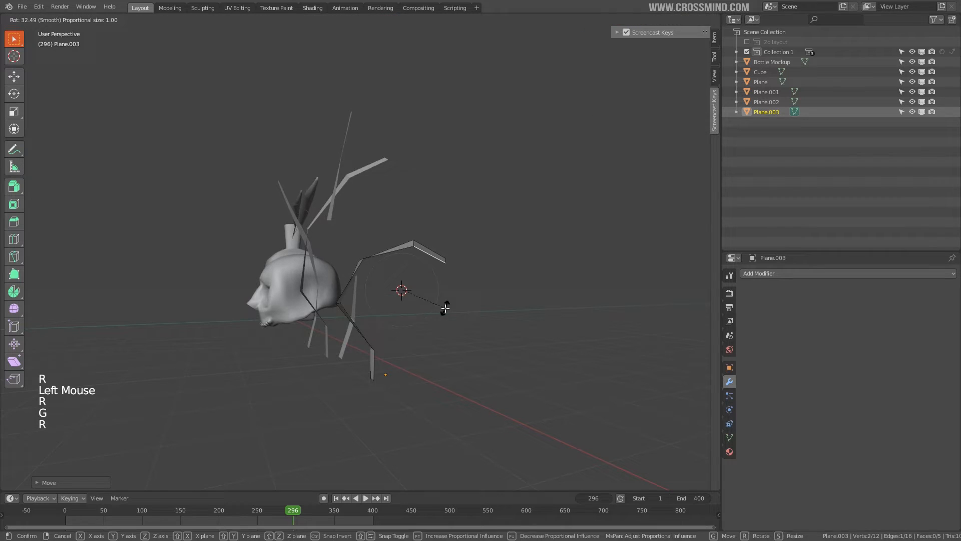
{"action": "left_click", "coordinate": [390, 292]}
{"action": "key", "text": "r"}
{"action": "key", "text": "g"}
{"action": "mouse_move", "coordinate": [436, 295]}
{"action": "middle_mouse_down"}
{"action": "mouse_move", "coordinate": [514, 302]}
{"action": "mouse_move", "coordinate": [450, 299]}
{"action": "middle_mouse_up"}
{"action": "key", "text": "Tab"}
Rotate the whole fourth blade as an object to turn it in a new direction
{"action": "scroll", "coordinate": [450, 299], "scroll_direction": "down", "scroll_amount": 2}
{"action": "middle_click_drag", "start_coordinate": [450, 299], "coordinate": [407, 297]}
{"action": "scroll", "coordinate": [407, 297], "scroll_direction": "up", "scroll_amount": 3}
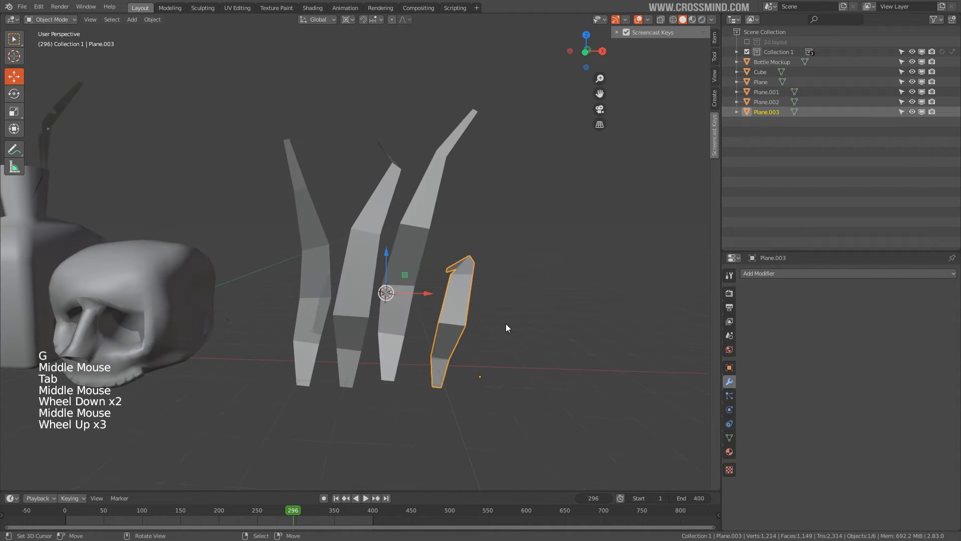
{"action": "key", "text": "r"}
{"action": "middle_click_drag", "start_coordinate": [410, 335], "coordinate": [423, 253]}
Select the tall blade Plane.001, rotate it, and move it closer to the neighbouring blades
{"action": "right_click", "coordinate": [435, 302]}
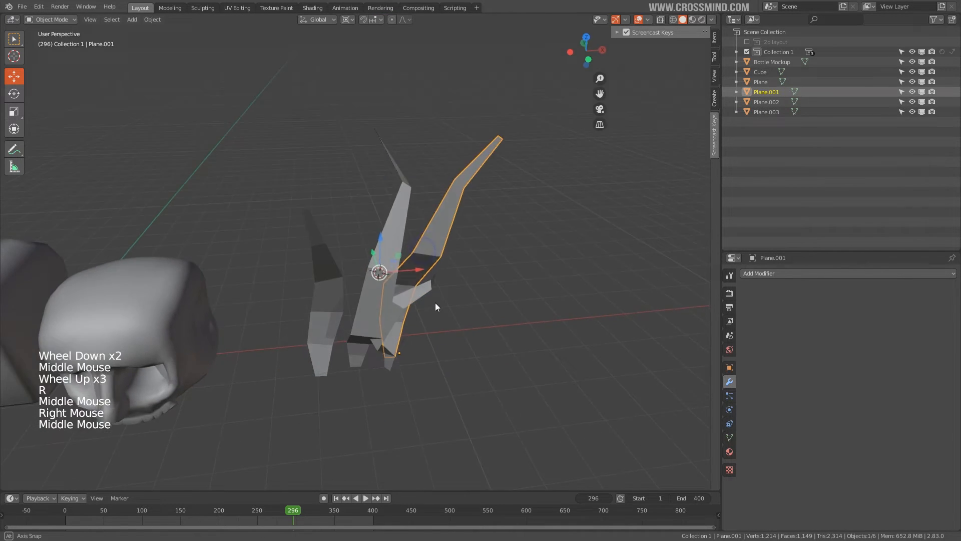
{"action": "key", "text": "r"}
{"action": "mouse_move", "coordinate": [434, 303]}
{"action": "middle_mouse_down"}
{"action": "mouse_move", "coordinate": [434, 280]}
{"action": "mouse_move", "coordinate": [433, 290]}
{"action": "middle_mouse_up"}
{"action": "left_click", "coordinate": [435, 267]}
{"action": "key", "text": "g"}
{"action": "left_click", "coordinate": [384, 296]}
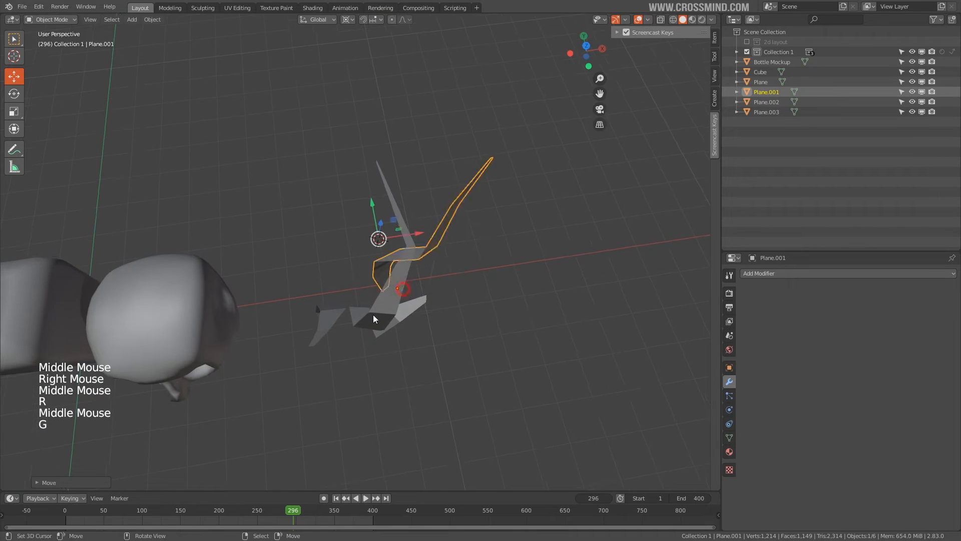
Move the blade Plane.002 out of the cluster, rotate it about the global Z axis, and reposition it
{"action": "right_click", "coordinate": [373, 315]}
{"action": "key", "text": "g"}
{"action": "left_click", "coordinate": [354, 349]}
{"action": "key", "text": "r"}
{"action": "key", "text": "z"}
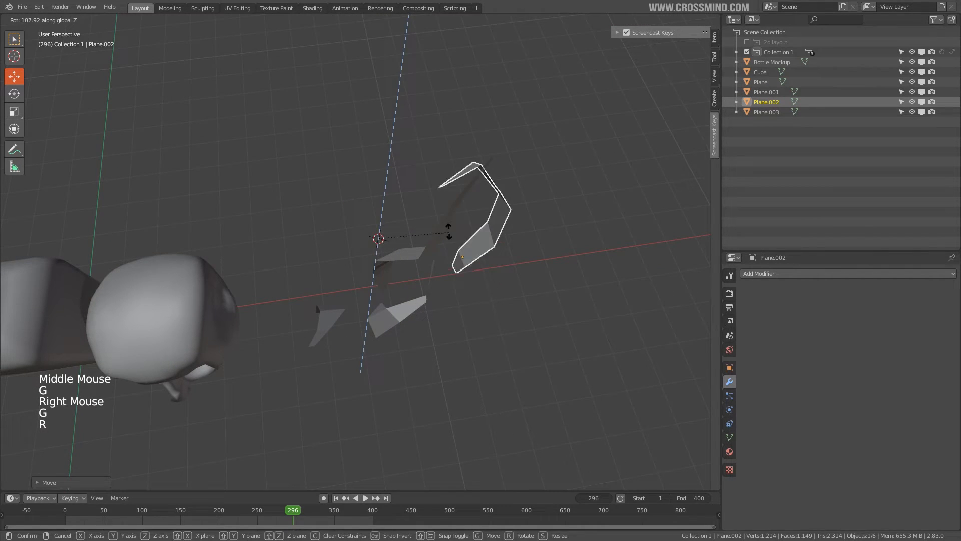
{"action": "left_click", "coordinate": [445, 210]}
{"action": "key", "text": "g"}
{"action": "left_click", "coordinate": [272, 410]}
In top view, move and rotate the blade Plane.002 so it sits beside the other blades with its tip facing forward
{"action": "key", "text": "KP_7"}
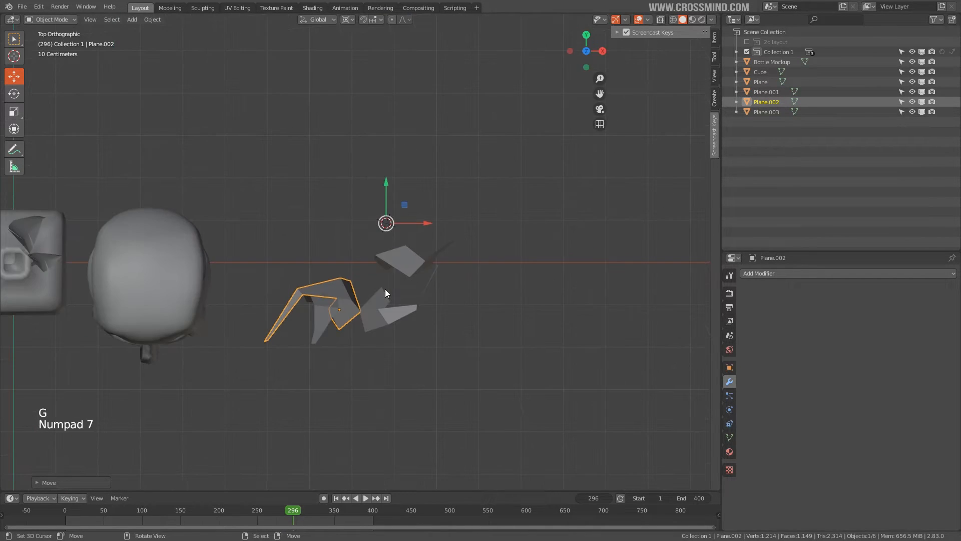
{"action": "scroll", "coordinate": [386, 290], "scroll_direction": "up", "scroll_amount": 2}
{"action": "middle_click_drag", "start_coordinate": [386, 289], "coordinate": [402, 226], "text": "shift"}
{"action": "key", "text": "g"}
{"action": "key", "text": "r"}
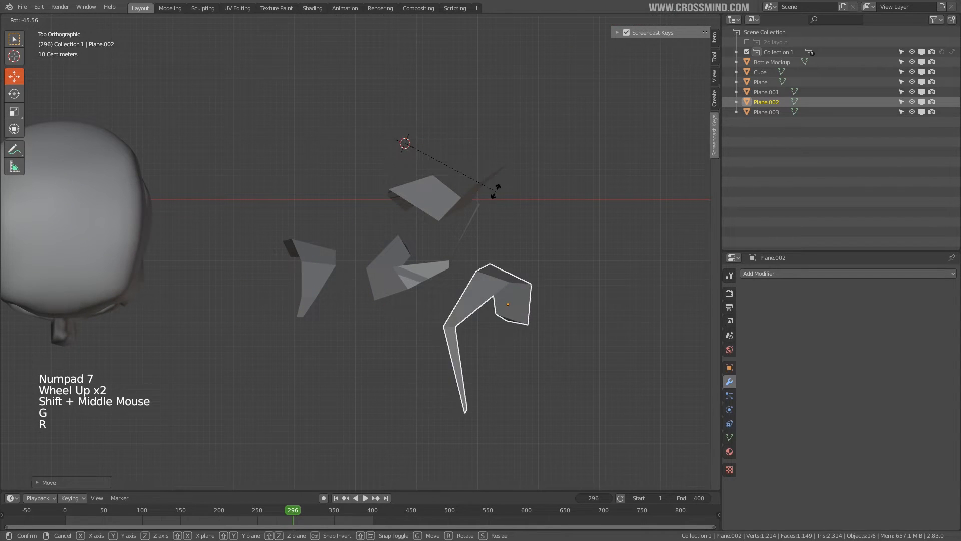
{"action": "left_click", "coordinate": [472, 263]}
{"action": "scroll", "coordinate": [474, 263], "scroll_direction": "down", "scroll_amount": 1}
{"action": "key", "text": "g"}
{"action": "left_click", "coordinate": [451, 266]}
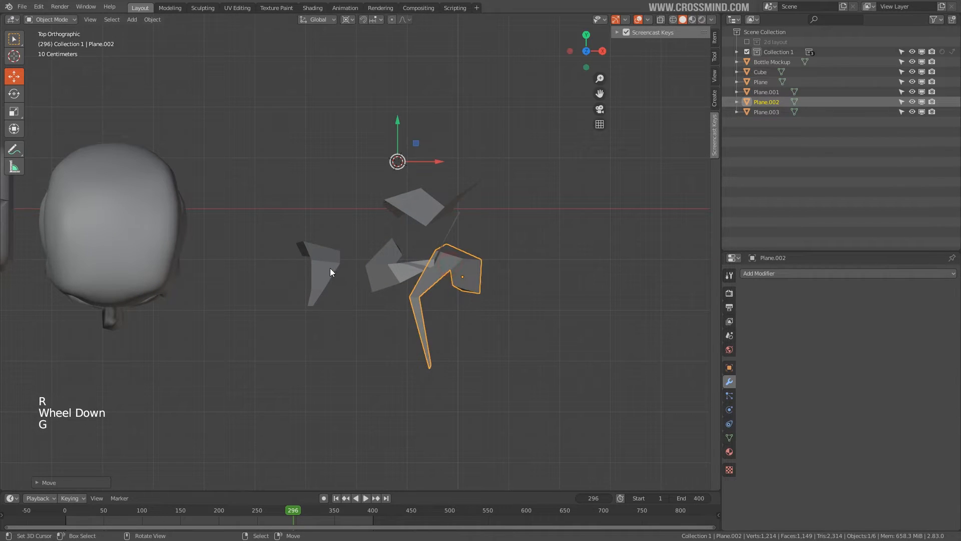
Move the isolated blade nearest the skull closer to the other blades in top view
{"action": "right_click", "coordinate": [330, 269]}
{"action": "key", "text": "g"}
{"action": "left_click", "coordinate": [346, 269]}
Select all four blades, duplicate them, and rotate and move the copies away from the originals
{"action": "right_click", "coordinate": [386, 264], "text": "shift"}
{"action": "right_click", "coordinate": [419, 209], "text": "shift"}
{"action": "right_click", "coordinate": [446, 280], "text": "shift"}
{"action": "key", "text": "shift+d"}
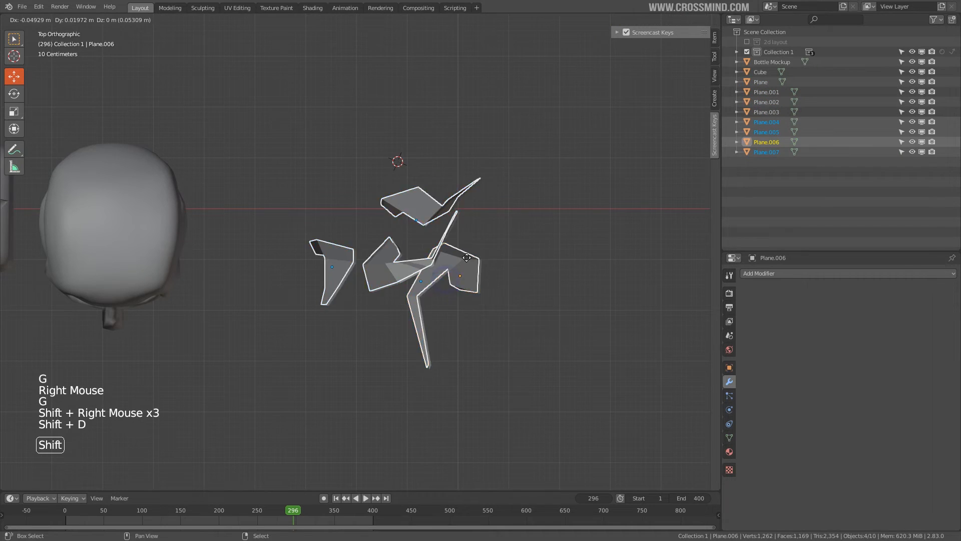
{"action": "key", "text": "r"}
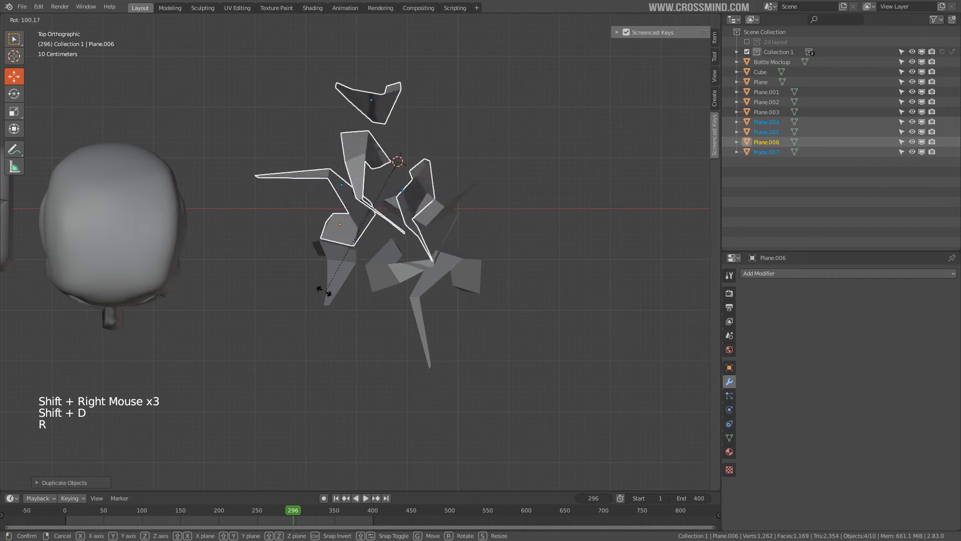
{"action": "key", "text": "g"}
{"action": "left_click", "coordinate": [516, 193]}
Rotate the duplicated blades, scale them to about 0.52, move them beside the originals, and adjust their size again
{"action": "key", "text": "r"}
{"action": "left_click", "coordinate": [467, 275]}
{"action": "key", "text": "s"}
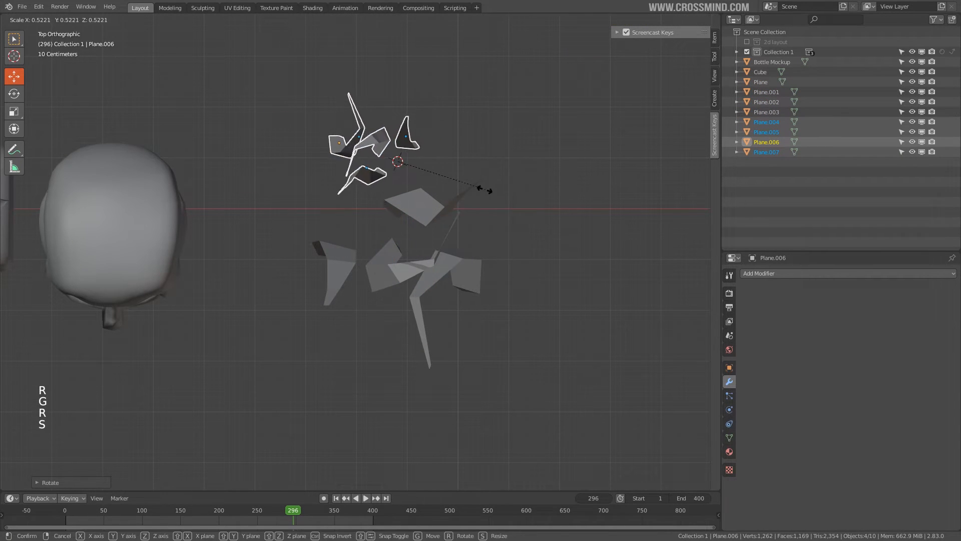
{"action": "left_click", "coordinate": [484, 190]}
{"action": "key", "text": "g"}
{"action": "left_click", "coordinate": [457, 239]}
{"action": "key", "text": "s"}
{"action": "left_click", "coordinate": [489, 243]}
From a perspective view, move the blade Plane.002 closer to the rest of the cluster
{"action": "middle_click_drag", "start_coordinate": [476, 251], "coordinate": [502, 161]}
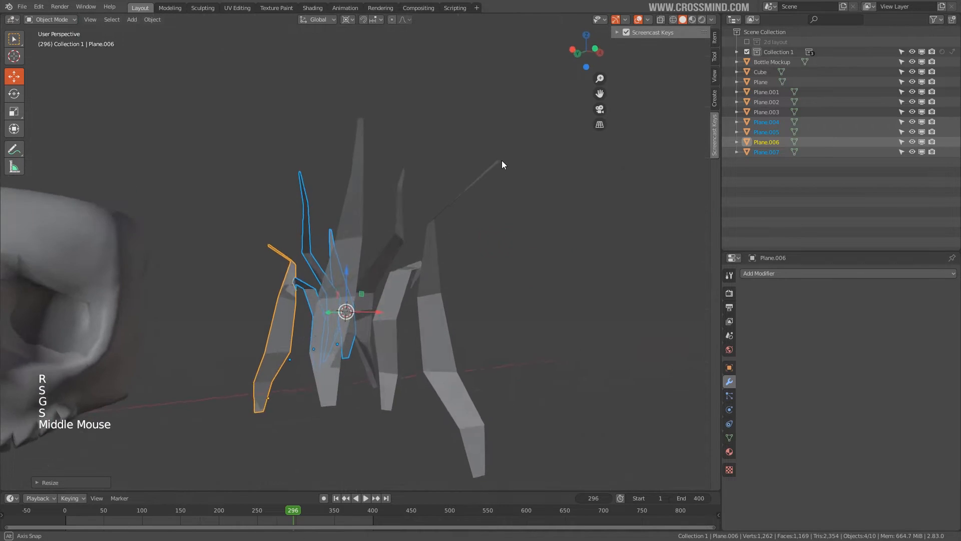
{"action": "scroll", "coordinate": [404, 309], "scroll_direction": "down", "scroll_amount": 2}
{"action": "middle_click_drag", "start_coordinate": [405, 308], "coordinate": [414, 332]}
{"action": "right_click", "coordinate": [413, 331]}
{"action": "key", "text": "g"}
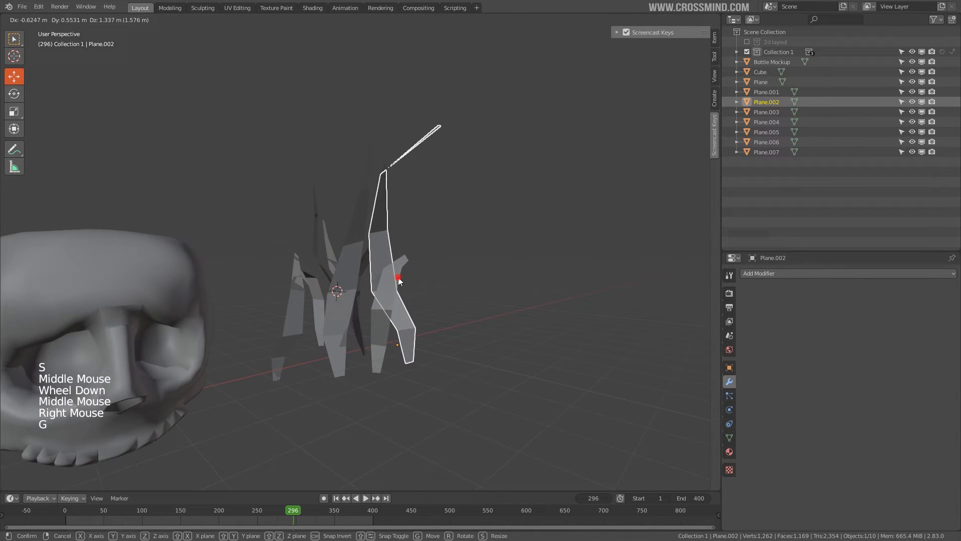
{"action": "left_click", "coordinate": [400, 281]}
Select all eight blades and join them into a single object
{"action": "middle_click_drag", "start_coordinate": [400, 282], "coordinate": [424, 273]}
{"action": "scroll", "coordinate": [394, 276], "scroll_direction": "down", "scroll_amount": 1}
{"action": "right_click", "coordinate": [435, 180]}
{"action": "key", "text": "b"}
{"action": "left_click_drag", "start_coordinate": [489, 149], "coordinate": [309, 323]}
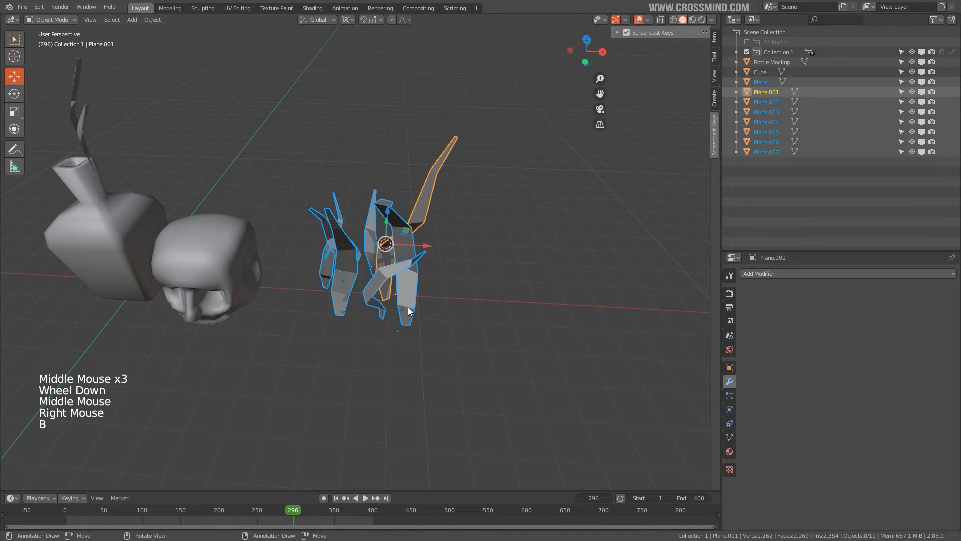
{"action": "middle_click_drag", "start_coordinate": [409, 310], "coordinate": [408, 335]}
{"action": "key", "text": "ctrl+j"}
Apply smooth shading to the joined blades
{"action": "scroll", "coordinate": [386, 292], "scroll_direction": "up", "scroll_amount": 3}
{"action": "middle_click_drag", "start_coordinate": [385, 291], "coordinate": [682, 259]}
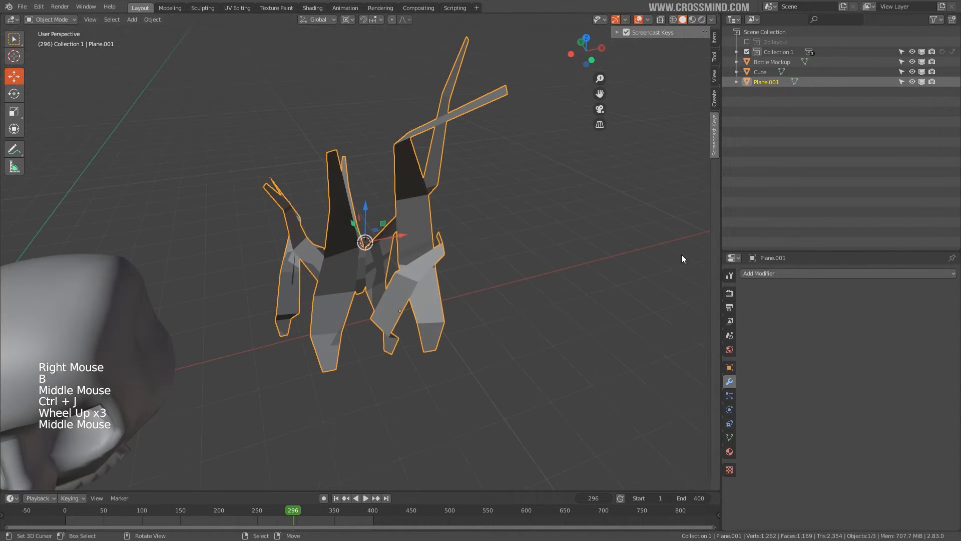
{"action": "scroll", "coordinate": [486, 279], "scroll_direction": "down", "scroll_amount": 1}
{"action": "middle_click_drag", "start_coordinate": [487, 279], "coordinate": [486, 284]}
{"action": "left_click", "coordinate": [473, 284]}
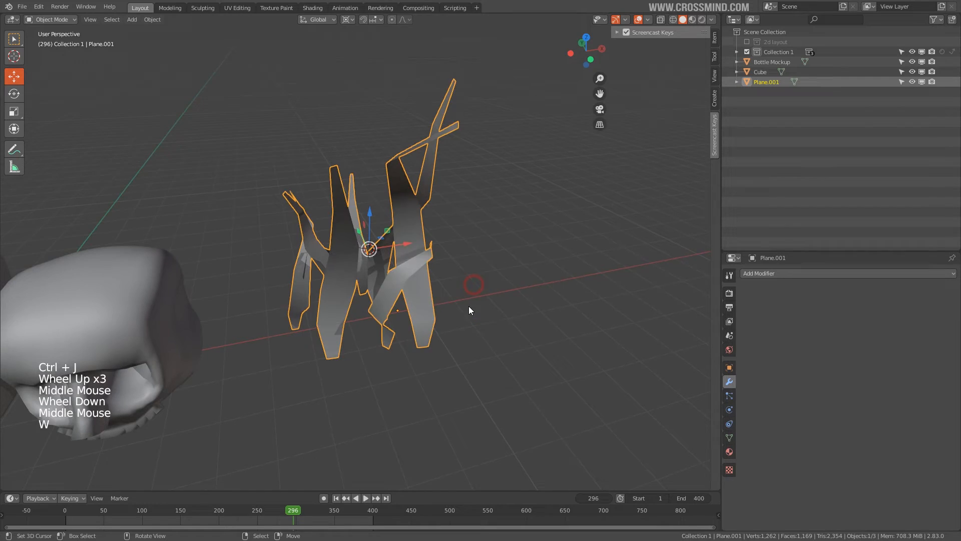
{"action": "middle_click_drag", "start_coordinate": [468, 305], "coordinate": [467, 278]}
{"action": "scroll", "coordinate": [467, 277], "scroll_direction": "down", "scroll_amount": 2}
Add a Solidify modifier to the joined blades and save the file
{"action": "left_click", "coordinate": [783, 274]}
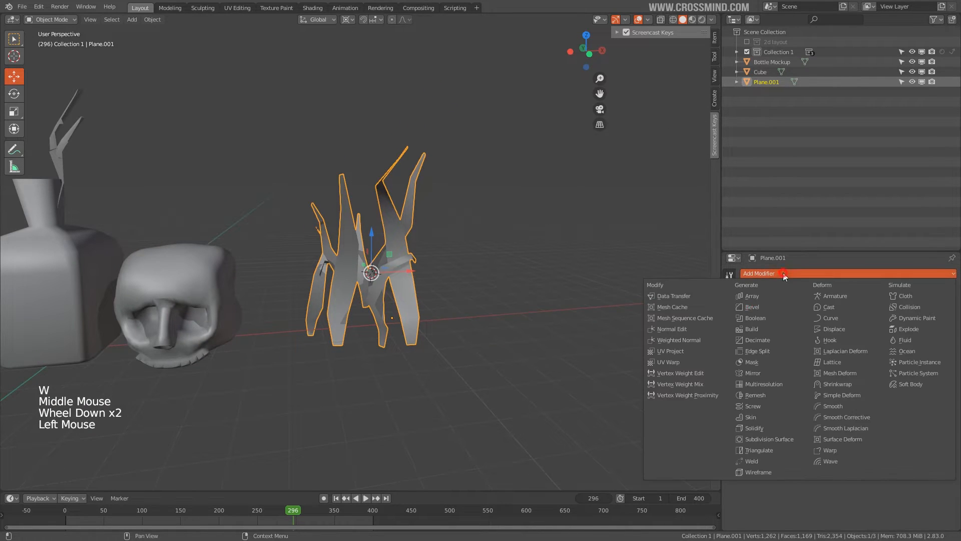
{"action": "left_click", "coordinate": [765, 430]}
{"action": "middle_click_drag", "start_coordinate": [555, 314], "coordinate": [345, 296]}
{"action": "right_click", "coordinate": [539, 323]}
{"action": "scroll", "coordinate": [539, 323], "scroll_direction": "down", "scroll_amount": 2}
{"action": "key", "text": "ctrl+s"}
Move the joined blades closer to the skull and save the file
{"action": "right_click", "coordinate": [468, 294]}
{"action": "key", "text": "g"}
{"action": "left_click", "coordinate": [436, 287]}
{"action": "middle_click_drag", "start_coordinate": [497, 286], "coordinate": [485, 271]}
{"action": "key", "text": "ctrl+s"}
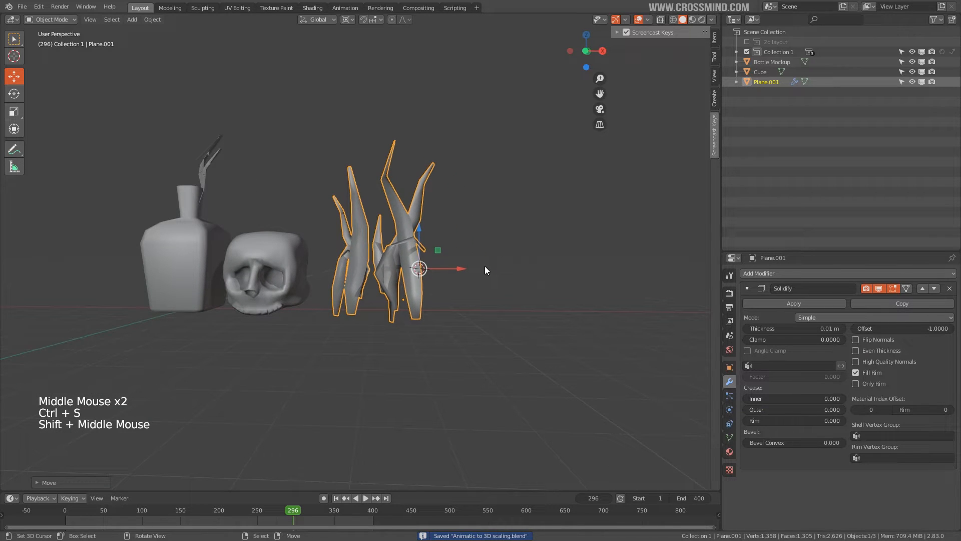
In front view, place the 3D cursor beyond the blades, add a cube there, and scale it to about 1.58
{"action": "key", "text": "KP_1"}
{"action": "middle_click_drag", "start_coordinate": [485, 266], "coordinate": [431, 262], "text": "shift"}
{"action": "scroll", "coordinate": [431, 262], "scroll_direction": "up", "scroll_amount": 2}
{"action": "left_click", "coordinate": [446, 258]}
{"action": "key", "text": "shift+a"}
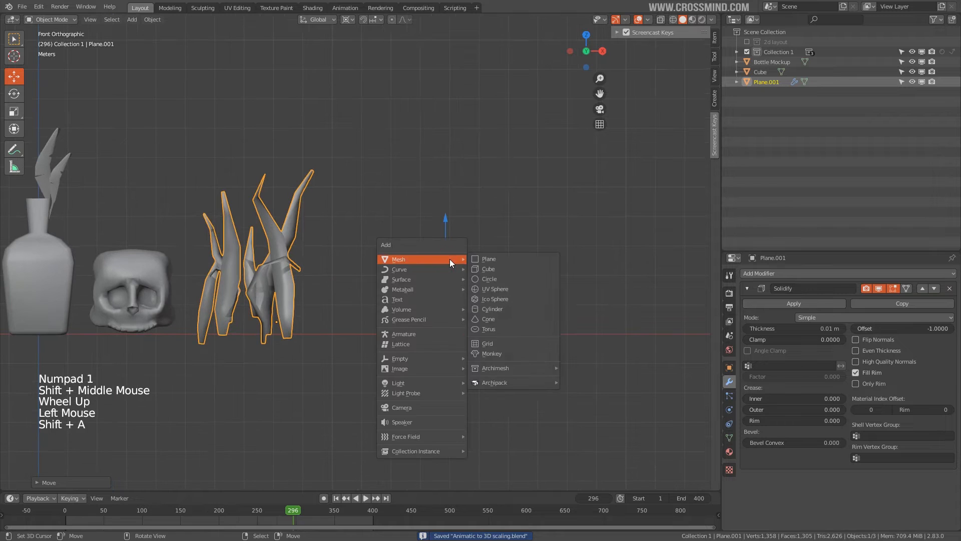
{"action": "left_click", "coordinate": [493, 269]}
{"action": "key", "text": "s"}
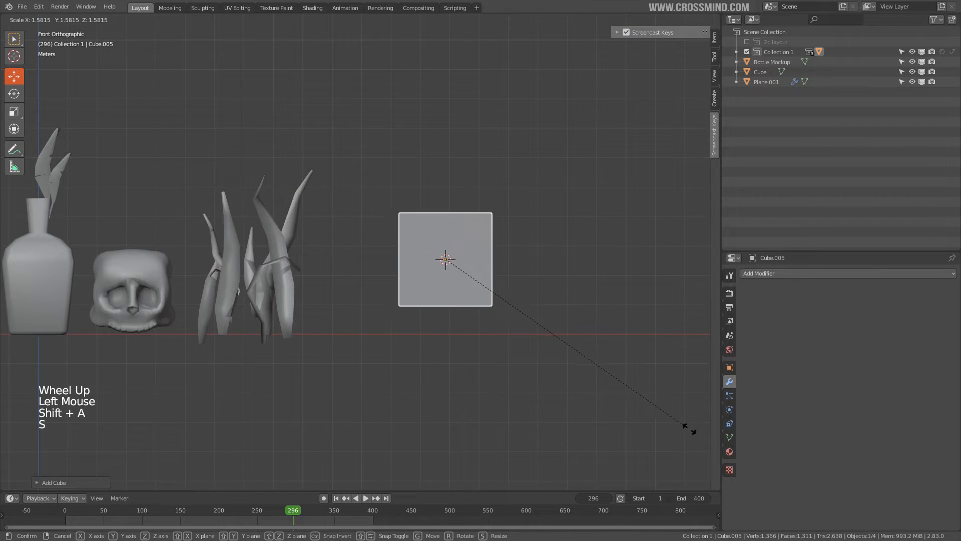
{"action": "left_click", "coordinate": [689, 428]}
Search the add-ons in the preferences for "cell" and make sure Object: Cell Fracture is enabled
{"action": "middle_click_drag", "start_coordinate": [391, 281], "coordinate": [505, 321]}
{"action": "scroll", "coordinate": [470, 329], "scroll_direction": "up", "scroll_amount": 1}
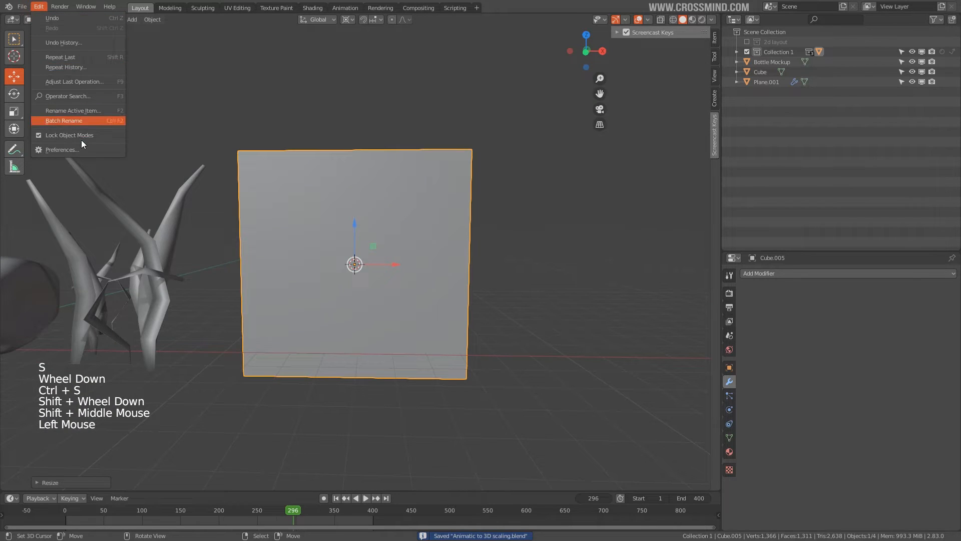
{"action": "left_click", "coordinate": [80, 149]}
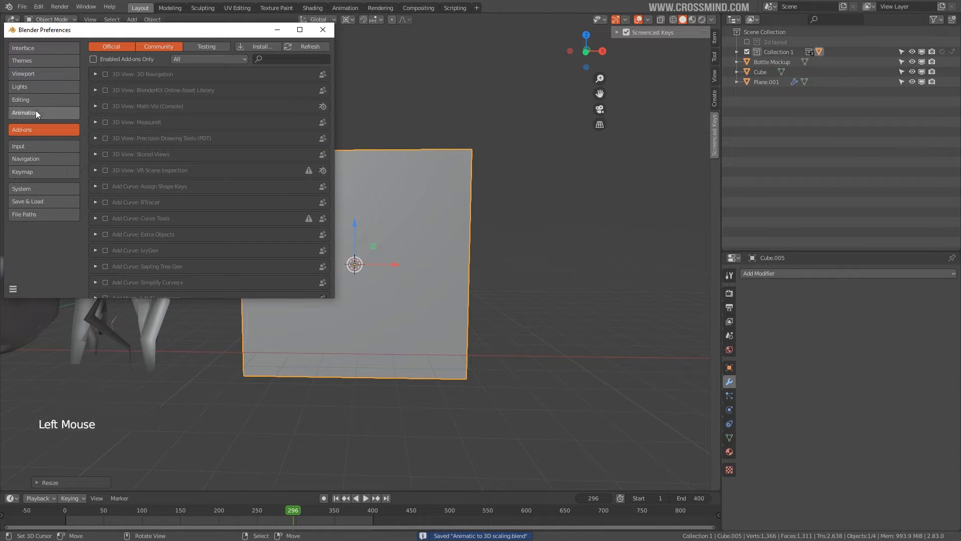
{"action": "left_click", "coordinate": [269, 58]}
{"action": "type", "text": "cell"}
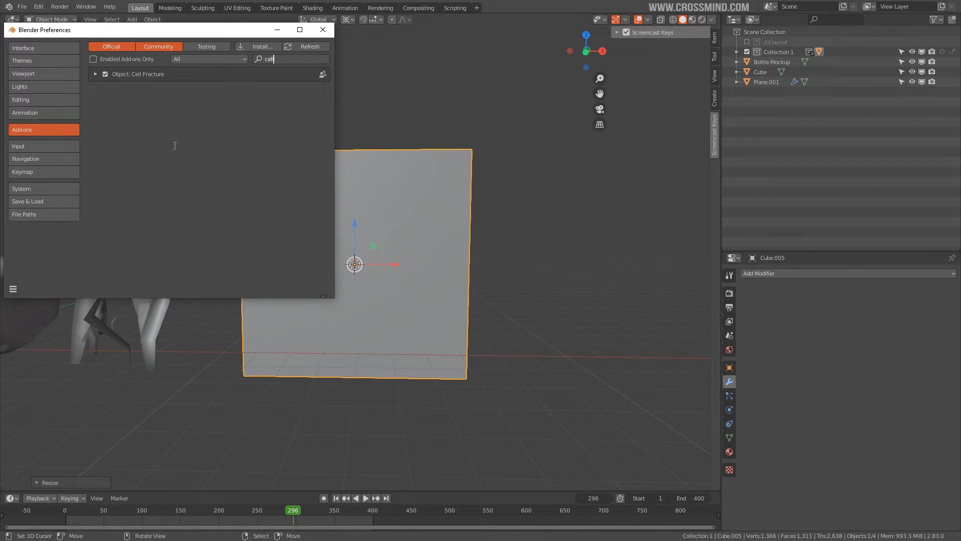
{"action": "left_click", "coordinate": [104, 70]}
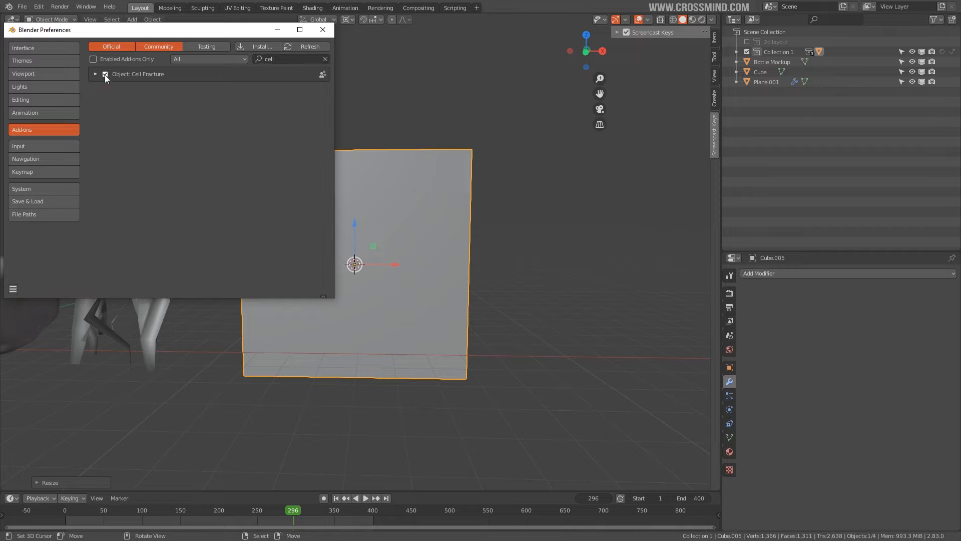
{"action": "left_click", "coordinate": [323, 29]}
Run Cell Fracture on the slab with Own Particles as the point source and a source limit of 100
{"action": "middle_click_drag", "start_coordinate": [407, 205], "coordinate": [429, 240]}
{"action": "middle_click_drag", "start_coordinate": [429, 240], "coordinate": [310, 195]}
{"action": "scroll", "coordinate": [413, 236], "scroll_direction": "down", "scroll_amount": 1}
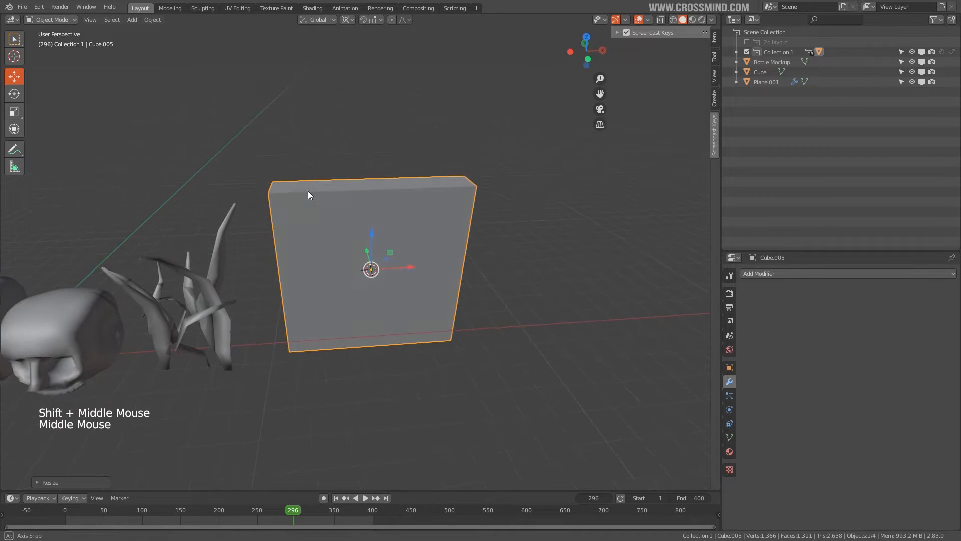
{"action": "left_click", "coordinate": [152, 19]}
{"action": "mouse_move", "coordinate": [203, 270]}
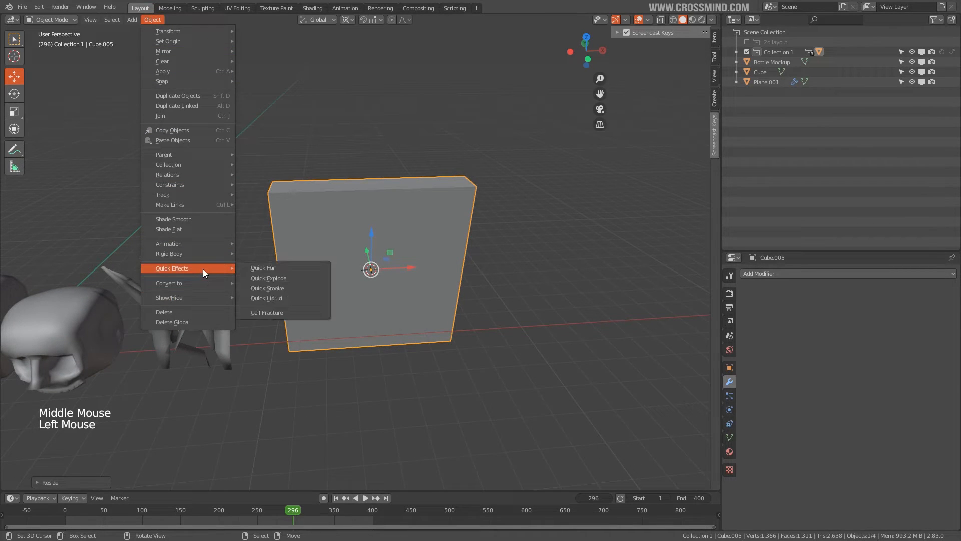
{"action": "left_click", "coordinate": [263, 312]}
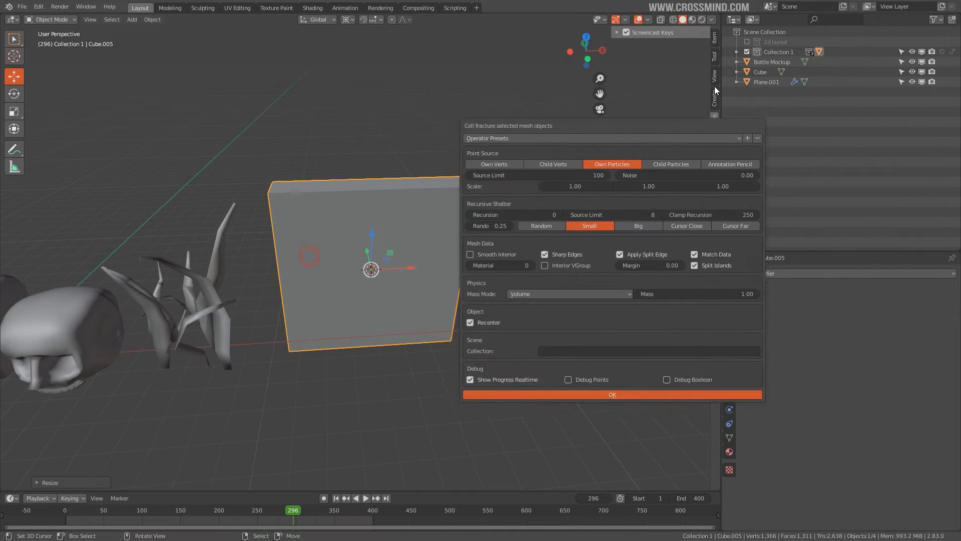
{"action": "left_click", "coordinate": [711, 349]}
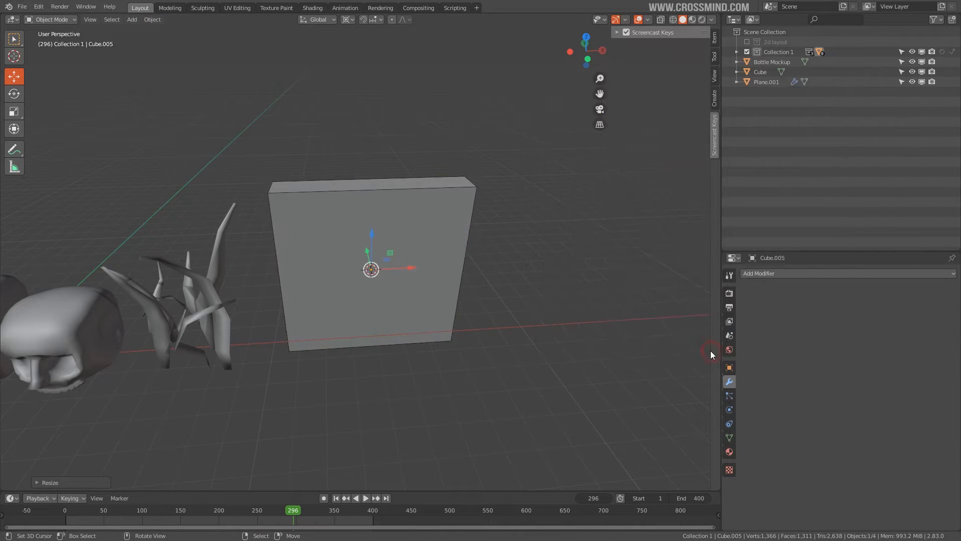
Switch to wireframe display and try pulling two fracture pieces away from the slab to inspect the split
{"action": "middle_click_drag", "start_coordinate": [518, 331], "coordinate": [442, 208]}
{"action": "right_click", "coordinate": [442, 209]}
{"action": "key", "text": "g"}
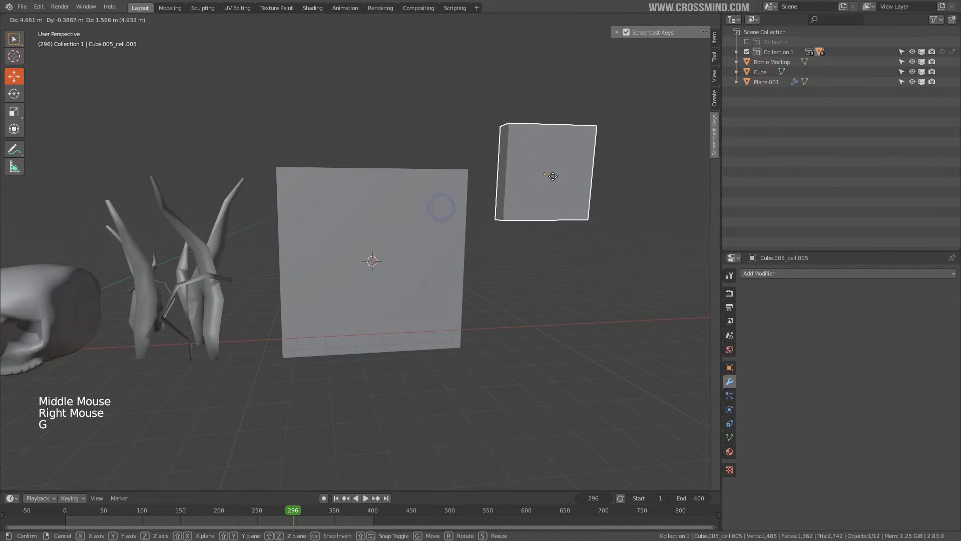
{"action": "right_click", "coordinate": [553, 177]}
{"action": "key", "text": "z"}
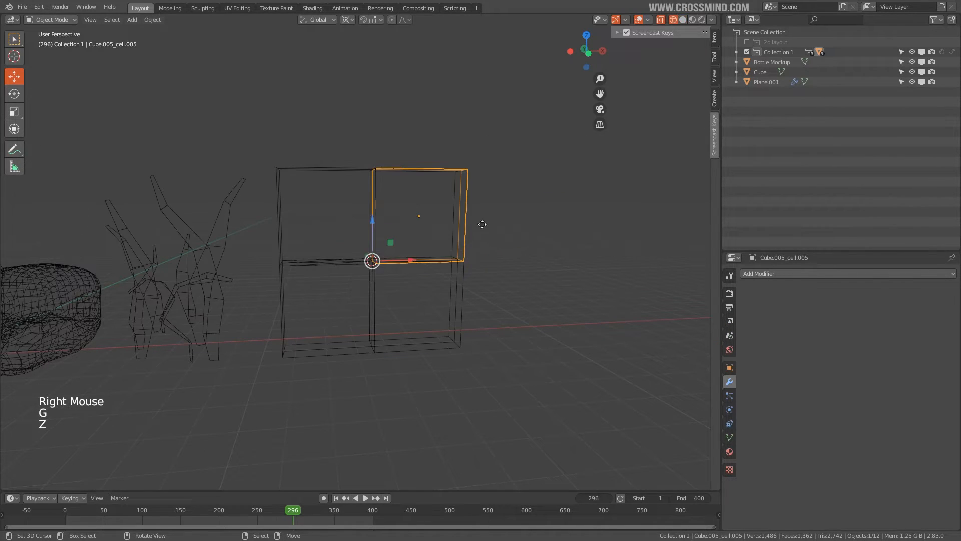
{"action": "key", "text": "g"}
{"action": "right_click", "coordinate": [451, 264]}
{"action": "key", "text": "g"}
{"action": "right_click", "coordinate": [548, 272]}
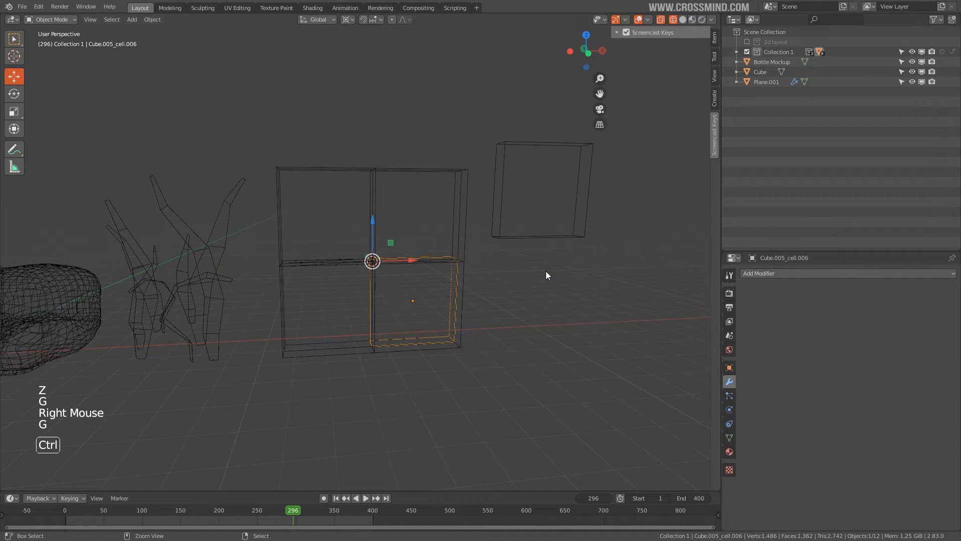
Undo the fragment moves and the cell fracture, going back to the single slab
{"action": "key", "text": "ctrl+z"}
{"action": "key", "text": "ctrl+z"}
{"action": "key", "text": "ctrl+z"}
{"action": "middle_click_drag", "start_coordinate": [524, 290], "coordinate": [386, 235]}
{"action": "key", "text": "ctrl+z"}
{"action": "left_click", "coordinate": [152, 19]}
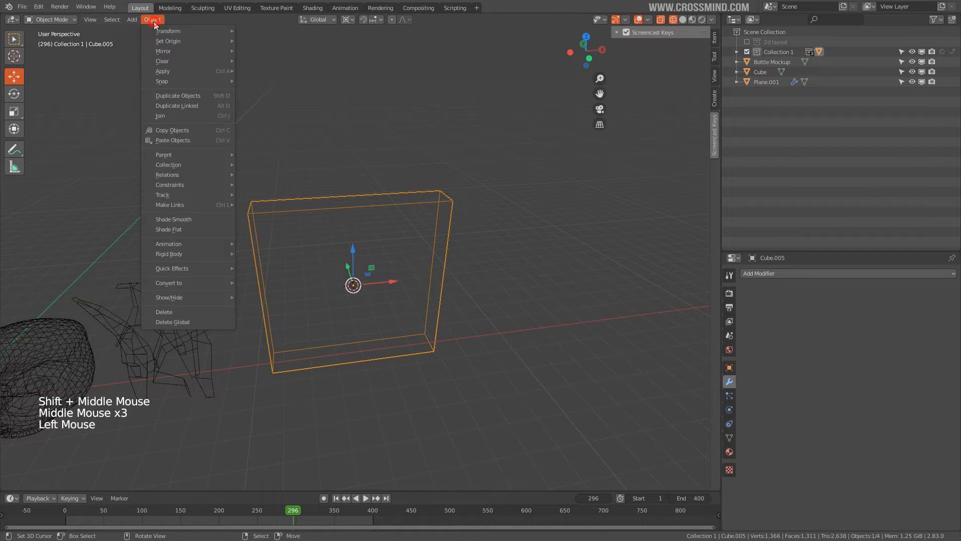
{"action": "mouse_move", "coordinate": [203, 268]}
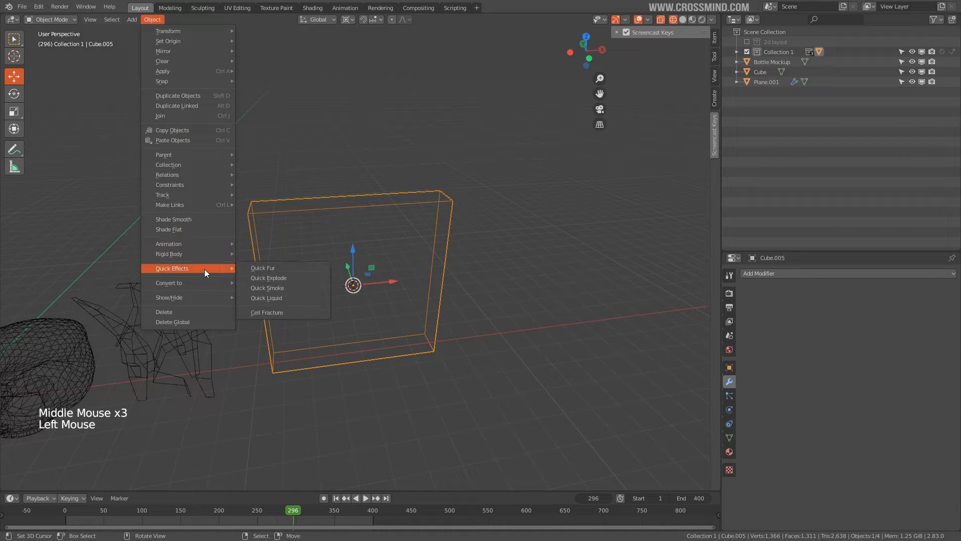
{"action": "left_click", "coordinate": [282, 313]}
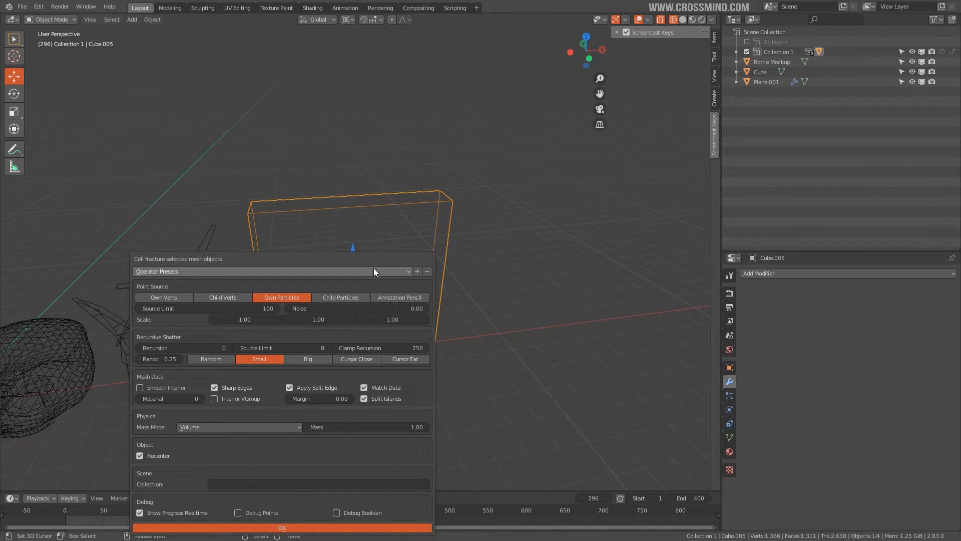
{"action": "left_click_drag", "start_coordinate": [372, 271], "coordinate": [796, 135]}
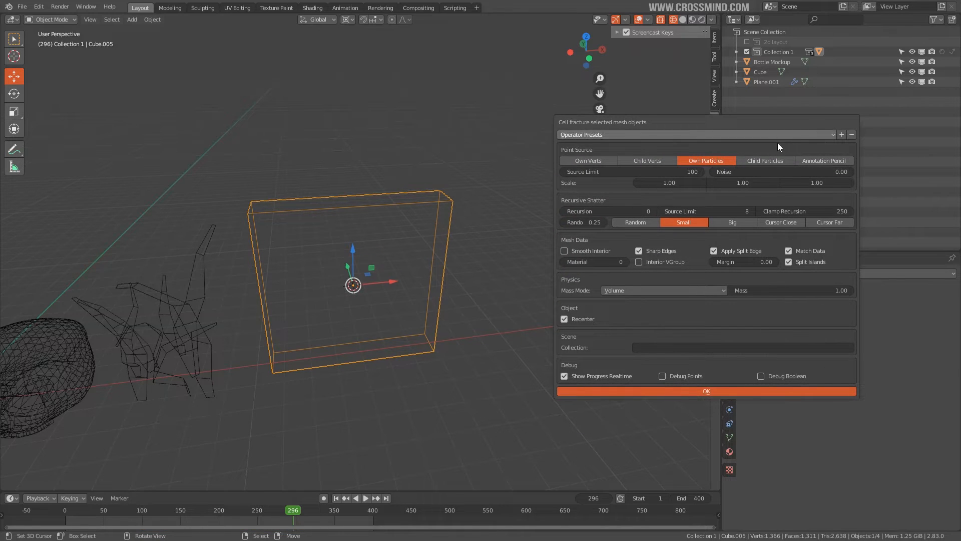
{"action": "left_click_drag", "start_coordinate": [724, 120], "coordinate": [680, 137]}
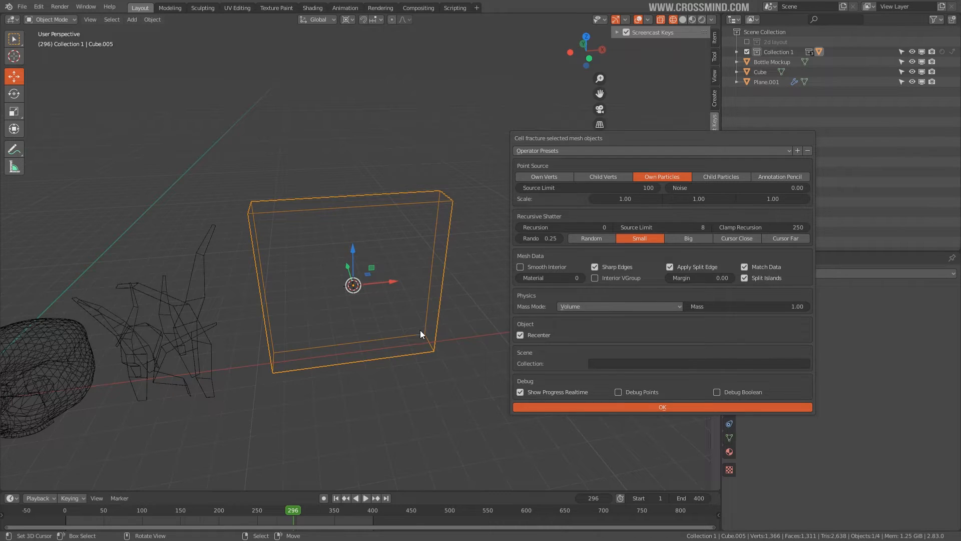
Scale the slab along the global Y axis by about 4, and again by about 1.3, to form a thick block
{"action": "mouse_move", "coordinate": [446, 304]}
{"action": "middle_mouse_down"}
{"action": "mouse_move", "coordinate": [420, 318]}
{"action": "mouse_move", "coordinate": [448, 320]}
{"action": "middle_mouse_up"}
{"action": "key", "text": "s"}
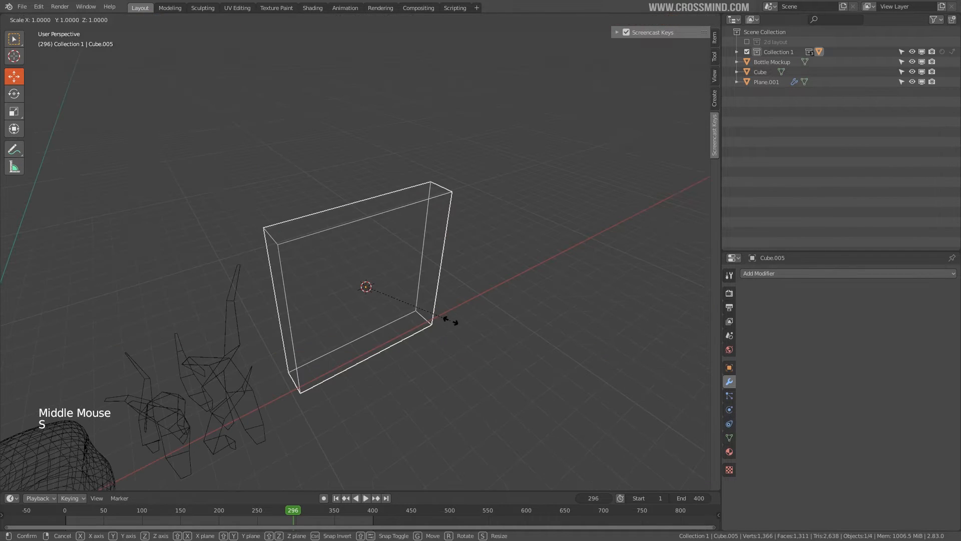
{"action": "key", "text": "y"}
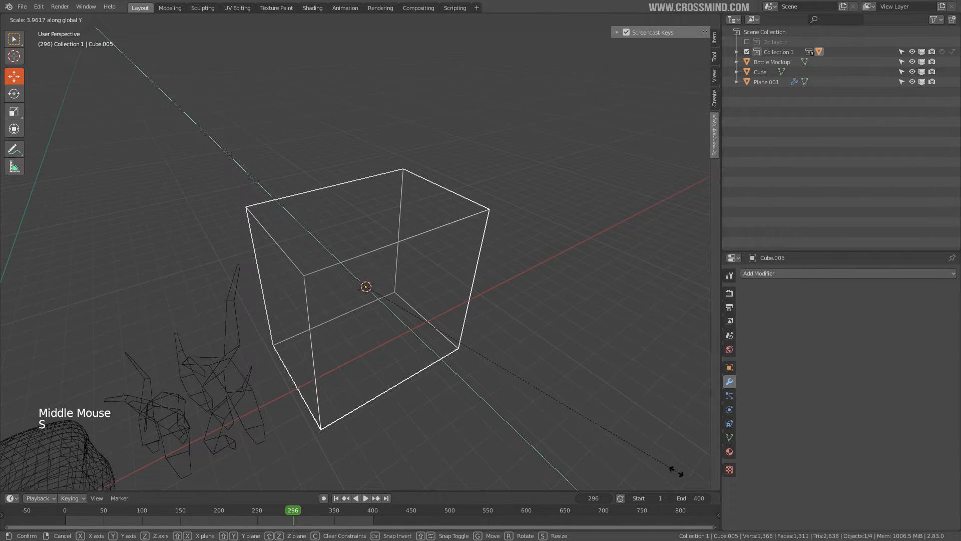
{"action": "left_click", "coordinate": [676, 470]}
{"action": "key", "text": "s"}
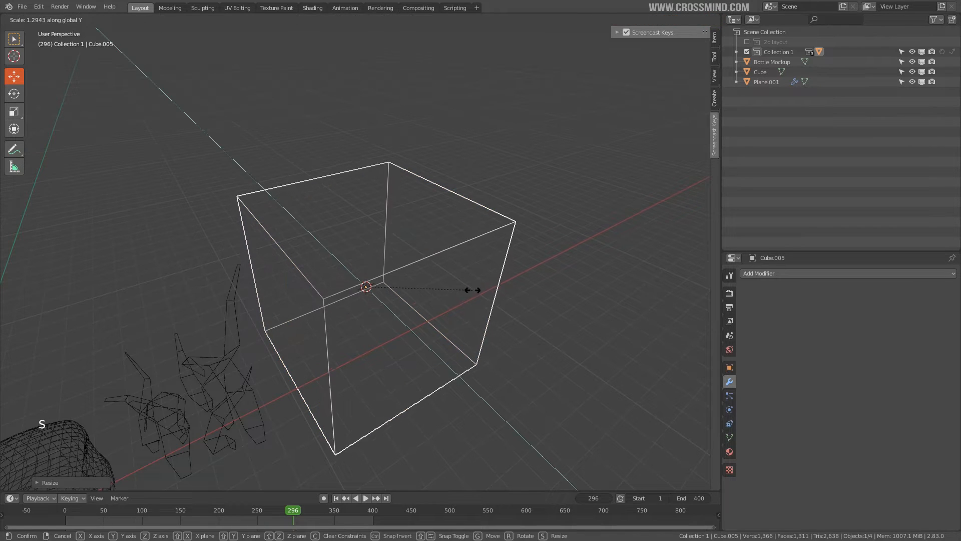
{"action": "left_click", "coordinate": [479, 293]}
{"action": "middle_click_drag", "start_coordinate": [479, 292], "coordinate": [485, 256]}
Bring up Cell Fracture for the thick block and set the point source limit to 500 and noise to 1.00
{"action": "left_click", "coordinate": [152, 19]}
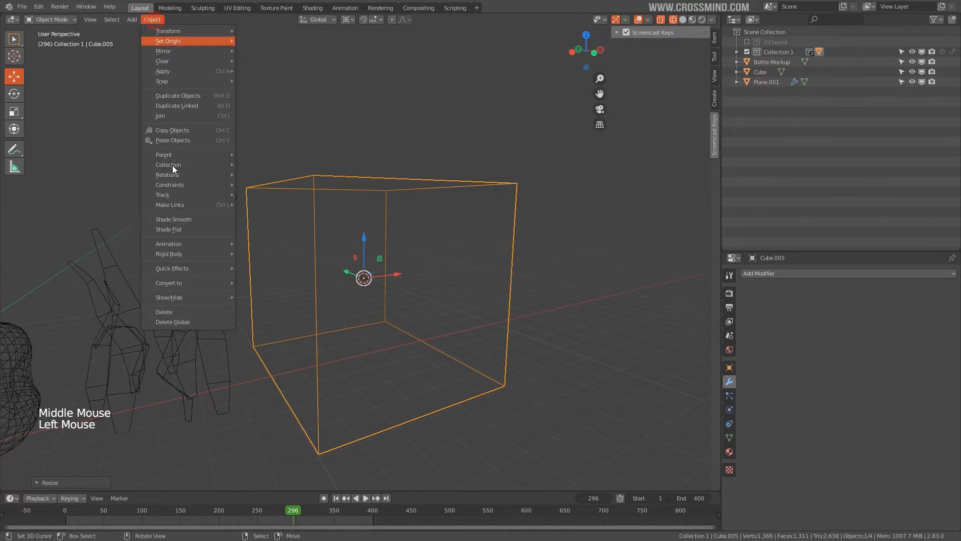
{"action": "left_click", "coordinate": [284, 315]}
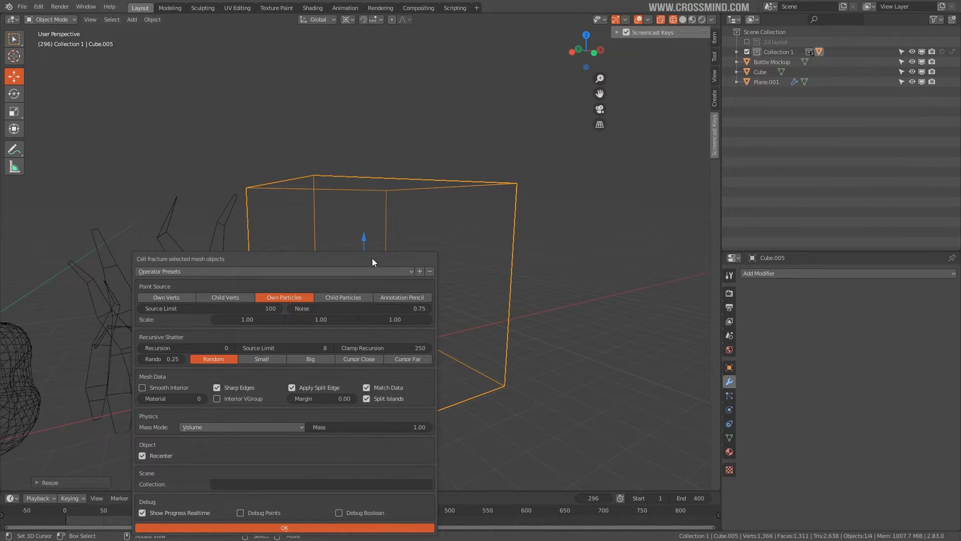
{"action": "left_click_drag", "start_coordinate": [372, 257], "coordinate": [784, 105]}
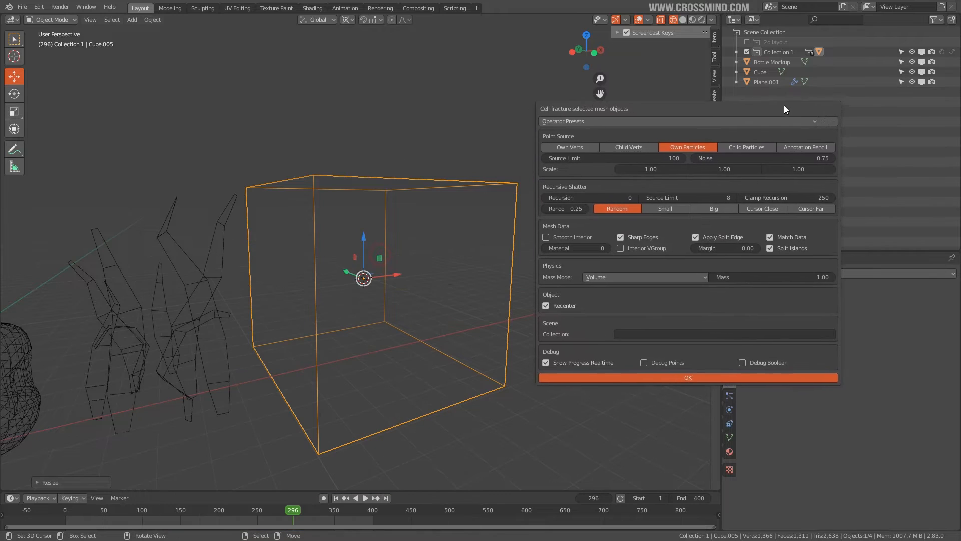
{"action": "left_click", "coordinate": [670, 155]}
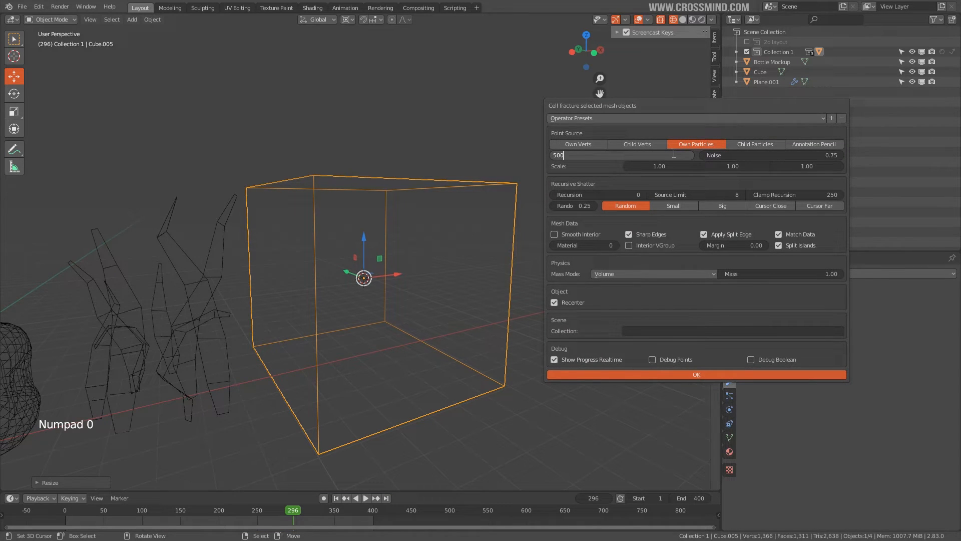
{"action": "left_click", "coordinate": [818, 151]}
{"action": "left_click_drag", "start_coordinate": [818, 152], "coordinate": [857, 152]}
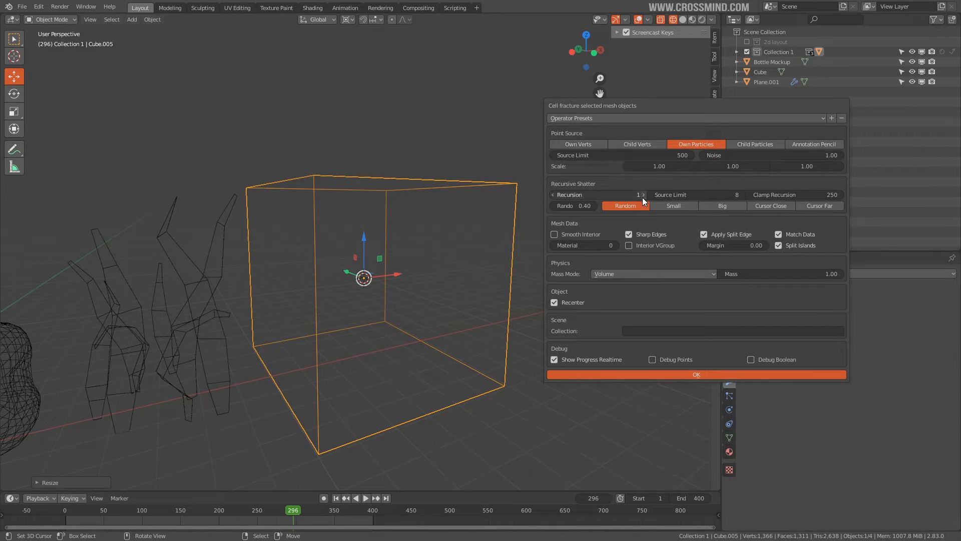
Set recursive shatter to recursion 2, source limit 15, randomness 0.40 and Random, and run the fracture
{"action": "left_click", "coordinate": [696, 197]}
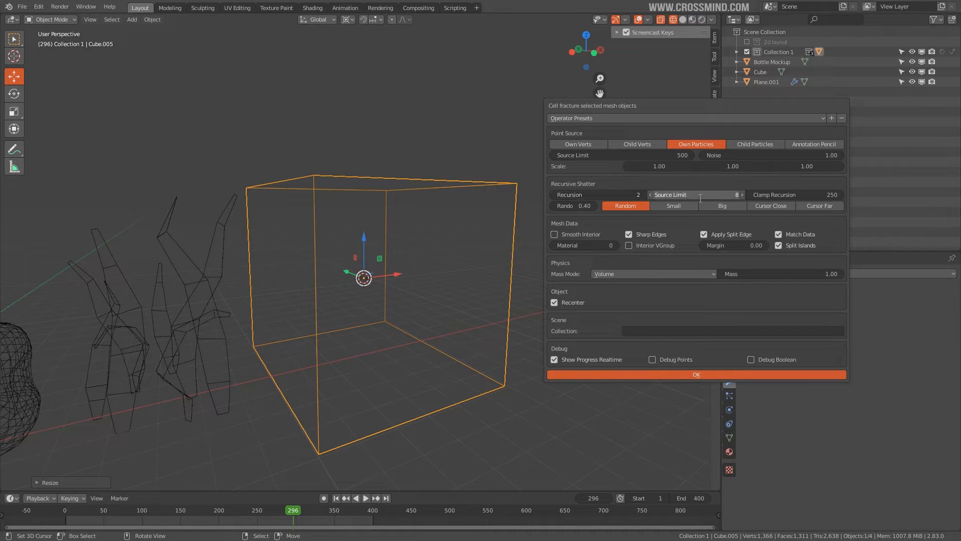
{"action": "type", "text": "15"}
{"action": "key", "text": "Return"}
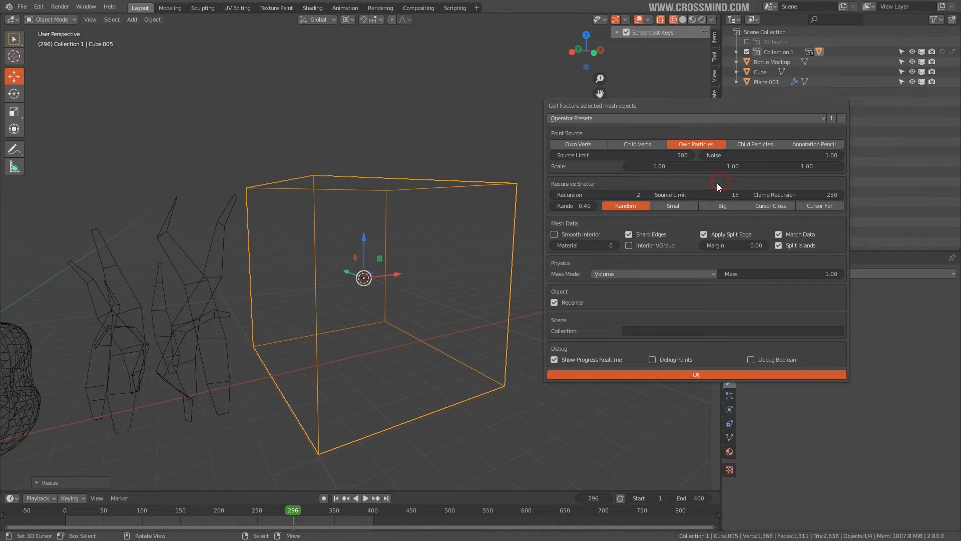
{"action": "left_click", "coordinate": [683, 373]}
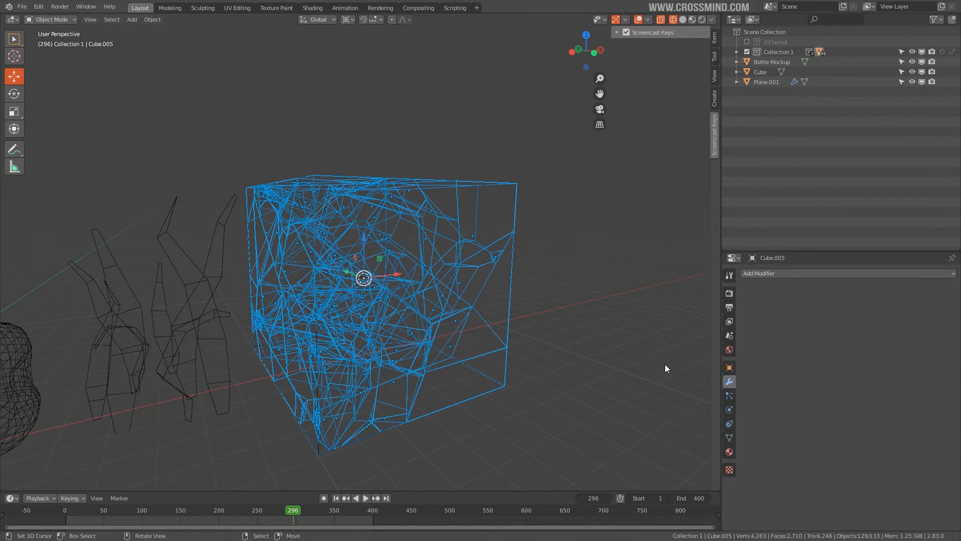
Pull the original unfractured block out of the fragments and delete it
{"action": "middle_click_drag", "start_coordinate": [517, 336], "coordinate": [481, 362]}
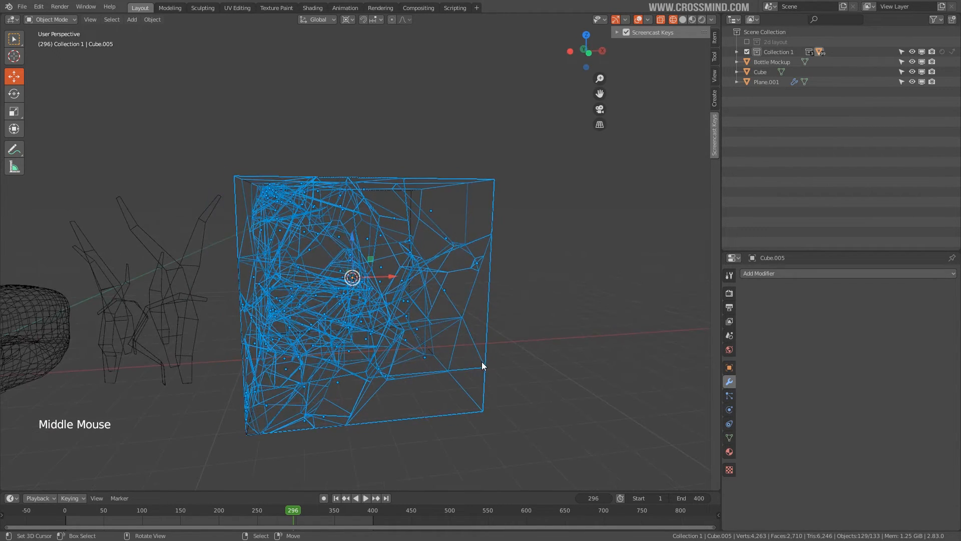
{"action": "right_click", "coordinate": [481, 361]}
{"action": "right_click", "coordinate": [484, 351]}
{"action": "right_click", "coordinate": [487, 342]}
{"action": "key", "text": "g"}
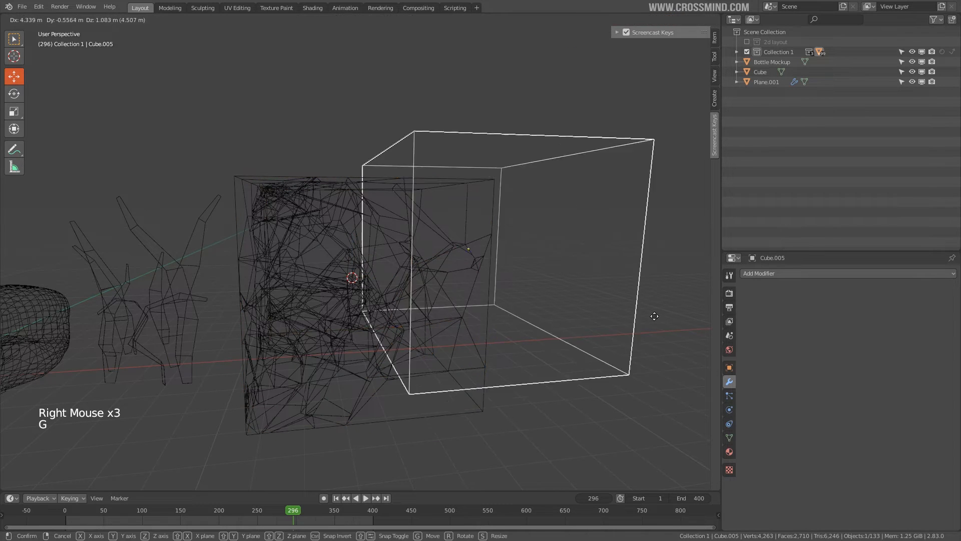
{"action": "left_click", "coordinate": [610, 341]}
{"action": "key", "text": "Delete"}
{"action": "scroll", "coordinate": [487, 325], "scroll_direction": "down", "scroll_amount": 2}
{"action": "middle_click_drag", "start_coordinate": [381, 285], "coordinate": [367, 279]}
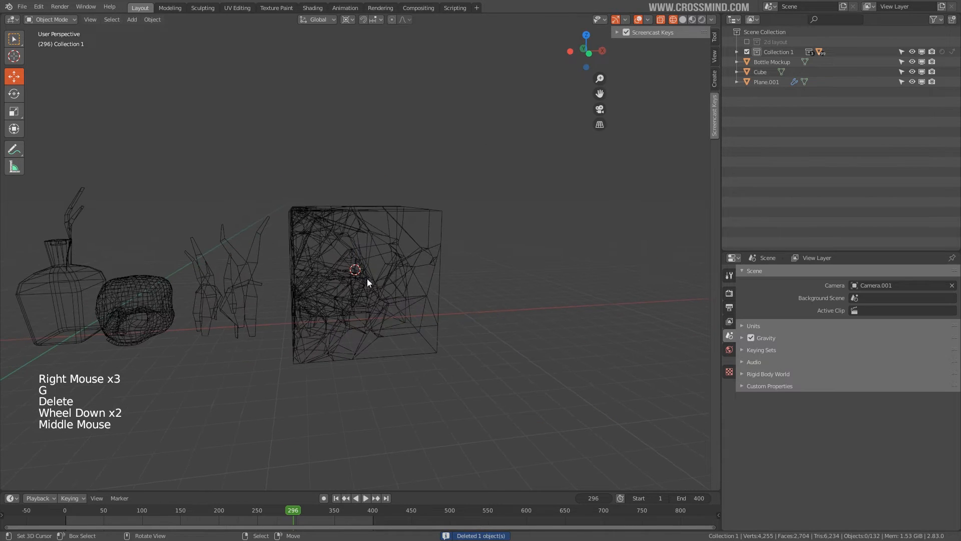
Try duplicating a small inner fragment and placing the copy beside the fractured block
{"action": "right_click", "coordinate": [368, 278]}
{"action": "key", "text": "b"}
{"action": "left_click_drag", "start_coordinate": [478, 143], "coordinate": [286, 395]}
{"action": "mouse_move", "coordinate": [286, 395]}
{"action": "middle_mouse_down"}
{"action": "mouse_move", "coordinate": [346, 300]}
{"action": "mouse_move", "coordinate": [323, 285]}
{"action": "middle_mouse_up"}
{"action": "scroll", "coordinate": [351, 283], "scroll_direction": "up", "scroll_amount": 1}
{"action": "right_click", "coordinate": [354, 287]}
{"action": "right_click", "coordinate": [323, 284]}
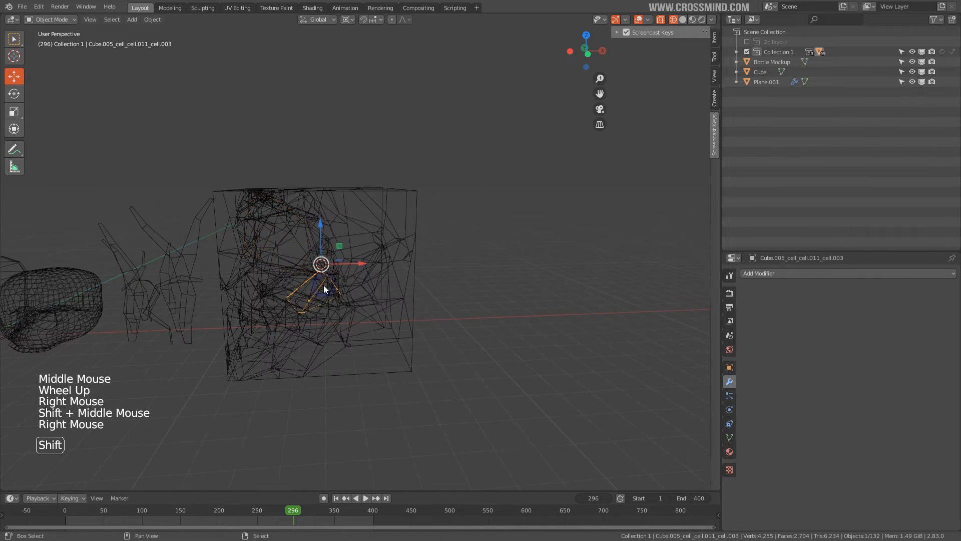
{"action": "key", "text": "shift+d"}
{"action": "left_click", "coordinate": [536, 285]}
Check the copied fragment in solid shading, return to wireframe and undo the duplication
{"action": "key", "text": "z"}
{"action": "left_click", "coordinate": [597, 285]}
{"action": "mouse_move", "coordinate": [597, 285]}
{"action": "middle_mouse_down"}
{"action": "mouse_move", "coordinate": [579, 322]}
{"action": "mouse_move", "coordinate": [585, 251]}
{"action": "mouse_move", "coordinate": [502, 263]}
{"action": "mouse_move", "coordinate": [545, 268]}
{"action": "mouse_move", "coordinate": [530, 270]}
{"action": "middle_mouse_up"}
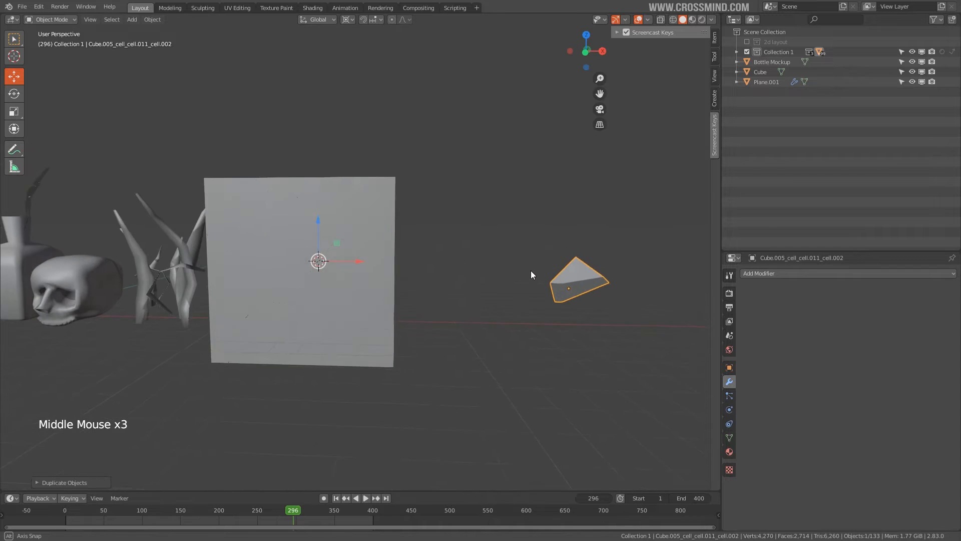
{"action": "key", "text": "z"}
{"action": "left_click", "coordinate": [458, 277]}
{"action": "key", "text": "ctrl+z"}
Duplicate the large rounded fragment from the block's upper area and place the copy beside the block
{"action": "middle_click_drag", "start_coordinate": [450, 281], "coordinate": [302, 244]}
{"action": "right_click", "coordinate": [294, 253]}
{"action": "right_click", "coordinate": [296, 258]}
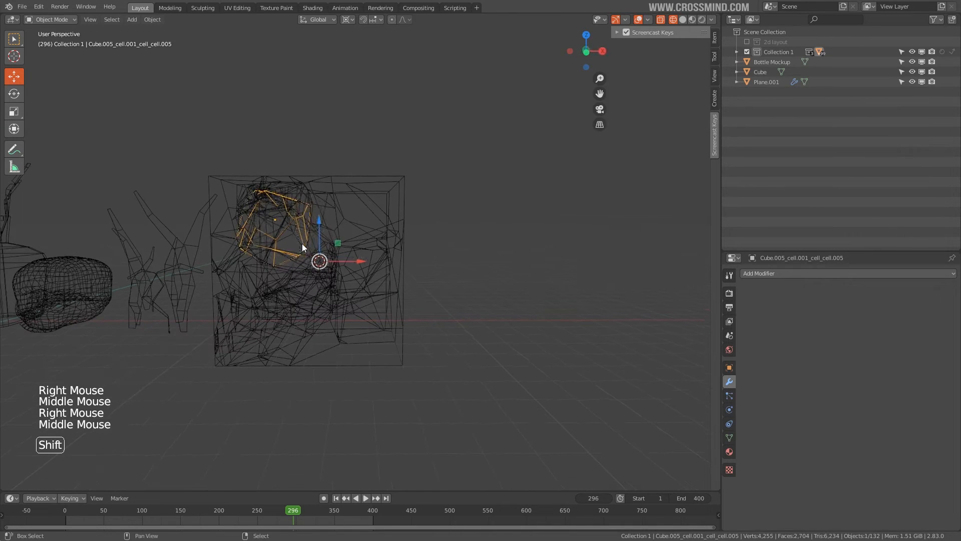
{"action": "key", "text": "shift+d"}
{"action": "left_click", "coordinate": [438, 260]}
Duplicate a small fragment from inside the block and place the copy below the large rounded piece
{"action": "middle_click_drag", "start_coordinate": [438, 260], "coordinate": [318, 287], "text": "shift"}
{"action": "right_click", "coordinate": [319, 284]}
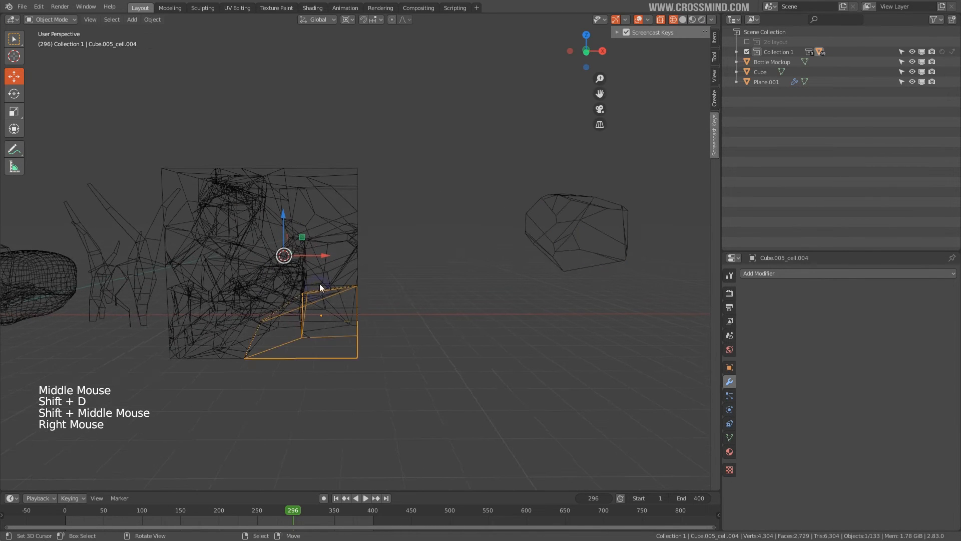
{"action": "right_click", "coordinate": [320, 278]}
{"action": "key", "text": "shift+d"}
{"action": "left_click", "coordinate": [589, 305]}
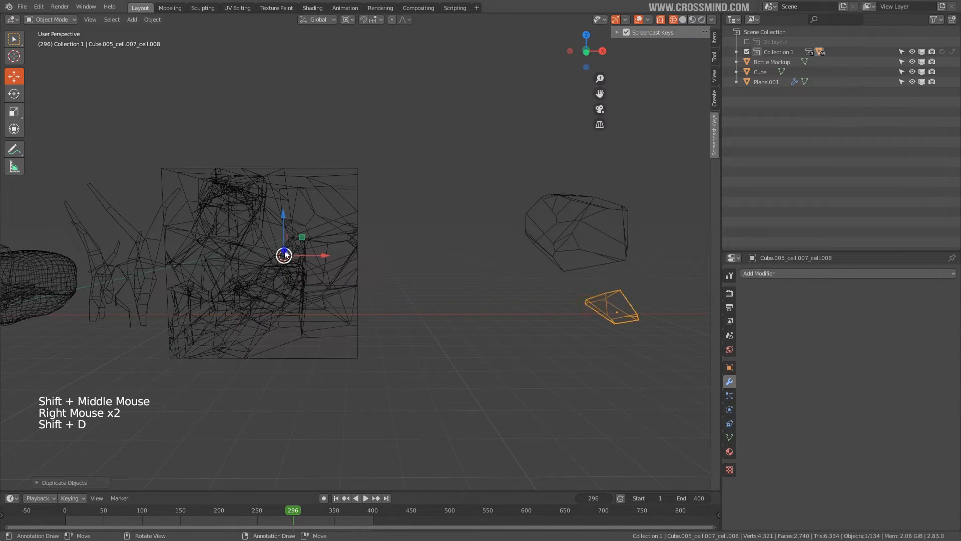
Duplicate a long bar-shaped fragment and place the copy between the block and the small piece
{"action": "right_click", "coordinate": [282, 256]}
{"action": "right_click", "coordinate": [266, 255]}
{"action": "middle_click_drag", "start_coordinate": [295, 257], "coordinate": [351, 271]}
{"action": "right_click", "coordinate": [314, 262]}
{"action": "key", "text": "shift+d"}
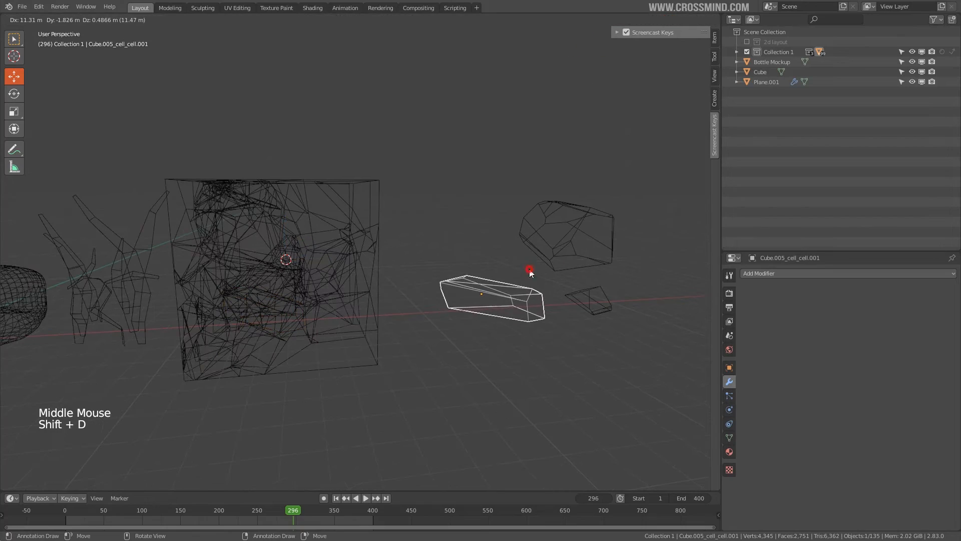
{"action": "left_click", "coordinate": [525, 270]}
Duplicate a pointed wedge-shaped fragment and place the copy above the long piece, beside the large rounded one
{"action": "right_click", "coordinate": [247, 232]}
{"action": "middle_click_drag", "start_coordinate": [247, 232], "coordinate": [301, 241]}
{"action": "key", "text": "shift+d"}
{"action": "left_click", "coordinate": [495, 219]}
Duplicate a small flat fragment from the block's lower area and place the copy between the wedge and the long piece
{"action": "middle_click_drag", "start_coordinate": [495, 219], "coordinate": [371, 251]}
{"action": "right_click", "coordinate": [325, 217]}
{"action": "right_click", "coordinate": [268, 242]}
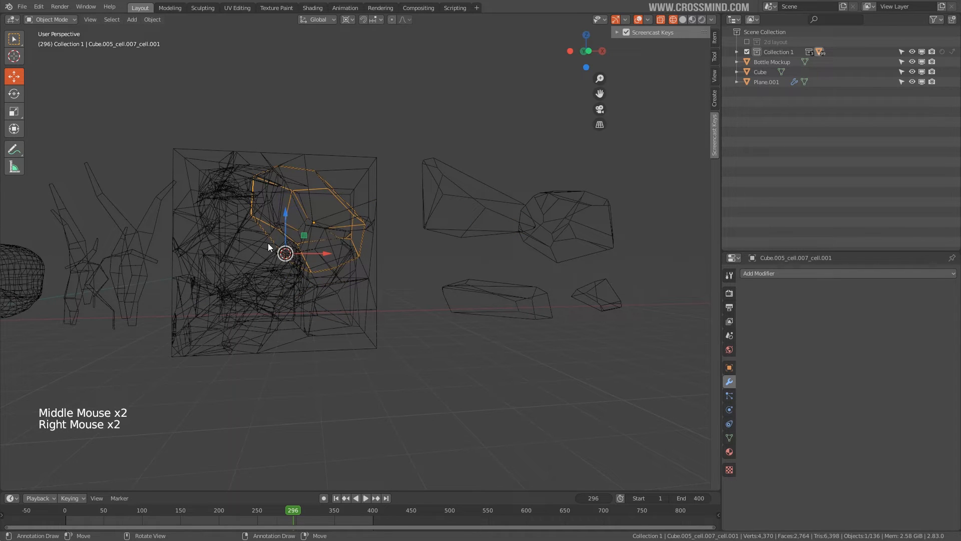
{"action": "right_click", "coordinate": [235, 273]}
{"action": "right_click", "coordinate": [234, 273]}
{"action": "right_click", "coordinate": [237, 289]}
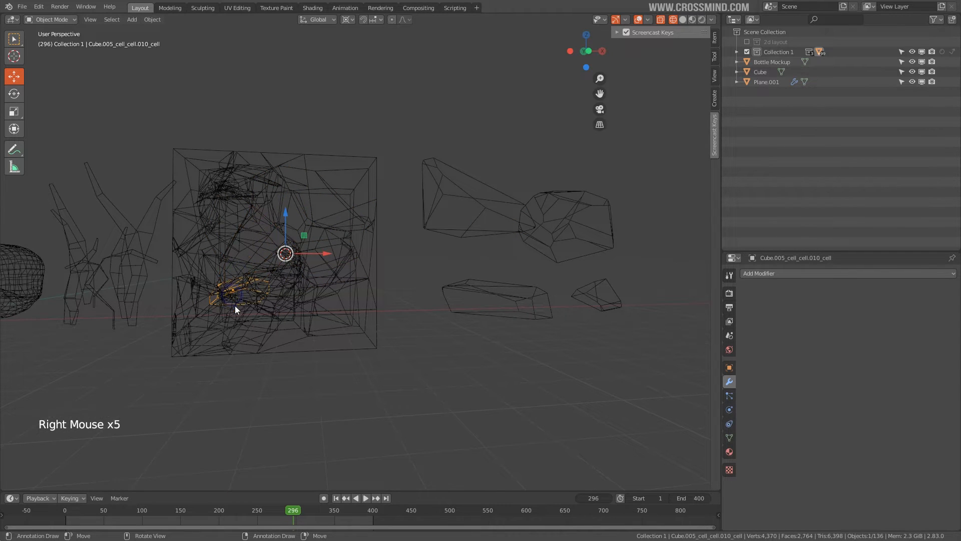
{"action": "middle_click_drag", "start_coordinate": [243, 300], "coordinate": [260, 293]}
{"action": "key", "text": "shift+d"}
{"action": "left_click", "coordinate": [491, 265]}
Select all the fragments still forming the fractured block and delete them, keeping the five copied pieces
{"action": "scroll", "coordinate": [474, 260], "scroll_direction": "down", "scroll_amount": 3}
{"action": "middle_click_drag", "start_coordinate": [450, 259], "coordinate": [379, 258]}
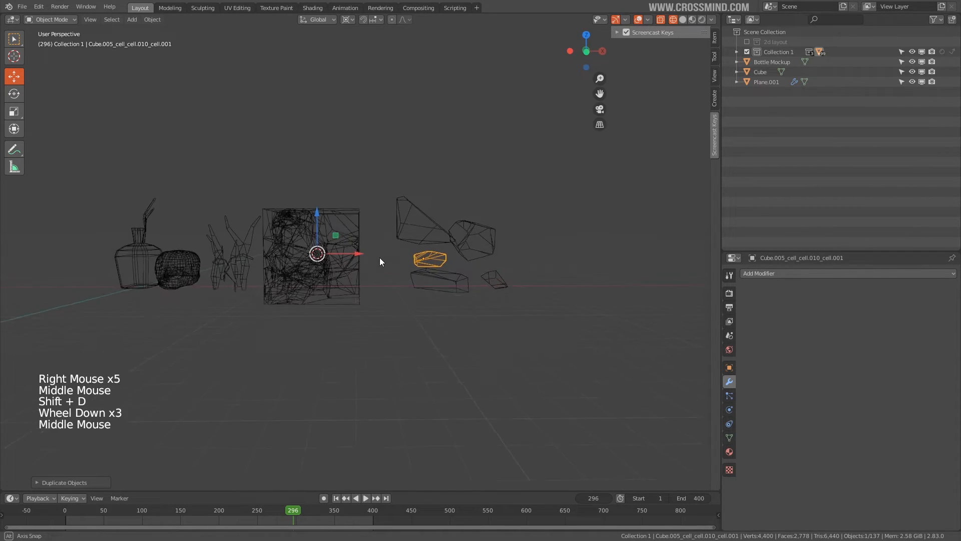
{"action": "right_click", "coordinate": [366, 225]}
{"action": "key", "text": "b"}
{"action": "left_click_drag", "start_coordinate": [370, 181], "coordinate": [265, 331]}
{"action": "mouse_move", "coordinate": [305, 316]}
{"action": "middle_mouse_down"}
{"action": "mouse_move", "coordinate": [316, 298]}
{"action": "mouse_move", "coordinate": [316, 368]}
{"action": "mouse_move", "coordinate": [272, 326]}
{"action": "mouse_move", "coordinate": [302, 321]}
{"action": "middle_mouse_up"}
{"action": "key", "text": "Delete"}
Select the five copied fragments together and move them toward the blades, about 7 m
{"action": "scroll", "coordinate": [454, 247], "scroll_direction": "up", "scroll_amount": 2}
{"action": "middle_click_drag", "start_coordinate": [412, 256], "coordinate": [467, 260]}
{"action": "right_click", "coordinate": [454, 248]}
{"action": "scroll", "coordinate": [467, 260], "scroll_direction": "up", "scroll_amount": 2}
{"action": "right_click", "coordinate": [466, 263]}
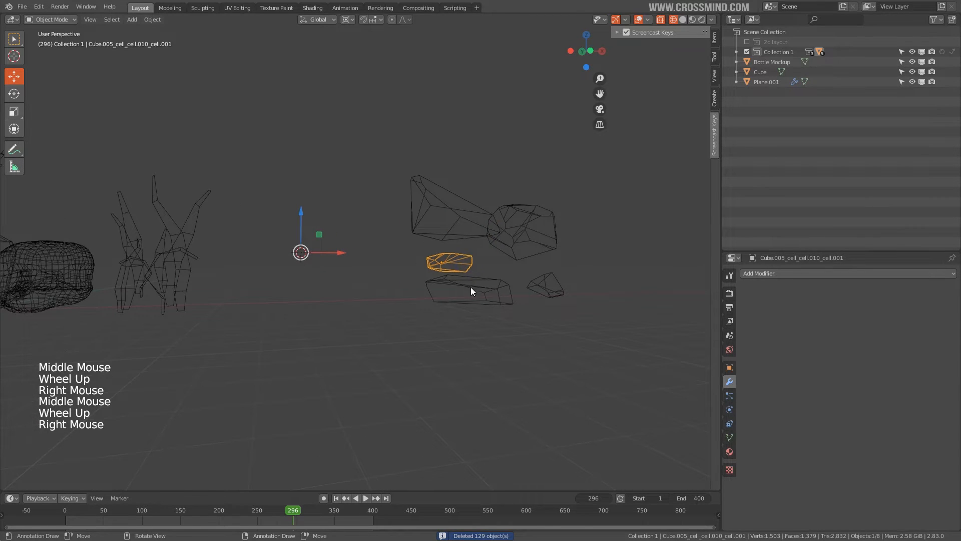
{"action": "right_click", "coordinate": [471, 288], "text": "shift"}
{"action": "right_click", "coordinate": [516, 246], "text": "shift"}
{"action": "right_click", "coordinate": [546, 285], "text": "shift"}
{"action": "right_click", "coordinate": [461, 209], "text": "shift"}
{"action": "key", "text": "g"}
{"action": "left_click", "coordinate": [361, 244]}
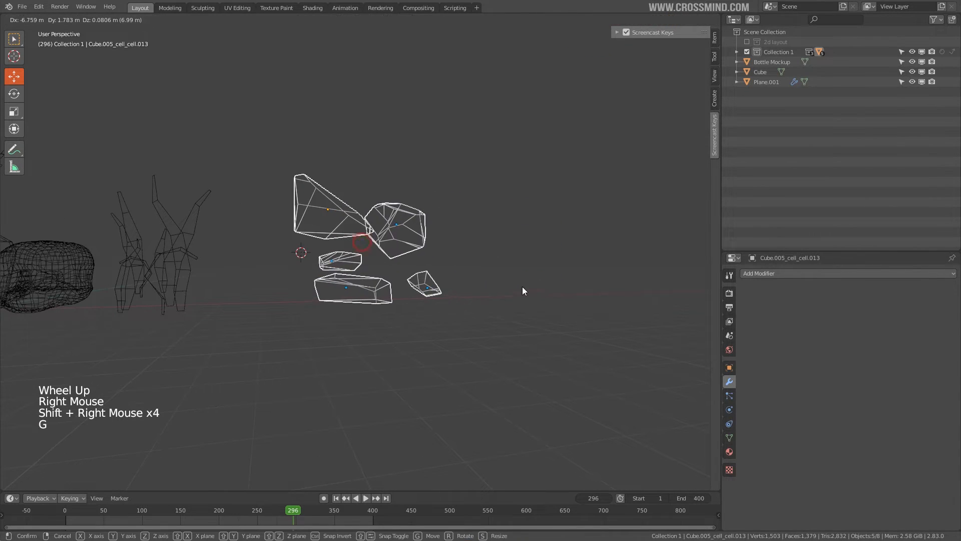
Resize the five selected fragments together and reposition the group beside the blades
{"action": "key", "text": "s"}
{"action": "left_click", "coordinate": [474, 253]}
{"action": "key", "text": "g"}
{"action": "left_click", "coordinate": [416, 277]}
Switch to solid shading, adjust the fragment group's place in the mockup row, and save the file
{"action": "scroll", "coordinate": [262, 273], "scroll_direction": "up", "scroll_amount": 2}
{"action": "key", "text": "z"}
{"action": "middle_click_drag", "start_coordinate": [316, 304], "coordinate": [471, 268], "text": "shift"}
{"action": "key", "text": "g"}
{"action": "key", "text": "ctrl+s"}
{"action": "scroll", "coordinate": [485, 271], "scroll_direction": "up", "scroll_amount": 1}
{"action": "middle_click_drag", "start_coordinate": [451, 280], "coordinate": [332, 260], "text": "shift"}
{"action": "scroll", "coordinate": [485, 249], "scroll_direction": "up", "scroll_amount": 1}
{"action": "key", "text": "g"}
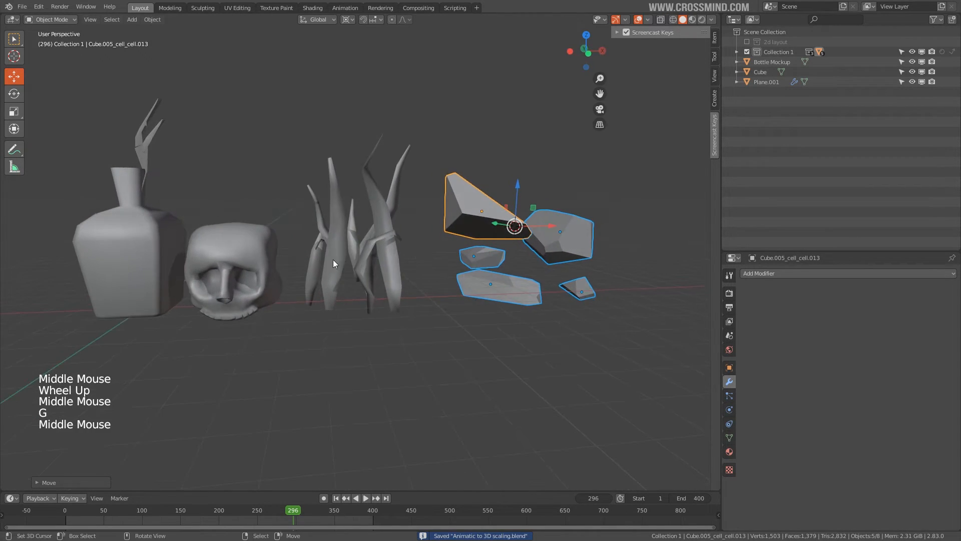
Select the bottle mockup and examine the whole row of bottle, skull, blades and rock fragments
{"action": "right_click", "coordinate": [150, 205]}
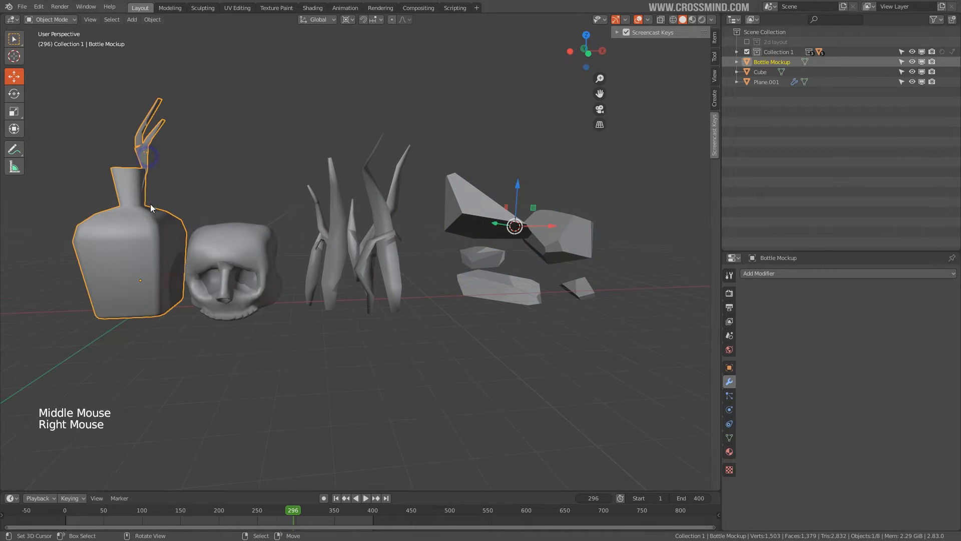
{"action": "middle_click", "coordinate": [151, 212]}
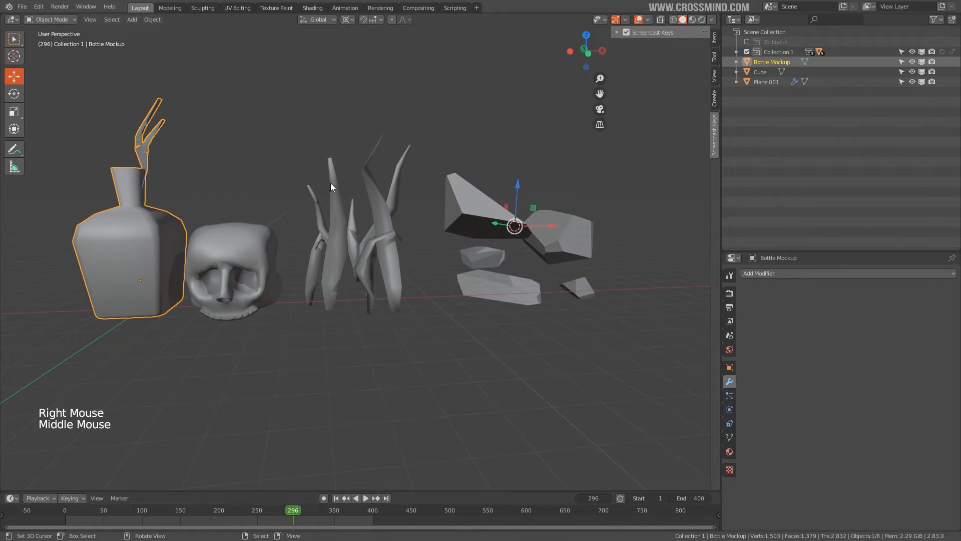
{"action": "scroll", "coordinate": [624, 223], "scroll_direction": "down", "scroll_amount": 1}
{"action": "middle_click_drag", "start_coordinate": [624, 224], "coordinate": [490, 214]}
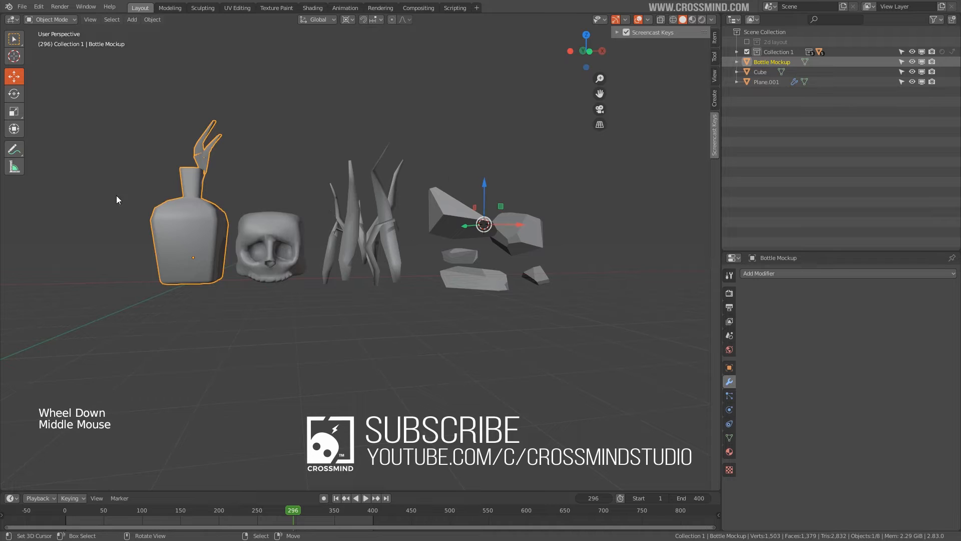
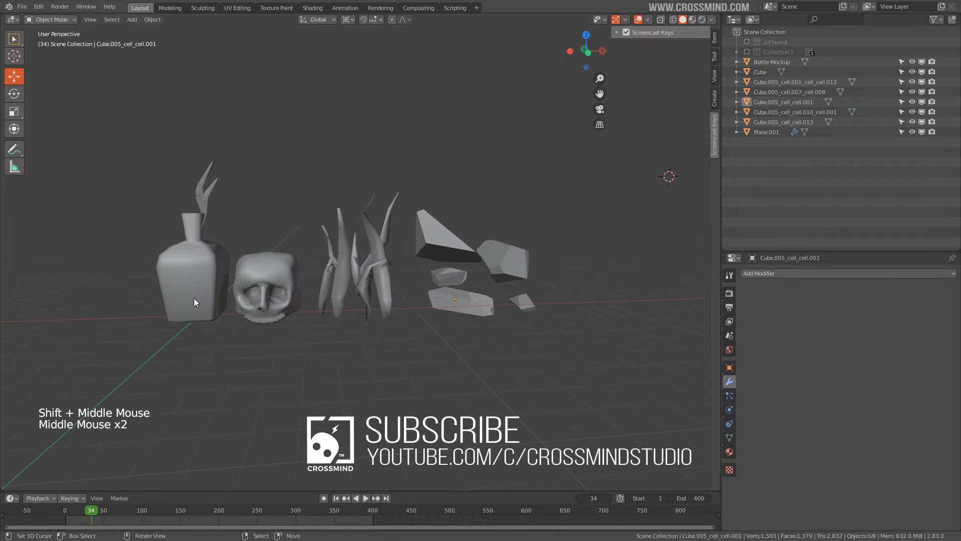
Rename the skull object as skull mockup and the clustered blades as grass mockup
{"action": "right_click", "coordinate": [223, 268]}
{"action": "middle_click_drag", "start_coordinate": [181, 289], "coordinate": [259, 272], "text": "shift"}
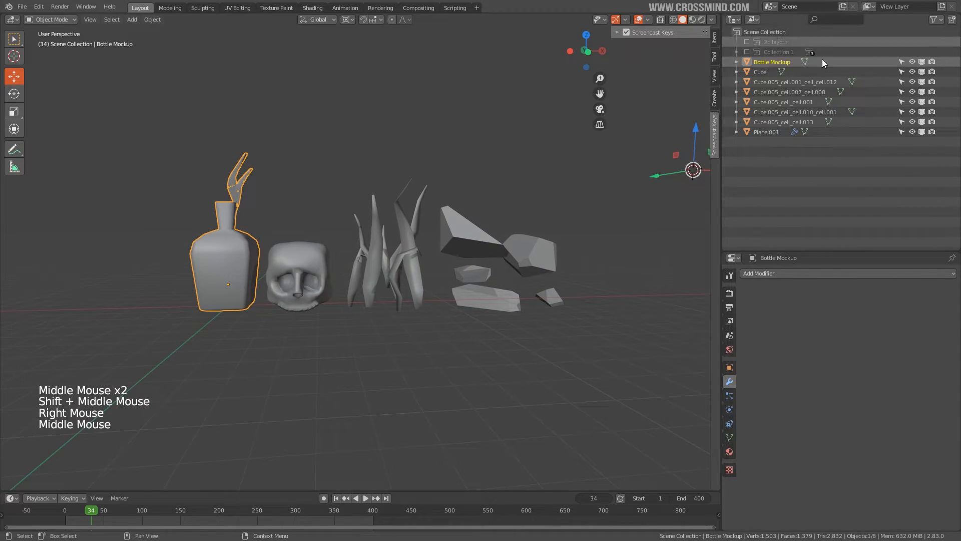
{"action": "right_click", "coordinate": [321, 263]}
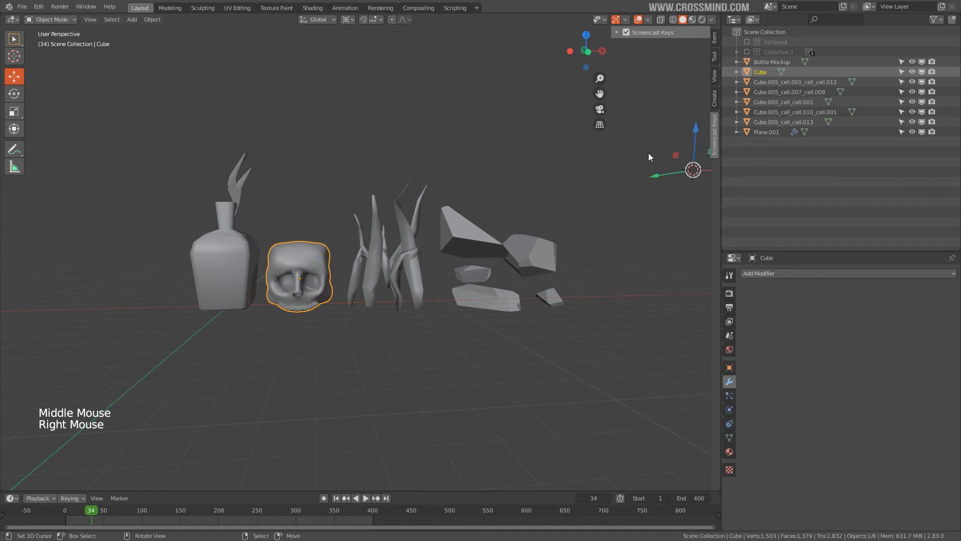
{"action": "triple_click", "coordinate": [758, 72]}
{"action": "type", "text": "skul"}
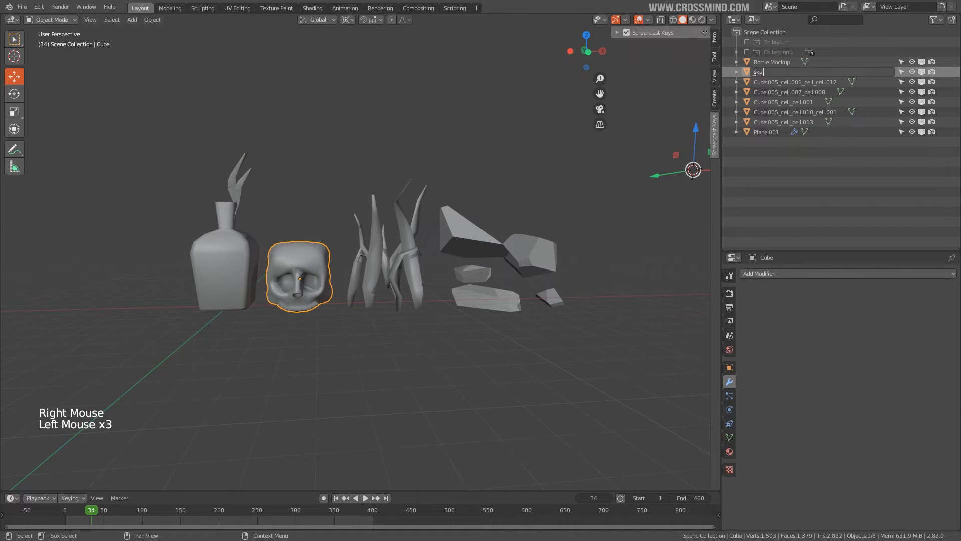
{"action": "type", "text": "l mockup"}
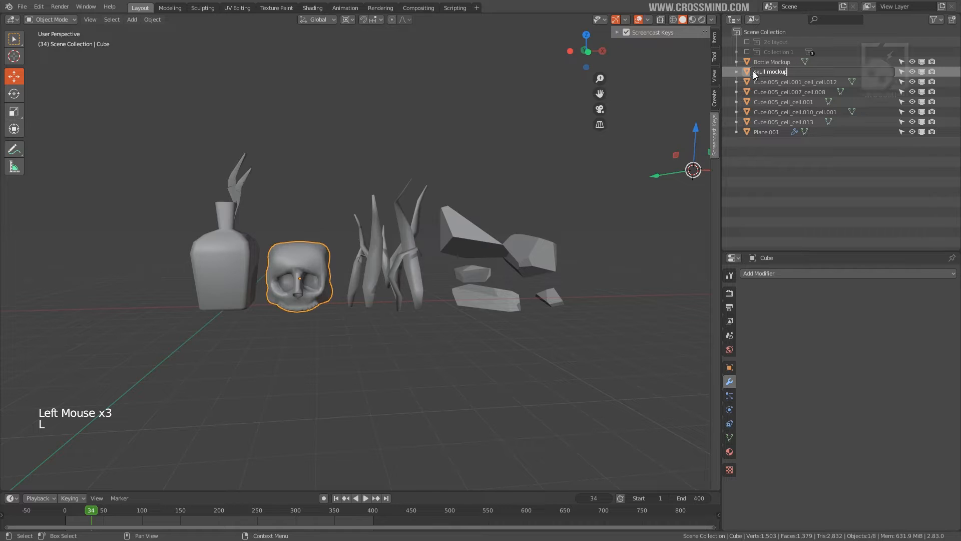
{"action": "key", "text": "Return"}
{"action": "right_click", "coordinate": [400, 251]}
{"action": "double_click", "coordinate": [768, 122]}
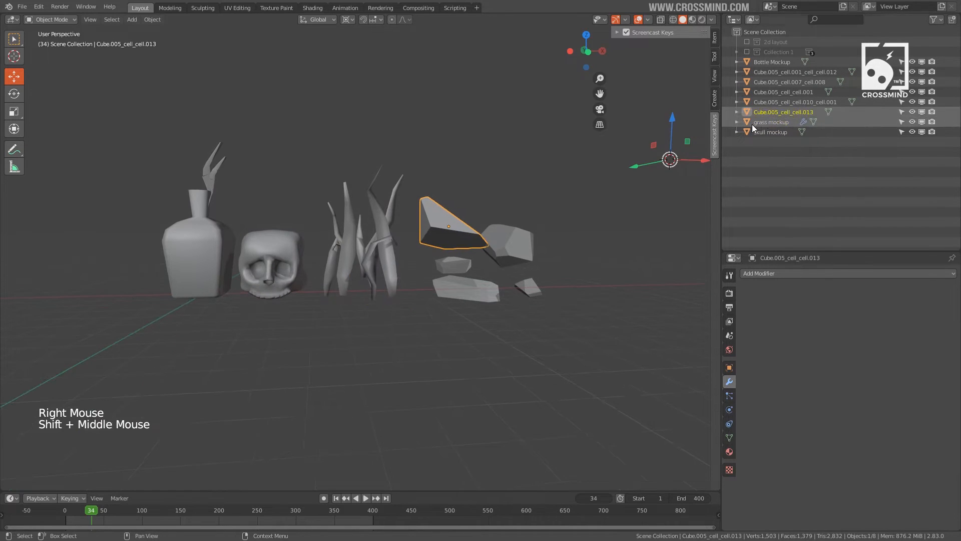
Rename the five rock fragments as rock 1, rock 2, rock 3, rock 4 and rock 5
{"action": "triple_click", "coordinate": [763, 111]}
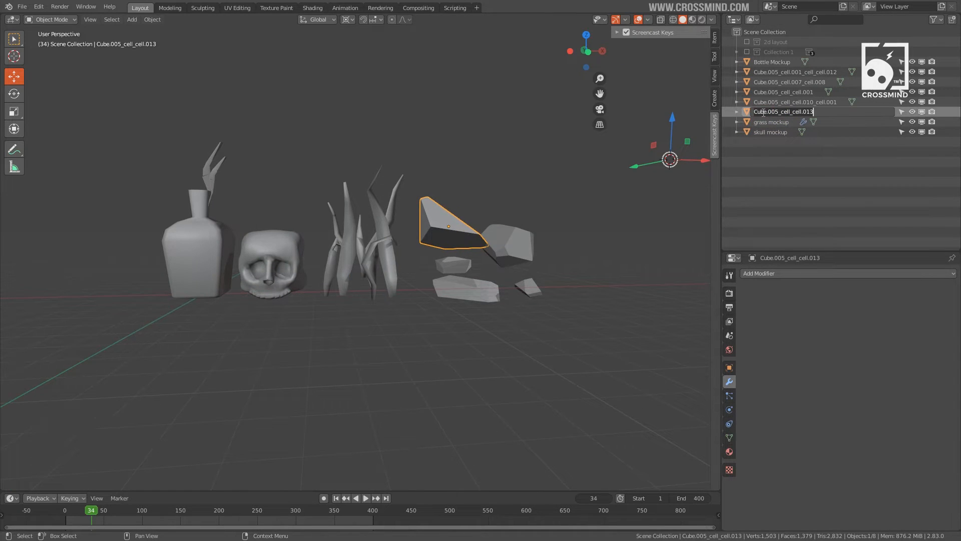
{"action": "right_click", "coordinate": [508, 242]}
{"action": "left_click", "coordinate": [807, 92]}
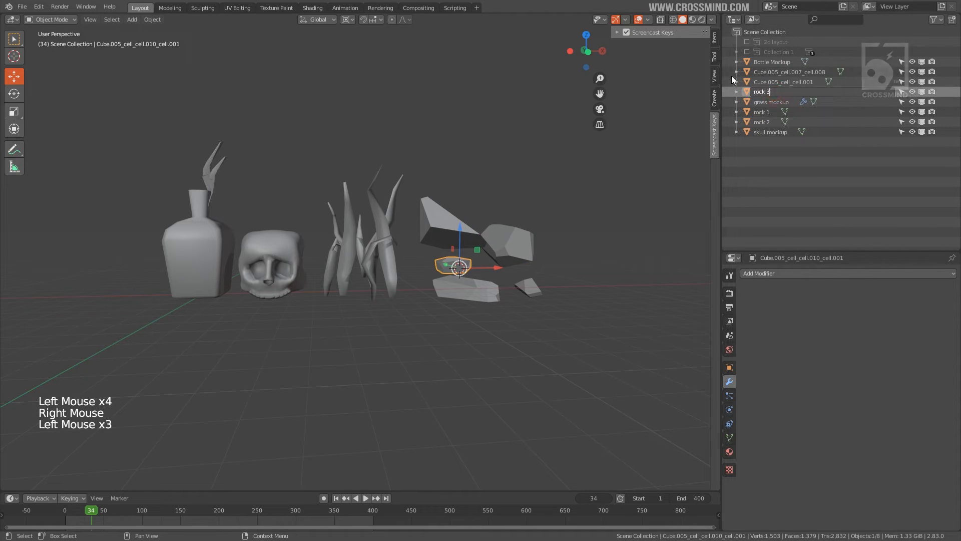
{"action": "left_click", "coordinate": [766, 71]}
{"action": "double_click", "coordinate": [766, 72]}
{"action": "type", "text": "rock 5"}
{"action": "key", "text": "Return"}
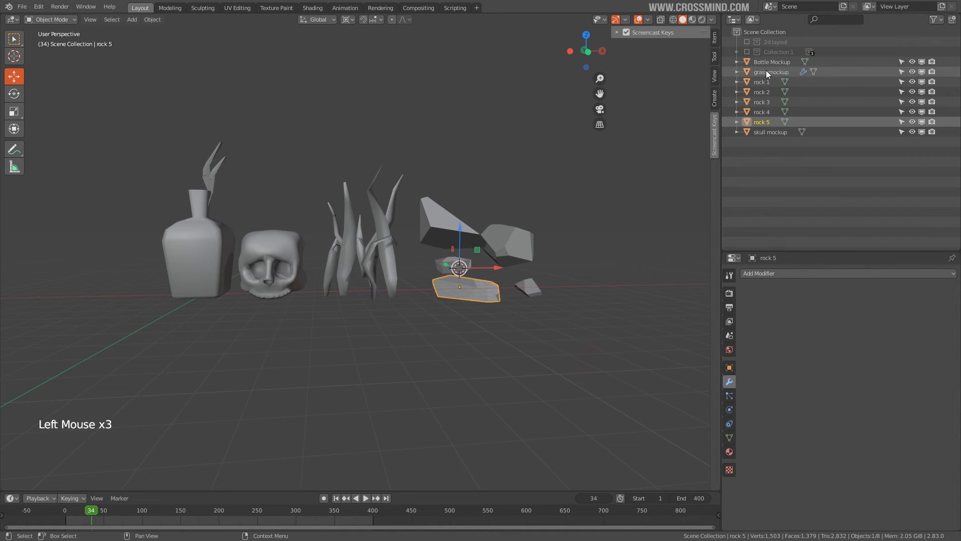
Select all eight mockups and move them into a new collection named 3d Layout assets
{"action": "right_click", "coordinate": [366, 245]}
{"action": "key", "text": "b"}
{"action": "left_click_drag", "start_coordinate": [109, 104], "coordinate": [616, 381]}
{"action": "key", "text": "m"}
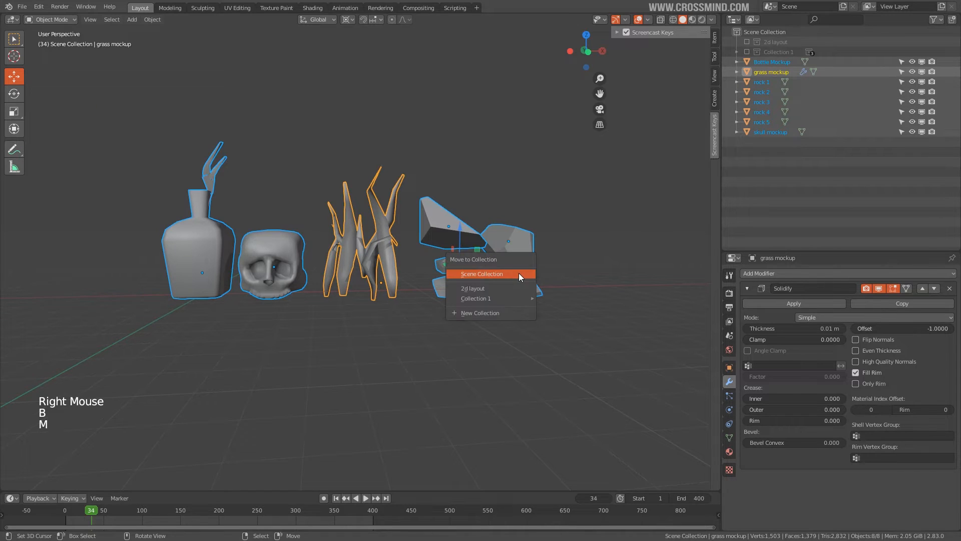
{"action": "left_click", "coordinate": [493, 312]}
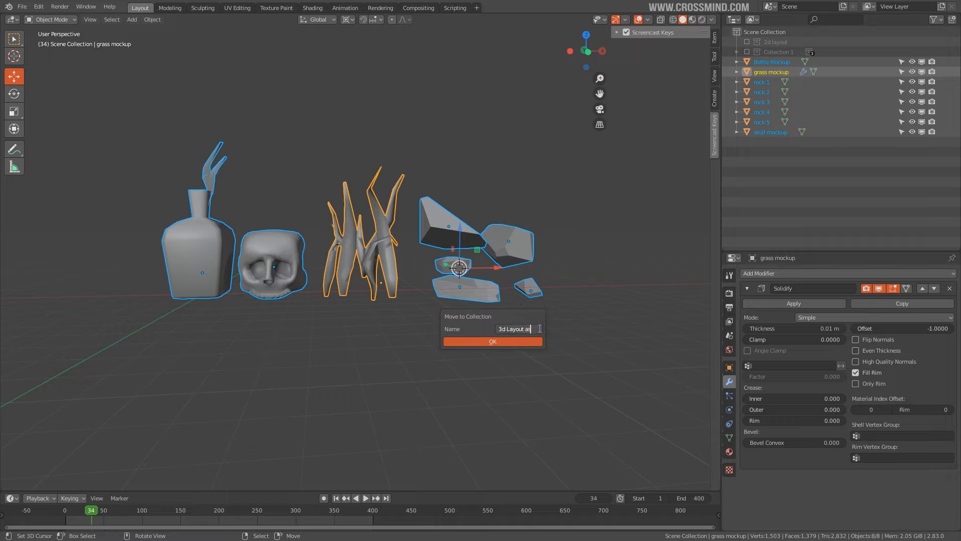
{"action": "left_click", "coordinate": [531, 341]}
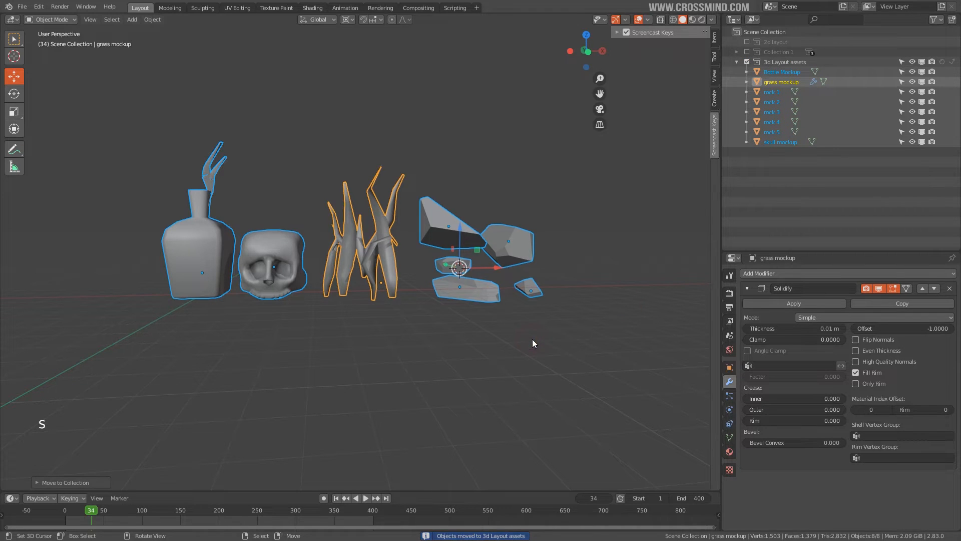
Switch the 3d Layout assets collection off and on, then select the skull mockup and save the file
{"action": "middle_click_drag", "start_coordinate": [628, 139], "coordinate": [594, 152]}
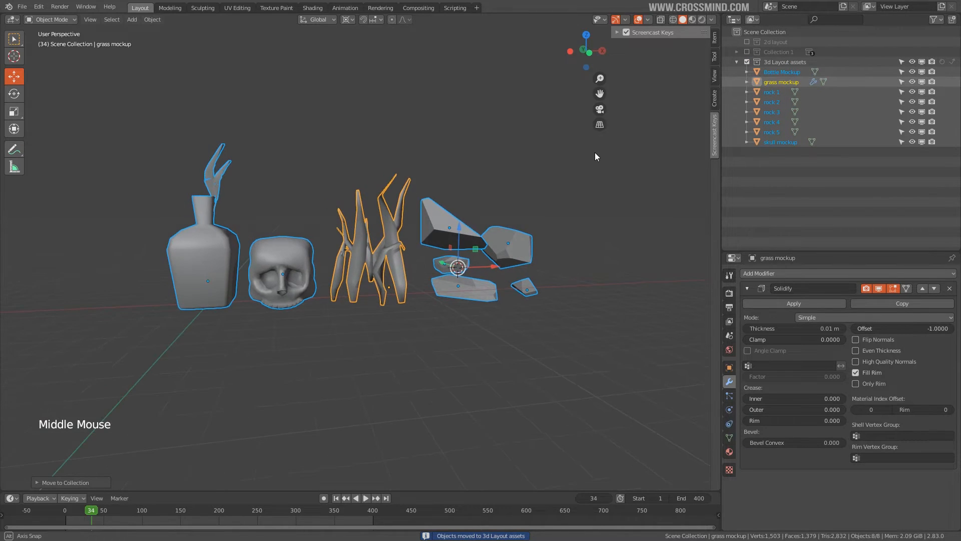
{"action": "left_click", "coordinate": [746, 62]}
{"action": "left_click", "coordinate": [747, 62]}
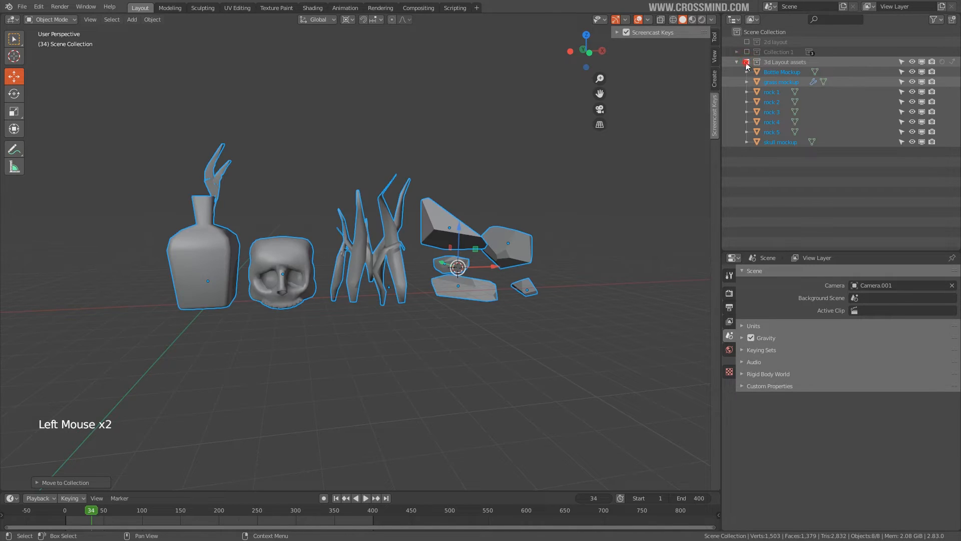
{"action": "middle_click_drag", "start_coordinate": [521, 215], "coordinate": [477, 209]}
{"action": "scroll", "coordinate": [497, 226], "scroll_direction": "down", "scroll_amount": 2}
{"action": "middle_click_drag", "start_coordinate": [371, 242], "coordinate": [344, 215]}
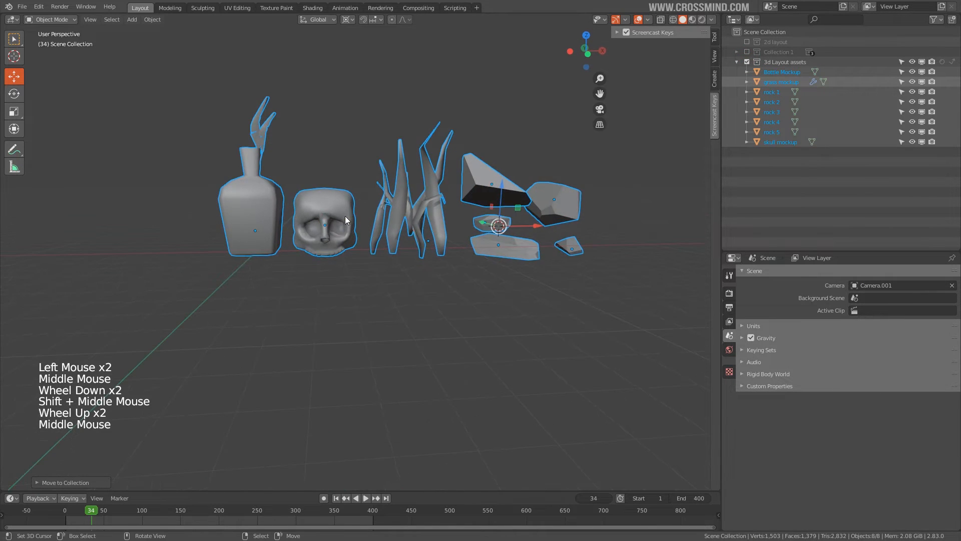
{"action": "right_click", "coordinate": [347, 219]}
{"action": "scroll", "coordinate": [472, 214], "scroll_direction": "up", "scroll_amount": 2}
{"action": "middle_click", "coordinate": [472, 214]}
{"action": "scroll", "coordinate": [471, 214], "scroll_direction": "down", "scroll_amount": 2}
{"action": "middle_click_drag", "start_coordinate": [471, 214], "coordinate": [449, 221], "text": "shift"}
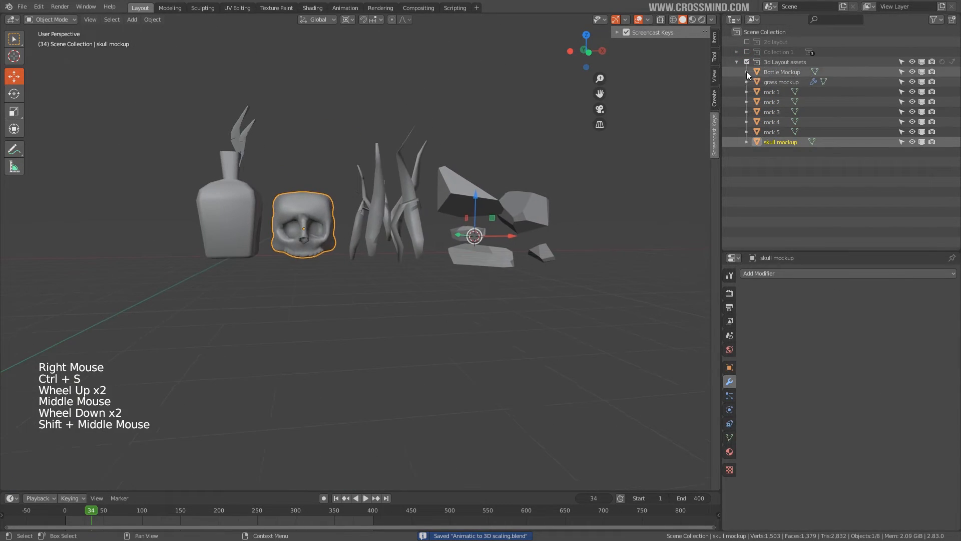
Exclude the 3d Layout assets collection, enable the 2d layout collection, and set the viewport background to Viewport
{"action": "left_click", "coordinate": [747, 62]}
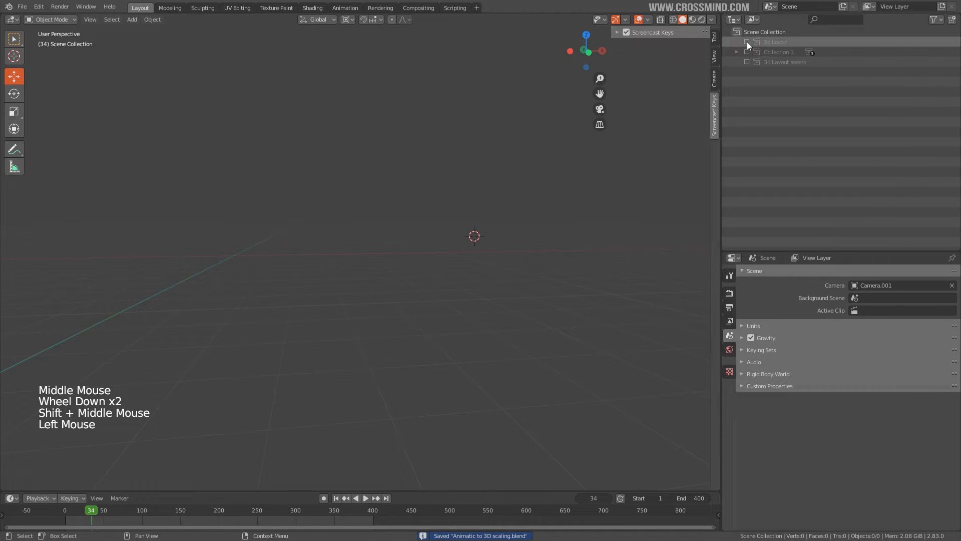
{"action": "left_click", "coordinate": [747, 42]}
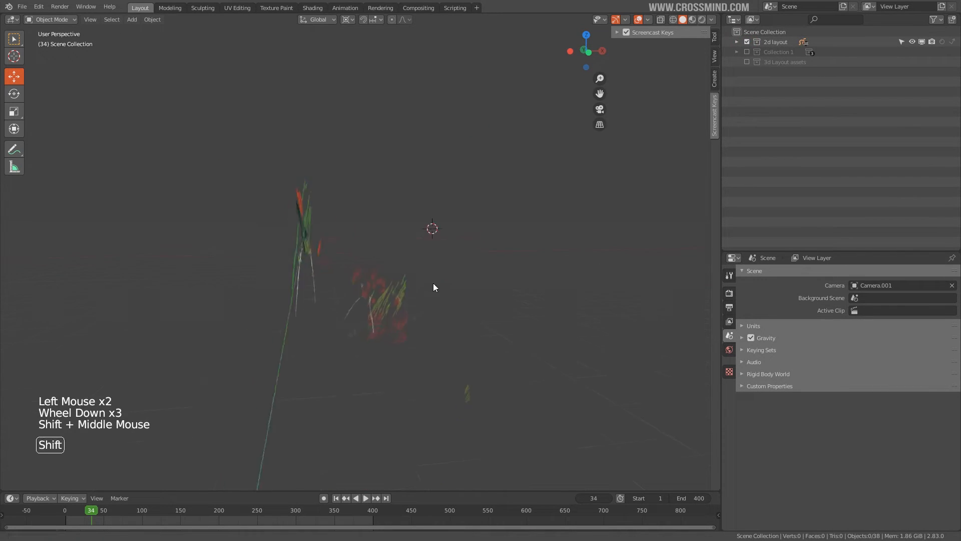
{"action": "left_click", "coordinate": [711, 19]}
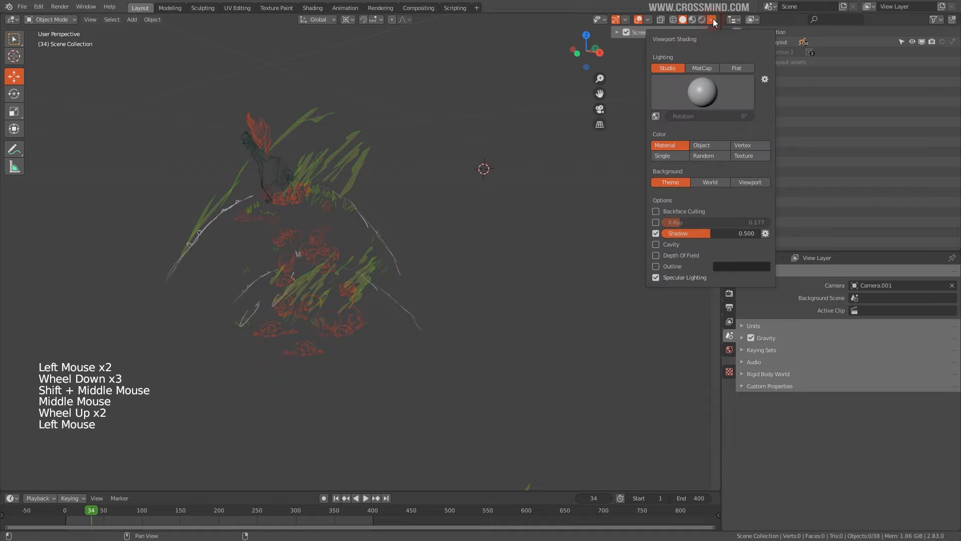
{"action": "left_click", "coordinate": [745, 183]}
Add a plane mesh, resize it, and place it beneath the sketched bottle on the hilltop
{"action": "mouse_move", "coordinate": [278, 212]}
{"action": "middle_mouse_down"}
{"action": "mouse_move", "coordinate": [354, 240]}
{"action": "mouse_move", "coordinate": [416, 210]}
{"action": "middle_mouse_up"}
{"action": "key", "text": "shift+a"}
{"action": "left_click", "coordinate": [410, 208]}
{"action": "left_click", "coordinate": [455, 208]}
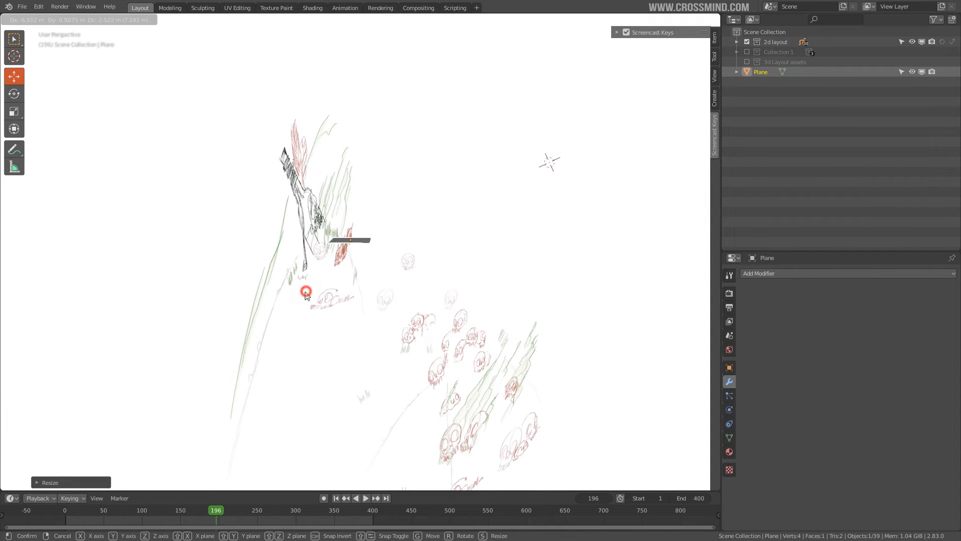
{"action": "middle_click_drag", "start_coordinate": [319, 295], "coordinate": [361, 263]}
{"action": "left_click", "coordinate": [476, 279]}
{"action": "middle_click_drag", "start_coordinate": [475, 279], "coordinate": [453, 281]}
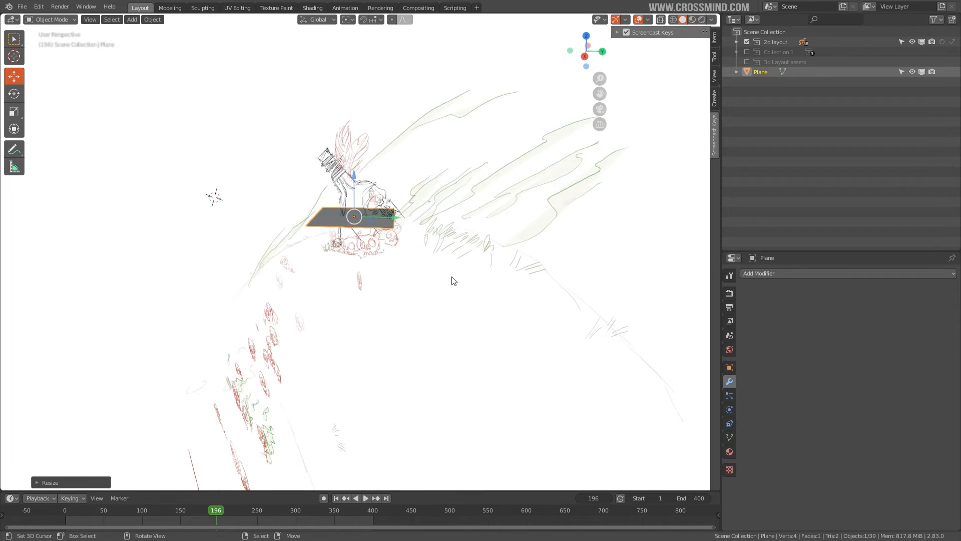
Change the Screencast Keys text colour to black so it reads on the white background
{"action": "left_click", "coordinate": [618, 33]}
{"action": "left_click", "coordinate": [665, 57]}
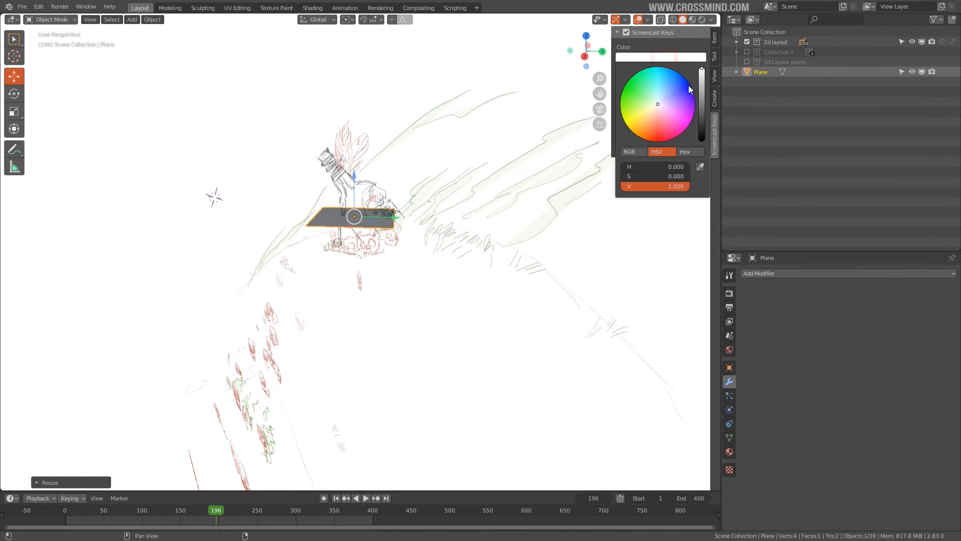
{"action": "scroll", "coordinate": [451, 185], "scroll_direction": "up", "scroll_amount": 1}
{"action": "mouse_move", "coordinate": [489, 197]}
{"action": "middle_mouse_down"}
{"action": "mouse_move", "coordinate": [452, 184]}
{"action": "mouse_move", "coordinate": [476, 211]}
{"action": "middle_mouse_up"}
{"action": "left_click", "coordinate": [618, 33]}
Edit the plane in edge mode and extrude its outer edge along the sketched hill's grassy slope
{"action": "scroll", "coordinate": [418, 222], "scroll_direction": "up", "scroll_amount": 1}
{"action": "key", "text": "Tab"}
{"action": "mouse_move", "coordinate": [420, 201]}
{"action": "middle_mouse_down"}
{"action": "mouse_move", "coordinate": [418, 222]}
{"action": "mouse_move", "coordinate": [442, 216]}
{"action": "mouse_move", "coordinate": [461, 239]}
{"action": "mouse_move", "coordinate": [470, 228]}
{"action": "mouse_move", "coordinate": [484, 240]}
{"action": "middle_mouse_up"}
{"action": "right_click", "coordinate": [456, 215]}
{"action": "key", "text": "2"}
{"action": "middle_click_drag", "start_coordinate": [483, 240], "coordinate": [486, 237], "text": "shift"}
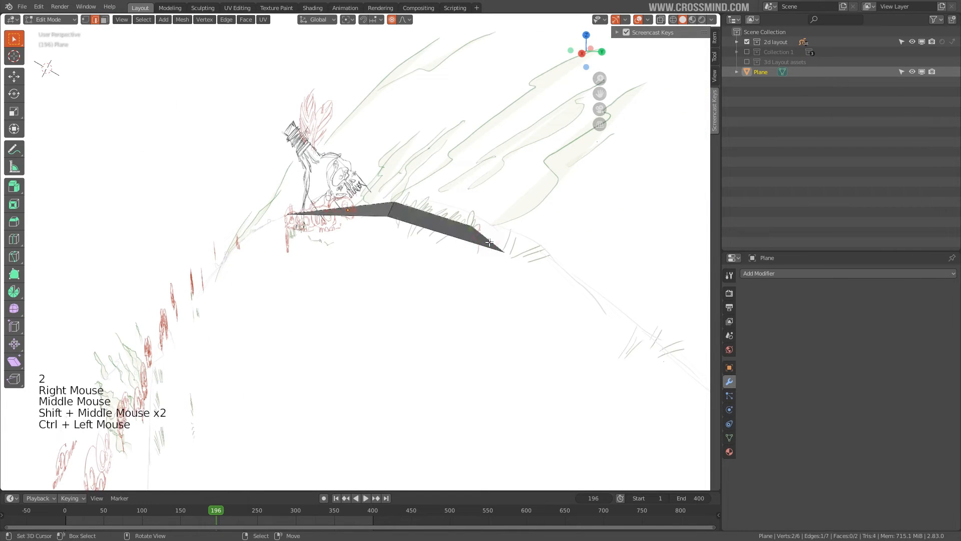
{"action": "key", "text": "g"}
{"action": "middle_click_drag", "start_coordinate": [558, 284], "coordinate": [491, 243], "text": "shift"}
{"action": "middle_click_drag", "start_coordinate": [509, 274], "coordinate": [351, 211], "text": "shift"}
{"action": "scroll", "coordinate": [474, 256], "scroll_direction": "down", "scroll_amount": 2}
{"action": "middle_click_drag", "start_coordinate": [351, 210], "coordinate": [377, 179], "text": "shift"}
Extrude the plane's opposite edge down the other side of the hill and move the bend edge into place
{"action": "right_click", "coordinate": [462, 175]}
{"action": "middle_click_drag", "start_coordinate": [461, 175], "coordinate": [392, 163]}
{"action": "left_click", "coordinate": [371, 160], "text": "ctrl"}
{"action": "right_click", "coordinate": [392, 163]}
{"action": "key", "text": "g"}
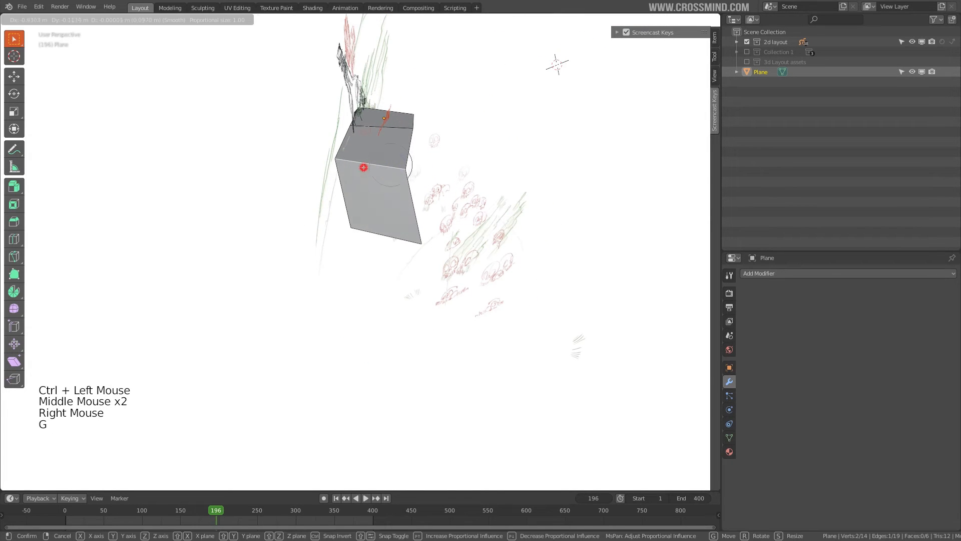
{"action": "left_click", "coordinate": [363, 167]}
Reposition the lowest edge of the side strip to follow the sketched slope line
{"action": "right_click", "coordinate": [332, 247]}
{"action": "key", "text": "g"}
{"action": "left_click", "coordinate": [334, 243]}
{"action": "middle_click_drag", "start_coordinate": [335, 242], "coordinate": [303, 237]}
{"action": "middle_click_drag", "start_coordinate": [286, 280], "coordinate": [458, 182]}
{"action": "key", "text": "g"}
{"action": "left_click", "coordinate": [318, 275]}
Extrude the strip's whole front border forward, rotate it, and pull it back close under the bottle
{"action": "left_click", "coordinate": [547, 327], "text": "ctrl"}
{"action": "middle_click_drag", "start_coordinate": [547, 321], "coordinate": [508, 333]}
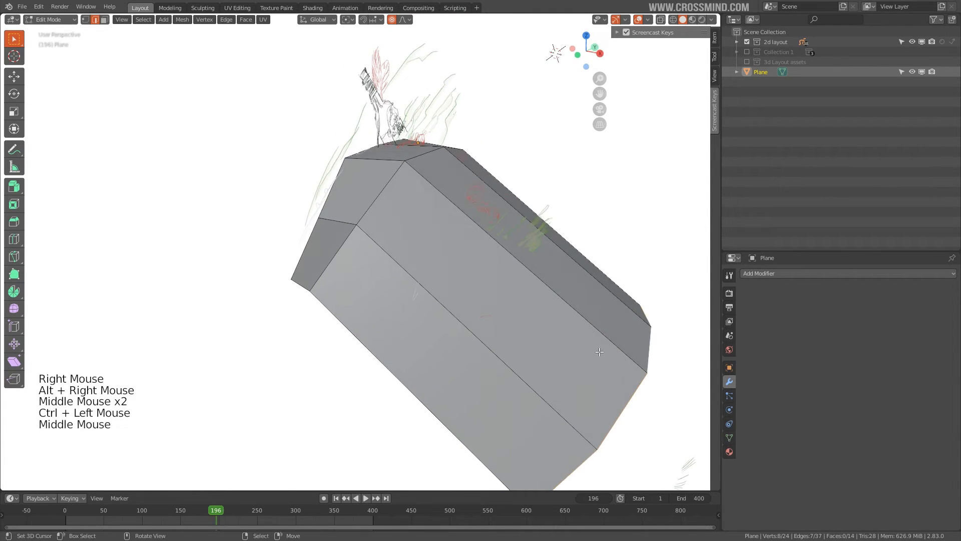
{"action": "key", "text": "r"}
{"action": "left_click", "coordinate": [541, 280]}
{"action": "middle_click_drag", "start_coordinate": [566, 261], "coordinate": [550, 245]}
{"action": "key", "text": "g"}
{"action": "left_click", "coordinate": [507, 208]}
Select the two adjacent middle edges of the front border and move them down the hill
{"action": "middle_click_drag", "start_coordinate": [462, 212], "coordinate": [493, 220]}
{"action": "right_click", "coordinate": [488, 175]}
{"action": "middle_click_drag", "start_coordinate": [556, 193], "coordinate": [499, 165]}
{"action": "right_click", "coordinate": [506, 165], "text": "shift"}
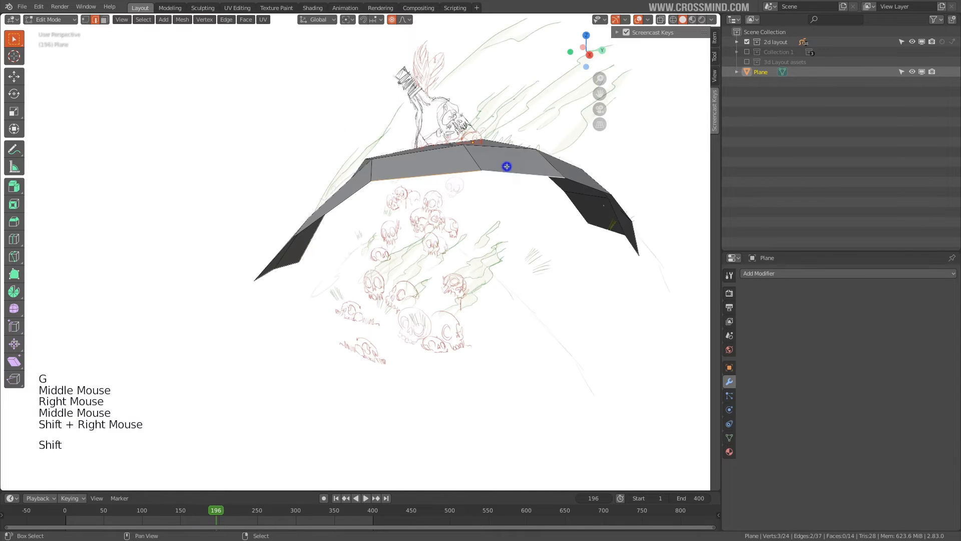
{"action": "key", "text": "g"}
{"action": "left_click", "coordinate": [511, 184]}
Rotate the two selected front edges to match the hill's sloping face
{"action": "middle_click_drag", "start_coordinate": [405, 194], "coordinate": [425, 201]}
{"action": "scroll", "coordinate": [426, 200], "scroll_direction": "up", "scroll_amount": 3}
{"action": "middle_click_drag", "start_coordinate": [426, 200], "coordinate": [495, 301]}
{"action": "scroll", "coordinate": [470, 241], "scroll_direction": "down", "scroll_amount": 3}
{"action": "key", "text": "r"}
{"action": "left_click", "coordinate": [507, 301]}
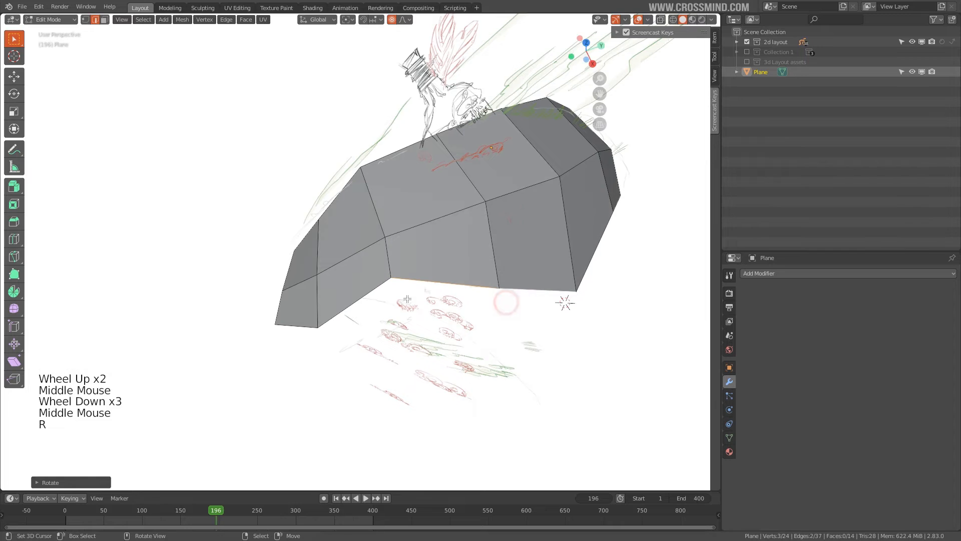
Rotate and move the edges at the front corner near the side strip to tidy the border
{"action": "key", "text": "r"}
{"action": "left_click", "coordinate": [344, 345]}
{"action": "key", "text": "g"}
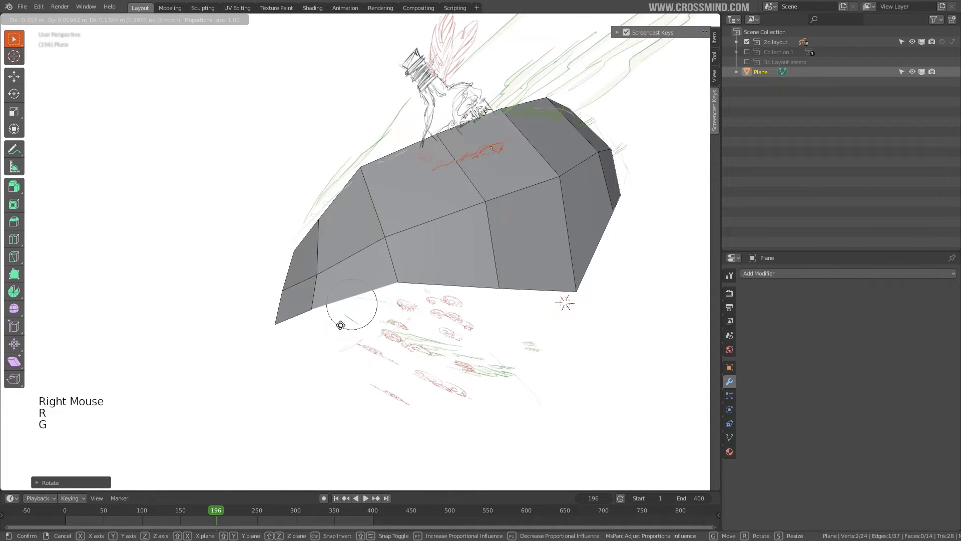
{"action": "middle_click_drag", "start_coordinate": [481, 295], "coordinate": [400, 271], "text": "shift"}
{"action": "middle_click_drag", "start_coordinate": [401, 271], "coordinate": [301, 211]}
{"action": "right_click", "coordinate": [413, 233]}
{"action": "key", "text": "r"}
{"action": "left_click", "coordinate": [435, 244]}
Adjust the edges around the hill's front corner and extend one front face down toward the skull sketches
{"action": "right_click", "coordinate": [385, 210]}
{"action": "right_click", "coordinate": [376, 214], "text": "shift"}
{"action": "left_click", "coordinate": [377, 200]}
{"action": "right_click", "coordinate": [356, 187]}
{"action": "key", "text": "g"}
{"action": "left_click", "coordinate": [377, 215]}
{"action": "right_click", "coordinate": [390, 193], "text": "shift"}
{"action": "right_click", "coordinate": [354, 227]}
{"action": "key", "text": "g"}
{"action": "left_click", "coordinate": [427, 229]}
{"action": "key", "text": "r"}
{"action": "scroll", "coordinate": [292, 225], "scroll_direction": "up", "scroll_amount": 2}
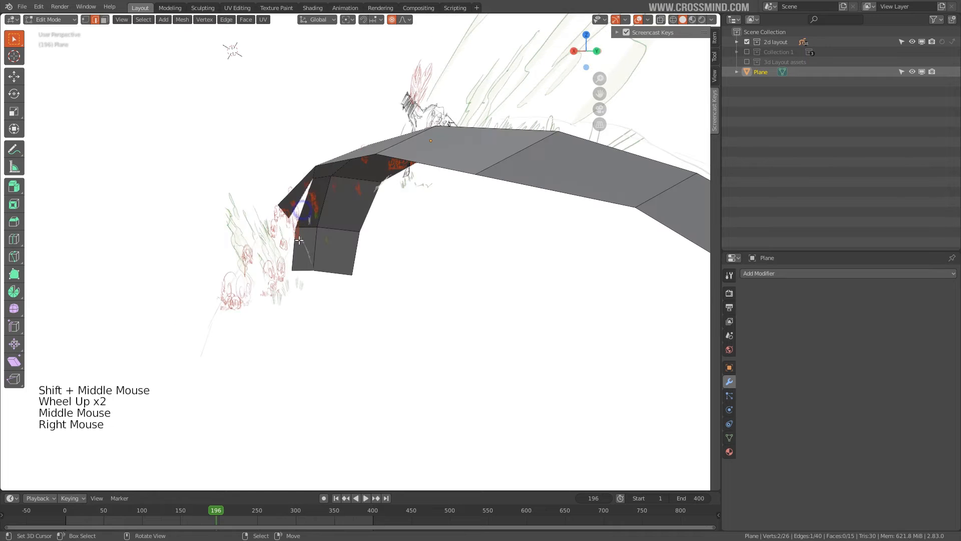
Shift the middle and outer edges of the descending side strip inward to even out its faces
{"action": "key", "text": "g"}
{"action": "left_click", "coordinate": [343, 215]}
{"action": "right_click", "coordinate": [302, 207]}
{"action": "right_click", "coordinate": [295, 245], "text": "shift"}
{"action": "key", "text": "g"}
{"action": "left_click", "coordinate": [305, 247]}
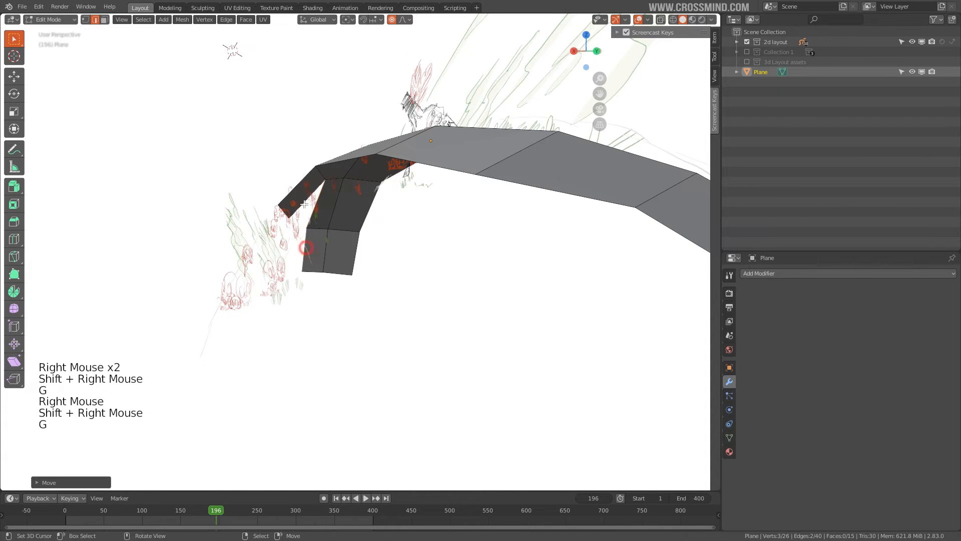
{"action": "middle_click_drag", "start_coordinate": [299, 213], "coordinate": [343, 229]}
{"action": "middle_click_drag", "start_coordinate": [281, 267], "coordinate": [311, 268]}
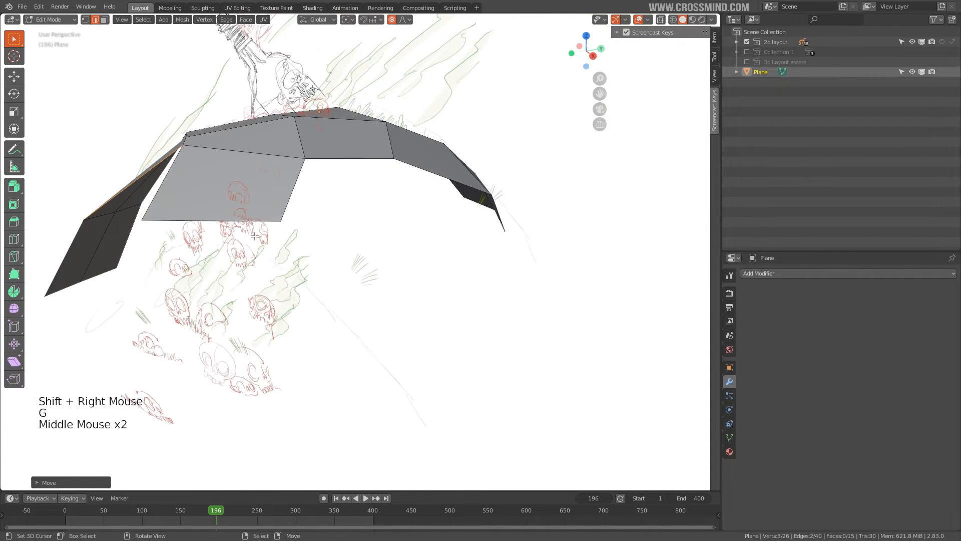
Select the lower edge of the front face, rotate it, and move it to follow the skull trail
{"action": "right_click", "coordinate": [255, 232]}
{"action": "middle_click_drag", "start_coordinate": [261, 234], "coordinate": [320, 241], "text": "shift"}
{"action": "middle_click_drag", "start_coordinate": [320, 241], "coordinate": [478, 215]}
{"action": "key", "text": "r"}
{"action": "left_click", "coordinate": [420, 266]}
{"action": "key", "text": "g"}
{"action": "left_click", "coordinate": [455, 221]}
{"action": "key", "text": "g"}
{"action": "left_click", "coordinate": [462, 223]}
Extrude the front face's lower edge twice down over the sketched skulls
{"action": "middle_click_drag", "start_coordinate": [450, 236], "coordinate": [444, 239]}
{"action": "left_click", "coordinate": [452, 258], "text": "ctrl"}
{"action": "left_click", "coordinate": [463, 318], "text": "ctrl"}
{"action": "middle_click_drag", "start_coordinate": [461, 315], "coordinate": [421, 320]}
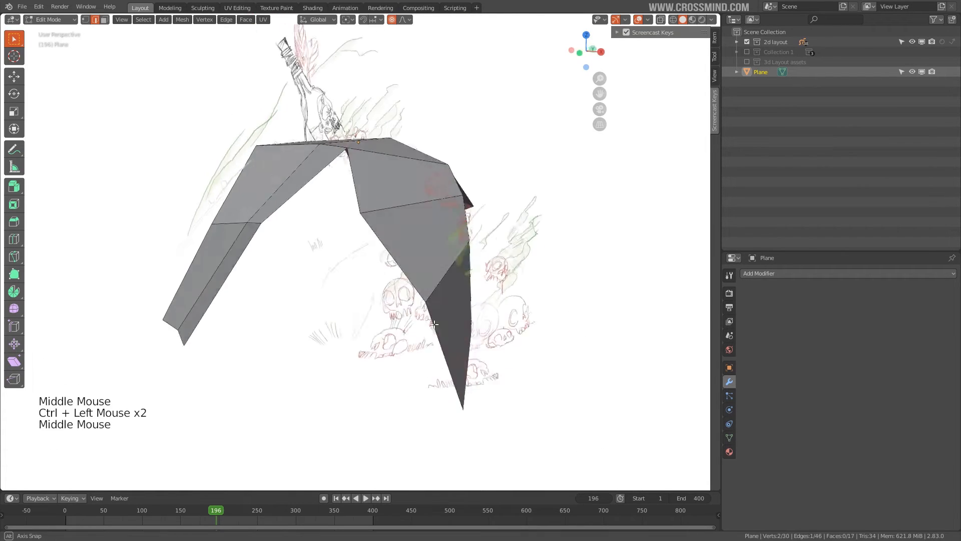
Rotate and move the front strip's cross edge, and resize the strip's lower edges to give it an even width
{"action": "right_click", "coordinate": [404, 299]}
{"action": "key", "text": "r"}
{"action": "key", "text": "g"}
{"action": "middle_click_drag", "start_coordinate": [476, 268], "coordinate": [486, 258]}
{"action": "key", "text": "r"}
{"action": "key", "text": "r"}
{"action": "left_click", "coordinate": [427, 315]}
{"action": "right_click", "coordinate": [428, 353]}
{"action": "key", "text": "s"}
{"action": "middle_click_drag", "start_coordinate": [413, 278], "coordinate": [393, 274]}
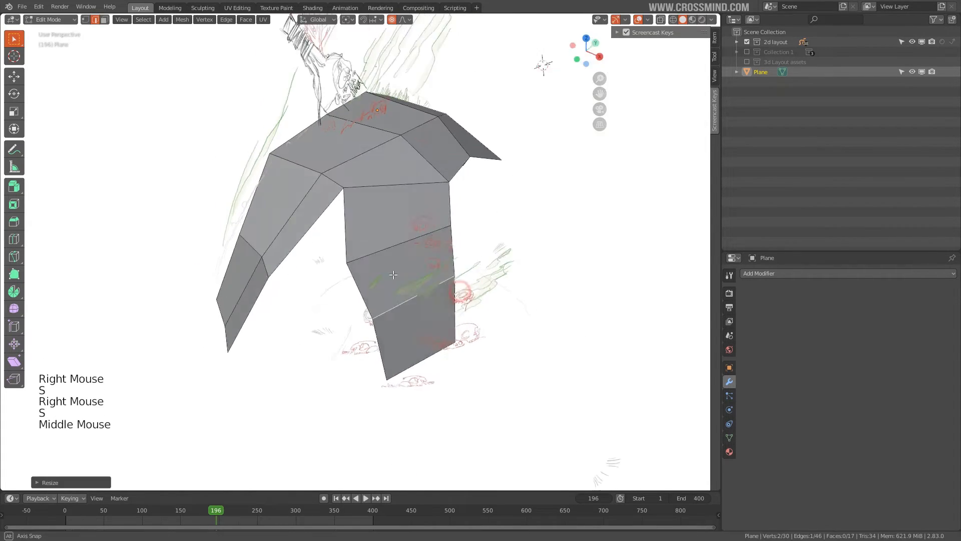
Extrude a border edge beside the front strip down the grassy slope, then resize and move the new edge
{"action": "right_click", "coordinate": [530, 241]}
{"action": "middle_click_drag", "start_coordinate": [535, 280], "coordinate": [498, 295]}
{"action": "scroll", "coordinate": [480, 310], "scroll_direction": "down", "scroll_amount": 1}
{"action": "middle_click_drag", "start_coordinate": [453, 325], "coordinate": [526, 289], "text": "shift"}
{"action": "left_click", "coordinate": [425, 330], "text": "ctrl"}
{"action": "key", "text": "s"}
{"action": "key", "text": "g"}
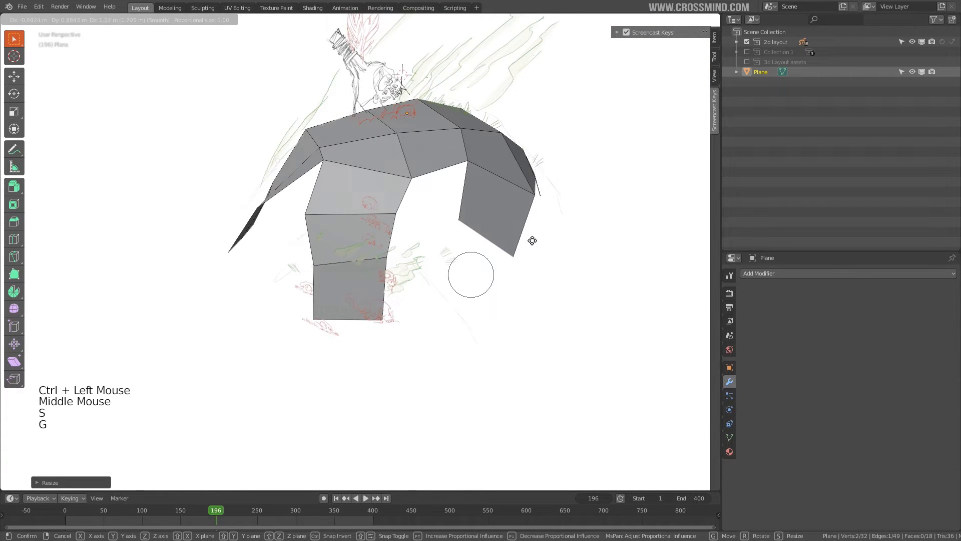
{"action": "left_click", "coordinate": [532, 240]}
Extend the grassy slope with another extruded face, then rotate, resize and move its end edge
{"action": "middle_click_drag", "start_coordinate": [448, 292], "coordinate": [476, 296]}
{"action": "key", "text": "r"}
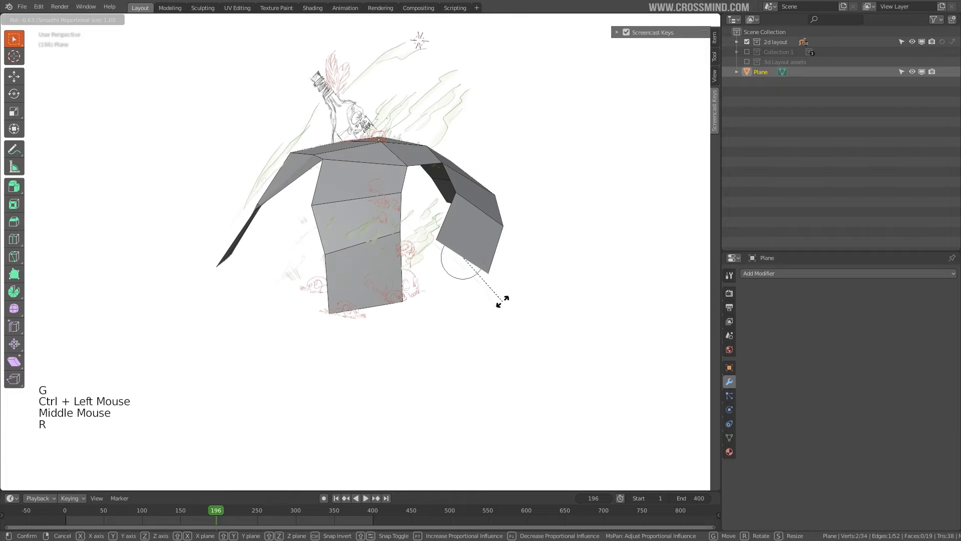
{"action": "key", "text": "s"}
{"action": "left_click", "coordinate": [514, 305]}
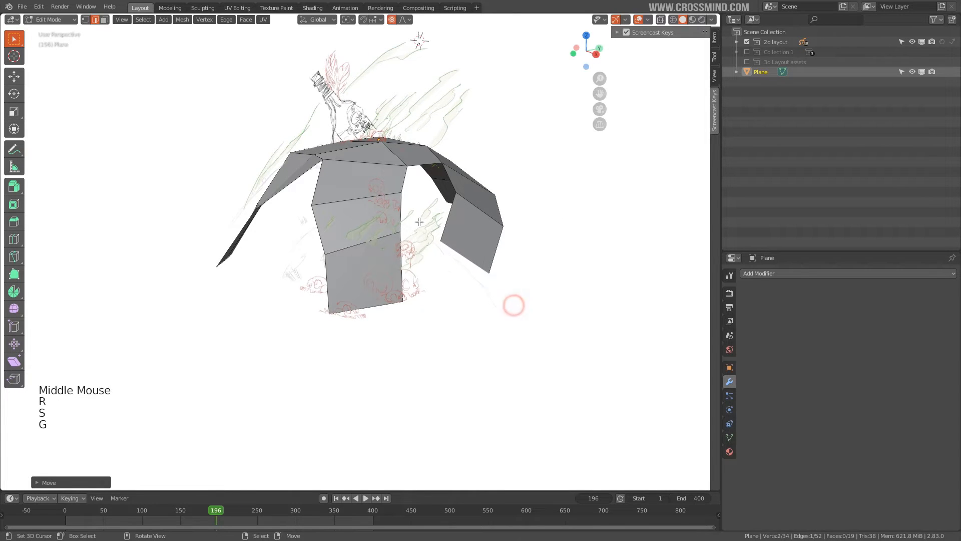
Fill the opening between the front strip and the grassy slope with a face, then scale, move and rotate its outer edge
{"action": "scroll", "coordinate": [460, 237], "scroll_direction": "up", "scroll_amount": 2}
{"action": "middle_click_drag", "start_coordinate": [461, 237], "coordinate": [523, 173]}
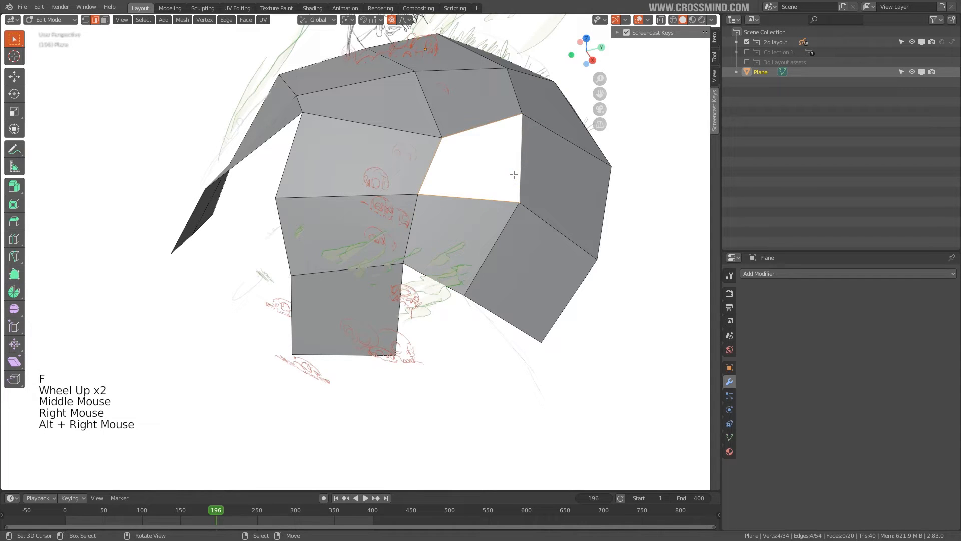
{"action": "key", "text": "s"}
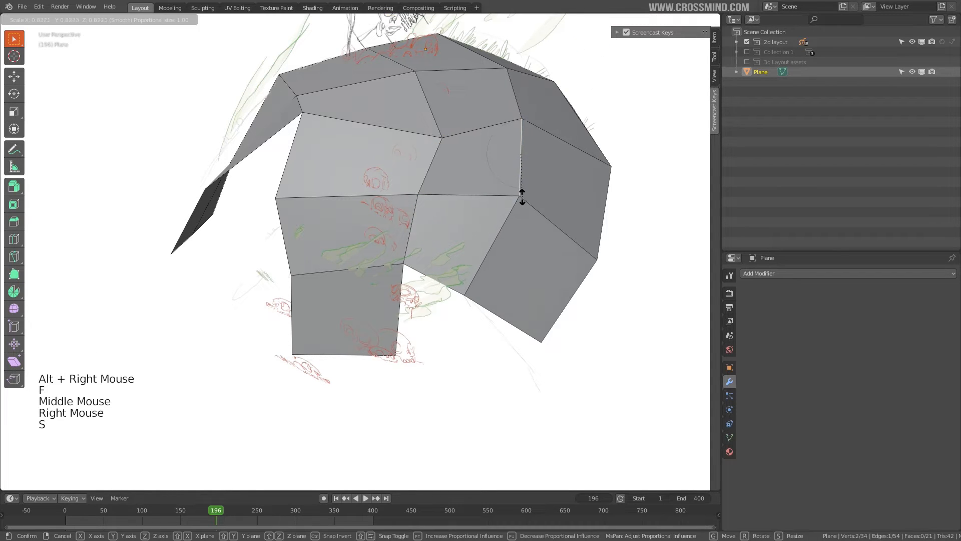
{"action": "left_click", "coordinate": [520, 195]}
{"action": "middle_click_drag", "start_coordinate": [520, 195], "coordinate": [515, 130]}
{"action": "key", "text": "g"}
{"action": "left_click", "coordinate": [509, 159]}
{"action": "key", "text": "r"}
{"action": "left_click", "coordinate": [509, 217]}
Extrude the grassy slope's lower edge down, resize and move it, and fill the remaining gap to the front strip
{"action": "middle_click_drag", "start_coordinate": [401, 229], "coordinate": [488, 249]}
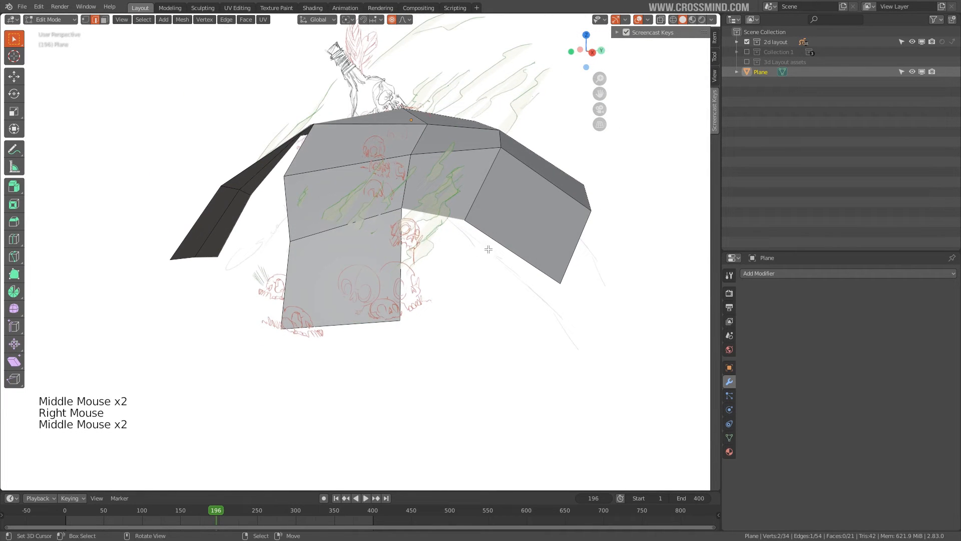
{"action": "key", "text": "g"}
{"action": "left_click", "coordinate": [477, 328]}
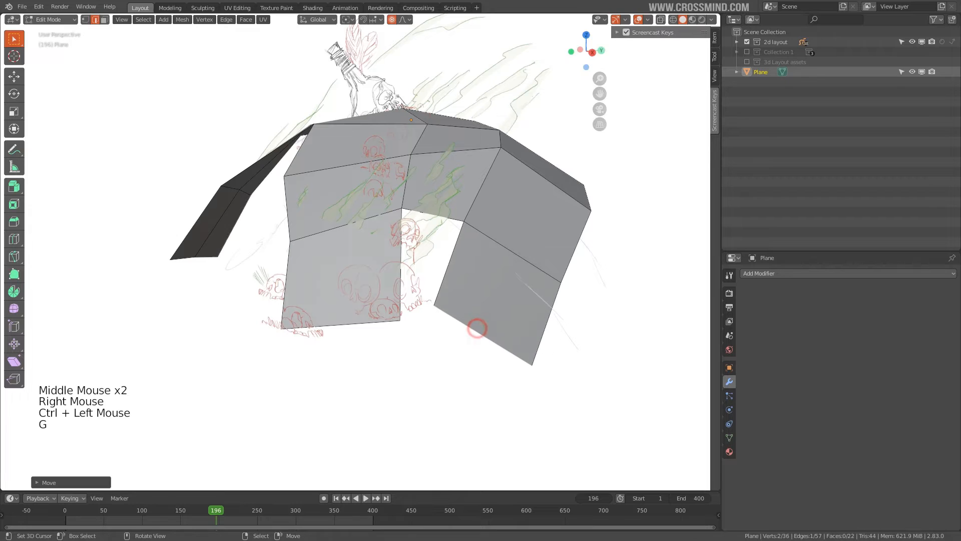
{"action": "key", "text": "s"}
{"action": "left_click", "coordinate": [542, 356]}
{"action": "key", "text": "g"}
{"action": "left_click", "coordinate": [539, 371]}
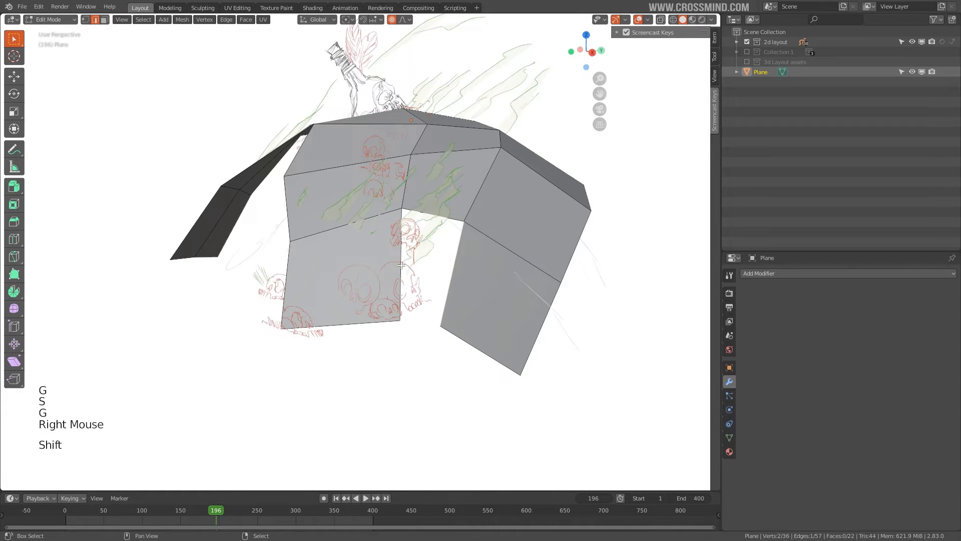
{"action": "middle_click_drag", "start_coordinate": [404, 262], "coordinate": [489, 240]}
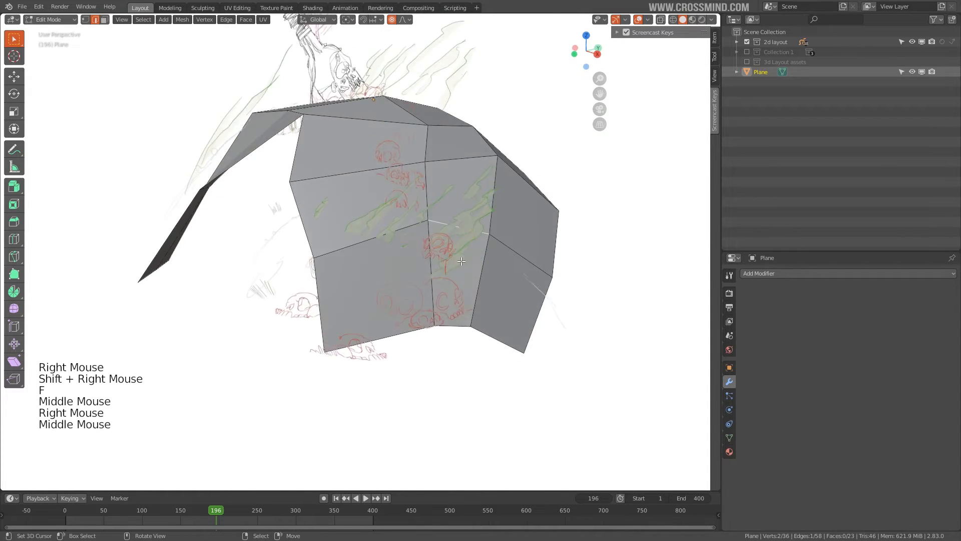
Add a loop cut across the opposite side strip and bridge it to the front strip with a face
{"action": "scroll", "coordinate": [450, 200], "scroll_direction": "down", "scroll_amount": 2}
{"action": "middle_click_drag", "start_coordinate": [380, 150], "coordinate": [459, 59]}
{"action": "right_click", "coordinate": [248, 273]}
{"action": "right_click", "coordinate": [205, 264], "text": "shift"}
{"action": "key", "text": "g"}
{"action": "key", "text": "ctrl+r"}
{"action": "left_click", "coordinate": [253, 222]}
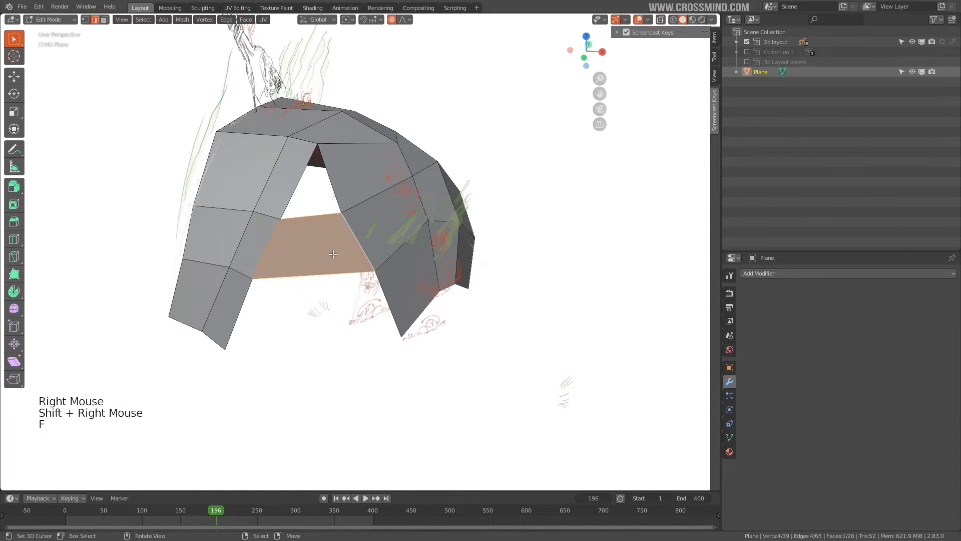
Undo the bridging face, then rip and move the vertex at the upper corner of the gap between the strips
{"action": "key", "text": "ctrl+z"}
{"action": "middle_click_drag", "start_coordinate": [333, 240], "coordinate": [345, 273]}
{"action": "key", "text": "1"}
{"action": "right_click", "coordinate": [321, 157]}
{"action": "key", "text": "g"}
{"action": "left_click", "coordinate": [318, 162]}
{"action": "middle_click_drag", "start_coordinate": [318, 162], "coordinate": [330, 165]}
{"action": "key", "text": "v"}
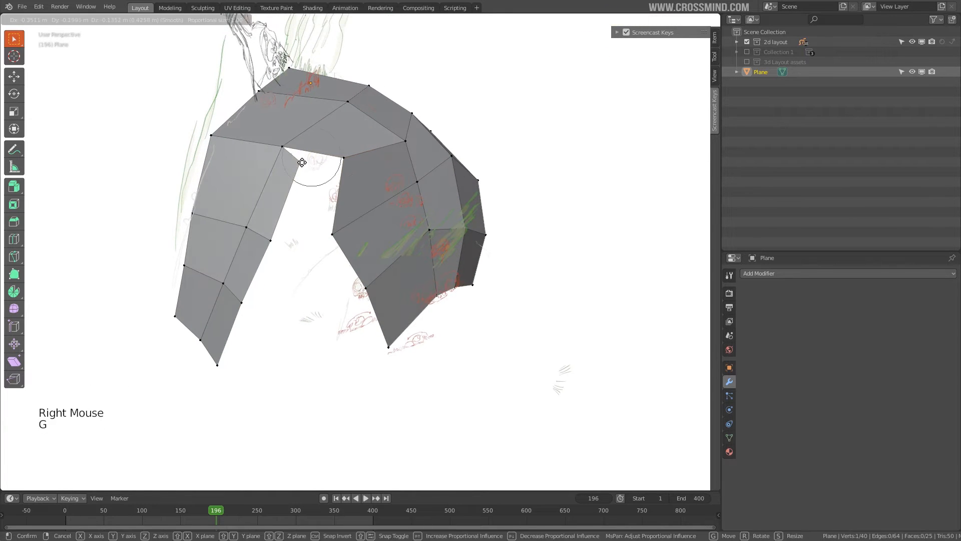
{"action": "left_click", "coordinate": [302, 163]}
Delete the inner column of faces from the side strip
{"action": "key", "text": "3"}
{"action": "right_click", "coordinate": [298, 175]}
{"action": "key", "text": "3"}
{"action": "key", "text": "Tab"}
{"action": "key", "text": "grave"}
{"action": "key", "text": "Tab"}
{"action": "key", "text": "Tab"}
{"action": "key", "text": "Tab"}
{"action": "key", "text": "Delete"}
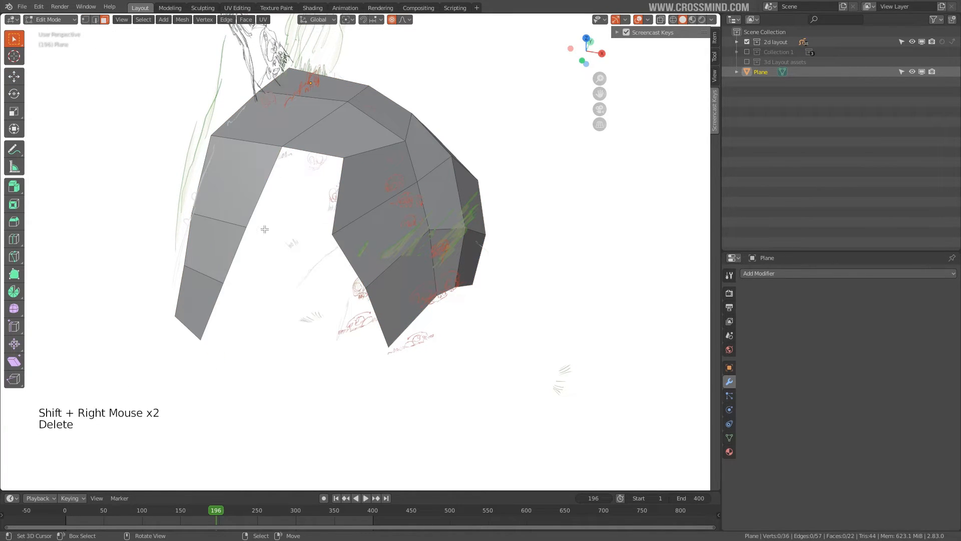
{"action": "key", "text": "f"}
{"action": "middle_click_drag", "start_coordinate": [335, 260], "coordinate": [344, 256]}
{"action": "key", "text": "ctrl+z"}
{"action": "right_click", "coordinate": [299, 273]}
{"action": "key", "text": "g"}
{"action": "left_click", "coordinate": [323, 275]}
{"action": "key", "text": "ctrl+z"}
{"action": "key", "text": "ctrl+z"}
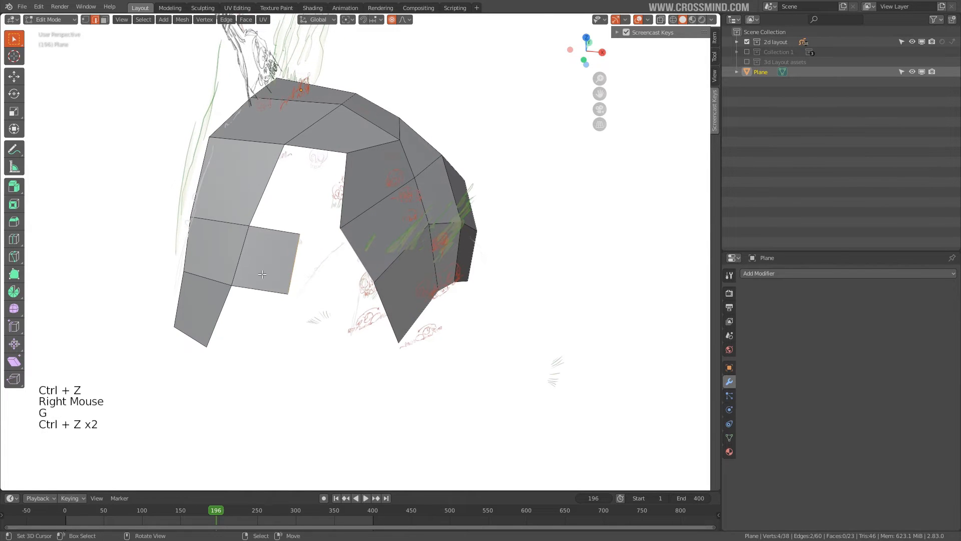
Fill the gap between the side strip and the front strip with three stacked faces
{"action": "right_click", "coordinate": [359, 257], "text": "shift"}
{"action": "key", "text": "f"}
{"action": "right_click", "coordinate": [354, 206], "text": "alt"}
{"action": "key", "text": "f"}
{"action": "right_click", "coordinate": [383, 296], "text": "shift"}
{"action": "key", "text": "f"}
Cut an edge loop through the newly filled faces and over the hill, then hide the mesh in Object Mode
{"action": "key", "text": "ctrl+r"}
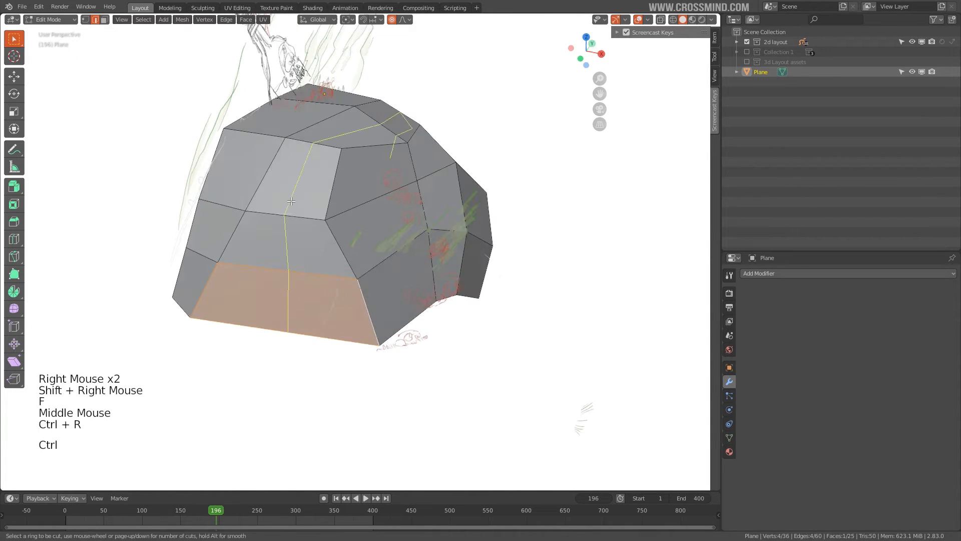
{"action": "key", "text": "g"}
{"action": "middle_click_drag", "start_coordinate": [395, 255], "coordinate": [382, 262]}
{"action": "middle_click_drag", "start_coordinate": [383, 262], "coordinate": [384, 288], "text": "shift"}
{"action": "mouse_move", "coordinate": [360, 286]}
{"action": "middle_mouse_down"}
{"action": "mouse_move", "coordinate": [245, 301]}
{"action": "mouse_move", "coordinate": [361, 278]}
{"action": "middle_mouse_up"}
{"action": "scroll", "coordinate": [380, 285], "scroll_direction": "down", "scroll_amount": 2}
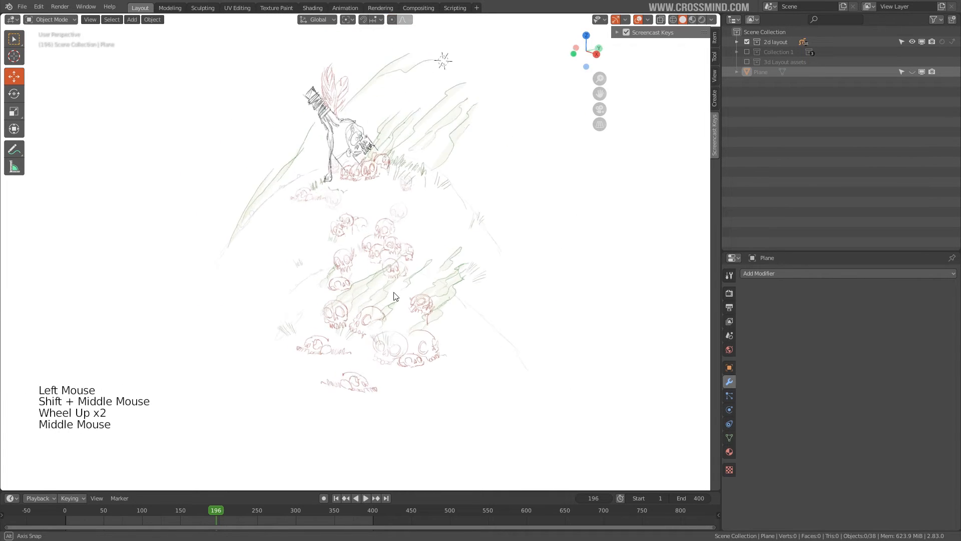
Annotate the hill's curvature with one stroke down the slope and one across it, then undo the strokes
{"action": "middle_click_drag", "start_coordinate": [380, 250], "coordinate": [362, 244], "text": "shift"}
{"action": "scroll", "coordinate": [396, 240], "scroll_direction": "up", "scroll_amount": 1}
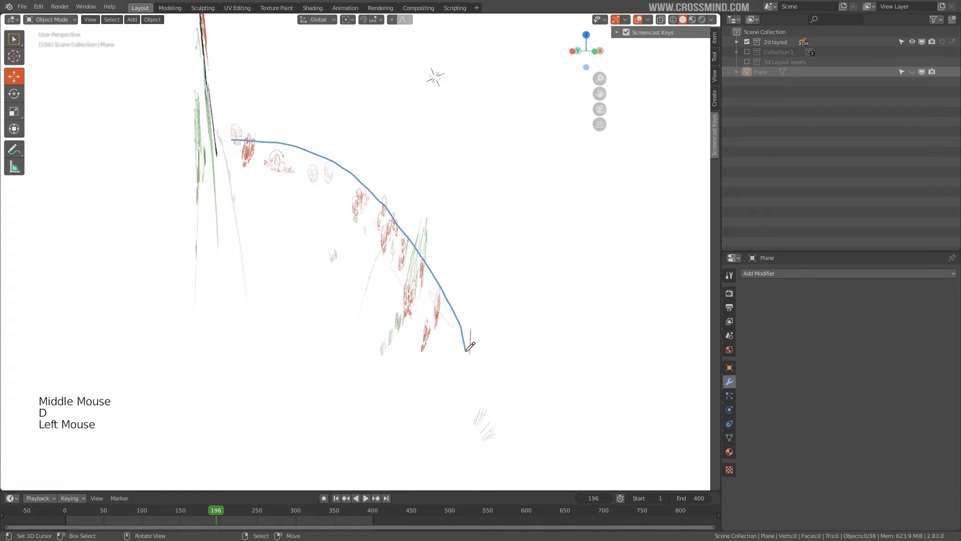
{"action": "middle_click_drag", "start_coordinate": [470, 346], "coordinate": [591, 122]}
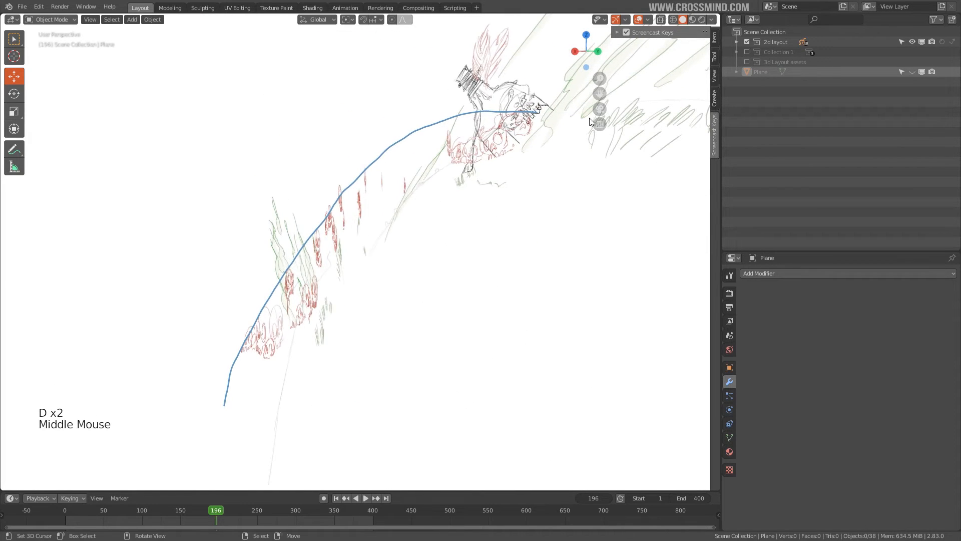
{"action": "scroll", "coordinate": [378, 277], "scroll_direction": "down", "scroll_amount": 2}
{"action": "mouse_move", "coordinate": [378, 276]}
{"action": "middle_mouse_down"}
{"action": "mouse_move", "coordinate": [431, 223]}
{"action": "mouse_move", "coordinate": [409, 225]}
{"action": "mouse_move", "coordinate": [383, 281]}
{"action": "middle_mouse_up"}
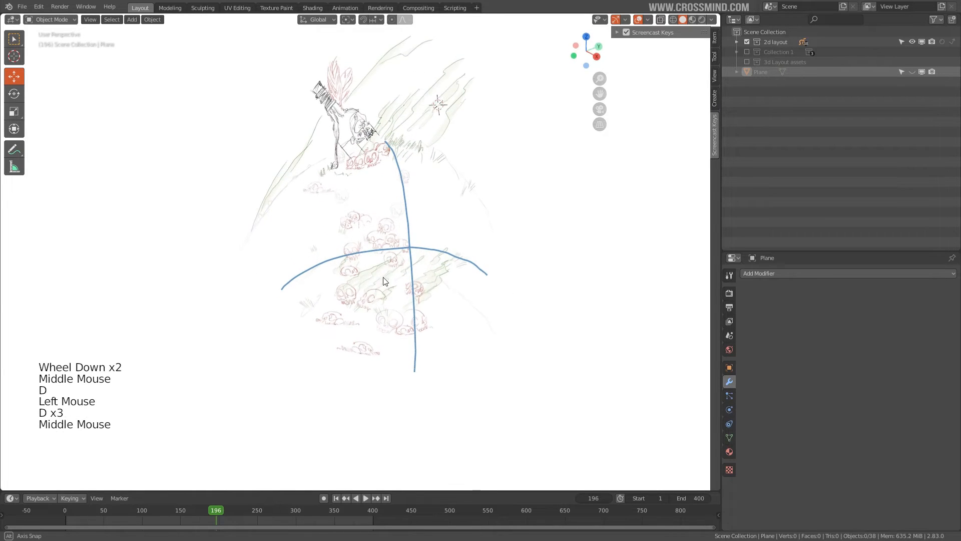
{"action": "mouse_move", "coordinate": [499, 222]}
{"action": "middle_mouse_down"}
{"action": "mouse_move", "coordinate": [506, 209]}
{"action": "mouse_move", "coordinate": [461, 209]}
{"action": "middle_mouse_up"}
{"action": "mouse_move", "coordinate": [415, 234]}
{"action": "middle_mouse_down"}
{"action": "mouse_move", "coordinate": [436, 226]}
{"action": "mouse_move", "coordinate": [422, 204]}
{"action": "mouse_move", "coordinate": [459, 225]}
{"action": "middle_mouse_up"}
Unhide the hill mesh and shade it smooth
{"action": "left_click", "coordinate": [912, 72]}
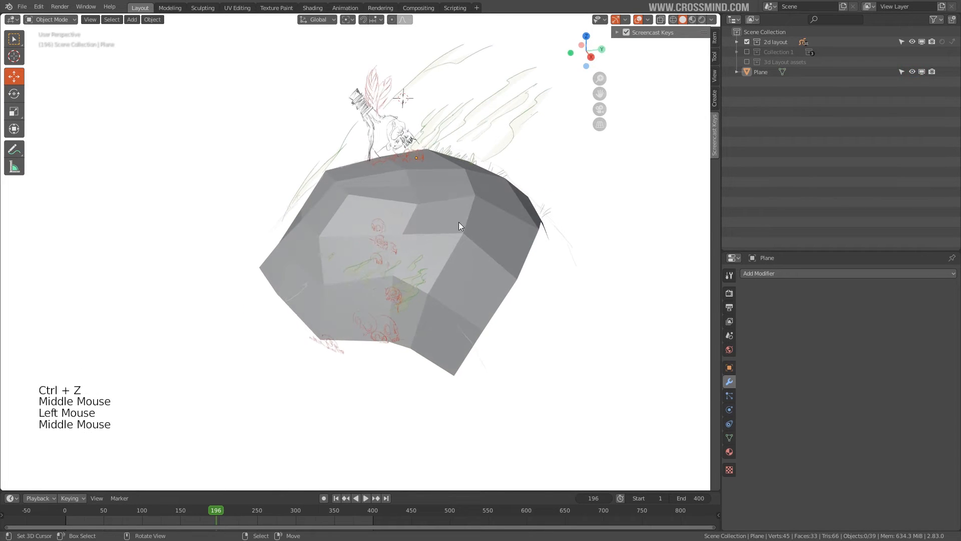
{"action": "key", "text": "w"}
{"action": "middle_click_drag", "start_coordinate": [461, 259], "coordinate": [440, 242]}
{"action": "left_click", "coordinate": [454, 255]}
Check the hill through the camera and move to frame 117
{"action": "key", "text": "KP_0"}
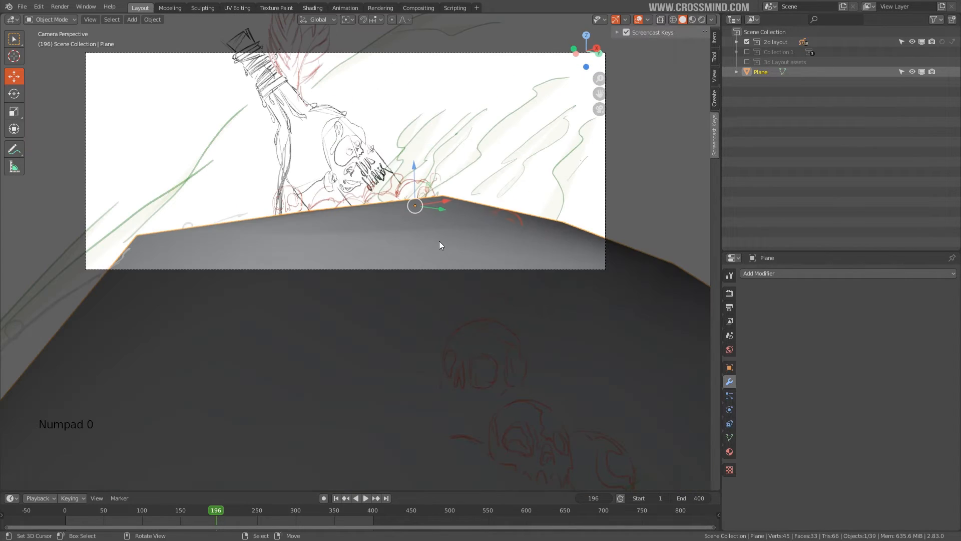
{"action": "left_click_drag", "start_coordinate": [198, 521], "coordinate": [155, 509]}
{"action": "scroll", "coordinate": [334, 243], "scroll_direction": "down", "scroll_amount": 2}
{"action": "scroll", "coordinate": [365, 243], "scroll_direction": "down", "scroll_amount": 3}
{"action": "middle_click_drag", "start_coordinate": [335, 243], "coordinate": [416, 293]}
In Edit Mode, reposition two faces on the hill's front slope, including the one over the sketched skulls
{"action": "key", "text": "Tab"}
{"action": "right_click", "coordinate": [418, 300]}
{"action": "key", "text": "3"}
{"action": "right_click", "coordinate": [417, 300]}
{"action": "key", "text": "g"}
{"action": "left_click", "coordinate": [411, 302]}
{"action": "right_click", "coordinate": [388, 241]}
{"action": "key", "text": "g"}
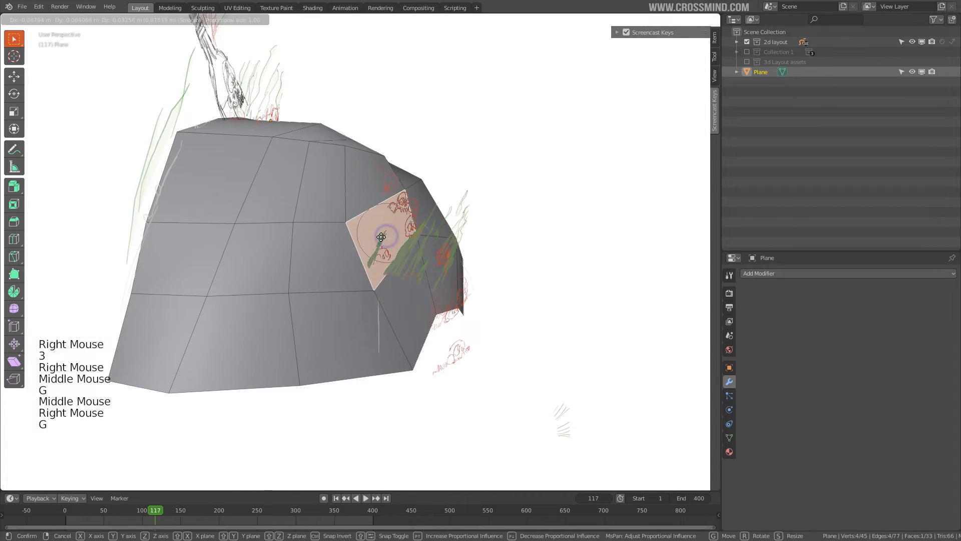
{"action": "left_click", "coordinate": [377, 230]}
Move another face on the front slope, then the narrow corner face beside the skull sketches
{"action": "middle_click_drag", "start_coordinate": [366, 225], "coordinate": [335, 166]}
{"action": "right_click", "coordinate": [377, 193]}
{"action": "key", "text": "g"}
{"action": "left_click", "coordinate": [373, 186]}
{"action": "scroll", "coordinate": [413, 217], "scroll_direction": "up", "scroll_amount": 1}
{"action": "middle_click_drag", "start_coordinate": [417, 261], "coordinate": [410, 224]}
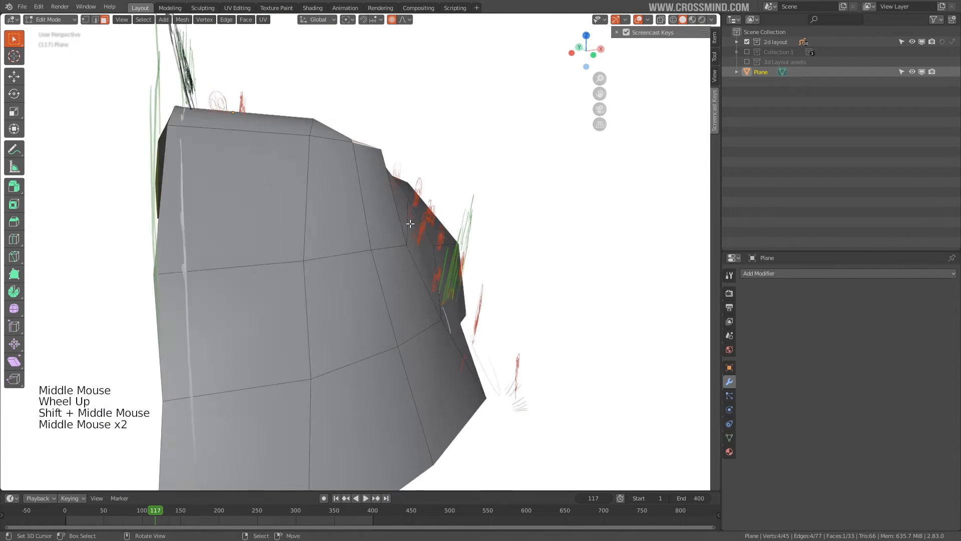
{"action": "middle_click_drag", "start_coordinate": [370, 290], "coordinate": [355, 328]}
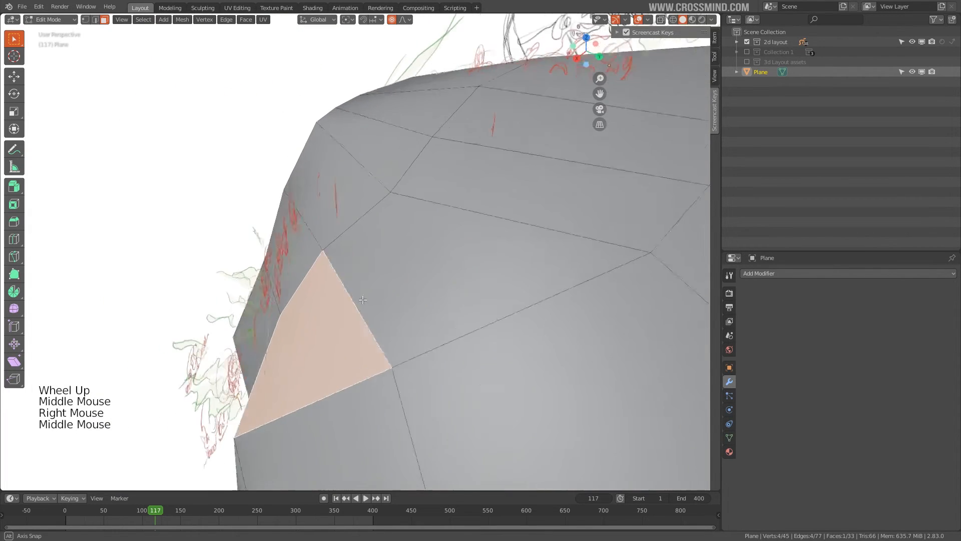
{"action": "key", "text": "g"}
{"action": "left_click", "coordinate": [351, 341]}
Move the edge at the corner face's lower end, then nudge a nearby vertex on the same slope
{"action": "key", "text": "2"}
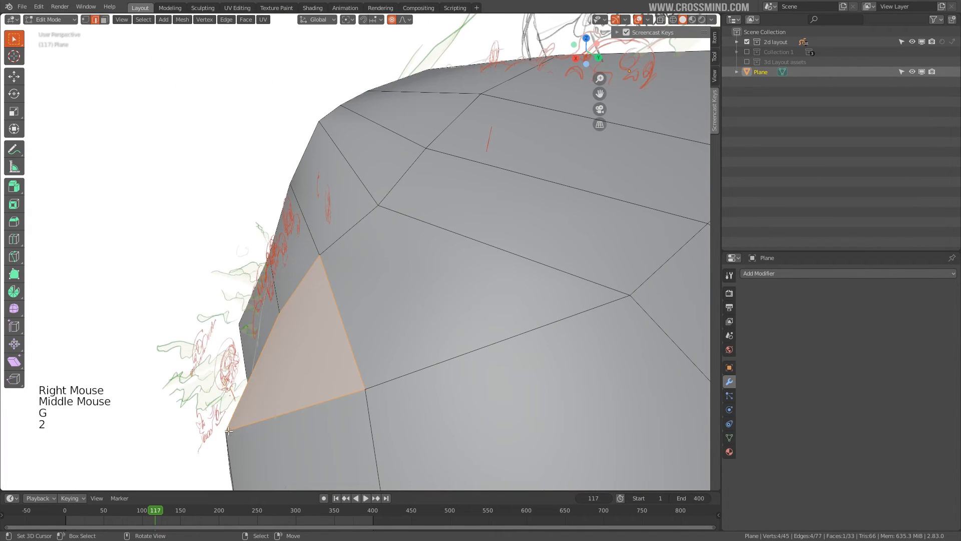
{"action": "right_click", "coordinate": [232, 431]}
{"action": "key", "text": "g"}
{"action": "left_click", "coordinate": [254, 424]}
{"action": "scroll", "coordinate": [256, 423], "scroll_direction": "down", "scroll_amount": 2}
{"action": "middle_click_drag", "start_coordinate": [262, 421], "coordinate": [417, 349]}
{"action": "key", "text": "1"}
{"action": "right_click", "coordinate": [333, 379]}
{"action": "key", "text": "g"}
{"action": "left_click", "coordinate": [334, 379]}
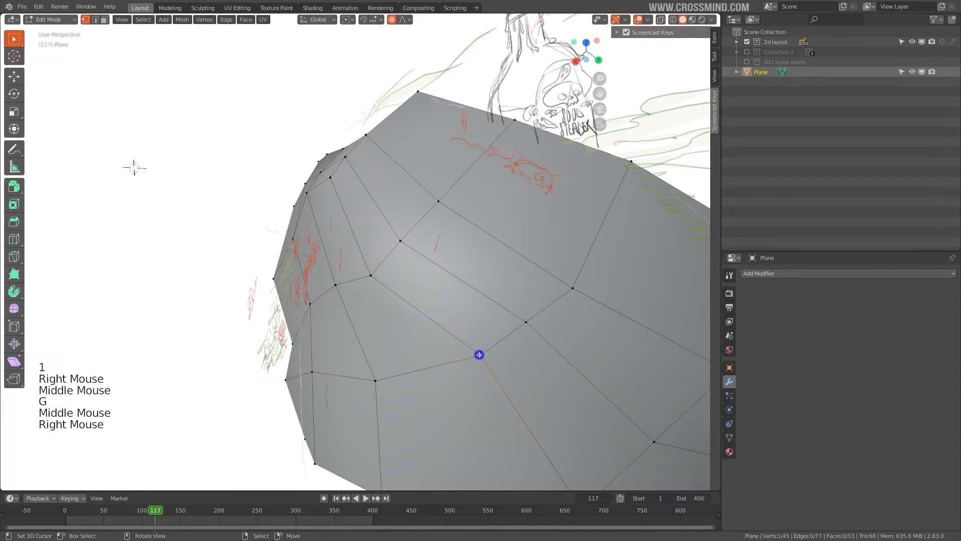
Reposition individual vertices along the hill's side silhouette to round out its profile
{"action": "middle_click_drag", "start_coordinate": [479, 355], "coordinate": [296, 314]}
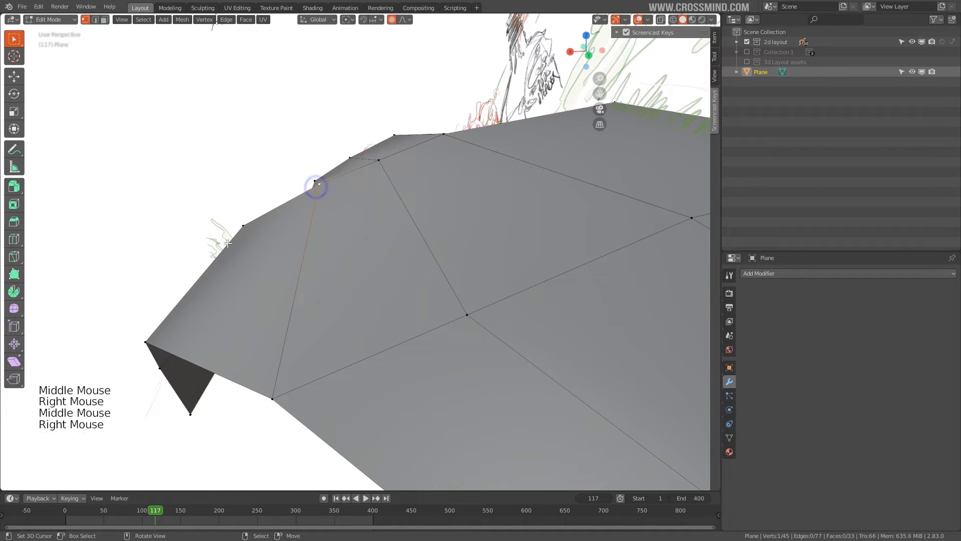
{"action": "key", "text": "g"}
{"action": "left_click", "coordinate": [242, 232]}
{"action": "mouse_move", "coordinate": [243, 232]}
{"action": "middle_mouse_down"}
{"action": "mouse_move", "coordinate": [429, 268]}
{"action": "mouse_move", "coordinate": [544, 258]}
{"action": "mouse_move", "coordinate": [385, 183]}
{"action": "mouse_move", "coordinate": [440, 203]}
{"action": "middle_mouse_up"}
{"action": "right_click", "coordinate": [375, 186]}
{"action": "scroll", "coordinate": [398, 180], "scroll_direction": "up", "scroll_amount": 2}
{"action": "key", "text": "g"}
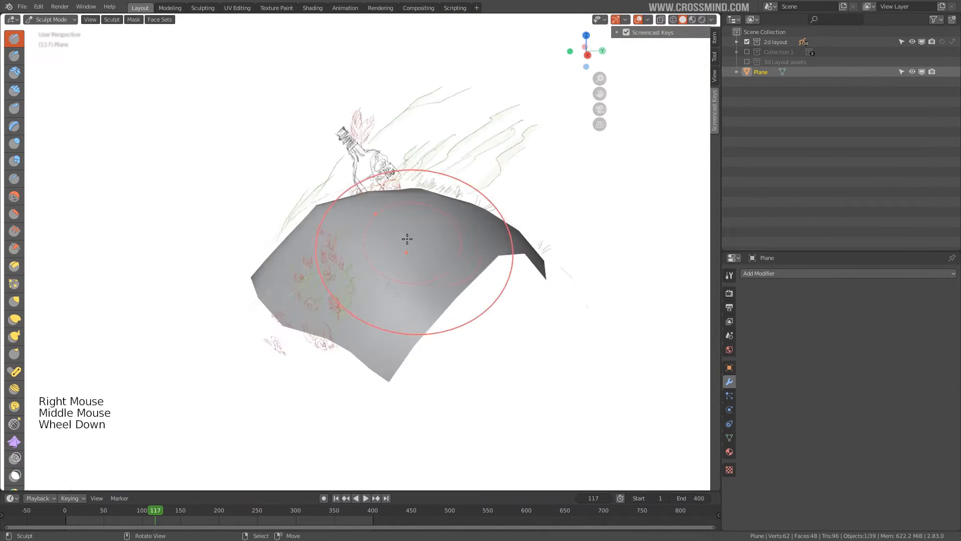
Examine the hill's silhouette through the camera at different points of the animation, ending on frame 213
{"action": "middle_click_drag", "start_coordinate": [407, 238], "coordinate": [328, 356]}
{"action": "key", "text": "KP_0"}
{"action": "scroll", "coordinate": [379, 288], "scroll_direction": "down", "scroll_amount": 1}
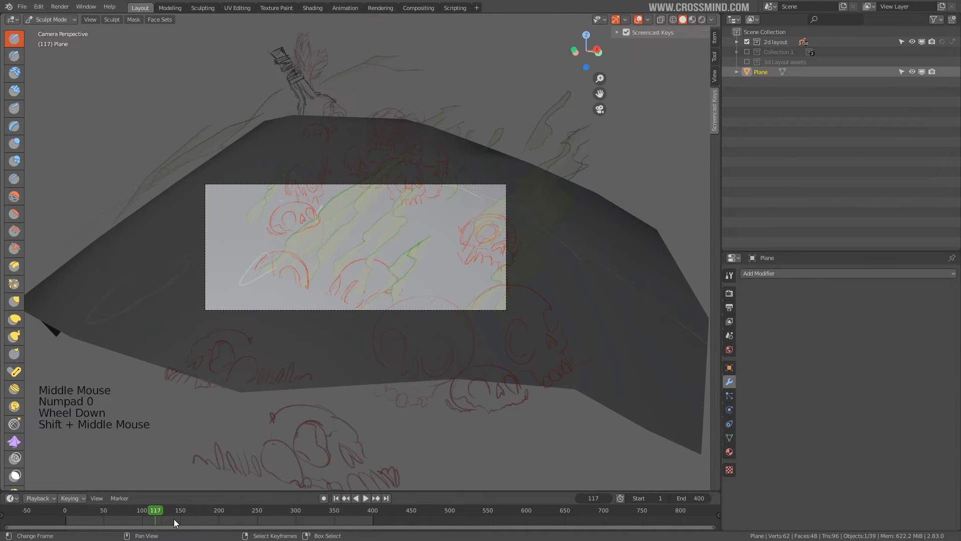
{"action": "left_click_drag", "start_coordinate": [174, 519], "coordinate": [293, 516]}
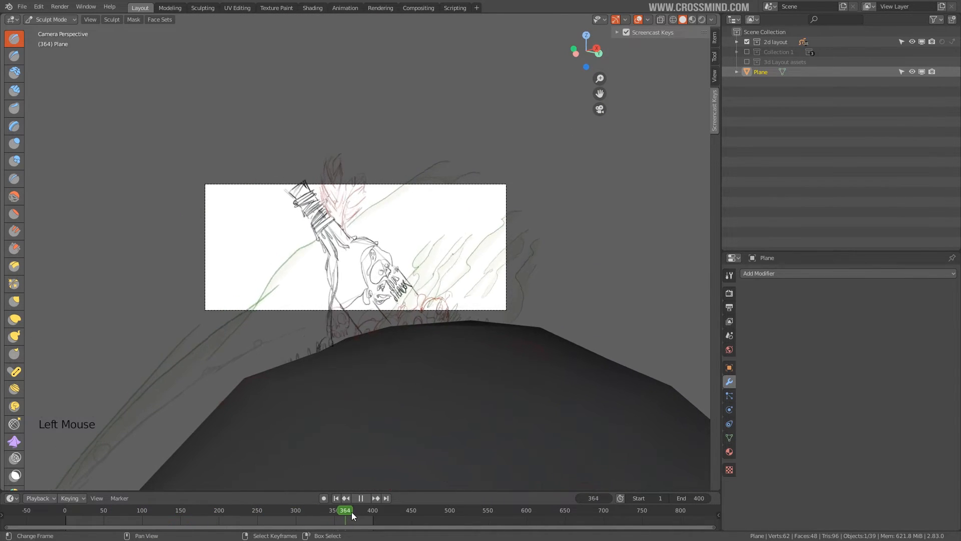
{"action": "left_click_drag", "start_coordinate": [352, 512], "coordinate": [353, 511]}
{"action": "scroll", "coordinate": [348, 348], "scroll_direction": "up", "scroll_amount": 1}
{"action": "middle_click_drag", "start_coordinate": [347, 348], "coordinate": [338, 474], "text": "shift"}
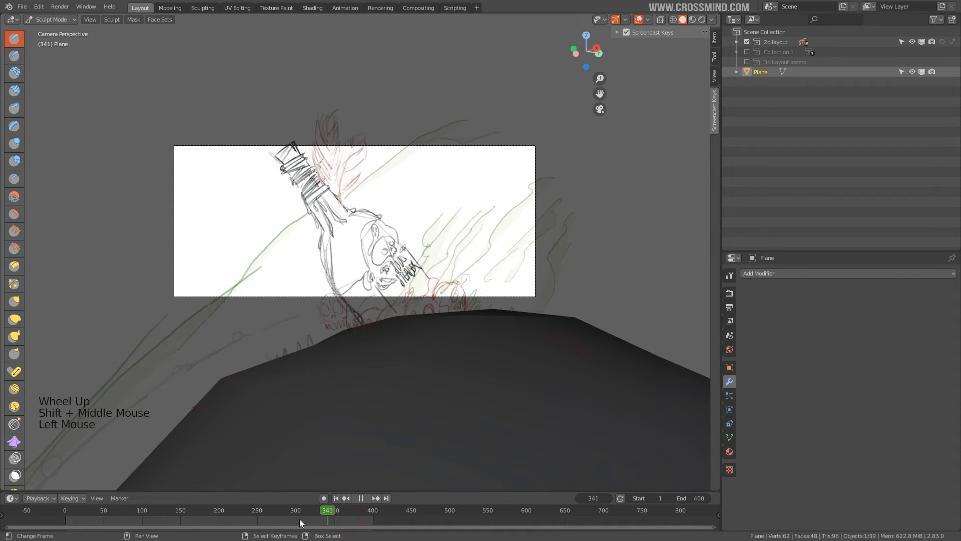
{"action": "left_click_drag", "start_coordinate": [299, 519], "coordinate": [229, 518]}
{"action": "scroll", "coordinate": [369, 365], "scroll_direction": "up", "scroll_amount": 1}
{"action": "middle_click_drag", "start_coordinate": [369, 365], "coordinate": [370, 342], "text": "shift"}
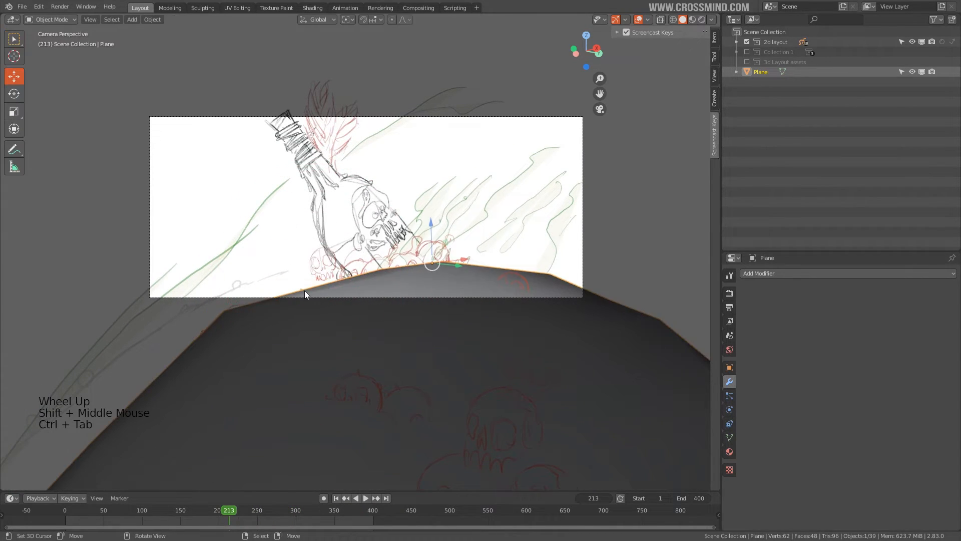
In Edit Mode, raise the left crest vertices towards the sketched ridge, then shift the hilltop vertices about -0.28 m X, -0.36 m Y and 0.07 m Z
{"action": "key", "text": "Tab"}
{"action": "right_click", "coordinate": [284, 298]}
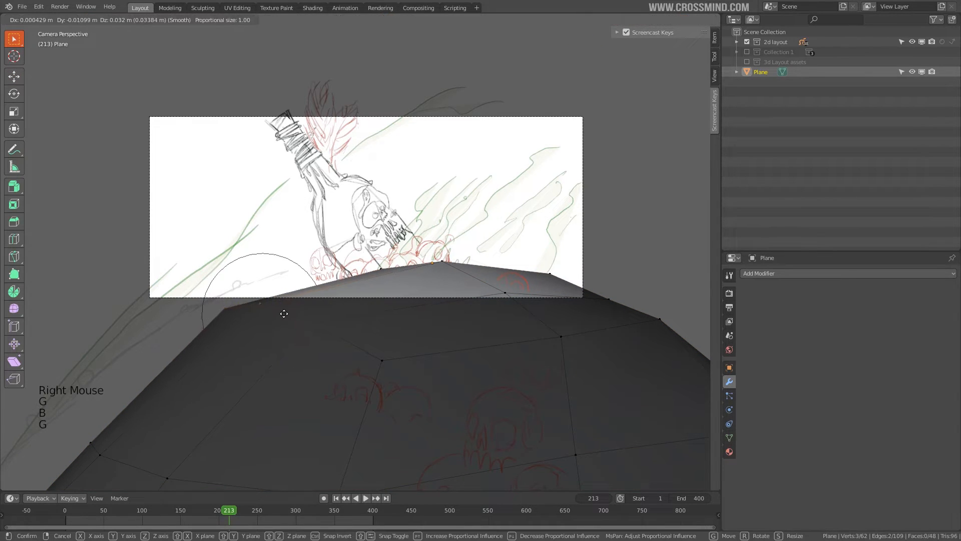
{"action": "left_click", "coordinate": [279, 302]}
{"action": "right_click", "coordinate": [435, 261]}
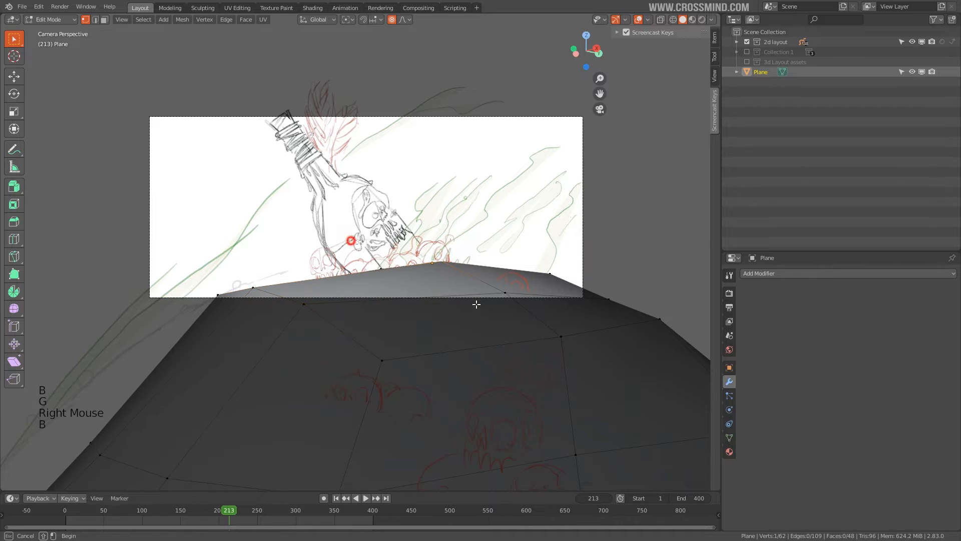
{"action": "key", "text": "g"}
{"action": "left_click", "coordinate": [433, 304]}
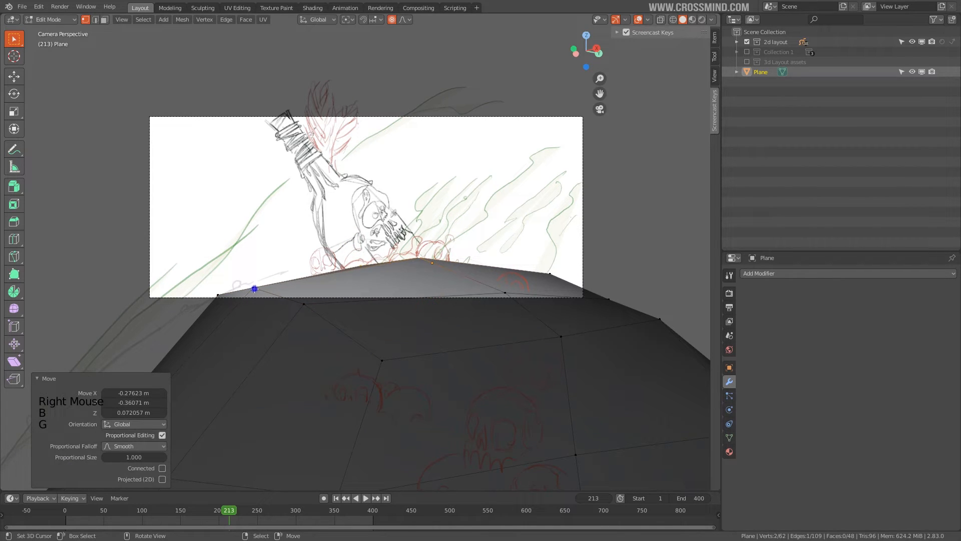
Undo a trial move of the crest's left-end vertices and shift them slightly along the sketched ridge instead
{"action": "key", "text": "g"}
{"action": "left_click", "coordinate": [174, 265]}
{"action": "right_click", "coordinate": [214, 288]}
{"action": "key", "text": "ctrl+z"}
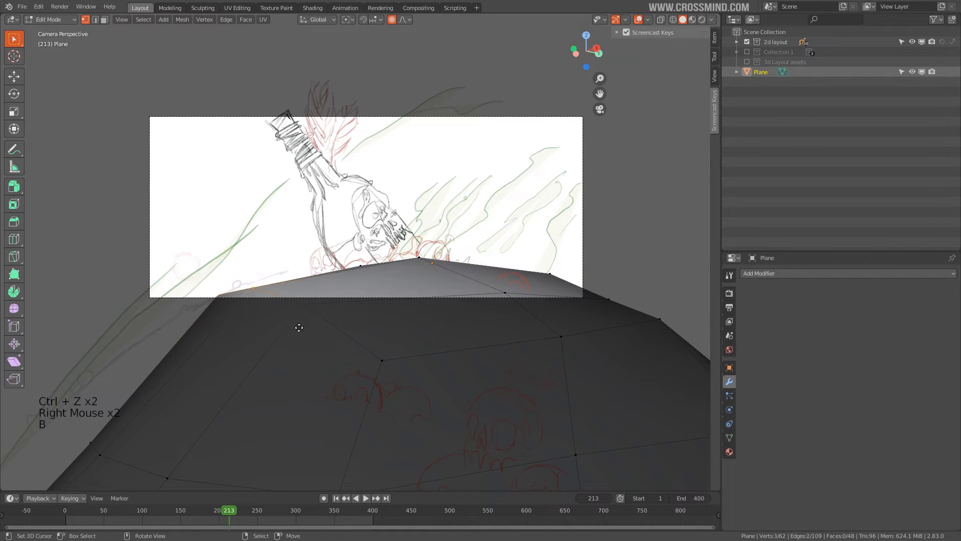
{"action": "key", "text": "g"}
{"action": "left_click", "coordinate": [300, 328]}
Box-select the vertices midway down the left slope and move them outward to the sketched hill outline
{"action": "scroll", "coordinate": [343, 329], "scroll_direction": "down", "scroll_amount": 2}
{"action": "middle_click_drag", "start_coordinate": [343, 329], "coordinate": [266, 291], "text": "shift"}
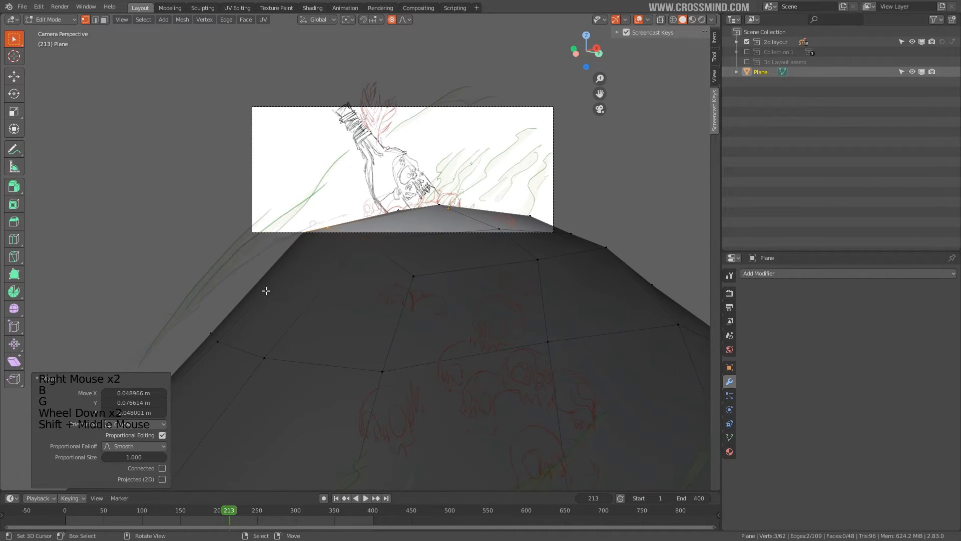
{"action": "right_click", "coordinate": [203, 320]}
{"action": "key", "text": "b"}
{"action": "key", "text": "g"}
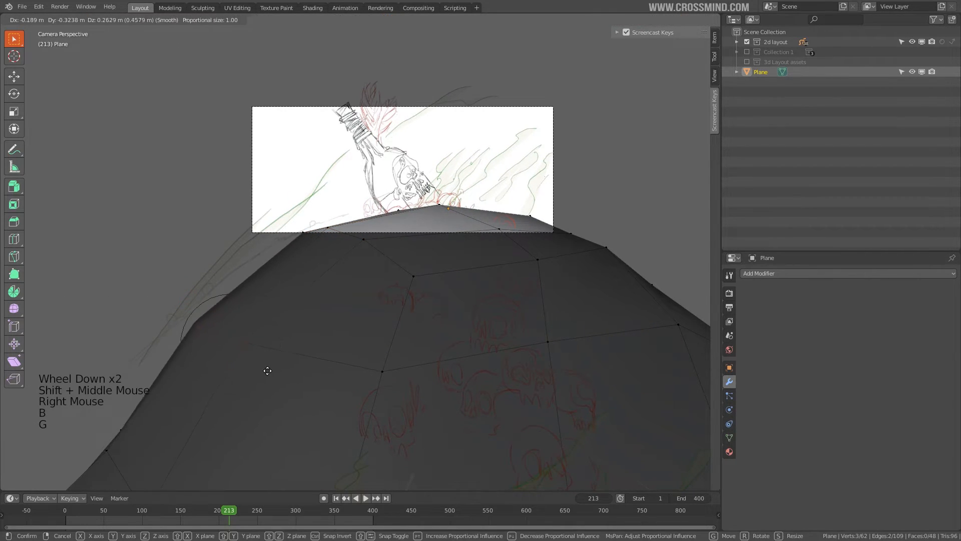
{"action": "left_click", "coordinate": [257, 369]}
Box-select the next lower group of left-slope vertices and move them to continue the sketched outline
{"action": "middle_click_drag", "start_coordinate": [258, 369], "coordinate": [203, 328], "text": "shift"}
{"action": "right_click", "coordinate": [203, 328]}
{"action": "key", "text": "b"}
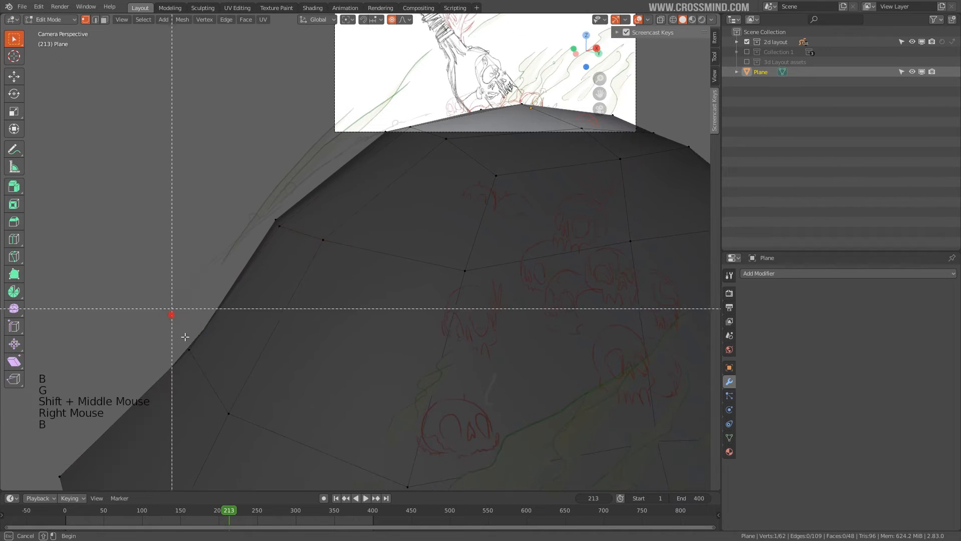
{"action": "left_click_drag", "start_coordinate": [183, 310], "coordinate": [220, 351]}
{"action": "key", "text": "g"}
{"action": "left_click", "coordinate": [269, 369]}
Examine the reshaped hill from several angles and return to the camera view
{"action": "scroll", "coordinate": [268, 369], "scroll_direction": "down", "scroll_amount": 1}
{"action": "middle_click_drag", "start_coordinate": [269, 369], "coordinate": [501, 200], "text": "shift"}
{"action": "scroll", "coordinate": [509, 135], "scroll_direction": "down", "scroll_amount": 2}
{"action": "middle_click_drag", "start_coordinate": [509, 135], "coordinate": [494, 203]}
{"action": "scroll", "coordinate": [506, 303], "scroll_direction": "up", "scroll_amount": 2}
{"action": "scroll", "coordinate": [450, 251], "scroll_direction": "down", "scroll_amount": 2}
{"action": "middle_click_drag", "start_coordinate": [451, 251], "coordinate": [436, 268], "text": "shift"}
{"action": "middle_click_drag", "start_coordinate": [435, 269], "coordinate": [421, 253]}
{"action": "scroll", "coordinate": [395, 270], "scroll_direction": "down", "scroll_amount": 1}
{"action": "middle_click_drag", "start_coordinate": [420, 253], "coordinate": [417, 256]}
{"action": "key", "text": "KP_0"}
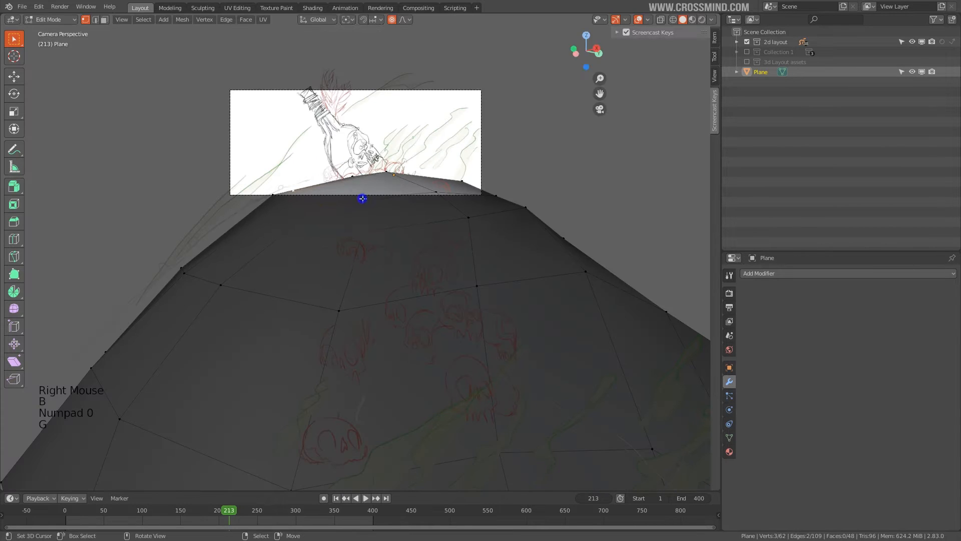
Slide the selected vertices near the hill's crest along their edges, then return to Object Mode and save the file
{"action": "key", "text": "g"}
{"action": "key", "text": "g"}
{"action": "left_click", "coordinate": [448, 179]}
{"action": "scroll", "coordinate": [441, 193], "scroll_direction": "down", "scroll_amount": 1}
{"action": "key", "text": "Tab"}
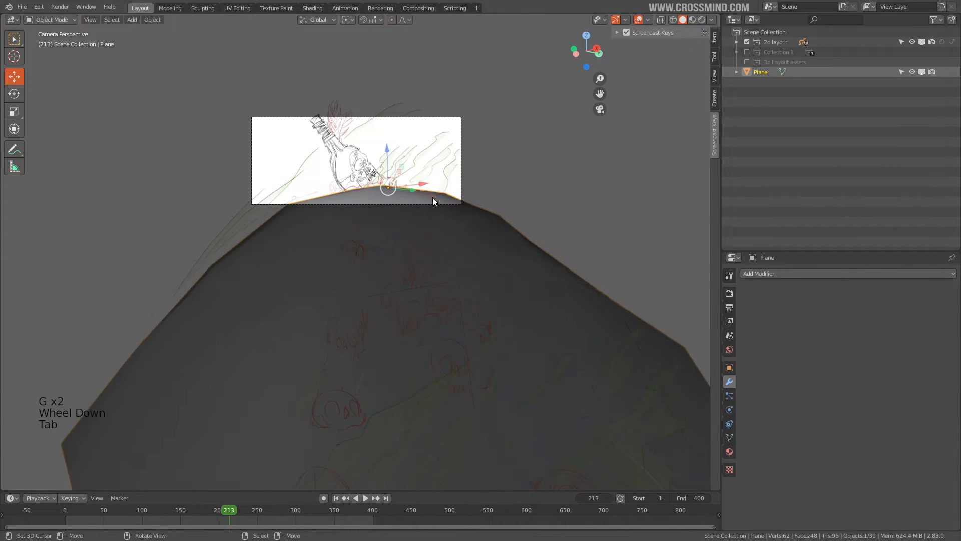
{"action": "scroll", "coordinate": [433, 198], "scroll_direction": "down", "scroll_amount": 1}
{"action": "key", "text": "ctrl+s"}
Exclude the 2d layout collection from the view layer and enable the 3d Layout assets collection around the hill
{"action": "middle_click_drag", "start_coordinate": [431, 200], "coordinate": [451, 210]}
{"action": "scroll", "coordinate": [451, 211], "scroll_direction": "down", "scroll_amount": 3}
{"action": "middle_click_drag", "start_coordinate": [451, 210], "coordinate": [475, 200]}
{"action": "left_click", "coordinate": [746, 43]}
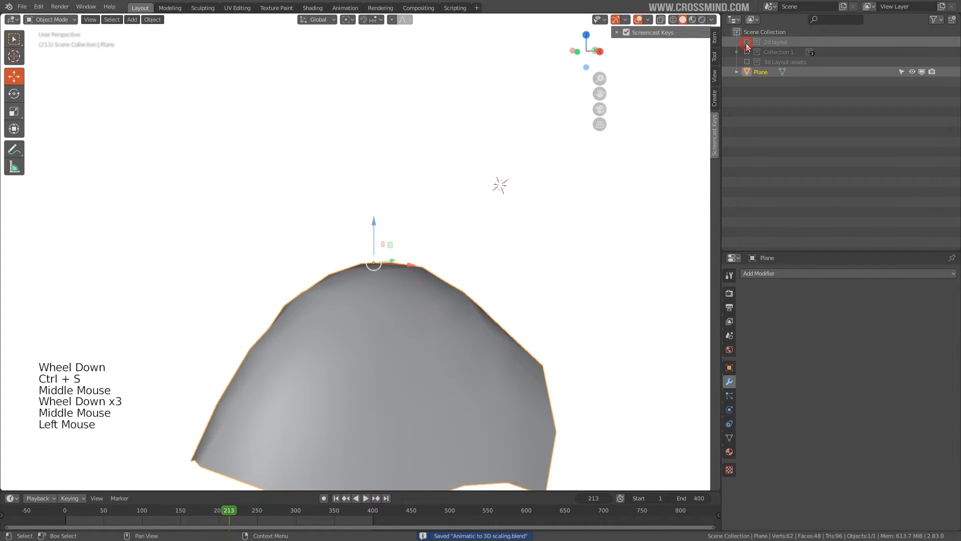
{"action": "scroll", "coordinate": [698, 114], "scroll_direction": "down", "scroll_amount": 2}
{"action": "left_click", "coordinate": [748, 62]}
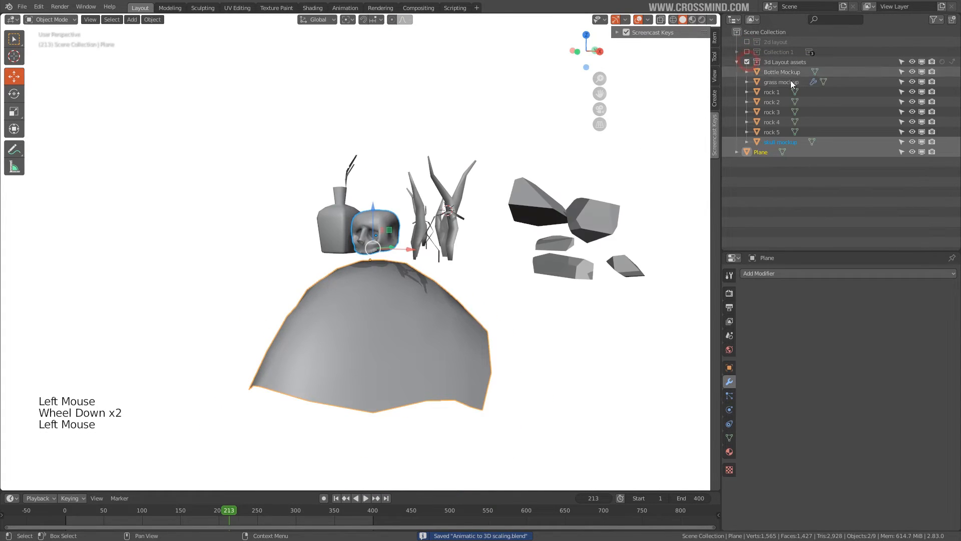
Save the project file and examine the mockup assets arranged above the mound
{"action": "middle_click_drag", "start_coordinate": [481, 290], "coordinate": [468, 235]}
{"action": "scroll", "coordinate": [461, 269], "scroll_direction": "up", "scroll_amount": 2}
{"action": "key", "text": "ctrl+s"}
{"action": "scroll", "coordinate": [470, 258], "scroll_direction": "down", "scroll_amount": 1}
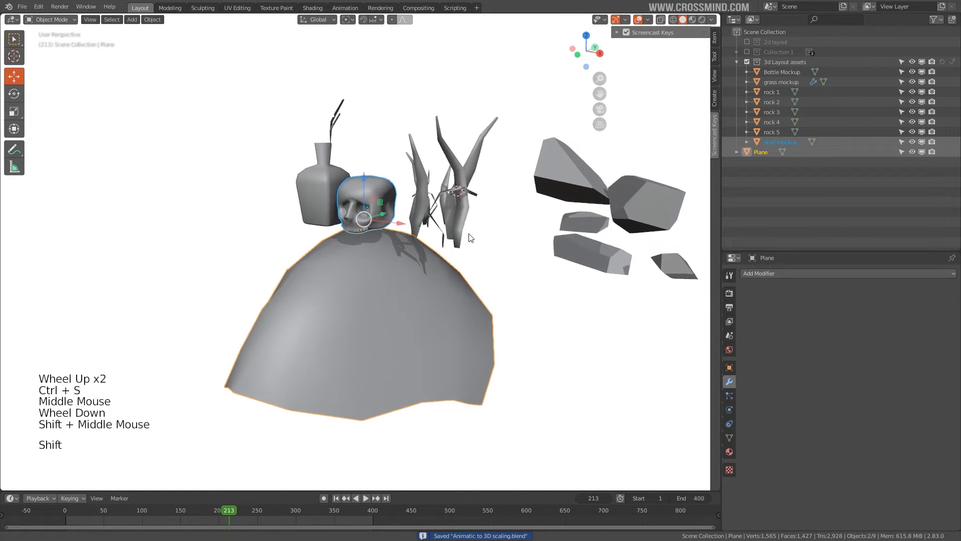
{"action": "scroll", "coordinate": [516, 216], "scroll_direction": "up", "scroll_amount": 1}
{"action": "middle_click_drag", "start_coordinate": [494, 269], "coordinate": [427, 271]}
{"action": "scroll", "coordinate": [496, 270], "scroll_direction": "down", "scroll_amount": 1}
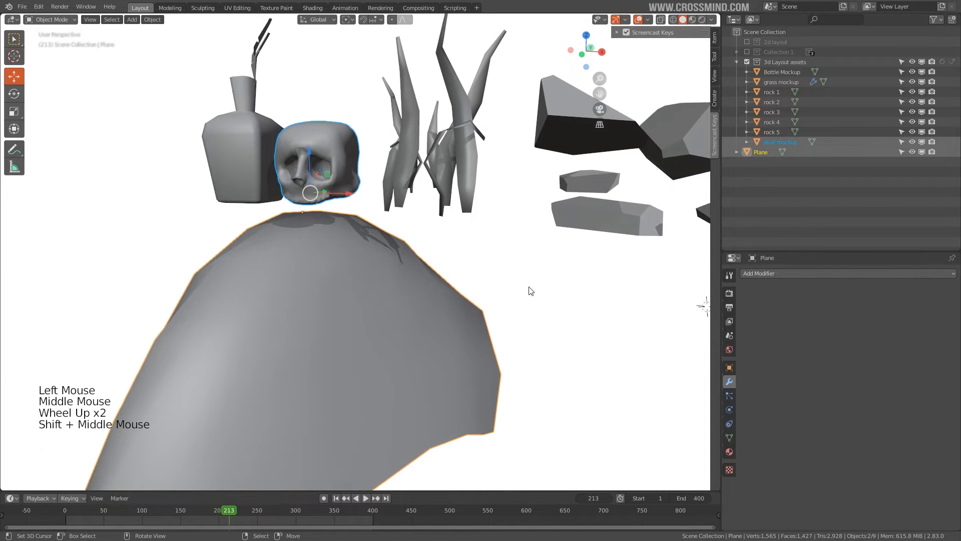
{"action": "right_click", "coordinate": [525, 290]}
{"action": "middle_click_drag", "start_coordinate": [505, 307], "coordinate": [441, 275]}
Duplicate the skull mockup, place the copy beside the mound about 10.2 m along negative X, and save the file
{"action": "right_click", "coordinate": [335, 149]}
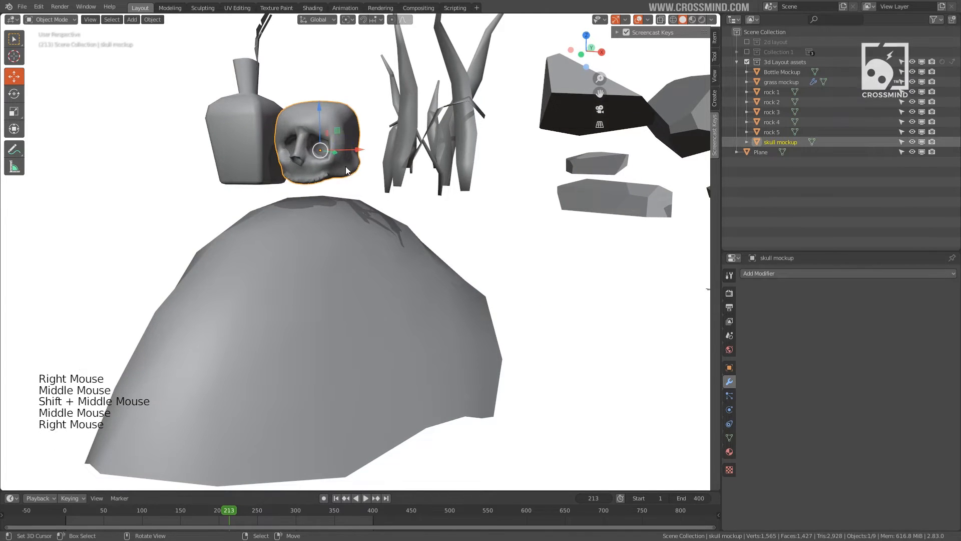
{"action": "middle_click_drag", "start_coordinate": [345, 166], "coordinate": [303, 191]}
{"action": "middle_click_drag", "start_coordinate": [343, 155], "coordinate": [393, 202]}
{"action": "scroll", "coordinate": [382, 223], "scroll_direction": "down", "scroll_amount": 2}
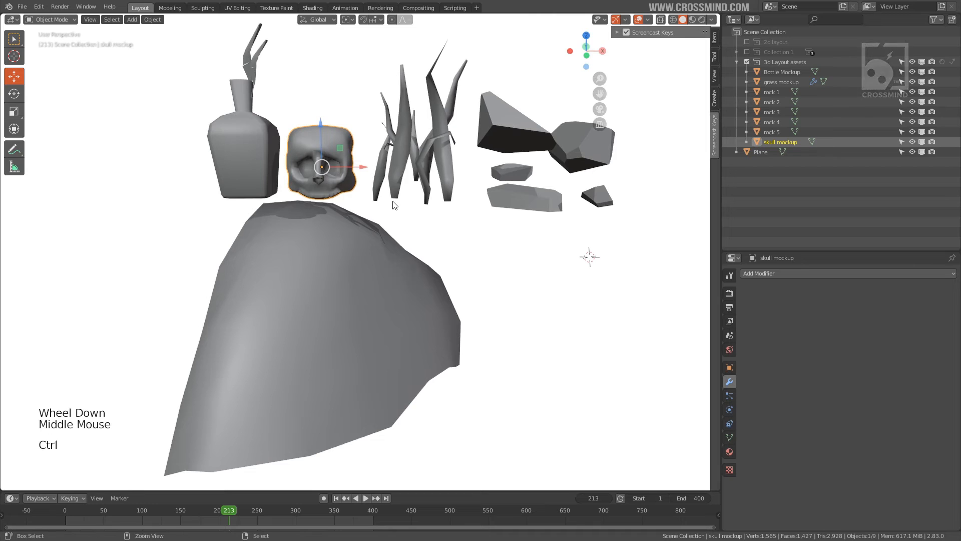
{"action": "key", "text": "shift+d"}
{"action": "left_click", "coordinate": [150, 251]}
{"action": "middle_click_drag", "start_coordinate": [150, 251], "coordinate": [778, 55], "text": "shift"}
{"action": "key", "text": "ctrl+s"}
Take the copied skull out of the 3d Layout assets collection into the Scene Collection and exclude the assets collection from view
{"action": "left_click", "coordinate": [747, 62]}
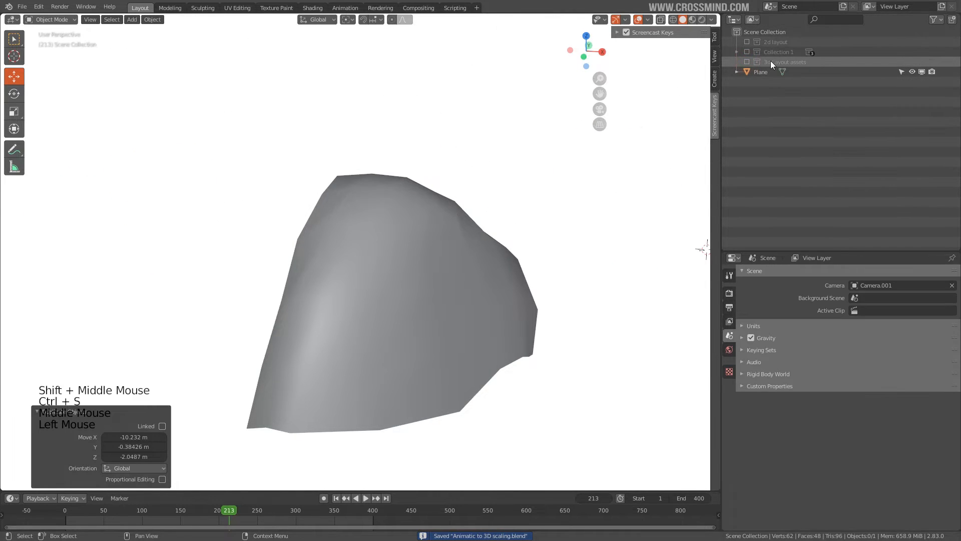
{"action": "left_click", "coordinate": [749, 62]}
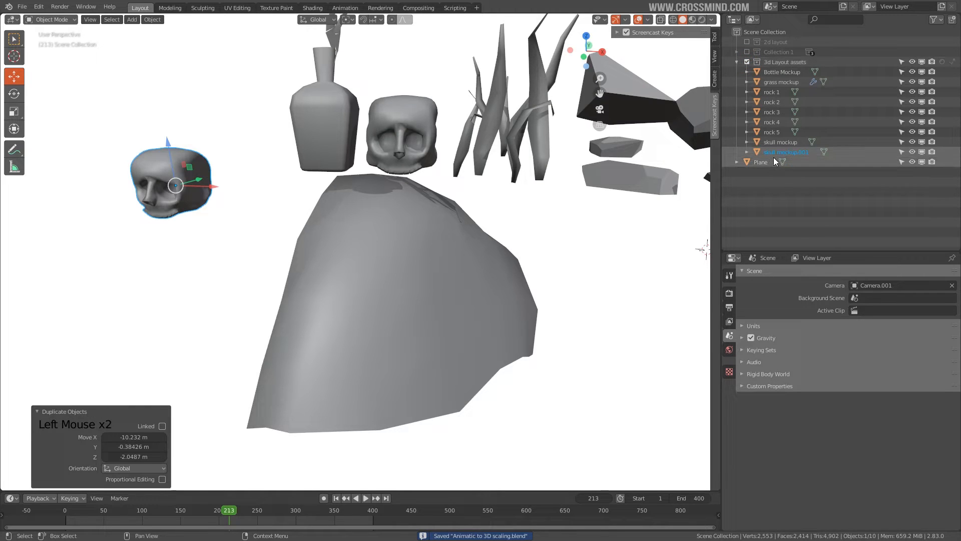
{"action": "left_click_drag", "start_coordinate": [774, 155], "coordinate": [768, 191]}
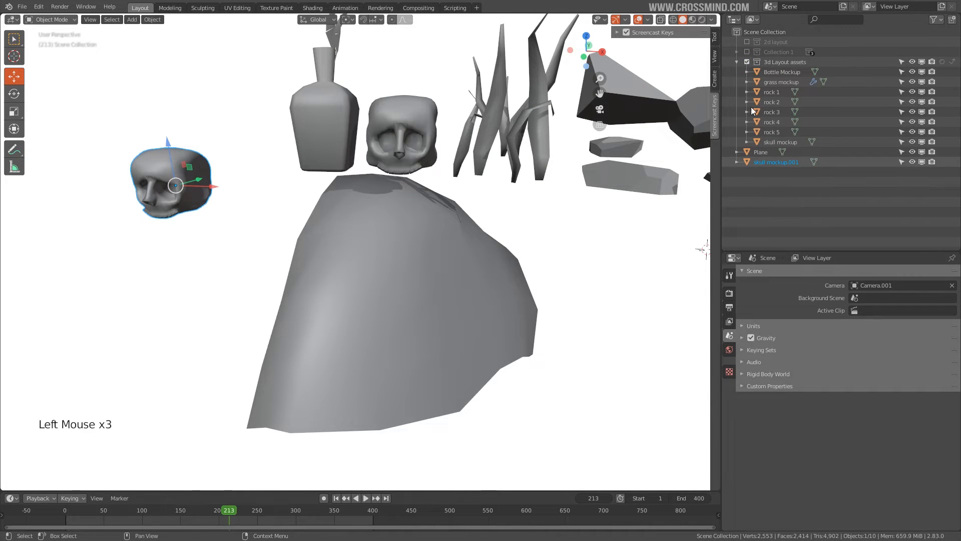
{"action": "left_click", "coordinate": [747, 62]}
Move the mound plane into a new collection named "3d layout"
{"action": "middle_click_drag", "start_coordinate": [258, 212], "coordinate": [271, 207]}
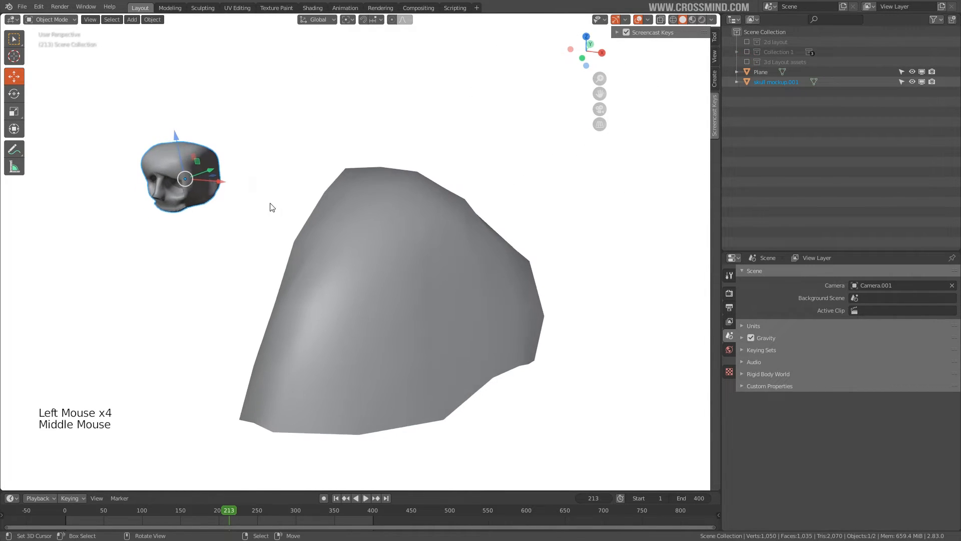
{"action": "right_click", "coordinate": [207, 185]}
{"action": "middle_click_drag", "start_coordinate": [417, 222], "coordinate": [426, 212], "text": "shift"}
{"action": "right_click", "coordinate": [426, 213]}
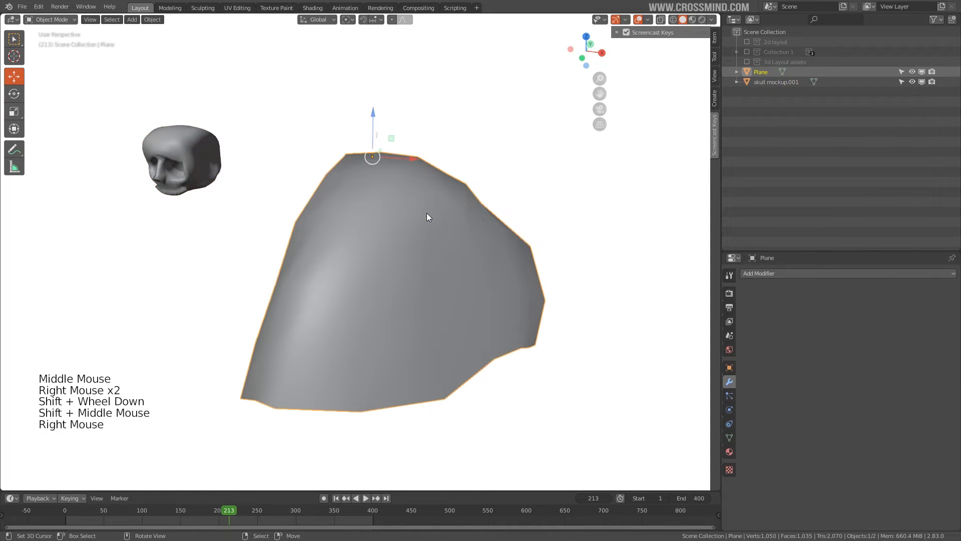
{"action": "key", "text": "m"}
{"action": "left_click", "coordinate": [427, 212]}
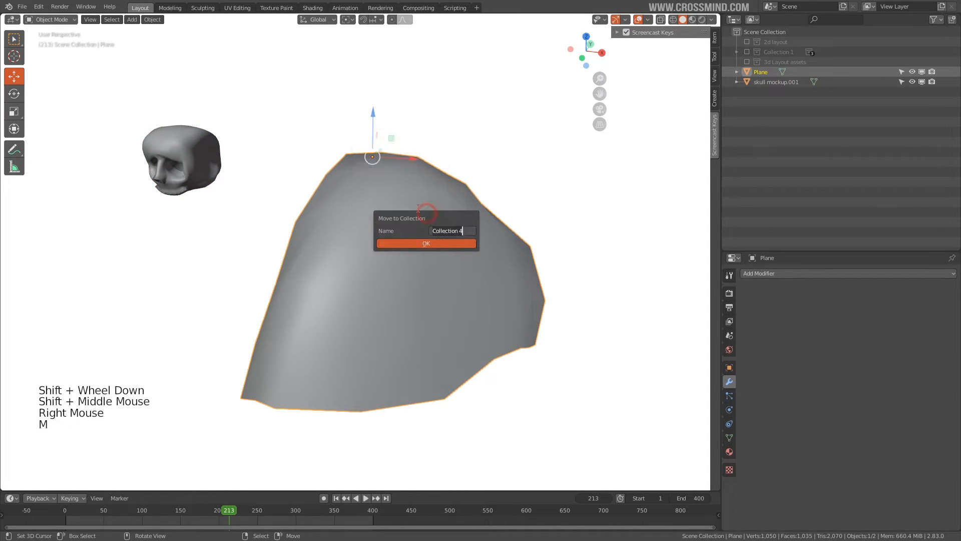
{"action": "type", "text": "3d layout"}
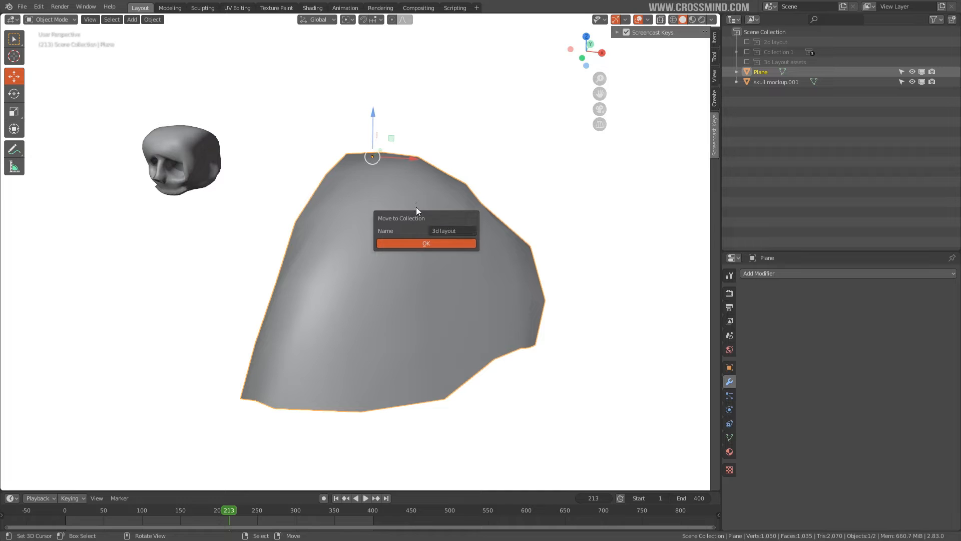
{"action": "key", "text": "Return"}
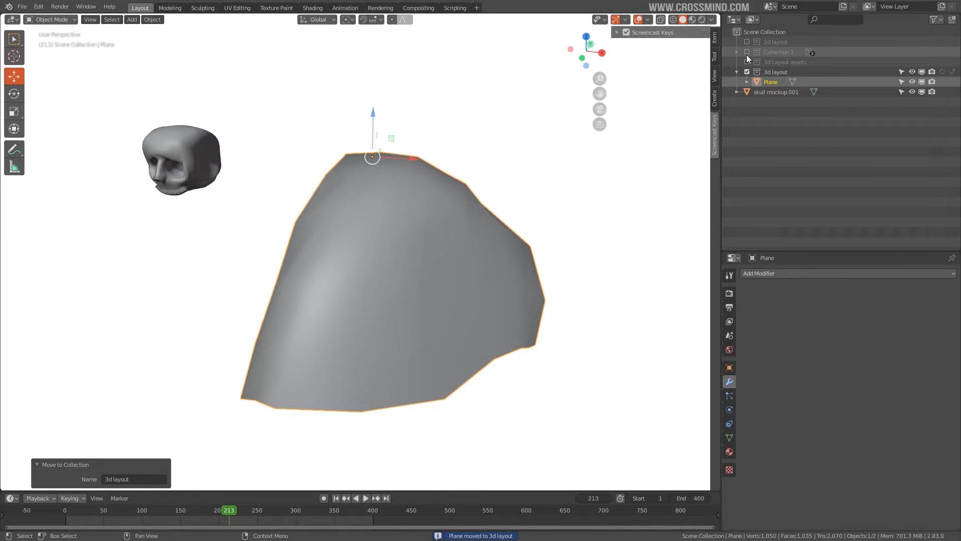
Enable the 2d layout collection and move the copied skull onto the mound's slope, about 13.7 m along X
{"action": "left_click", "coordinate": [747, 42]}
{"action": "right_click", "coordinate": [188, 162]}
{"action": "key", "text": "g"}
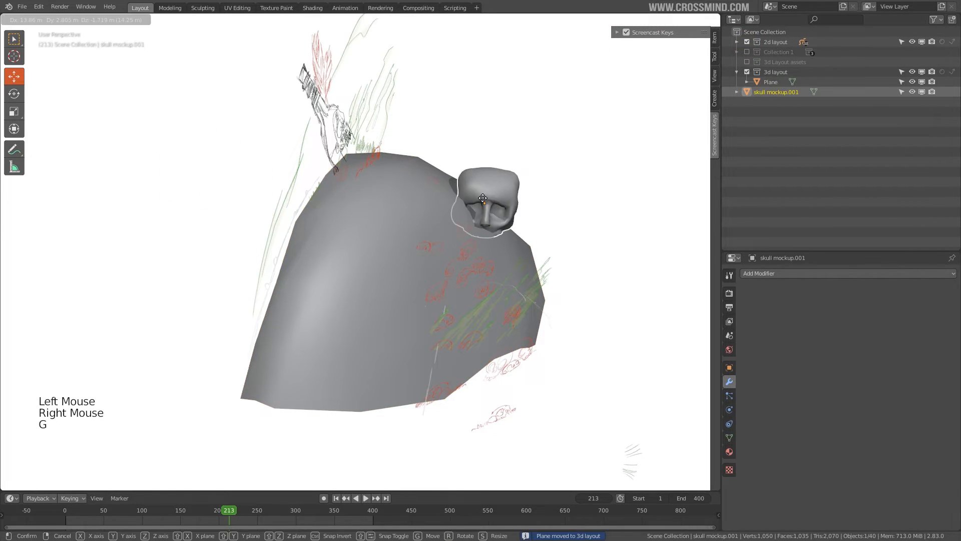
{"action": "left_click", "coordinate": [504, 169]}
Look through the camera and set the current frame to 0
{"action": "key", "text": "KP_0"}
{"action": "scroll", "coordinate": [449, 361], "scroll_direction": "down", "scroll_amount": 2}
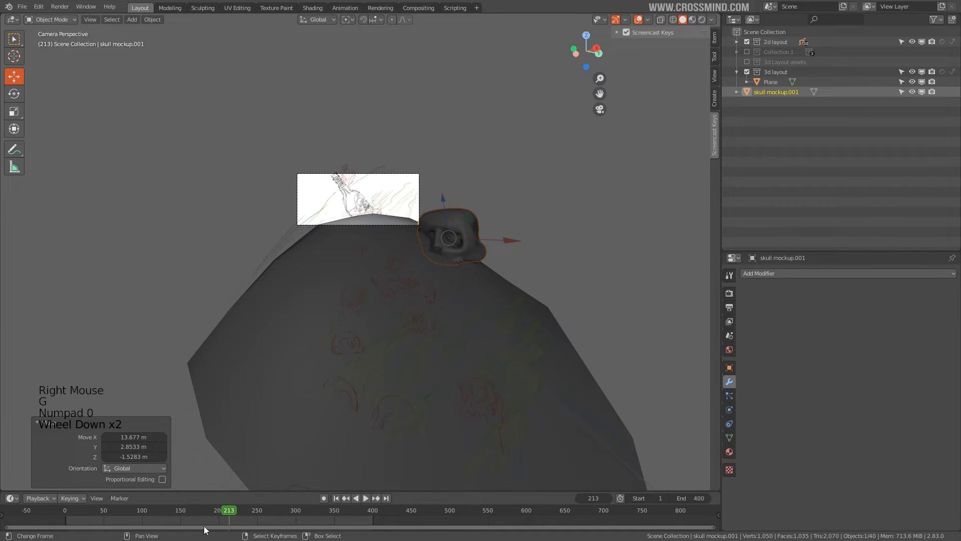
{"action": "left_click_drag", "start_coordinate": [203, 524], "coordinate": [88, 516]}
{"action": "middle_click_drag", "start_coordinate": [375, 514], "coordinate": [608, 524]}
{"action": "scroll", "coordinate": [509, 539], "scroll_direction": "up", "scroll_amount": 4}
{"action": "scroll", "coordinate": [482, 515], "scroll_direction": "up", "scroll_amount": 11}
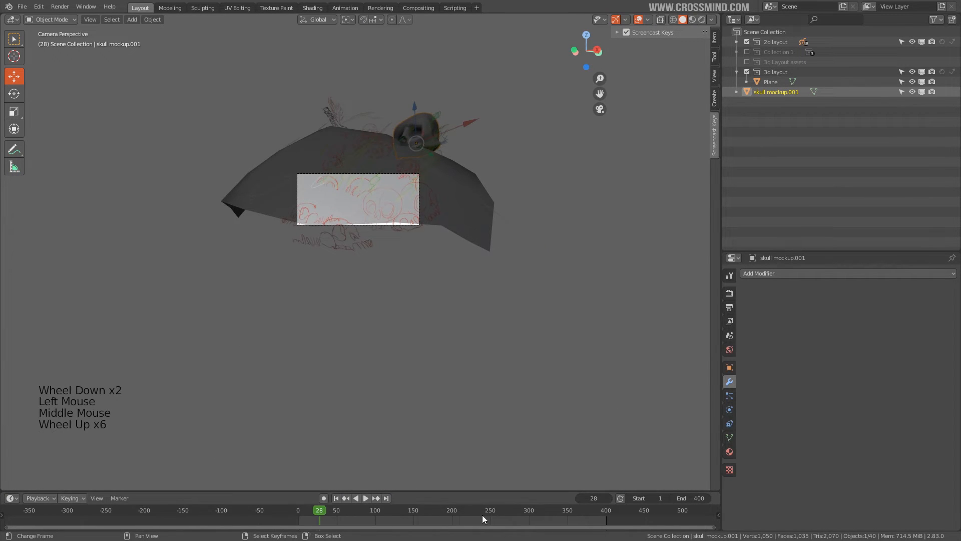
{"action": "left_click", "coordinate": [234, 515]}
{"action": "scroll", "coordinate": [435, 166], "scroll_direction": "up", "scroll_amount": 3}
{"action": "middle_click_drag", "start_coordinate": [435, 166], "coordinate": [465, 276], "text": "shift"}
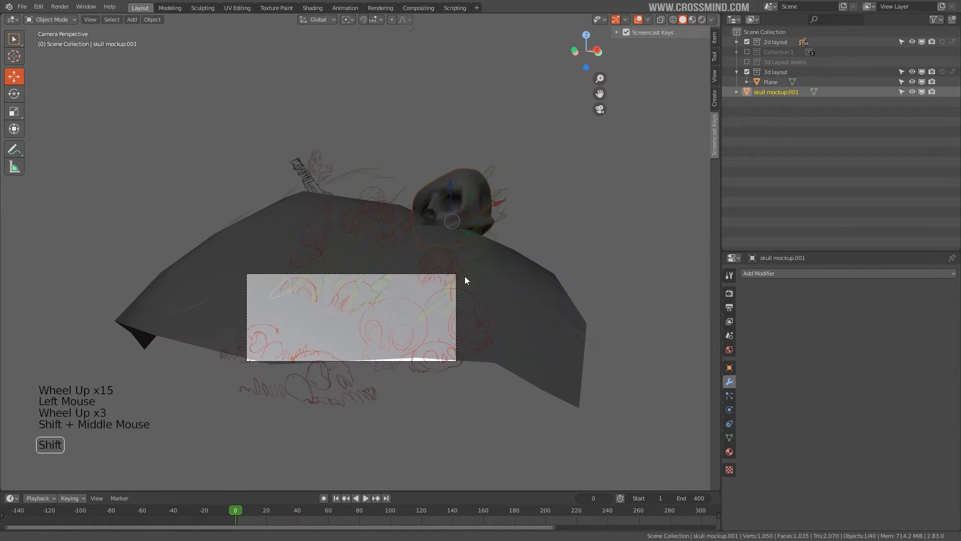
Move the skull in the camera view onto the large red skull sketch near the lower edge of the frame
{"action": "scroll", "coordinate": [451, 295], "scroll_direction": "up", "scroll_amount": 1, "text": "shift"}
{"action": "scroll", "coordinate": [437, 307], "scroll_direction": "up", "scroll_amount": 2}
{"action": "key", "text": "g"}
{"action": "left_click", "coordinate": [426, 383]}
{"action": "scroll", "coordinate": [432, 370], "scroll_direction": "up", "scroll_amount": 1}
{"action": "key", "text": "g"}
{"action": "left_click", "coordinate": [425, 368]}
{"action": "key", "text": "g"}
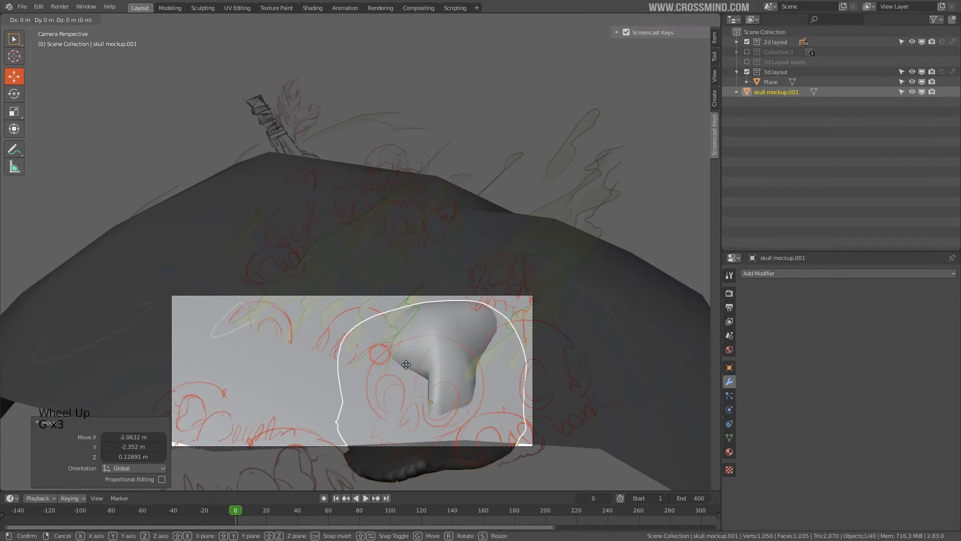
{"action": "left_click", "coordinate": [380, 353]}
{"action": "key", "text": "g"}
{"action": "left_click", "coordinate": [447, 331]}
{"action": "key", "text": "g"}
{"action": "left_click", "coordinate": [501, 357]}
Rotate, scale and reposition the skull to match the sketched skull's tilt and size, shifting it slightly along its local X axis
{"action": "middle_click_drag", "start_coordinate": [501, 356], "coordinate": [425, 197], "text": "shift"}
{"action": "scroll", "coordinate": [426, 198], "scroll_direction": "up", "scroll_amount": 4}
{"action": "middle_click_drag", "start_coordinate": [425, 198], "coordinate": [541, 260], "text": "shift"}
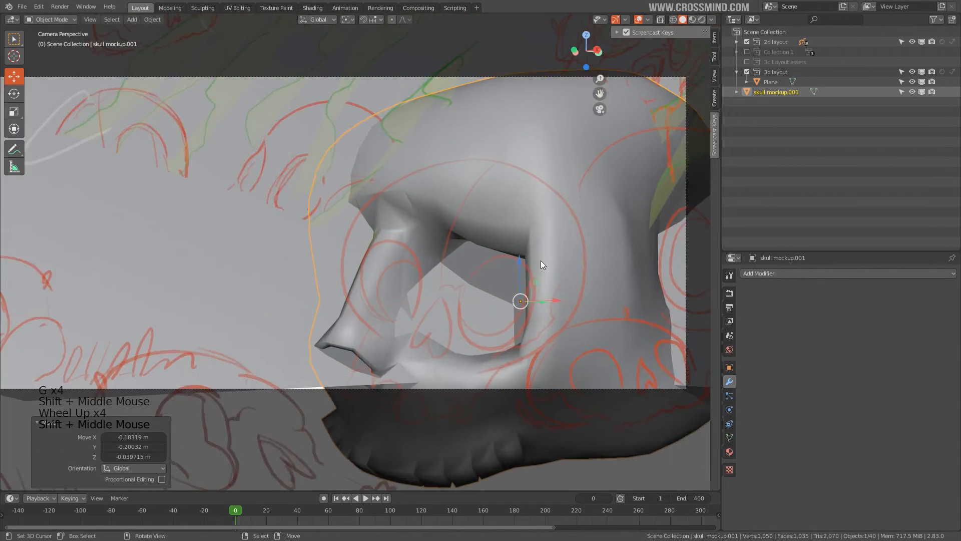
{"action": "scroll", "coordinate": [541, 260], "scroll_direction": "down", "scroll_amount": 1}
{"action": "key", "text": "g"}
{"action": "key", "text": "r"}
{"action": "key", "text": "s"}
{"action": "key", "text": "r"}
{"action": "key", "text": "r"}
{"action": "key", "text": "r"}
{"action": "key", "text": "g"}
{"action": "key", "text": "x"}
{"action": "key", "text": "x"}
{"action": "left_click", "coordinate": [534, 263]}
Move the skull about -0.83 m along its local Y axis so its face emerges from the mound
{"action": "middle_click_drag", "start_coordinate": [473, 299], "coordinate": [446, 262], "text": "shift"}
{"action": "scroll", "coordinate": [447, 262], "scroll_direction": "up", "scroll_amount": 1}
{"action": "key", "text": "g"}
{"action": "key", "text": "y"}
{"action": "key", "text": "y"}
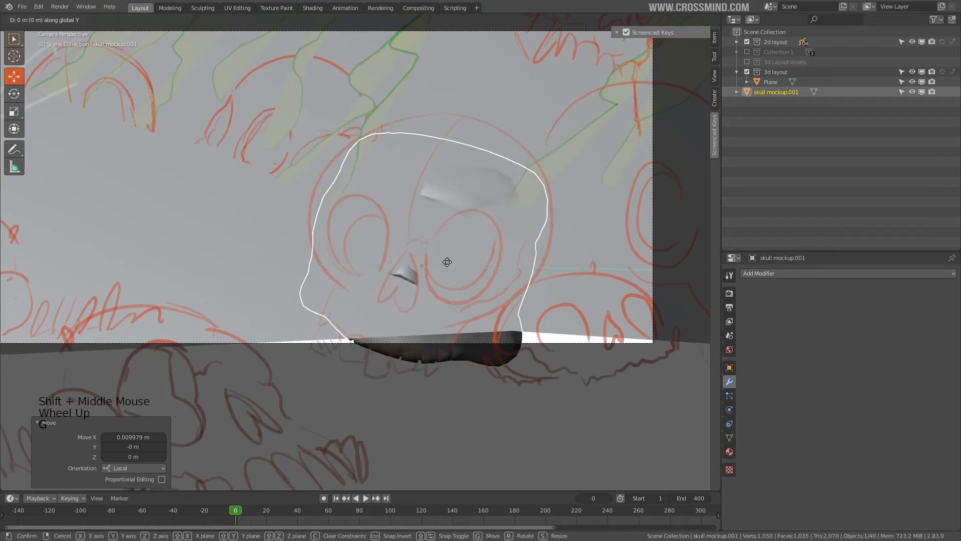
{"action": "left_click", "coordinate": [429, 258]}
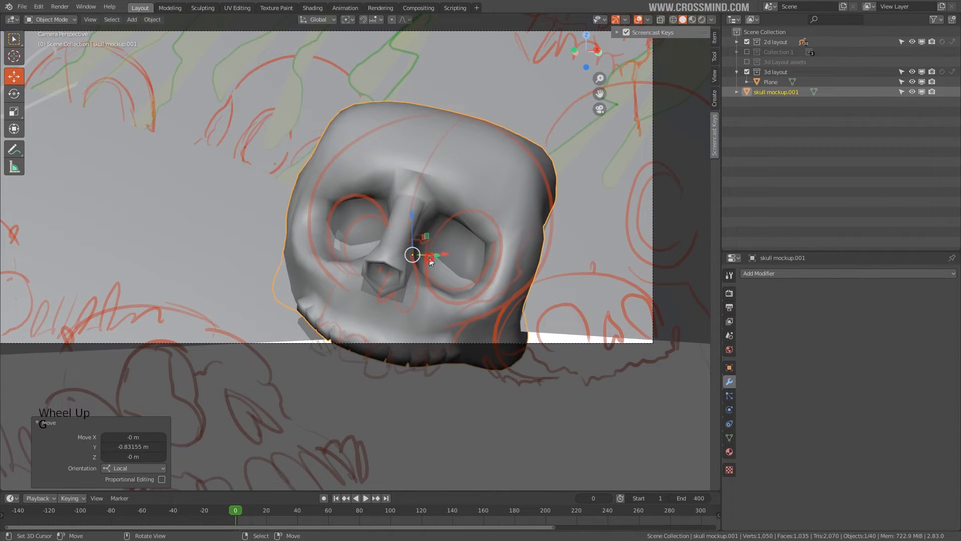
Rotate the skull about 3.7° in the camera view and fine-tune its scale and position against the sketch
{"action": "scroll", "coordinate": [497, 252], "scroll_direction": "down", "scroll_amount": 1}
{"action": "middle_click_drag", "start_coordinate": [497, 252], "coordinate": [543, 271], "text": "shift"}
{"action": "key", "text": "r"}
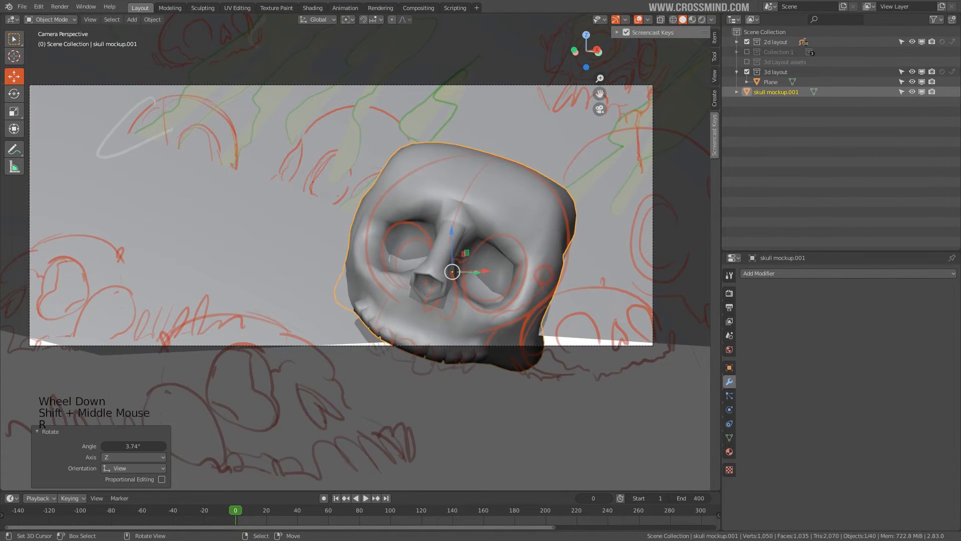
{"action": "key", "text": "s"}
{"action": "key", "text": "g"}
{"action": "key", "text": "s"}
Reshape the skull's crown and both sides of its cranium with proportional vertex moves to follow the sketched outline
{"action": "key", "text": "Tab"}
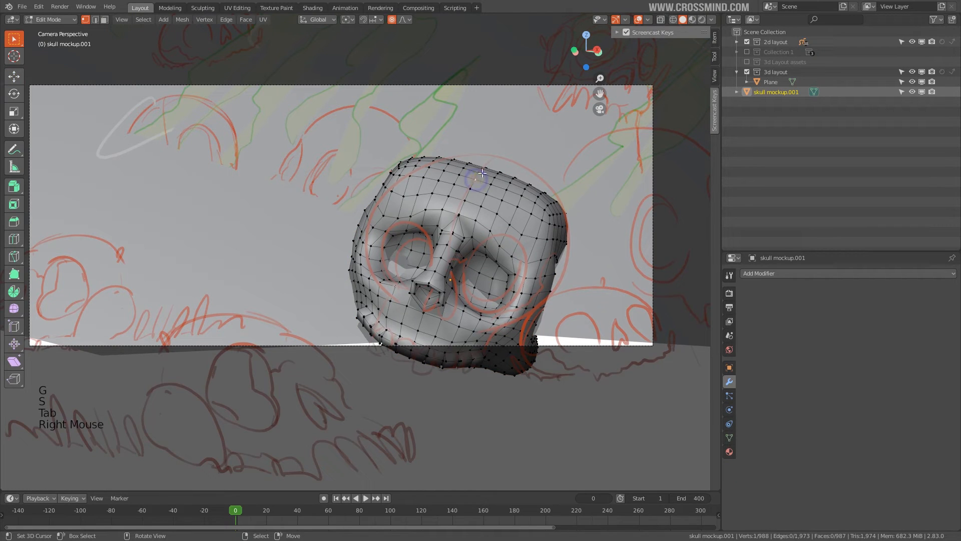
{"action": "key", "text": "g"}
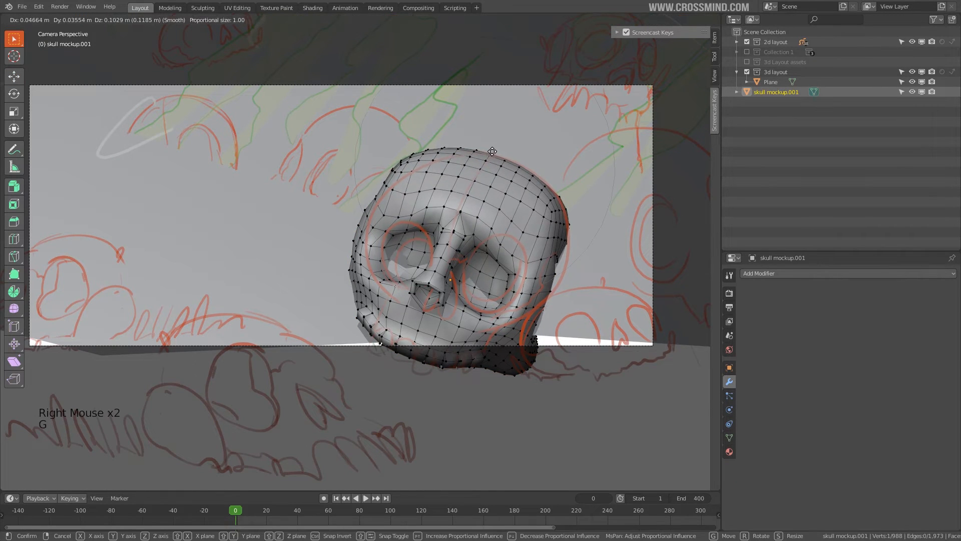
{"action": "left_click", "coordinate": [492, 151]}
{"action": "right_click", "coordinate": [561, 228]}
{"action": "key", "text": "g"}
{"action": "left_click", "coordinate": [560, 228]}
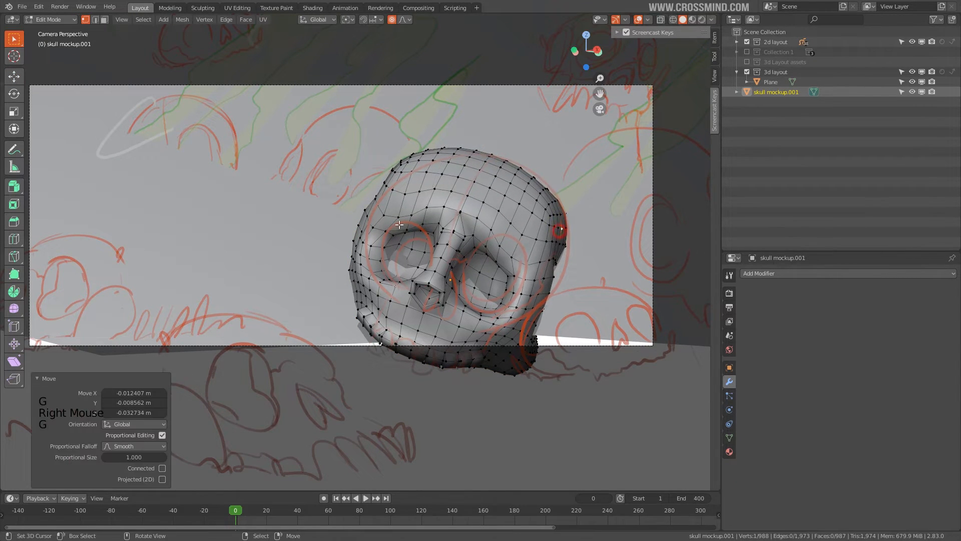
{"action": "right_click", "coordinate": [367, 228]}
{"action": "key", "text": "g"}
{"action": "left_click", "coordinate": [416, 169]}
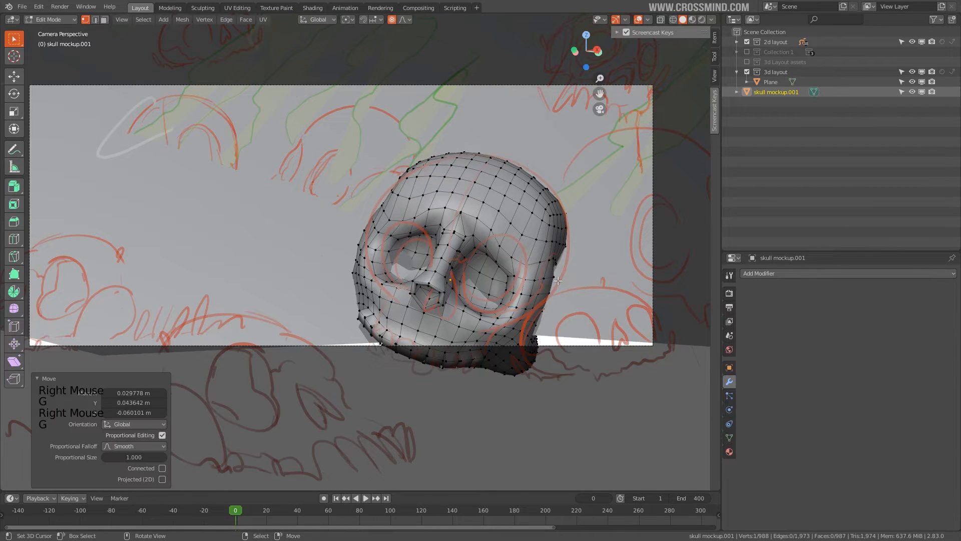
Adjust the skull's cheek and rear jaw with proportional vertex moves, reducing the influence size to about 0.68
{"action": "right_click", "coordinate": [552, 276]}
{"action": "key", "text": "g"}
{"action": "left_click", "coordinate": [555, 280]}
{"action": "right_click", "coordinate": [529, 356]}
{"action": "key", "text": "g"}
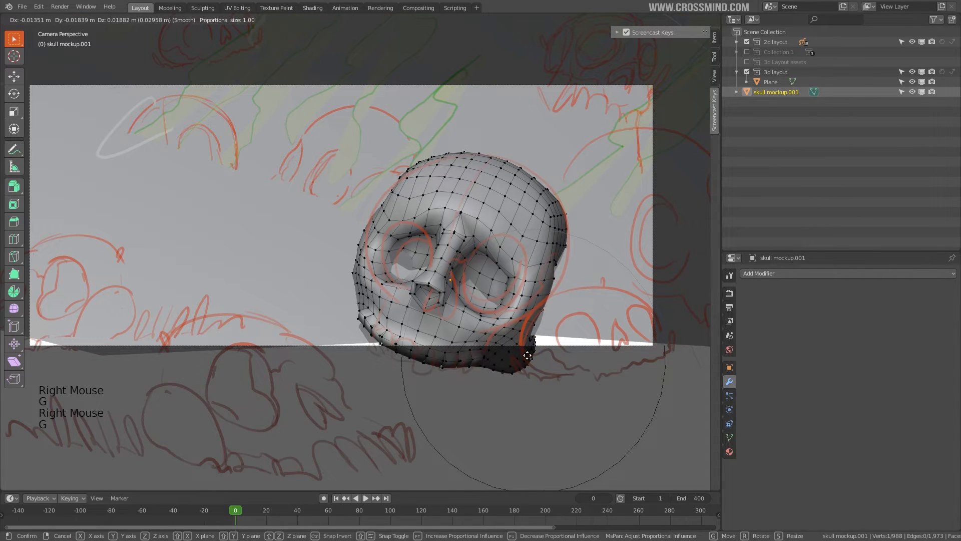
{"action": "left_click", "coordinate": [520, 347]}
{"action": "right_click", "coordinate": [540, 296]}
{"action": "key", "text": "g"}
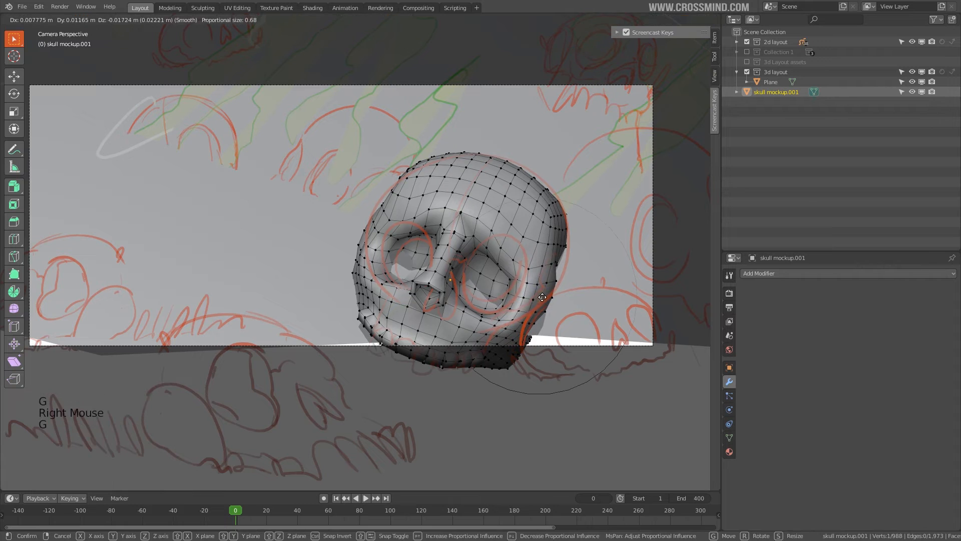
{"action": "left_click", "coordinate": [543, 295]}
Refine the skull's outer eye-socket edge, temple and nose bridge with small proportional vertex moves, and return to Object Mode
{"action": "right_click", "coordinate": [364, 245]}
{"action": "key", "text": "g"}
{"action": "left_click", "coordinate": [369, 244]}
{"action": "right_click", "coordinate": [385, 203]}
{"action": "key", "text": "g"}
{"action": "left_click", "coordinate": [387, 202]}
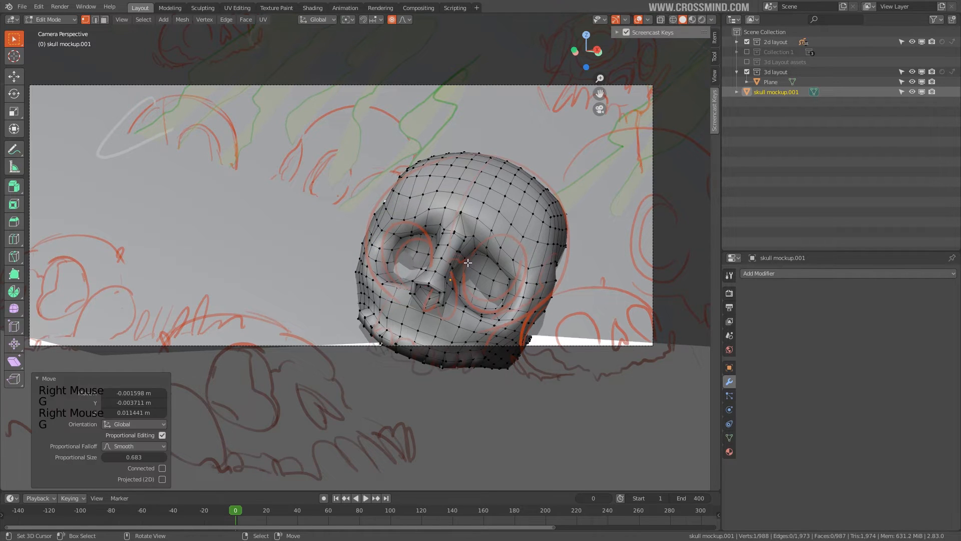
{"action": "right_click", "coordinate": [468, 263]}
{"action": "key", "text": "g"}
{"action": "left_click", "coordinate": [468, 262]}
{"action": "scroll", "coordinate": [458, 280], "scroll_direction": "down", "scroll_amount": 1}
{"action": "key", "text": "Tab"}
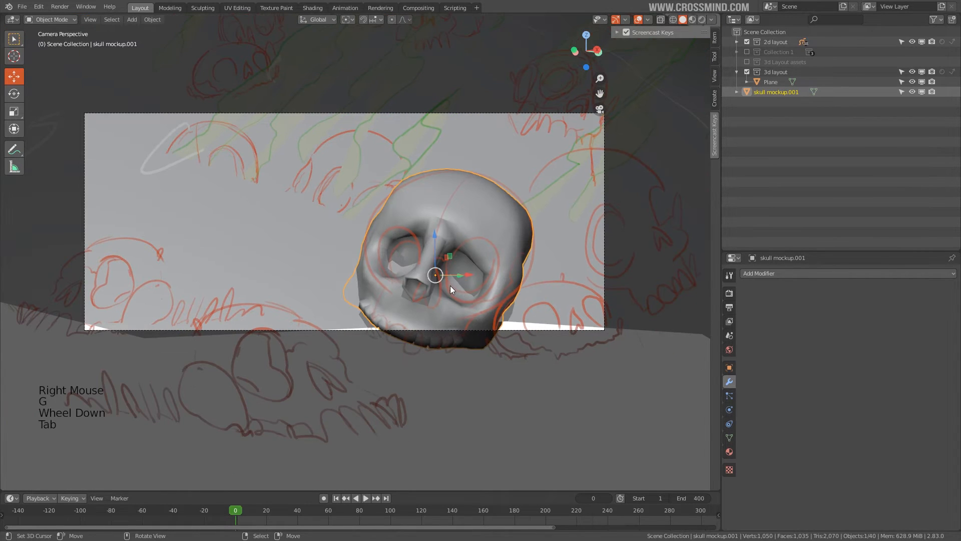
Create a linked duplicate of the reshaped skull, offset about 0.74 m in X, 0.80 m in Y and 0.19 m in Z
{"action": "middle_click_drag", "start_coordinate": [450, 285], "coordinate": [435, 278], "text": "shift"}
{"action": "scroll", "coordinate": [432, 279], "scroll_direction": "up", "scroll_amount": 1}
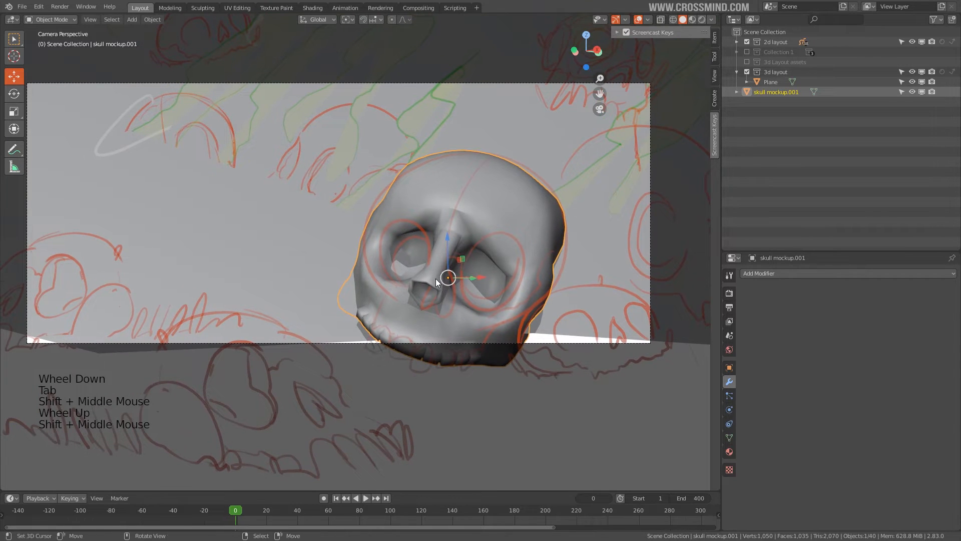
{"action": "key", "text": "alt+d"}
{"action": "left_click", "coordinate": [563, 260]}
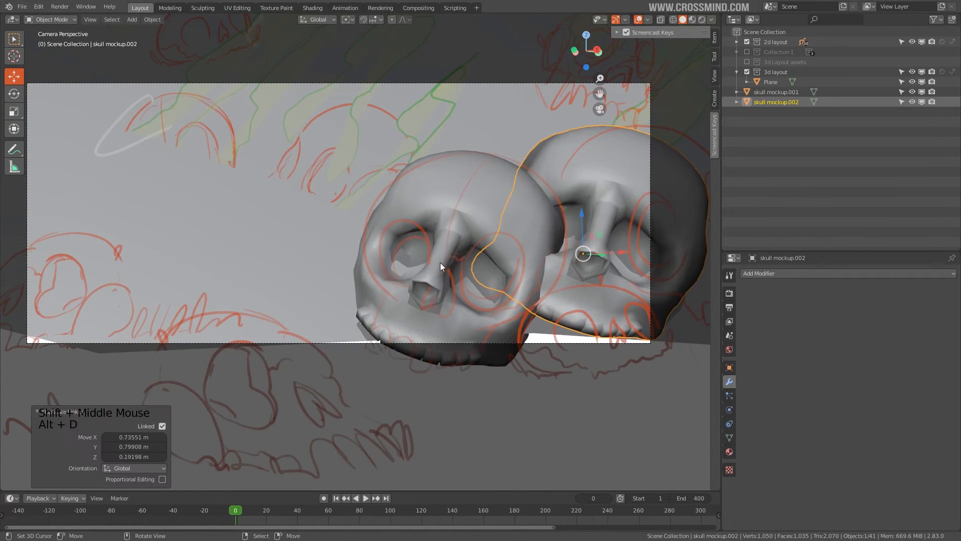
Try moving a forehead vertex on the first skull to test that mesh edits carry over to its linked duplicate
{"action": "right_click", "coordinate": [490, 204]}
{"action": "middle_click_drag", "start_coordinate": [492, 206], "coordinate": [491, 260]}
{"action": "scroll", "coordinate": [491, 260], "scroll_direction": "down", "scroll_amount": 2}
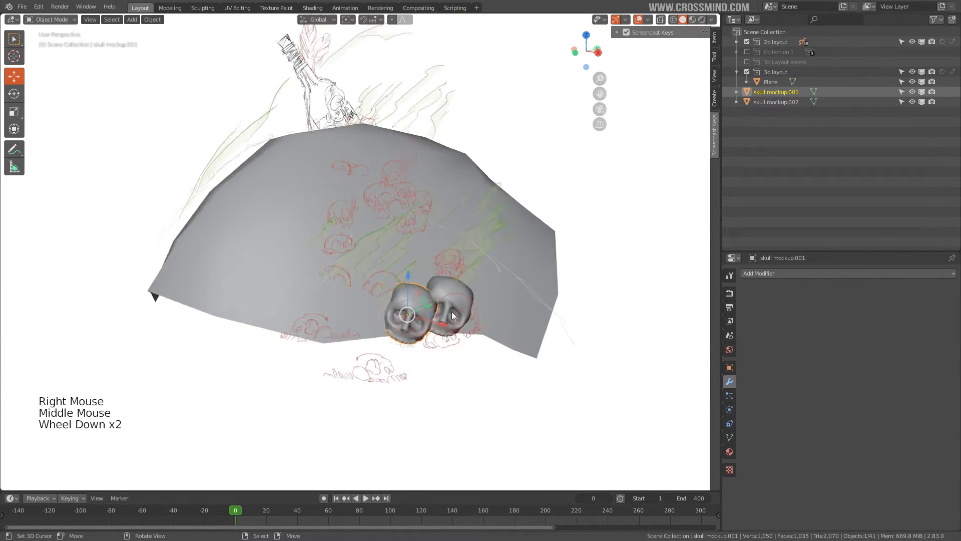
{"action": "scroll", "coordinate": [451, 311], "scroll_direction": "up", "scroll_amount": 2}
{"action": "middle_click_drag", "start_coordinate": [482, 343], "coordinate": [452, 272], "text": "shift"}
{"action": "scroll", "coordinate": [452, 271], "scroll_direction": "up", "scroll_amount": 2}
{"action": "key", "text": "Tab"}
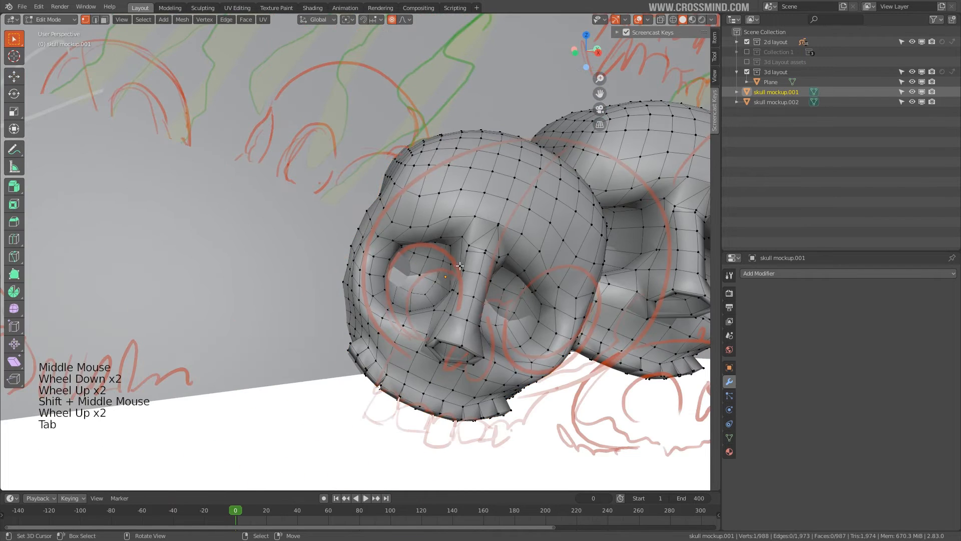
{"action": "scroll", "coordinate": [461, 224], "scroll_direction": "down", "scroll_amount": 1}
{"action": "key", "text": "g"}
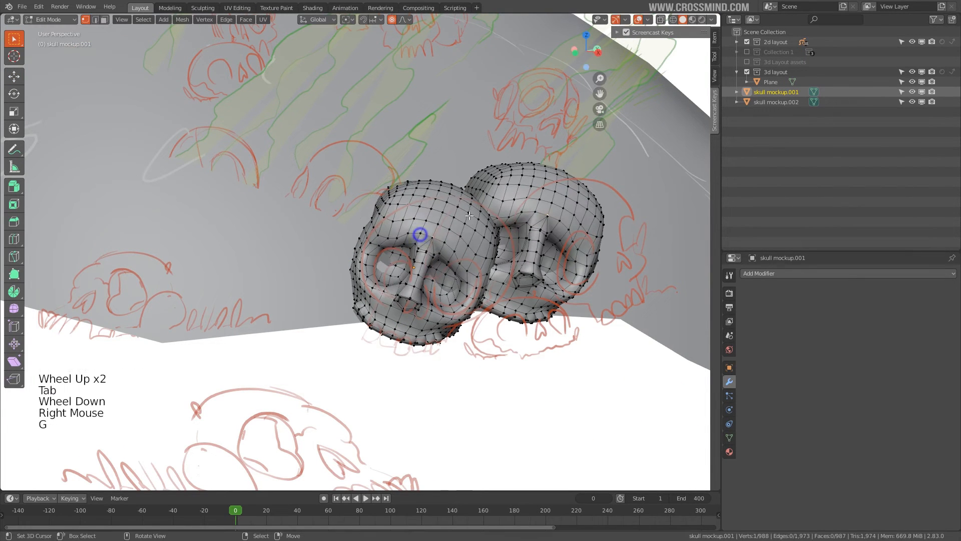
{"action": "key", "text": "Tab"}
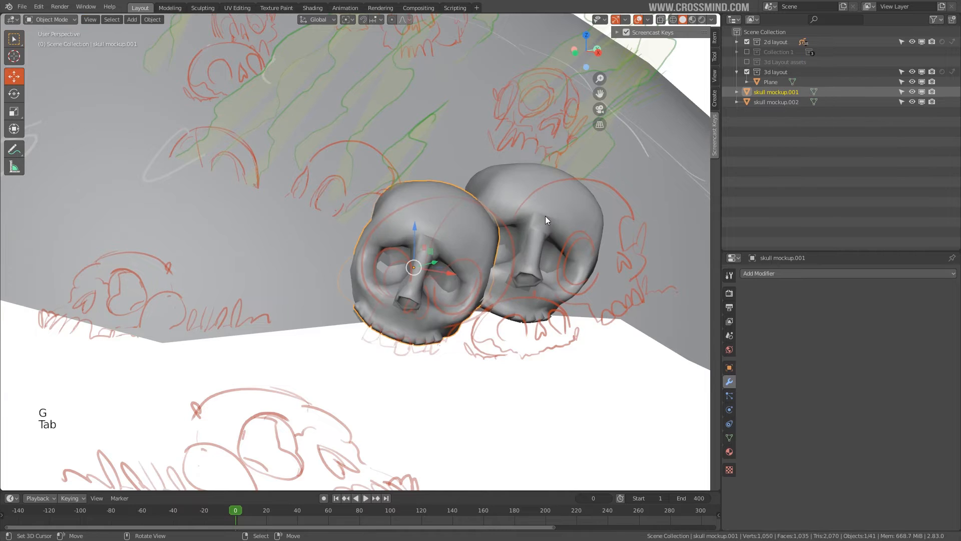
In the camera view, lower the linked duplicate skull about 0.61 m and shift it about -0.12 m in X and -0.13 m in Y
{"action": "key", "text": "KP_0"}
{"action": "middle_click_drag", "start_coordinate": [542, 215], "coordinate": [426, 253], "text": "shift"}
{"action": "scroll", "coordinate": [312, 274], "scroll_direction": "up", "scroll_amount": 1}
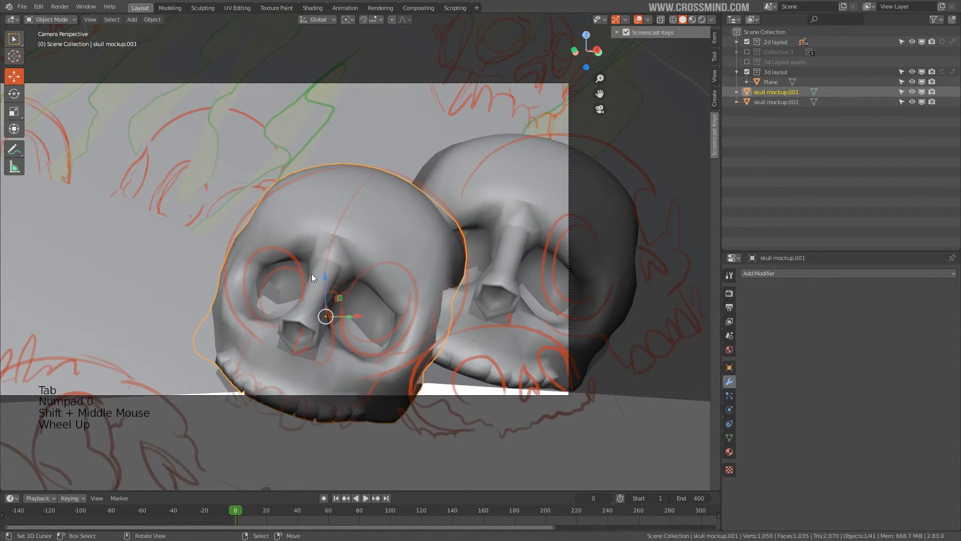
{"action": "scroll", "coordinate": [386, 305], "scroll_direction": "down", "scroll_amount": 1}
{"action": "middle_click_drag", "start_coordinate": [386, 305], "coordinate": [346, 249], "text": "shift"}
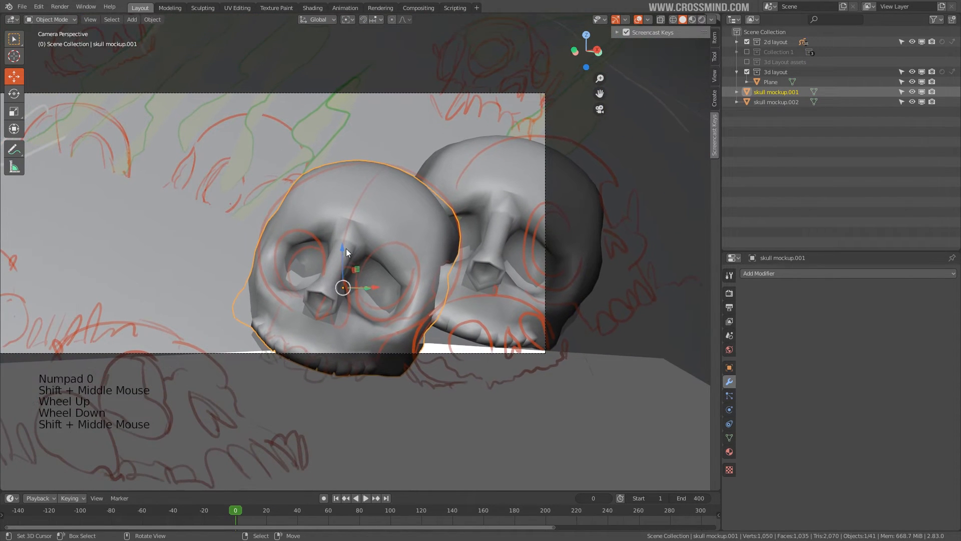
{"action": "key", "text": "g"}
{"action": "right_click", "coordinate": [493, 211]}
{"action": "right_click", "coordinate": [502, 192]}
{"action": "key", "text": "g"}
{"action": "left_click", "coordinate": [515, 273]}
{"action": "key", "text": "r"}
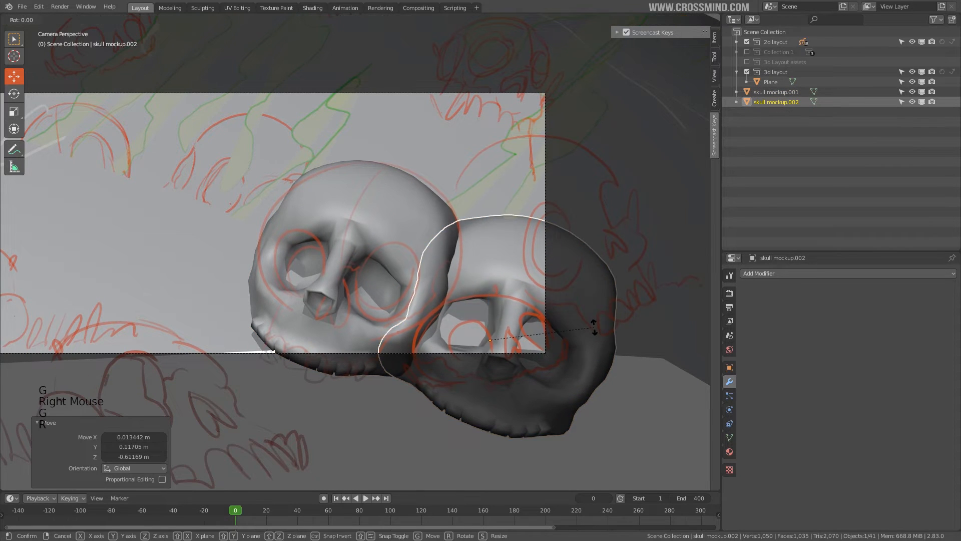
{"action": "key", "text": "g"}
{"action": "left_click", "coordinate": [585, 332]}
Scale the duplicate skull to about 0.784 and rotate it about 14.1°
{"action": "key", "text": "r"}
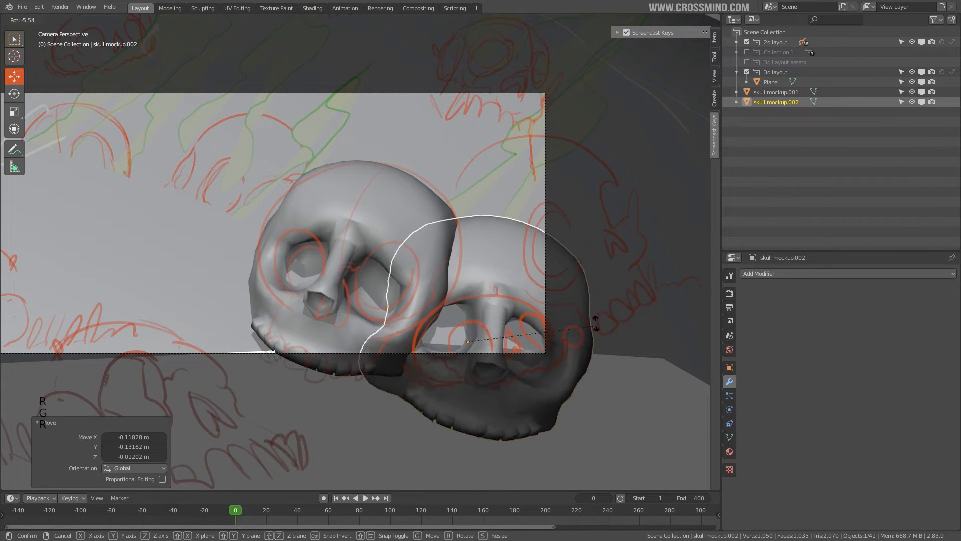
{"action": "key", "text": "g"}
{"action": "key", "text": "s"}
{"action": "left_click", "coordinate": [552, 332]}
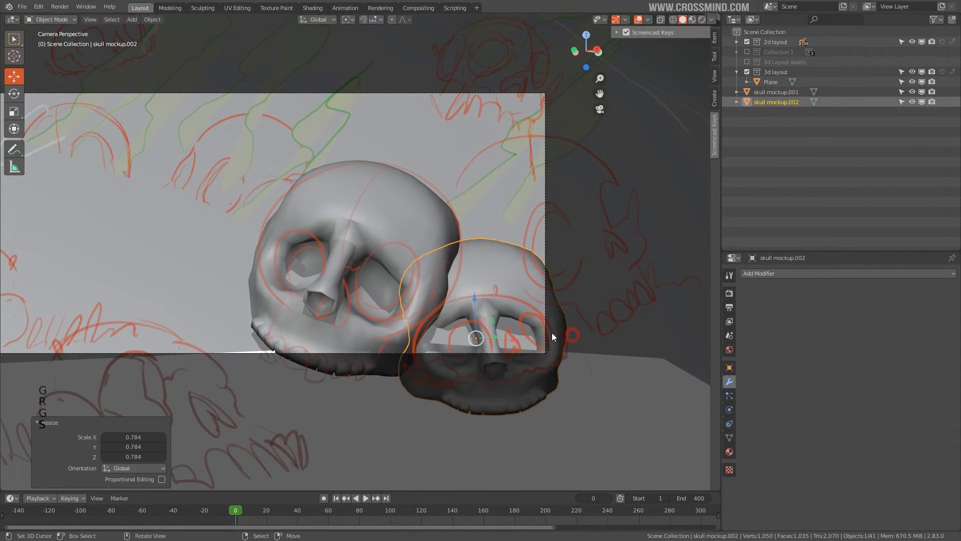
{"action": "key", "text": "r"}
{"action": "left_click", "coordinate": [540, 336]}
Shrink the duplicate skull further, squash it slightly in Z and fit it to the small sketched skull beside the first one
{"action": "middle_click_drag", "start_coordinate": [541, 336], "coordinate": [542, 310], "text": "shift"}
{"action": "scroll", "coordinate": [542, 311], "scroll_direction": "up", "scroll_amount": 1}
{"action": "middle_click_drag", "start_coordinate": [537, 345], "coordinate": [545, 342], "text": "shift"}
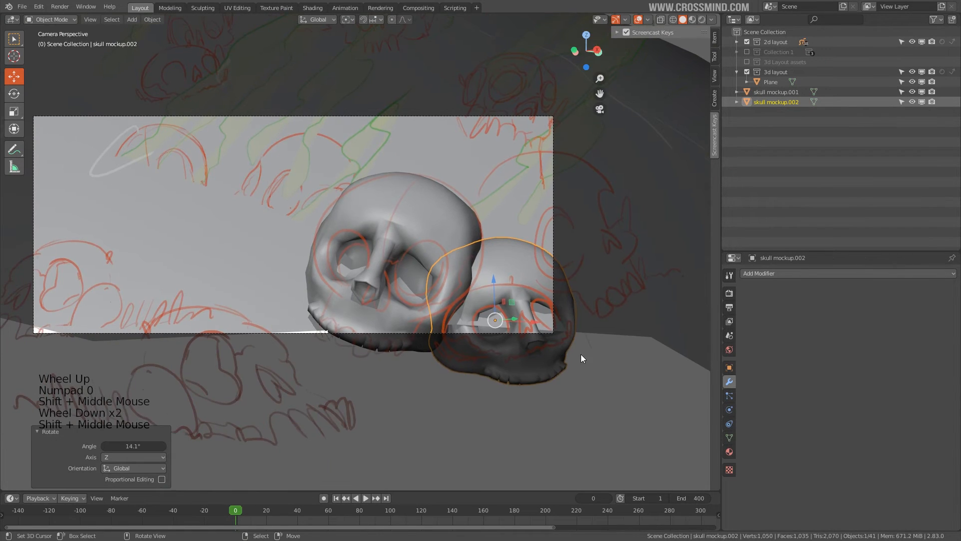
{"action": "key", "text": "s"}
{"action": "key", "text": "s"}
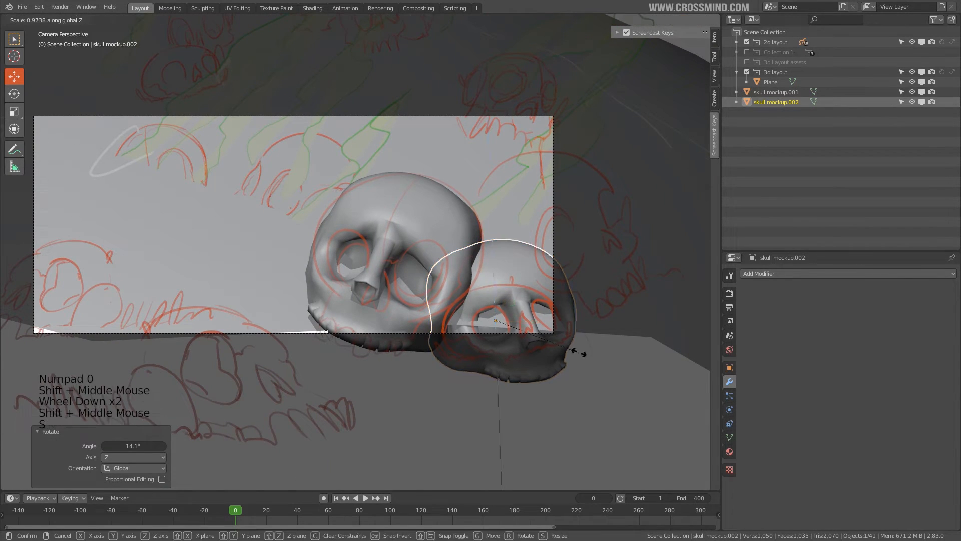
{"action": "key", "text": "g"}
{"action": "left_click", "coordinate": [434, 236]}
Create a linked duplicate of the first skull, offset about 0.84 m in X, 0.93 m in Y and 0.14 m in Z, and turn it about Z
{"action": "middle_click_drag", "start_coordinate": [435, 236], "coordinate": [447, 242], "text": "shift"}
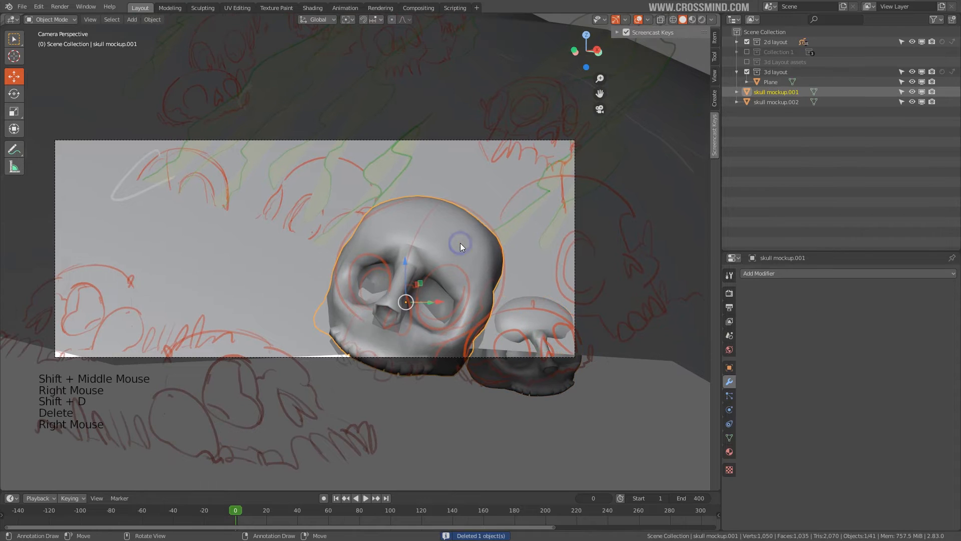
{"action": "key", "text": "alt+d"}
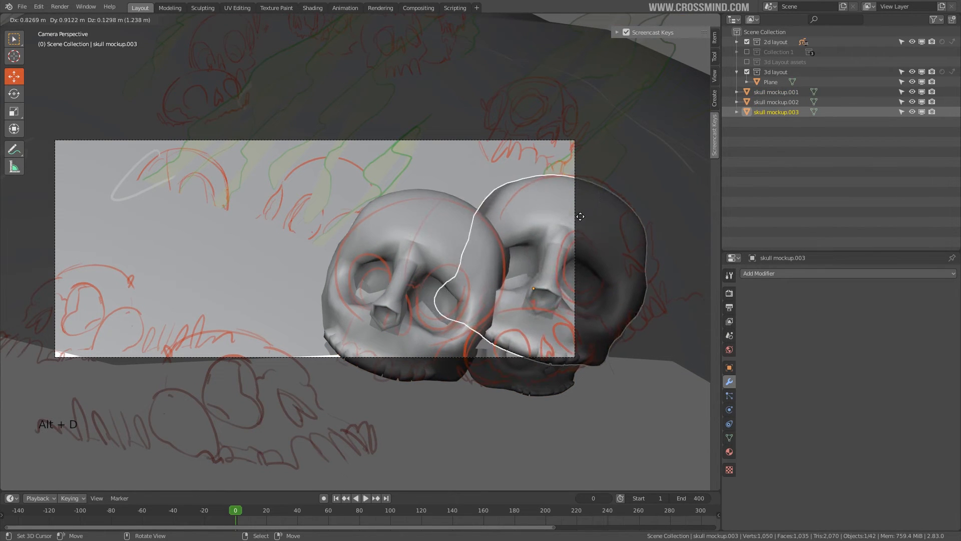
{"action": "left_click", "coordinate": [572, 217]}
{"action": "key", "text": "r"}
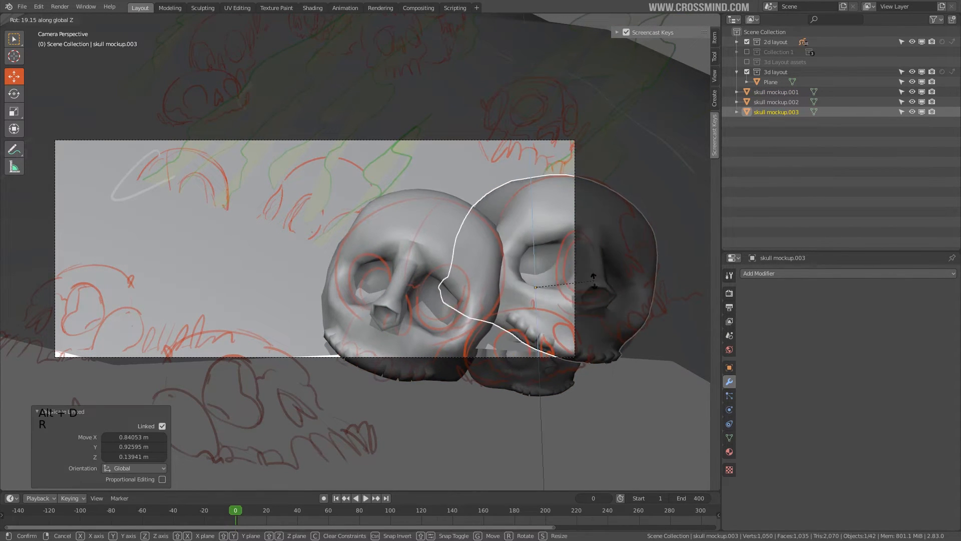
{"action": "left_click", "coordinate": [617, 282]}
Tilt the new linked skull with free, local X and local Y rotations so it faces outward like its sketch
{"action": "key", "text": "r"}
{"action": "left_click", "coordinate": [626, 273]}
{"action": "key", "text": "r"}
{"action": "key", "text": "x"}
{"action": "key", "text": "x"}
{"action": "left_click", "coordinate": [626, 270]}
{"action": "key", "text": "r"}
{"action": "key", "text": "y"}
{"action": "key", "text": "y"}
{"action": "left_click", "coordinate": [575, 306]}
Scale the outward-facing skull and move it close beside the first skull, checking its depth from several angles
{"action": "key", "text": "g"}
{"action": "left_click", "coordinate": [582, 297]}
{"action": "key", "text": "g"}
{"action": "middle_click_drag", "start_coordinate": [582, 298], "coordinate": [541, 301]}
{"action": "left_click", "coordinate": [571, 315]}
{"action": "key", "text": "s"}
{"action": "left_click", "coordinate": [572, 319]}
{"action": "key", "text": "g"}
{"action": "middle_click_drag", "start_coordinate": [471, 297], "coordinate": [536, 297]}
{"action": "middle_click_drag", "start_coordinate": [526, 288], "coordinate": [480, 220], "text": "shift"}
{"action": "scroll", "coordinate": [498, 261], "scroll_direction": "up", "scroll_amount": 1}
{"action": "middle_click_drag", "start_coordinate": [500, 265], "coordinate": [450, 255]}
{"action": "key", "text": "g"}
{"action": "left_click", "coordinate": [554, 299]}
Reposition the outward-facing skull against the mound with further small moves from different viewing angles
{"action": "scroll", "coordinate": [451, 256], "scroll_direction": "down", "scroll_amount": 2}
{"action": "middle_click_drag", "start_coordinate": [451, 256], "coordinate": [490, 210], "text": "shift"}
{"action": "key", "text": "g"}
{"action": "left_click", "coordinate": [354, 248]}
{"action": "key", "text": "g"}
{"action": "left_click", "coordinate": [554, 234]}
{"action": "scroll", "coordinate": [490, 186], "scroll_direction": "down", "scroll_amount": 1}
{"action": "scroll", "coordinate": [490, 247], "scroll_direction": "up", "scroll_amount": 1}
{"action": "middle_click_drag", "start_coordinate": [490, 211], "coordinate": [474, 259]}
{"action": "scroll", "coordinate": [492, 259], "scroll_direction": "up", "scroll_amount": 1}
{"action": "scroll", "coordinate": [513, 256], "scroll_direction": "down", "scroll_amount": 2}
{"action": "scroll", "coordinate": [522, 281], "scroll_direction": "up", "scroll_amount": 1}
{"action": "key", "text": "g"}
{"action": "left_click", "coordinate": [589, 279]}
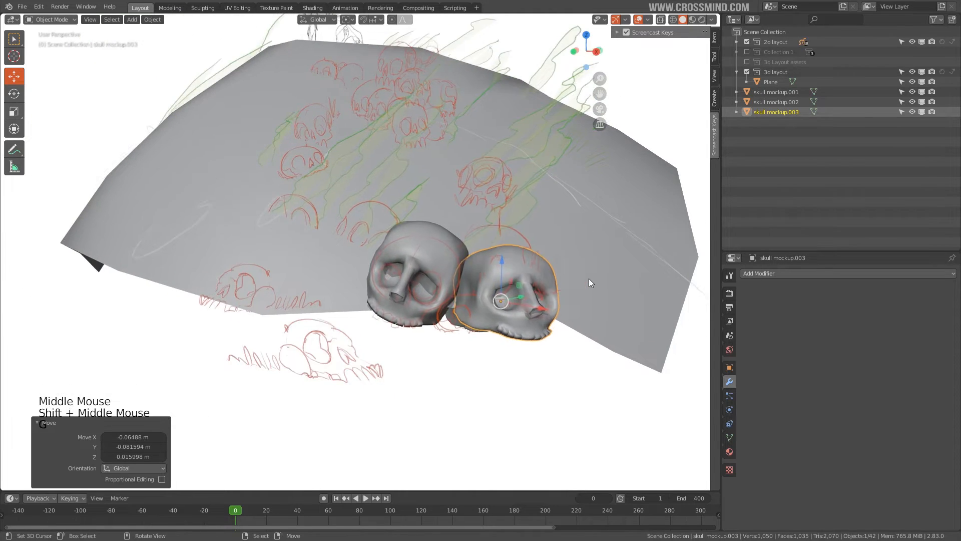
Shift the outward-facing skull about -0.12 m in X and -0.13 m in Y, and raise it about 0.07 m
{"action": "key", "text": "KP_0"}
{"action": "middle_click_drag", "start_coordinate": [591, 282], "coordinate": [572, 281], "text": "shift"}
{"action": "key", "text": "g"}
{"action": "left_click", "coordinate": [583, 298]}
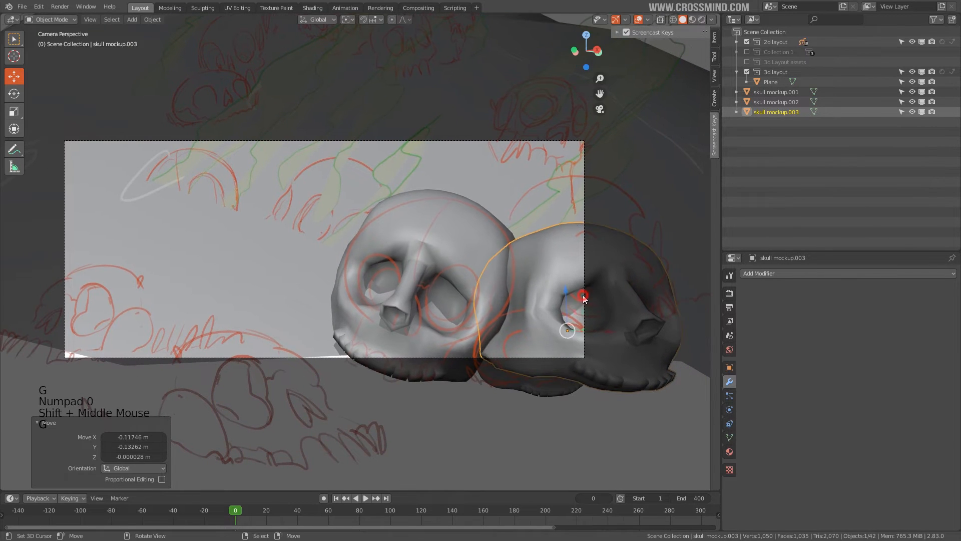
{"action": "scroll", "coordinate": [500, 226], "scroll_direction": "down", "scroll_amount": 1}
{"action": "middle_click_drag", "start_coordinate": [500, 225], "coordinate": [550, 251]}
{"action": "key", "text": "g"}
{"action": "left_click", "coordinate": [548, 299]}
Make the 2d layout collection unselectable in the viewport, check by picking over the sketches, and select the first skull
{"action": "scroll", "coordinate": [548, 295], "scroll_direction": "down", "scroll_amount": 1}
{"action": "middle_click_drag", "start_coordinate": [561, 235], "coordinate": [542, 215]}
{"action": "scroll", "coordinate": [541, 201], "scroll_direction": "up", "scroll_amount": 2}
{"action": "middle_click_drag", "start_coordinate": [545, 185], "coordinate": [543, 197], "text": "shift"}
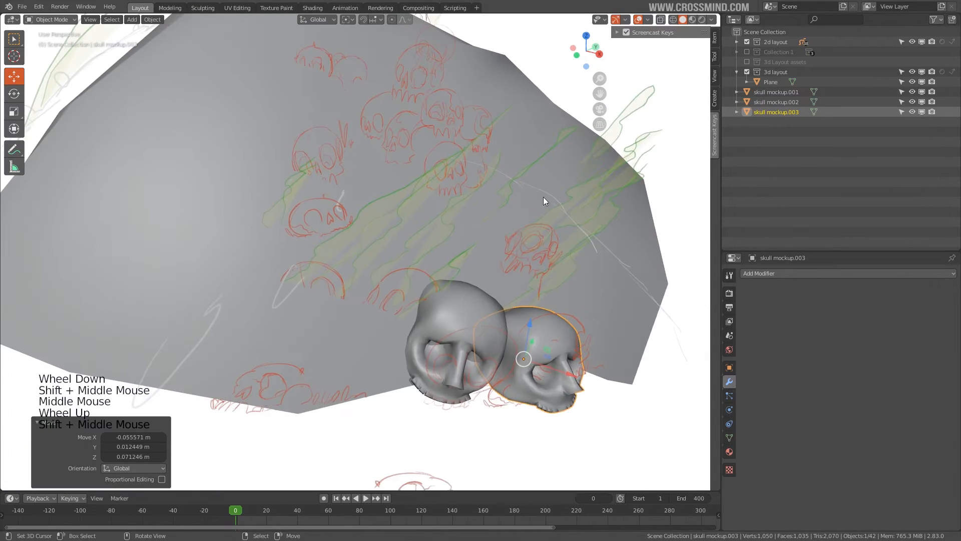
{"action": "left_click", "coordinate": [778, 42]}
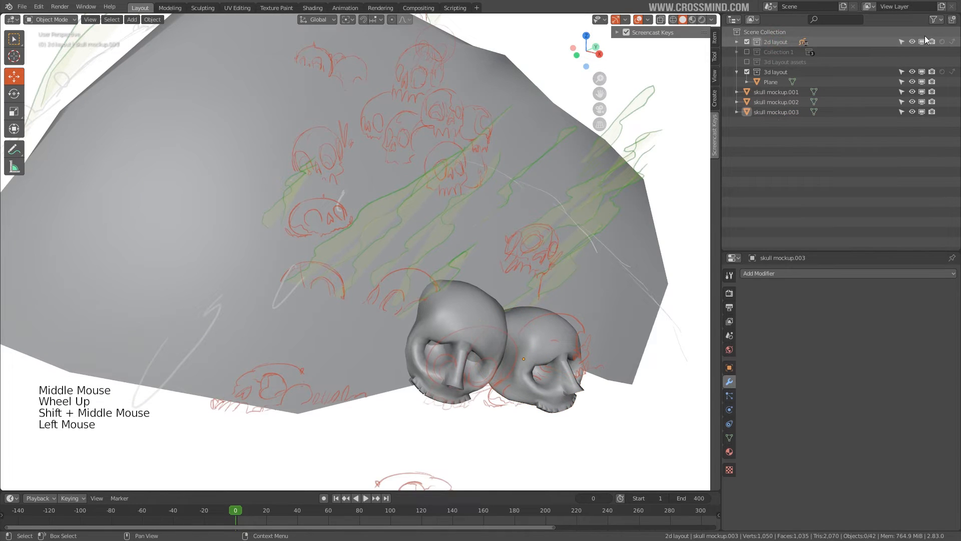
{"action": "right_click", "coordinate": [557, 300]}
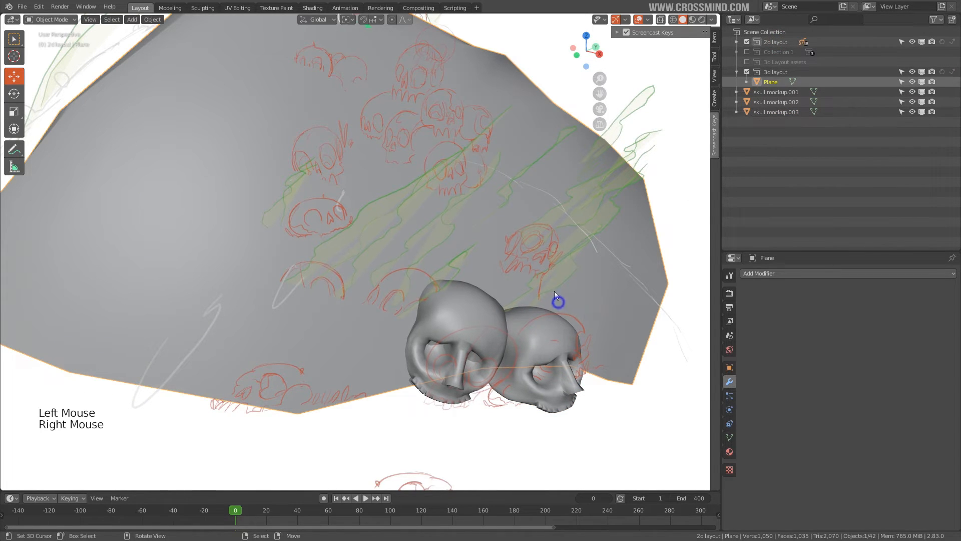
{"action": "right_click", "coordinate": [542, 256]}
{"action": "middle_click_drag", "start_coordinate": [546, 237], "coordinate": [531, 278]}
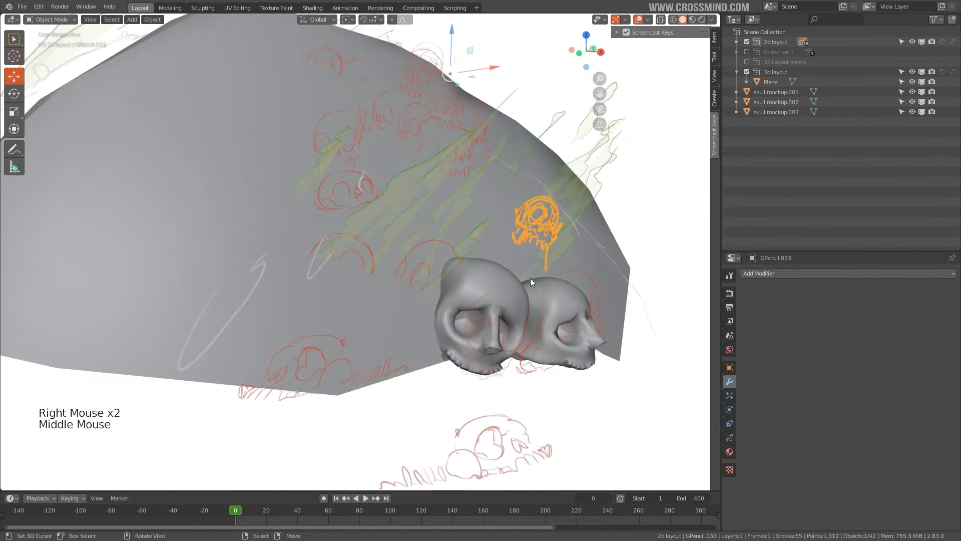
{"action": "left_click", "coordinate": [782, 43]}
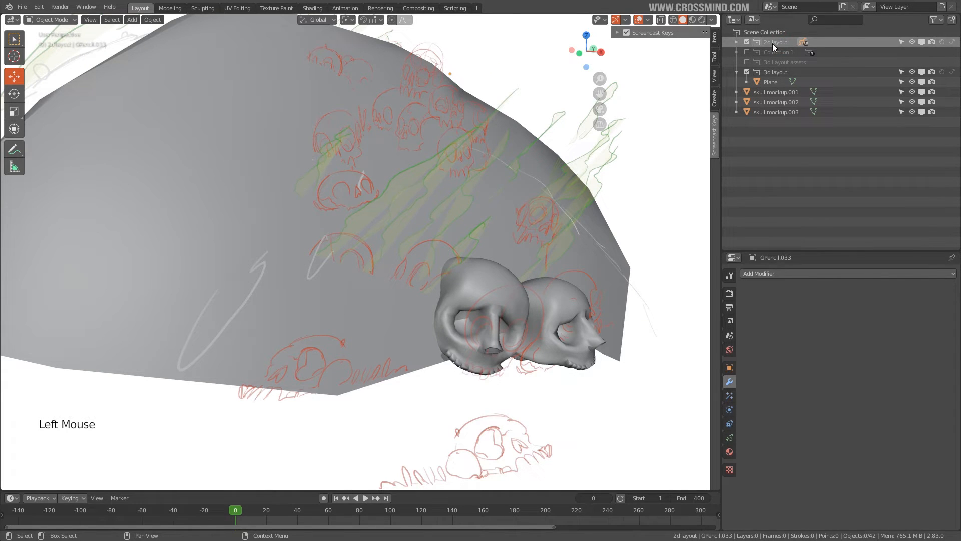
{"action": "right_click", "coordinate": [506, 211]}
{"action": "right_click", "coordinate": [506, 212]}
{"action": "middle_click_drag", "start_coordinate": [506, 211], "coordinate": [492, 289]}
{"action": "right_click", "coordinate": [492, 290]}
Nudge the first skull about 0.014 m in X, 0.018 m in Y and -0.012 m in Z in the camera view
{"action": "key", "text": "KP_0"}
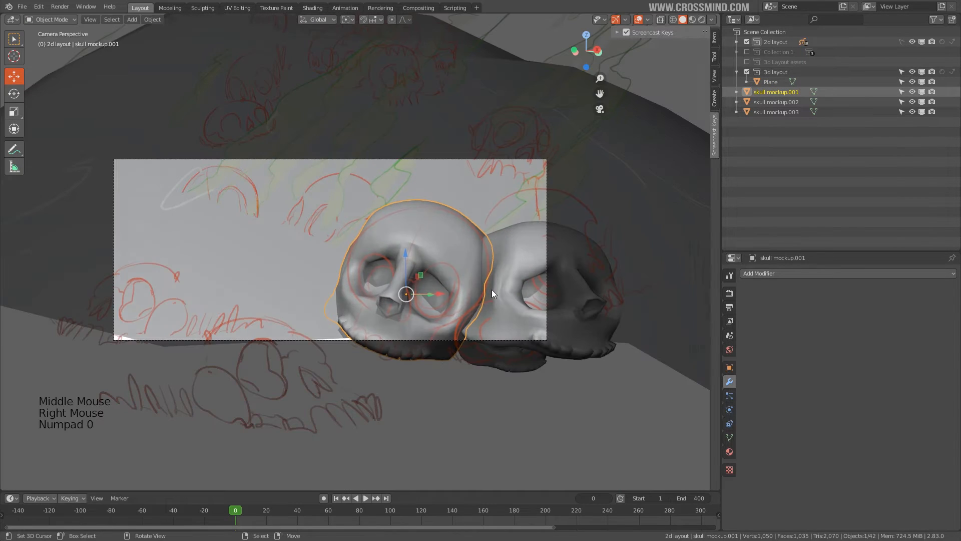
{"action": "key", "text": "g"}
{"action": "left_click", "coordinate": [451, 303]}
{"action": "middle_click_drag", "start_coordinate": [452, 304], "coordinate": [511, 308], "text": "shift"}
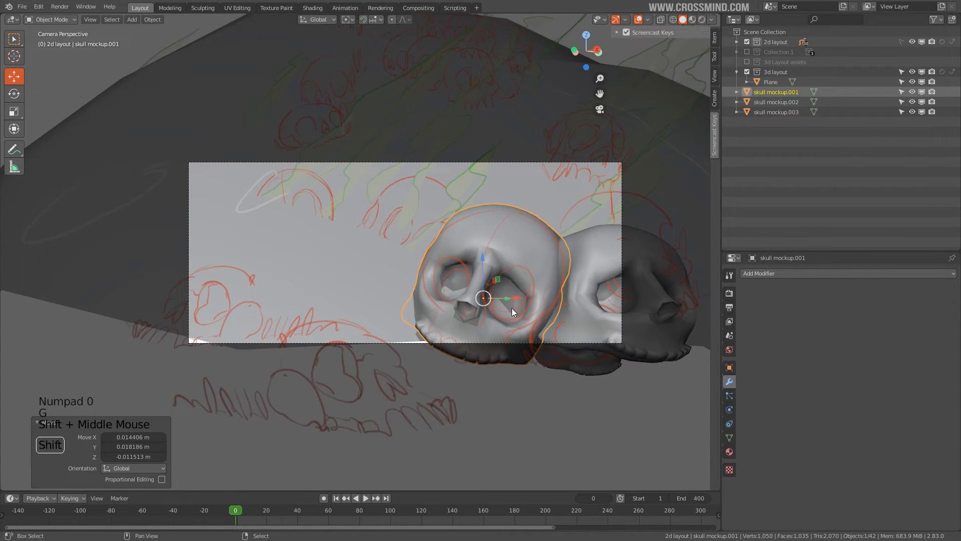
Create a linked duplicate of the first skull, offset about -0.56, -0.74 and 0.60 m, then shrink it and adjust its position over the upper sketch
{"action": "key", "text": "alt+d"}
{"action": "left_click", "coordinate": [432, 254]}
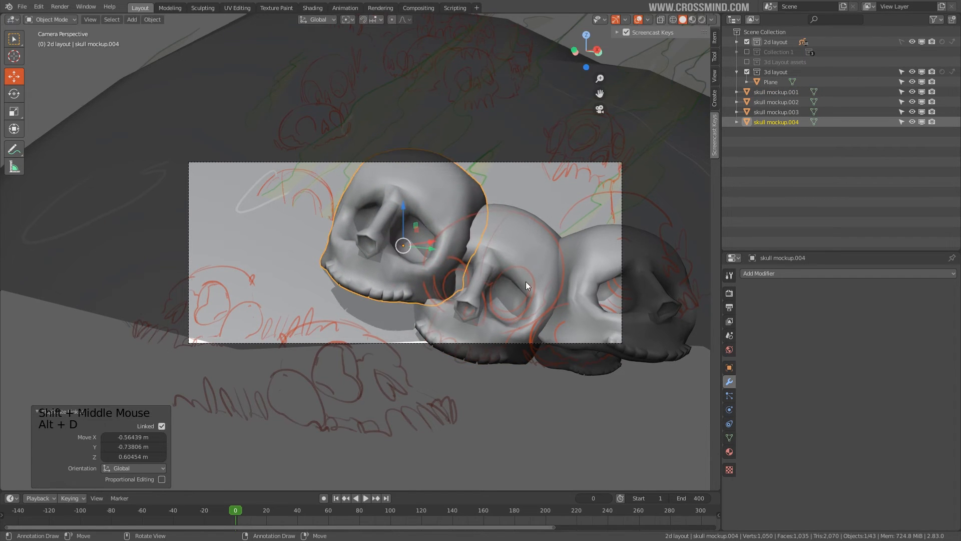
{"action": "key", "text": "s"}
{"action": "left_click", "coordinate": [481, 267]}
{"action": "key", "text": "g"}
{"action": "left_click", "coordinate": [476, 254]}
{"action": "key", "text": "g"}
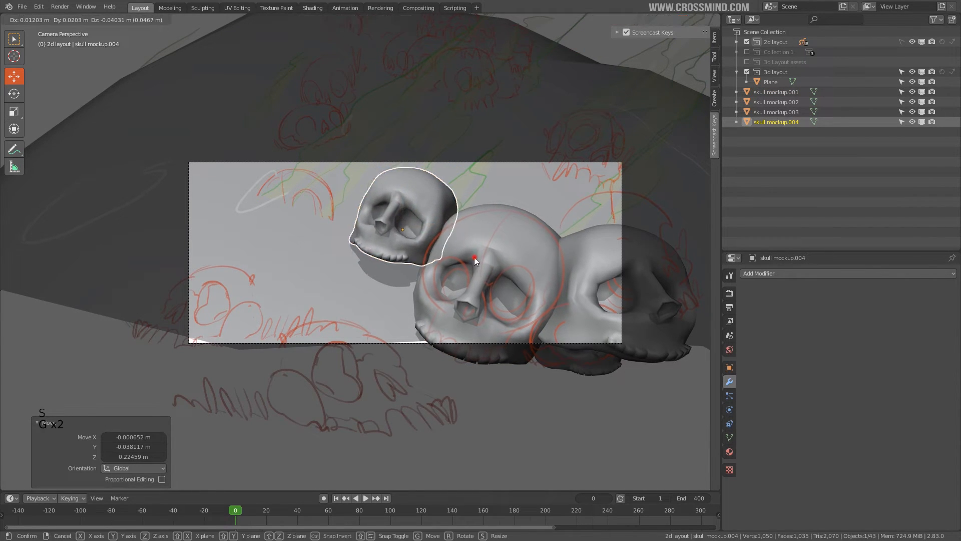
{"action": "left_click", "coordinate": [474, 257]}
Enter Edit Mode on the mound plane and move its lower edge near the skulls inward and up with proportional influence 0.68
{"action": "middle_click_drag", "start_coordinate": [474, 258], "coordinate": [521, 301]}
{"action": "mouse_move", "coordinate": [450, 328]}
{"action": "middle_mouse_down"}
{"action": "mouse_move", "coordinate": [447, 347]}
{"action": "mouse_move", "coordinate": [449, 323]}
{"action": "mouse_move", "coordinate": [421, 326]}
{"action": "mouse_move", "coordinate": [439, 332]}
{"action": "middle_mouse_up"}
{"action": "right_click", "coordinate": [446, 346]}
{"action": "key", "text": "Tab"}
{"action": "right_click", "coordinate": [456, 385]}
{"action": "key", "text": "2"}
{"action": "right_click", "coordinate": [455, 383]}
{"action": "middle_click_drag", "start_coordinate": [454, 383], "coordinate": [469, 384]}
{"action": "key", "text": "g"}
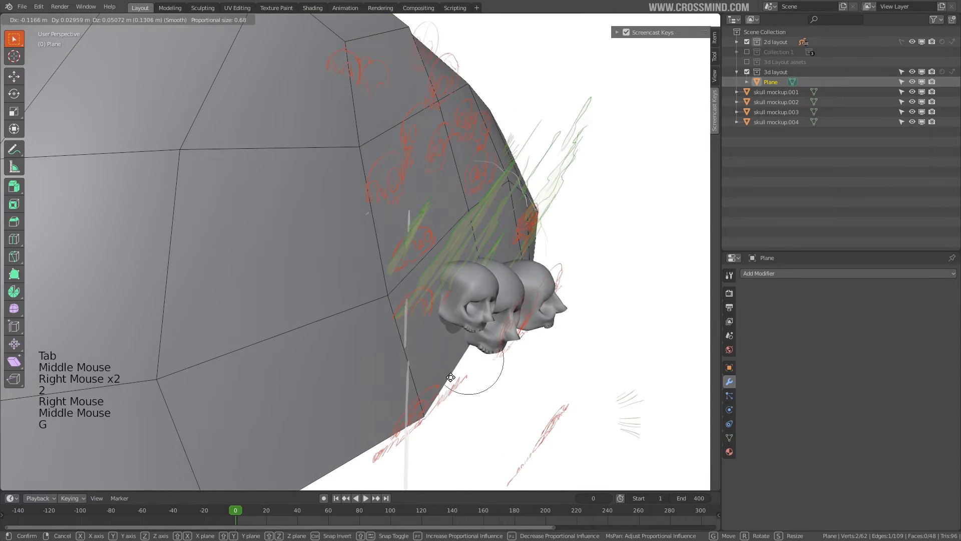
{"action": "left_click", "coordinate": [445, 374]}
Pull more of the mound's lower boundary edges inward with proportional moves, and return to Object Mode
{"action": "middle_click_drag", "start_coordinate": [423, 271], "coordinate": [432, 266]}
{"action": "right_click", "coordinate": [446, 373]}
{"action": "key", "text": "g"}
{"action": "middle_click_drag", "start_coordinate": [435, 346], "coordinate": [463, 341]}
{"action": "right_click", "coordinate": [464, 358]}
{"action": "key", "text": "g"}
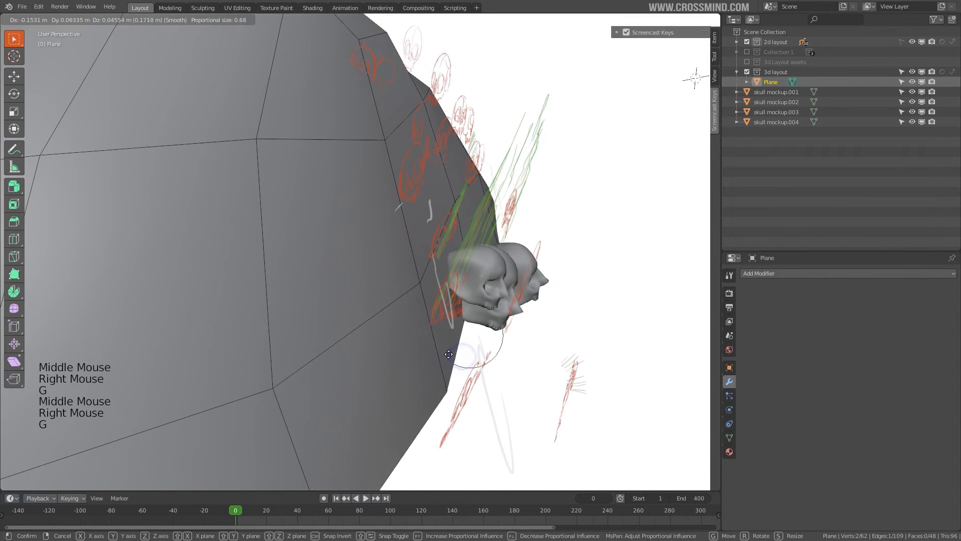
{"action": "left_click", "coordinate": [441, 354]}
{"action": "right_click", "coordinate": [418, 417]}
{"action": "key", "text": "g"}
{"action": "left_click", "coordinate": [401, 412]}
{"action": "middle_click_drag", "start_coordinate": [408, 330], "coordinate": [501, 291]}
{"action": "key", "text": "Tab"}
Rotate and reposition the small upper skull in the camera view, including a local X shift of about -0.02 m
{"action": "key", "text": "KP_0"}
{"action": "right_click", "coordinate": [502, 291]}
{"action": "key", "text": "g"}
{"action": "left_click", "coordinate": [444, 215]}
{"action": "key", "text": "r"}
{"action": "left_click", "coordinate": [445, 228]}
{"action": "key", "text": "r"}
{"action": "left_click", "coordinate": [443, 241]}
{"action": "key", "text": "g"}
{"action": "left_click", "coordinate": [436, 251]}
Duplicate the small upper skull, offset about -0.83 m in X, -0.96 m in Y and 0.10 m in Z
{"action": "scroll", "coordinate": [436, 254], "scroll_direction": "down", "scroll_amount": 1}
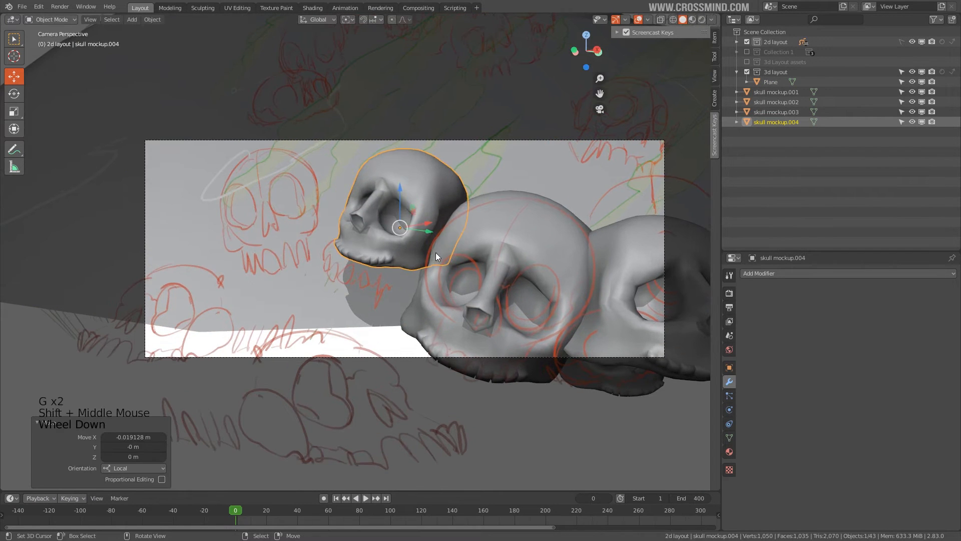
{"action": "key", "text": "shift+d"}
{"action": "left_click", "coordinate": [288, 223]}
{"action": "key", "text": "r"}
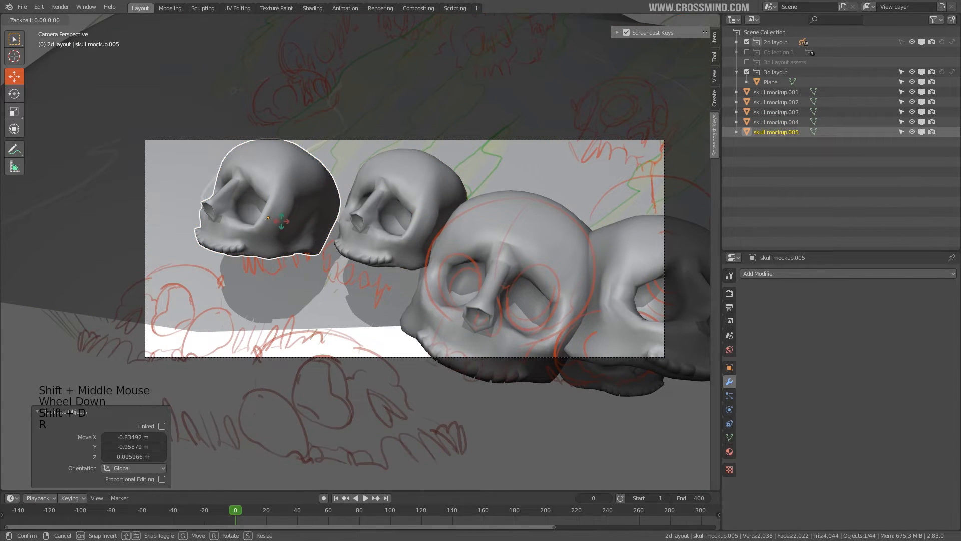
{"action": "right_click", "coordinate": [296, 220]}
Rotate the new upper skull about its local Z and shift it about 0.07 m along local X and also along local Y
{"action": "key", "text": "r"}
{"action": "key", "text": "z"}
{"action": "key", "text": "z"}
{"action": "left_click", "coordinate": [315, 218]}
{"action": "key", "text": "g"}
{"action": "left_click", "coordinate": [328, 221]}
{"action": "key", "text": "g"}
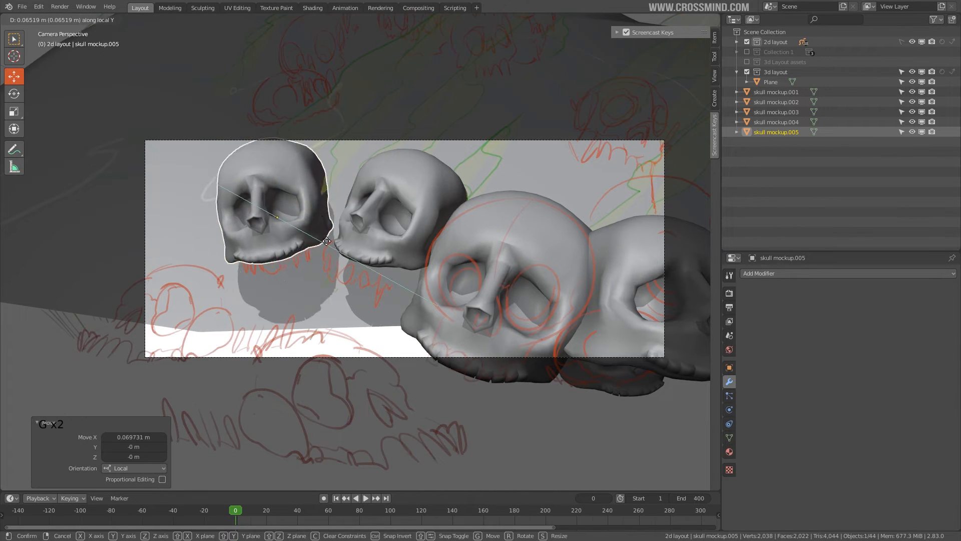
{"action": "left_click", "coordinate": [357, 234]}
Duplicate the newest skull, offset about -1.02 m in X, -0.95 m in Y and -1.24 m in Z, and rotate it about local X
{"action": "key", "text": "r"}
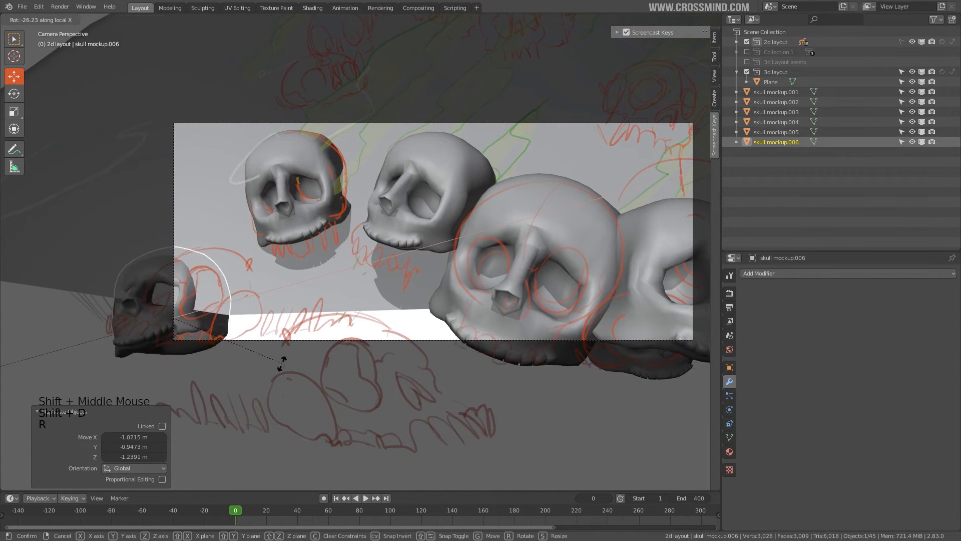
{"action": "key", "text": "r"}
{"action": "key", "text": "r"}
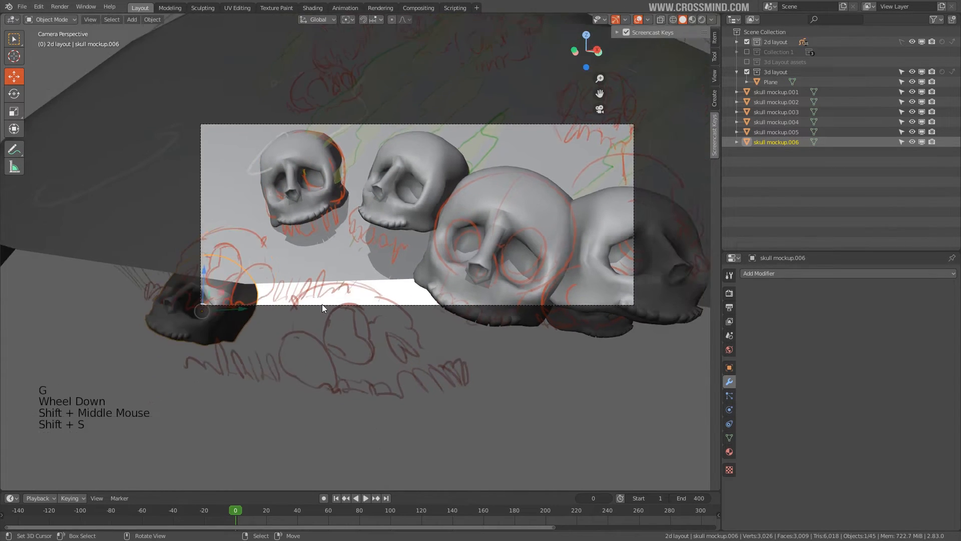
Move the lower duplicate skull about 0.86 m in X, -0.51 m in Y and 0.32 m in Z
{"action": "scroll", "coordinate": [322, 304], "scroll_direction": "up", "scroll_amount": 1}
{"action": "scroll", "coordinate": [322, 305], "scroll_direction": "down", "scroll_amount": 2}
{"action": "middle_click_drag", "start_coordinate": [322, 304], "coordinate": [405, 352]}
{"action": "key", "text": "g"}
{"action": "left_click", "coordinate": [463, 343]}
Duplicate the lower-left skull, offset about 1.18 m in X, 0.97 m in Y and 0.06 m in Z
{"action": "middle_click_drag", "start_coordinate": [463, 344], "coordinate": [370, 331]}
{"action": "middle_click_drag", "start_coordinate": [370, 330], "coordinate": [283, 321]}
{"action": "key", "text": "shift+d"}
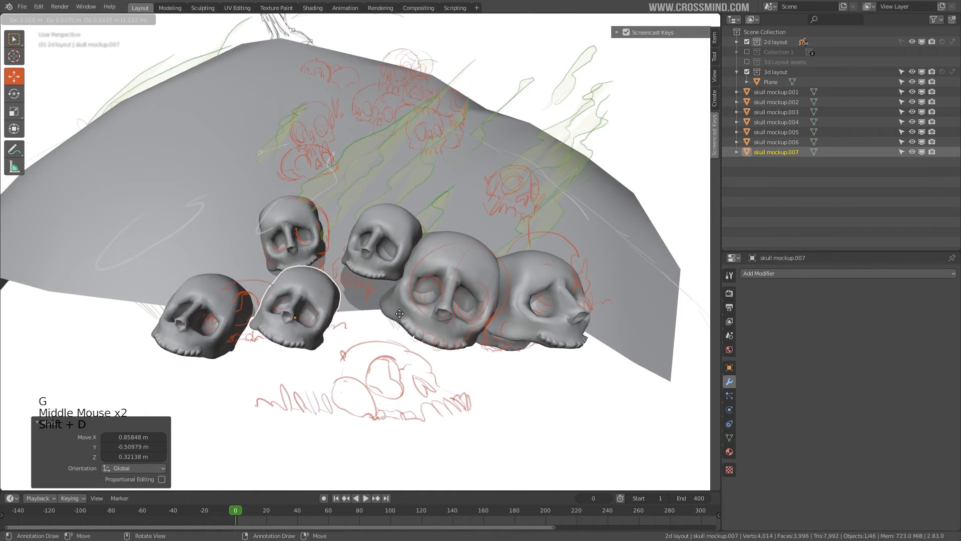
{"action": "left_click", "coordinate": [394, 317]}
{"action": "key", "text": "KP_0"}
{"action": "scroll", "coordinate": [265, 313], "scroll_direction": "up", "scroll_amount": 1}
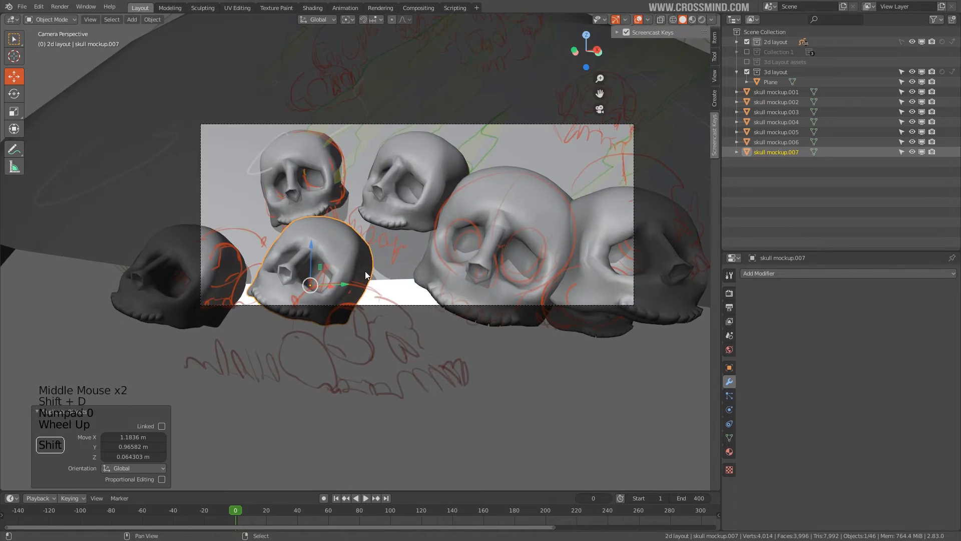
{"action": "middle_click_drag", "start_coordinate": [365, 271], "coordinate": [365, 274], "text": "shift"}
{"action": "scroll", "coordinate": [366, 275], "scroll_direction": "up", "scroll_amount": 1}
Rotate the new lower skull about global Z, move it about 0.16, 0.24 and -0.40 m in X, Y, Z, and tilt it -18.3° in the view
{"action": "key", "text": "r"}
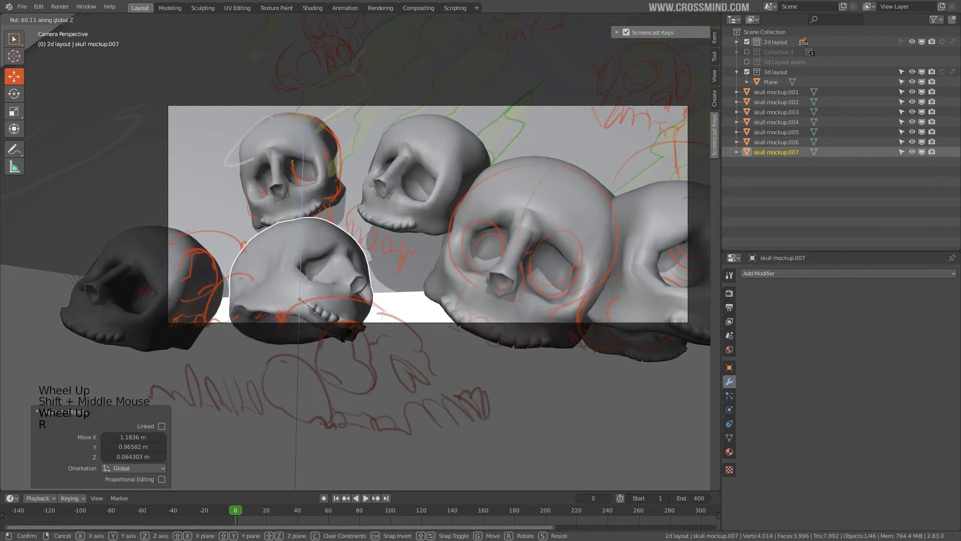
{"action": "left_click", "coordinate": [338, 319]}
{"action": "key", "text": "g"}
{"action": "key", "text": "r"}
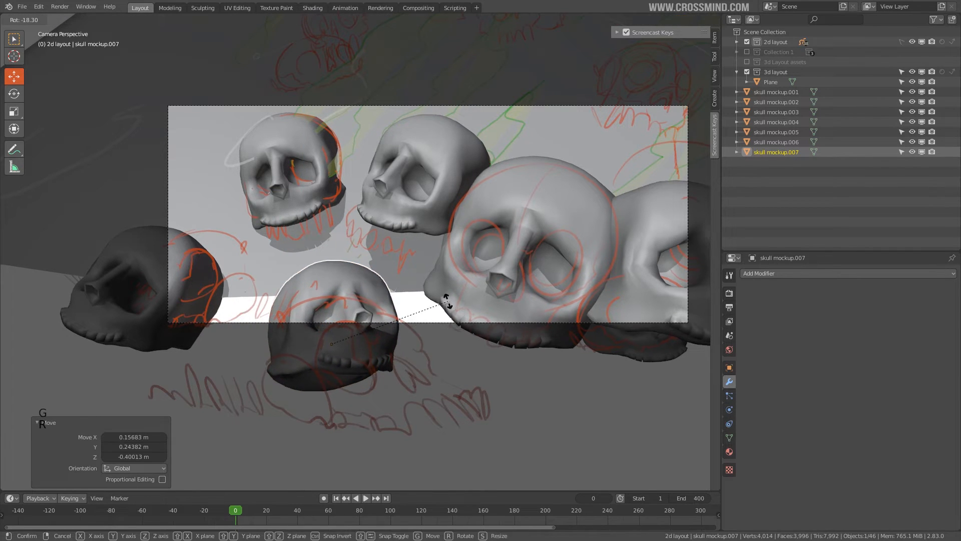
{"action": "key", "text": "Return"}
Move the same skull about 0.28 m in X, 0.34 m in Y and -0.13 m in Z, enlarge it, and raise it about 0.11 m
{"action": "key", "text": "g"}
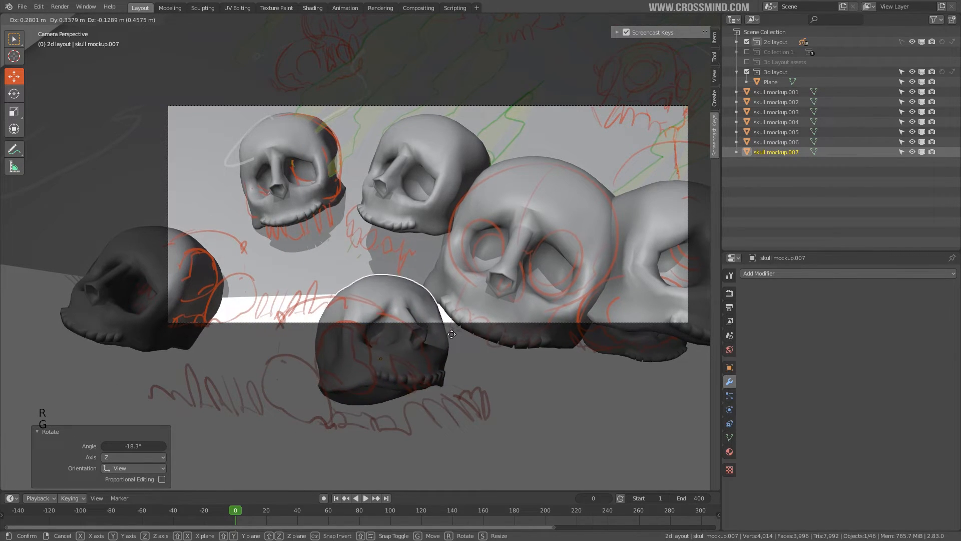
{"action": "left_click", "coordinate": [452, 334]}
{"action": "key", "text": "s"}
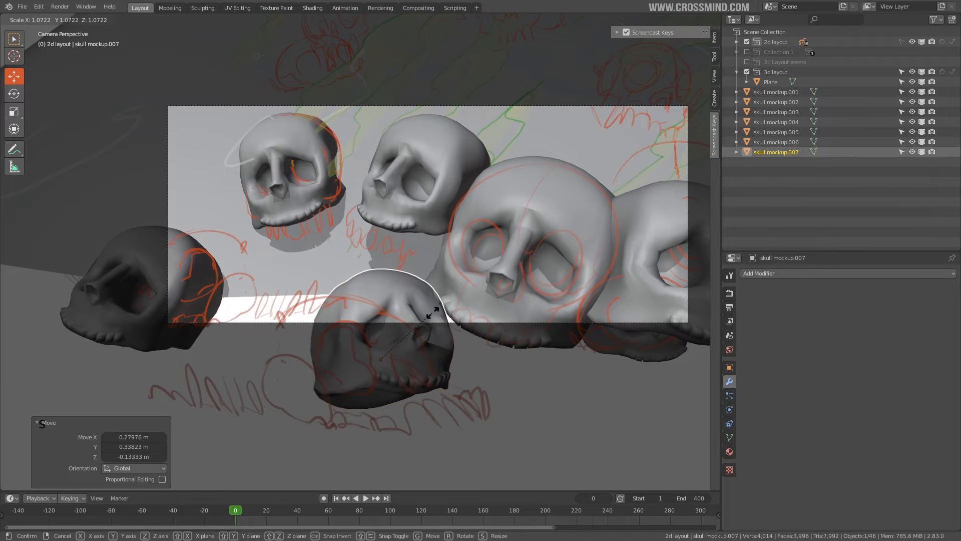
{"action": "left_click", "coordinate": [437, 308]}
{"action": "key", "text": "g"}
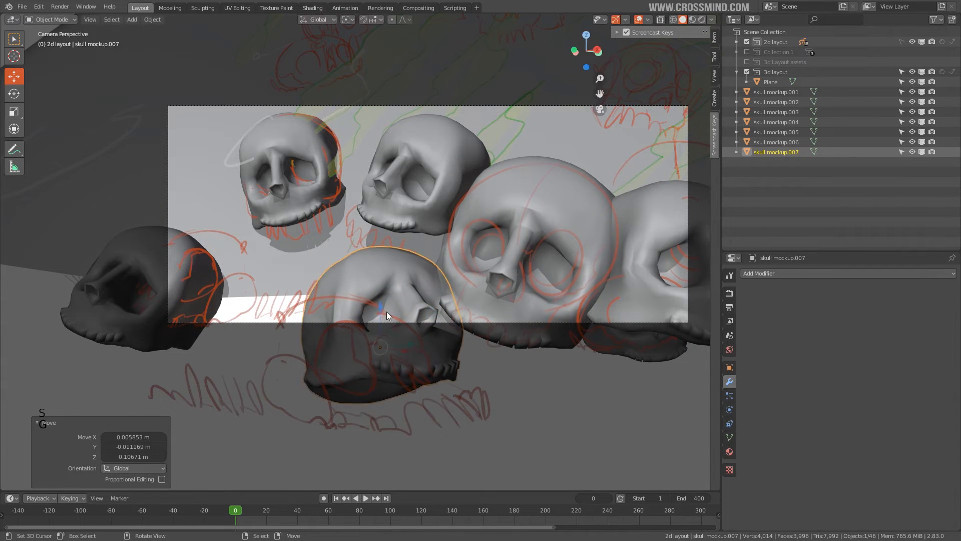
Duplicate the enlarged skull to its left and shift the copy about -0.15 m in X, -0.14 m in Y and -0.18 m in Z
{"action": "middle_click_drag", "start_coordinate": [386, 314], "coordinate": [396, 319], "text": "shift"}
{"action": "key", "text": "shift+d"}
{"action": "left_click", "coordinate": [294, 216]}
{"action": "key", "text": "g"}
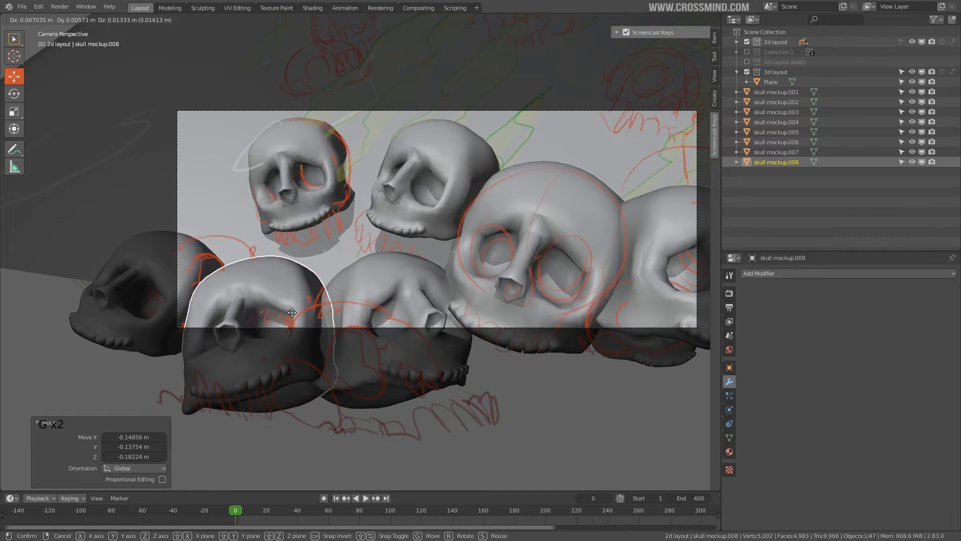
{"action": "middle_click_drag", "start_coordinate": [380, 259], "coordinate": [327, 266], "text": "shift"}
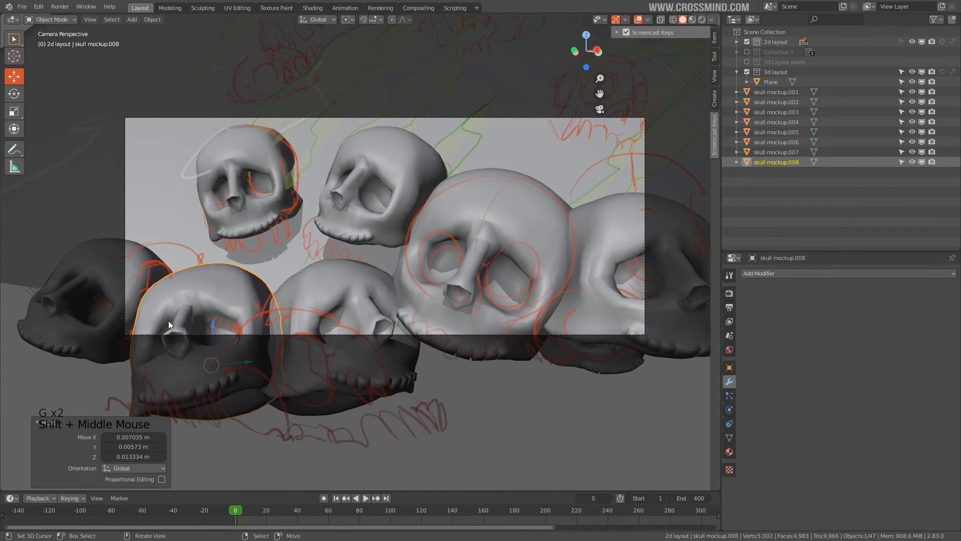
Rotate the newest lower skull and move it about -0.06 m in X, -0.08 m in Y and 0.04 m in Z
{"action": "key", "text": "r"}
{"action": "left_click", "coordinate": [326, 320]}
{"action": "key", "text": "g"}
{"action": "left_click", "coordinate": [327, 328]}
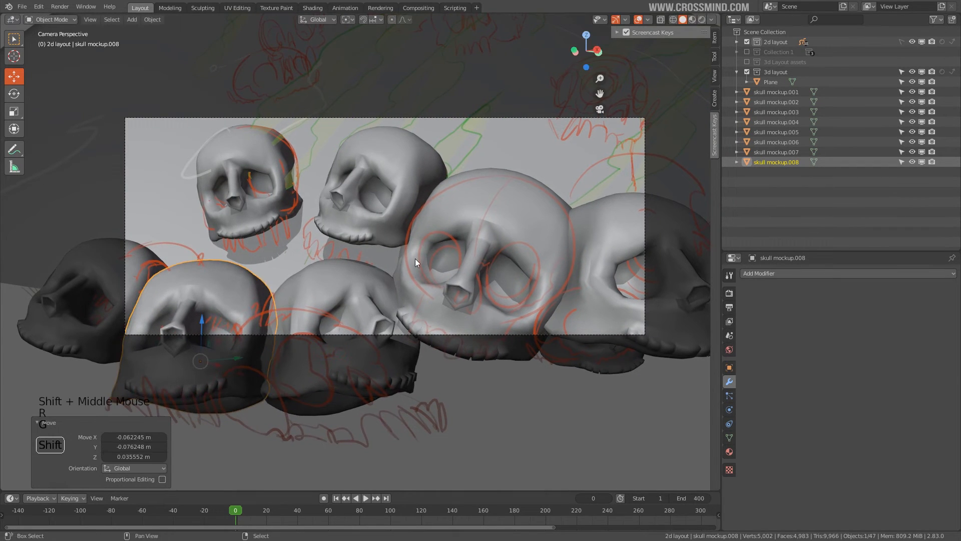
Advance the animation to frame 113 and place a linked duplicate of a large front skull near the right-hand skull sketch
{"action": "middle_click_drag", "start_coordinate": [415, 258], "coordinate": [407, 309], "text": "shift"}
{"action": "scroll", "coordinate": [246, 455], "scroll_direction": "down", "scroll_amount": 1}
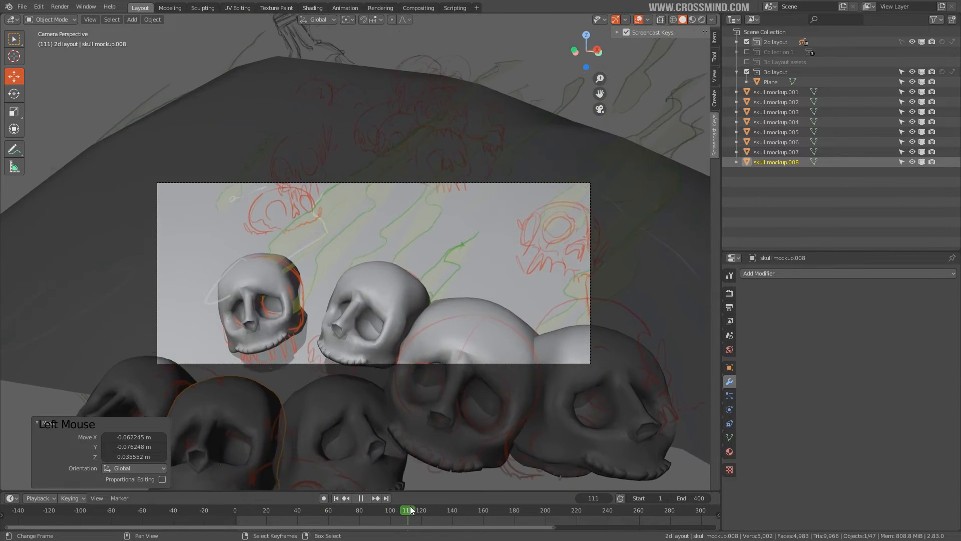
{"action": "key", "text": "space"}
{"action": "scroll", "coordinate": [416, 279], "scroll_direction": "up", "scroll_amount": 2}
{"action": "key", "text": "Delete"}
{"action": "right_click", "coordinate": [401, 361]}
{"action": "key", "text": "alt+d"}
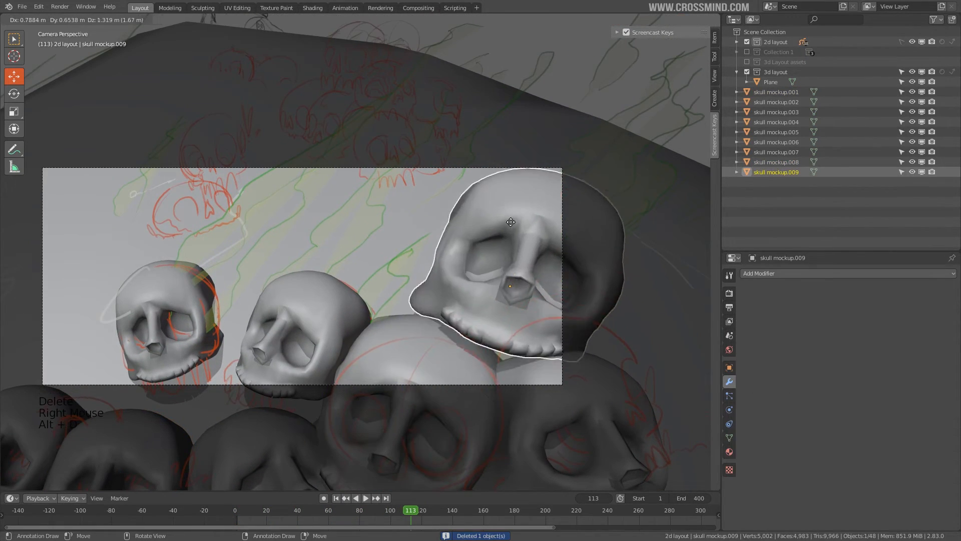
{"action": "left_click", "coordinate": [630, 337]}
Scale the linked duplicate to 0.551, rotate it, and set it against the mound, shifting it about -0.10, 0.17 and -0.04 m in X, Y, Z
{"action": "key", "text": "g"}
{"action": "left_click", "coordinate": [573, 315]}
{"action": "middle_click_drag", "start_coordinate": [573, 315], "coordinate": [501, 301]}
{"action": "key", "text": "g"}
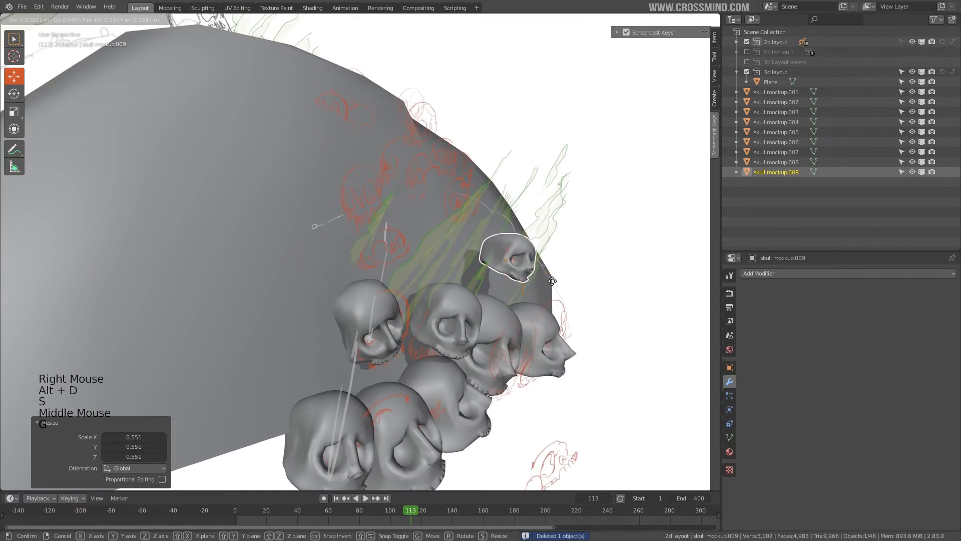
{"action": "left_click", "coordinate": [509, 260]}
{"action": "scroll", "coordinate": [450, 281], "scroll_direction": "up", "scroll_amount": 2}
{"action": "middle_click_drag", "start_coordinate": [451, 281], "coordinate": [381, 281], "text": "shift"}
{"action": "mouse_move", "coordinate": [380, 280]}
{"action": "middle_mouse_down"}
{"action": "mouse_move", "coordinate": [371, 282]}
{"action": "mouse_move", "coordinate": [386, 268]}
{"action": "middle_mouse_up"}
{"action": "scroll", "coordinate": [370, 282], "scroll_direction": "down", "scroll_amount": 1}
{"action": "key", "text": "KP_0"}
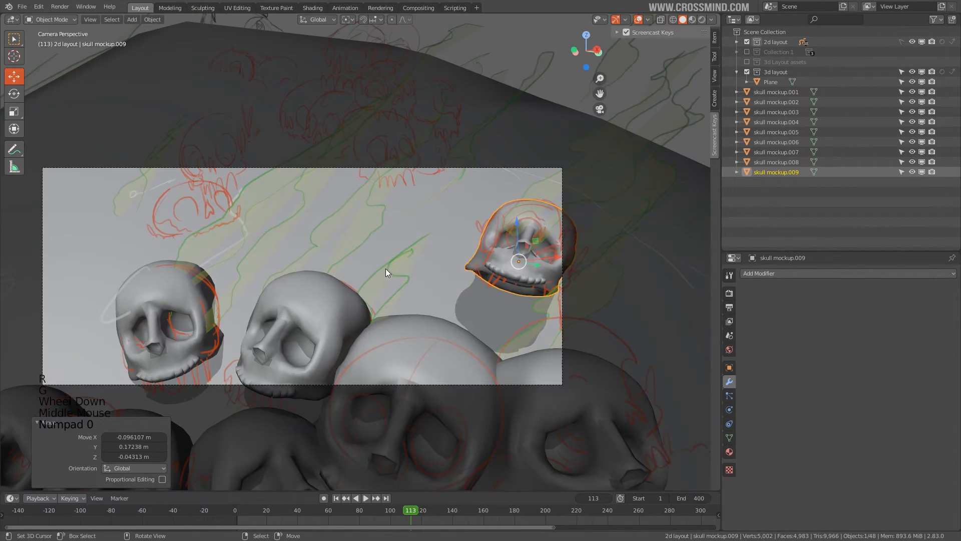
Enlarge and rotate the right-hand skull to fit its sketch, and raise it about 0.07 m
{"action": "key", "text": "s"}
{"action": "left_click", "coordinate": [550, 280]}
{"action": "key", "text": "r"}
{"action": "key", "text": "g"}
{"action": "left_click", "coordinate": [566, 290]}
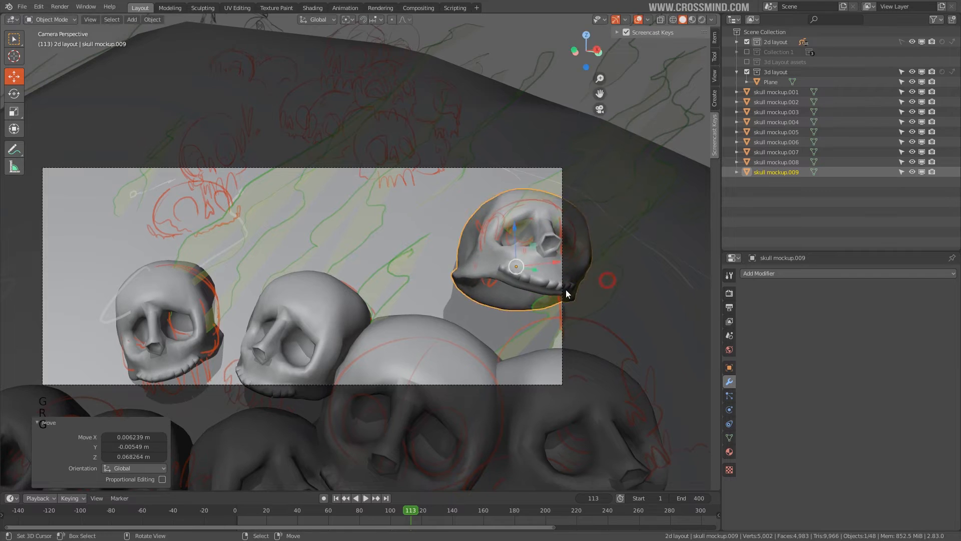
Duplicate the right-hand skull to the left sketch, about -2.04, -2.39 and 0.39 m away, and shift it -0.79 m in X and 0.50 m in Y into the mound
{"action": "scroll", "coordinate": [566, 290], "scroll_direction": "down", "scroll_amount": 1}
{"action": "middle_click_drag", "start_coordinate": [566, 289], "coordinate": [606, 290], "text": "shift"}
{"action": "key", "text": "shift+d"}
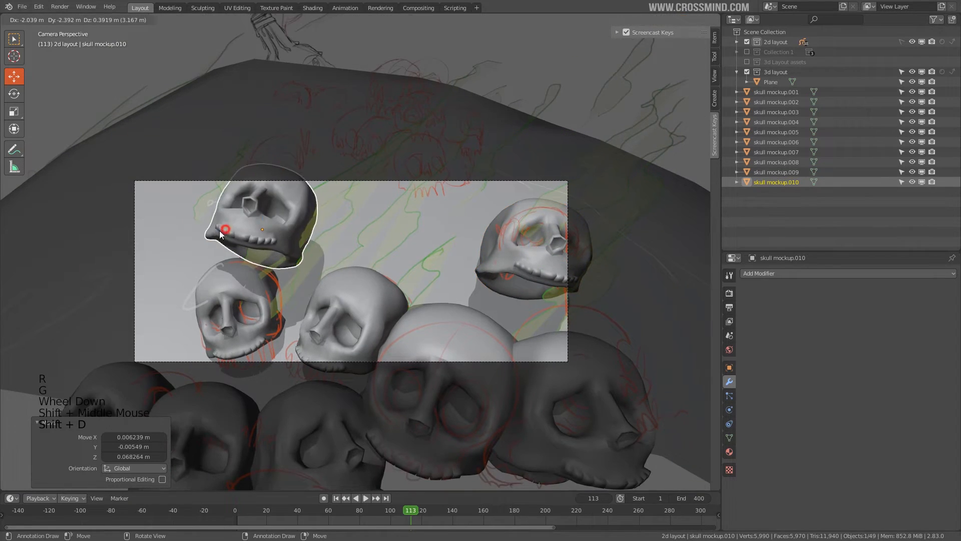
{"action": "left_click", "coordinate": [220, 235]}
{"action": "middle_click_drag", "start_coordinate": [221, 234], "coordinate": [371, 244]}
{"action": "key", "text": "g"}
{"action": "left_click", "coordinate": [375, 234]}
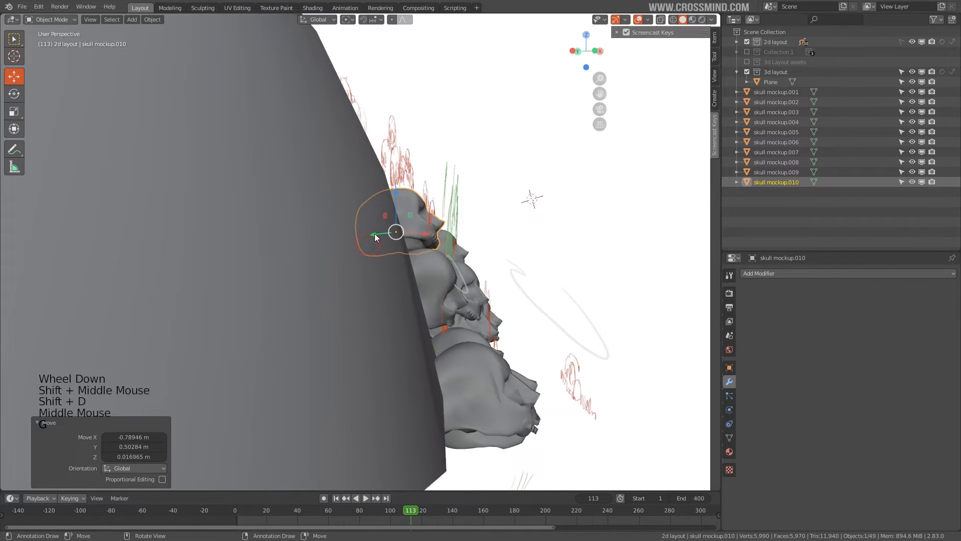
Rotate the new left skull to match its sketch in camera view and move it about -0.13 m along each axis
{"action": "key", "text": "KP_0"}
{"action": "key", "text": "r"}
{"action": "left_click", "coordinate": [317, 209]}
{"action": "key", "text": "r"}
{"action": "key", "text": "g"}
{"action": "left_click", "coordinate": [318, 210]}
{"action": "key", "text": "r"}
{"action": "key", "text": "g"}
{"action": "middle_click_drag", "start_coordinate": [313, 221], "coordinate": [318, 225], "text": "shift"}
Advance to frame 140 and duplicate the left skull, offset about 0.16 m in X, -0.02 m in Y and 0.87 m in Z
{"action": "left_click_drag", "start_coordinate": [391, 516], "coordinate": [452, 511]}
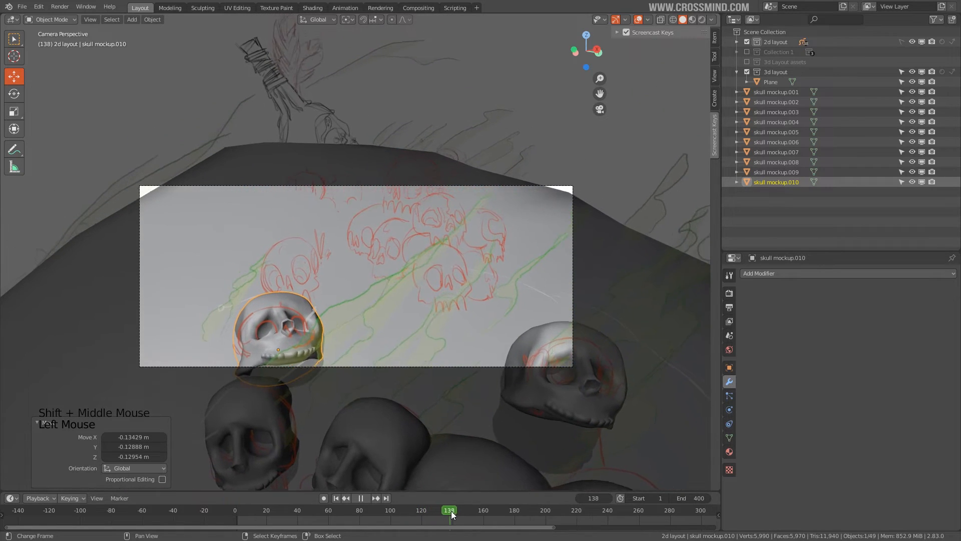
{"action": "scroll", "coordinate": [335, 317], "scroll_direction": "up", "scroll_amount": 1}
{"action": "middle_click_drag", "start_coordinate": [415, 320], "coordinate": [333, 327], "text": "shift"}
{"action": "key", "text": "shift+d"}
{"action": "left_click", "coordinate": [343, 248]}
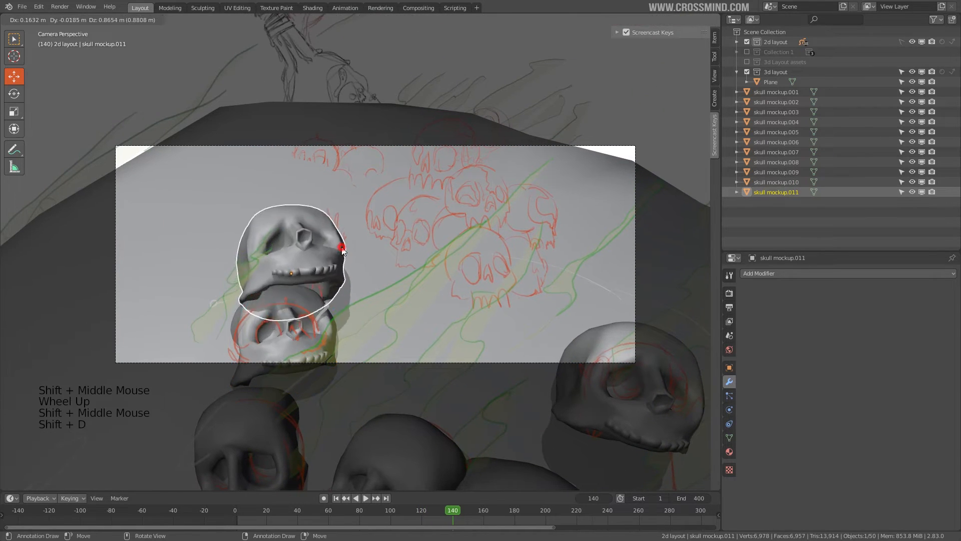
Move the top skull about -0.20 m in X and 0.13 m in Y against the mound, and nudge it about 0.03 m in X and Y
{"action": "middle_click_drag", "start_coordinate": [344, 249], "coordinate": [511, 225]}
{"action": "scroll", "coordinate": [510, 225], "scroll_direction": "down", "scroll_amount": 1}
{"action": "key", "text": "g"}
{"action": "left_click", "coordinate": [450, 260]}
{"action": "middle_click_drag", "start_coordinate": [451, 261], "coordinate": [222, 344]}
{"action": "key", "text": "KP_0"}
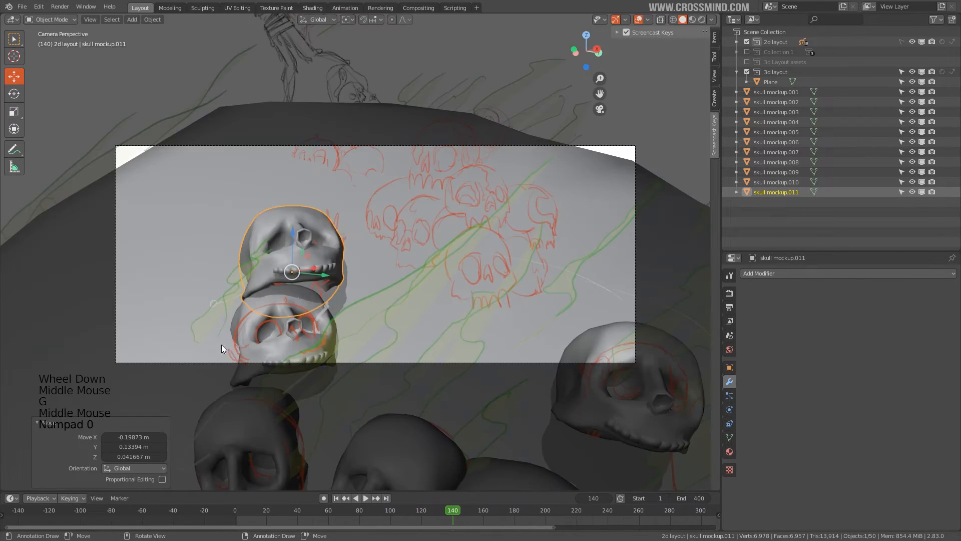
{"action": "scroll", "coordinate": [185, 191], "scroll_direction": "up", "scroll_amount": 1}
{"action": "key", "text": "g"}
{"action": "left_click", "coordinate": [261, 216]}
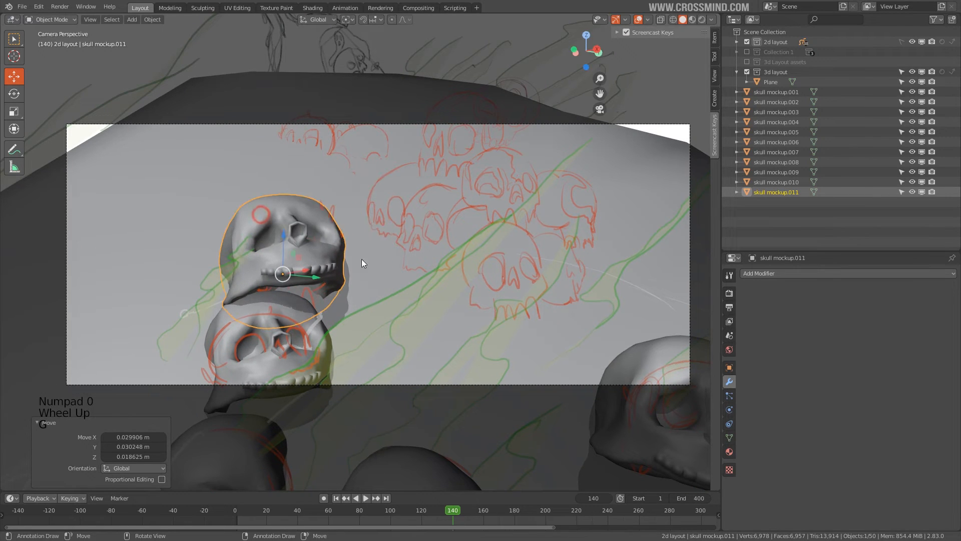
In Edit Mode, select tooth-row edges of the top skull and move them with smooth proportional editing at size 0.350
{"action": "key", "text": "Tab"}
{"action": "right_click", "coordinate": [283, 285]}
{"action": "key", "text": "c"}
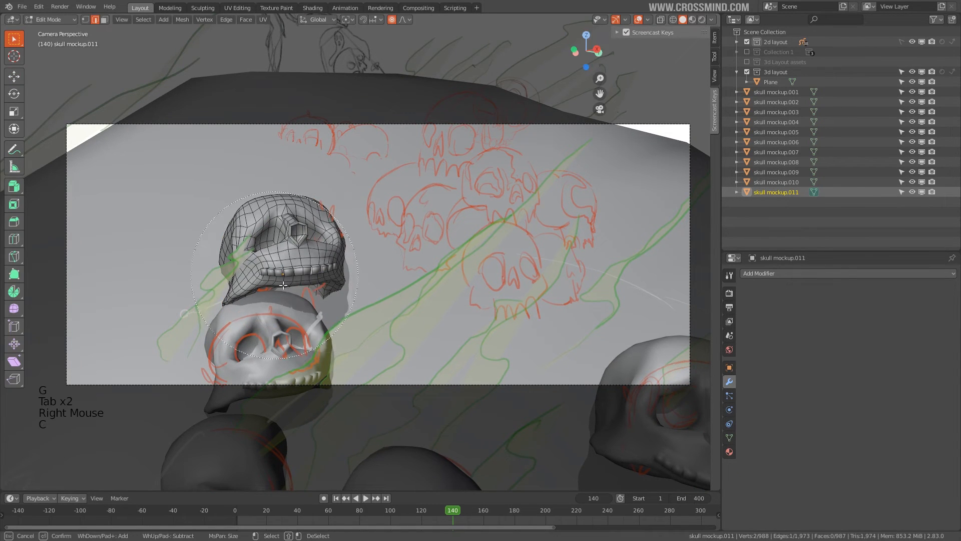
{"action": "right_click", "coordinate": [279, 276]}
{"action": "middle_click_drag", "start_coordinate": [278, 276], "coordinate": [300, 291]}
{"action": "scroll", "coordinate": [301, 290], "scroll_direction": "up", "scroll_amount": 4}
{"action": "middle_click_drag", "start_coordinate": [300, 290], "coordinate": [318, 305]}
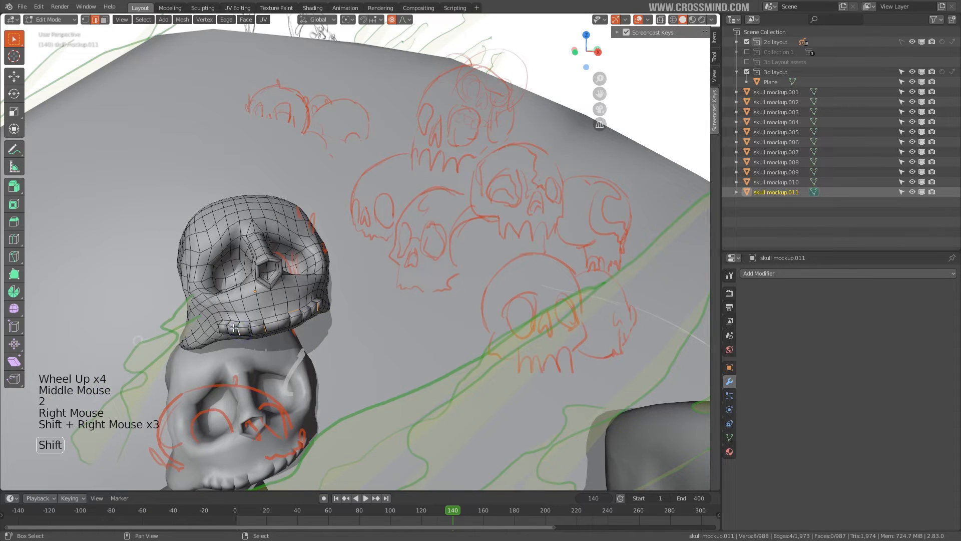
{"action": "key", "text": "g"}
{"action": "left_click", "coordinate": [275, 336]}
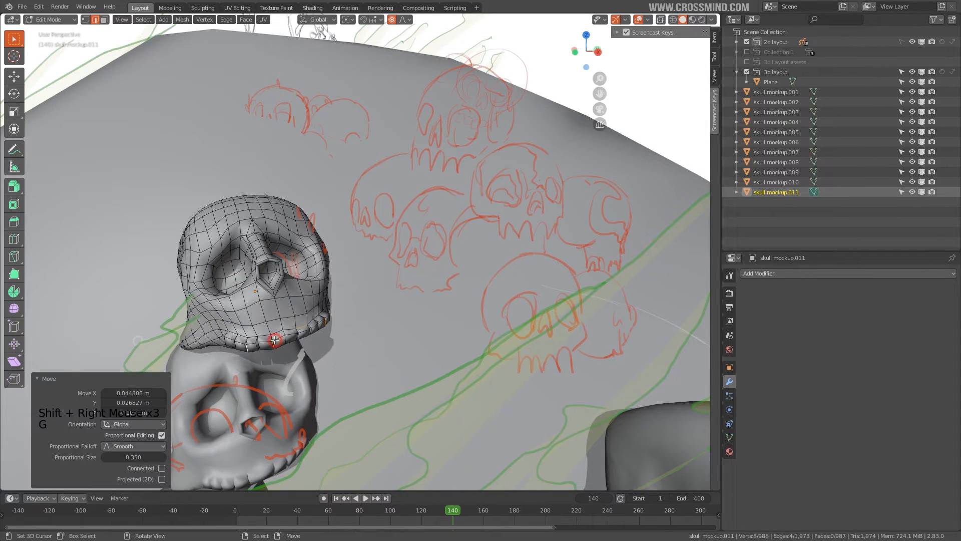
Move a single edge of the top skull about 0.03, 0.02 and -0.03 m with proportional size 0.180, and return to Object Mode
{"action": "middle_click_drag", "start_coordinate": [274, 336], "coordinate": [328, 340]}
{"action": "key", "text": "g"}
{"action": "left_click", "coordinate": [344, 341]}
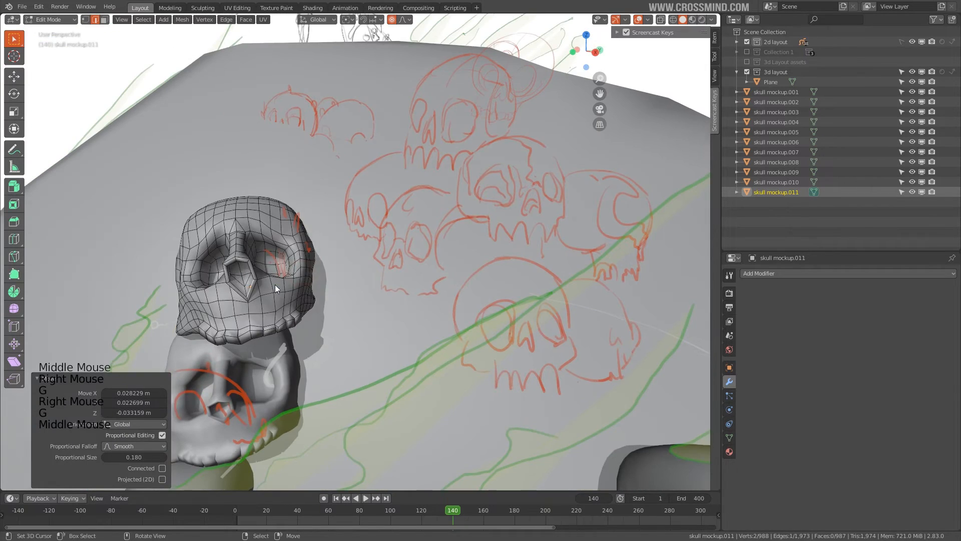
{"action": "key", "text": "Tab"}
Nudge the top skull about -0.02 m in X and Y, and rotate and reposition it on the mound
{"action": "key", "text": "KP_0"}
{"action": "key", "text": "g"}
{"action": "left_click", "coordinate": [274, 337]}
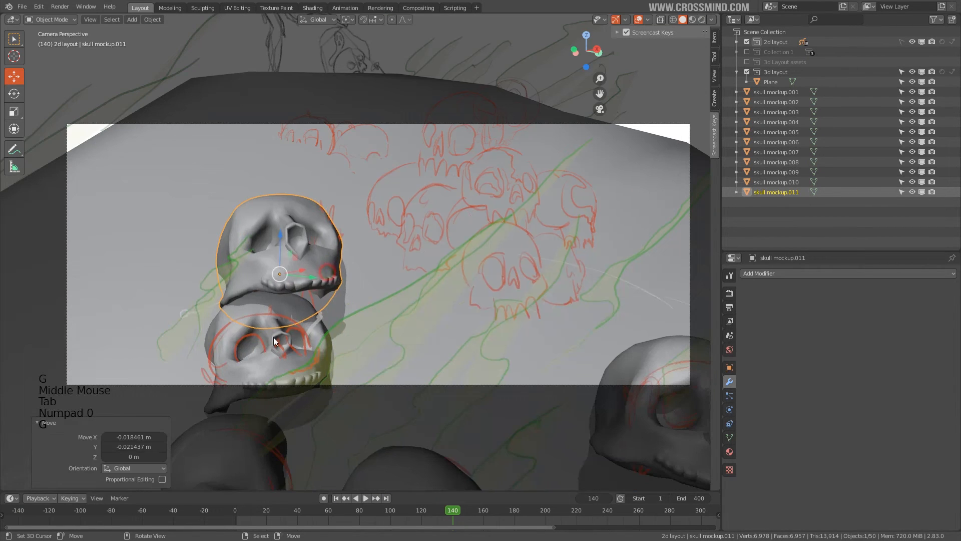
{"action": "middle_click_drag", "start_coordinate": [273, 337], "coordinate": [277, 325], "text": "shift"}
{"action": "middle_click_drag", "start_coordinate": [235, 285], "coordinate": [340, 296]}
{"action": "key", "text": "r"}
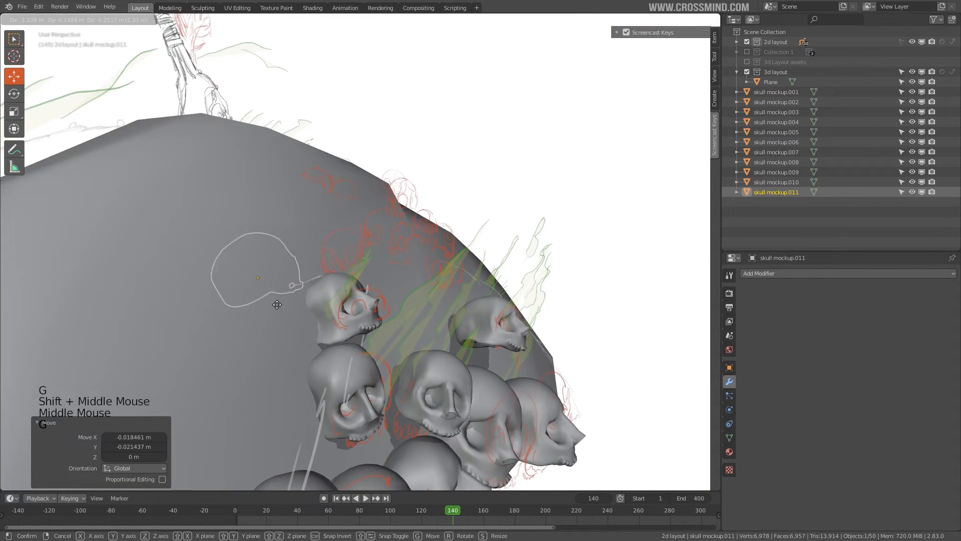
Pull the right corner of the top skull's jaw inward with proportional editing at size 0.386
{"action": "scroll", "coordinate": [284, 273], "scroll_direction": "down", "scroll_amount": 4}
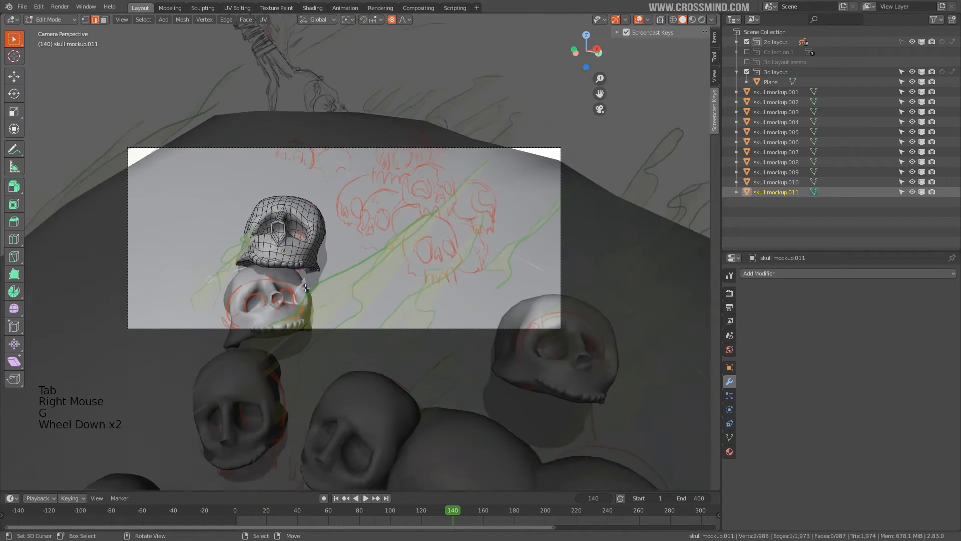
{"action": "scroll", "coordinate": [283, 273], "scroll_direction": "up", "scroll_amount": 6}
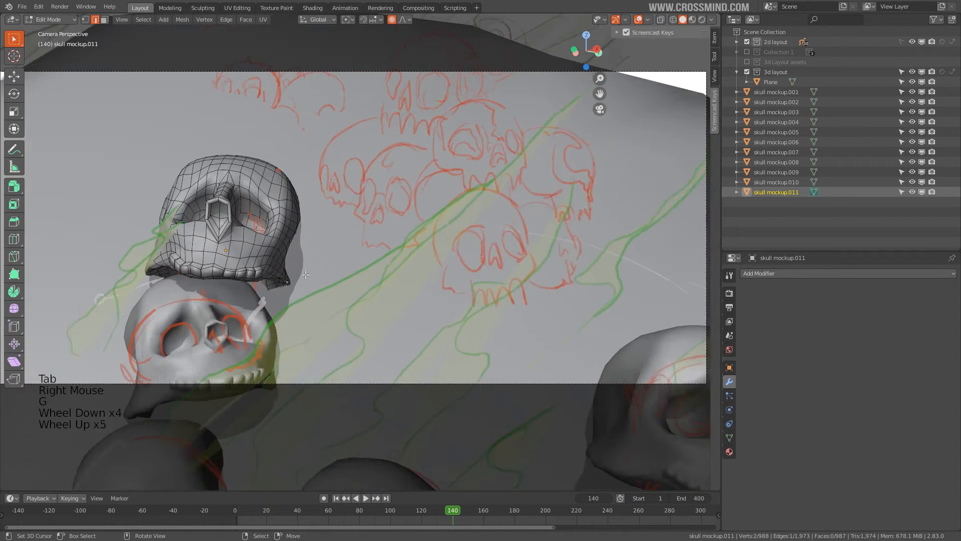
{"action": "key", "text": "g"}
{"action": "right_click", "coordinate": [265, 268]}
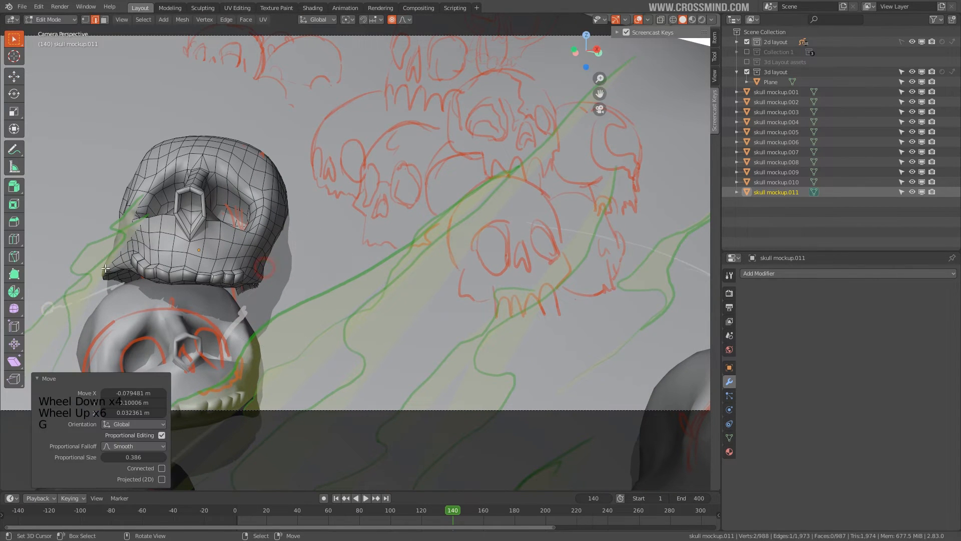
Select the edges at the left corner of the top skull's jaw, pull them inward, and return to Object Mode
{"action": "key", "text": "g"}
{"action": "left_click", "coordinate": [112, 285]}
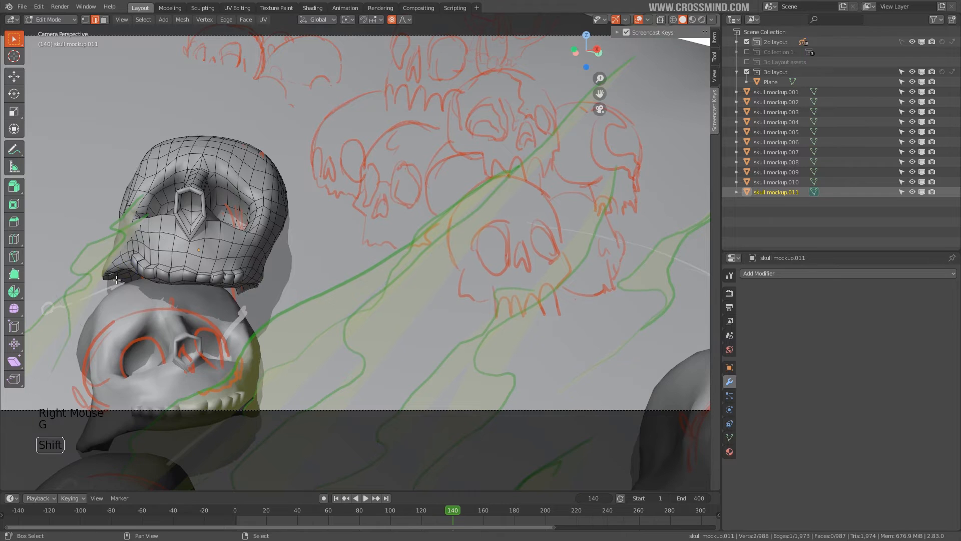
{"action": "right_click", "coordinate": [116, 280], "text": "shift"}
{"action": "key", "text": "g"}
{"action": "left_click", "coordinate": [141, 273]}
{"action": "key", "text": "Tab"}
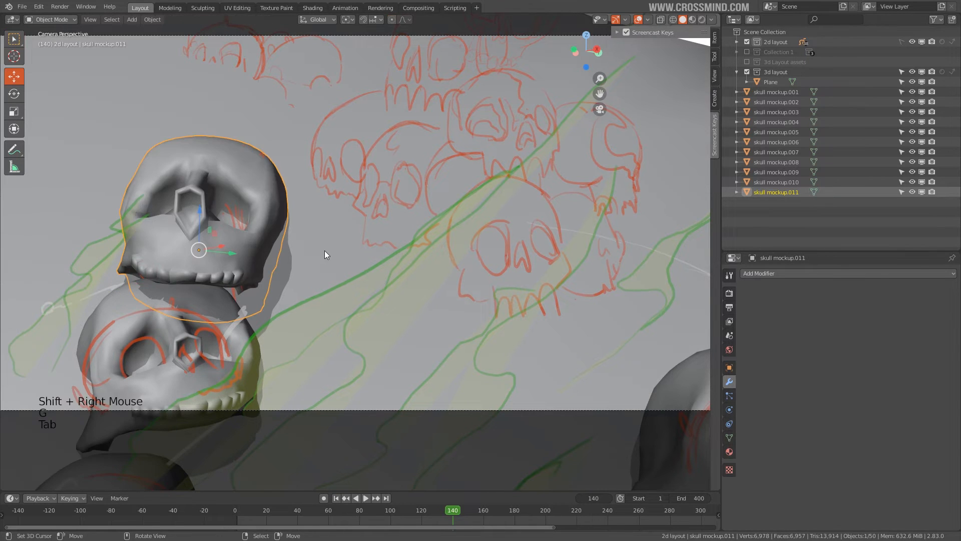
Save the file and duplicate the top skull onto the right sketch cluster, offset about 1.28 m in X, 1.52 m in Y and -0.15 m in Z
{"action": "middle_click_drag", "start_coordinate": [424, 252], "coordinate": [415, 242], "text": "shift"}
{"action": "scroll", "coordinate": [415, 242], "scroll_direction": "down", "scroll_amount": 3}
{"action": "key", "text": "shift+d"}
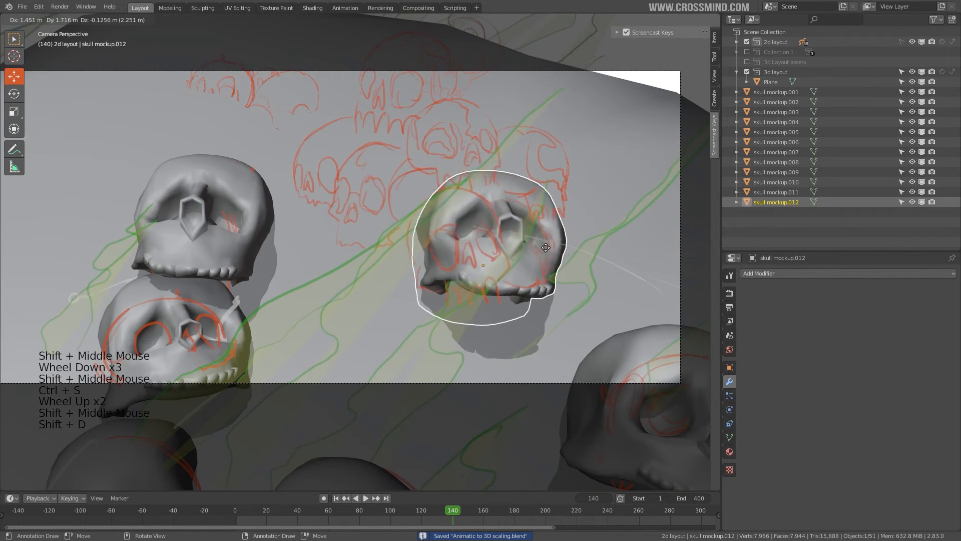
{"action": "left_click", "coordinate": [528, 253]}
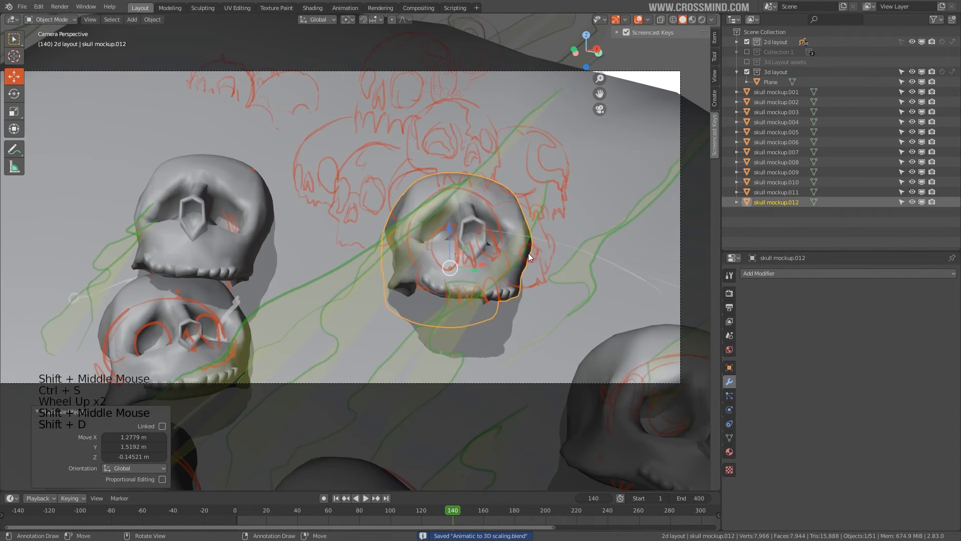
{"action": "scroll", "coordinate": [524, 251], "scroll_direction": "up", "scroll_amount": 1}
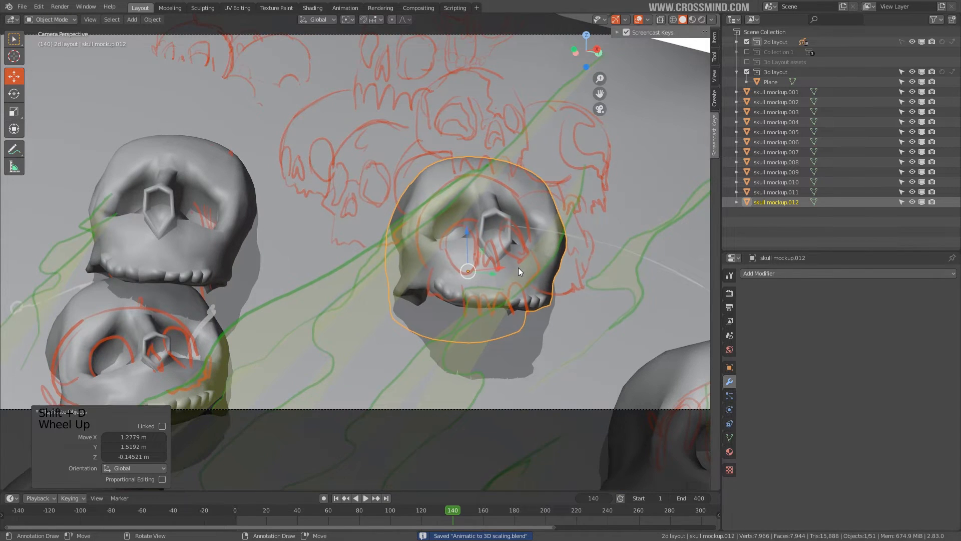
Rotate the new skull on the right sketch cluster and reshape its face around the eye and nose with proportional editing at size 0.386
{"action": "scroll", "coordinate": [518, 267], "scroll_direction": "down", "scroll_amount": 1}
{"action": "key", "text": "r"}
{"action": "left_click", "coordinate": [507, 271]}
{"action": "key", "text": "Tab"}
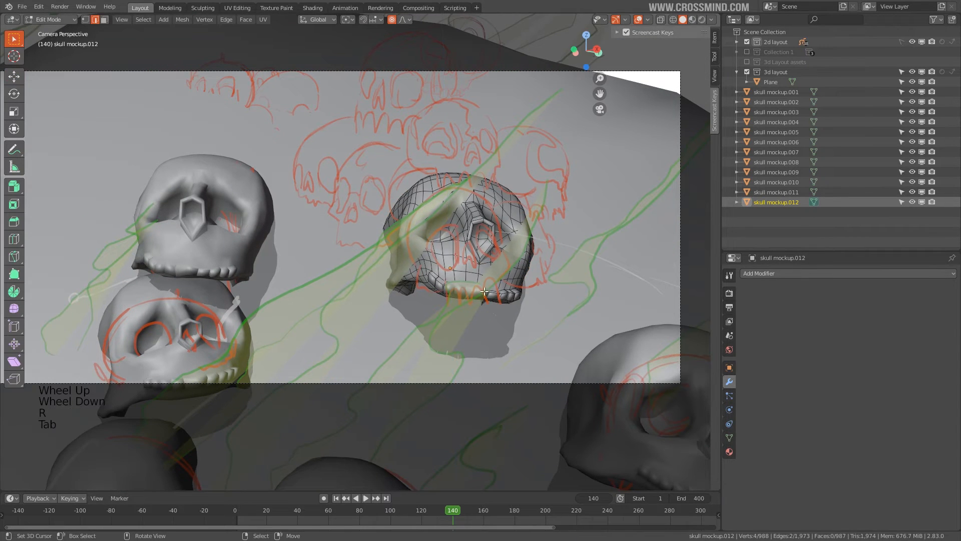
{"action": "right_click", "coordinate": [490, 242]}
{"action": "right_click", "coordinate": [472, 244], "text": "shift"}
{"action": "key", "text": "g"}
{"action": "left_click", "coordinate": [475, 257]}
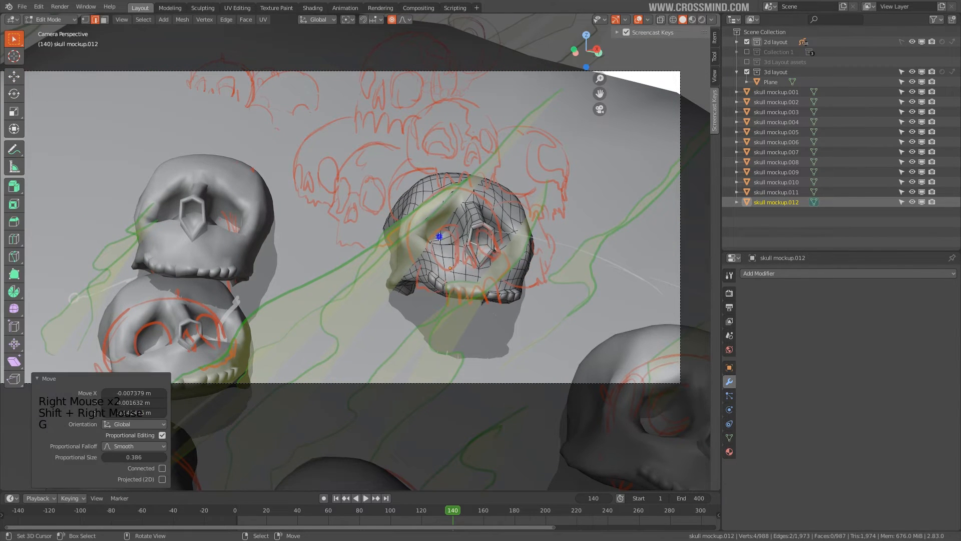
{"action": "right_click", "coordinate": [503, 251], "text": "shift"}
{"action": "key", "text": "g"}
{"action": "key", "text": "Tab"}
Reposition the right-cluster skull on the mound and rotate it about 3.87° around its local Z axis to match the sketch
{"action": "middle_click_drag", "start_coordinate": [501, 261], "coordinate": [401, 271]}
{"action": "key", "text": "g"}
{"action": "key", "text": "r"}
{"action": "key", "text": "z"}
{"action": "key", "text": "z"}
{"action": "key", "text": "KP_0"}
{"action": "scroll", "coordinate": [509, 298], "scroll_direction": "up", "scroll_amount": 1}
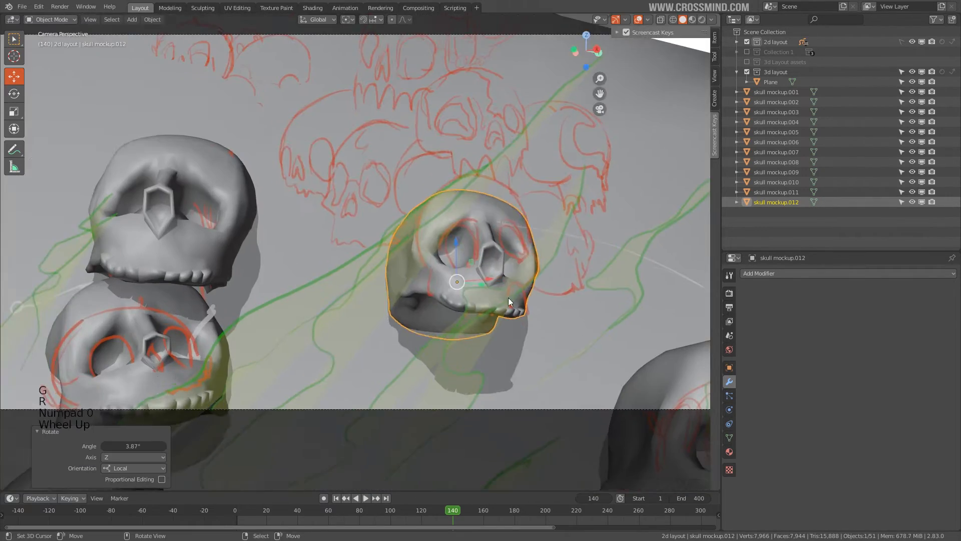
Duplicate the right-cluster skull, turn it and shift it about 0.12 m along local X, placing it behind the original's right side
{"action": "middle_click_drag", "start_coordinate": [509, 302], "coordinate": [420, 295], "text": "shift"}
{"action": "key", "text": "shift+d"}
{"action": "key", "text": "r"}
{"action": "middle_click_drag", "start_coordinate": [493, 281], "coordinate": [401, 330]}
{"action": "key", "text": "KP_0"}
{"action": "key", "text": "g"}
{"action": "scroll", "coordinate": [490, 294], "scroll_direction": "up", "scroll_amount": 1}
{"action": "key", "text": "g"}
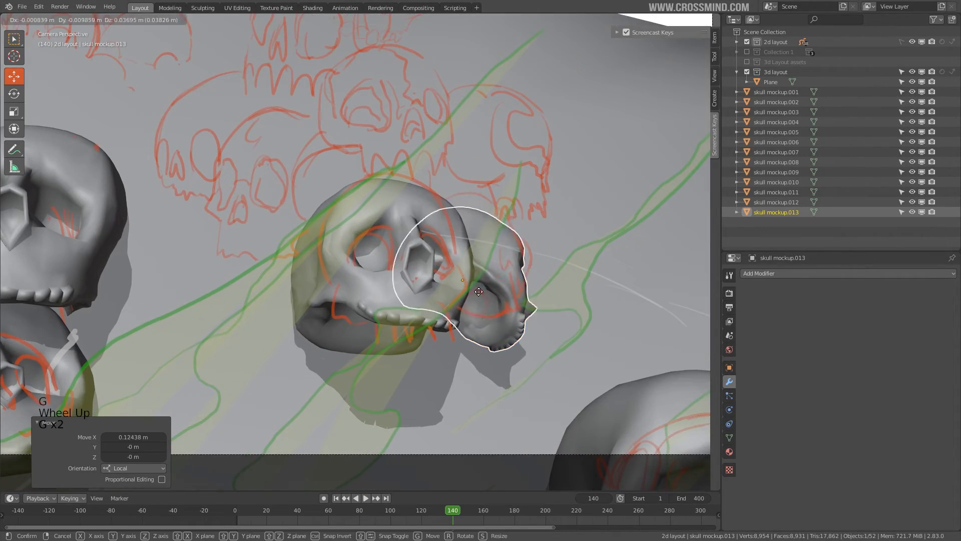
{"action": "left_click", "coordinate": [458, 268]}
{"action": "middle_click_drag", "start_coordinate": [457, 268], "coordinate": [475, 294], "text": "shift"}
{"action": "key", "text": "Delete"}
Duplicate the front skull of the right cluster upward, offset about 0.08 m in X, -0.11 m in Y and 0.83 m in Z, and reposition it
{"action": "right_click", "coordinate": [431, 270]}
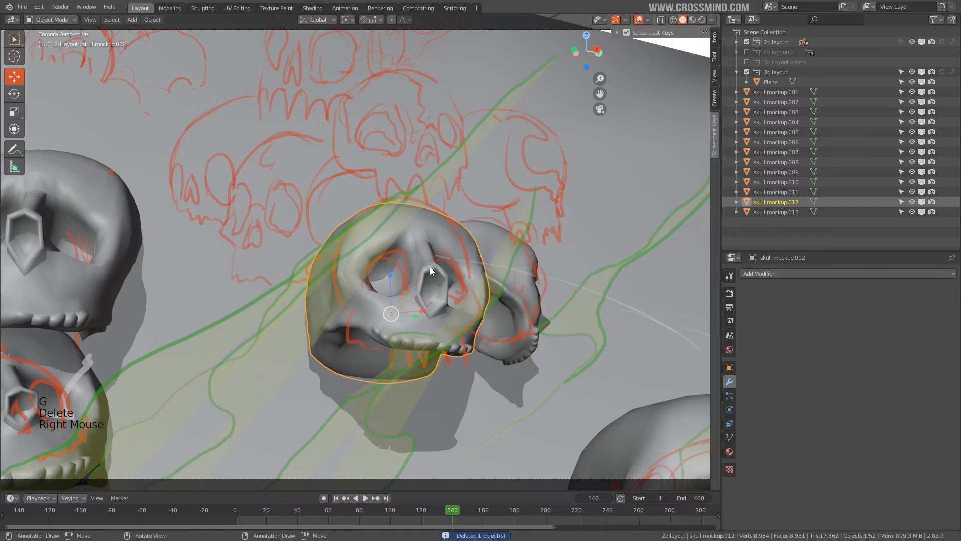
{"action": "key", "text": "shift+d"}
{"action": "left_click", "coordinate": [477, 123]}
{"action": "key", "text": "g"}
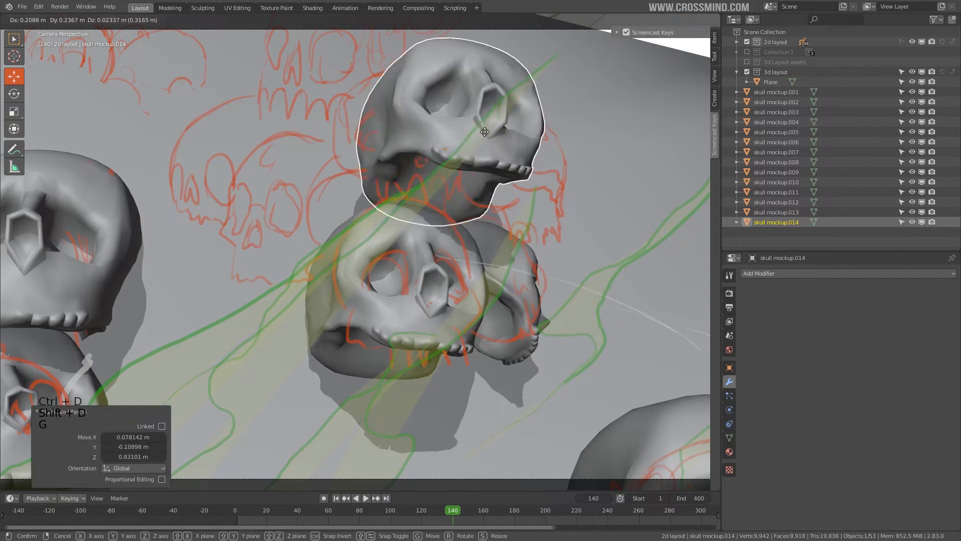
{"action": "left_click", "coordinate": [468, 110]}
Reshape the left jaw side of the upper skull's mesh and return to Object Mode
{"action": "key", "text": "Tab"}
{"action": "right_click", "coordinate": [368, 164]}
{"action": "key", "text": "g"}
{"action": "key", "text": "Tab"}
Seat the upper skull on the mound above the front skull and scale it to 0.971
{"action": "key", "text": "g"}
{"action": "middle_click_drag", "start_coordinate": [506, 192], "coordinate": [432, 221]}
{"action": "key", "text": "g"}
{"action": "key", "text": "g"}
{"action": "key", "text": "KP_0"}
{"action": "key", "text": "g"}
{"action": "key", "text": "s"}
{"action": "left_click", "coordinate": [471, 209]}
Review the skull layout at frame 108, go to frame 156 and save the file
{"action": "scroll", "coordinate": [422, 279], "scroll_direction": "down", "scroll_amount": 3}
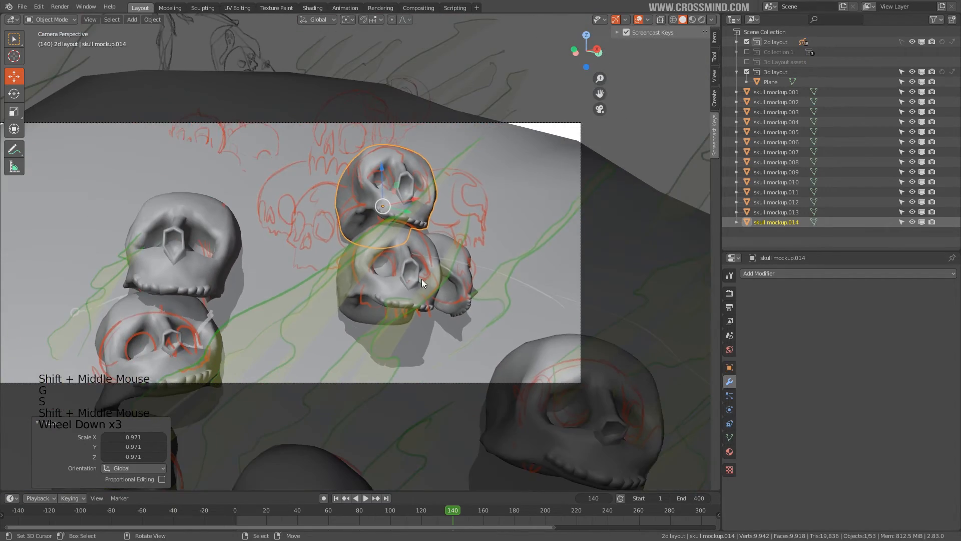
{"action": "middle_click_drag", "start_coordinate": [422, 279], "coordinate": [428, 304], "text": "shift"}
{"action": "left_click", "coordinate": [401, 522]}
{"action": "middle_click_drag", "start_coordinate": [334, 334], "coordinate": [419, 324], "text": "shift"}
{"action": "scroll", "coordinate": [419, 326], "scroll_direction": "down", "scroll_amount": 1}
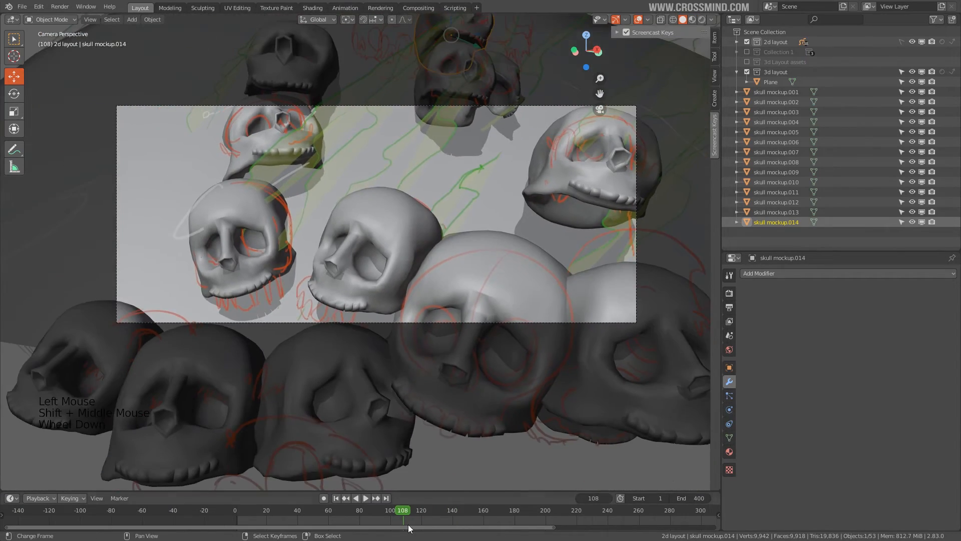
{"action": "left_click_drag", "start_coordinate": [408, 524], "coordinate": [476, 515]}
{"action": "middle_click_drag", "start_coordinate": [464, 392], "coordinate": [432, 331], "text": "shift"}
{"action": "scroll", "coordinate": [433, 330], "scroll_direction": "up", "scroll_amount": 2}
{"action": "key", "text": "ctrl+s"}
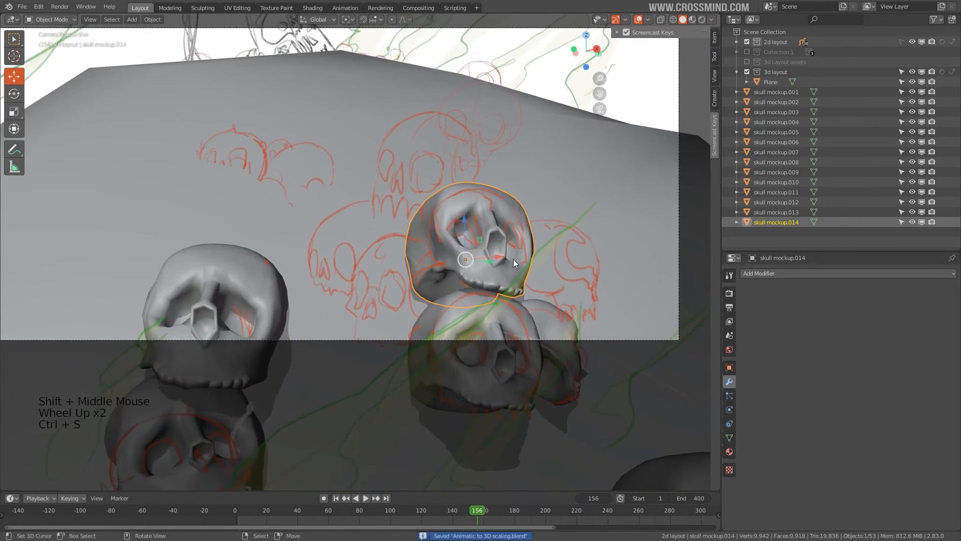
Duplicate the top skull onto the sketch at its left, and rotate, scale and move the copy to fit
{"action": "scroll", "coordinate": [512, 260], "scroll_direction": "up", "scroll_amount": 4}
{"action": "middle_click_drag", "start_coordinate": [512, 259], "coordinate": [456, 266], "text": "shift"}
{"action": "key", "text": "shift+d"}
{"action": "left_click", "coordinate": [361, 320]}
{"action": "key", "text": "r"}
{"action": "key", "text": "g"}
{"action": "left_click", "coordinate": [456, 359]}
{"action": "key", "text": "s"}
{"action": "middle_click_drag", "start_coordinate": [456, 358], "coordinate": [455, 328]}
{"action": "key", "text": "KP_0"}
Add another duplicate skull behind the new left one, facing left, then save the file and delete one extra object
{"action": "key", "text": "shift+d"}
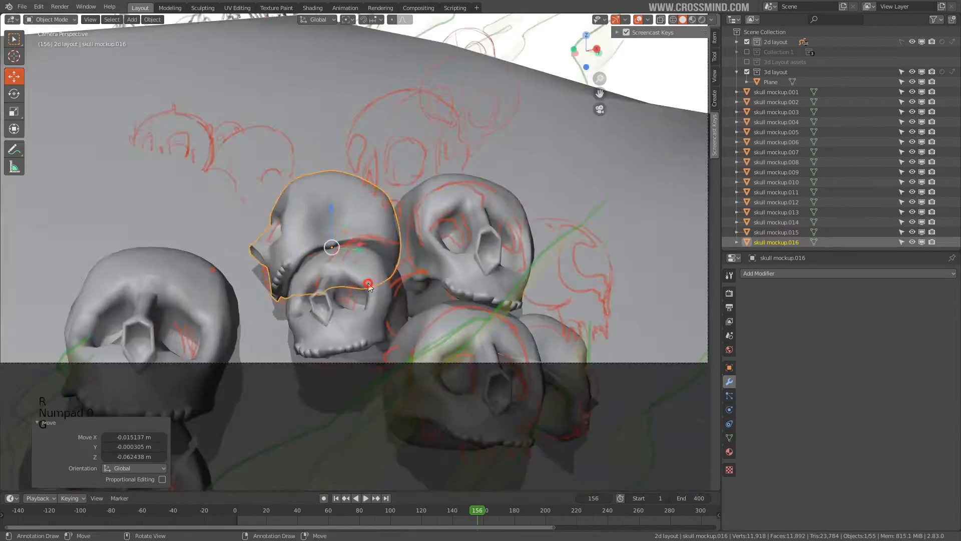
{"action": "middle_click_drag", "start_coordinate": [380, 290], "coordinate": [457, 311]}
{"action": "key", "text": "ctrl+s"}
{"action": "scroll", "coordinate": [395, 290], "scroll_direction": "up", "scroll_amount": 3}
{"action": "key", "text": "r"}
{"action": "middle_click_drag", "start_coordinate": [393, 287], "coordinate": [447, 322]}
{"action": "key", "text": "Delete"}
{"action": "scroll", "coordinate": [322, 337], "scroll_direction": "down", "scroll_amount": 4}
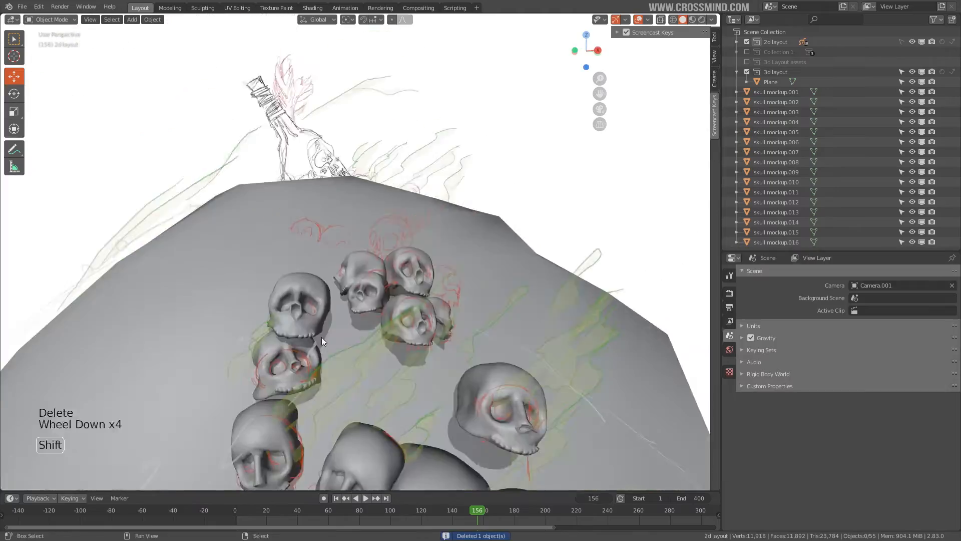
Duplicate a skull onto the next sketch up the mound, and rotate, scale and push it against the surface
{"action": "key", "text": "shift+d"}
{"action": "key", "text": "r"}
{"action": "key", "text": "s"}
{"action": "key", "text": "g"}
{"action": "middle_click_drag", "start_coordinate": [471, 163], "coordinate": [508, 196]}
{"action": "key", "text": "r"}
{"action": "key", "text": "g"}
Duplicate more skulls up the mound, moving one about 0.57 m in X, -0.11 m in Y and -0.05 m in Z, and rotate them into place
{"action": "key", "text": "shift+d"}
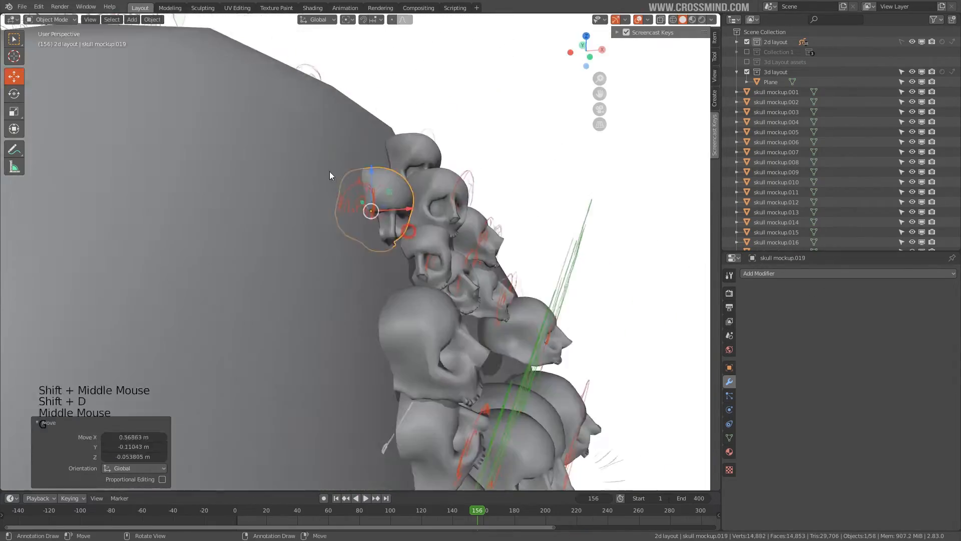
{"action": "scroll", "coordinate": [406, 232], "scroll_direction": "down", "scroll_amount": 4}
{"action": "key", "text": "Tab"}
{"action": "key", "text": "shift+d"}
{"action": "key", "text": "r"}
{"action": "key", "text": "g"}
{"action": "scroll", "coordinate": [434, 248], "scroll_direction": "down", "scroll_amount": 3}
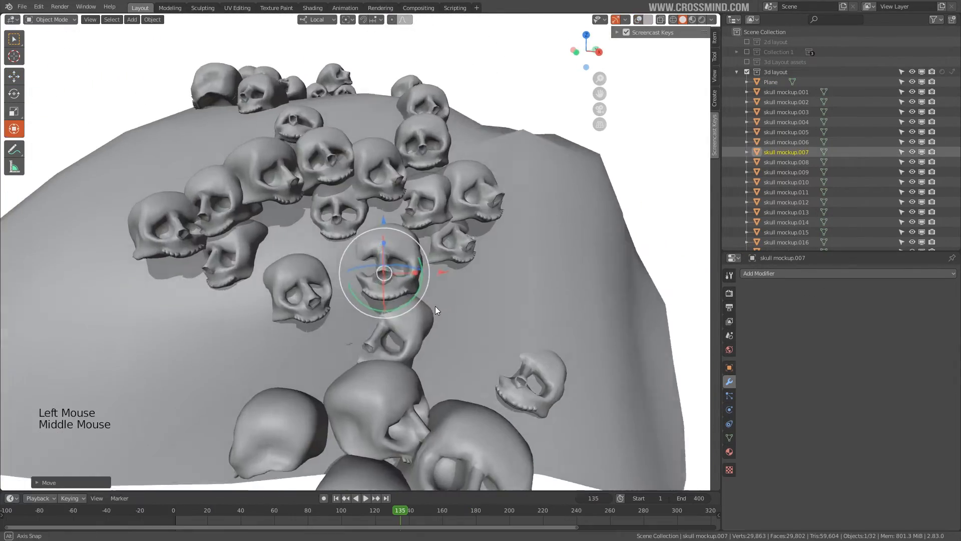
Move and rotate the isolated skull on the lower right slope of the mound so it sits on the surface
{"action": "scroll", "coordinate": [434, 306], "scroll_direction": "down", "scroll_amount": 2}
{"action": "middle_click_drag", "start_coordinate": [416, 317], "coordinate": [424, 314], "text": "shift"}
{"action": "middle_click_drag", "start_coordinate": [423, 314], "coordinate": [476, 346]}
{"action": "right_click", "coordinate": [501, 350]}
{"action": "middle_click_drag", "start_coordinate": [501, 351], "coordinate": [521, 380]}
{"action": "key", "text": "g"}
{"action": "key", "text": "r"}
{"action": "left_click", "coordinate": [492, 394]}
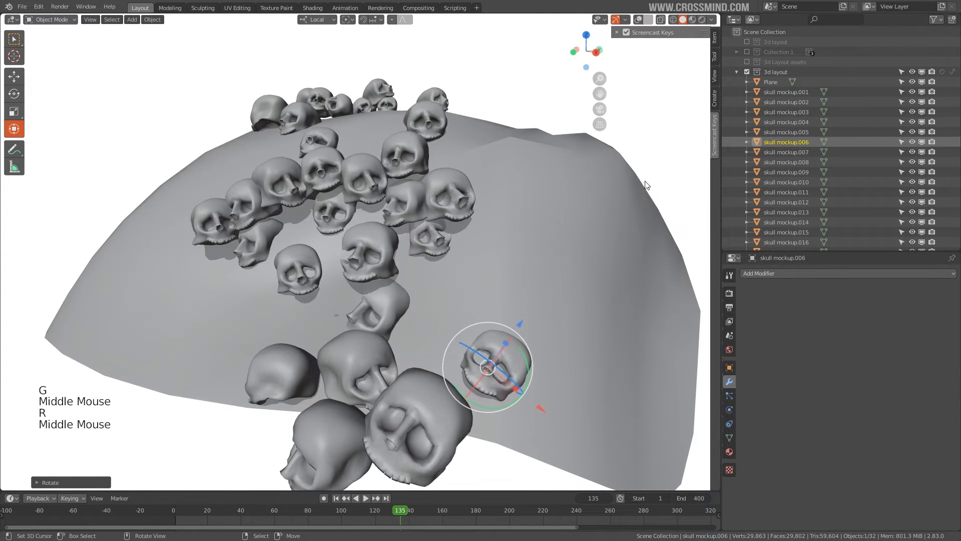
Show the 2d layout collection and, in camera view, adjust the position of the upper right skull against its sketch
{"action": "left_click", "coordinate": [747, 43]}
{"action": "mouse_move", "coordinate": [443, 213]}
{"action": "middle_mouse_down"}
{"action": "mouse_move", "coordinate": [447, 221]}
{"action": "mouse_move", "coordinate": [461, 207]}
{"action": "mouse_move", "coordinate": [444, 231]}
{"action": "mouse_move", "coordinate": [479, 276]}
{"action": "mouse_move", "coordinate": [484, 305]}
{"action": "mouse_move", "coordinate": [466, 279]}
{"action": "mouse_move", "coordinate": [476, 279]}
{"action": "mouse_move", "coordinate": [439, 248]}
{"action": "mouse_move", "coordinate": [344, 215]}
{"action": "middle_mouse_up"}
{"action": "scroll", "coordinate": [461, 207], "scroll_direction": "down", "scroll_amount": 1}
{"action": "scroll", "coordinate": [485, 305], "scroll_direction": "up", "scroll_amount": 1}
{"action": "scroll", "coordinate": [476, 279], "scroll_direction": "up", "scroll_amount": 1}
{"action": "middle_click_drag", "start_coordinate": [422, 271], "coordinate": [743, 74]}
{"action": "key", "text": "KP_0"}
{"action": "scroll", "coordinate": [601, 205], "scroll_direction": "up", "scroll_amount": 1}
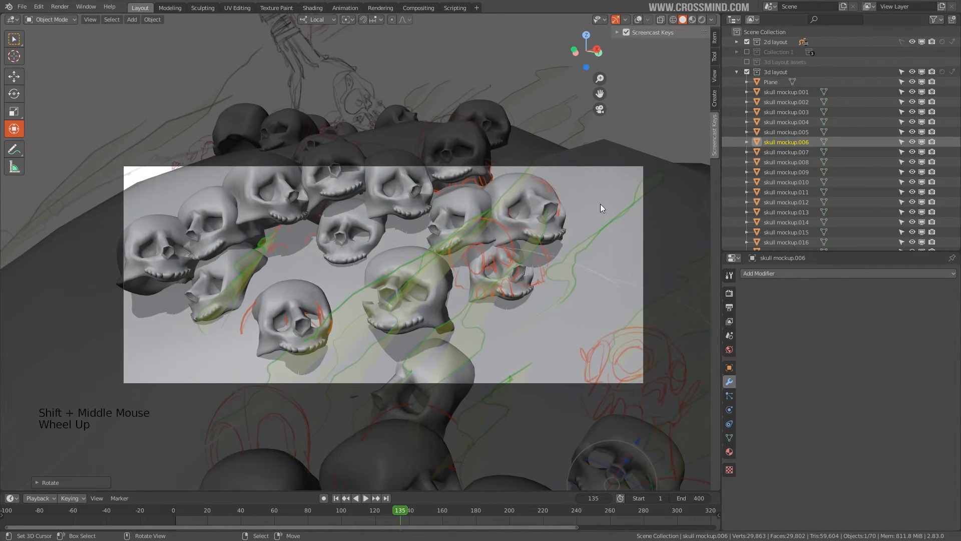
{"action": "right_click", "coordinate": [533, 224]}
{"action": "key", "text": "g"}
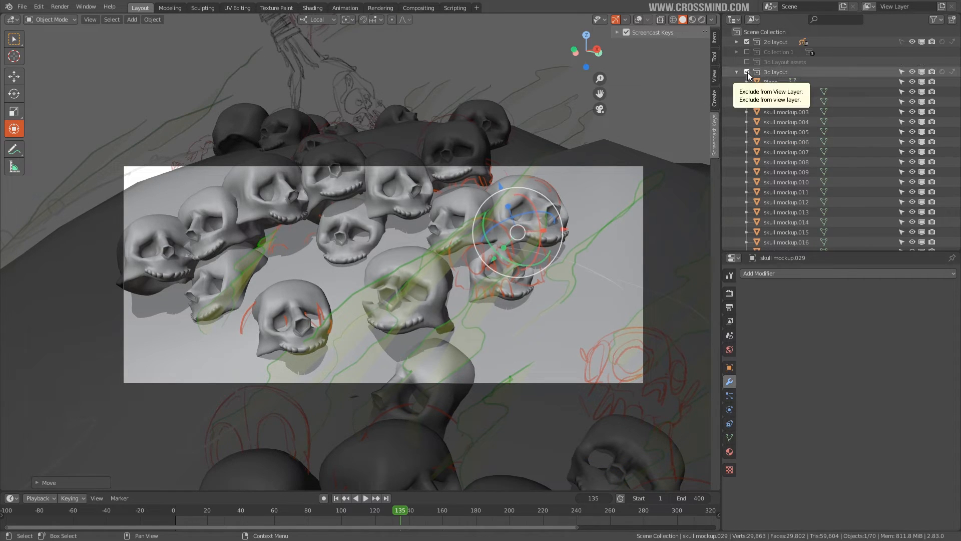
Hide the 2d layout collection and review the camera move by scrubbing and playing the timeline
{"action": "left_click", "coordinate": [747, 42]}
{"action": "scroll", "coordinate": [545, 251], "scroll_direction": "up", "scroll_amount": 1}
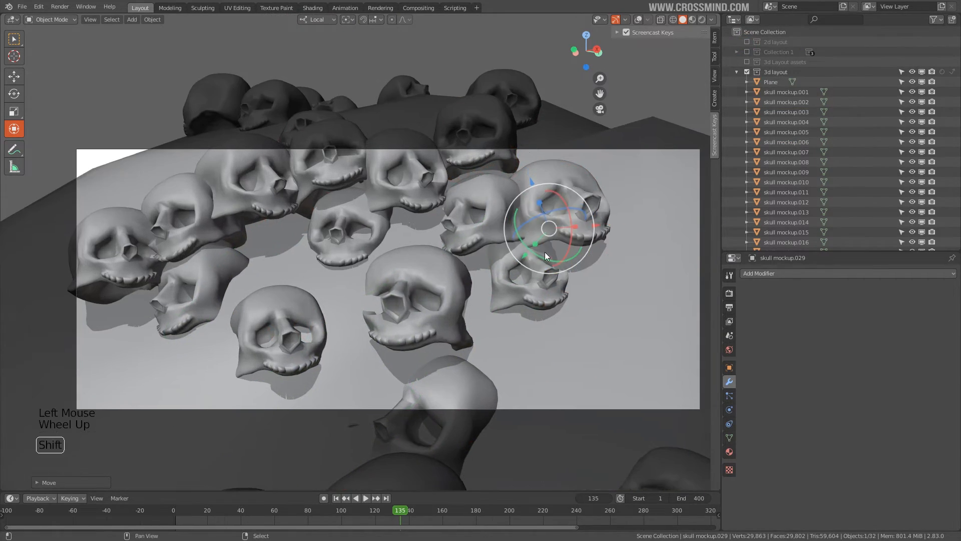
{"action": "middle_click_drag", "start_coordinate": [545, 251], "coordinate": [530, 239], "text": "shift"}
{"action": "left_click_drag", "start_coordinate": [188, 520], "coordinate": [284, 525]}
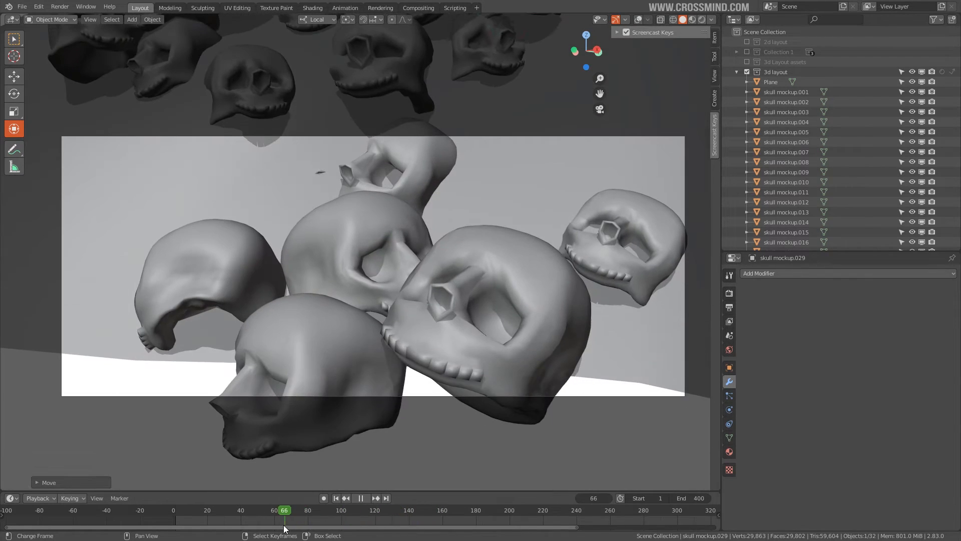
{"action": "key", "text": "shift+space"}
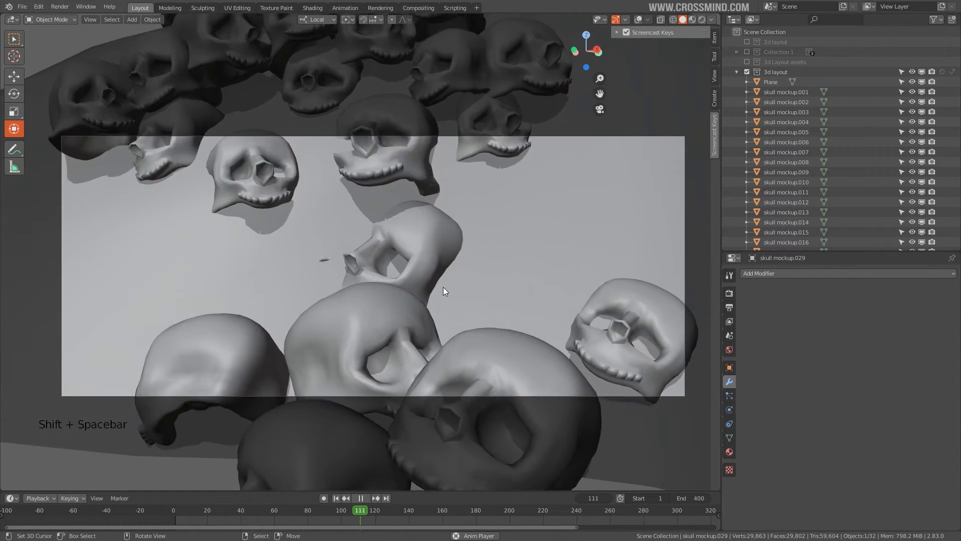
{"action": "key", "text": "shift+space"}
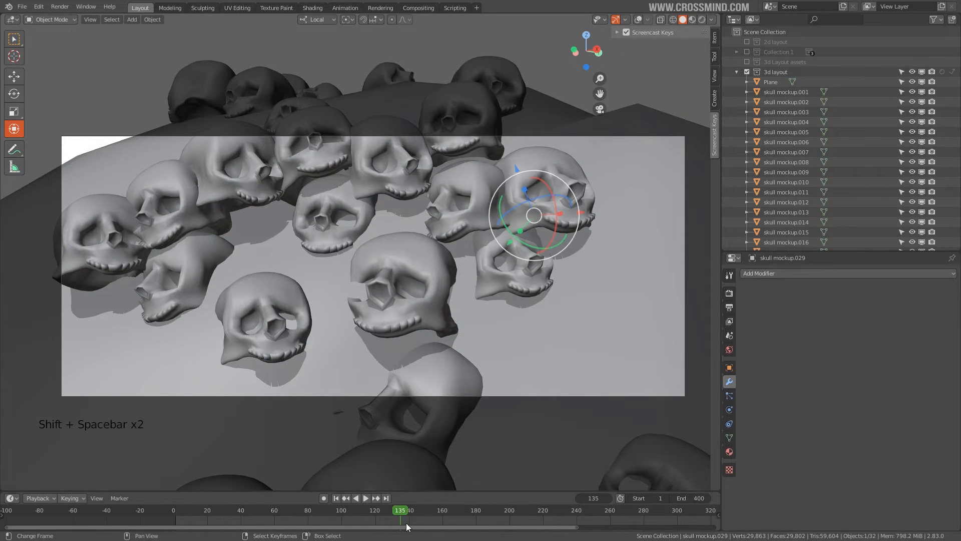
{"action": "left_click_drag", "start_coordinate": [404, 515], "coordinate": [304, 511]}
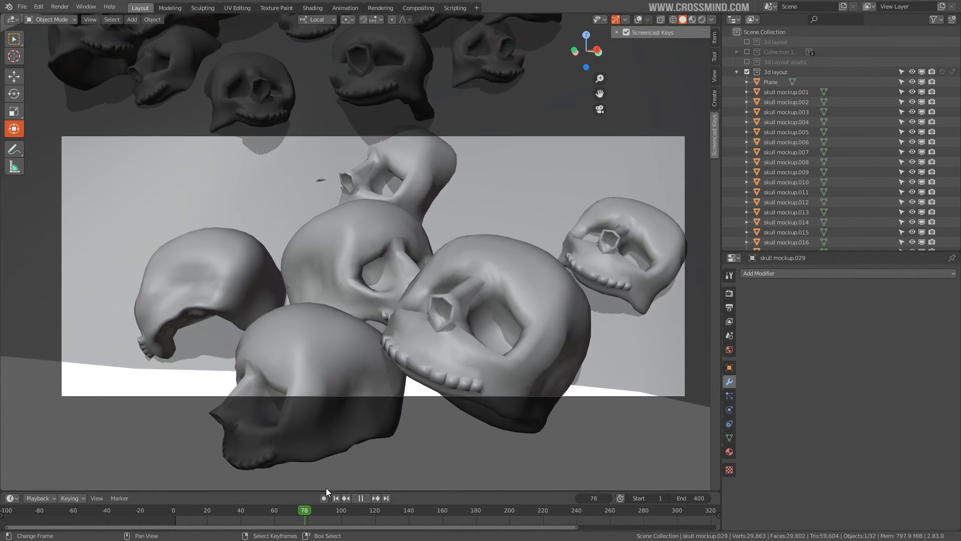
Examine the skull placement on the mound from several angles
{"action": "middle_click_drag", "start_coordinate": [326, 488], "coordinate": [442, 368], "text": "shift"}
{"action": "scroll", "coordinate": [442, 368], "scroll_direction": "up", "scroll_amount": 2}
{"action": "middle_click_drag", "start_coordinate": [617, 204], "coordinate": [534, 210], "text": "shift"}
{"action": "scroll", "coordinate": [525, 218], "scroll_direction": "down", "scroll_amount": 2}
{"action": "scroll", "coordinate": [491, 246], "scroll_direction": "down", "scroll_amount": 2}
{"action": "middle_click_drag", "start_coordinate": [491, 247], "coordinate": [471, 249]}
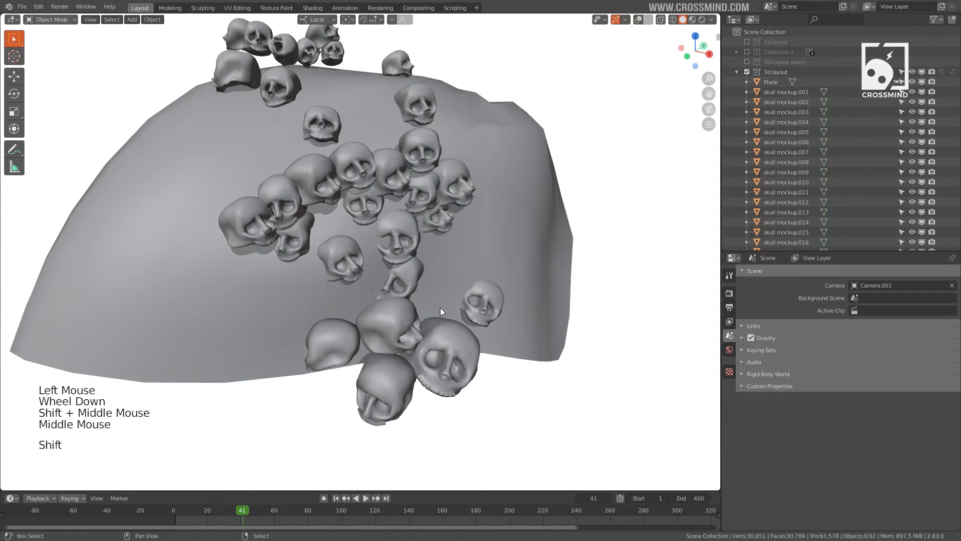
{"action": "middle_click_drag", "start_coordinate": [440, 307], "coordinate": [435, 304], "text": "shift"}
{"action": "middle_click_drag", "start_coordinate": [435, 304], "coordinate": [430, 300]}
{"action": "middle_click_drag", "start_coordinate": [430, 300], "coordinate": [425, 297]}
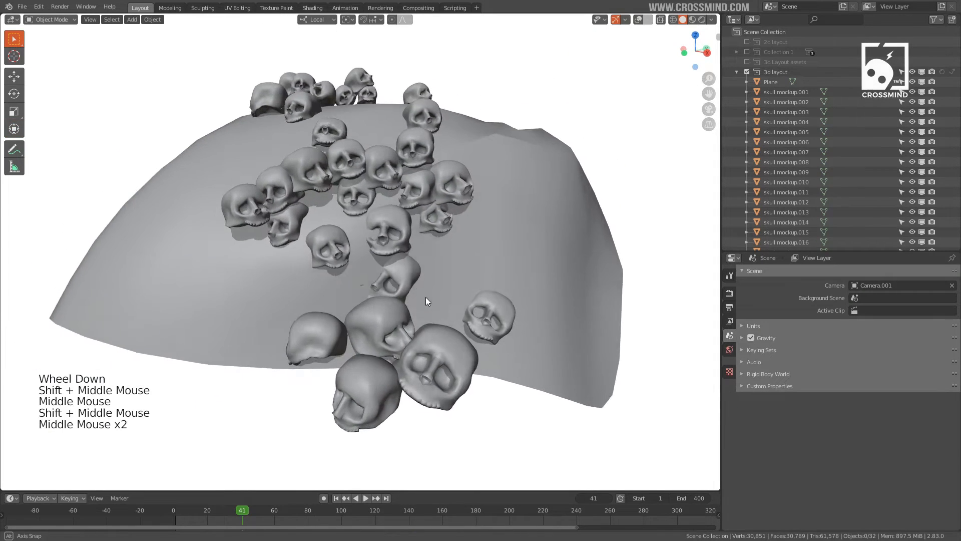
{"action": "scroll", "coordinate": [474, 326], "scroll_direction": "up", "scroll_amount": 2}
{"action": "middle_click_drag", "start_coordinate": [500, 317], "coordinate": [538, 298]}
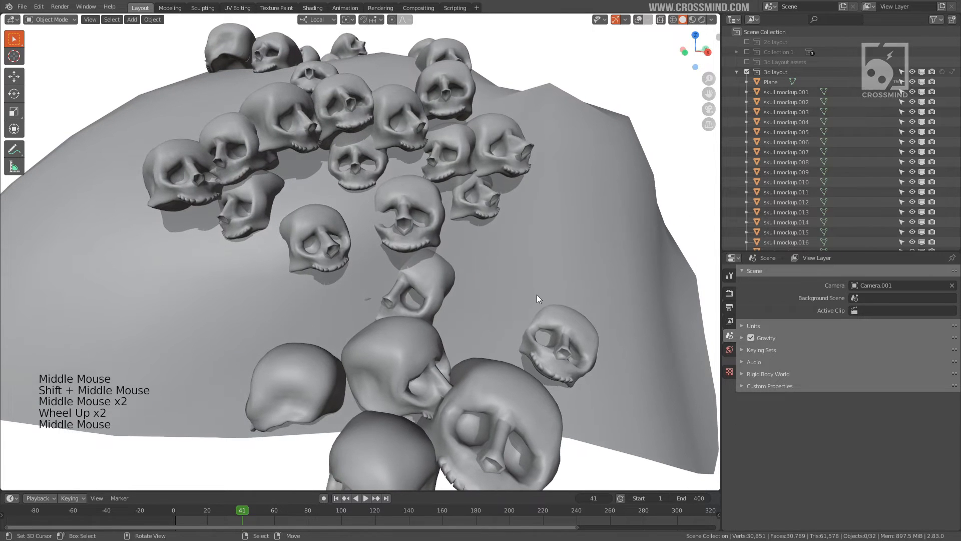
Show the 3d Layout assets collection and bring its rock mockups into view
{"action": "left_click", "coordinate": [747, 61]}
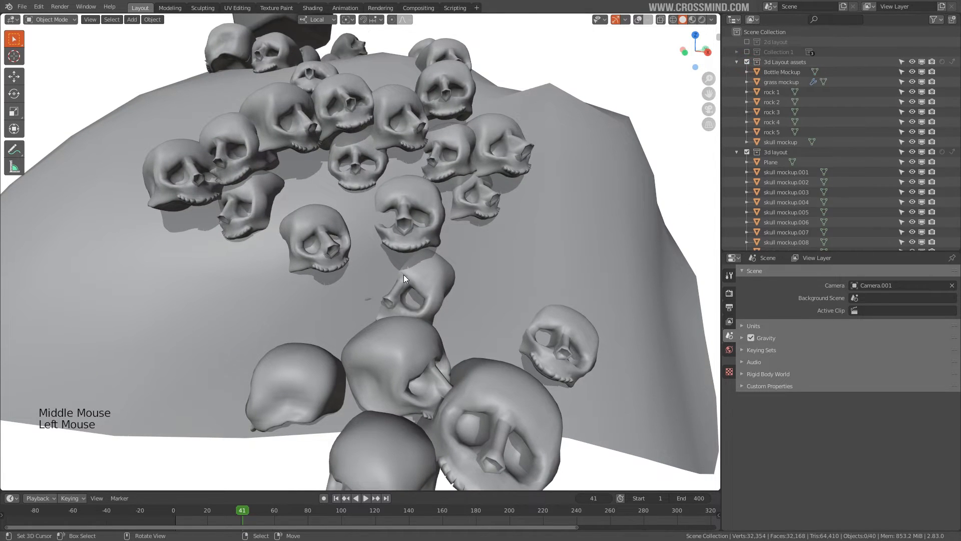
{"action": "scroll", "coordinate": [403, 274], "scroll_direction": "down", "scroll_amount": 3}
{"action": "scroll", "coordinate": [489, 269], "scroll_direction": "down", "scroll_amount": 2}
{"action": "mouse_move", "coordinate": [403, 275]}
{"action": "middle_mouse_down", "text": "shift"}
{"action": "mouse_move", "coordinate": [490, 269]}
{"action": "mouse_move", "coordinate": [400, 290]}
{"action": "middle_mouse_up", "text": "shift"}
{"action": "left_click", "coordinate": [785, 61]}
{"action": "middle_click_drag", "start_coordinate": [576, 195], "coordinate": [590, 189]}
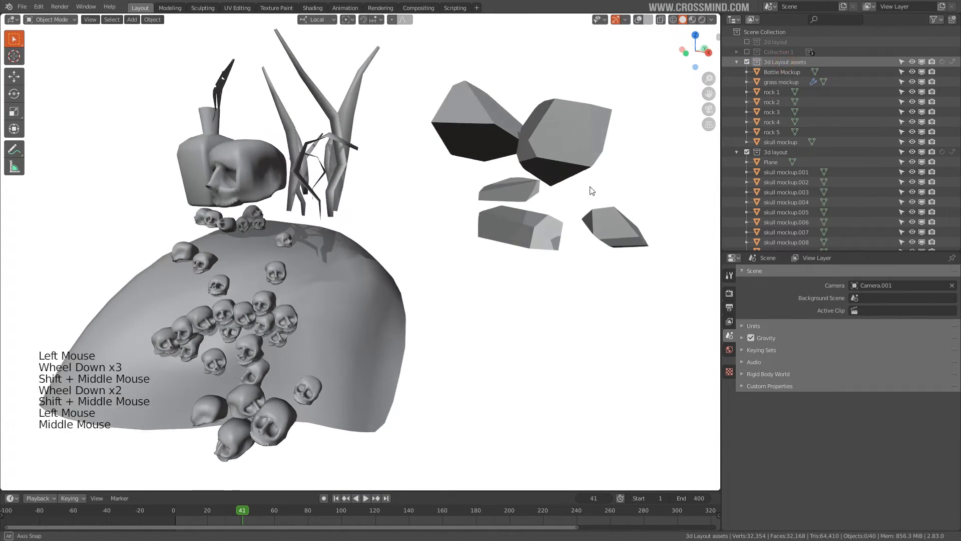
Select the five rock mockups and duplicate them below the originals, beside the mound
{"action": "right_click", "coordinate": [558, 128]}
{"action": "key", "text": "g"}
{"action": "right_click", "coordinate": [521, 183]}
{"action": "key", "text": "c"}
{"action": "scroll", "coordinate": [513, 206], "scroll_direction": "down", "scroll_amount": 3}
{"action": "left_click_drag", "start_coordinate": [518, 202], "coordinate": [542, 180]}
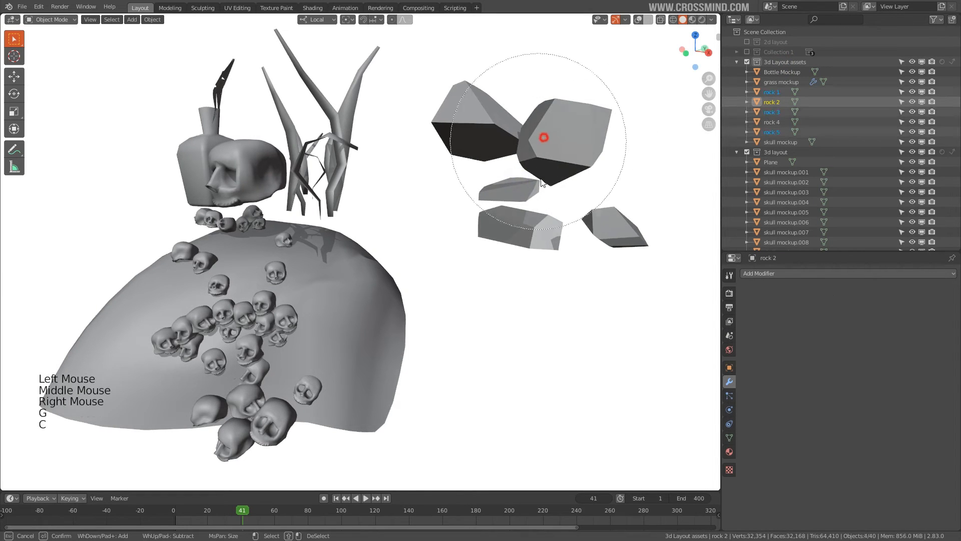
{"action": "right_click", "coordinate": [580, 182]}
{"action": "key", "text": "g"}
{"action": "right_click", "coordinate": [545, 175]}
{"action": "scroll", "coordinate": [536, 195], "scroll_direction": "down", "scroll_amount": 3}
{"action": "middle_click_drag", "start_coordinate": [536, 195], "coordinate": [491, 199]}
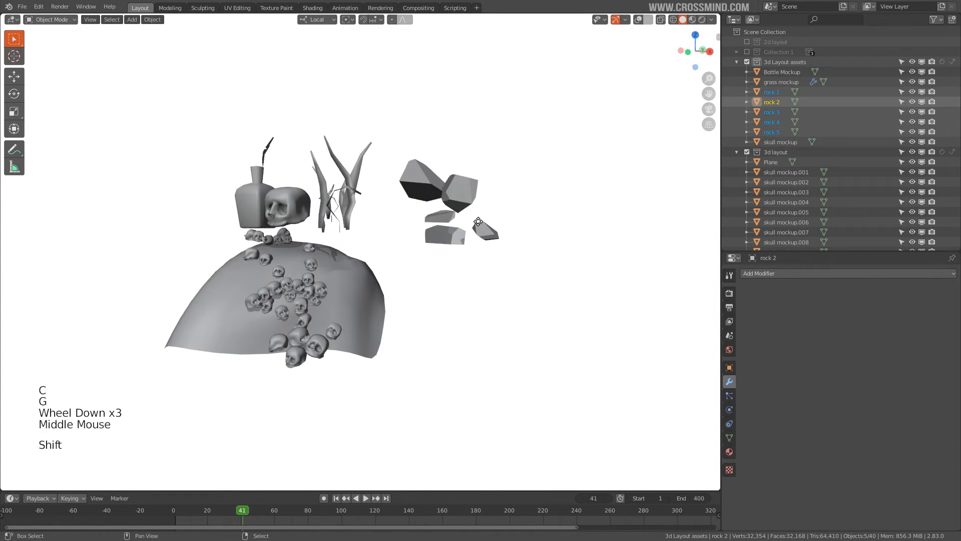
{"action": "key", "text": "shift+d"}
{"action": "left_click", "coordinate": [482, 346]}
Move the duplicated rocks to the 3d layout collection and hide the 3d Layout assets collection
{"action": "key", "text": "m"}
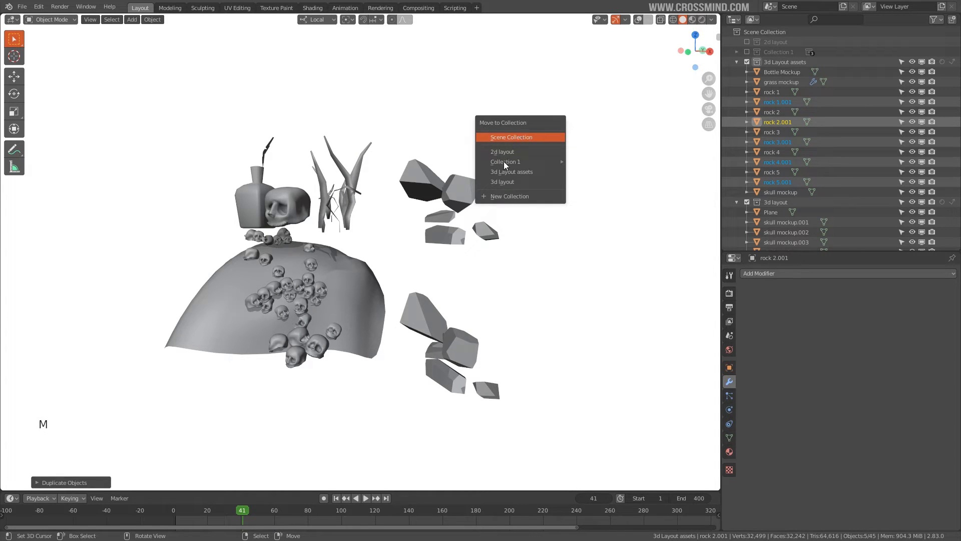
{"action": "left_click", "coordinate": [509, 182]}
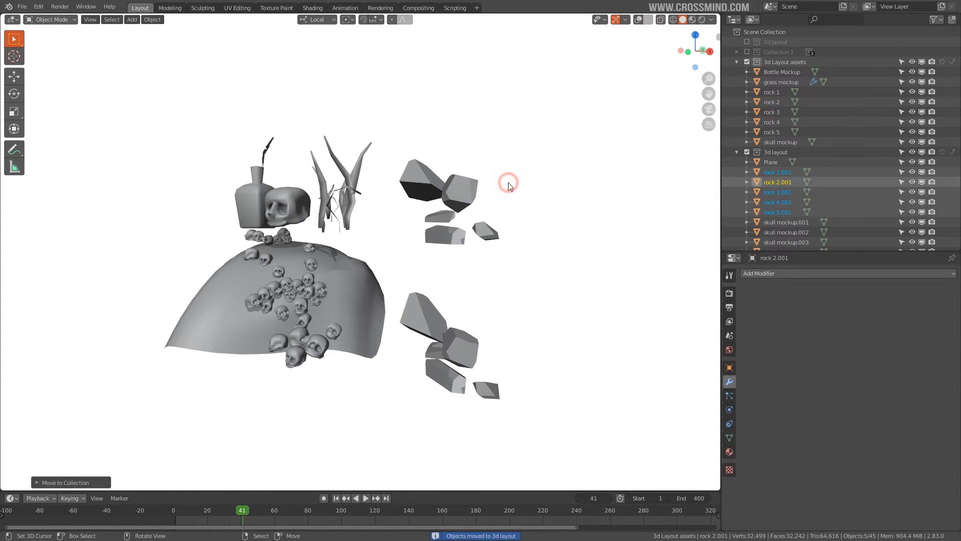
{"action": "left_click", "coordinate": [748, 61]}
{"action": "middle_click_drag", "start_coordinate": [440, 331], "coordinate": [448, 335]}
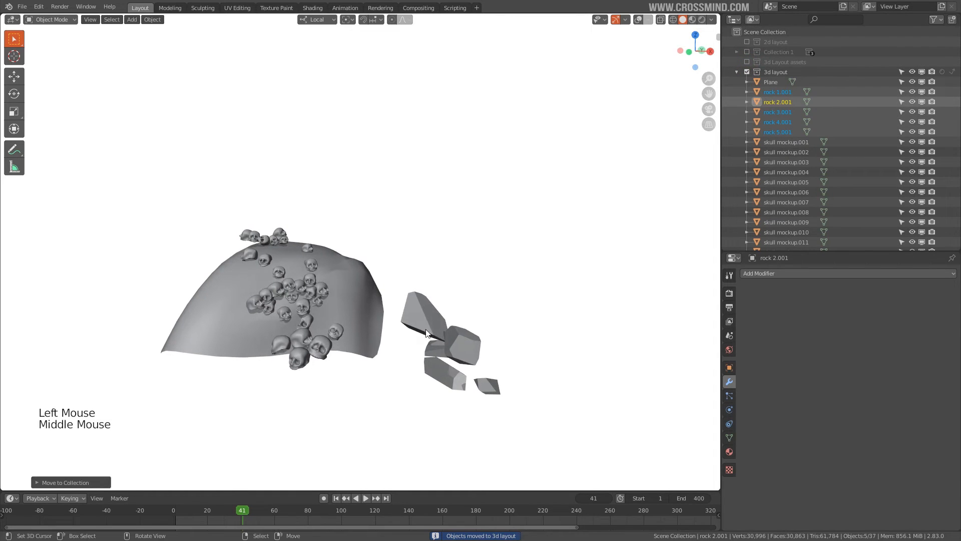
Reselect all five duplicated rocks and move them slightly closer to the mound
{"action": "right_click", "coordinate": [448, 335]}
{"action": "right_click", "coordinate": [463, 351]}
{"action": "key", "text": "c"}
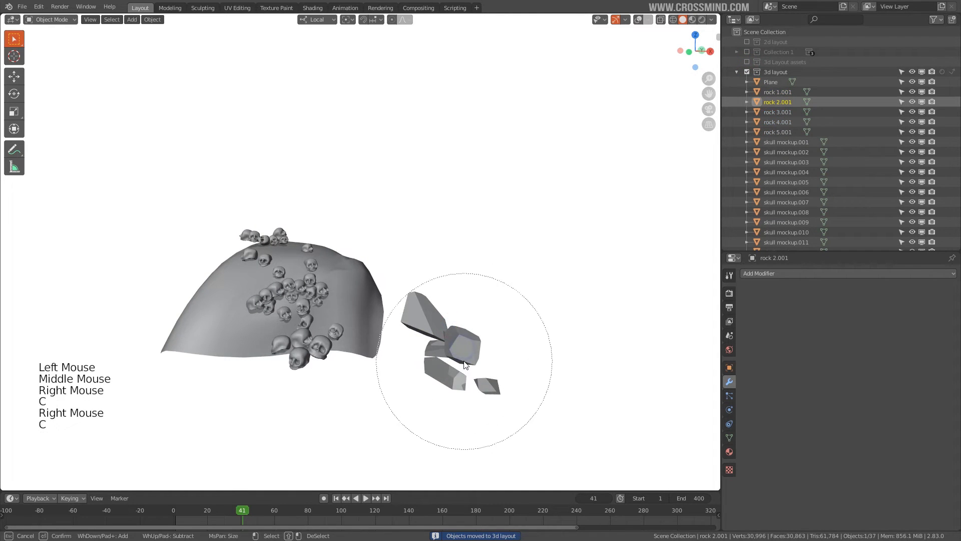
{"action": "left_click_drag", "start_coordinate": [465, 361], "coordinate": [456, 323]}
{"action": "key", "text": "g"}
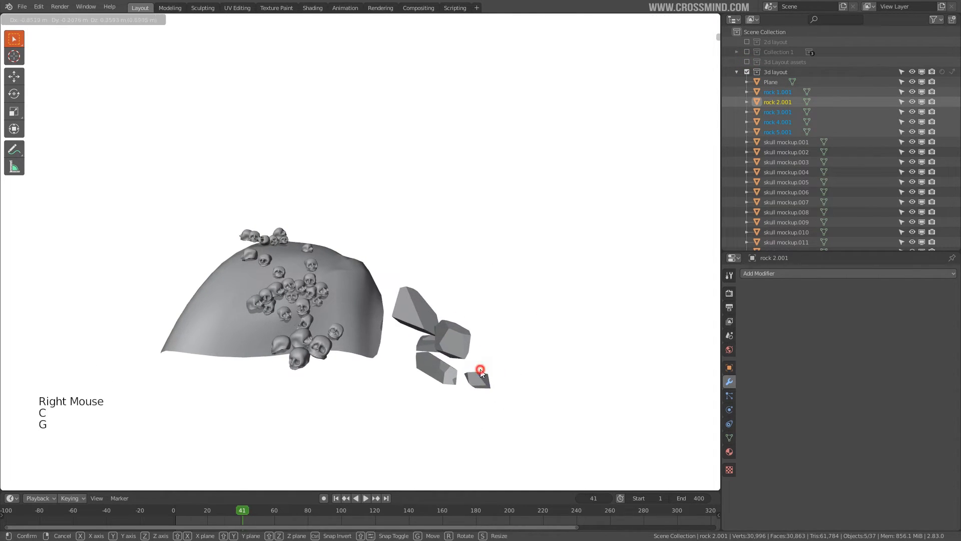
{"action": "left_click", "coordinate": [479, 371]}
Scale down the five rocks, move them to the mound's right foot beside the lowest skulls and switch to the camera view
{"action": "middle_click_drag", "start_coordinate": [488, 365], "coordinate": [518, 304], "text": "shift"}
{"action": "key", "text": "s"}
{"action": "left_click", "coordinate": [390, 325]}
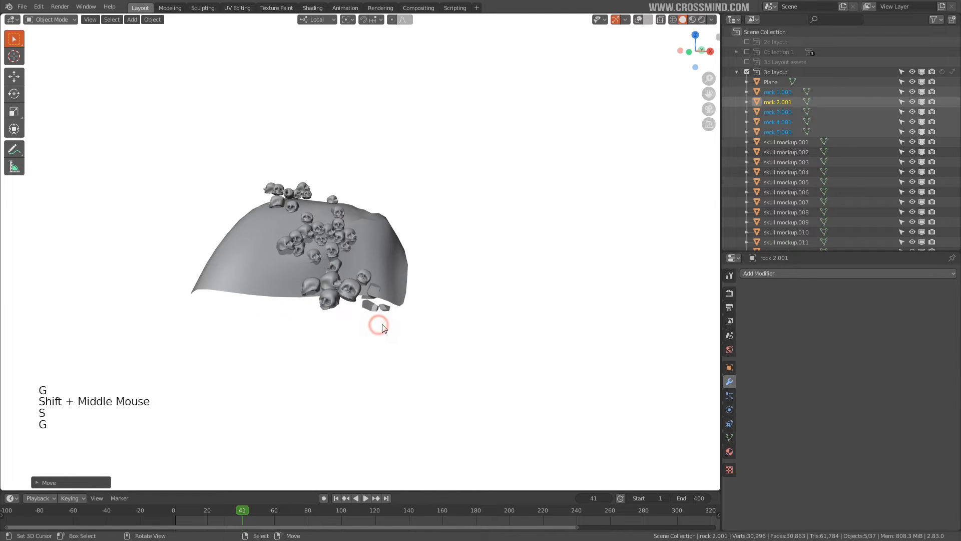
{"action": "scroll", "coordinate": [389, 325], "scroll_direction": "up", "scroll_amount": 2}
{"action": "middle_click_drag", "start_coordinate": [389, 325], "coordinate": [431, 284], "text": "shift"}
{"action": "scroll", "coordinate": [430, 283], "scroll_direction": "up", "scroll_amount": 2}
{"action": "key", "text": "KP_0"}
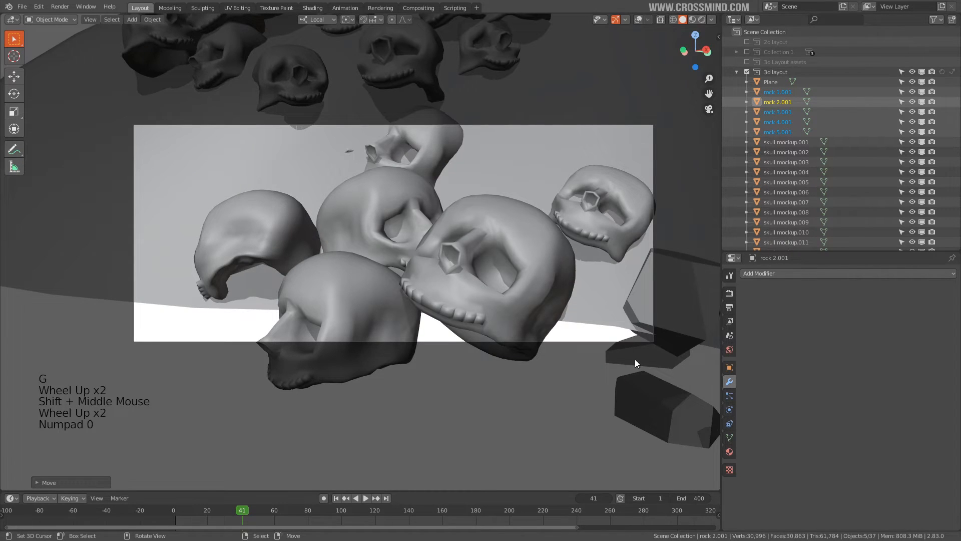
Move rock 3.001 closer to the other rocks at the mound's lower right edge
{"action": "key", "text": "g"}
{"action": "middle_click_drag", "start_coordinate": [632, 362], "coordinate": [420, 307]}
{"action": "right_click", "coordinate": [423, 306]}
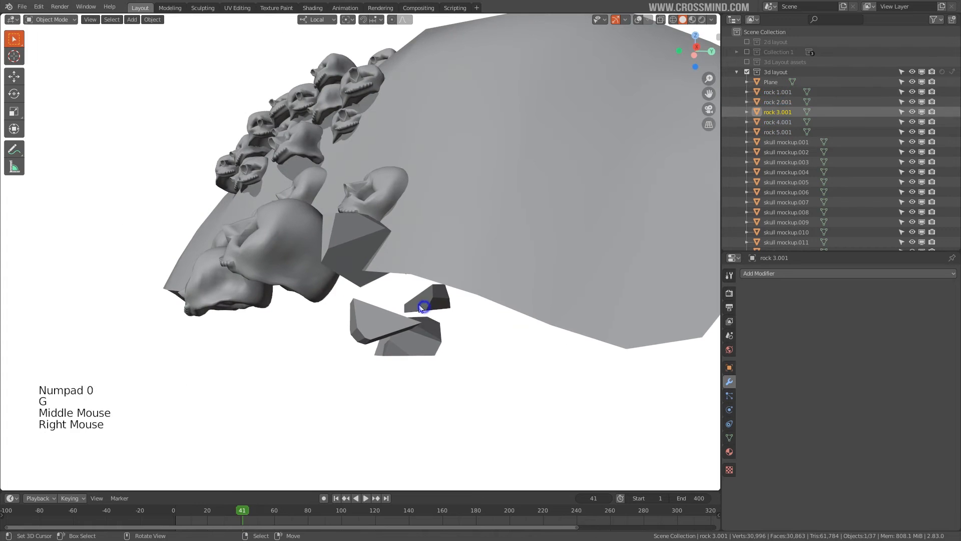
{"action": "key", "text": "g"}
{"action": "left_click", "coordinate": [388, 280]}
{"action": "key", "text": "g"}
{"action": "middle_click_drag", "start_coordinate": [449, 315], "coordinate": [437, 155]}
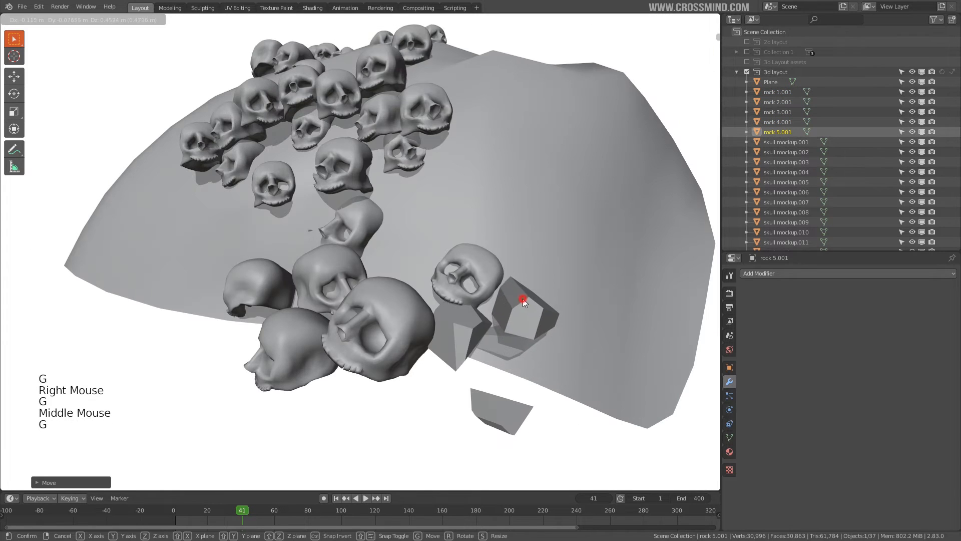
Reposition rock 5.001 against the mound, just beside the small skull at the slope's right foot
{"action": "key", "text": "g"}
{"action": "left_click", "coordinate": [561, 307]}
{"action": "key", "text": "g"}
{"action": "left_click", "coordinate": [533, 313]}
{"action": "key", "text": "g"}
{"action": "left_click", "coordinate": [480, 335]}
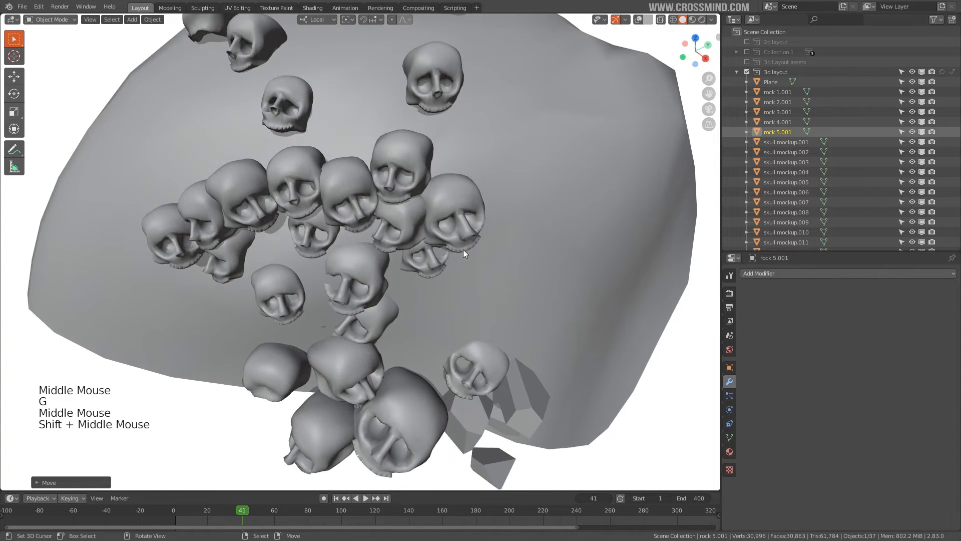
{"action": "scroll", "coordinate": [463, 249], "scroll_direction": "down", "scroll_amount": 2}
{"action": "middle_click_drag", "start_coordinate": [446, 302], "coordinate": [425, 288], "text": "shift"}
{"action": "middle_click_drag", "start_coordinate": [425, 288], "coordinate": [401, 272]}
Search the add-on preferences for "scatt" to check the Scatter Objects add-on, and close the preferences
{"action": "left_click", "coordinate": [40, 6]}
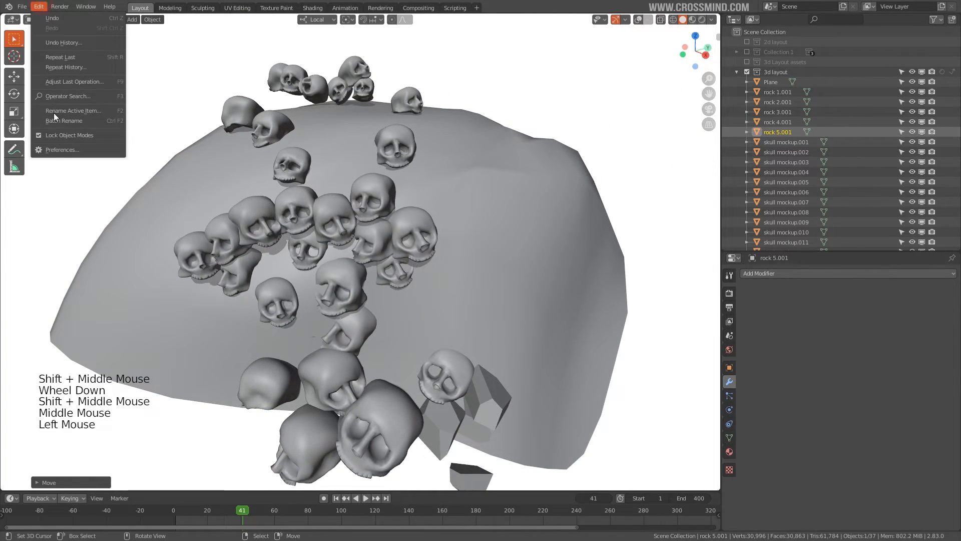
{"action": "left_click", "coordinate": [63, 151]}
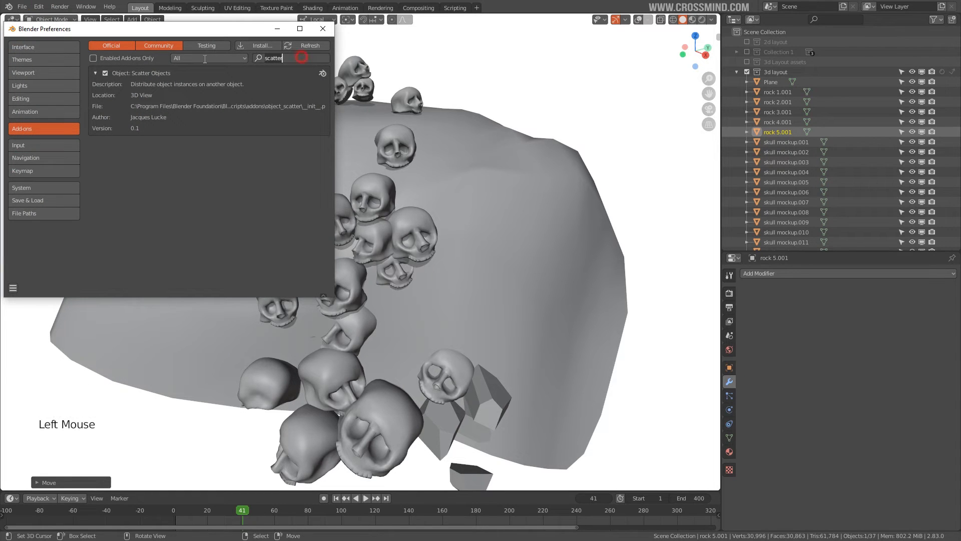
{"action": "type", "text": "sct"}
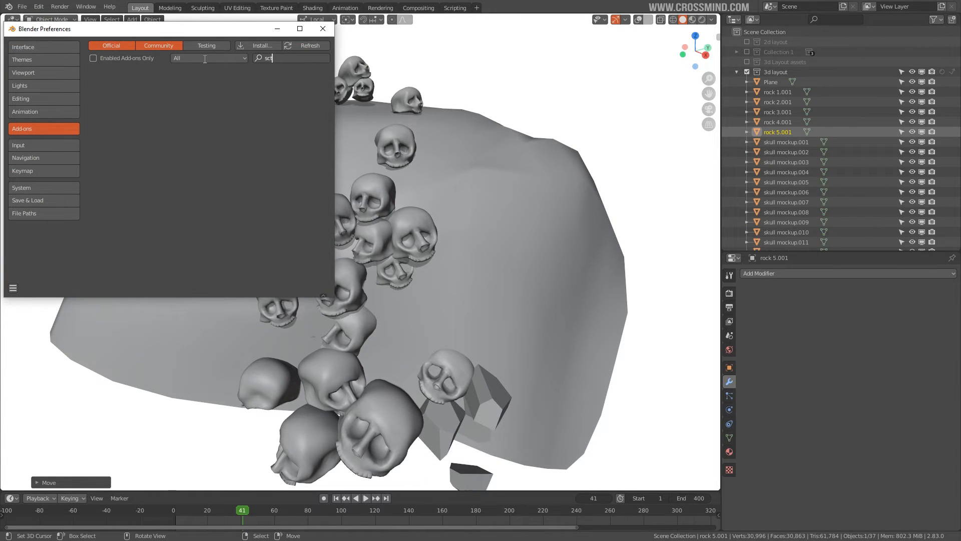
{"action": "key", "text": "BackSpace"}
{"action": "type", "text": "att"}
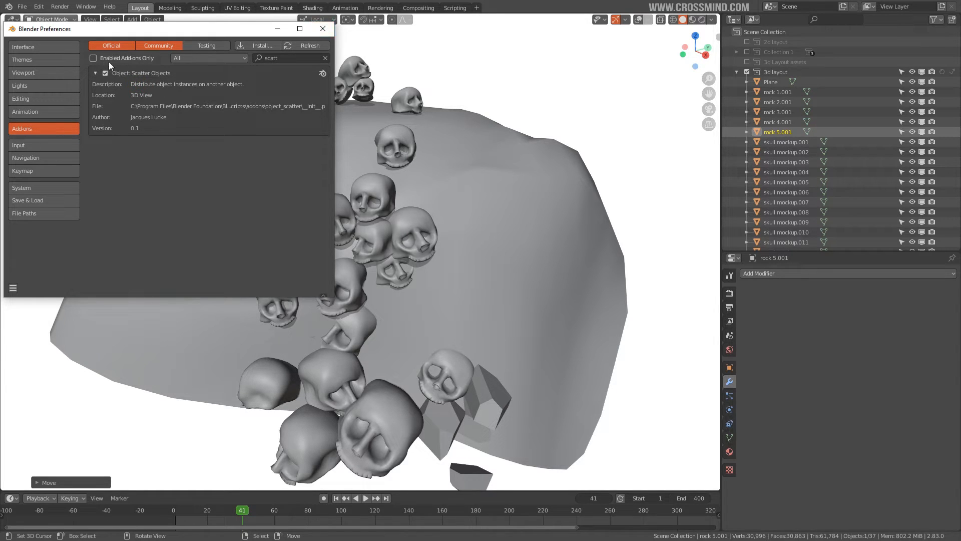
{"action": "left_click", "coordinate": [323, 32]}
Select rock 3.001, move it toward the mound's lower edge and rescale it
{"action": "scroll", "coordinate": [488, 296], "scroll_direction": "down", "scroll_amount": 2}
{"action": "middle_click_drag", "start_coordinate": [488, 296], "coordinate": [456, 341]}
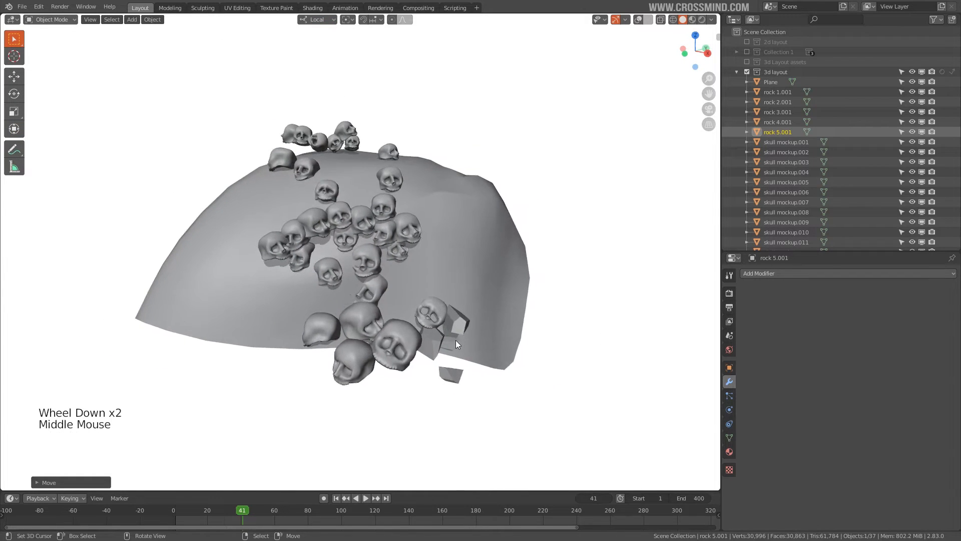
{"action": "scroll", "coordinate": [483, 353], "scroll_direction": "up", "scroll_amount": 1}
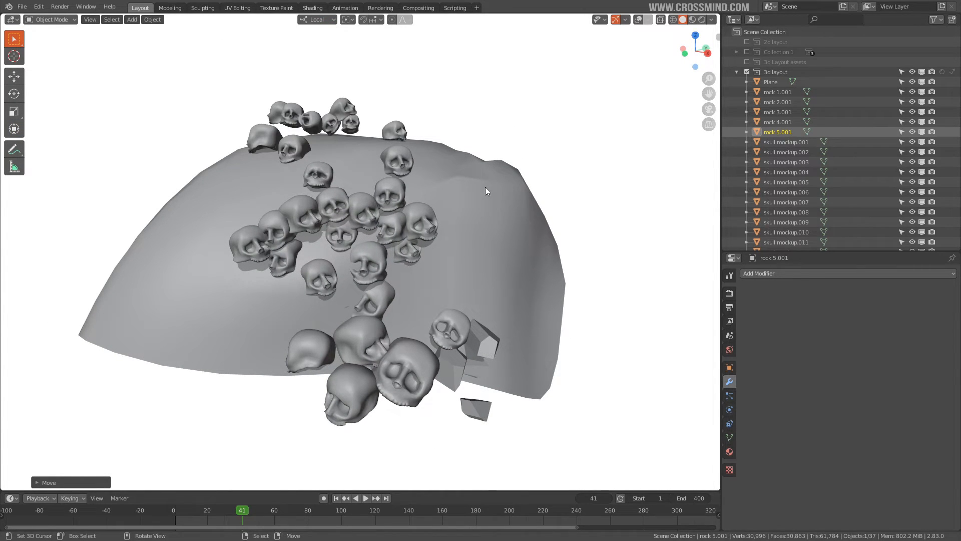
{"action": "mouse_move", "coordinate": [513, 369]}
{"action": "middle_mouse_down"}
{"action": "mouse_move", "coordinate": [295, 305]}
{"action": "mouse_move", "coordinate": [286, 259]}
{"action": "middle_mouse_up"}
{"action": "right_click", "coordinate": [286, 258]}
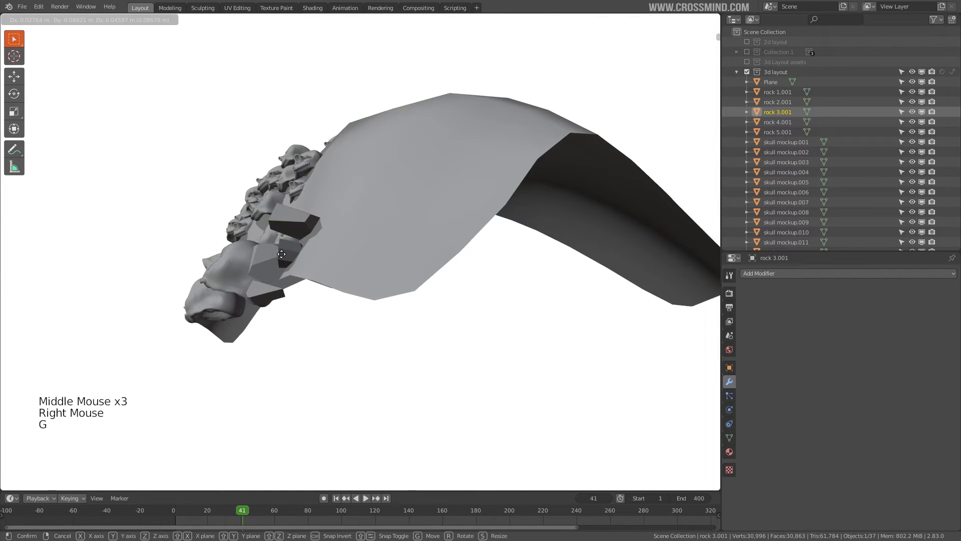
{"action": "left_click", "coordinate": [281, 254]}
{"action": "key", "text": "s"}
{"action": "middle_click_drag", "start_coordinate": [371, 253], "coordinate": [456, 263]}
{"action": "middle_click_drag", "start_coordinate": [456, 262], "coordinate": [446, 259]}
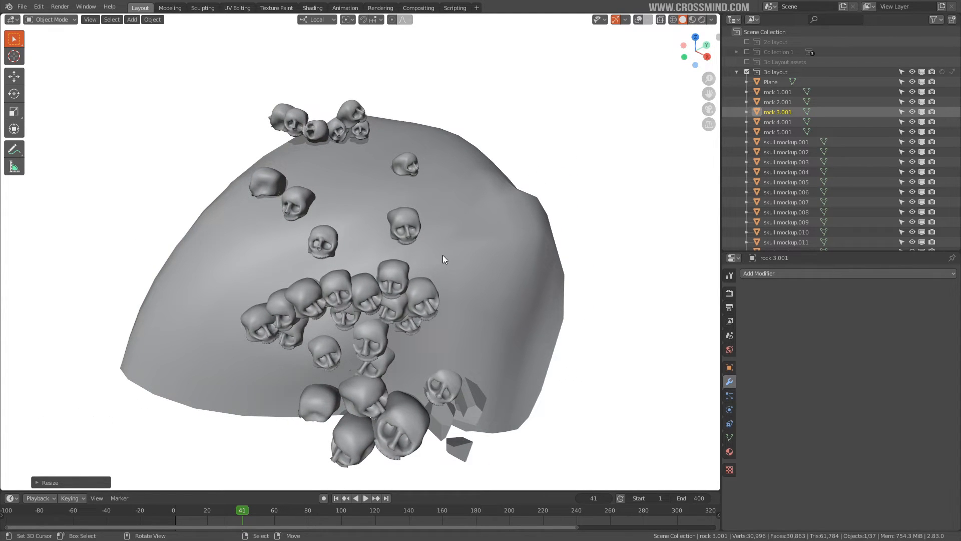
Nudge the mound plane slightly beside the rocks at its right foot
{"action": "middle_click_drag", "start_coordinate": [443, 309], "coordinate": [408, 182]}
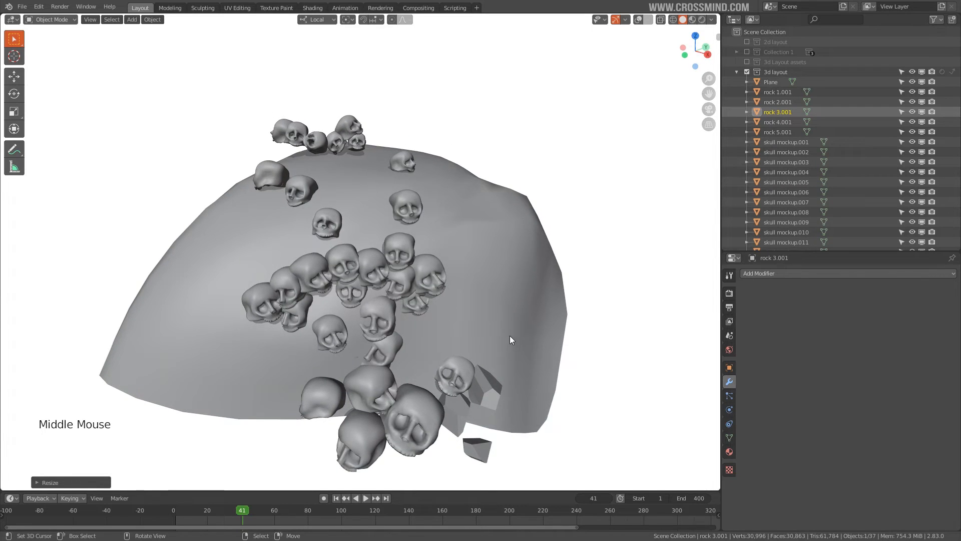
{"action": "middle_click_drag", "start_coordinate": [510, 336], "coordinate": [503, 311]}
{"action": "middle_click_drag", "start_coordinate": [516, 453], "coordinate": [407, 307]}
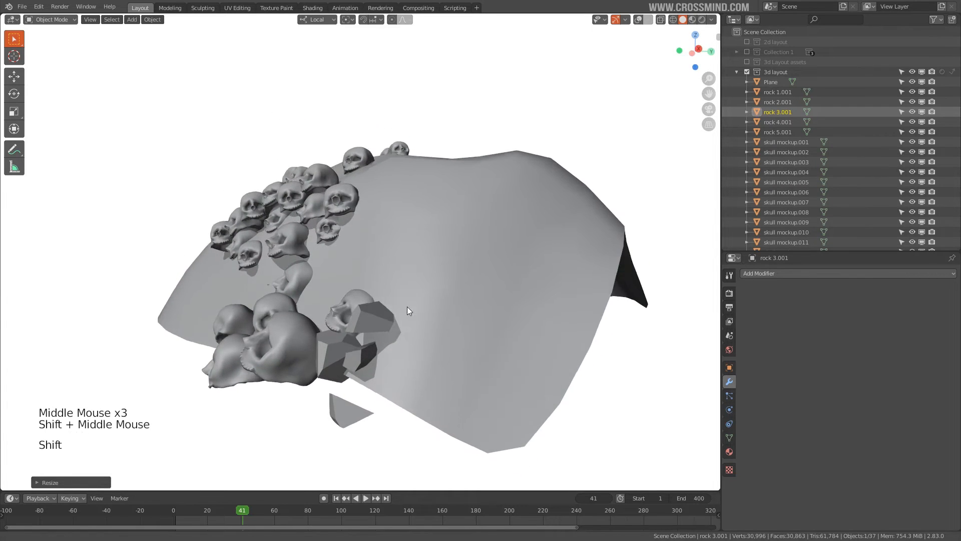
{"action": "scroll", "coordinate": [398, 260], "scroll_direction": "up", "scroll_amount": 2}
{"action": "right_click", "coordinate": [414, 254]}
{"action": "middle_click_drag", "start_coordinate": [413, 254], "coordinate": [392, 258]}
{"action": "key", "text": "g"}
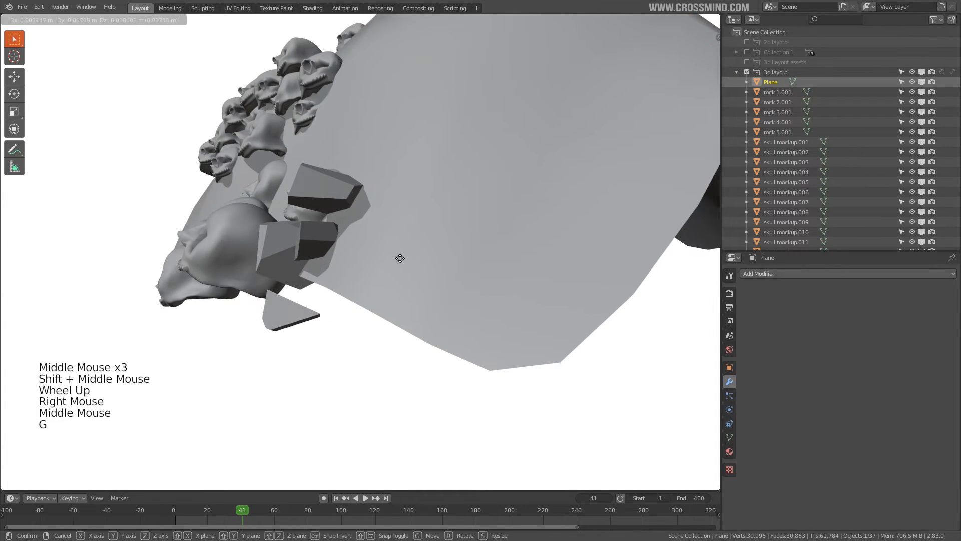
{"action": "left_click", "coordinate": [400, 258]}
Select rock 3.001 and rotate it to lean against the mound's slope
{"action": "right_click", "coordinate": [317, 244]}
{"action": "middle_click_drag", "start_coordinate": [318, 245], "coordinate": [307, 270]}
{"action": "key", "text": "r"}
{"action": "left_click", "coordinate": [306, 283]}
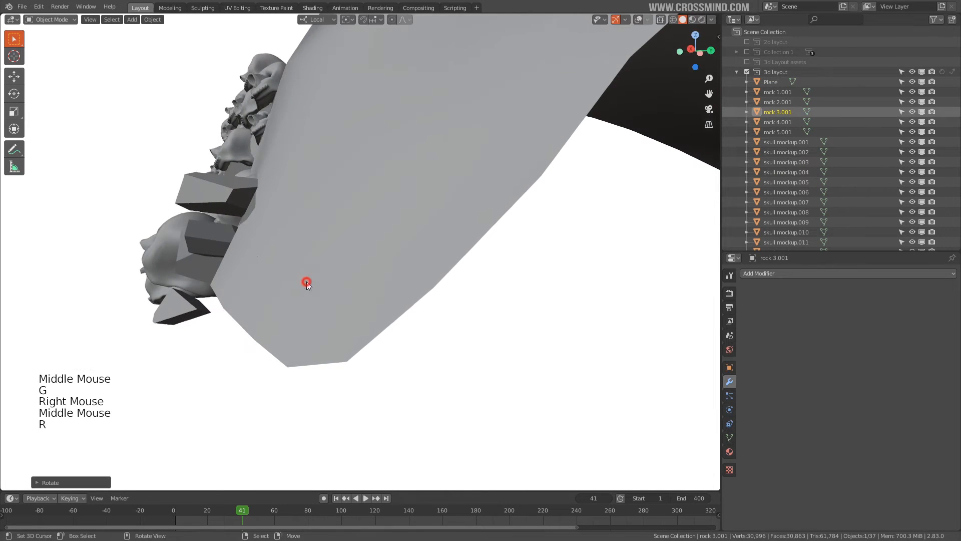
Move the upper rock into the slope, rotate it freely and settle it behind the small skull
{"action": "right_click", "coordinate": [215, 197]}
{"action": "key", "text": "g"}
{"action": "left_click", "coordinate": [220, 200]}
{"action": "key", "text": "r"}
{"action": "key", "text": "r"}
{"action": "middle_click_drag", "start_coordinate": [220, 200], "coordinate": [584, 317]}
{"action": "left_click", "coordinate": [590, 265]}
{"action": "key", "text": "g"}
{"action": "left_click", "coordinate": [592, 324]}
Move rock 4.001 up to the mound's lower edge and rotate it to follow the slope
{"action": "right_click", "coordinate": [575, 371]}
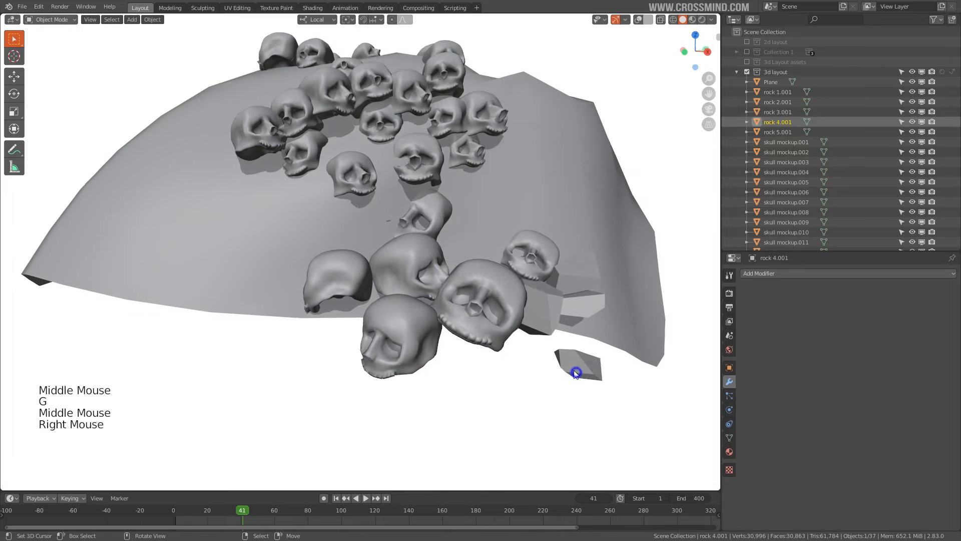
{"action": "key", "text": "g"}
{"action": "middle_click_drag", "start_coordinate": [575, 371], "coordinate": [450, 365]}
{"action": "key", "text": "r"}
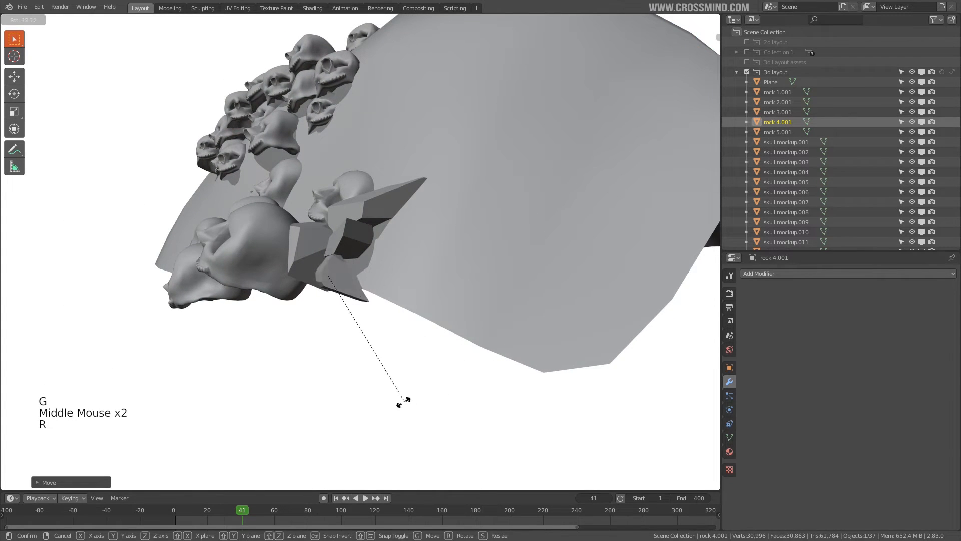
{"action": "left_click", "coordinate": [377, 402]}
{"action": "middle_click_drag", "start_coordinate": [376, 403], "coordinate": [468, 346]}
{"action": "key", "text": "r"}
{"action": "left_click", "coordinate": [484, 311]}
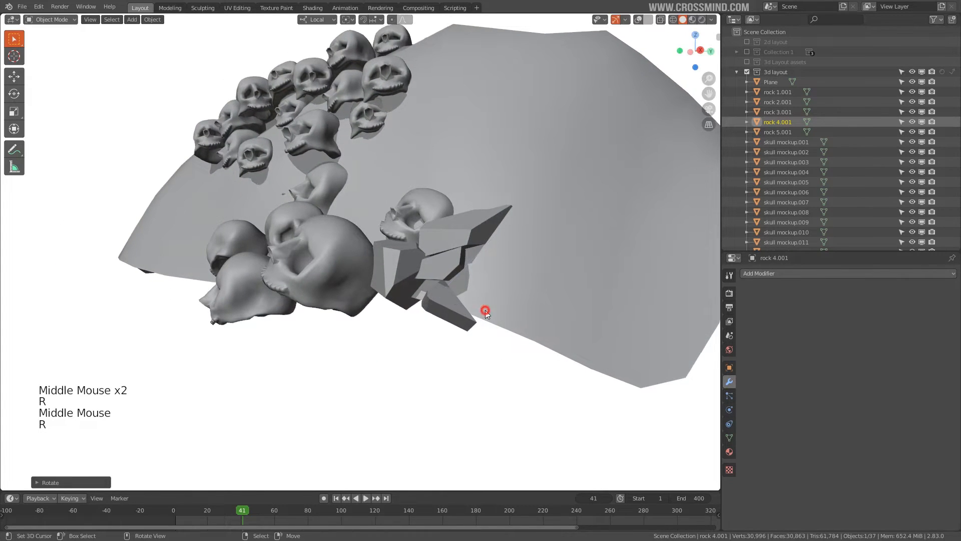
Refine rock 4.001's rotation, move it into the mound's edge and return to the camera view
{"action": "middle_click_drag", "start_coordinate": [483, 311], "coordinate": [423, 328]}
{"action": "key", "text": "r"}
{"action": "left_click", "coordinate": [384, 356]}
{"action": "key", "text": "g"}
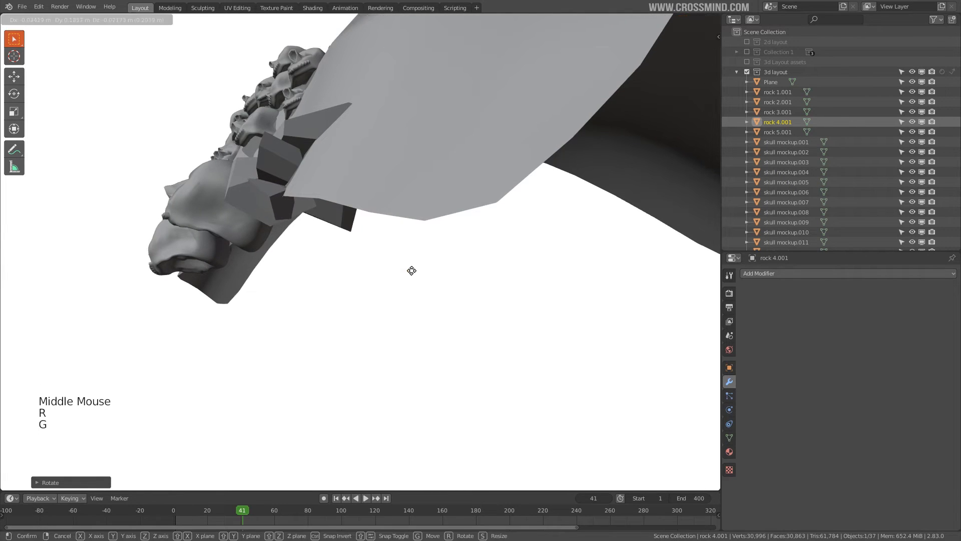
{"action": "left_click", "coordinate": [412, 270]}
{"action": "middle_click_drag", "start_coordinate": [412, 270], "coordinate": [486, 288]}
{"action": "key", "text": "KP_0"}
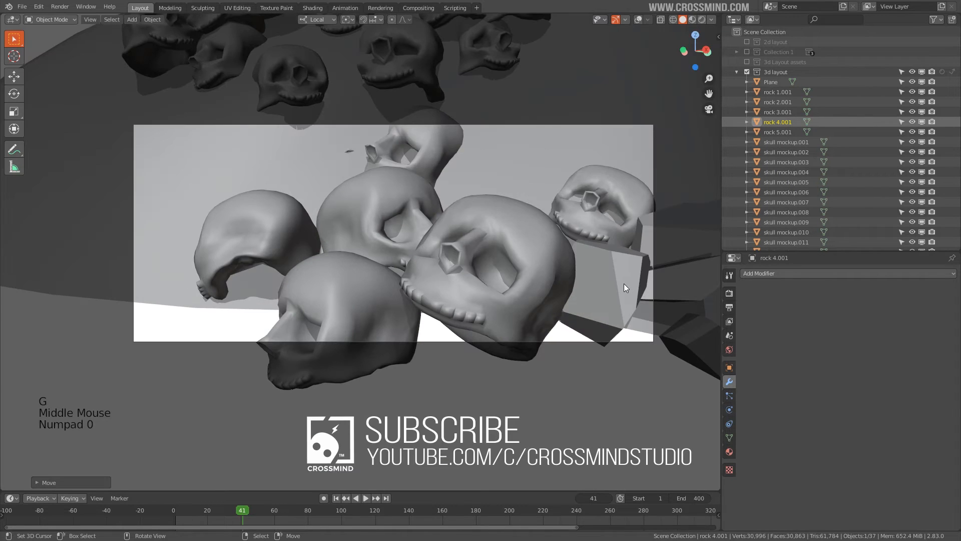
Duplicate rock 2.001 to the left side of the lowest skulls, rotate it and place it against the mound
{"action": "scroll", "coordinate": [624, 283], "scroll_direction": "down", "scroll_amount": 3}
{"action": "middle_click_drag", "start_coordinate": [624, 284], "coordinate": [584, 305], "text": "shift"}
{"action": "key", "text": "shift+d"}
{"action": "key", "text": "r"}
{"action": "left_click", "coordinate": [280, 251]}
{"action": "middle_click_drag", "start_coordinate": [280, 251], "coordinate": [240, 328]}
{"action": "key", "text": "g"}
{"action": "left_click", "coordinate": [215, 301]}
{"action": "key", "text": "g"}
{"action": "left_click", "coordinate": [244, 326]}
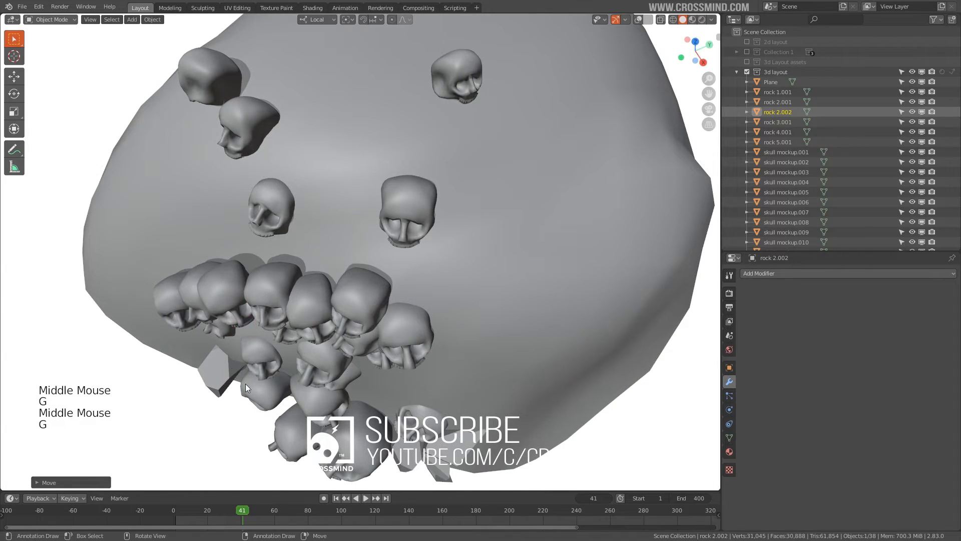
Duplicate rock 2.002 beside the left skull, rotate the copy about global Z, rescale it and reposition it
{"action": "middle_click_drag", "start_coordinate": [246, 383], "coordinate": [281, 294]}
{"action": "key", "text": "shift+d"}
{"action": "key", "text": "r"}
{"action": "key", "text": "z"}
{"action": "key", "text": "z"}
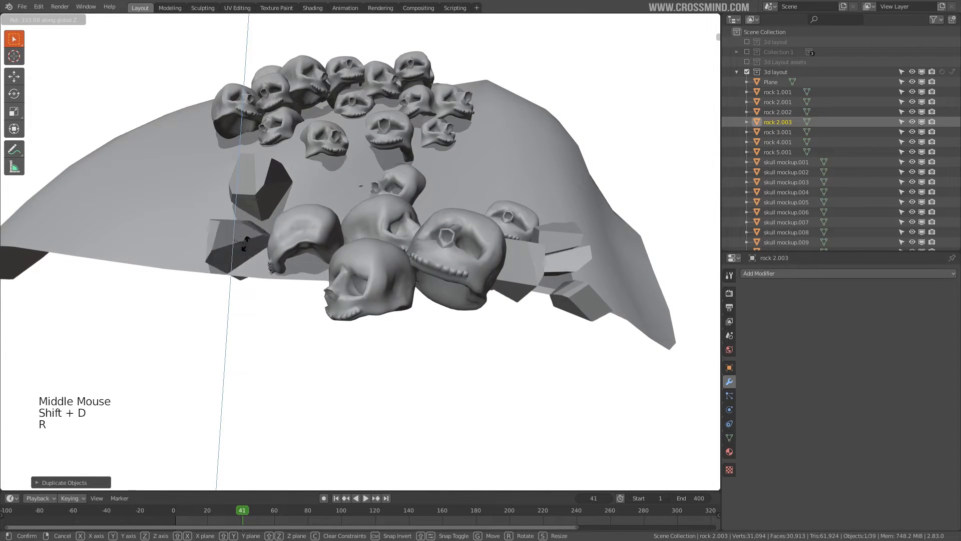
{"action": "key", "text": "s"}
{"action": "key", "text": "g"}
{"action": "middle_click_drag", "start_coordinate": [246, 243], "coordinate": [395, 311]}
{"action": "key", "text": "g"}
Add more duplicated rocks, moved and rescaled, to fill the area left of the lowest skulls
{"action": "right_click", "coordinate": [418, 174]}
{"action": "key", "text": "g"}
{"action": "middle_click_drag", "start_coordinate": [418, 173], "coordinate": [407, 227]}
{"action": "key", "text": "g"}
{"action": "key", "text": "s"}
{"action": "right_click", "coordinate": [407, 227]}
{"action": "key", "text": "shift+d"}
{"action": "key", "text": "shift+d"}
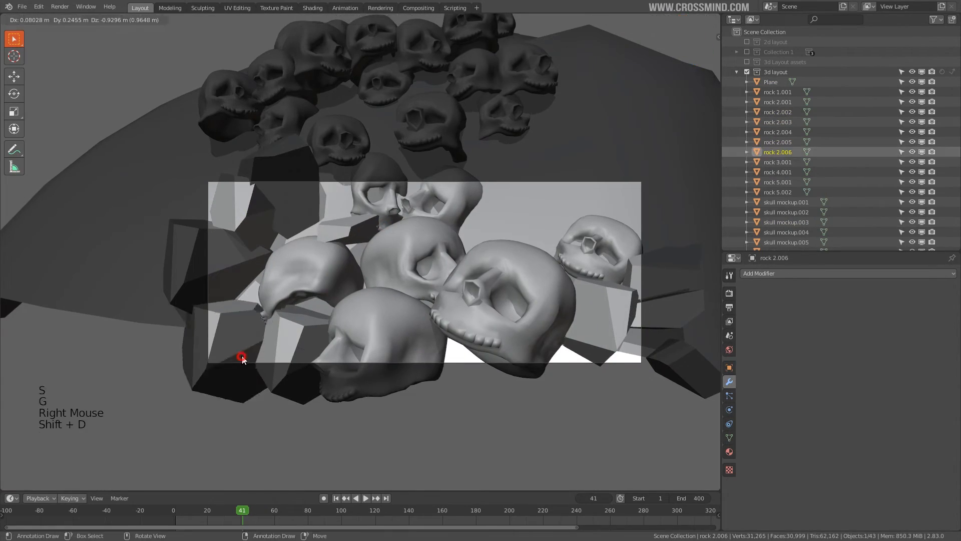
{"action": "right_click", "coordinate": [242, 359]}
Duplicate the rock below the small right skull, rescale the copy and set it into the slope above that skull
{"action": "middle_click_drag", "start_coordinate": [242, 359], "coordinate": [565, 343], "text": "shift"}
{"action": "right_click", "coordinate": [521, 344]}
{"action": "key", "text": "g"}
{"action": "right_click", "coordinate": [522, 337]}
{"action": "key", "text": "shift+d"}
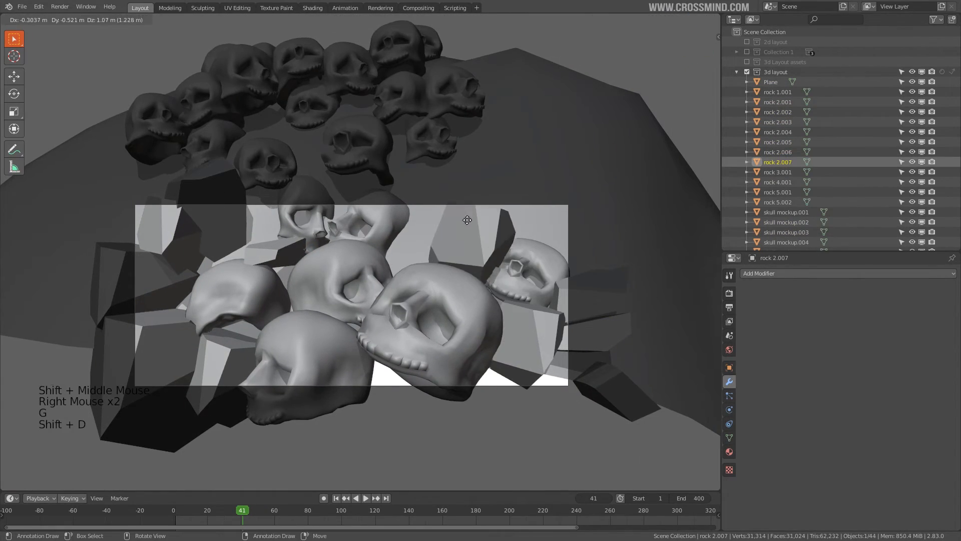
{"action": "key", "text": "s"}
{"action": "key", "text": "g"}
{"action": "left_click", "coordinate": [552, 171]}
{"action": "middle_click_drag", "start_coordinate": [551, 171], "coordinate": [439, 266]}
{"action": "key", "text": "g"}
{"action": "left_click", "coordinate": [408, 236]}
{"action": "key", "text": "KP_0"}
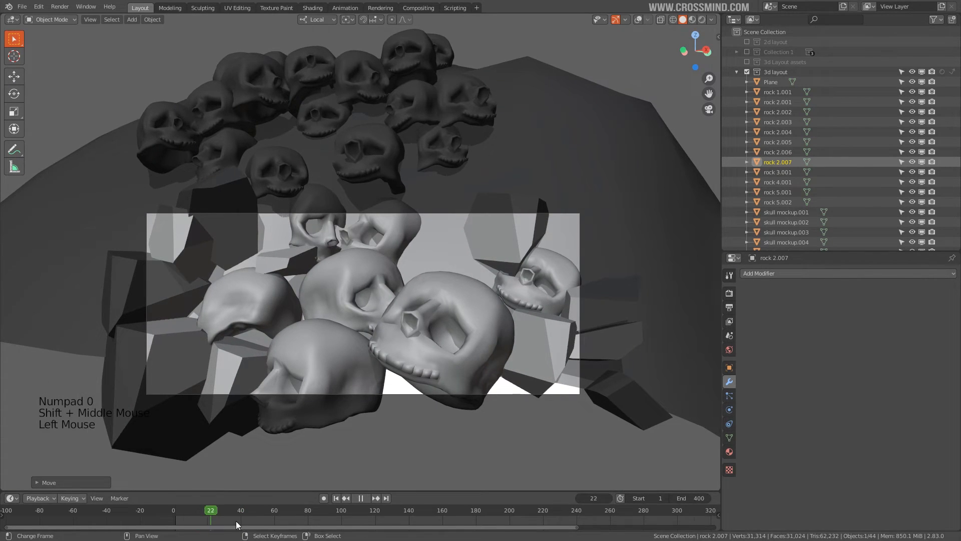
At frame 127, duplicate the rock on the left up to the camera frame's left edge, rescaling and rotating the copy
{"action": "left_click_drag", "start_coordinate": [235, 521], "coordinate": [387, 520]}
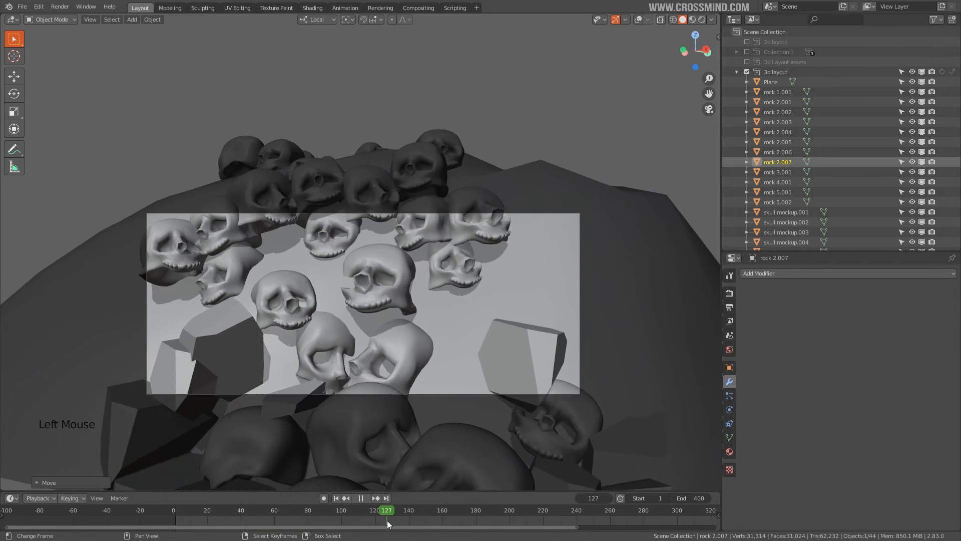
{"action": "right_click", "coordinate": [229, 347]}
{"action": "middle_click_drag", "start_coordinate": [262, 353], "coordinate": [271, 371], "text": "shift"}
{"action": "key", "text": "shift+d"}
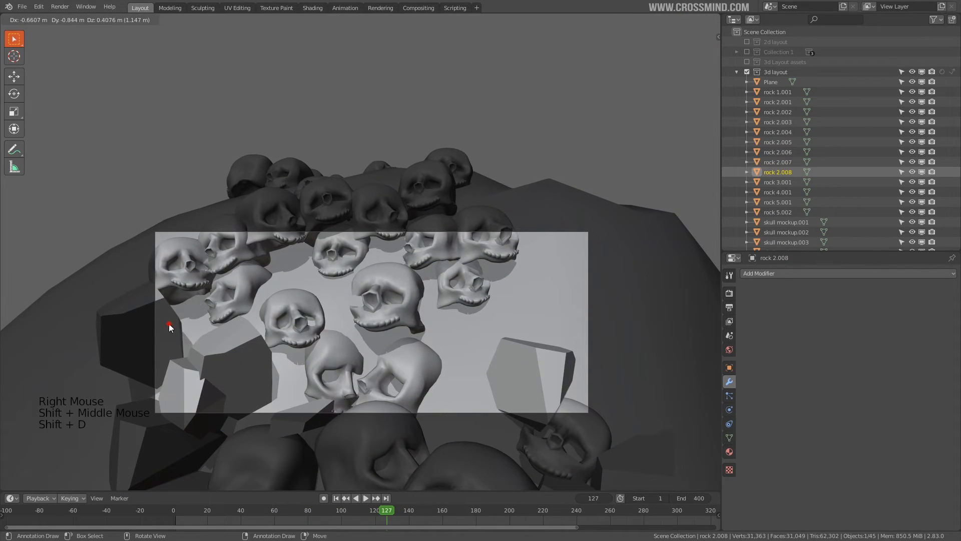
{"action": "key", "text": "s"}
{"action": "left_click", "coordinate": [241, 331]}
{"action": "key", "text": "r"}
{"action": "left_click", "coordinate": [241, 328]}
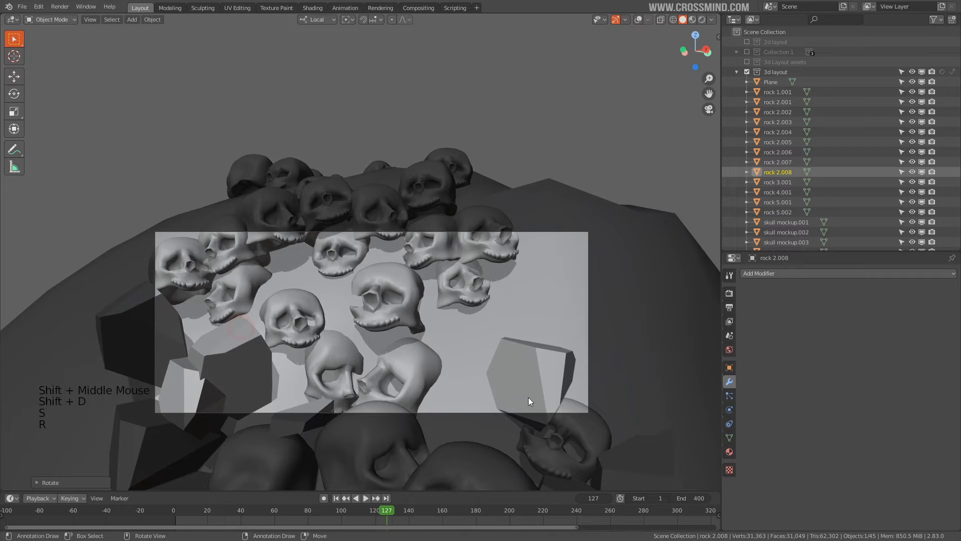
Duplicate the right-hand rock farther up the slope, enlarge and rotate the copy, and place it at the frame's right edge
{"action": "right_click", "coordinate": [528, 383]}
{"action": "key", "text": "shift+d"}
{"action": "key", "text": "s"}
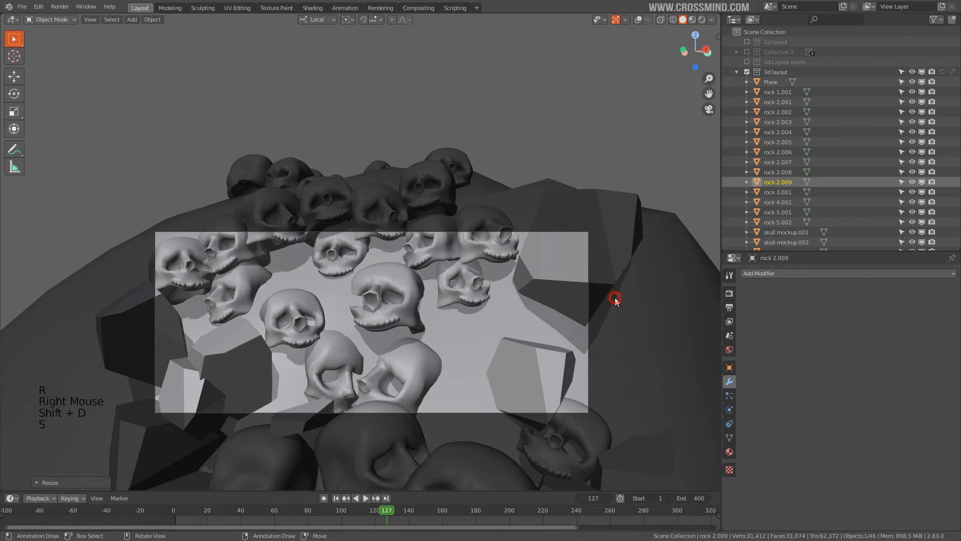
{"action": "key", "text": "r"}
{"action": "left_click", "coordinate": [665, 354]}
{"action": "key", "text": "g"}
{"action": "left_click", "coordinate": [693, 359]}
Duplicate the pointed rock at the right foot and place the rescaled copy just below the large upper-right rock
{"action": "scroll", "coordinate": [606, 385], "scroll_direction": "down", "scroll_amount": 2}
{"action": "middle_click_drag", "start_coordinate": [606, 385], "coordinate": [577, 378], "text": "shift"}
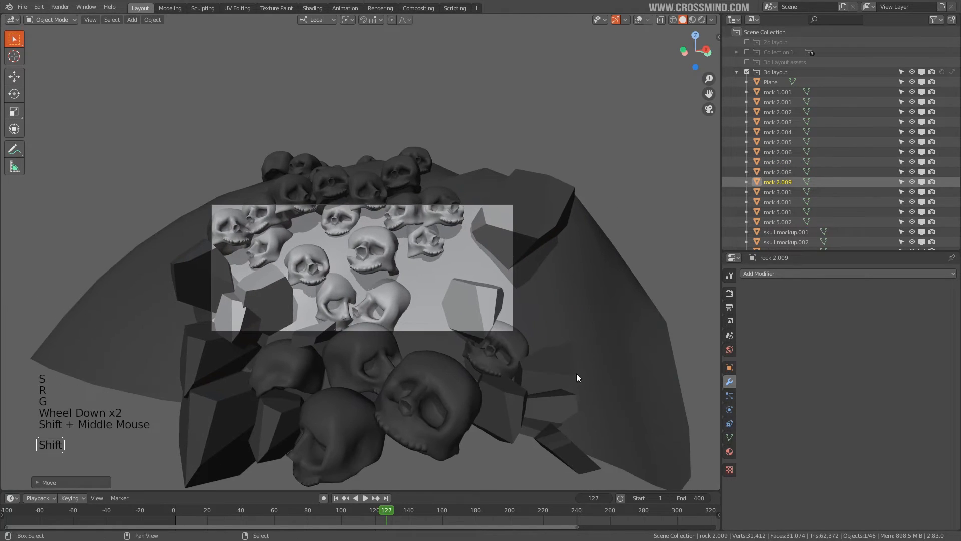
{"action": "right_click", "coordinate": [545, 360]}
{"action": "key", "text": "shift+d"}
{"action": "left_click", "coordinate": [502, 263]}
{"action": "key", "text": "s"}
{"action": "left_click", "coordinate": [546, 281]}
{"action": "key", "text": "g"}
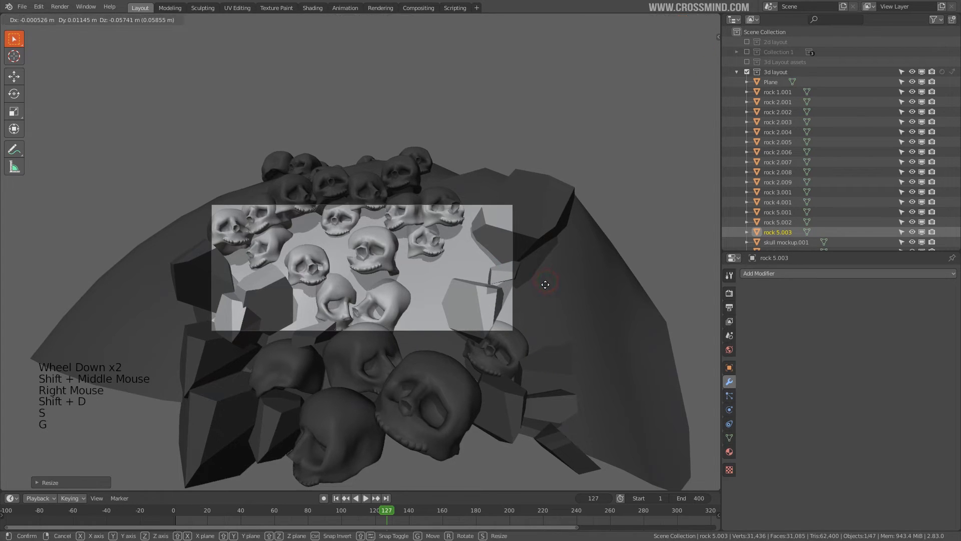
{"action": "left_click", "coordinate": [545, 286]}
Move rock 5.003 onto the mound surface and rotate it to fit beneath the large rock
{"action": "middle_click_drag", "start_coordinate": [546, 287], "coordinate": [408, 323]}
{"action": "key", "text": "g"}
{"action": "left_click", "coordinate": [322, 286]}
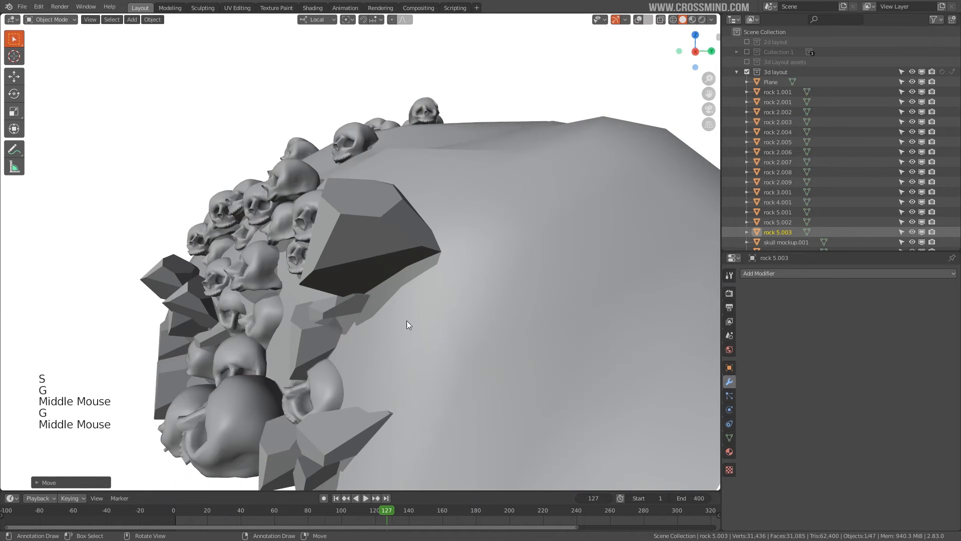
{"action": "key", "text": "r"}
{"action": "left_click", "coordinate": [412, 276]}
{"action": "middle_click_drag", "start_coordinate": [412, 279], "coordinate": [511, 321]}
{"action": "key", "text": "g"}
{"action": "left_click", "coordinate": [373, 307]}
Duplicate rock 5.003 and move the copy up the slope toward the large upper-right rock
{"action": "middle_click_drag", "start_coordinate": [511, 321], "coordinate": [538, 340], "text": "shift"}
{"action": "right_click", "coordinate": [537, 328]}
{"action": "middle_click_drag", "start_coordinate": [538, 340], "coordinate": [523, 312]}
{"action": "right_click", "coordinate": [546, 323]}
{"action": "key", "text": "shift+d"}
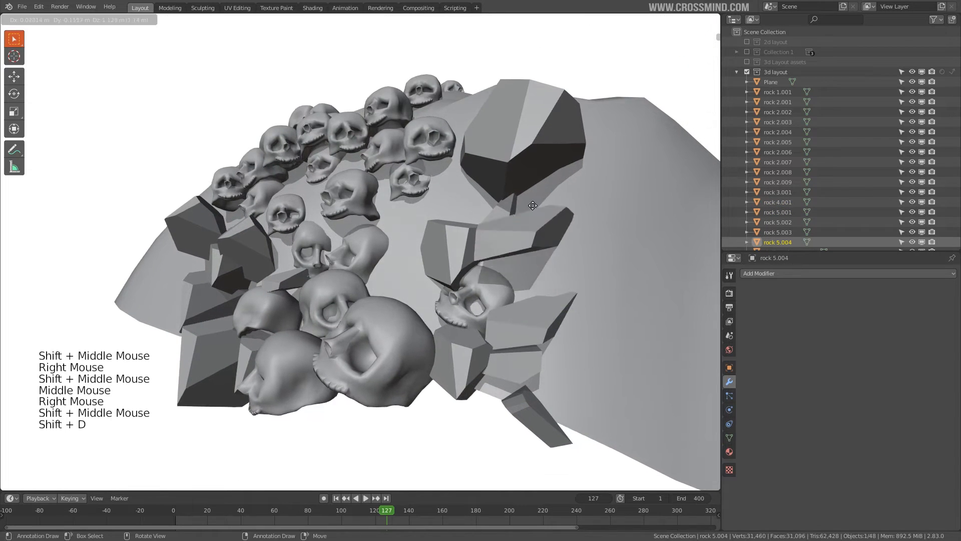
{"action": "left_click", "coordinate": [533, 212]}
{"action": "middle_click_drag", "start_coordinate": [533, 213], "coordinate": [556, 273]}
{"action": "key", "text": "g"}
{"action": "left_click", "coordinate": [539, 244]}
Rescale rock 5.004 and, using the camera view, move it between the two larger rocks on the right
{"action": "key", "text": "s"}
{"action": "left_click", "coordinate": [560, 260]}
{"action": "key", "text": "g"}
{"action": "left_click", "coordinate": [558, 272]}
{"action": "key", "text": "KP_0"}
{"action": "key", "text": "g"}
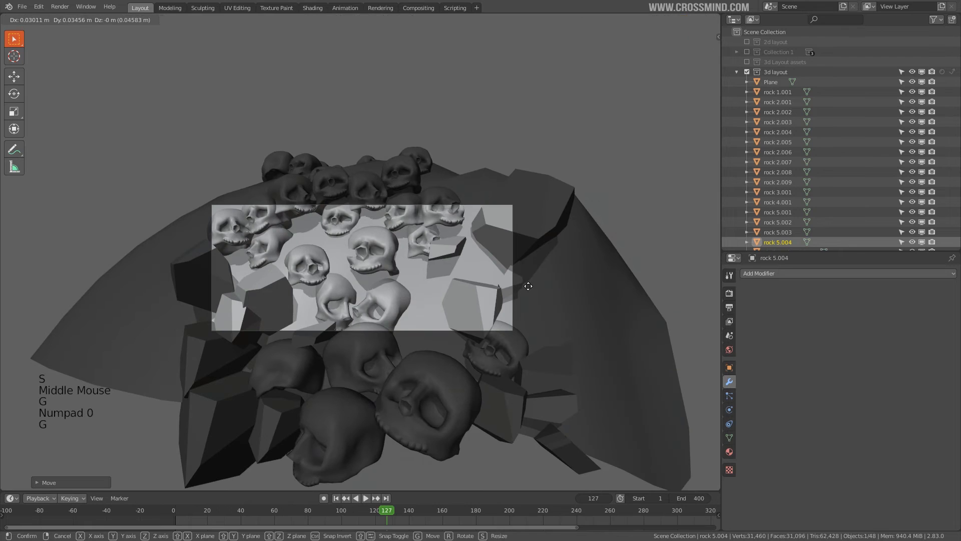
{"action": "left_click", "coordinate": [534, 296]}
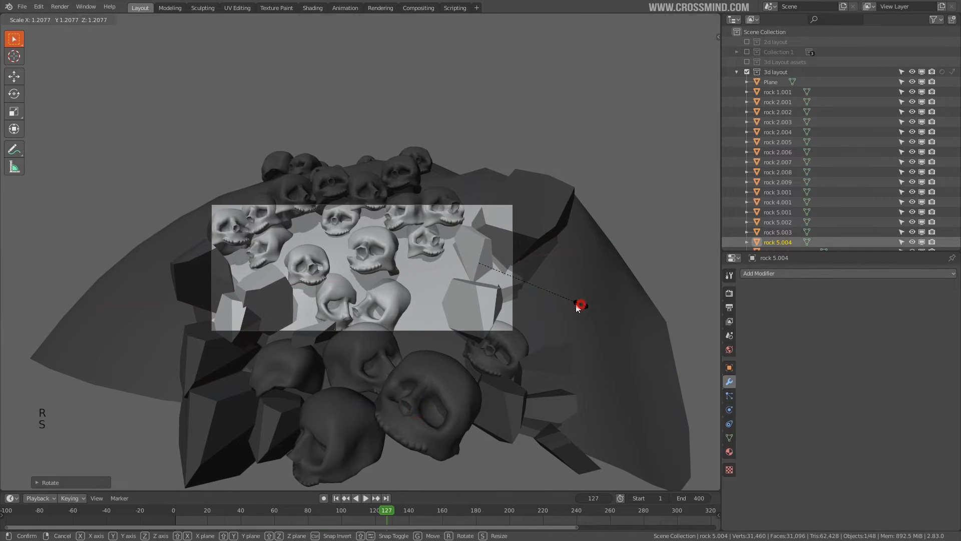
Enlarge rock 5.004 to about 1.2 times its size and move it between the two larger rocks beside the skulls
{"action": "left_click", "coordinate": [580, 305]}
{"action": "scroll", "coordinate": [579, 304], "scroll_direction": "up", "scroll_amount": 1}
{"action": "key", "text": "g"}
{"action": "left_click", "coordinate": [547, 291]}
{"action": "scroll", "coordinate": [583, 307], "scroll_direction": "up", "scroll_amount": 2}
{"action": "middle_click_drag", "start_coordinate": [583, 308], "coordinate": [522, 317], "text": "shift"}
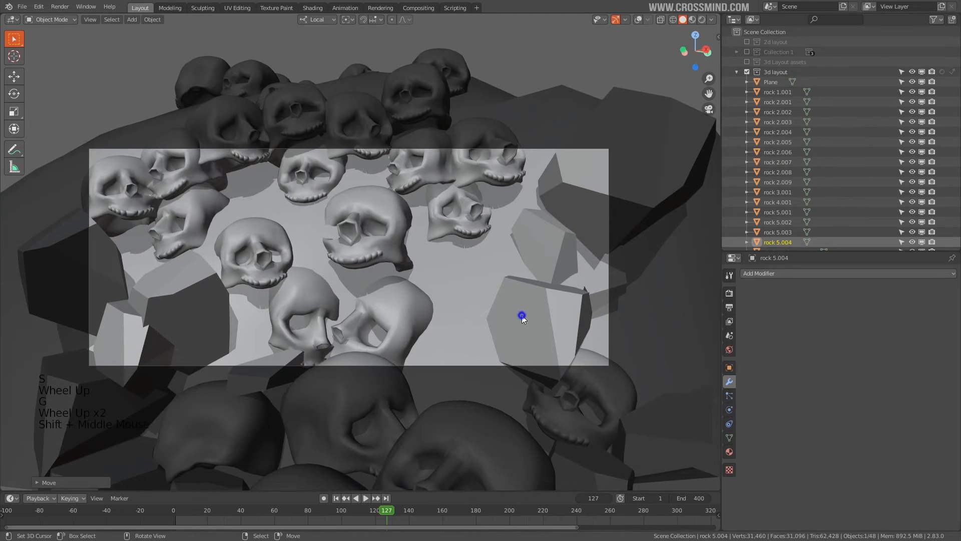
Duplicate the large faceted rock below rock 5.004 and rotate the copy toward the foreground skulls
{"action": "right_click", "coordinate": [579, 315]}
{"action": "key", "text": "g"}
{"action": "key", "text": "shift+d"}
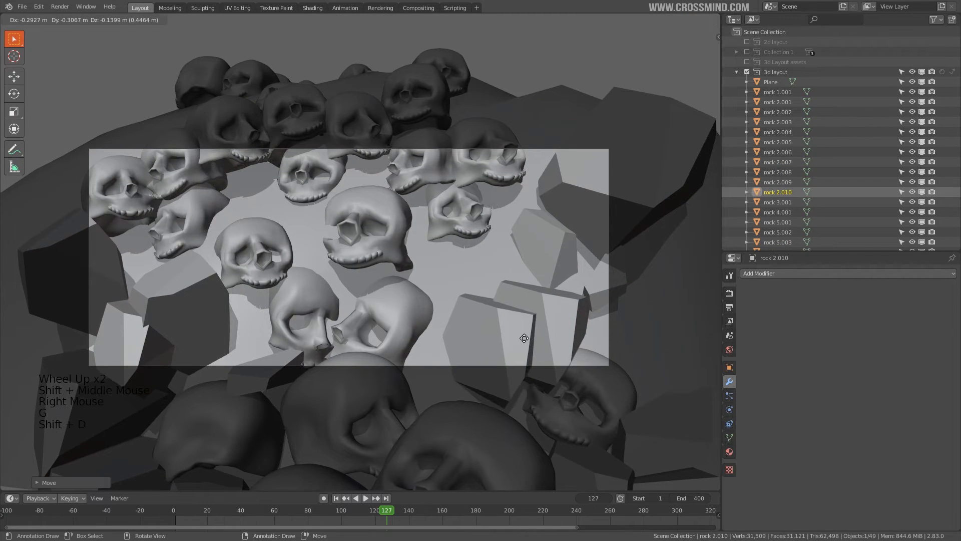
{"action": "left_click", "coordinate": [524, 338]}
{"action": "key", "text": "r"}
{"action": "left_click", "coordinate": [484, 347]}
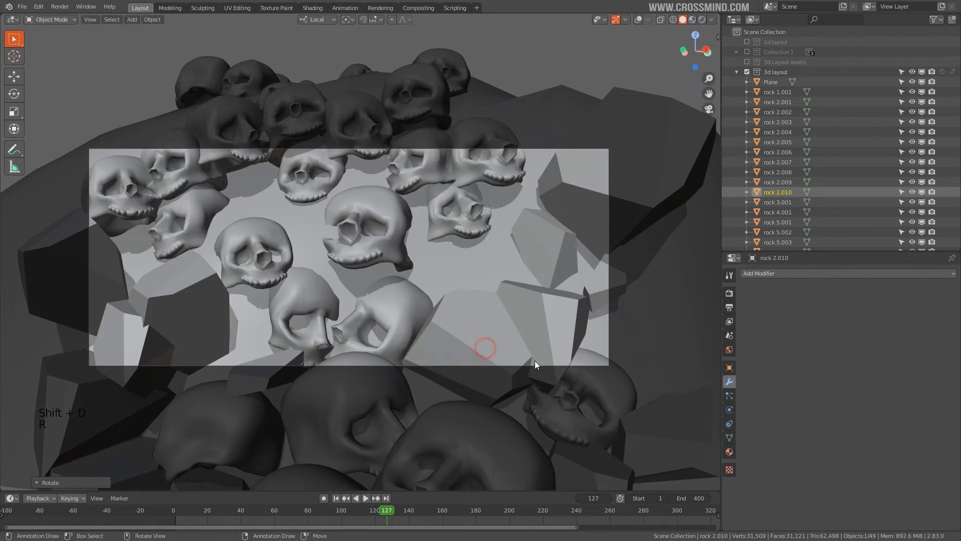
Rescale rock 2.010 and move it into the gap between the foreground skulls and the original rock
{"action": "key", "text": "s"}
{"action": "left_click", "coordinate": [532, 375]}
{"action": "key", "text": "g"}
{"action": "left_click", "coordinate": [512, 371]}
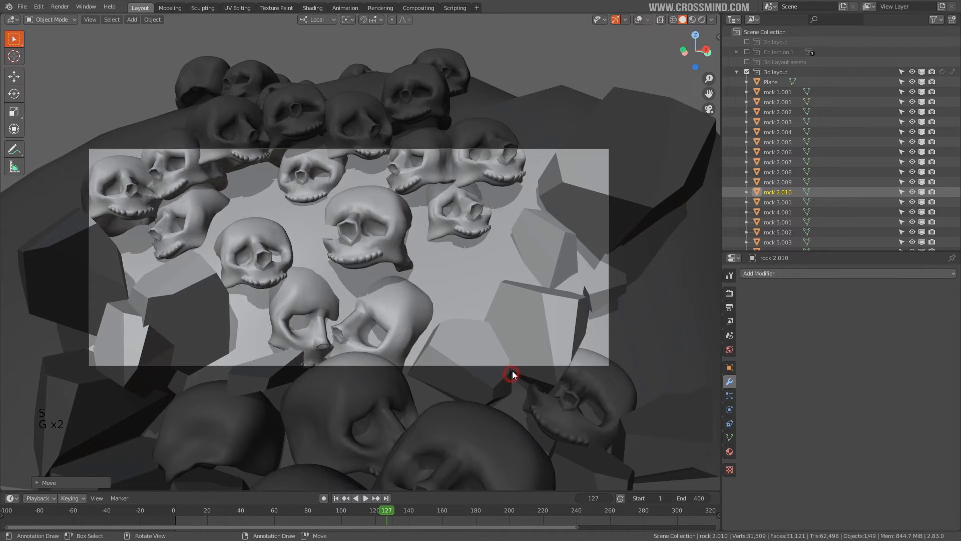
{"action": "middle_click_drag", "start_coordinate": [493, 293], "coordinate": [503, 269], "text": "shift"}
Reposition the central skull, skull mockup.007, on the mound surface, finishing with a shift along its X axis
{"action": "middle_click_drag", "start_coordinate": [401, 216], "coordinate": [414, 266], "text": "shift"}
{"action": "right_click", "coordinate": [407, 219]}
{"action": "key", "text": "g"}
{"action": "left_click", "coordinate": [392, 199]}
{"action": "key", "text": "g"}
{"action": "left_click", "coordinate": [392, 239]}
{"action": "key", "text": "g"}
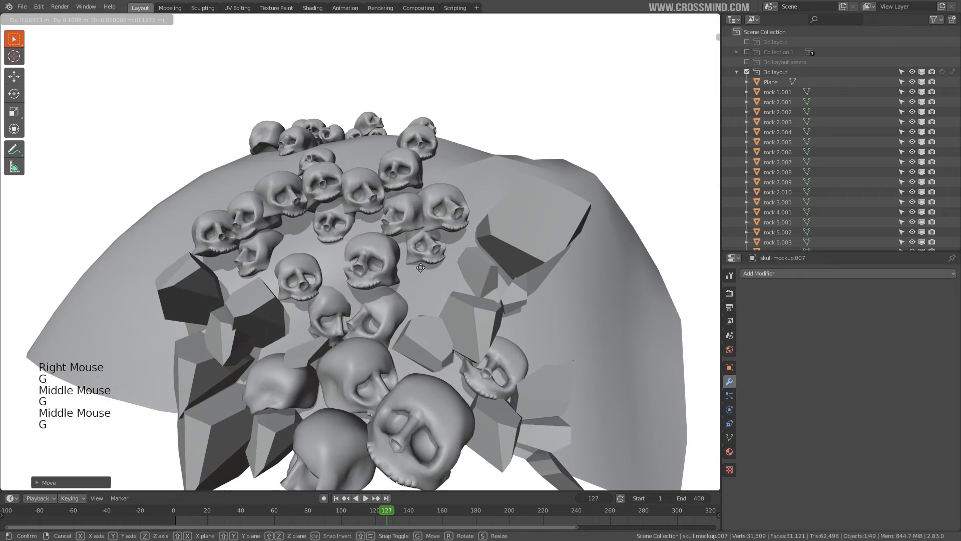
{"action": "left_click", "coordinate": [412, 272]}
{"action": "key", "text": "g"}
{"action": "key", "text": "x"}
{"action": "left_click", "coordinate": [415, 279]}
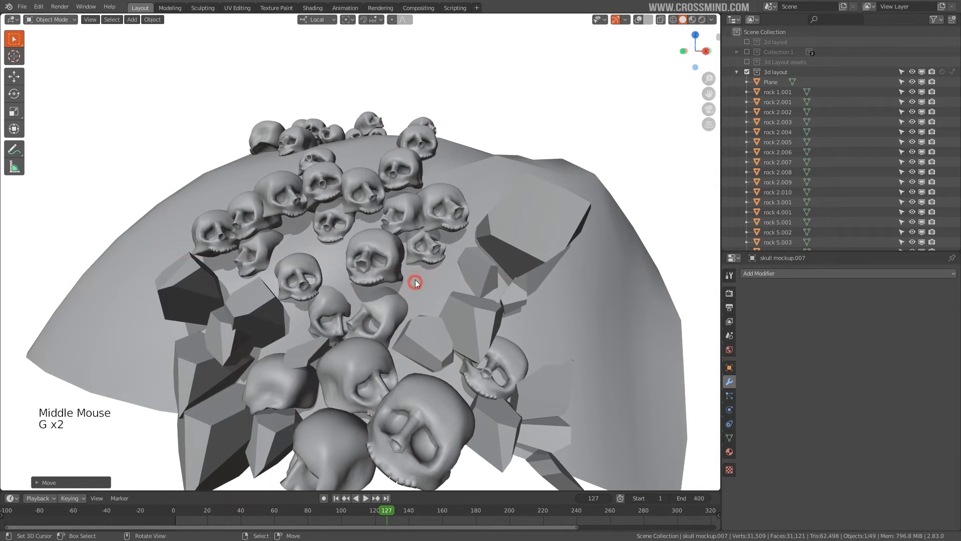
Return to the camera view, save the file and set the current frame to 125
{"action": "key", "text": "KP_0"}
{"action": "scroll", "coordinate": [482, 288], "scroll_direction": "down", "scroll_amount": 2}
{"action": "scroll", "coordinate": [482, 292], "scroll_direction": "up", "scroll_amount": 1}
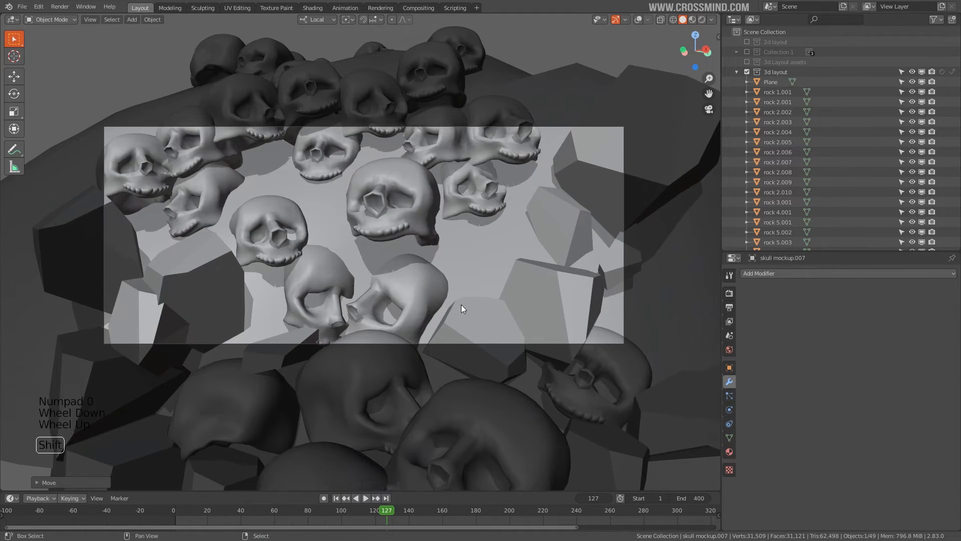
{"action": "middle_click_drag", "start_coordinate": [461, 305], "coordinate": [475, 306], "text": "shift"}
{"action": "key", "text": "ctrl+s"}
{"action": "left_click_drag", "start_coordinate": [180, 519], "coordinate": [383, 526]}
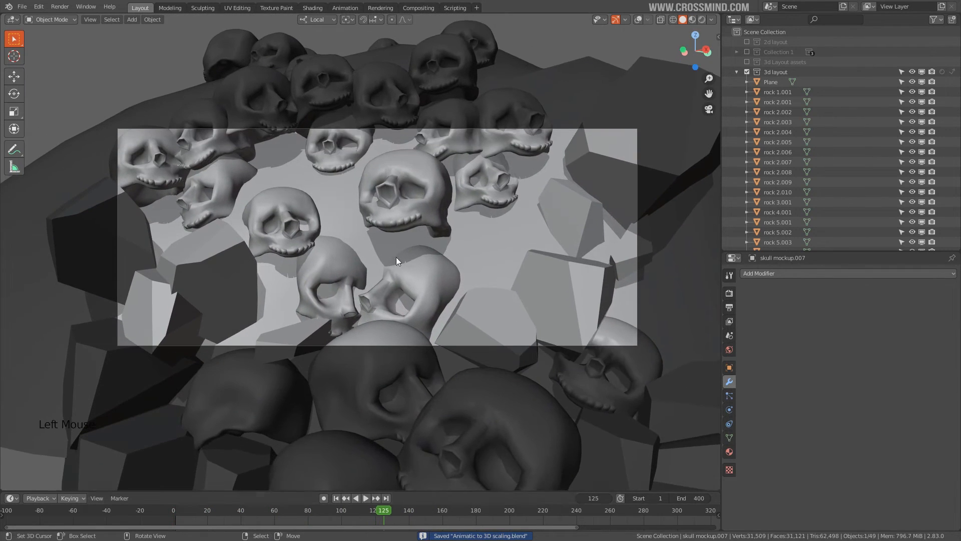
Turn on the viewport overlays so the mesh wireframes are displayed, and leave edit mode on the mound
{"action": "scroll", "coordinate": [400, 221], "scroll_direction": "up", "scroll_amount": 2}
{"action": "middle_click_drag", "start_coordinate": [399, 221], "coordinate": [392, 307], "text": "shift"}
{"action": "key", "text": "Tab"}
{"action": "key", "text": "g"}
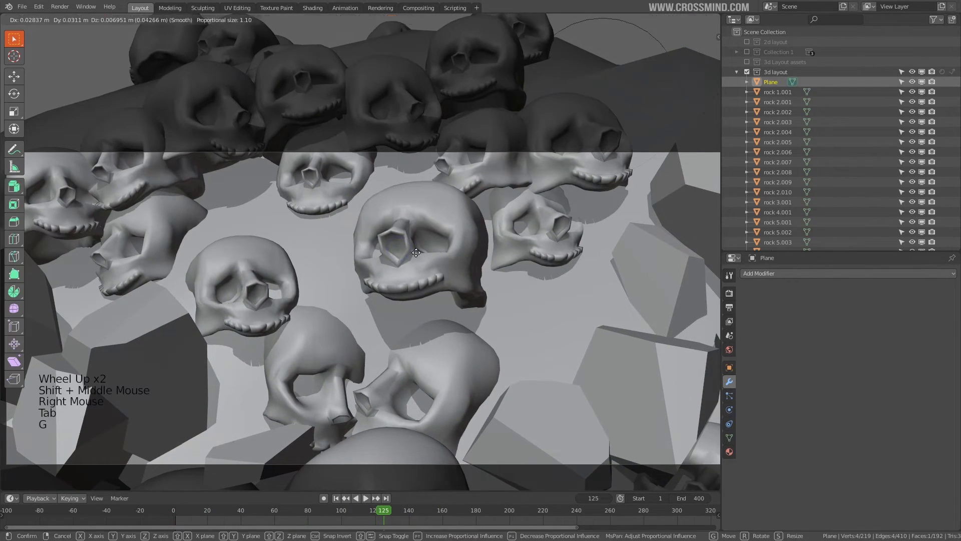
{"action": "left_click", "coordinate": [638, 19]}
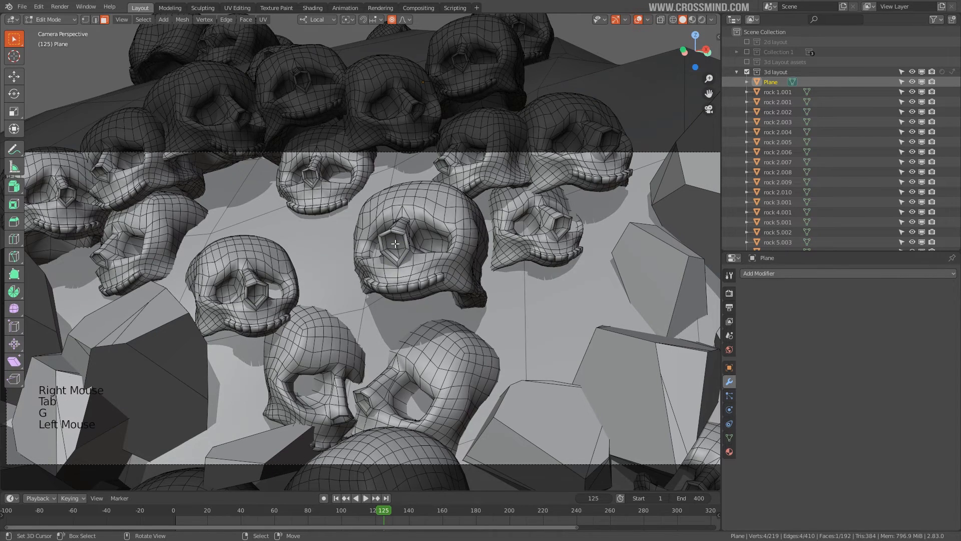
{"action": "key", "text": "Tab"}
Scale down an edge at the central skull's nose with proportional editing and return to object mode
{"action": "right_click", "coordinate": [396, 249]}
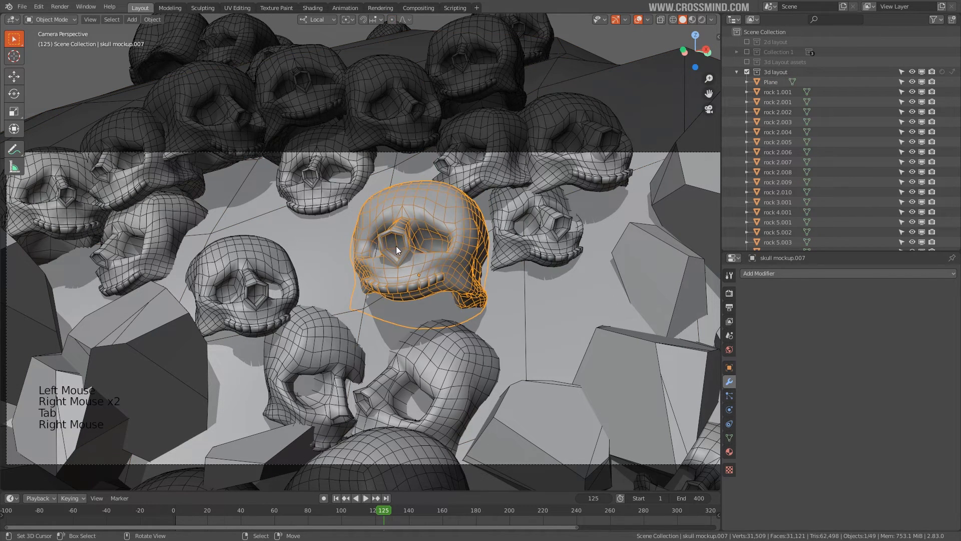
{"action": "key", "text": "Tab"}
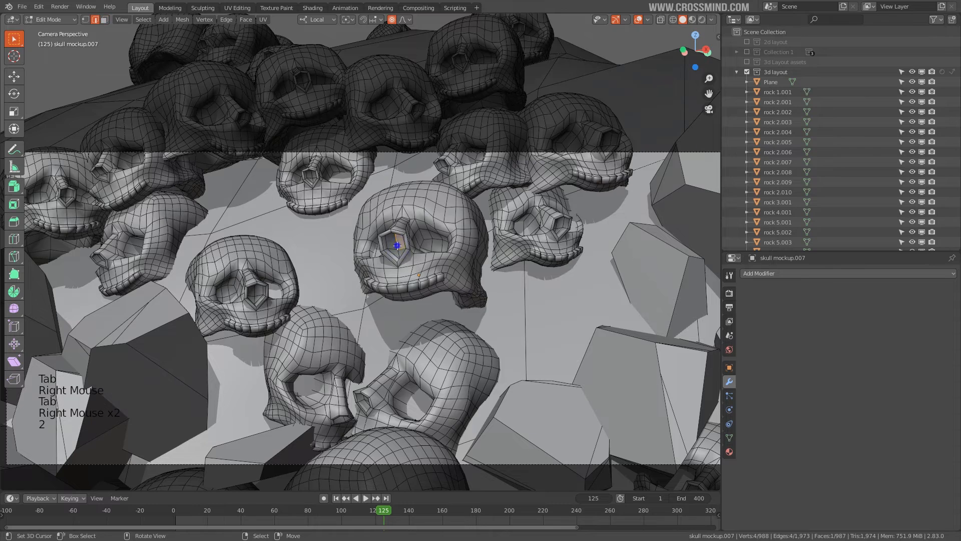
{"action": "key", "text": "s"}
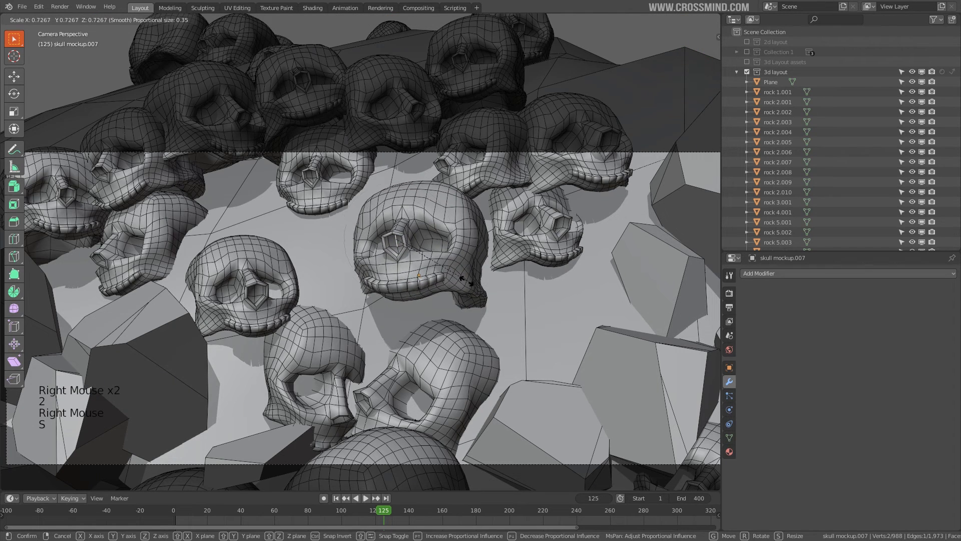
{"action": "left_click", "coordinate": [443, 274]}
{"action": "key", "text": "Tab"}
{"action": "key", "text": "Tab"}
{"action": "scroll", "coordinate": [509, 258], "scroll_direction": "down", "scroll_amount": 2}
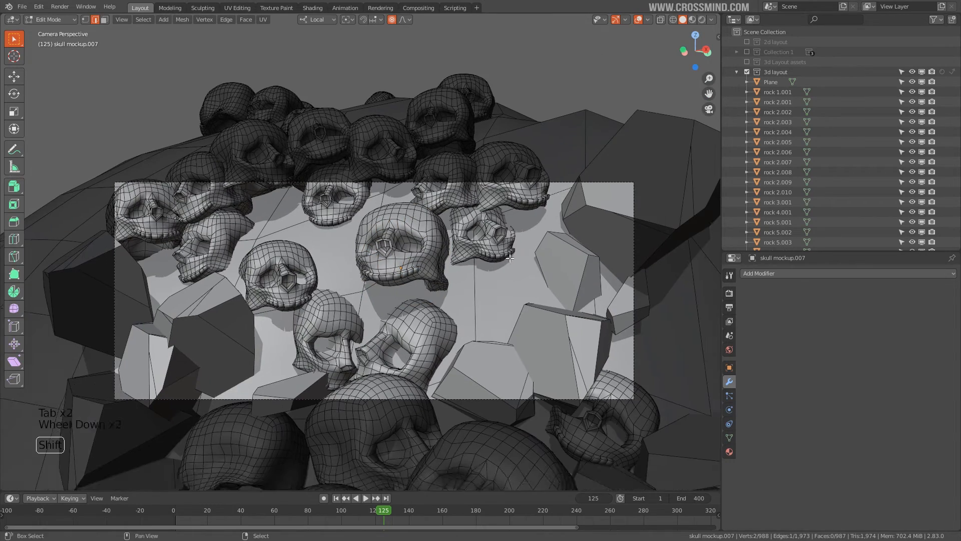
{"action": "middle_click_drag", "start_coordinate": [510, 258], "coordinate": [605, 237], "text": "shift"}
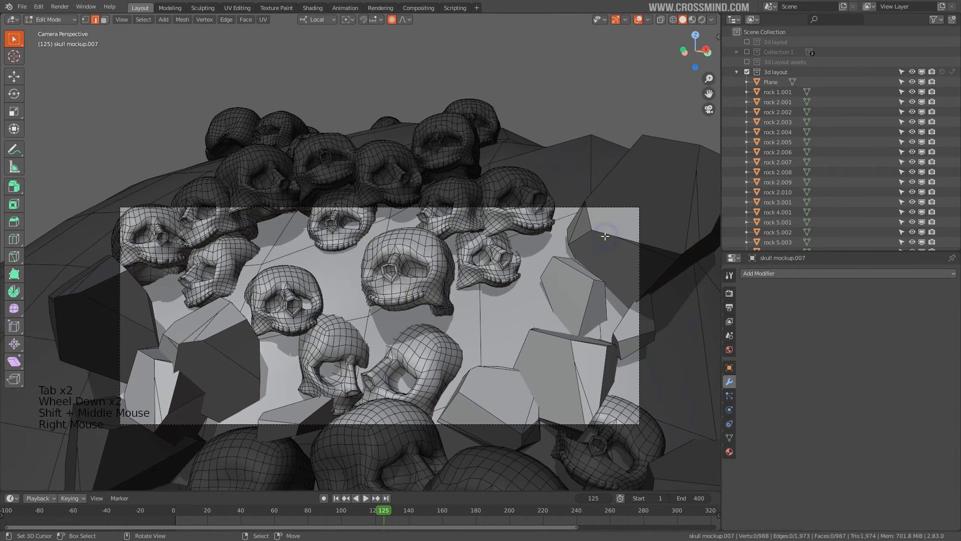
{"action": "key", "text": "Tab"}
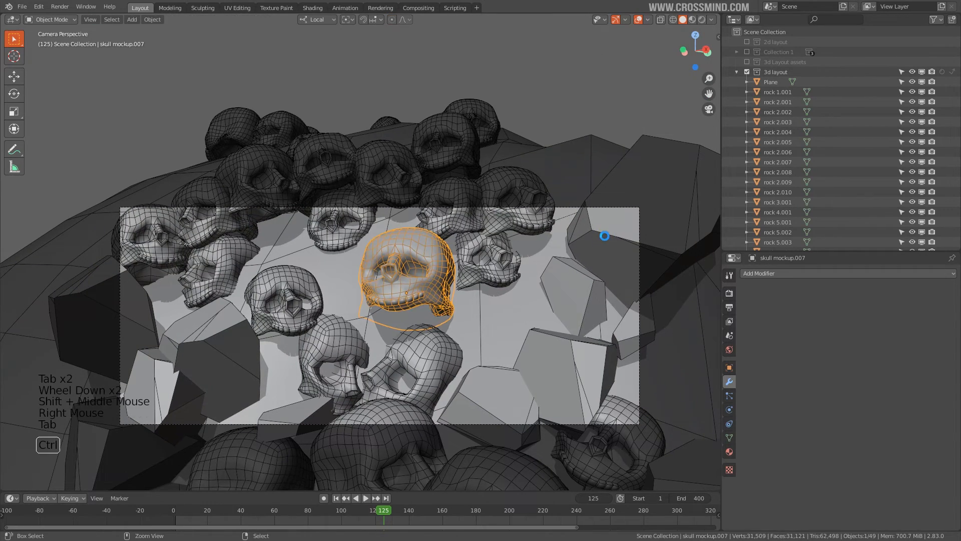
Duplicate the large upper-right rock and place the copy near the skulls on the mound's crest
{"action": "right_click", "coordinate": [600, 245]}
{"action": "scroll", "coordinate": [587, 256], "scroll_direction": "down", "scroll_amount": 3}
{"action": "middle_click_drag", "start_coordinate": [587, 256], "coordinate": [592, 314]}
{"action": "key", "text": "shift+d"}
{"action": "left_click", "coordinate": [267, 85]}
Move rock 2.011 closer to the rear skull cluster and rescale it
{"action": "middle_click_drag", "start_coordinate": [267, 85], "coordinate": [397, 115]}
{"action": "key", "text": "g"}
{"action": "left_click", "coordinate": [360, 114]}
{"action": "key", "text": "s"}
{"action": "left_click", "coordinate": [398, 156]}
{"action": "scroll", "coordinate": [455, 317], "scroll_direction": "up", "scroll_amount": 3}
{"action": "middle_click_drag", "start_coordinate": [398, 156], "coordinate": [332, 296], "text": "shift"}
Fine-tune the position and scale of rock 2.011 so it sits on the mound beneath the rear skulls
{"action": "key", "text": "g"}
{"action": "left_click", "coordinate": [422, 314]}
{"action": "middle_click_drag", "start_coordinate": [434, 321], "coordinate": [488, 294]}
{"action": "key", "text": "s"}
{"action": "left_click", "coordinate": [399, 300]}
{"action": "key", "text": "g"}
{"action": "left_click", "coordinate": [387, 306]}
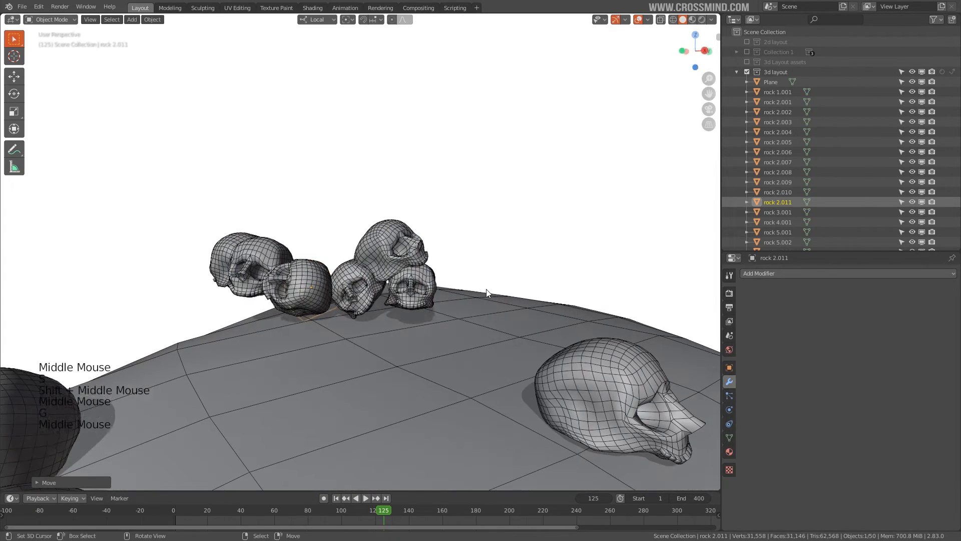
Duplicate rock 2.011 beside the rear skulls and go to frame 174 in the camera view
{"action": "key", "text": "shift+d"}
{"action": "left_click", "coordinate": [443, 269]}
{"action": "key", "text": "KP_0"}
{"action": "left_click", "coordinate": [466, 517]}
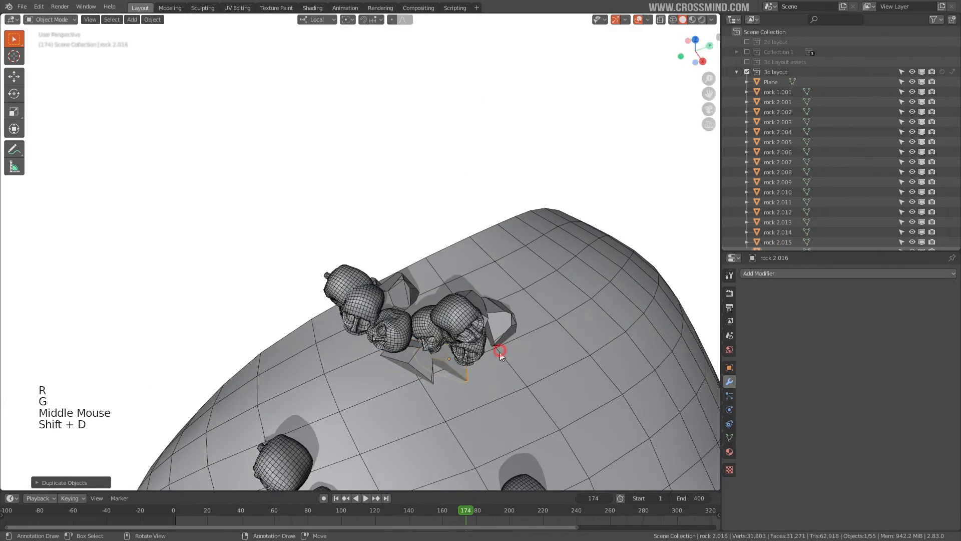
Enter edit mode on the mound plane and select the entire open edge loop at its back
{"action": "left_click", "coordinate": [386, 251]}
{"action": "scroll", "coordinate": [386, 251], "scroll_direction": "up", "scroll_amount": 3}
{"action": "middle_click_drag", "start_coordinate": [371, 270], "coordinate": [378, 266]}
{"action": "scroll", "coordinate": [378, 265], "scroll_direction": "up", "scroll_amount": 1}
{"action": "key", "text": "Tab"}
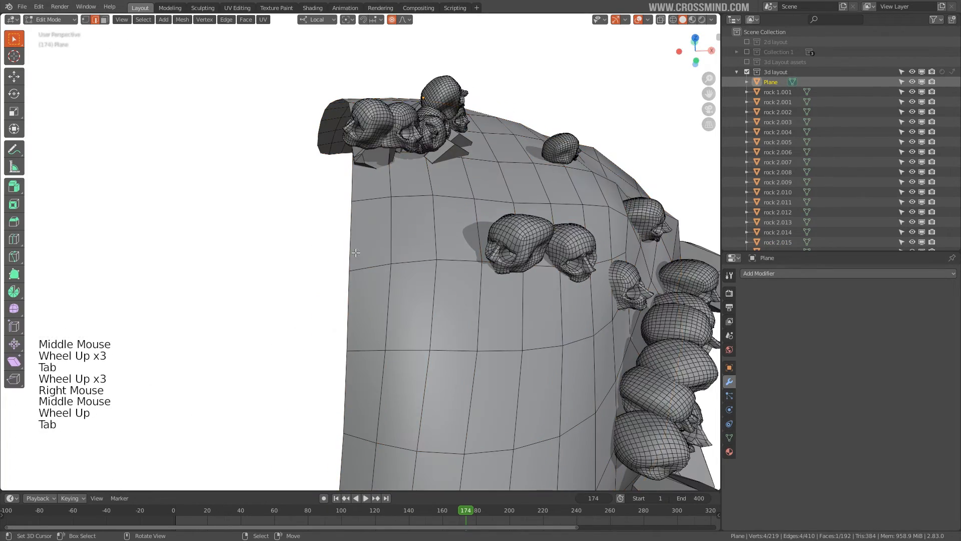
{"action": "right_click", "coordinate": [349, 249]}
{"action": "scroll", "coordinate": [353, 255], "scroll_direction": "down", "scroll_amount": 2}
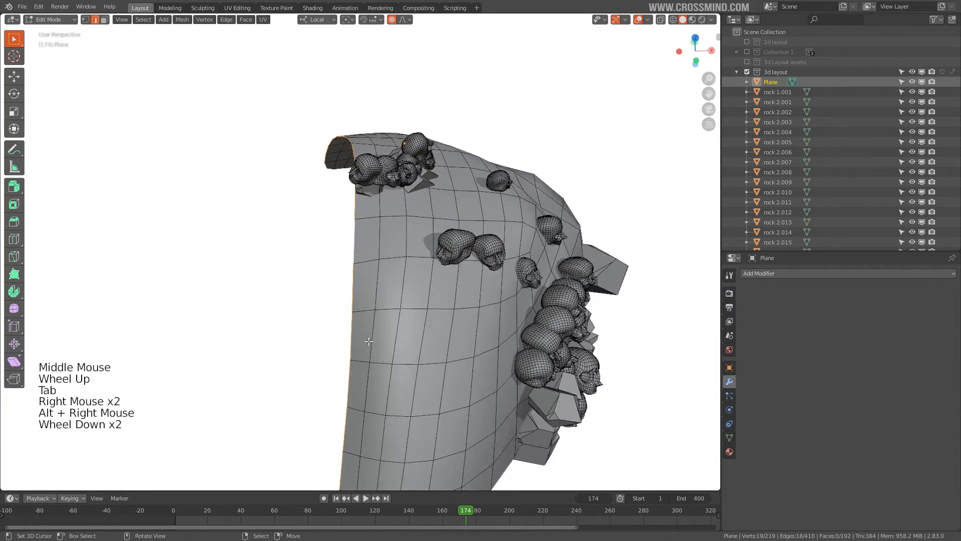
{"action": "middle_click_drag", "start_coordinate": [353, 254], "coordinate": [317, 303]}
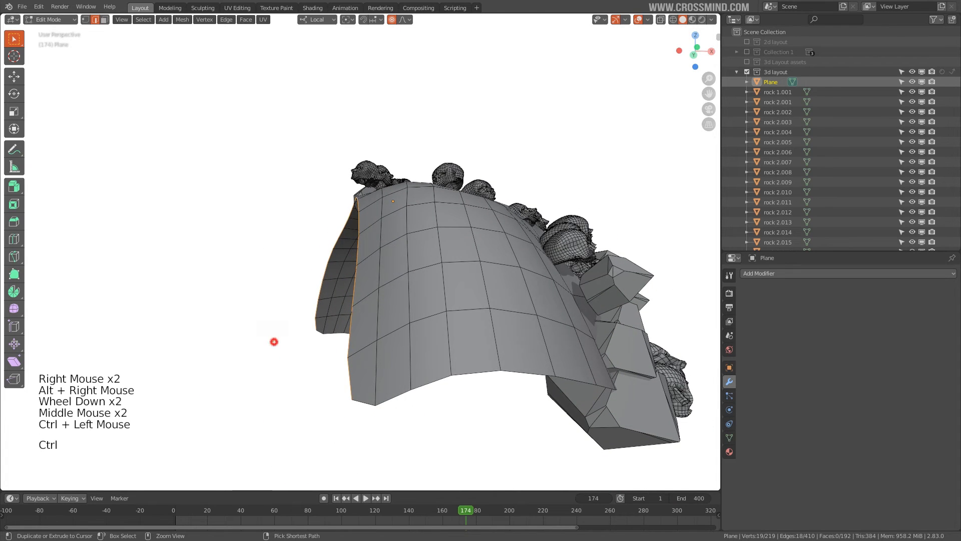
Try to extrude the mound's back edge loop to a point behind it and rescale the new edge
{"action": "left_click", "coordinate": [274, 342], "text": "ctrl"}
{"action": "key", "text": "s"}
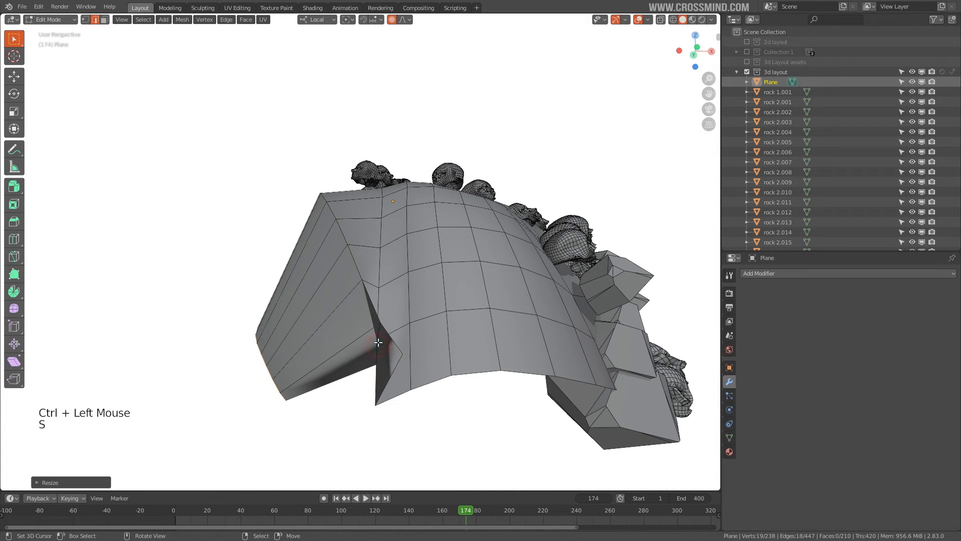
{"action": "key", "text": "ctrl+z"}
{"action": "key", "text": "ctrl+z"}
{"action": "key", "text": "ctrl+z"}
Extrude the mound's back edge loop outward and move the loop before it to smooth the surface
{"action": "key", "text": "e"}
{"action": "key", "text": "g"}
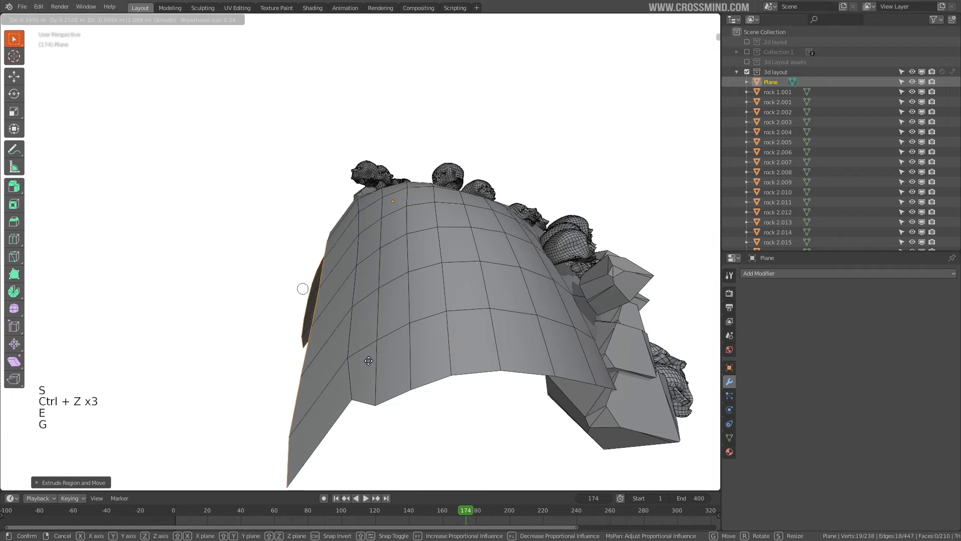
{"action": "left_click", "coordinate": [334, 344]}
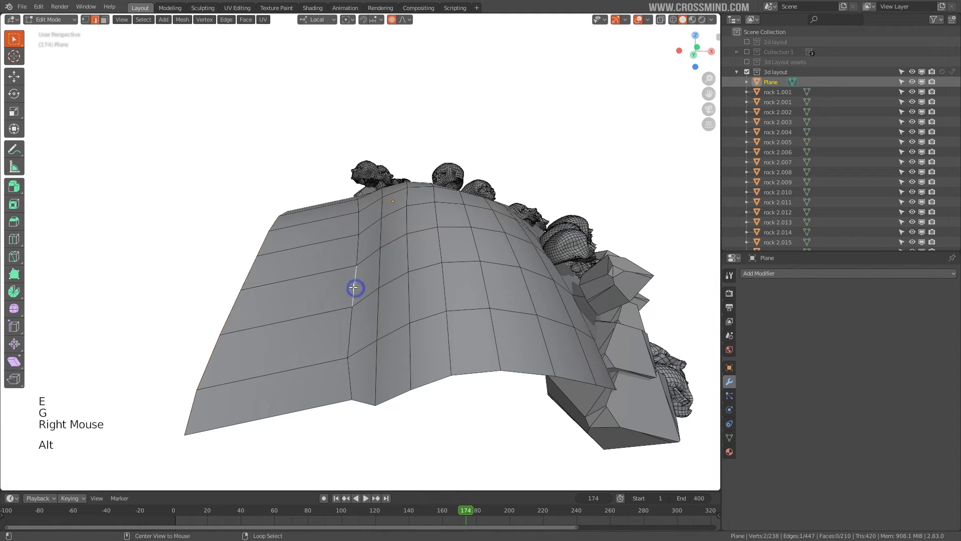
{"action": "key", "text": "g"}
{"action": "left_click", "coordinate": [348, 303]}
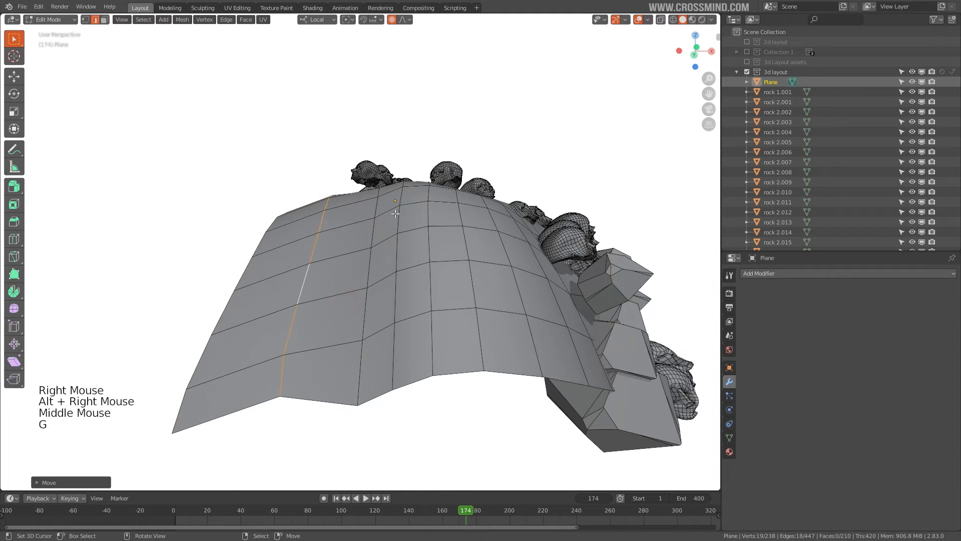
Add a loop cut in the stretched faces near the mound's back and move it to follow the curve
{"action": "left_click", "coordinate": [345, 234]}
{"action": "right_click", "coordinate": [346, 238]}
{"action": "key", "text": "g"}
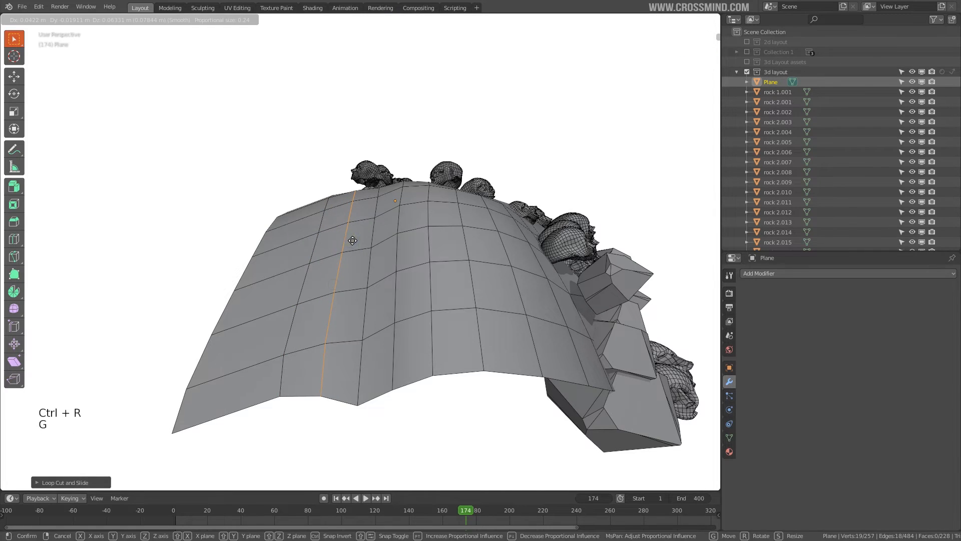
{"action": "left_click", "coordinate": [352, 239]}
Select the edge loop between the new cut and the back edge and move it to even out the slope
{"action": "right_click", "coordinate": [316, 249]}
{"action": "key", "text": "g"}
{"action": "right_click", "coordinate": [312, 250]}
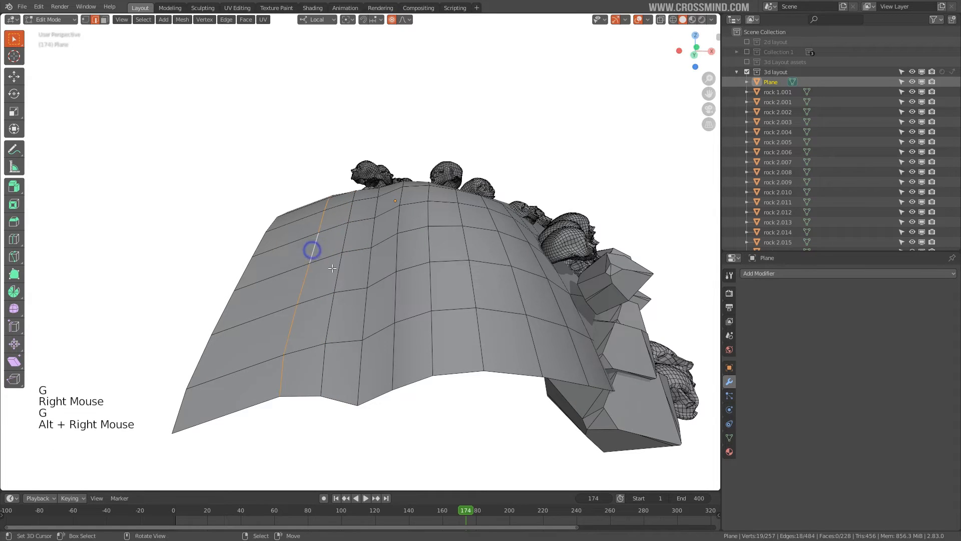
{"action": "key", "text": "g"}
{"action": "left_click", "coordinate": [325, 267]}
Select the mound's outermost back edge loop and move it to refine the rear profile
{"action": "middle_click_drag", "start_coordinate": [325, 268], "coordinate": [295, 271]}
{"action": "right_click", "coordinate": [287, 260]}
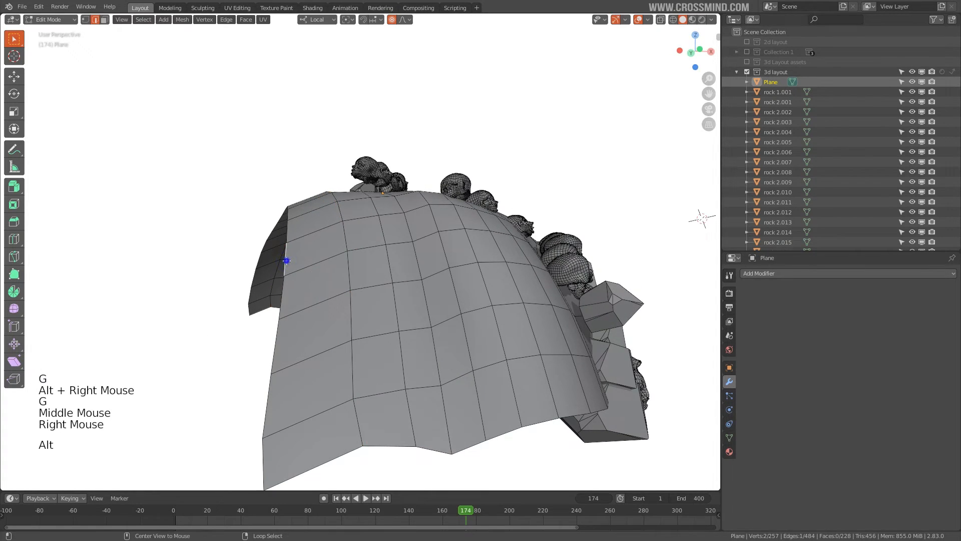
{"action": "key", "text": "g"}
{"action": "middle_click_drag", "start_coordinate": [350, 282], "coordinate": [325, 325]}
{"action": "left_click", "coordinate": [340, 273]}
Extrude the mound's back edge loop once more to lengthen the surface, and scale the new edge
{"action": "scroll", "coordinate": [320, 311], "scroll_direction": "down", "scroll_amount": 2}
{"action": "middle_click_drag", "start_coordinate": [311, 296], "coordinate": [290, 305]}
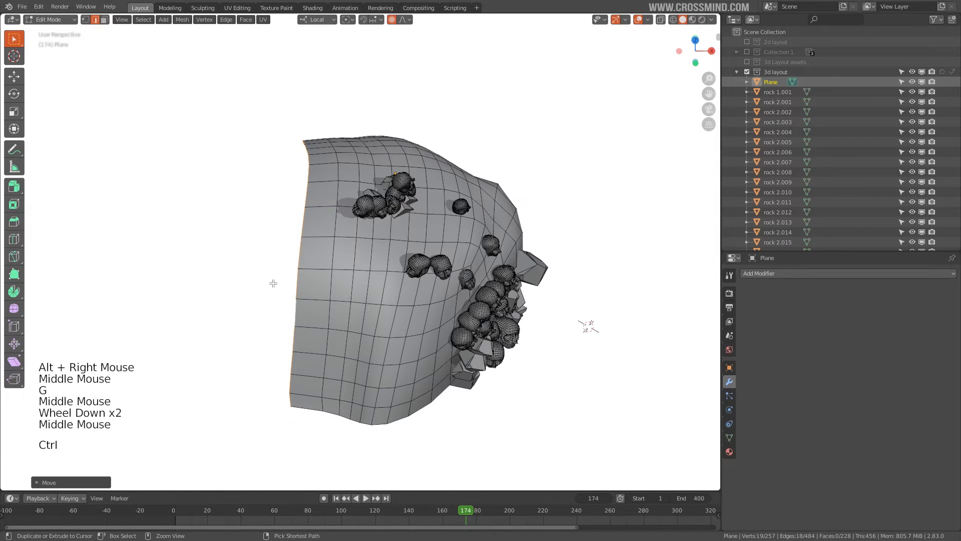
{"action": "left_click", "coordinate": [258, 282], "text": "ctrl"}
{"action": "key", "text": "ctrl+z"}
{"action": "key", "text": "e"}
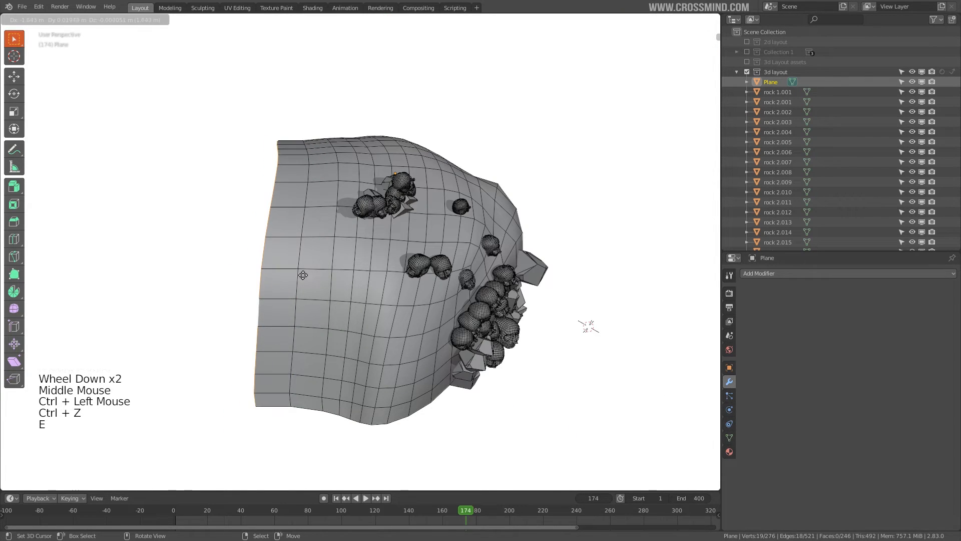
{"action": "key", "text": "s"}
{"action": "left_click", "coordinate": [356, 298]}
Return the mound to object mode and save the file
{"action": "middle_click_drag", "start_coordinate": [357, 297], "coordinate": [351, 255]}
{"action": "key", "text": "Tab"}
{"action": "key", "text": "ctrl+s"}
{"action": "middle_click_drag", "start_coordinate": [395, 271], "coordinate": [390, 291]}
{"action": "scroll", "coordinate": [467, 272], "scroll_direction": "up", "scroll_amount": 1}
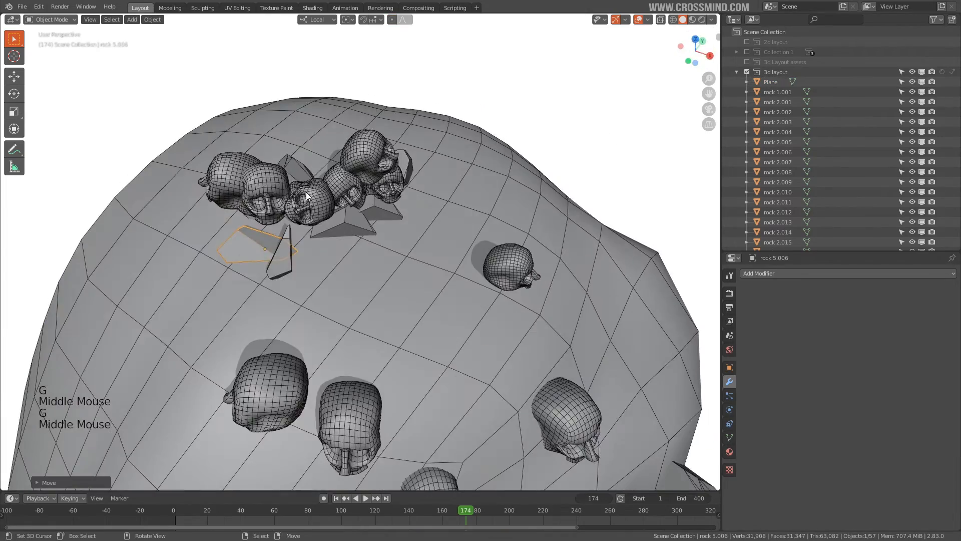
Using the camera view, reposition rock 5.006 behind the skull at the mound's left crest
{"action": "key", "text": "KP_0"}
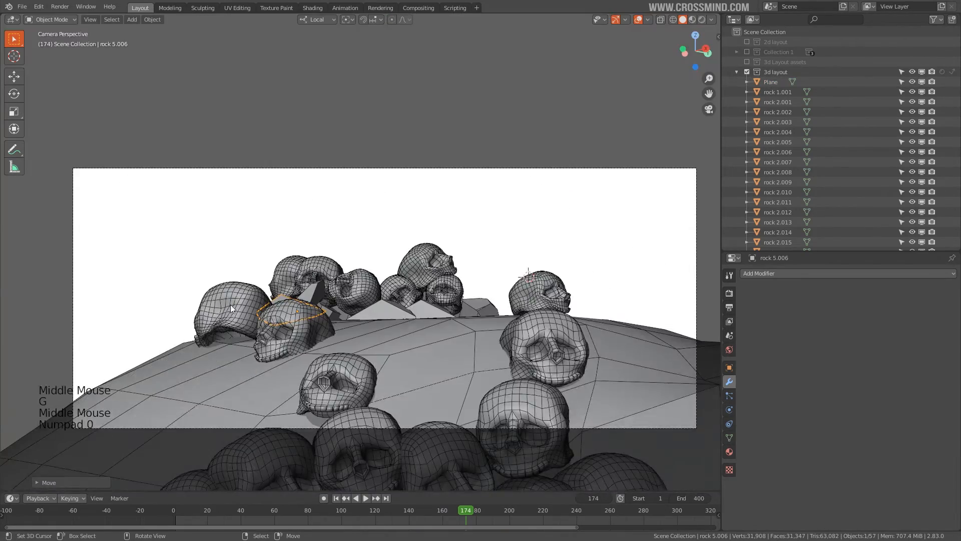
{"action": "scroll", "coordinate": [230, 304], "scroll_direction": "up", "scroll_amount": 3}
{"action": "middle_click_drag", "start_coordinate": [370, 281], "coordinate": [351, 285], "text": "shift"}
{"action": "key", "text": "g"}
{"action": "left_click", "coordinate": [347, 291]}
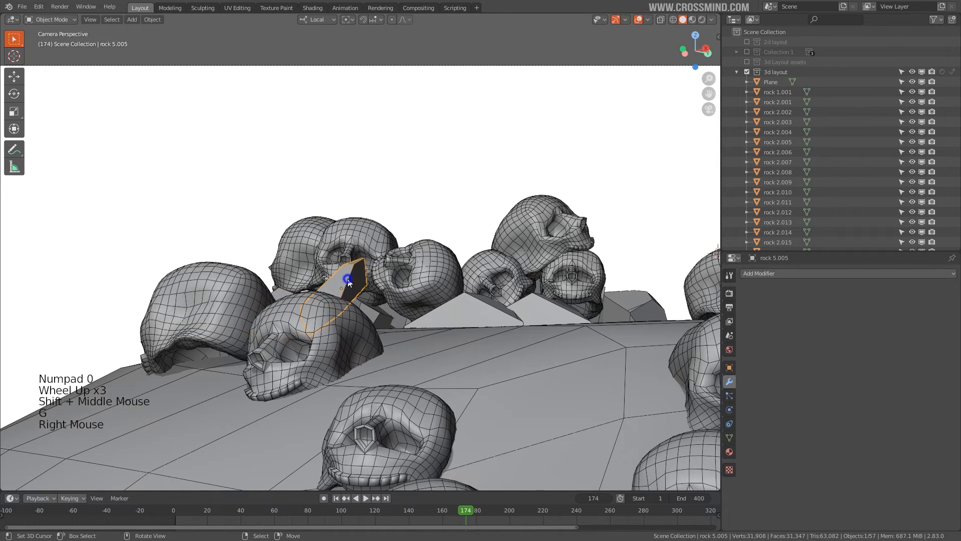
Move and rotate rock 5.005 so it lies low on the mound between the left skull and the rear rocks
{"action": "key", "text": "g"}
{"action": "key", "text": "r"}
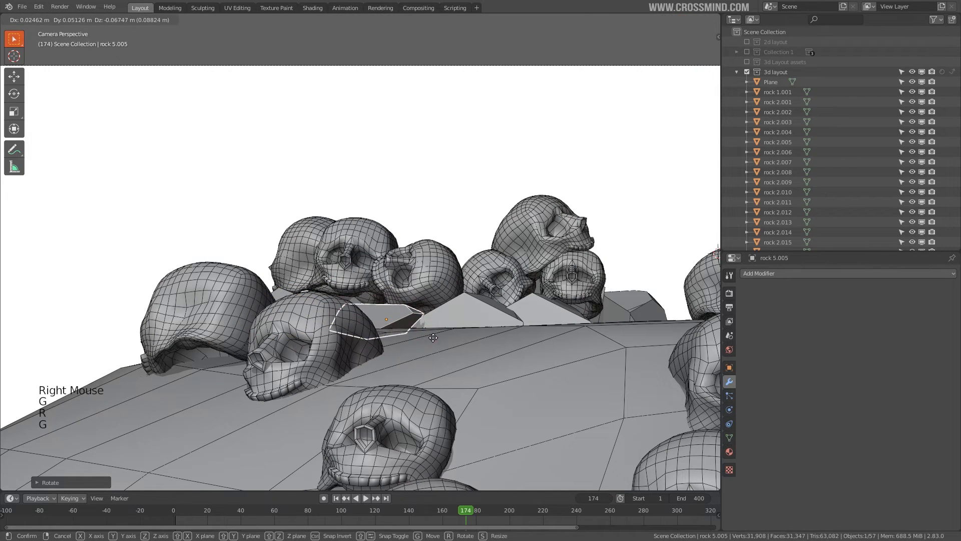
{"action": "left_click", "coordinate": [433, 338]}
{"action": "key", "text": "r"}
{"action": "left_click", "coordinate": [437, 316]}
{"action": "middle_click_drag", "start_coordinate": [453, 293], "coordinate": [482, 244], "text": "shift"}
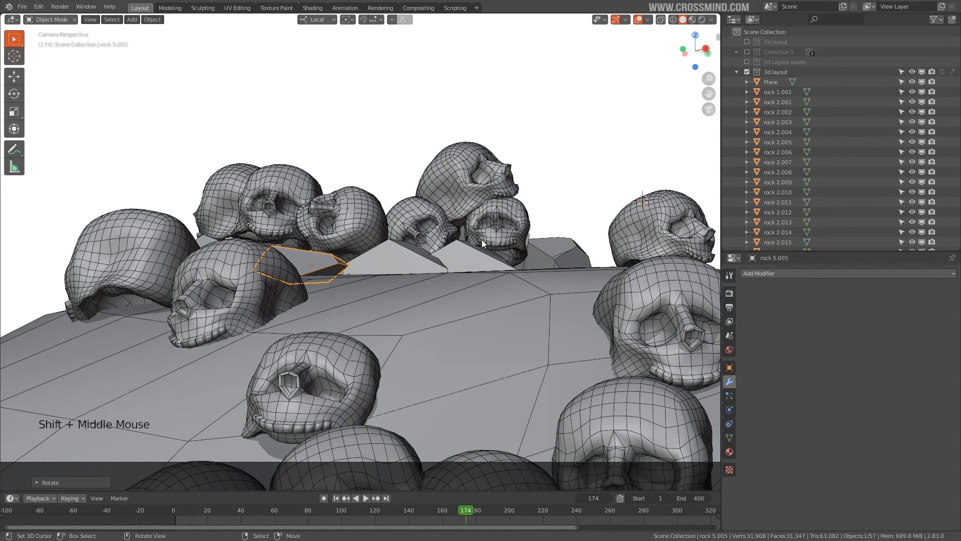
Rotate rock 5.005 between the left skull and the rear rocks and scale it up slightly
{"action": "middle_click_drag", "start_coordinate": [418, 258], "coordinate": [390, 235], "text": "shift"}
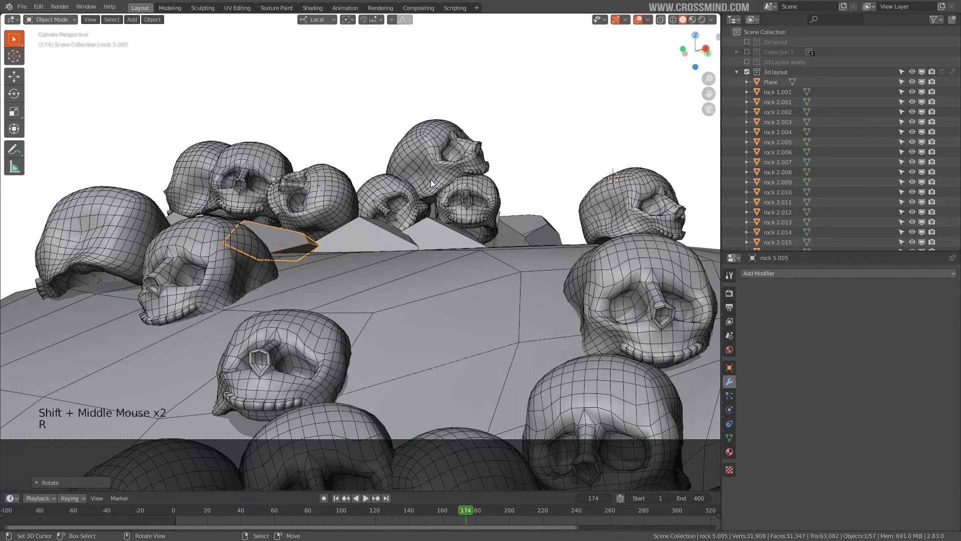
{"action": "scroll", "coordinate": [357, 250], "scroll_direction": "up", "scroll_amount": 1}
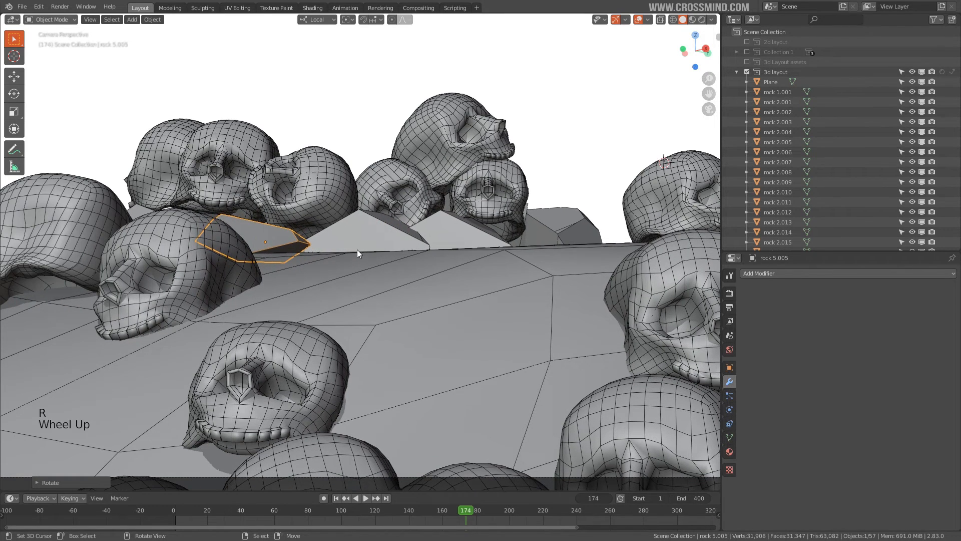
{"action": "key", "text": "r"}
{"action": "key", "text": "s"}
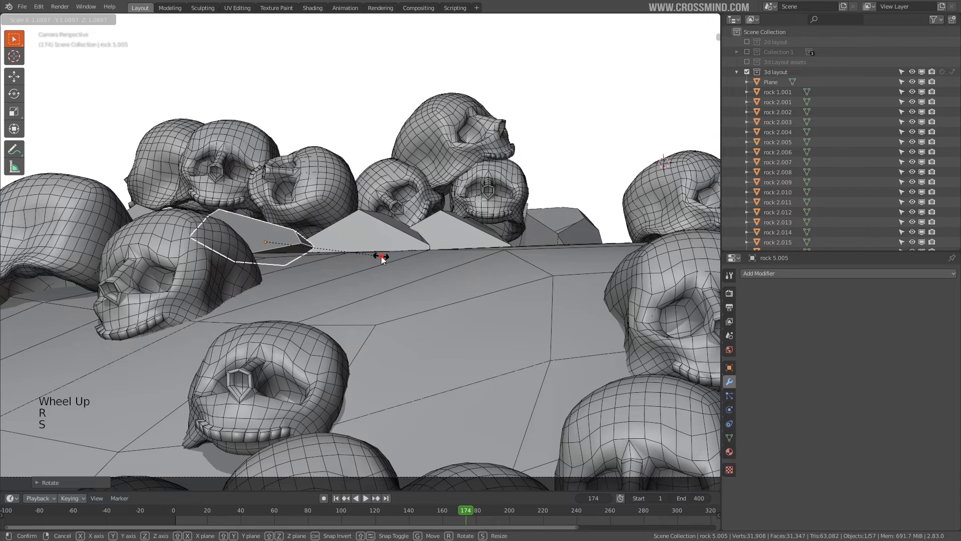
{"action": "left_click", "coordinate": [381, 258]}
{"action": "scroll", "coordinate": [385, 242], "scroll_direction": "down", "scroll_amount": 2}
{"action": "middle_click_drag", "start_coordinate": [360, 250], "coordinate": [370, 254], "text": "shift"}
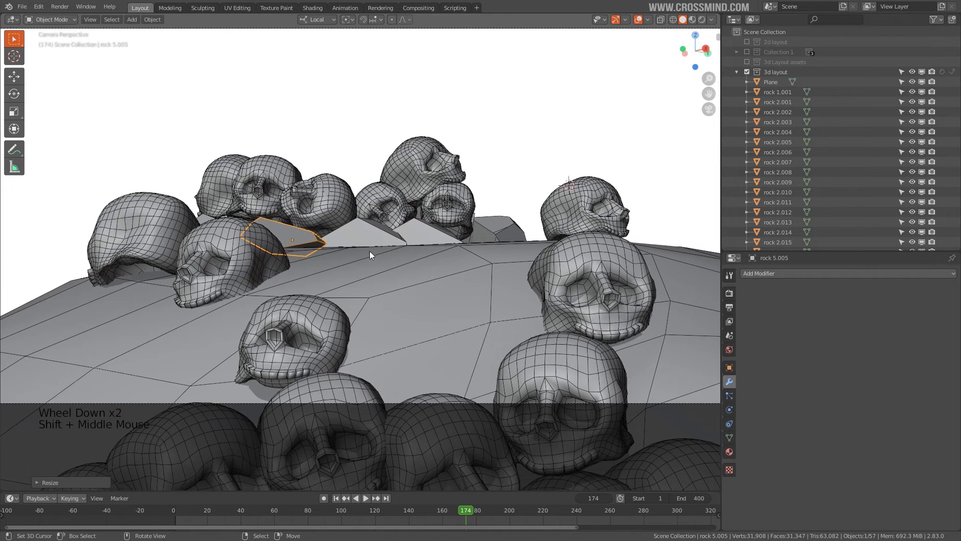
Rotate rock 2.015 about its local Z axis and shift it along the crest toward rock 5.005
{"action": "scroll", "coordinate": [365, 229], "scroll_direction": "up", "scroll_amount": 1}
{"action": "right_click", "coordinate": [365, 230]}
{"action": "key", "text": "r"}
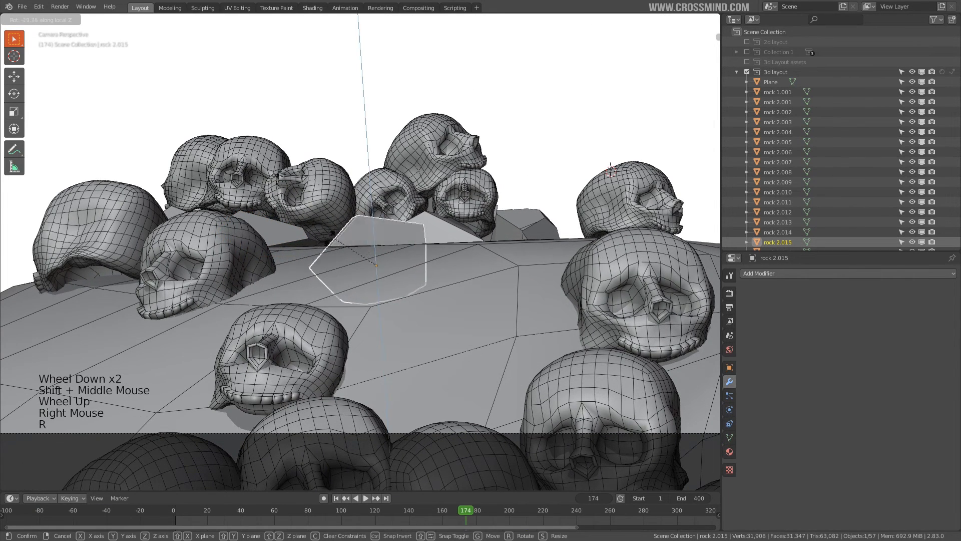
{"action": "left_click", "coordinate": [448, 241]}
{"action": "key", "text": "g"}
{"action": "key", "text": "r"}
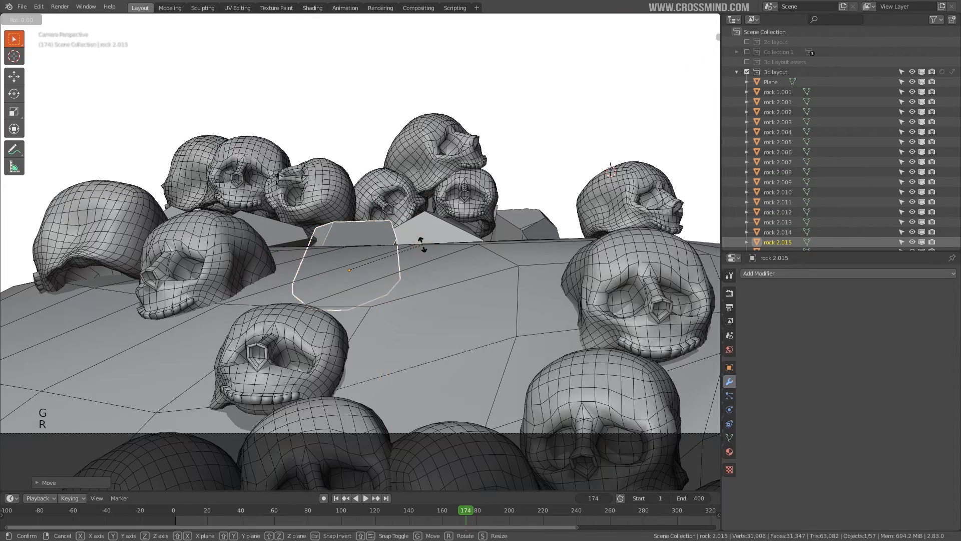
{"action": "left_click", "coordinate": [422, 250]}
Refine the rotation and position of rock 2.015 from a closer free view behind the camera skulls
{"action": "mouse_move", "coordinate": [422, 250]}
{"action": "middle_mouse_down"}
{"action": "mouse_move", "coordinate": [416, 283]}
{"action": "mouse_move", "coordinate": [412, 265]}
{"action": "middle_mouse_up"}
{"action": "scroll", "coordinate": [421, 274], "scroll_direction": "up", "scroll_amount": 3}
{"action": "key", "text": "KP_Decimal"}
{"action": "scroll", "coordinate": [456, 282], "scroll_direction": "down", "scroll_amount": 4}
{"action": "key", "text": "r"}
{"action": "left_click", "coordinate": [414, 280]}
{"action": "key", "text": "g"}
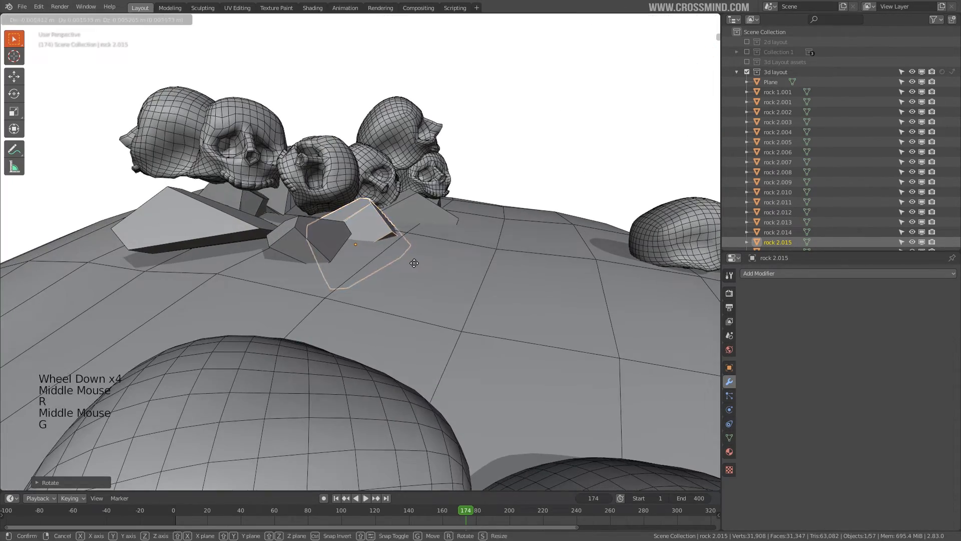
Scale rock 2.016 and move it into place beside rock 2.015 on the crest
{"action": "right_click", "coordinate": [468, 220]}
{"action": "key", "text": "s"}
{"action": "left_click", "coordinate": [525, 254]}
{"action": "key", "text": "g"}
{"action": "middle_click_drag", "start_coordinate": [524, 255], "coordinate": [464, 251]}
{"action": "left_click", "coordinate": [488, 232]}
Using the camera view, rotate rock 2.016, including about Z, and reposition it below the two lower center skulls
{"action": "key", "text": "KP_0"}
{"action": "scroll", "coordinate": [476, 226], "scroll_direction": "up", "scroll_amount": 1}
{"action": "key", "text": "r"}
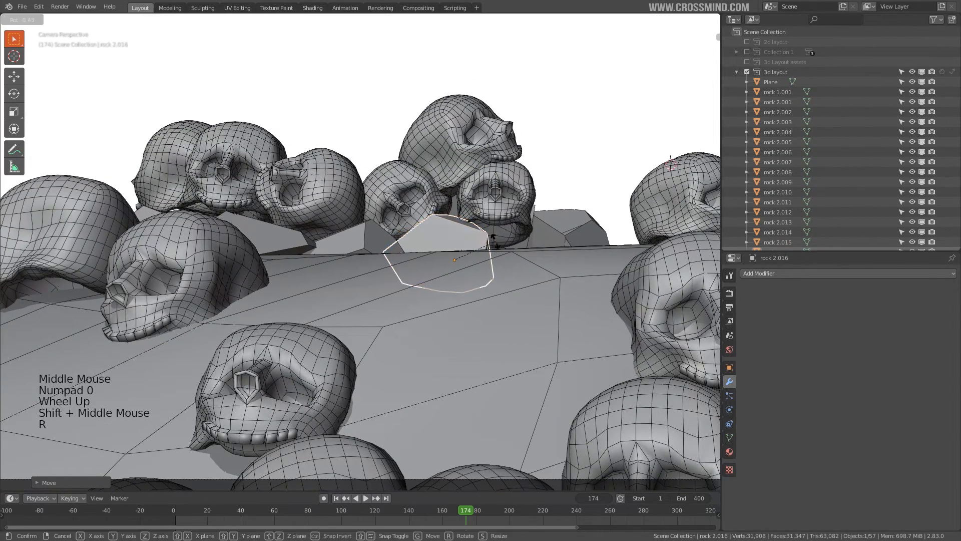
{"action": "key", "text": "g"}
{"action": "left_click", "coordinate": [518, 255]}
{"action": "key", "text": "r"}
{"action": "left_click", "coordinate": [521, 245]}
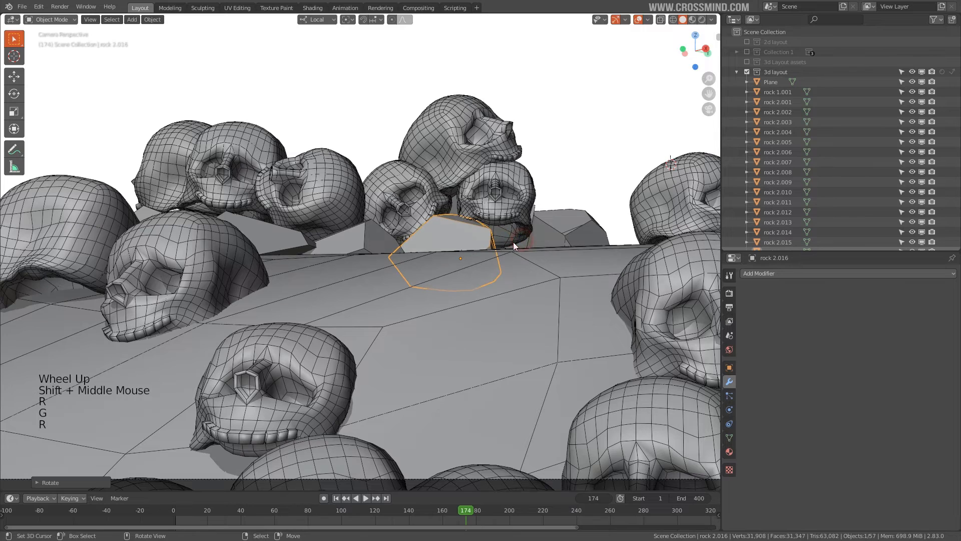
{"action": "key", "text": "r"}
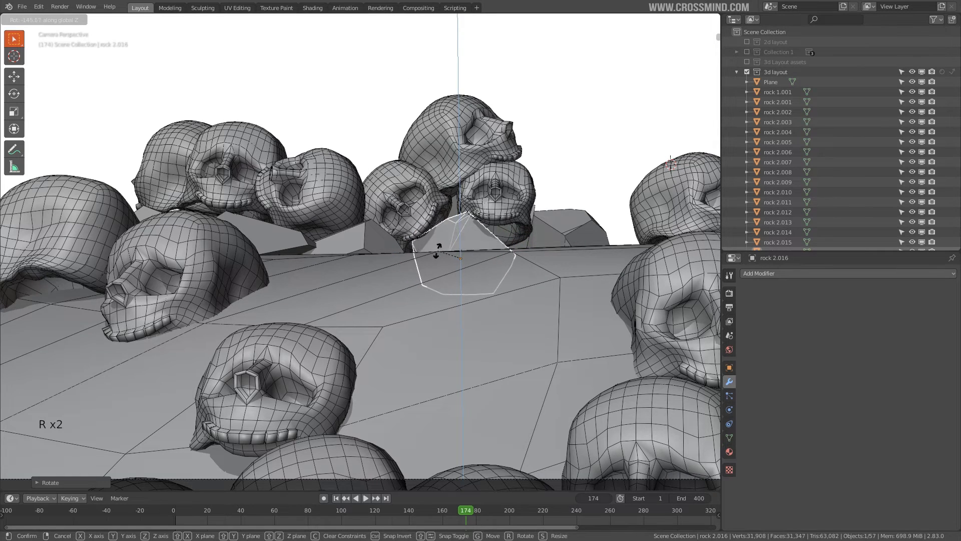
{"action": "key", "text": "g"}
{"action": "left_click", "coordinate": [431, 251]}
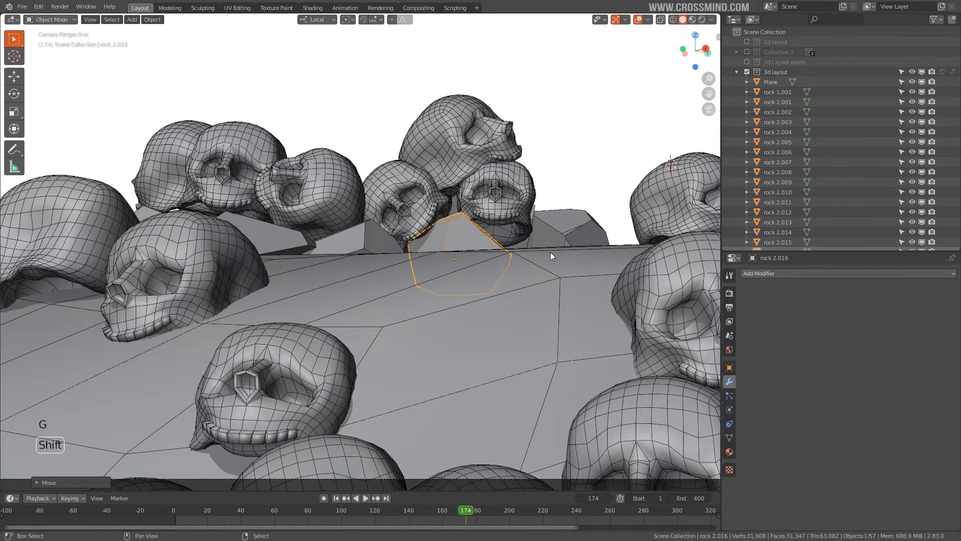
Rotate rock 5.005 about its local Z axis to turn another face toward the camera
{"action": "middle_click_drag", "start_coordinate": [551, 251], "coordinate": [282, 257], "text": "shift"}
{"action": "key", "text": "r"}
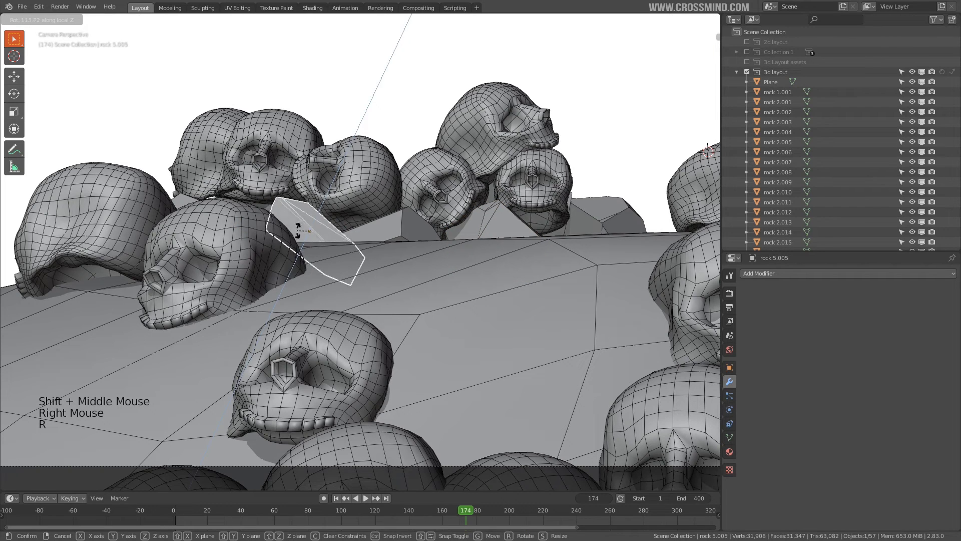
{"action": "key", "text": "r"}
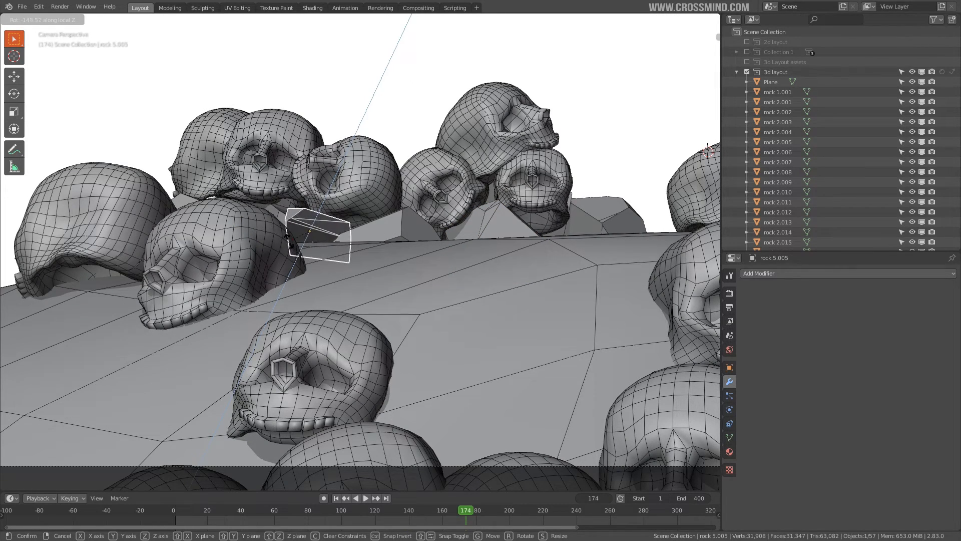
{"action": "left_click", "coordinate": [452, 227]}
Move and scale rock 2.015 so it sits on the crest below the center skulls
{"action": "scroll", "coordinate": [452, 226], "scroll_direction": "down", "scroll_amount": 1}
{"action": "middle_click_drag", "start_coordinate": [485, 238], "coordinate": [461, 244], "text": "shift"}
{"action": "right_click", "coordinate": [371, 233]}
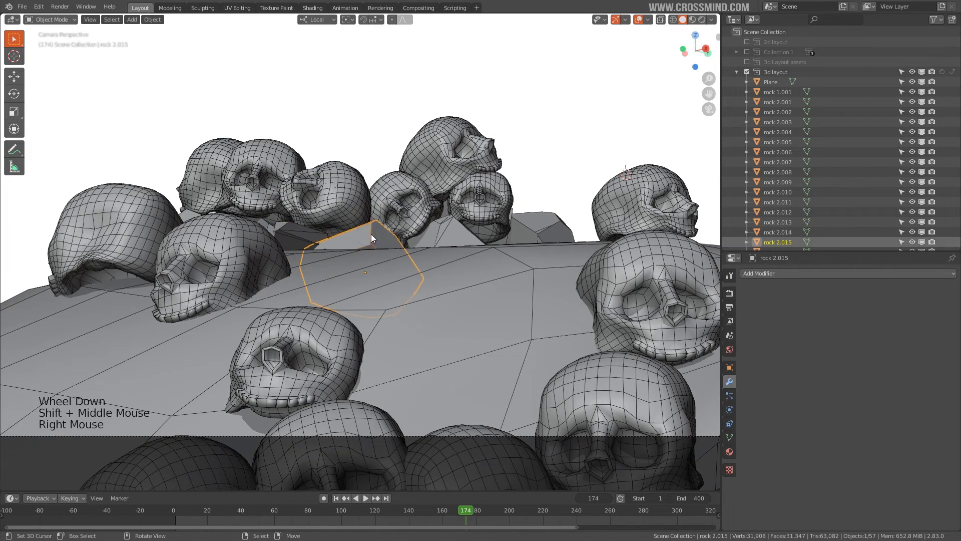
{"action": "key", "text": "g"}
{"action": "left_click", "coordinate": [396, 249]}
{"action": "key", "text": "s"}
{"action": "left_click", "coordinate": [401, 270]}
Adjust the position of rock 2.015 on the mound from a free view, and return to the camera view
{"action": "middle_click_drag", "start_coordinate": [401, 271], "coordinate": [453, 286]}
{"action": "scroll", "coordinate": [397, 268], "scroll_direction": "up", "scroll_amount": 2}
{"action": "key", "text": "KP_Decimal"}
{"action": "scroll", "coordinate": [455, 280], "scroll_direction": "down", "scroll_amount": 2}
{"action": "key", "text": "g"}
{"action": "key", "text": "KP_0"}
Place two duplicates of rock 2.015, one on the mound's far left slope and one on its right slope
{"action": "scroll", "coordinate": [453, 287], "scroll_direction": "down", "scroll_amount": 4}
{"action": "middle_click_drag", "start_coordinate": [453, 286], "coordinate": [502, 244], "text": "shift"}
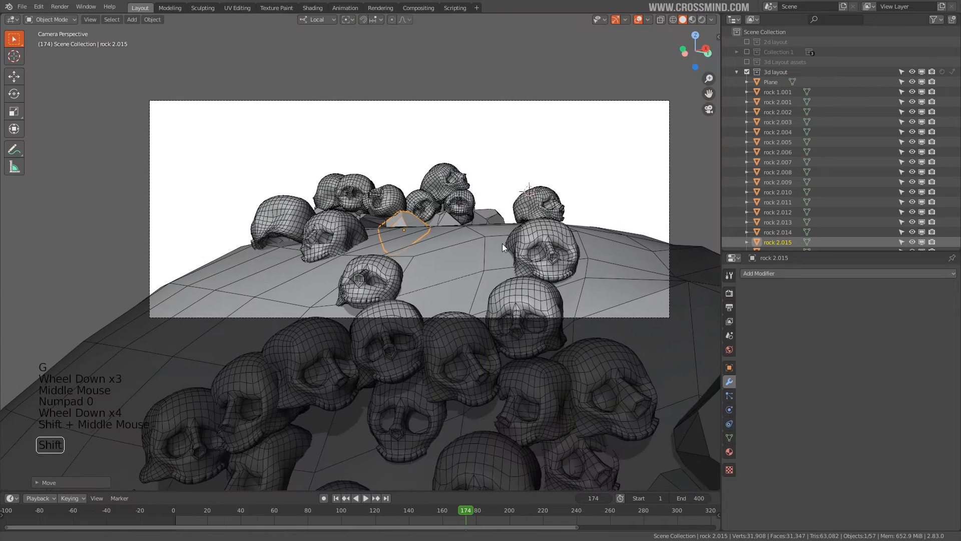
{"action": "key", "text": "shift+d"}
{"action": "key", "text": "shift+d"}
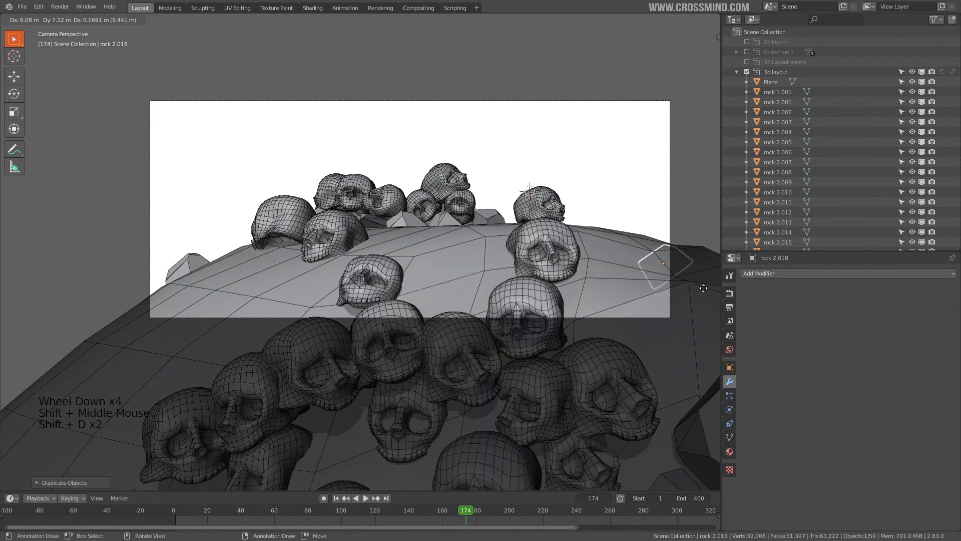
{"action": "left_click", "coordinate": [670, 264]}
Duplicate the rock again, tuck the copy beneath the lone skull at the mound's center left, and scale it
{"action": "key", "text": "shift+d"}
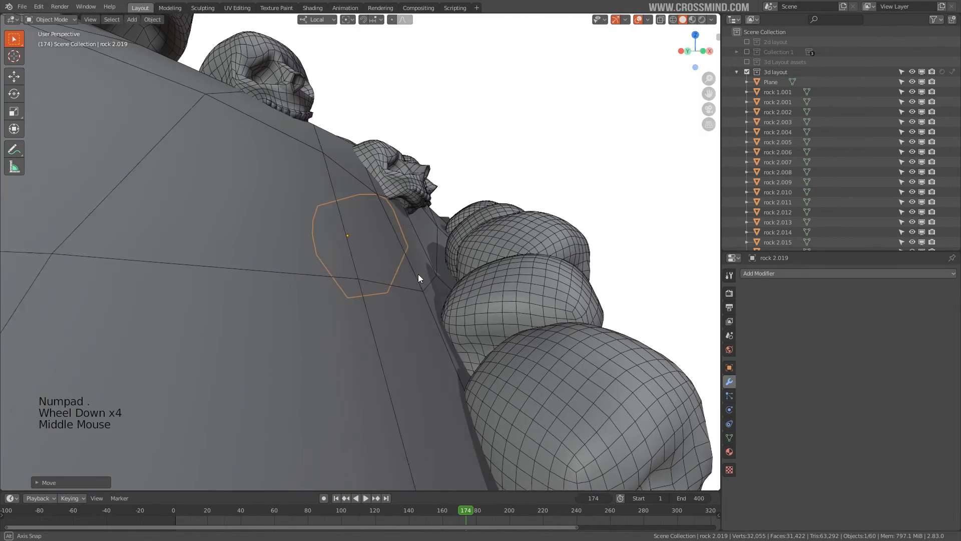
{"action": "middle_click_drag", "start_coordinate": [419, 274], "coordinate": [416, 271]}
{"action": "key", "text": "g"}
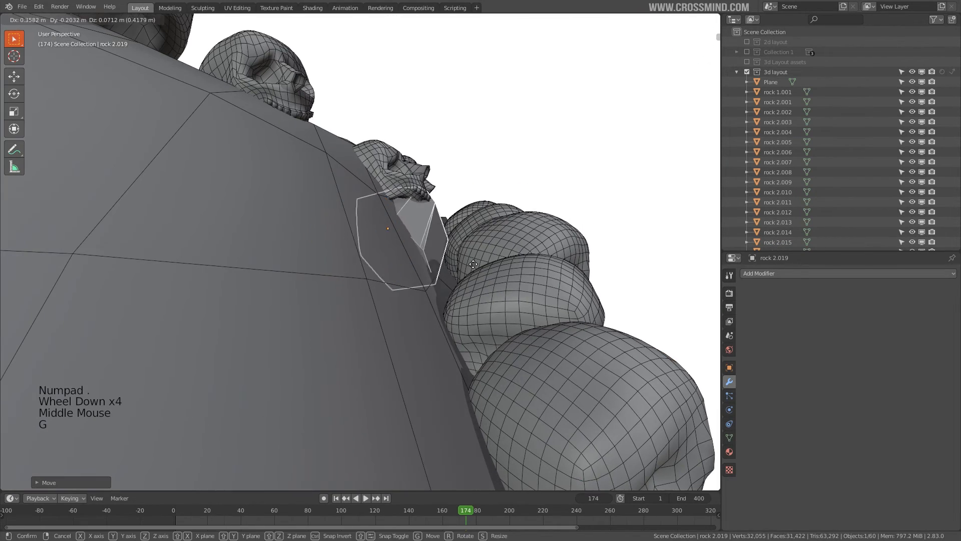
{"action": "left_click", "coordinate": [462, 275]}
{"action": "middle_click_drag", "start_coordinate": [490, 285], "coordinate": [399, 281]}
{"action": "key", "text": "KP_0"}
{"action": "key", "text": "g"}
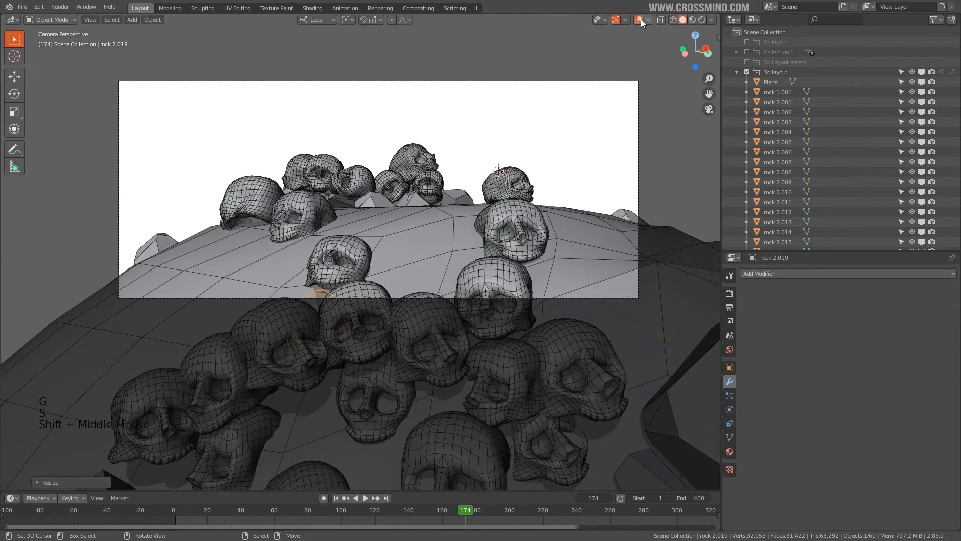
Hide the viewport overlays to check the camera shot, and save the file
{"action": "left_click", "coordinate": [639, 19]}
{"action": "middle_click_drag", "start_coordinate": [491, 236], "coordinate": [494, 237], "text": "shift"}
{"action": "key", "text": "ctrl+s"}
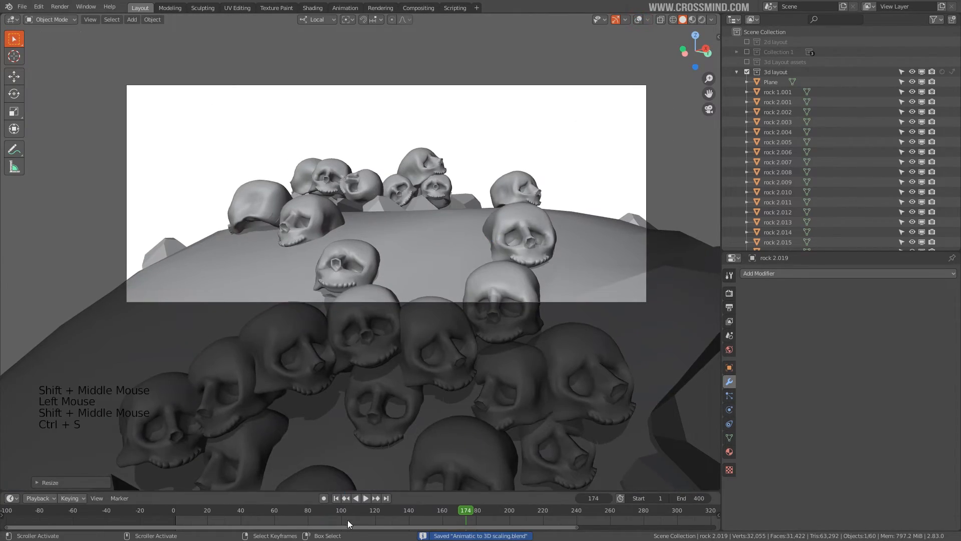
{"action": "left_click_drag", "start_coordinate": [348, 520], "coordinate": [465, 497]}
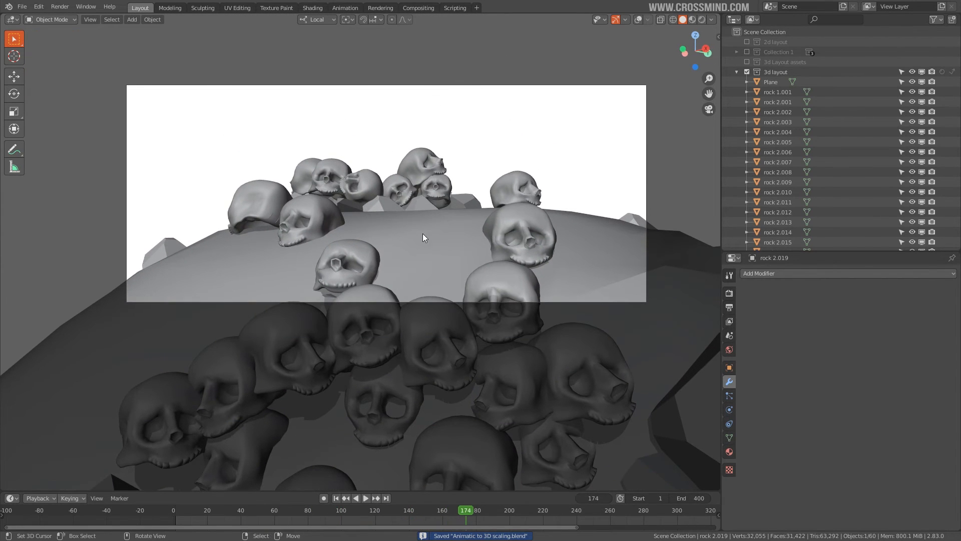
{"action": "key", "text": "ctrl+s"}
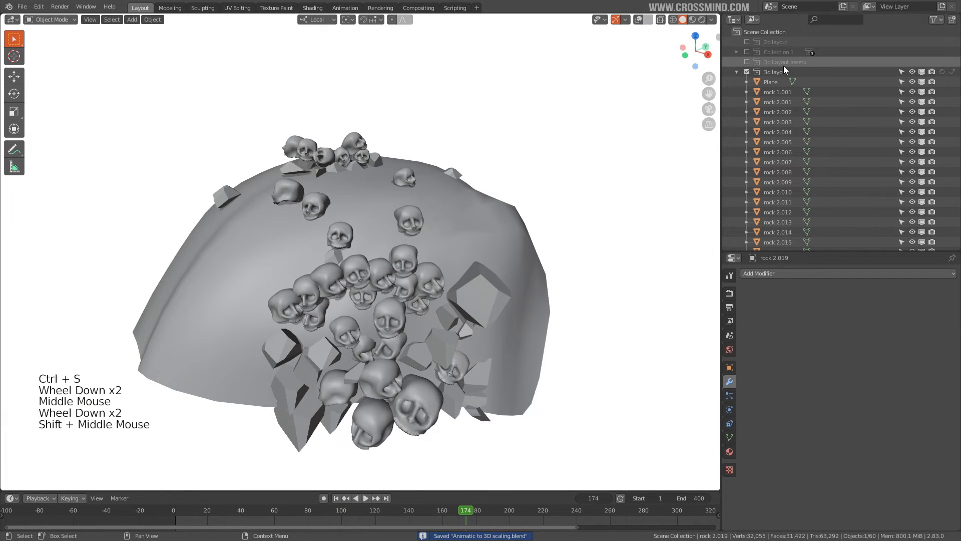
Show the 3d Layout assets collection and select the grass mockup
{"action": "left_click", "coordinate": [781, 63]}
{"action": "left_click", "coordinate": [747, 62]}
{"action": "scroll", "coordinate": [413, 202], "scroll_direction": "down", "scroll_amount": 2}
{"action": "middle_click_drag", "start_coordinate": [413, 203], "coordinate": [404, 186], "text": "shift"}
{"action": "scroll", "coordinate": [444, 225], "scroll_direction": "down", "scroll_amount": 2}
{"action": "right_click", "coordinate": [401, 183]}
{"action": "key", "text": "g"}
{"action": "scroll", "coordinate": [401, 183], "scroll_direction": "up", "scroll_amount": 2}
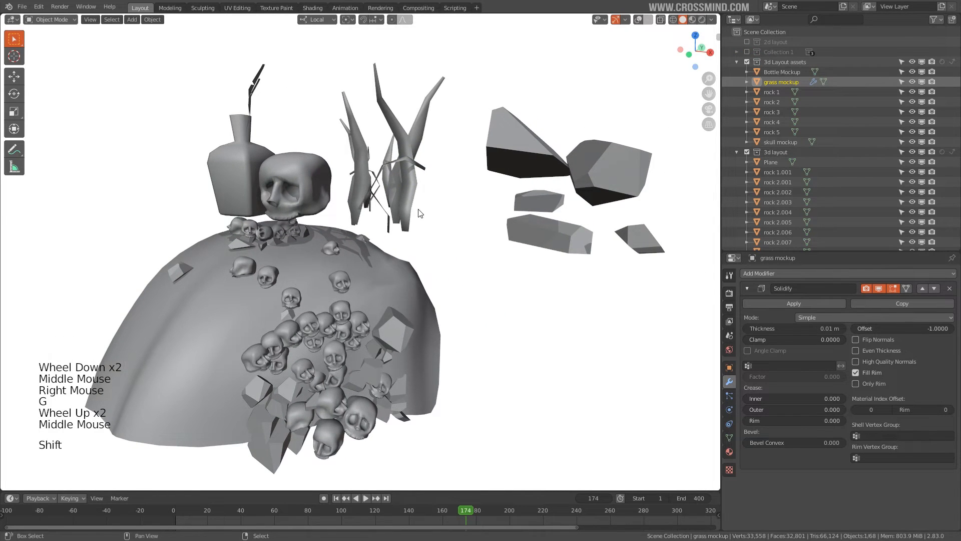
Duplicate the grass mockup, move the copy into the 3d layout collection, and hide the assets collection
{"action": "key", "text": "shift+d"}
{"action": "left_click", "coordinate": [484, 308]}
{"action": "key", "text": "m"}
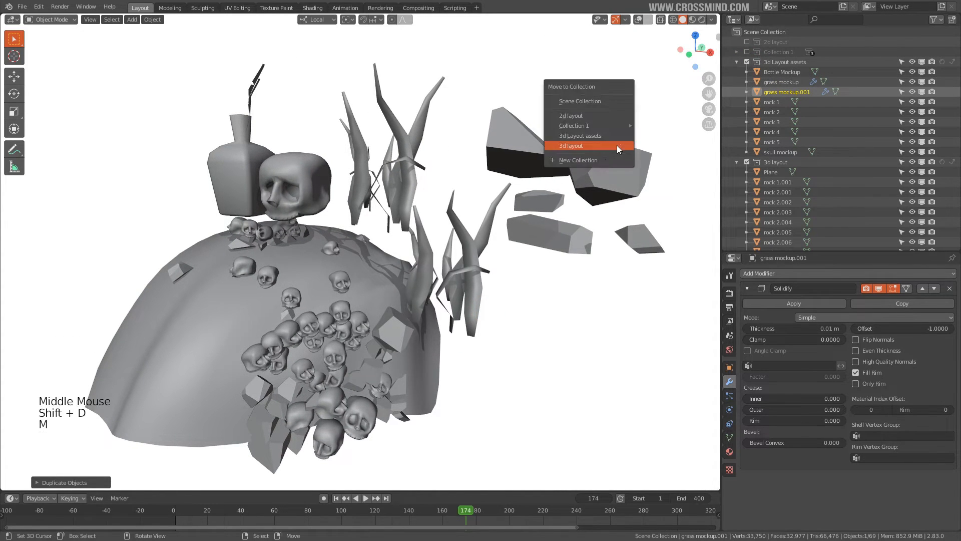
{"action": "left_click", "coordinate": [603, 146]}
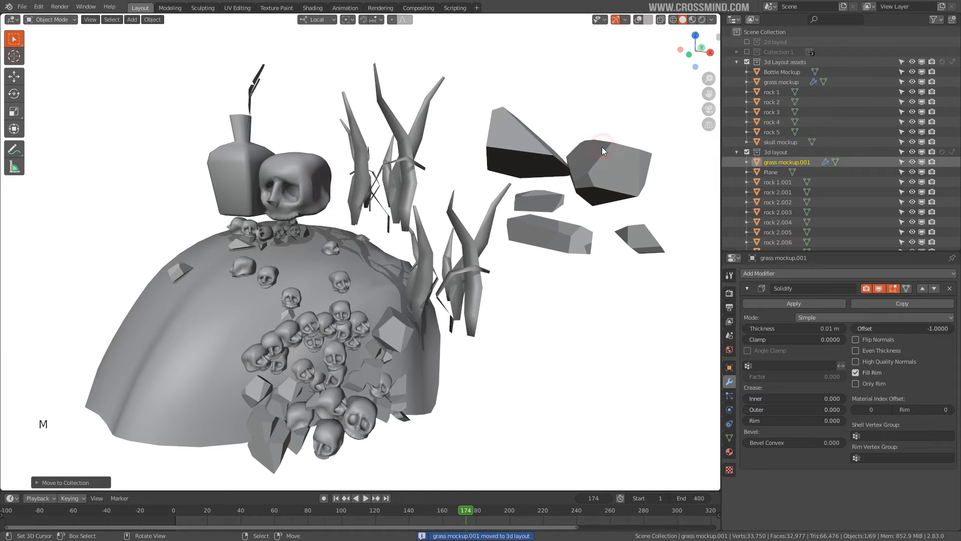
{"action": "left_click", "coordinate": [747, 62]}
Scale the duplicated grass and move it well clear of the mound, and save the file
{"action": "middle_click_drag", "start_coordinate": [521, 276], "coordinate": [525, 227], "text": "shift"}
{"action": "right_click", "coordinate": [490, 215]}
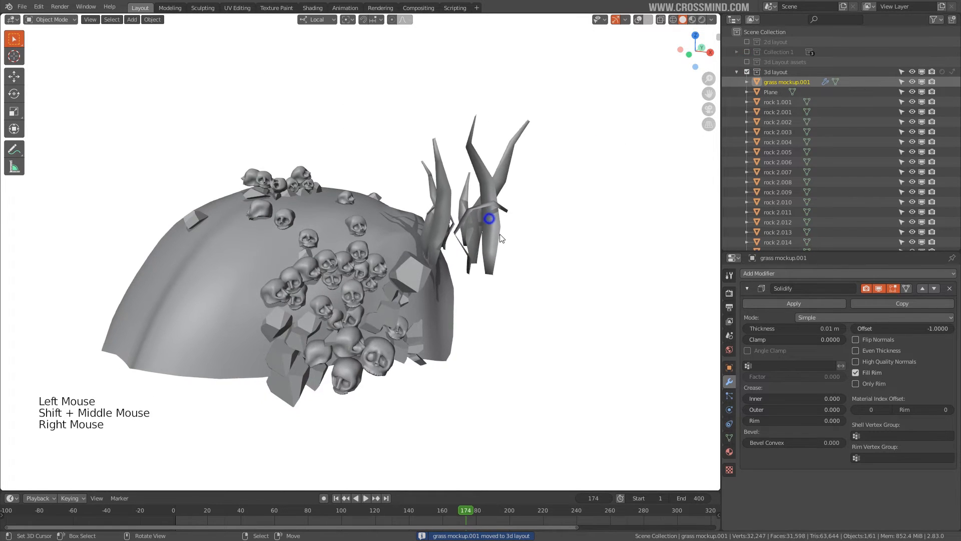
{"action": "key", "text": "s"}
{"action": "key", "text": "g"}
{"action": "left_click", "coordinate": [588, 233]}
{"action": "middle_click_drag", "start_coordinate": [588, 234], "coordinate": [531, 245]}
{"action": "scroll", "coordinate": [539, 253], "scroll_direction": "up", "scroll_amount": 1}
{"action": "middle_click_drag", "start_coordinate": [531, 245], "coordinate": [528, 219]}
{"action": "key", "text": "ctrl+s"}
Select the mound plane, turn the viewport overlays back on, and add a particle system to the plane
{"action": "right_click", "coordinate": [533, 243]}
{"action": "key", "text": "g"}
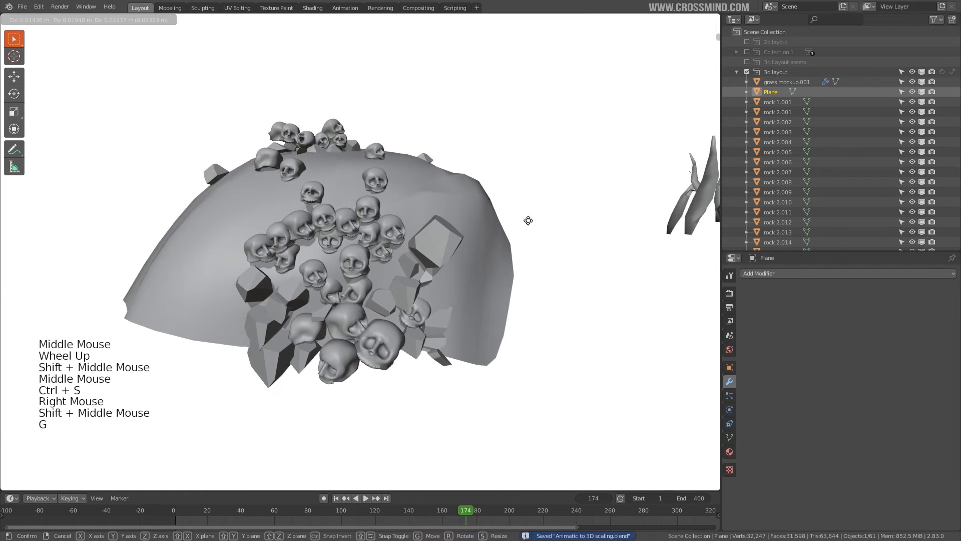
{"action": "left_click", "coordinate": [639, 19]}
{"action": "scroll", "coordinate": [495, 259], "scroll_direction": "up", "scroll_amount": 1}
{"action": "middle_click_drag", "start_coordinate": [479, 246], "coordinate": [506, 253]}
{"action": "left_click", "coordinate": [729, 397]}
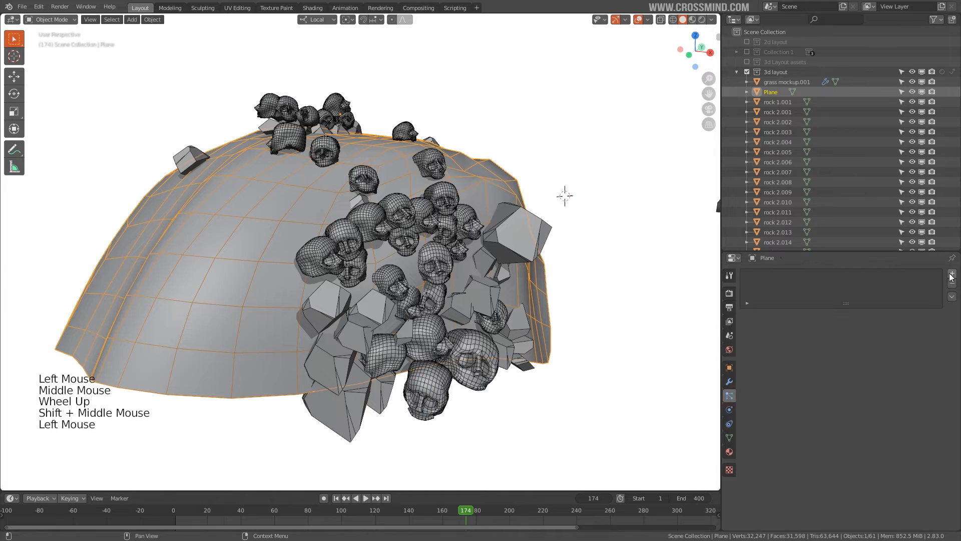
{"action": "left_click", "coordinate": [952, 273]}
{"action": "middle_click_drag", "start_coordinate": [445, 241], "coordinate": [463, 253]}
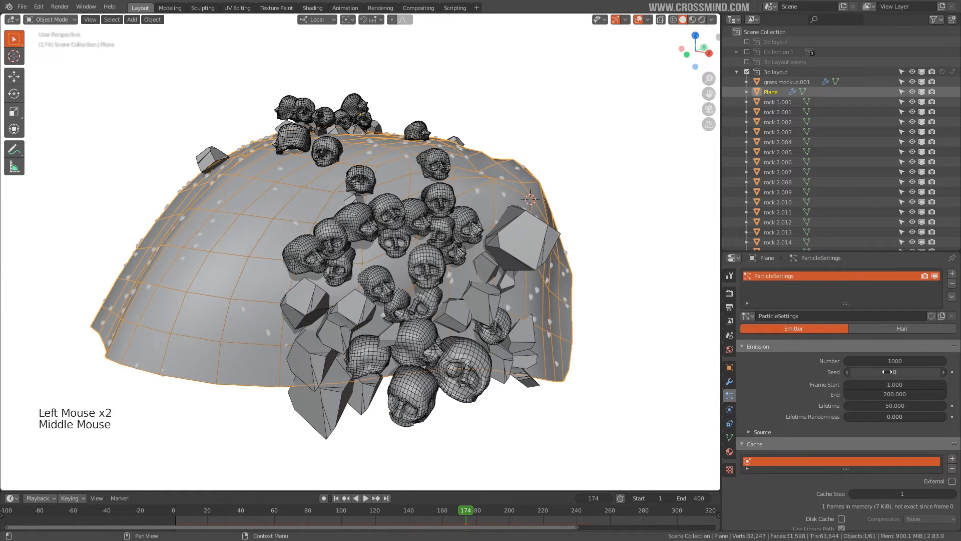
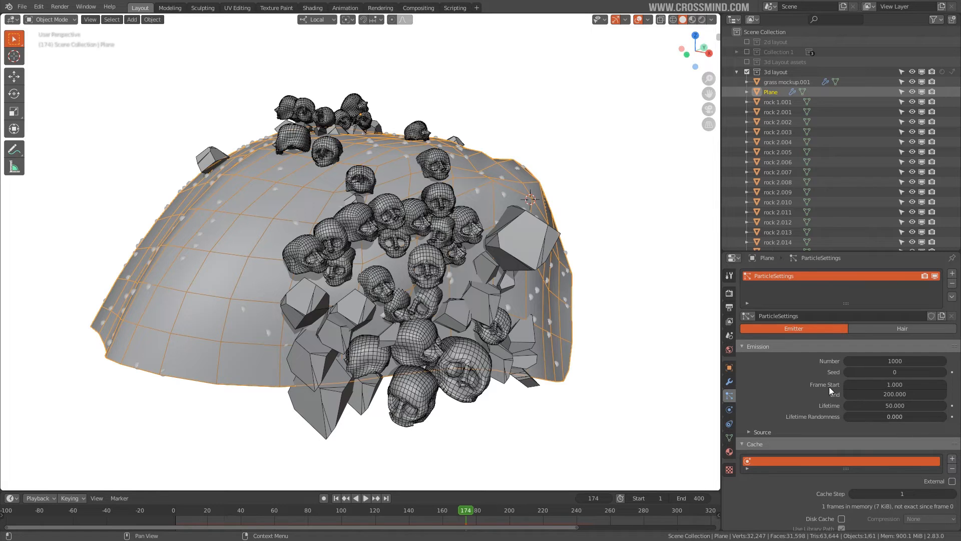
Set the particle emission's end frame to 1
{"action": "left_click", "coordinate": [889, 394]}
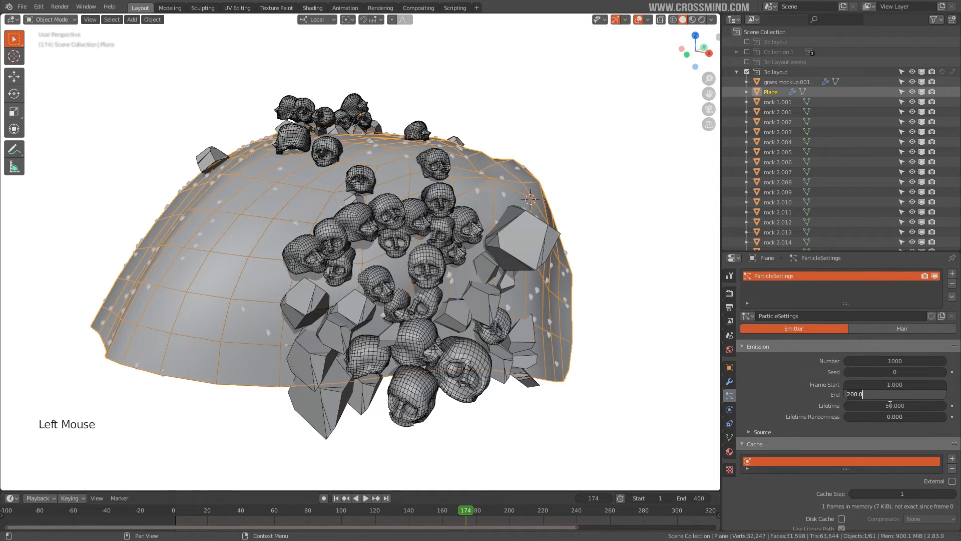
{"action": "type", "text": "1"}
{"action": "key", "text": "Return"}
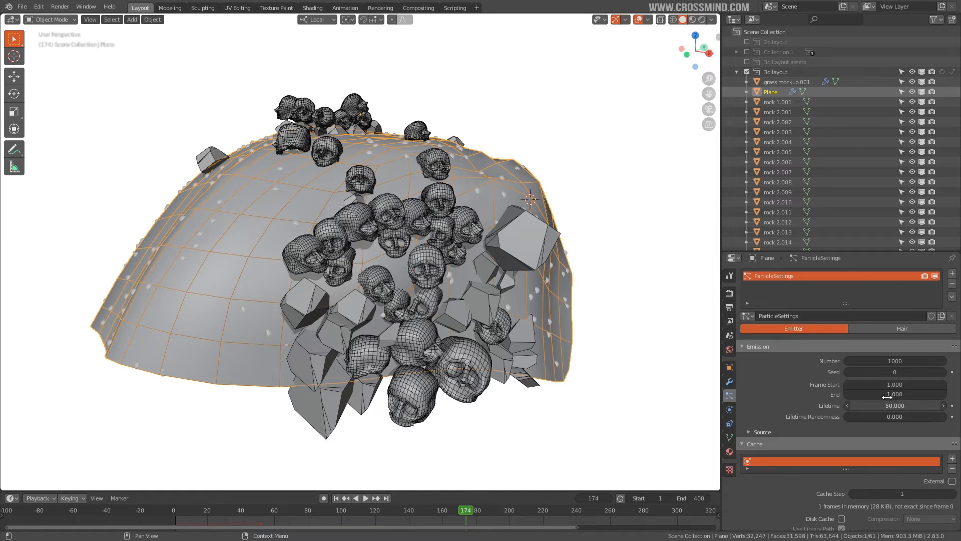
Set the particle lifetime to 500 frames
{"action": "middle_click_drag", "start_coordinate": [266, 243], "coordinate": [194, 283]}
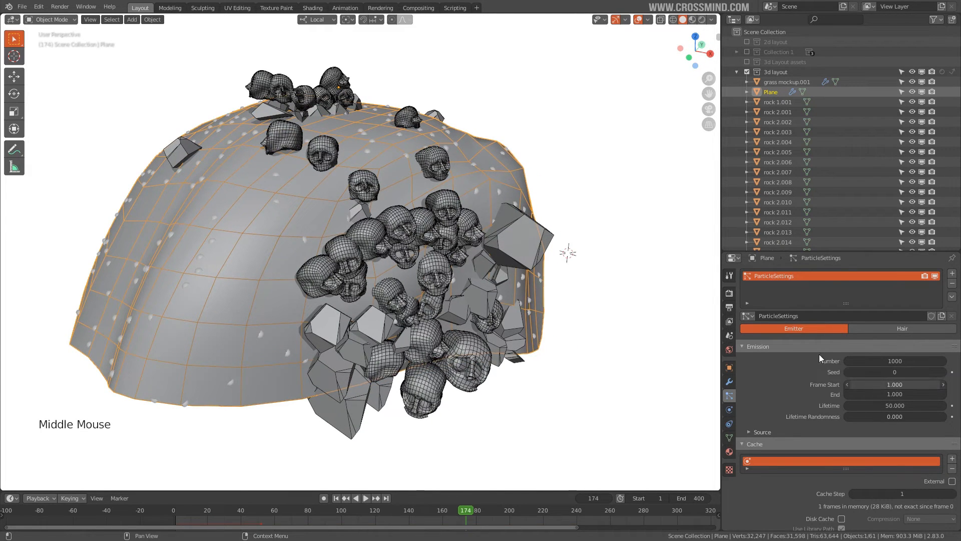
{"action": "middle_click_drag", "start_coordinate": [383, 246], "coordinate": [439, 48]}
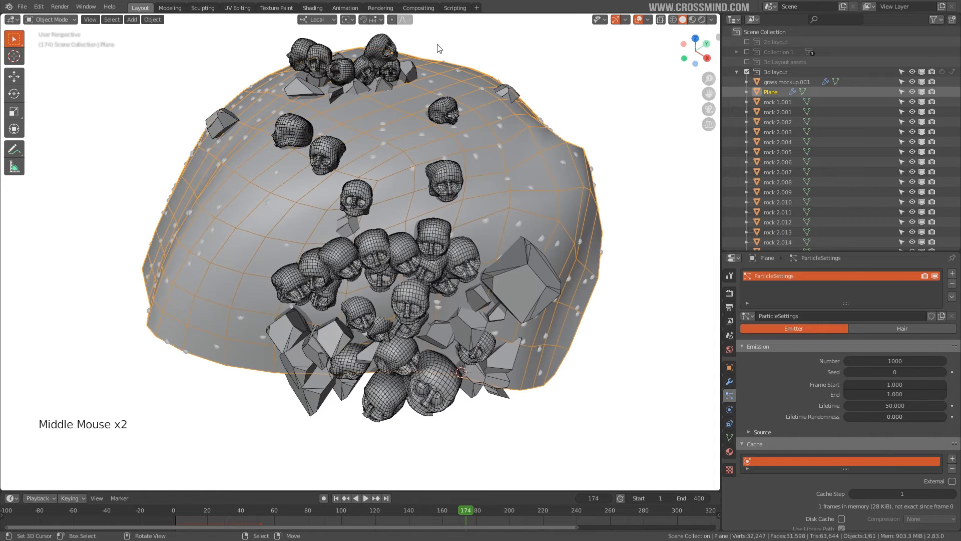
{"action": "left_click", "coordinate": [878, 404]}
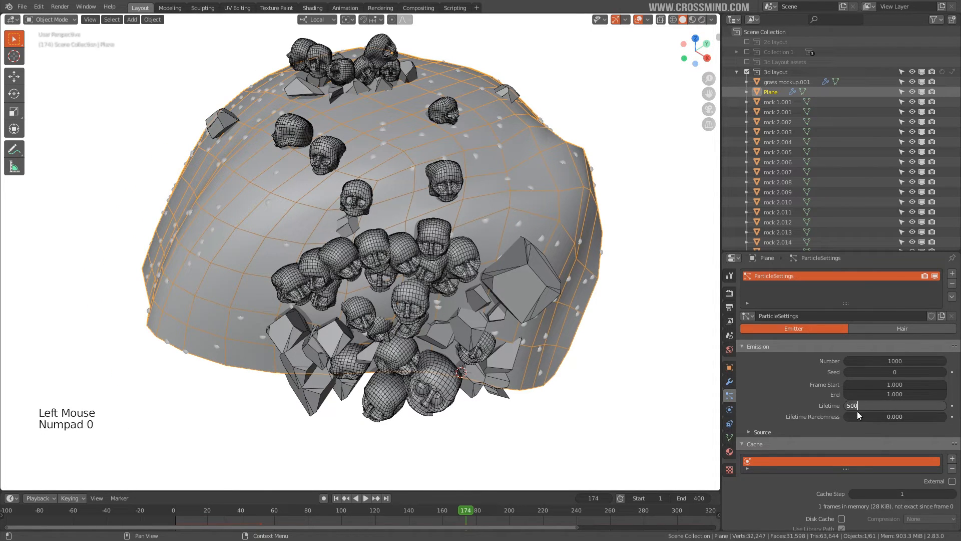
{"action": "type", "text": "500"}
{"action": "key", "text": "Return"}
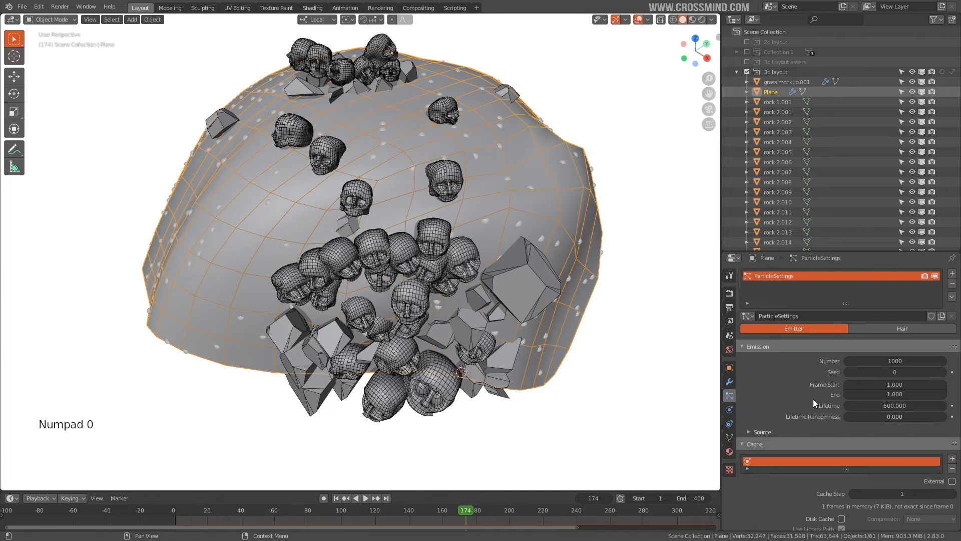
Set the particle physics type to None so the particles stay on the mound's surface
{"action": "scroll", "coordinate": [813, 408], "scroll_direction": "down", "scroll_amount": 13}
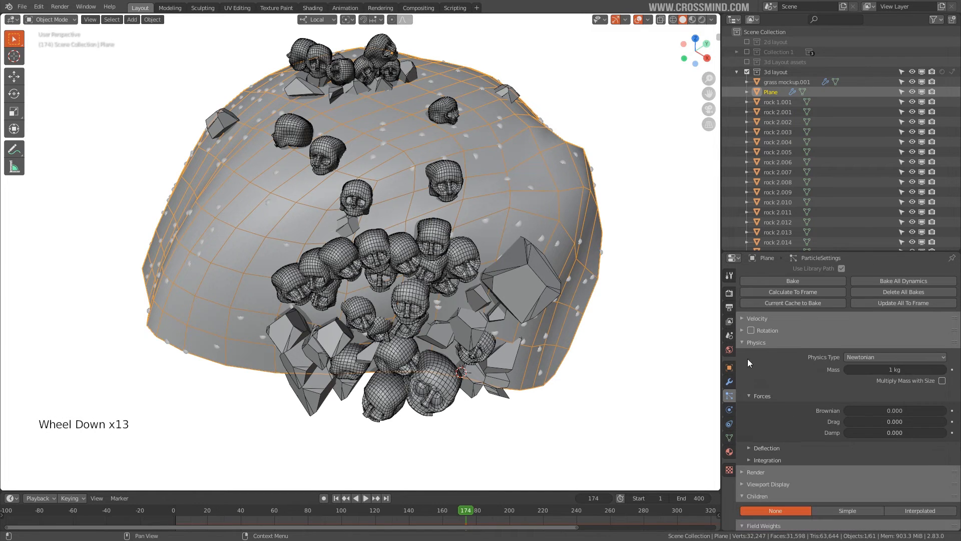
{"action": "left_click", "coordinate": [889, 357]}
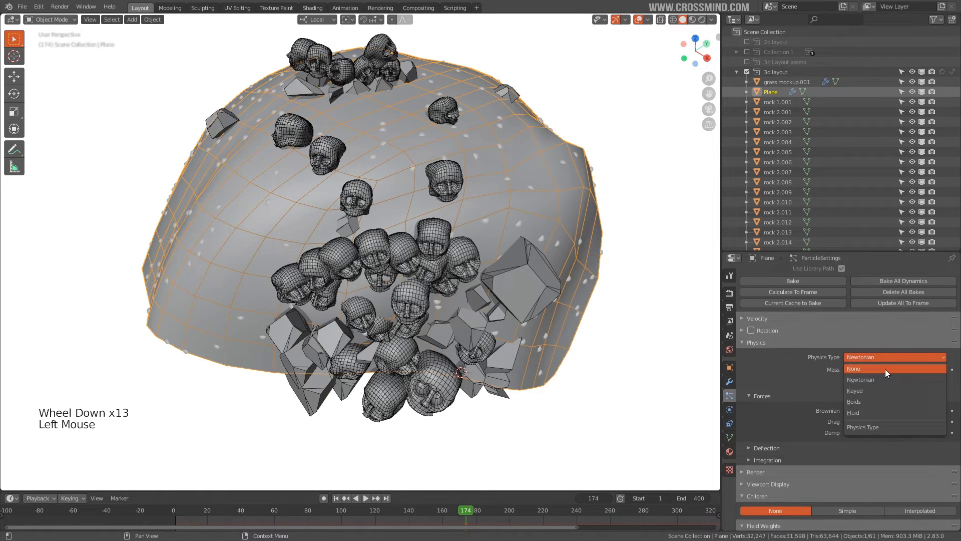
{"action": "left_click", "coordinate": [885, 368]}
{"action": "middle_click_drag", "start_coordinate": [460, 154], "coordinate": [528, 126]}
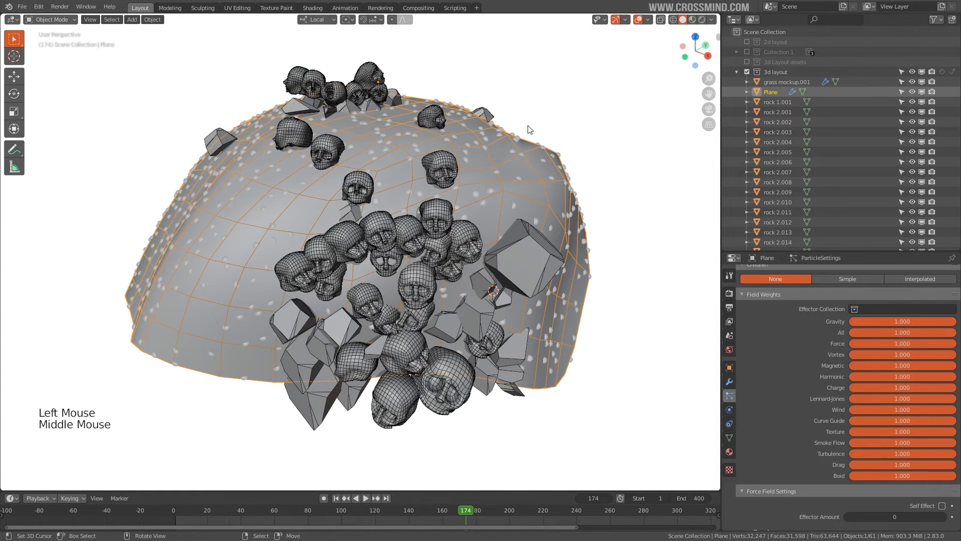
Render the particles as Object, using the grass mockup.001 clump beside the mound as the instance object
{"action": "scroll", "coordinate": [833, 369], "scroll_direction": "down", "scroll_amount": 9}
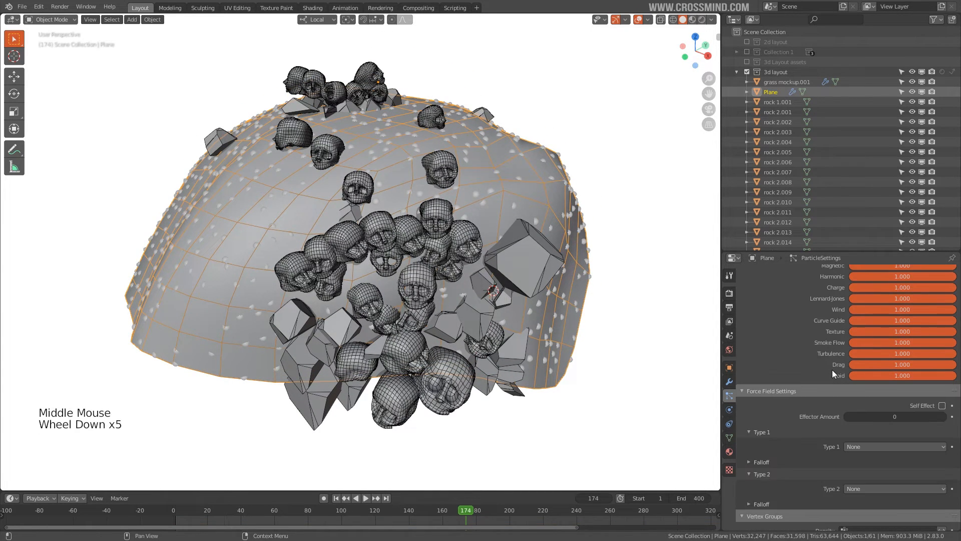
{"action": "scroll", "coordinate": [832, 371], "scroll_direction": "up", "scroll_amount": 8}
{"action": "scroll", "coordinate": [822, 368], "scroll_direction": "up", "scroll_amount": 4}
{"action": "left_click", "coordinate": [751, 364]}
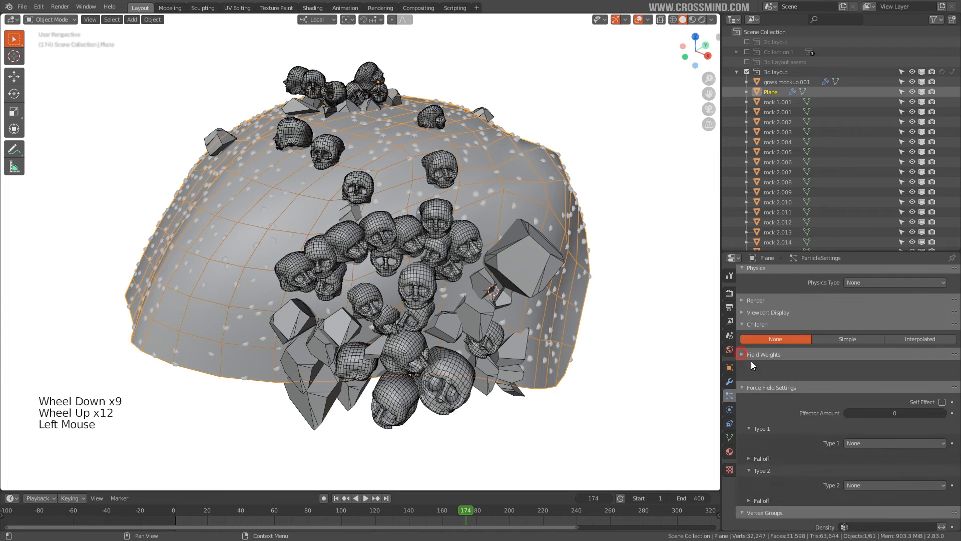
{"action": "left_click", "coordinate": [751, 300]}
{"action": "left_click", "coordinate": [875, 315]}
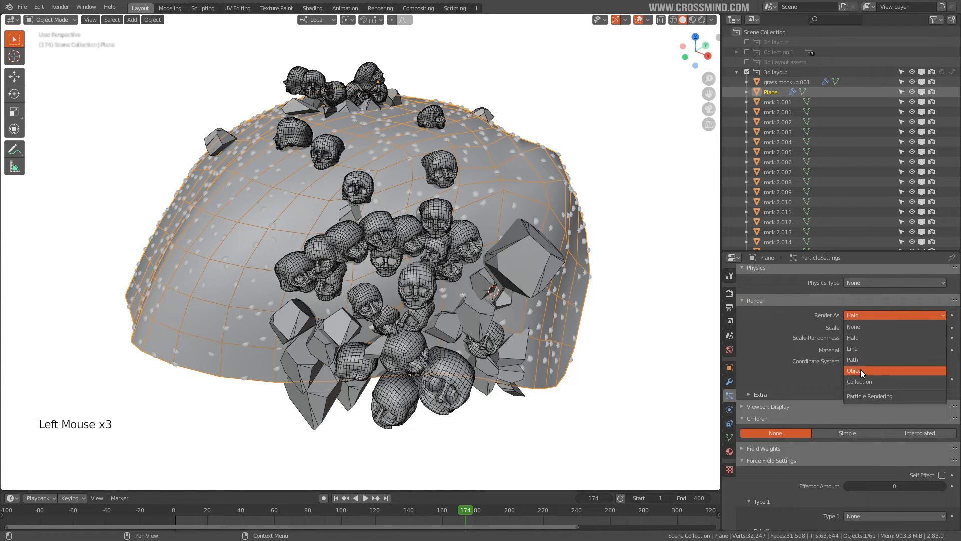
{"action": "left_click", "coordinate": [858, 370]}
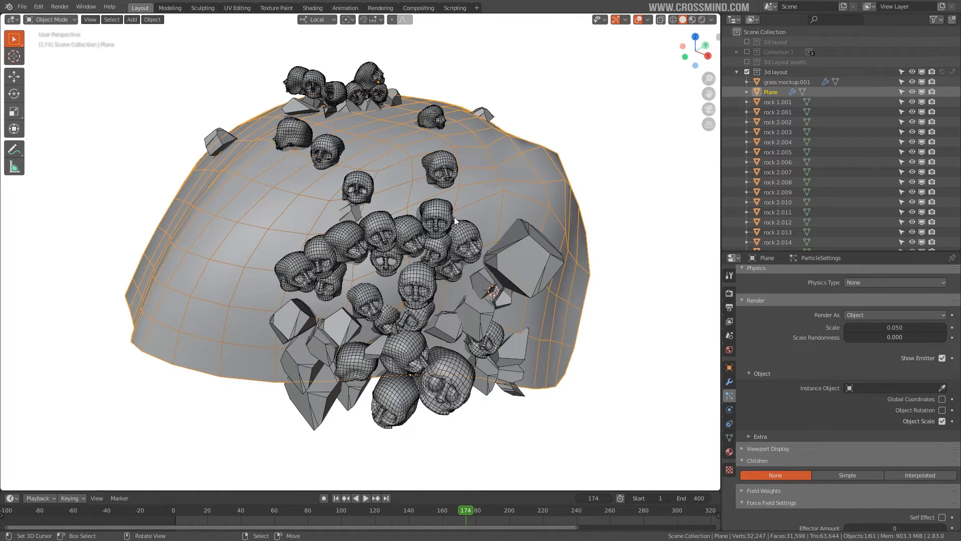
{"action": "scroll", "coordinate": [539, 229], "scroll_direction": "down", "scroll_amount": 3}
{"action": "left_click", "coordinate": [942, 388]}
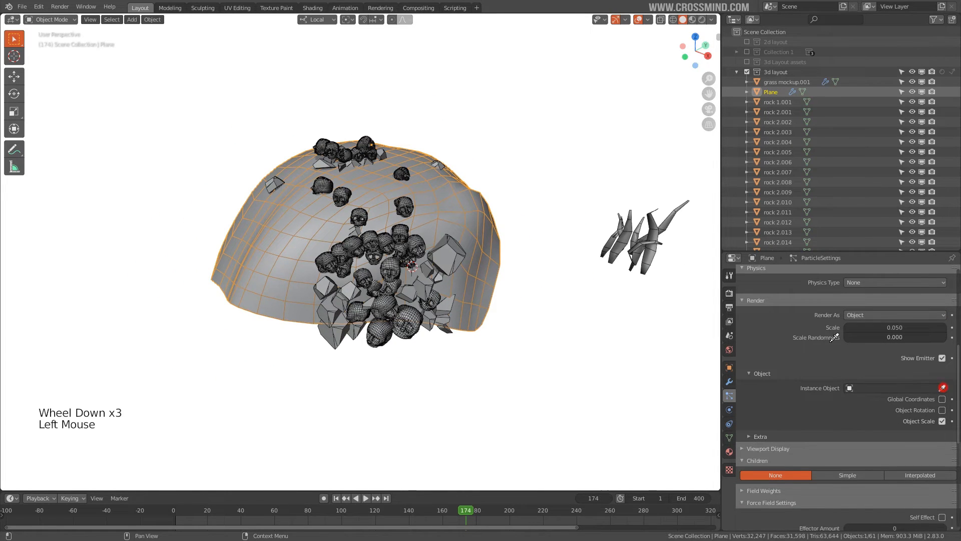
{"action": "left_click", "coordinate": [651, 247]}
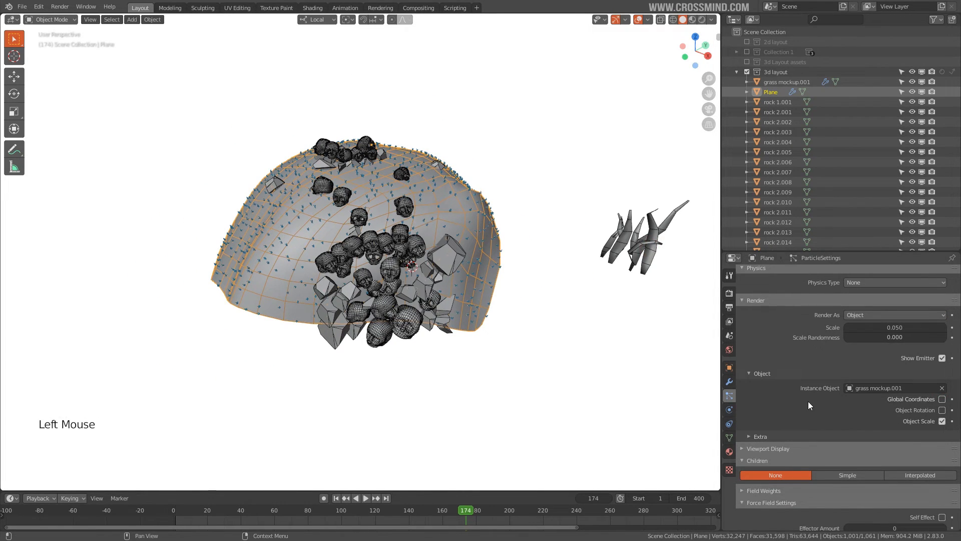
Enable particle rotation and set its Randomize value to 0.594
{"action": "scroll", "coordinate": [786, 399], "scroll_direction": "up", "scroll_amount": 10}
{"action": "scroll", "coordinate": [783, 399], "scroll_direction": "down", "scroll_amount": 2}
{"action": "left_click", "coordinate": [751, 416]}
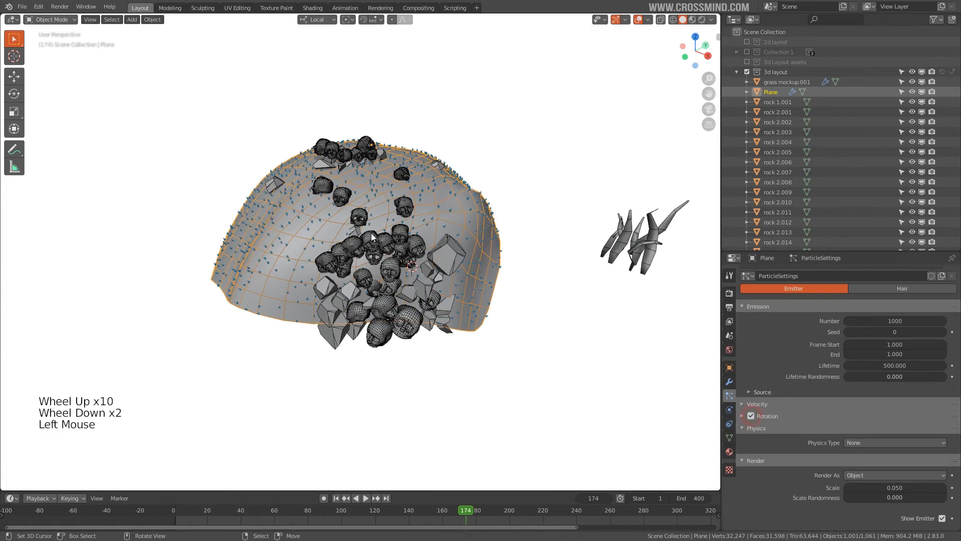
{"action": "scroll", "coordinate": [361, 250], "scroll_direction": "up", "scroll_amount": 6}
{"action": "middle_click_drag", "start_coordinate": [360, 250], "coordinate": [451, 300], "text": "shift"}
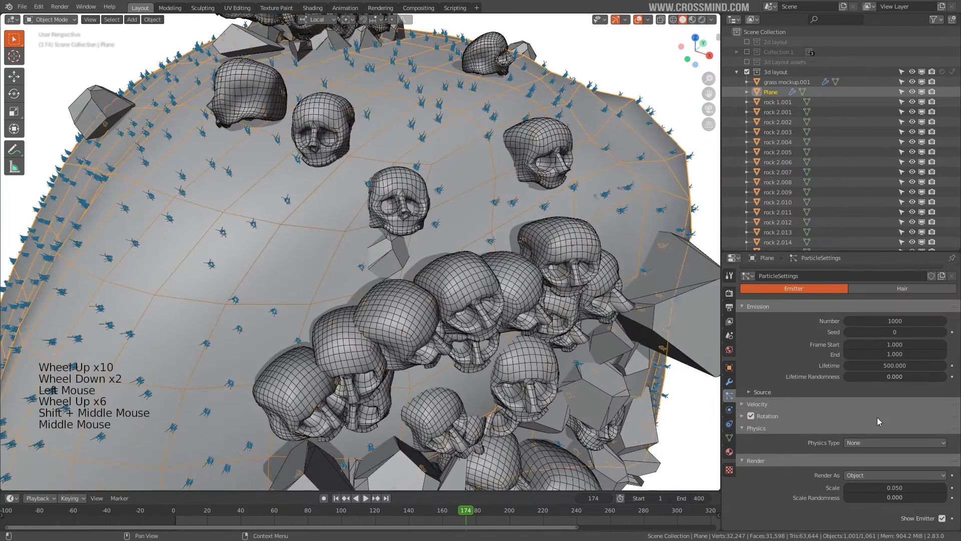
{"action": "left_click", "coordinate": [743, 416]}
{"action": "left_click_drag", "start_coordinate": [878, 441], "coordinate": [905, 442]}
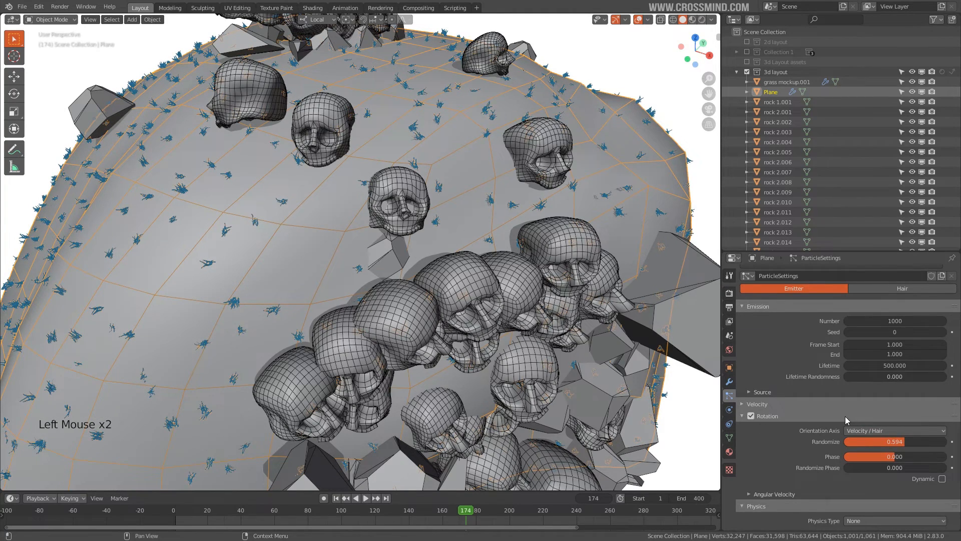
Set the particle render scale to 0.250 and the scale randomness to about 0.55
{"action": "scroll", "coordinate": [805, 430], "scroll_direction": "down", "scroll_amount": 10}
{"action": "scroll", "coordinate": [804, 429], "scroll_direction": "up", "scroll_amount": 3}
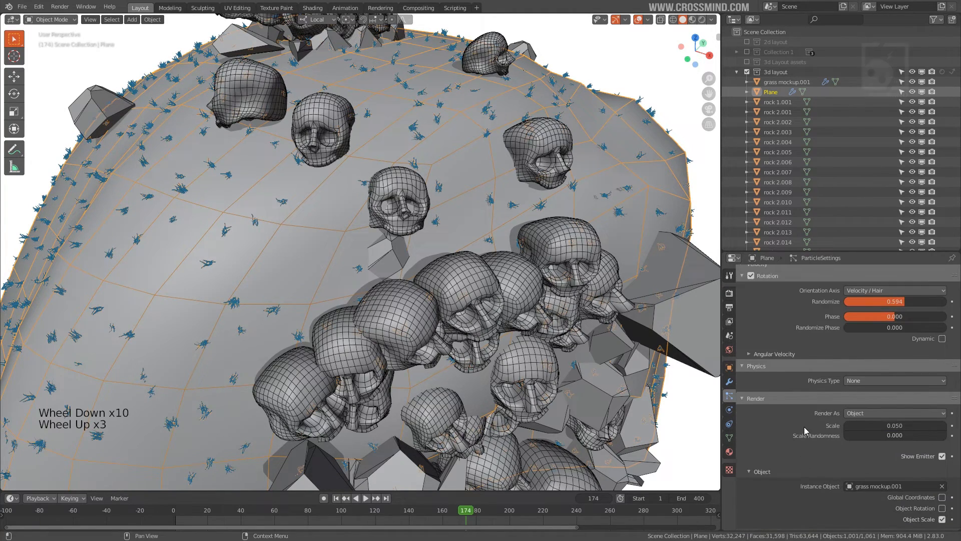
{"action": "scroll", "coordinate": [805, 430], "scroll_direction": "down", "scroll_amount": 3}
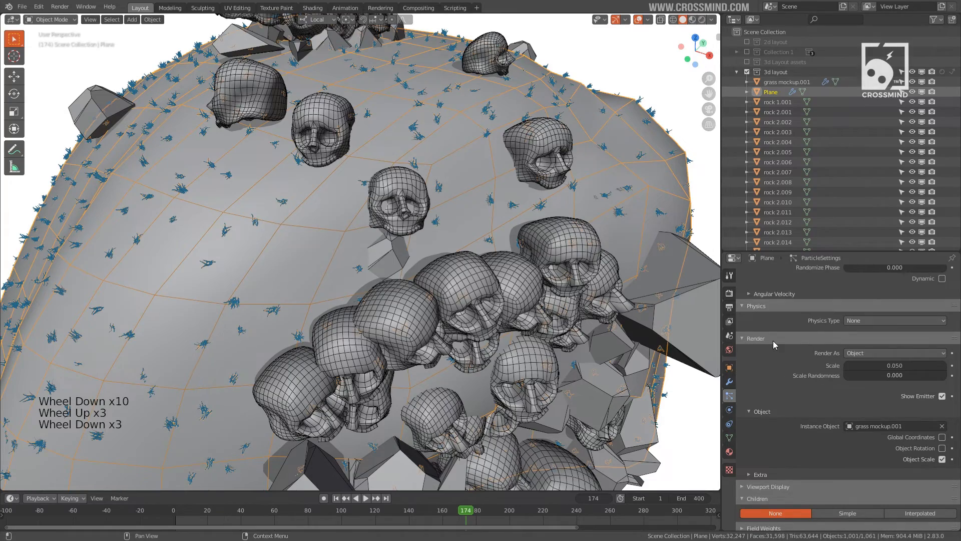
{"action": "left_click_drag", "start_coordinate": [886, 366], "coordinate": [832, 380]}
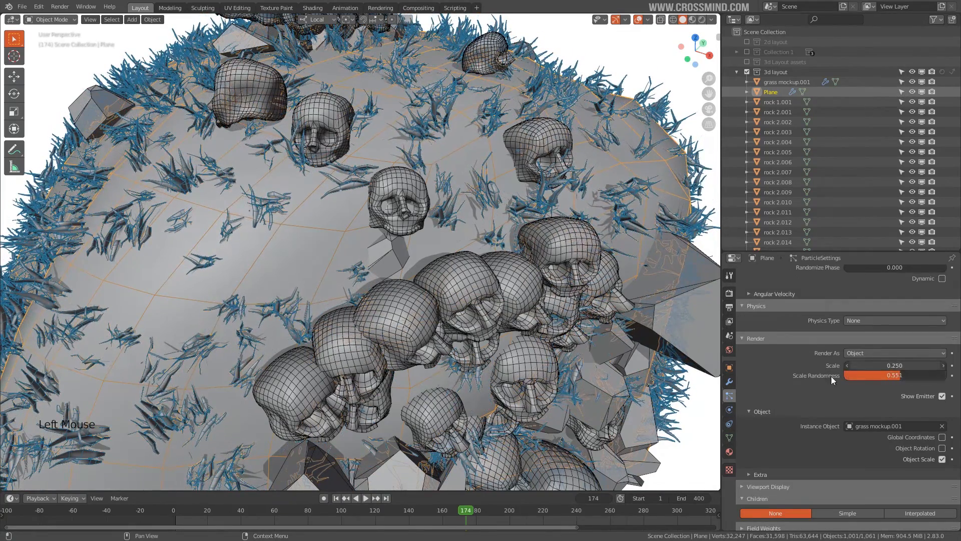
Try particle emission numbers of 10000 and 5000 to compare how densely the grass covers the mound
{"action": "scroll", "coordinate": [821, 395], "scroll_direction": "up", "scroll_amount": 17}
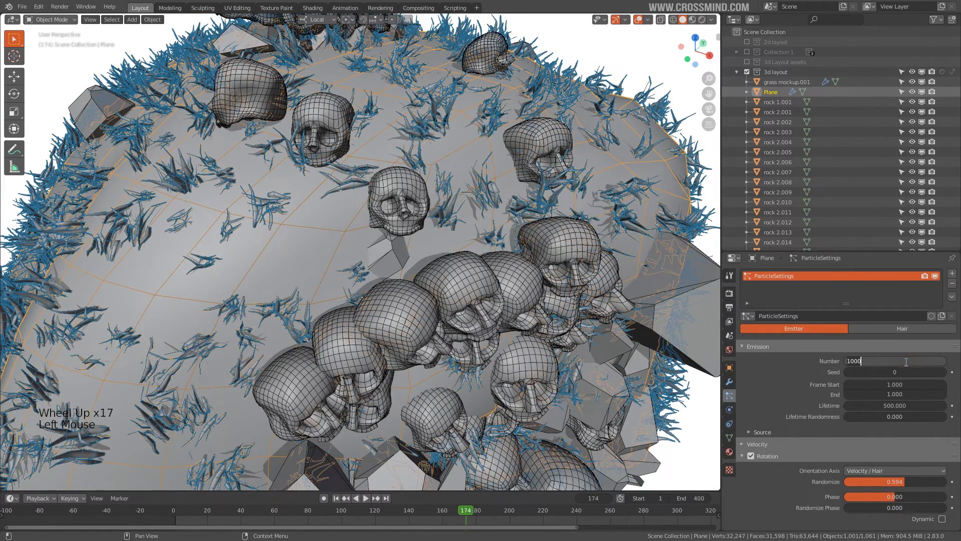
{"action": "type", "text": "100"}
{"action": "key", "text": "Return"}
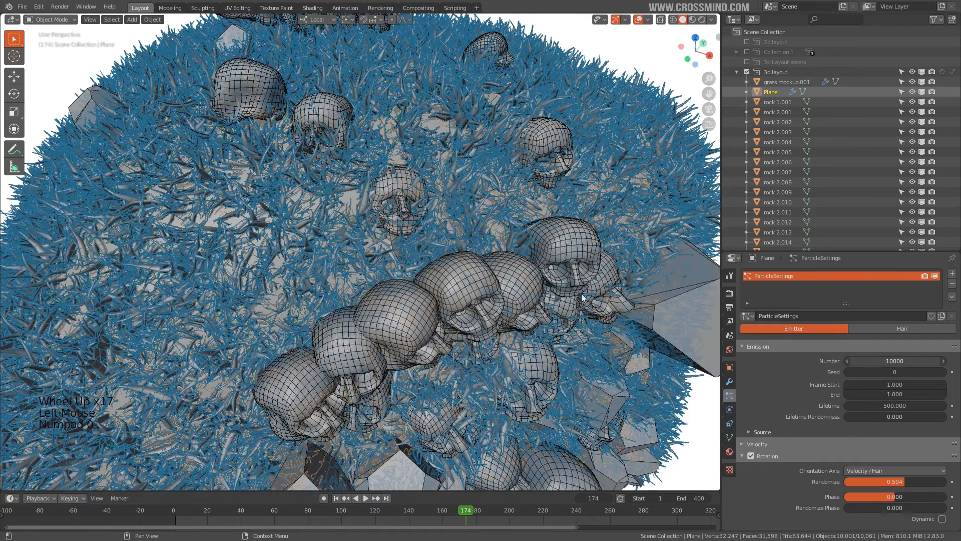
{"action": "scroll", "coordinate": [430, 247], "scroll_direction": "down", "scroll_amount": 3}
{"action": "middle_click_drag", "start_coordinate": [444, 246], "coordinate": [438, 246]}
{"action": "left_click", "coordinate": [911, 357]}
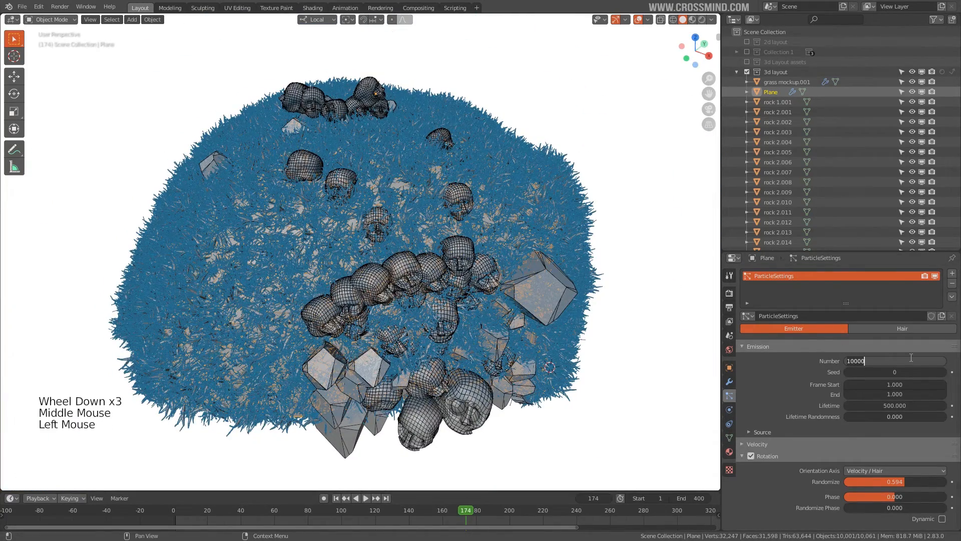
{"action": "type", "text": "5000"}
{"action": "key", "text": "Return"}
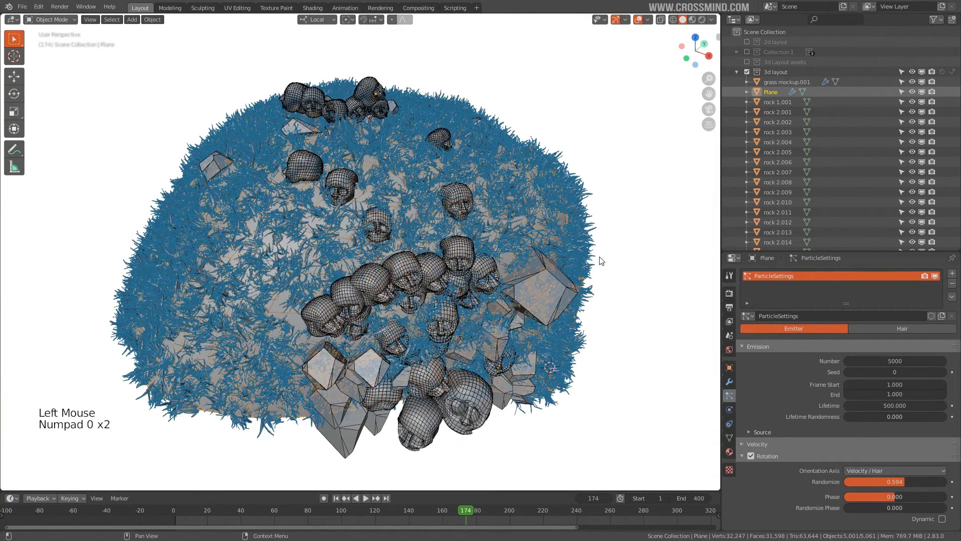
{"action": "middle_click_drag", "start_coordinate": [590, 259], "coordinate": [553, 243]}
Set the particle emission number to 2000
{"action": "left_click", "coordinate": [907, 360]}
{"action": "type", "text": "20"}
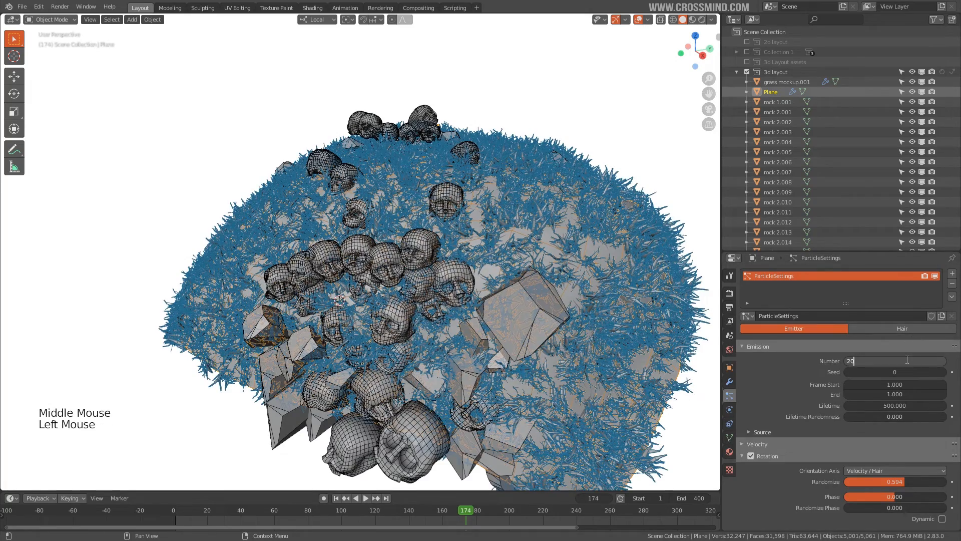
{"action": "type", "text": "00"}
{"action": "key", "text": "Return"}
{"action": "middle_click_drag", "start_coordinate": [516, 215], "coordinate": [497, 230]}
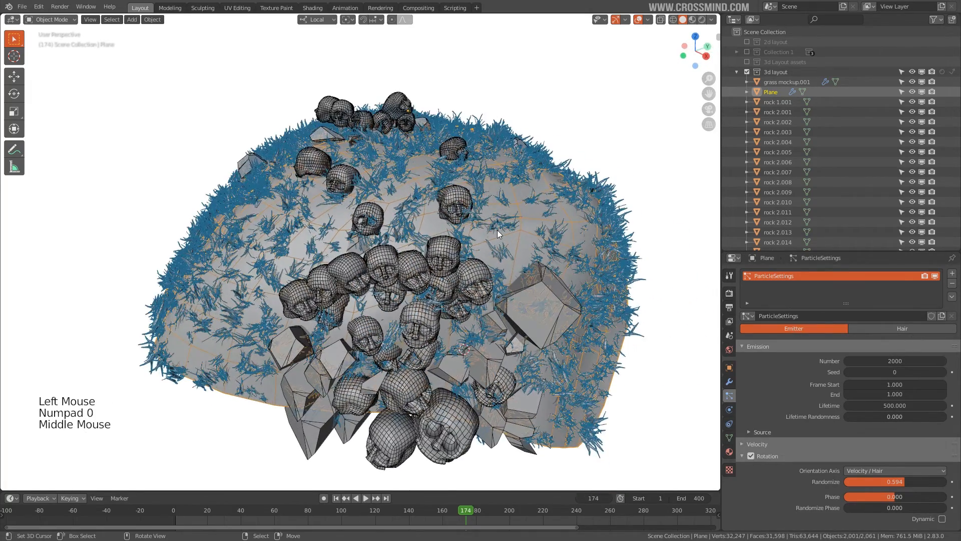
Examine the grass coverage on the mound through the camera, scrubbing the animation to frame 163
{"action": "key", "text": "KP_0"}
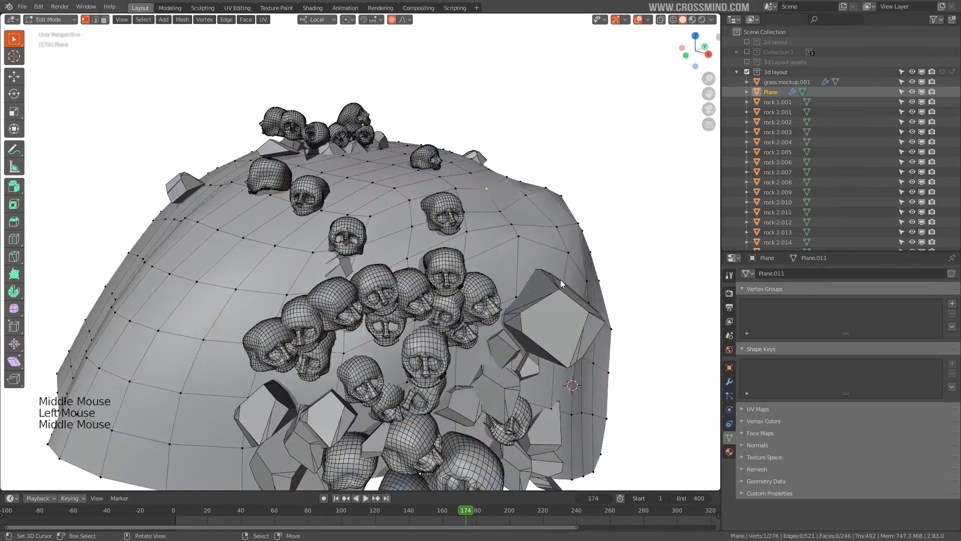
{"action": "key", "text": "Tab"}
{"action": "scroll", "coordinate": [558, 293], "scroll_direction": "down", "scroll_amount": 1}
{"action": "middle_click_drag", "start_coordinate": [558, 293], "coordinate": [544, 261]}
{"action": "middle_click_drag", "start_coordinate": [544, 262], "coordinate": [305, 306]}
{"action": "scroll", "coordinate": [539, 281], "scroll_direction": "up", "scroll_amount": 1}
{"action": "scroll", "coordinate": [305, 307], "scroll_direction": "down", "scroll_amount": 1}
{"action": "key", "text": "KP_0"}
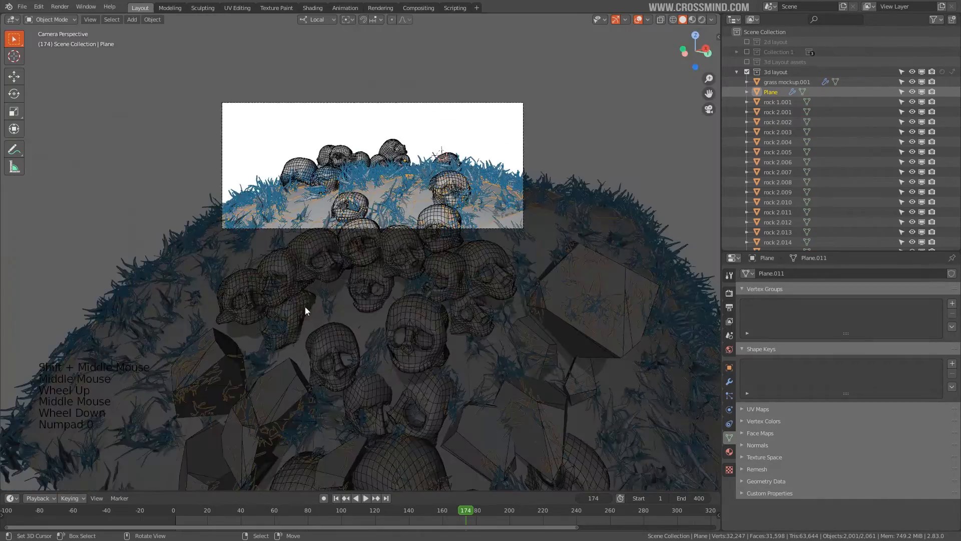
{"action": "scroll", "coordinate": [305, 306], "scroll_direction": "down", "scroll_amount": 2}
{"action": "middle_click_drag", "start_coordinate": [424, 299], "coordinate": [401, 215], "text": "shift"}
{"action": "scroll", "coordinate": [401, 215], "scroll_direction": "up", "scroll_amount": 1}
{"action": "left_click_drag", "start_coordinate": [200, 517], "coordinate": [448, 518]}
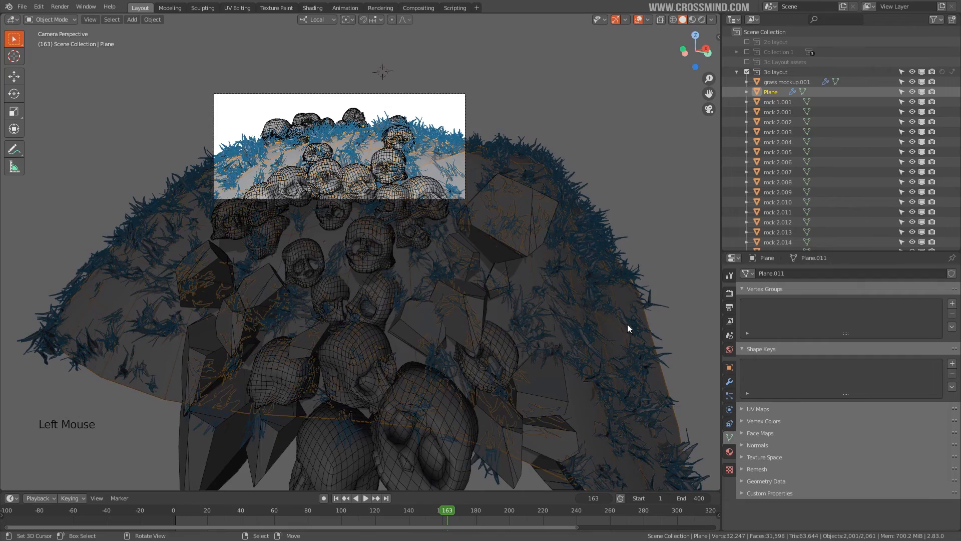
Compare the grass from outside and through the camera, scrubbing to frame 126 to check the area around the skulls and rocks
{"action": "middle_click_drag", "start_coordinate": [629, 328], "coordinate": [552, 239]}
{"action": "scroll", "coordinate": [623, 325], "scroll_direction": "down", "scroll_amount": 1}
{"action": "scroll", "coordinate": [309, 265], "scroll_direction": "down", "scroll_amount": 1}
{"action": "middle_click_drag", "start_coordinate": [344, 258], "coordinate": [261, 248]}
{"action": "scroll", "coordinate": [309, 261], "scroll_direction": "down", "scroll_amount": 1}
{"action": "key", "text": "KP_0"}
{"action": "scroll", "coordinate": [254, 279], "scroll_direction": "up", "scroll_amount": 1}
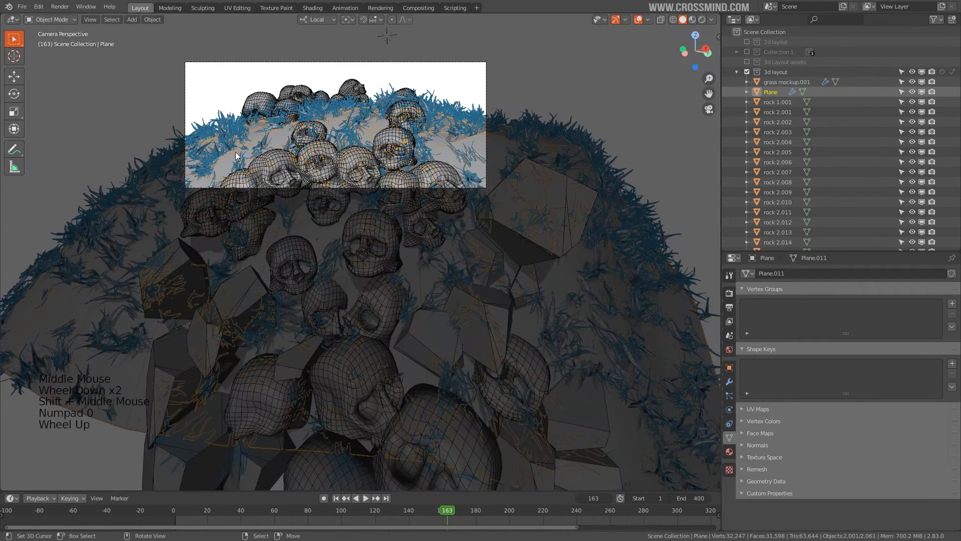
{"action": "left_click_drag", "start_coordinate": [300, 518], "coordinate": [384, 518]}
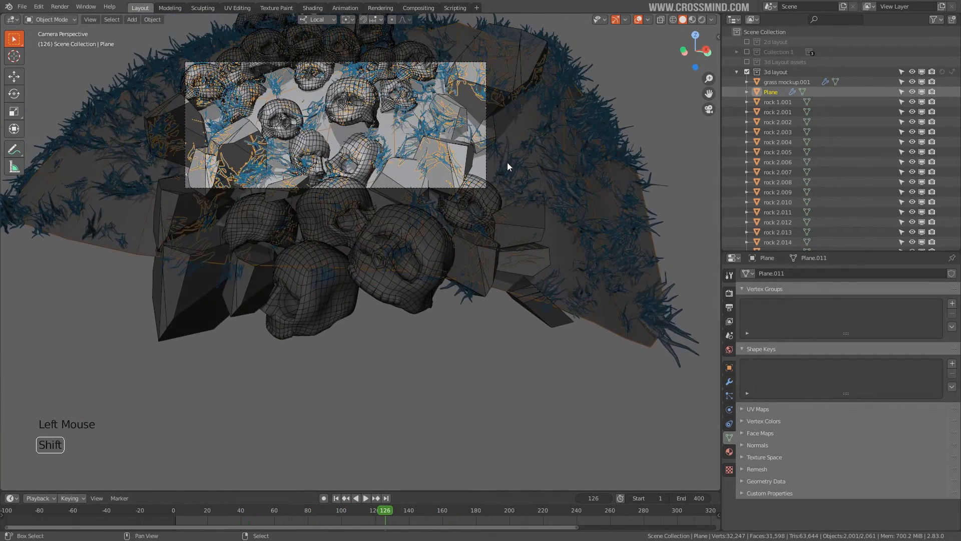
{"action": "middle_click_drag", "start_coordinate": [506, 162], "coordinate": [563, 232], "text": "shift"}
{"action": "scroll", "coordinate": [443, 305], "scroll_direction": "up", "scroll_amount": 2}
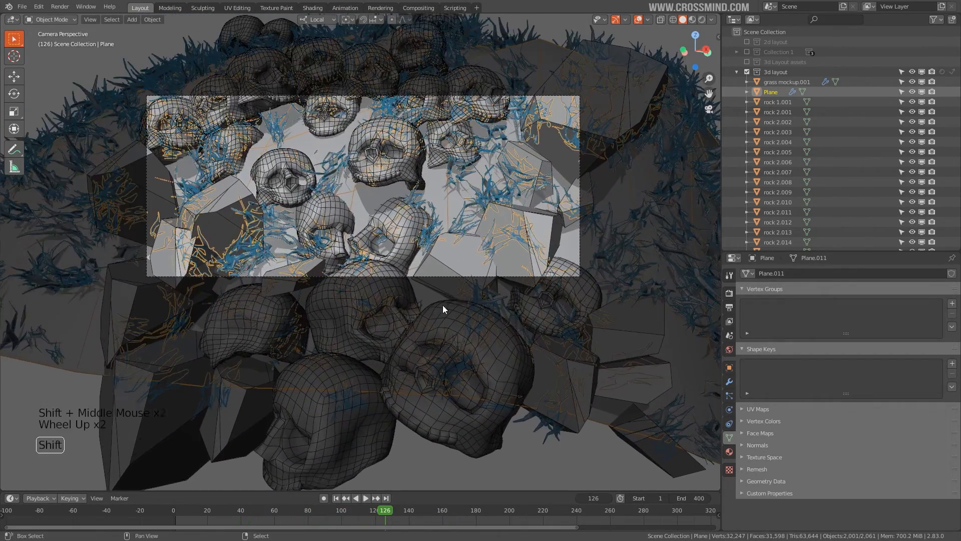
{"action": "middle_click_drag", "start_coordinate": [442, 306], "coordinate": [446, 340], "text": "shift"}
{"action": "scroll", "coordinate": [597, 207], "scroll_direction": "down", "scroll_amount": 2}
Add a new vertex group to the mound plane
{"action": "middle_click_drag", "start_coordinate": [544, 211], "coordinate": [352, 149]}
{"action": "scroll", "coordinate": [545, 244], "scroll_direction": "down", "scroll_amount": 1}
{"action": "middle_click_drag", "start_coordinate": [447, 247], "coordinate": [440, 221]}
{"action": "scroll", "coordinate": [440, 221], "scroll_direction": "up", "scroll_amount": 1}
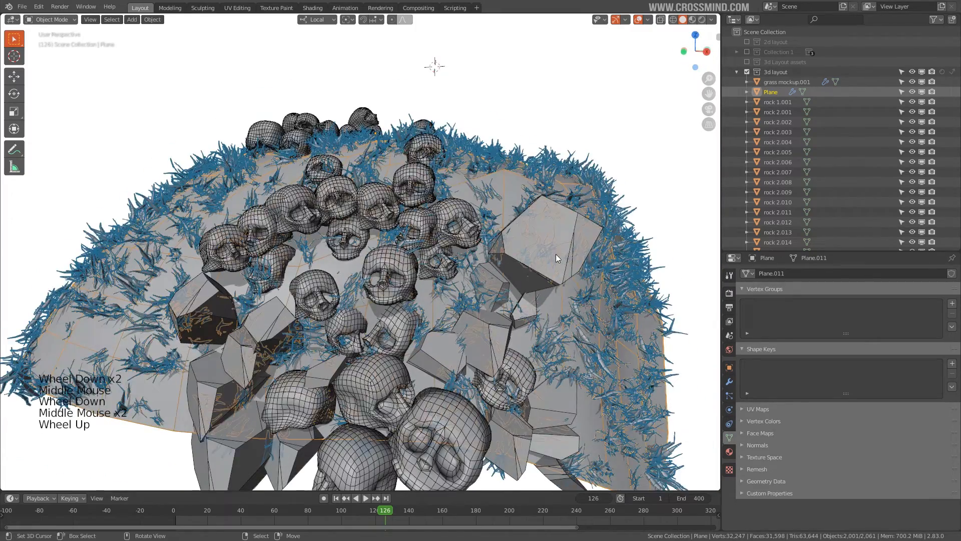
{"action": "middle_click_drag", "start_coordinate": [559, 259], "coordinate": [601, 271]}
{"action": "left_click", "coordinate": [952, 304]}
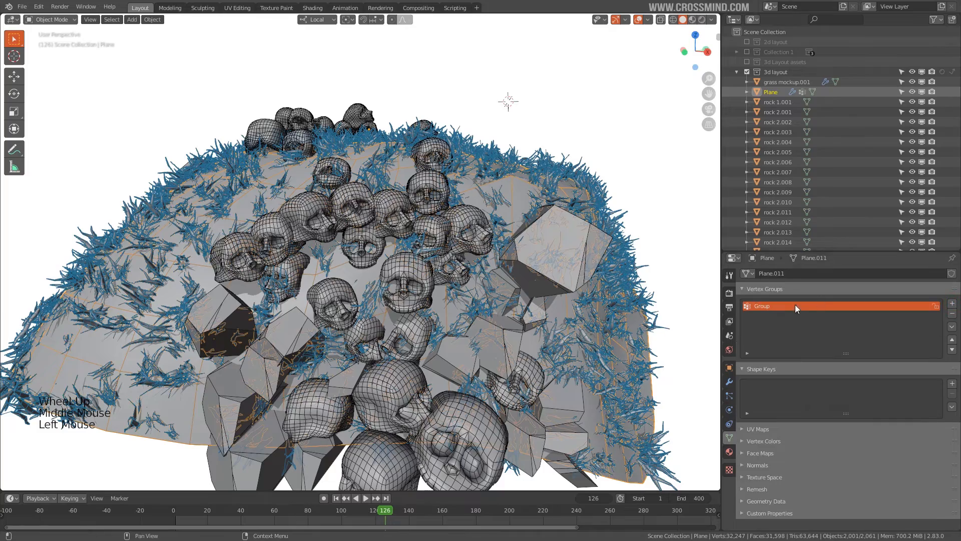
Switch the mound plane to Weight Paint mode with the mound in view from above
{"action": "middle_click_drag", "start_coordinate": [437, 203], "coordinate": [530, 215]}
{"action": "scroll", "coordinate": [530, 215], "scroll_direction": "down", "scroll_amount": 1}
{"action": "middle_click_drag", "start_coordinate": [526, 269], "coordinate": [480, 208], "text": "shift"}
{"action": "key", "text": "Tab"}
{"action": "key", "text": "ctrl+Tab"}
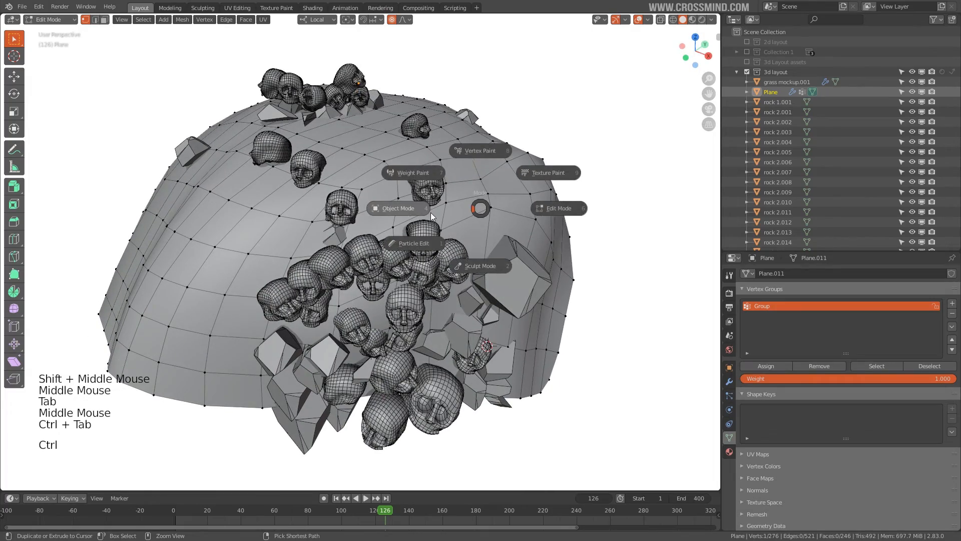
{"action": "left_click", "coordinate": [418, 175]}
{"action": "middle_click_drag", "start_coordinate": [419, 179], "coordinate": [418, 192]}
{"action": "middle_click_drag", "start_coordinate": [419, 191], "coordinate": [422, 208], "text": "shift"}
Reduce the weight paint brush's radius in repeated small steps
{"action": "key", "text": "bracketleft"}
{"action": "key", "text": "bracketleft"}
{"action": "key", "text": "bracketleft"}
{"action": "key", "text": "bracketleft"}
{"action": "key", "text": "bracketleft"}
{"action": "key", "text": "bracketleft"}
{"action": "key", "text": "bracketleft"}
{"action": "key", "text": "bracketleft"}
{"action": "key", "text": "bracketleft"}
{"action": "key", "text": "bracketleft"}
{"action": "key", "text": "bracketleft"}
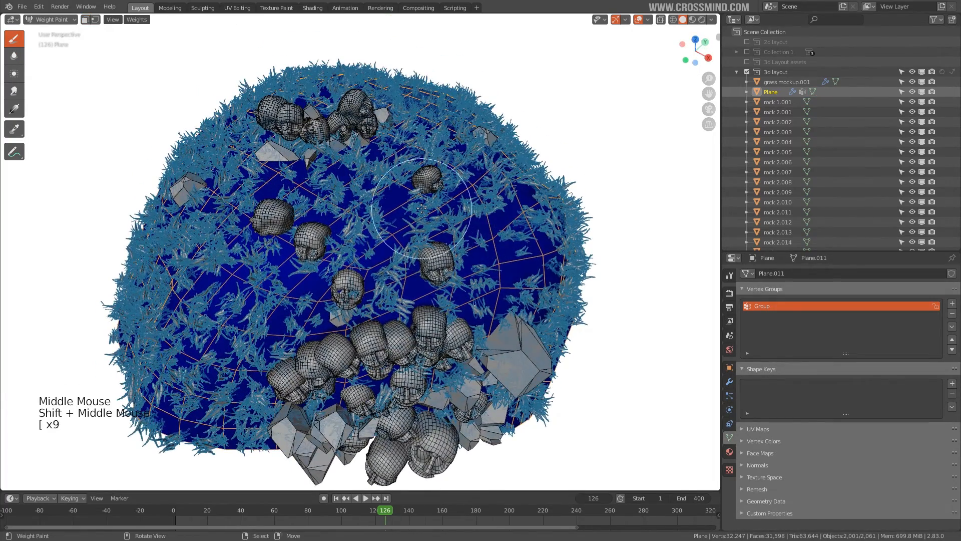
Rename the mound plane's vertex group to "grass distribution" and assign it as the density group of the grass particle system
{"action": "left_click", "coordinate": [759, 307]}
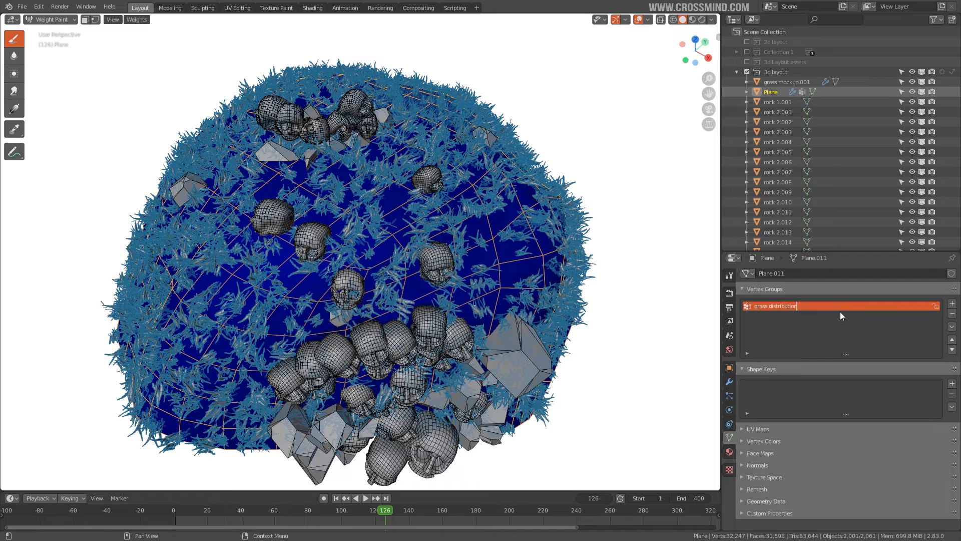
{"action": "key", "text": "Return"}
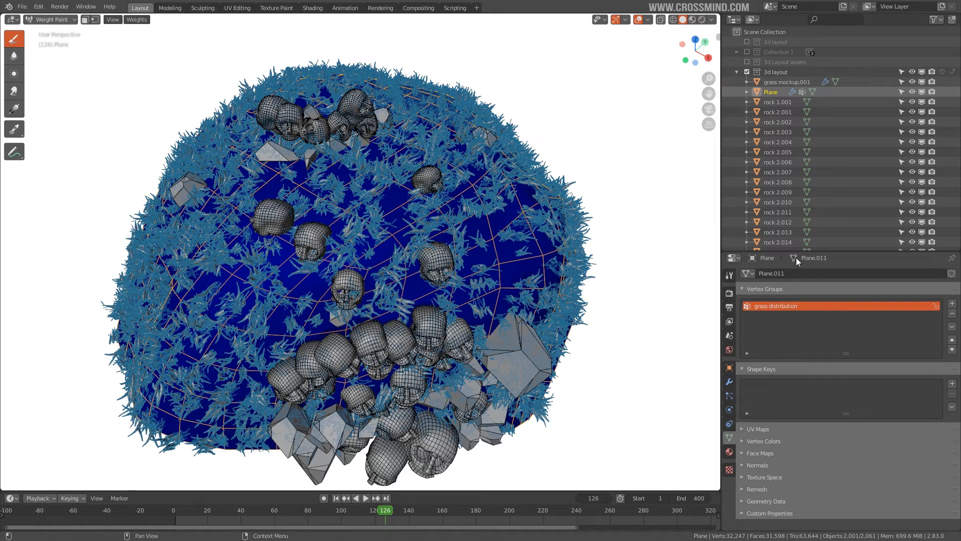
{"action": "left_click", "coordinate": [729, 396]}
{"action": "scroll", "coordinate": [779, 413], "scroll_direction": "down", "scroll_amount": 13}
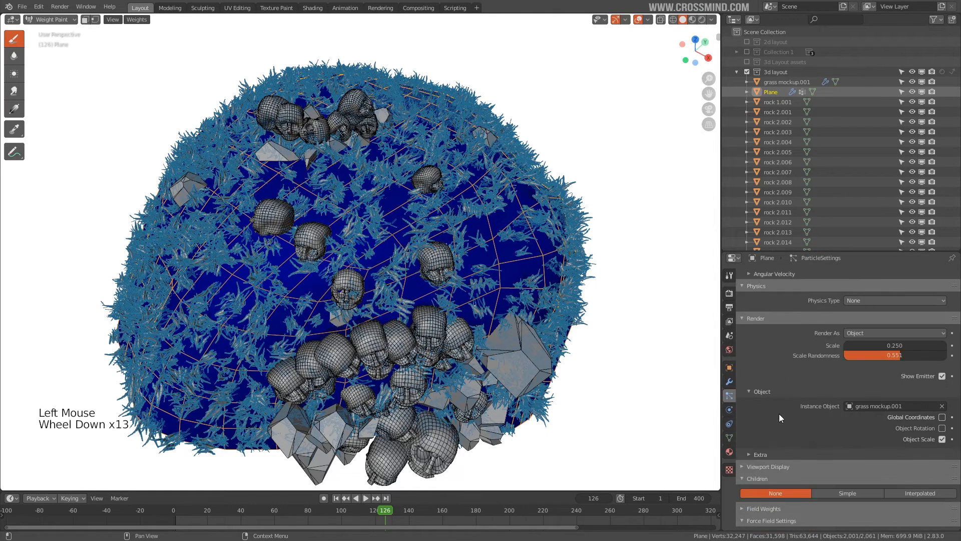
{"action": "scroll", "coordinate": [779, 414], "scroll_direction": "down", "scroll_amount": 13}
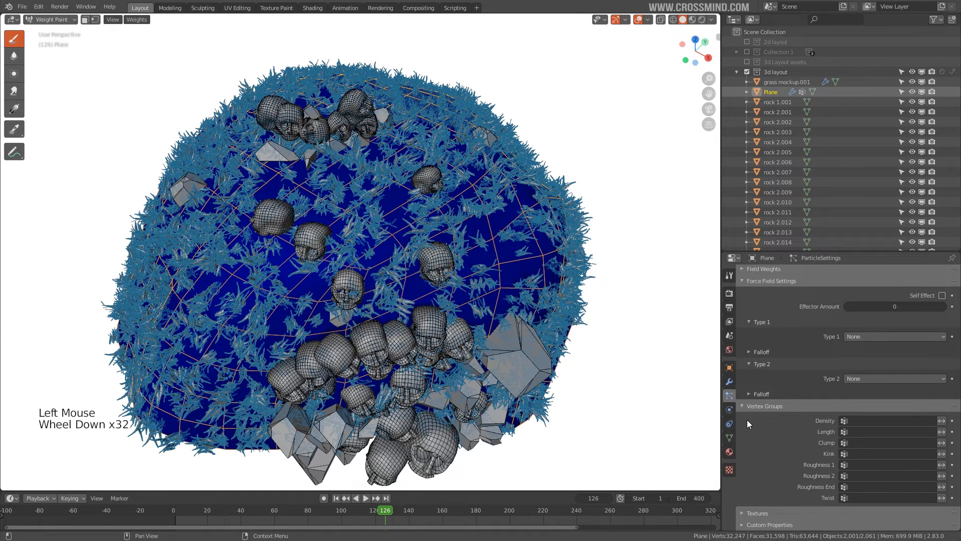
{"action": "left_click", "coordinate": [855, 419]}
{"action": "left_click", "coordinate": [855, 435]}
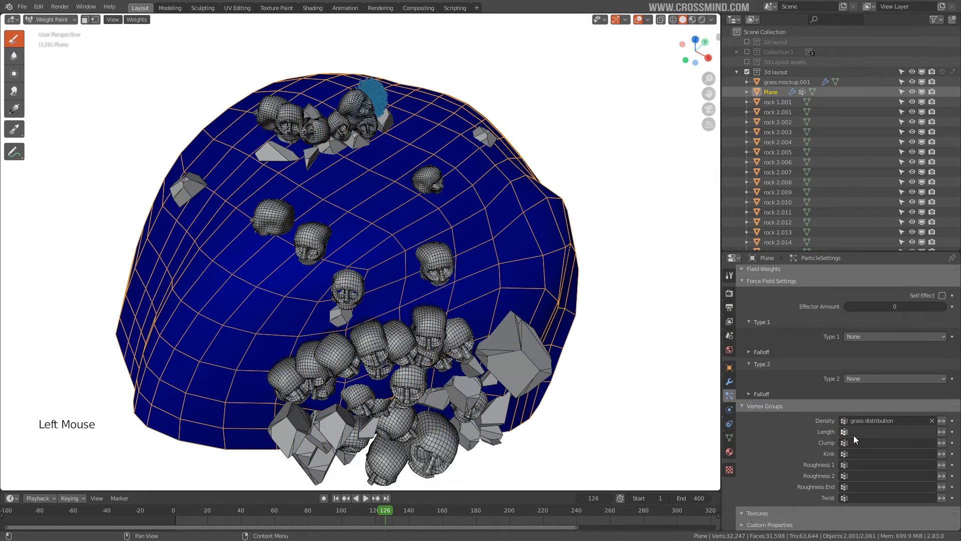
Paint grass weight from the skull cluster on the mound's summit down its front toward the lower row of skulls
{"action": "middle_click_drag", "start_coordinate": [451, 260], "coordinate": [431, 205]}
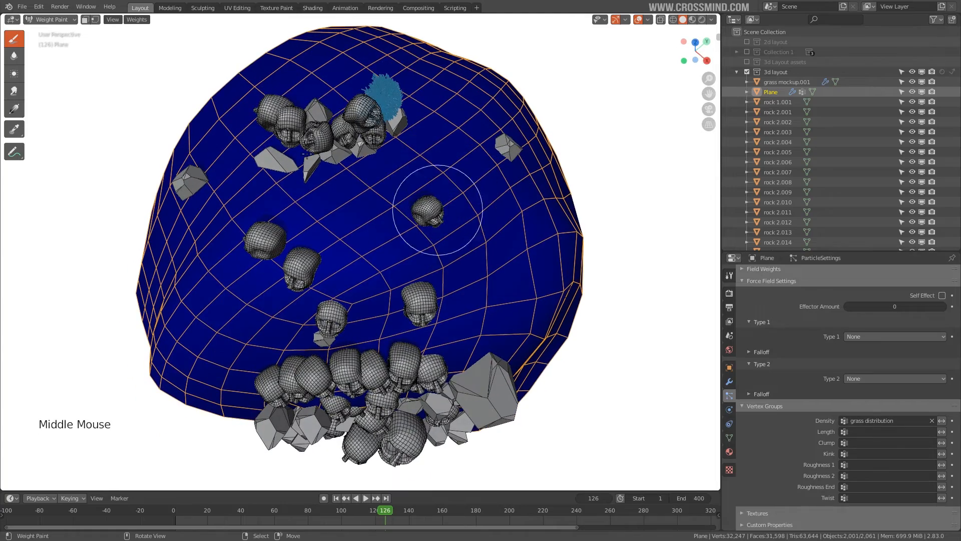
{"action": "mouse_move", "coordinate": [490, 150]}
{"action": "middle_mouse_down", "text": "shift"}
{"action": "mouse_move", "coordinate": [349, 170]}
{"action": "mouse_move", "coordinate": [358, 203]}
{"action": "mouse_move", "coordinate": [383, 165]}
{"action": "middle_mouse_up", "text": "shift"}
{"action": "mouse_move", "coordinate": [383, 165]}
{"action": "left_mouse_down"}
{"action": "mouse_move", "coordinate": [350, 189]}
{"action": "mouse_move", "coordinate": [365, 220]}
{"action": "mouse_move", "coordinate": [436, 260]}
{"action": "mouse_move", "coordinate": [457, 296]}
{"action": "mouse_move", "coordinate": [401, 337]}
{"action": "left_mouse_up"}
{"action": "middle_click_drag", "start_coordinate": [401, 337], "coordinate": [400, 276]}
Hide the grass particles in the viewport to check the painted weights underneath
{"action": "left_click", "coordinate": [729, 404]}
{"action": "scroll", "coordinate": [792, 379], "scroll_direction": "up", "scroll_amount": 20}
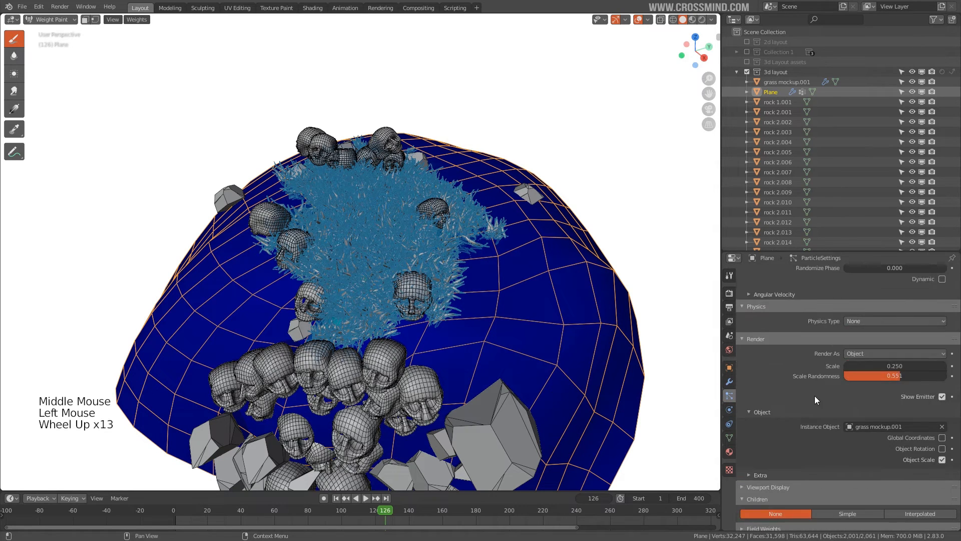
{"action": "left_click", "coordinate": [926, 277]}
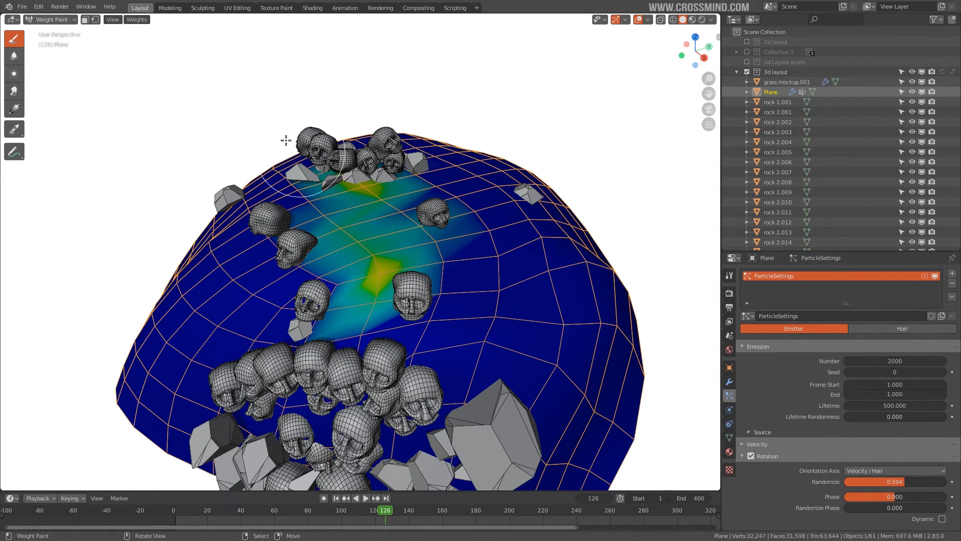
Paint more grass weight near the summit skulls and on both flanks of the mound above the row of skulls
{"action": "left_click_drag", "start_coordinate": [366, 177], "coordinate": [384, 205]}
{"action": "middle_click_drag", "start_coordinate": [425, 242], "coordinate": [431, 296]}
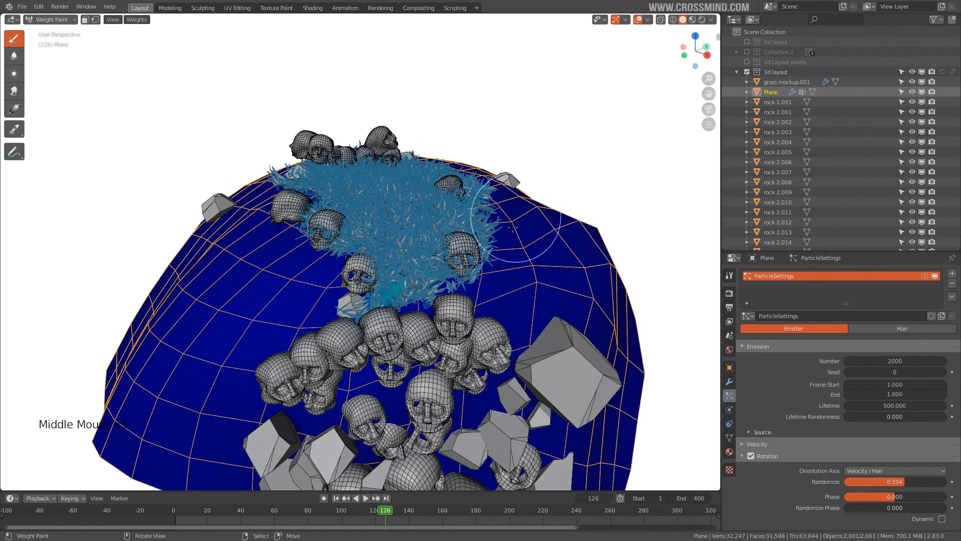
{"action": "mouse_move", "coordinate": [514, 250]}
{"action": "left_mouse_down"}
{"action": "mouse_move", "coordinate": [521, 266]}
{"action": "mouse_move", "coordinate": [511, 287]}
{"action": "left_mouse_up"}
{"action": "left_click_drag", "start_coordinate": [320, 289], "coordinate": [319, 306]}
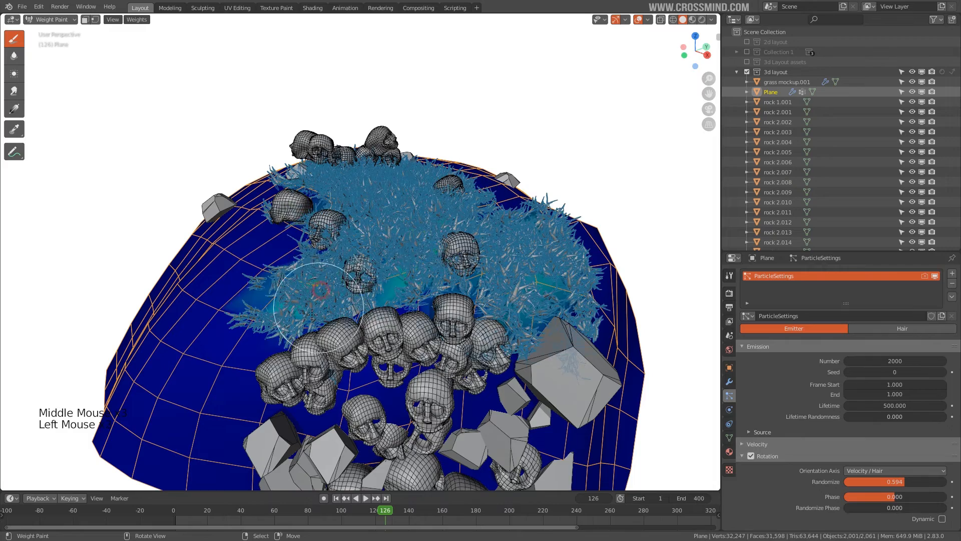
Paint grass weight through the camera view between the skulls and rocks inside the frame
{"action": "key", "text": "KP_0"}
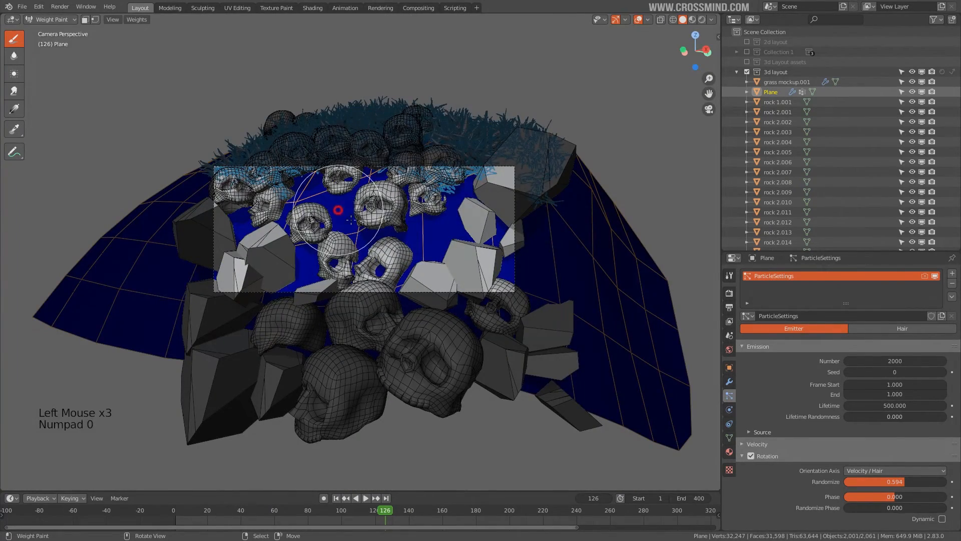
{"action": "left_click", "coordinate": [338, 211]}
{"action": "left_click", "coordinate": [436, 229]}
{"action": "left_click", "coordinate": [447, 220]}
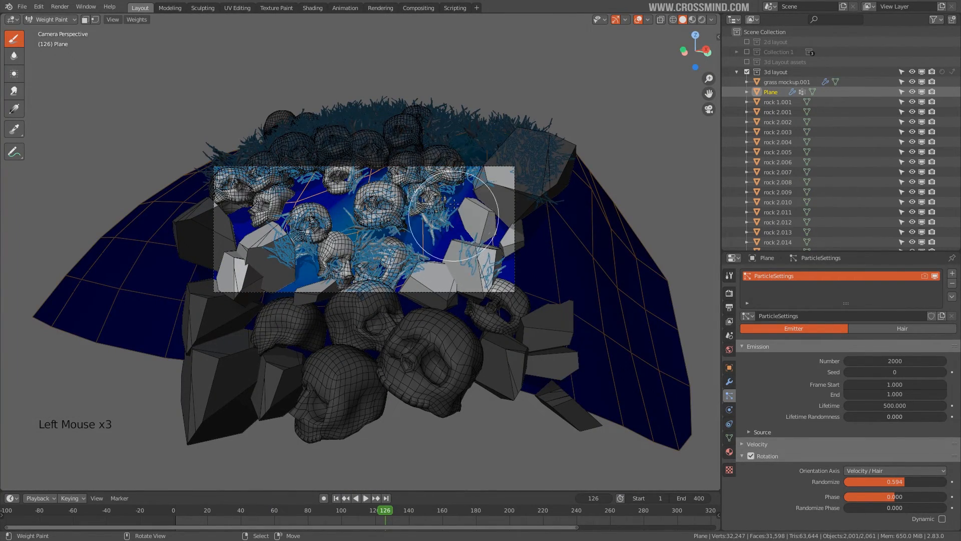
{"action": "left_click", "coordinate": [431, 239]}
{"action": "left_click", "coordinate": [415, 236]}
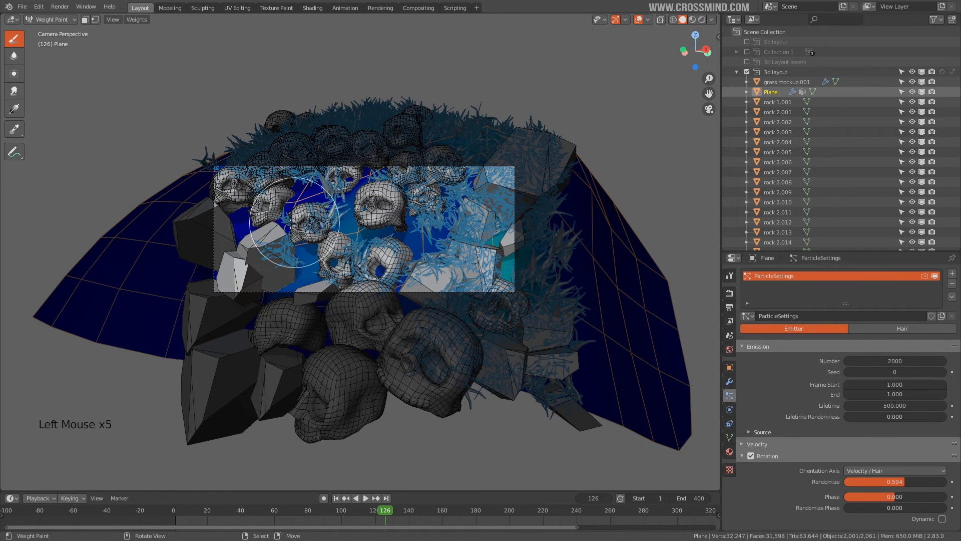
{"action": "left_click", "coordinate": [292, 204]}
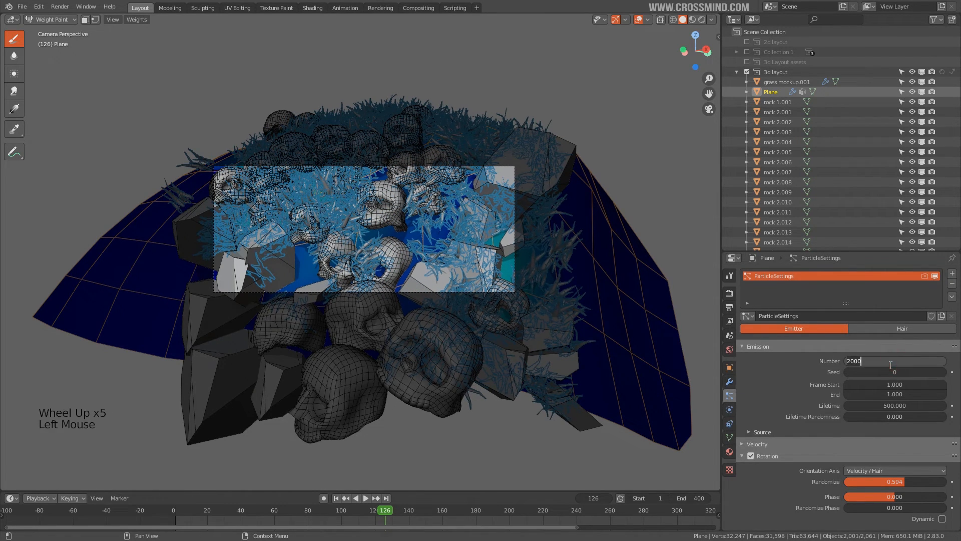
Set the grass particle number to 1000 and hide the viewport overlays for a closer look through the camera
{"action": "key", "text": "Return"}
{"action": "scroll", "coordinate": [476, 201], "scroll_direction": "up", "scroll_amount": 2}
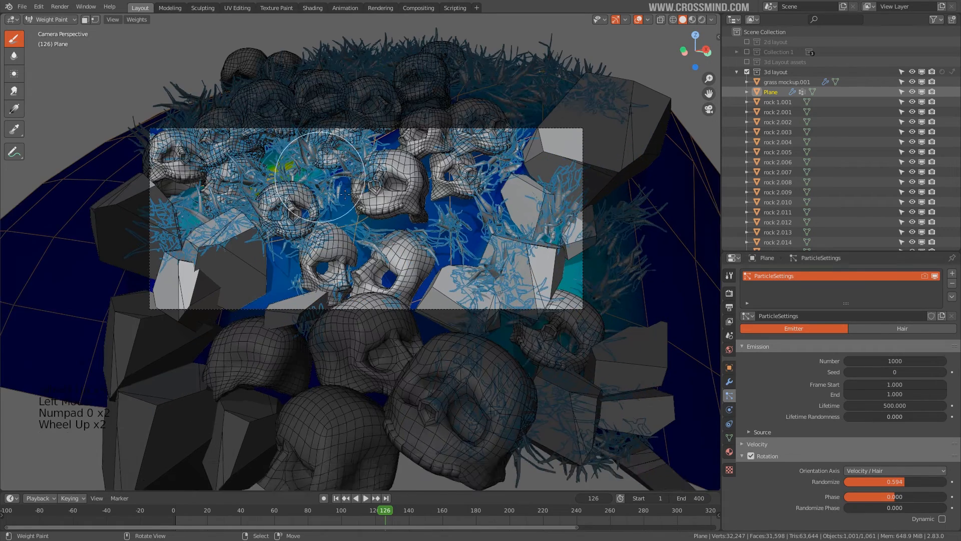
{"action": "middle_click_drag", "start_coordinate": [476, 200], "coordinate": [490, 230], "text": "shift"}
{"action": "scroll", "coordinate": [490, 230], "scroll_direction": "up", "scroll_amount": 1}
{"action": "left_click", "coordinate": [638, 20]}
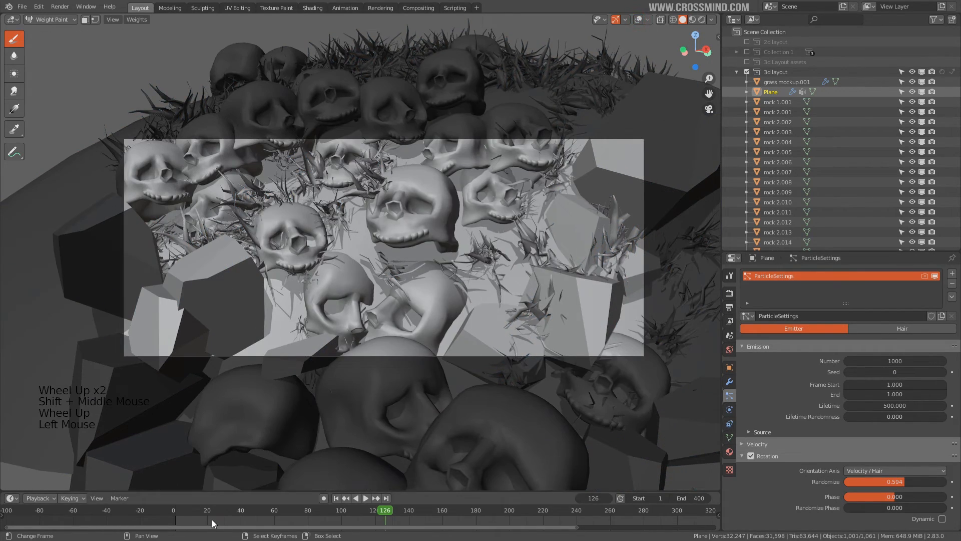
Paint grass weight along the mound's left slope at frame 170 and play the animation through the camera
{"action": "left_click_drag", "start_coordinate": [214, 523], "coordinate": [460, 528]}
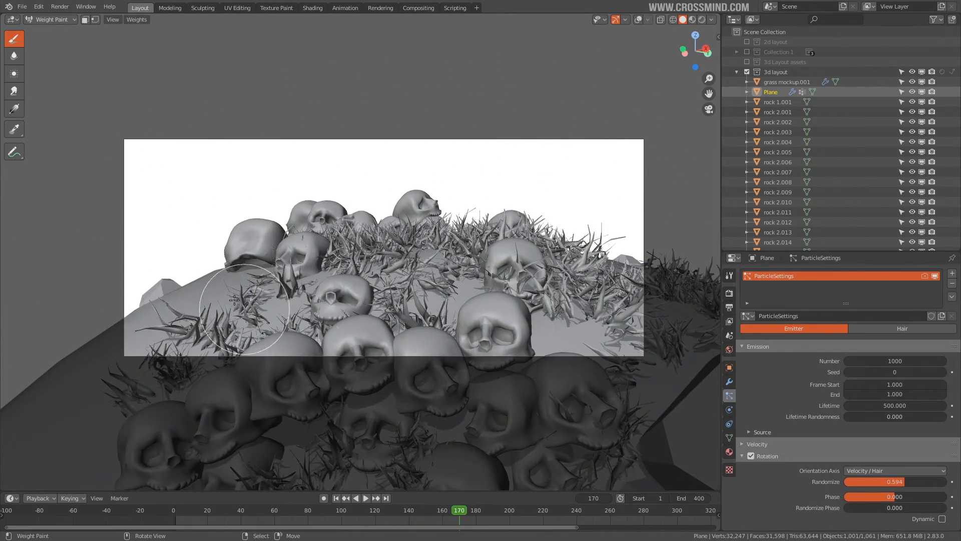
{"action": "mouse_move", "coordinate": [170, 300]}
{"action": "left_mouse_down"}
{"action": "mouse_move", "coordinate": [161, 293]}
{"action": "mouse_move", "coordinate": [88, 347]}
{"action": "left_mouse_up"}
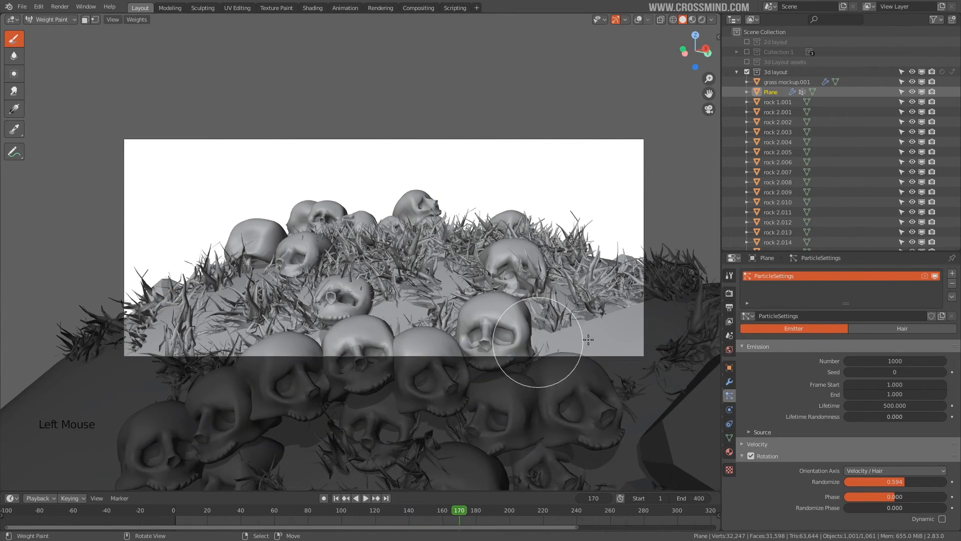
{"action": "left_click", "coordinate": [366, 498]}
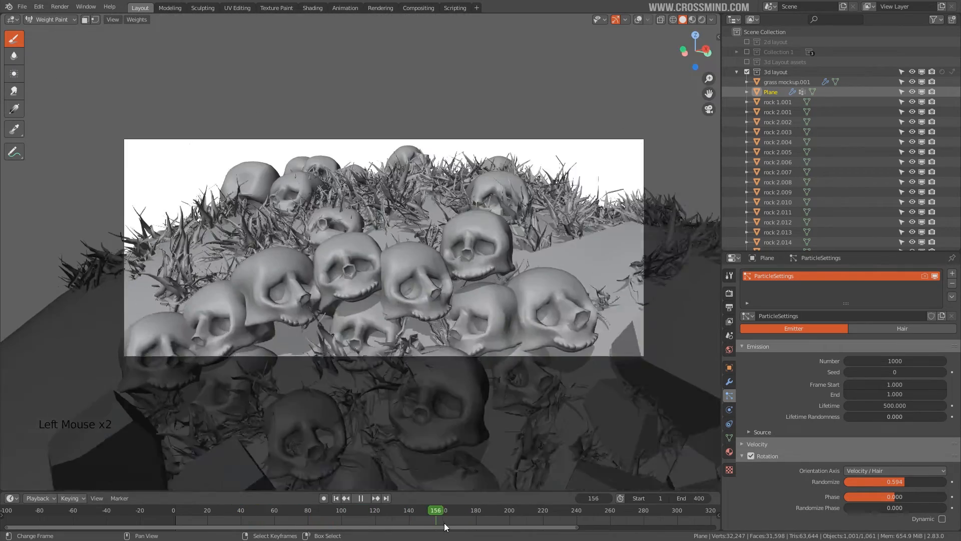
Show the viewport overlays again outside the camera view and try painting grass weight beside the rock on the mound's left slope
{"action": "middle_click_drag", "start_coordinate": [279, 270], "coordinate": [419, 246]}
{"action": "key", "text": "ctrl+Tab"}
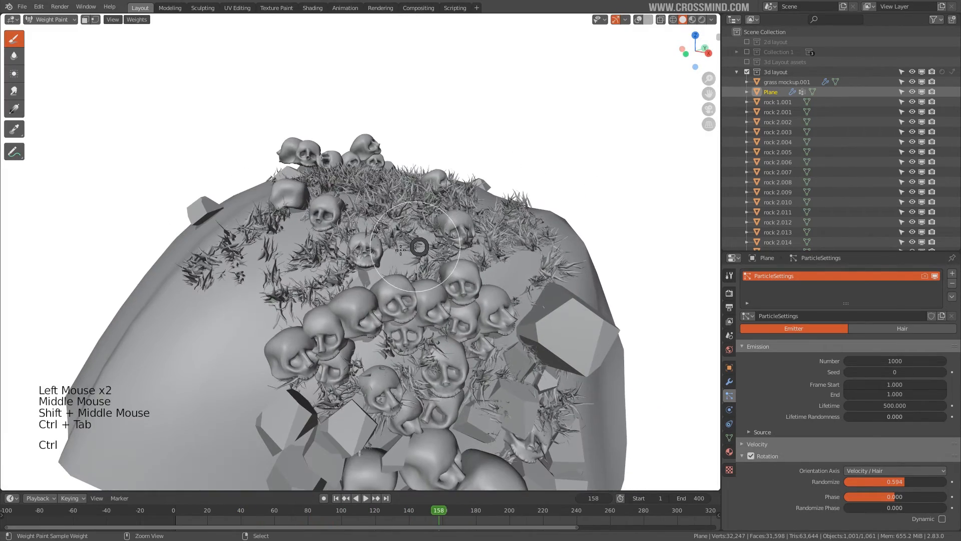
{"action": "left_click", "coordinate": [638, 19]}
{"action": "middle_click_drag", "start_coordinate": [449, 251], "coordinate": [302, 277]}
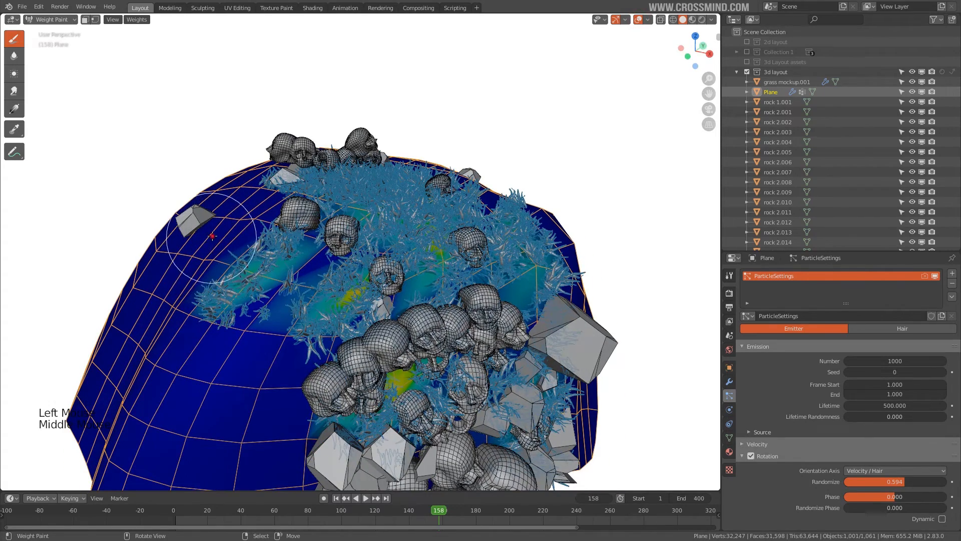
{"action": "left_click_drag", "start_coordinate": [212, 236], "coordinate": [202, 274]}
{"action": "key", "text": "ctrl+z"}
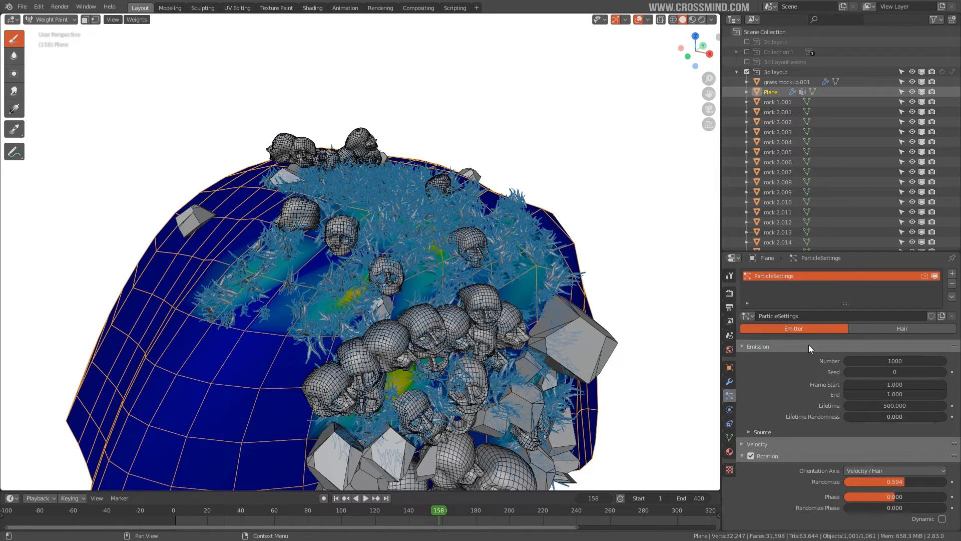
Examine the grass particle system's vertex group settings and the mound's mesh in Edit Mode
{"action": "scroll", "coordinate": [818, 419], "scroll_direction": "down", "scroll_amount": 20}
{"action": "scroll", "coordinate": [764, 428], "scroll_direction": "up", "scroll_amount": 7}
{"action": "scroll", "coordinate": [792, 428], "scroll_direction": "down", "scroll_amount": 5}
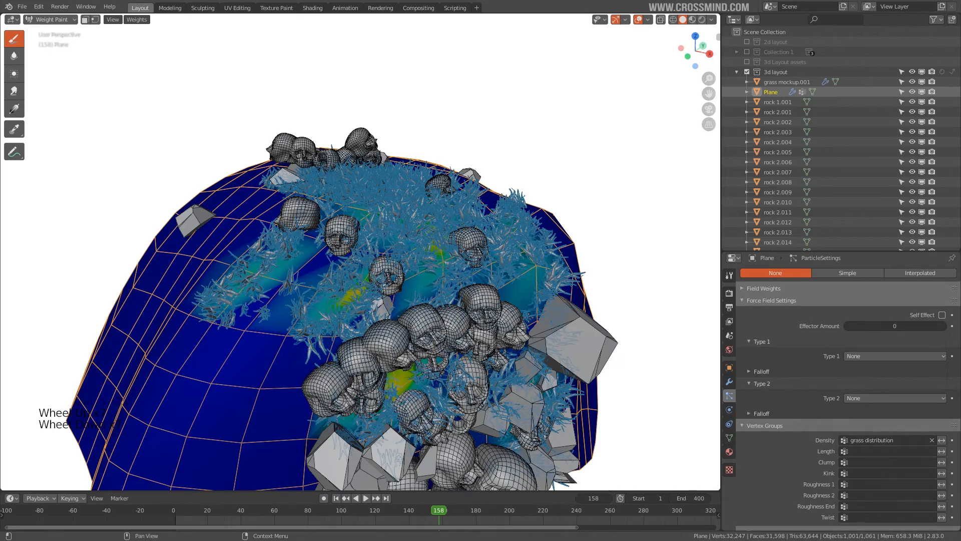
{"action": "middle_click_drag", "start_coordinate": [507, 293], "coordinate": [472, 254]}
{"action": "scroll", "coordinate": [488, 285], "scroll_direction": "down", "scroll_amount": 2}
{"action": "key", "text": "Tab"}
{"action": "scroll", "coordinate": [465, 254], "scroll_direction": "up", "scroll_amount": 2}
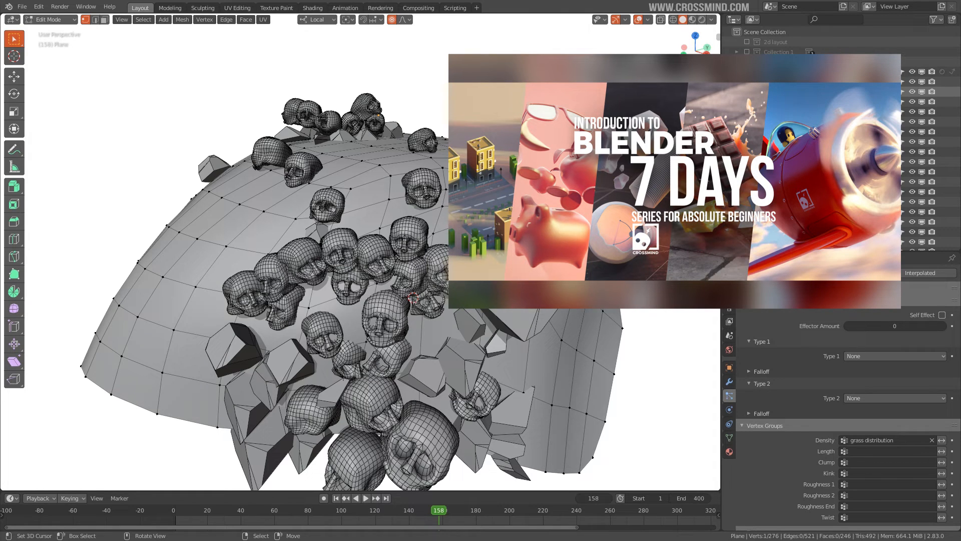
{"action": "middle_click_drag", "start_coordinate": [436, 280], "coordinate": [438, 281]}
Return the mound plane to Object Mode and save the file
{"action": "key", "text": "ctrl+Tab"}
{"action": "mouse_move", "coordinate": [438, 281]}
{"action": "middle_mouse_down"}
{"action": "mouse_move", "coordinate": [456, 283]}
{"action": "mouse_move", "coordinate": [436, 281]}
{"action": "middle_mouse_up"}
{"action": "key", "text": "ctrl+s"}
{"action": "scroll", "coordinate": [444, 276], "scroll_direction": "up", "scroll_amount": 1}
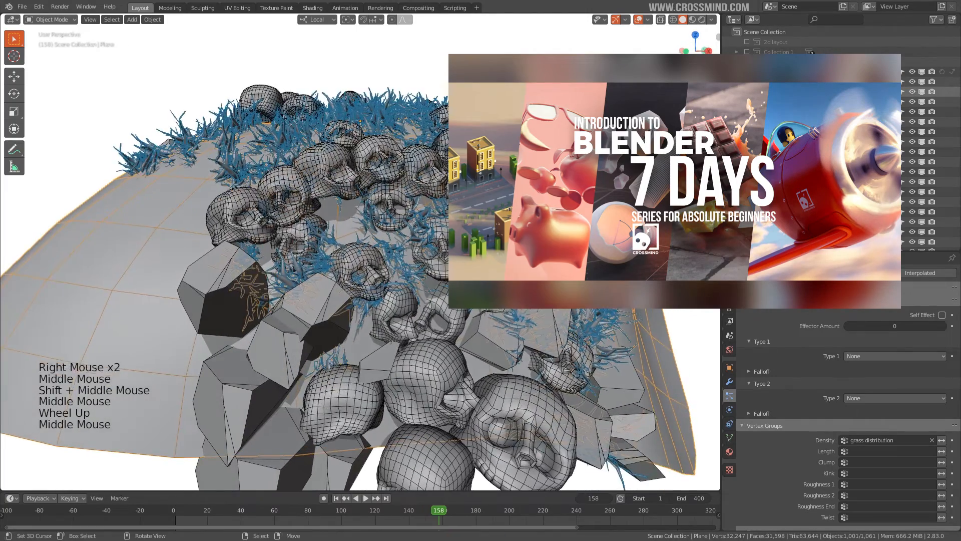
Examine the grass coverage through the camera, scrubbing the timeline to frame 175
{"action": "key", "text": "KP_0"}
{"action": "scroll", "coordinate": [383, 305], "scroll_direction": "up", "scroll_amount": 1}
{"action": "scroll", "coordinate": [344, 283], "scroll_direction": "down", "scroll_amount": 1}
{"action": "middle_click_drag", "start_coordinate": [383, 305], "coordinate": [362, 284], "text": "shift"}
{"action": "left_click", "coordinate": [322, 521]}
{"action": "left_click_drag", "start_coordinate": [254, 522], "coordinate": [468, 510]}
{"action": "right_click", "coordinate": [562, 298]}
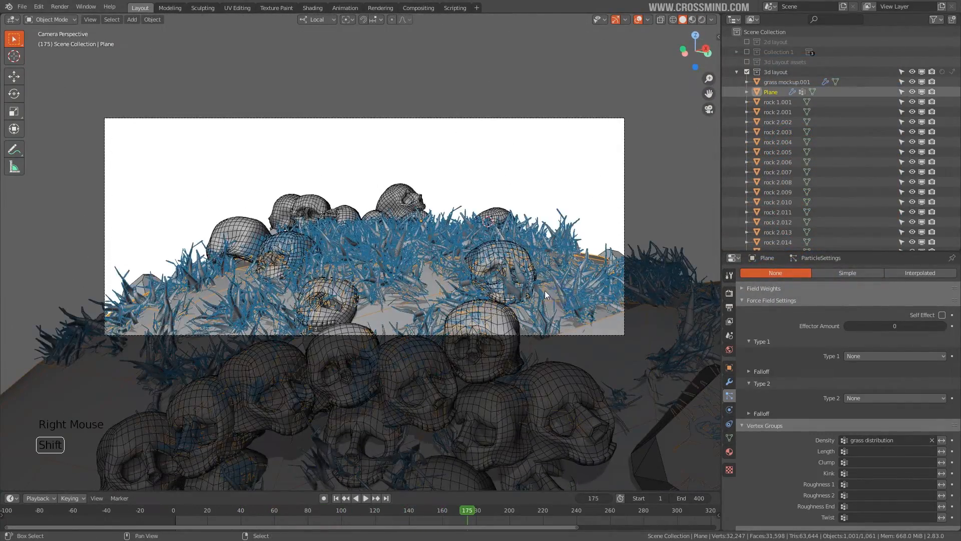
{"action": "middle_click_drag", "start_coordinate": [545, 291], "coordinate": [534, 254], "text": "shift"}
Set the grass particles' render scale to 0.190 and hide the viewport overlays
{"action": "scroll", "coordinate": [776, 407], "scroll_direction": "up", "scroll_amount": 13}
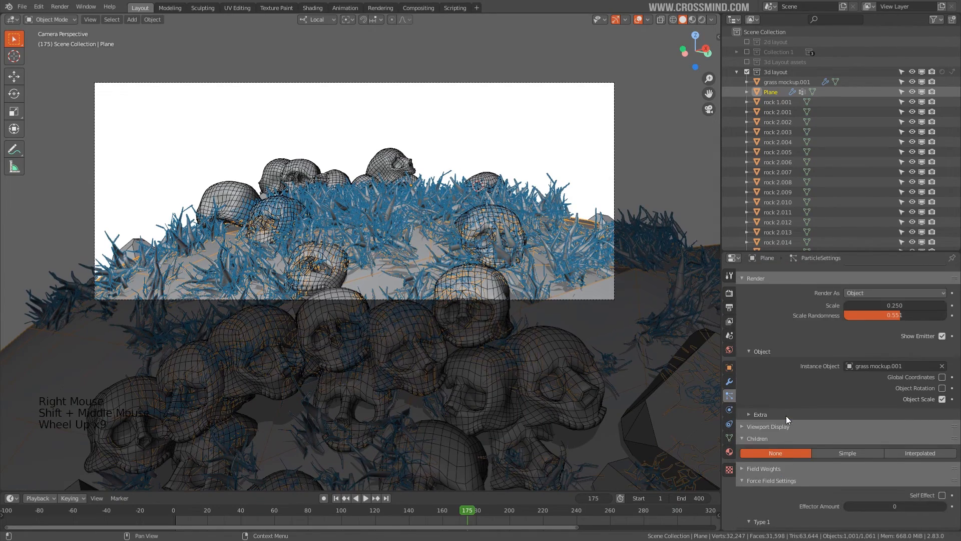
{"action": "mouse_move", "coordinate": [895, 385]}
{"action": "left_mouse_down"}
{"action": "mouse_move", "coordinate": [878, 385]}
{"action": "mouse_move", "coordinate": [887, 385]}
{"action": "left_mouse_up"}
{"action": "left_click", "coordinate": [639, 20]}
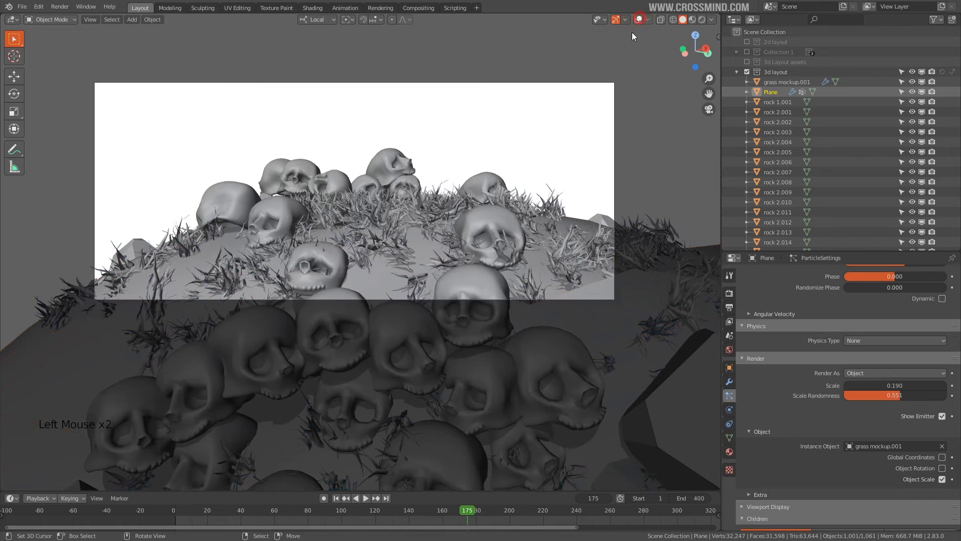
Check the grass up close around the skulls through the camera and save the file
{"action": "middle_click_drag", "start_coordinate": [509, 212], "coordinate": [540, 242], "text": "shift"}
{"action": "scroll", "coordinate": [440, 202], "scroll_direction": "up", "scroll_amount": 2}
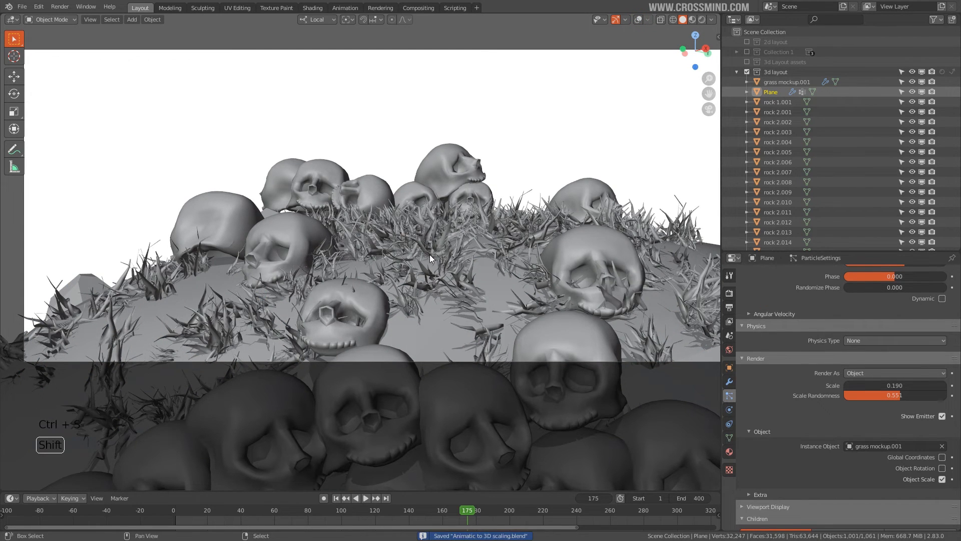
{"action": "middle_click_drag", "start_coordinate": [430, 254], "coordinate": [431, 262], "text": "shift"}
{"action": "scroll", "coordinate": [493, 228], "scroll_direction": "down", "scroll_amount": 2}
{"action": "double_click", "coordinate": [492, 227]}
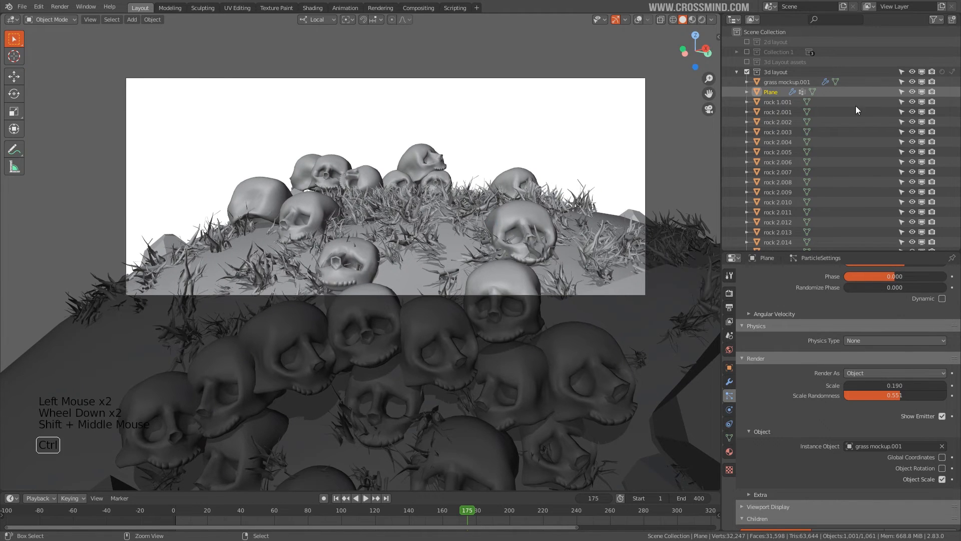
Enable the 3d Layout assets collection and select the Bottle Mockup
{"action": "left_click", "coordinate": [747, 62]}
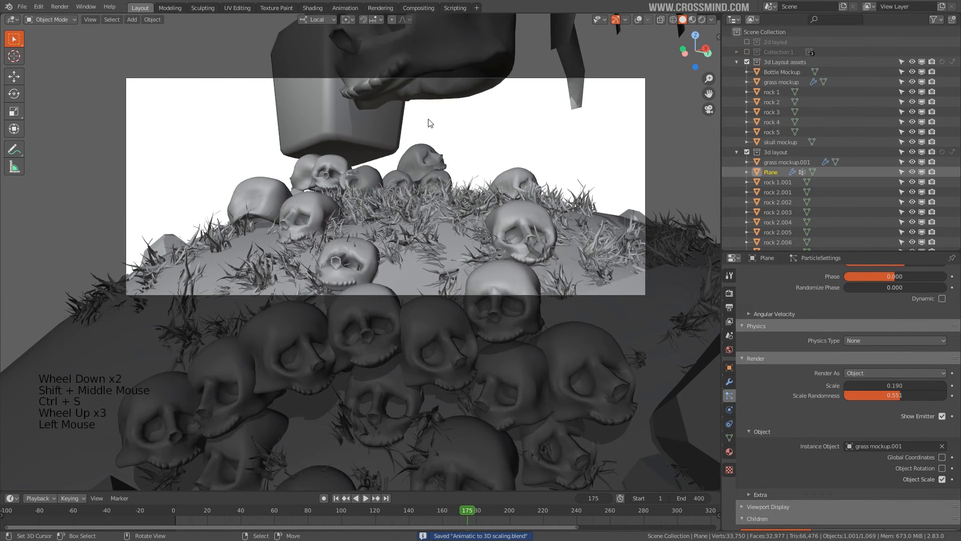
{"action": "left_click", "coordinate": [756, 72]}
{"action": "key", "text": "g"}
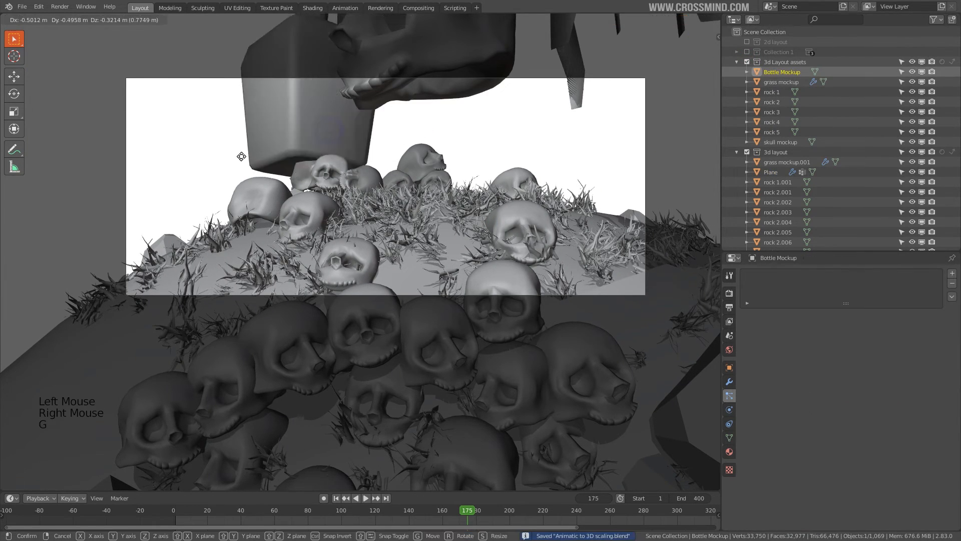
{"action": "right_click", "coordinate": [251, 154]}
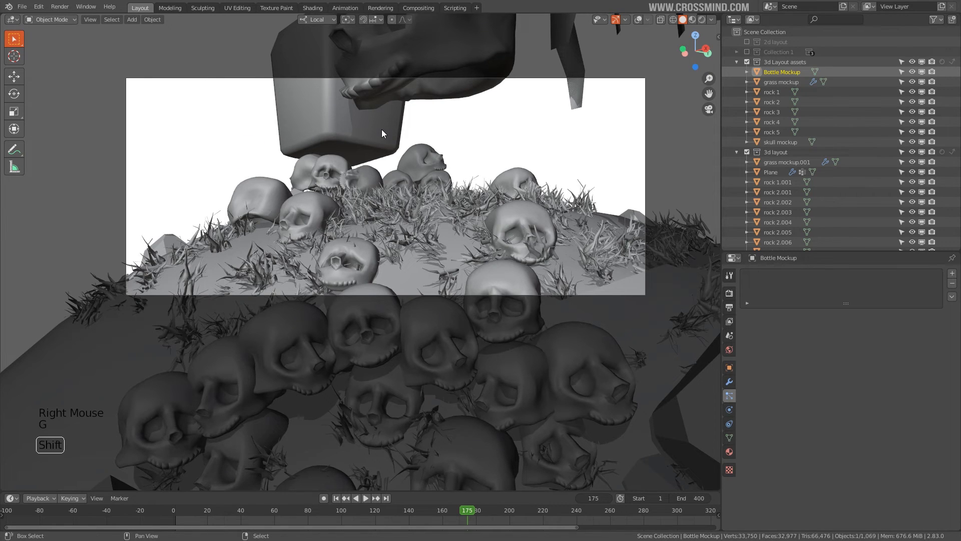
Place a duplicate of the bottle at the camera frame's left side in the 3d layout collection, and disable the 3d Layout assets collection
{"action": "key", "text": "shift+d"}
{"action": "left_click", "coordinate": [224, 172]}
{"action": "key", "text": "m"}
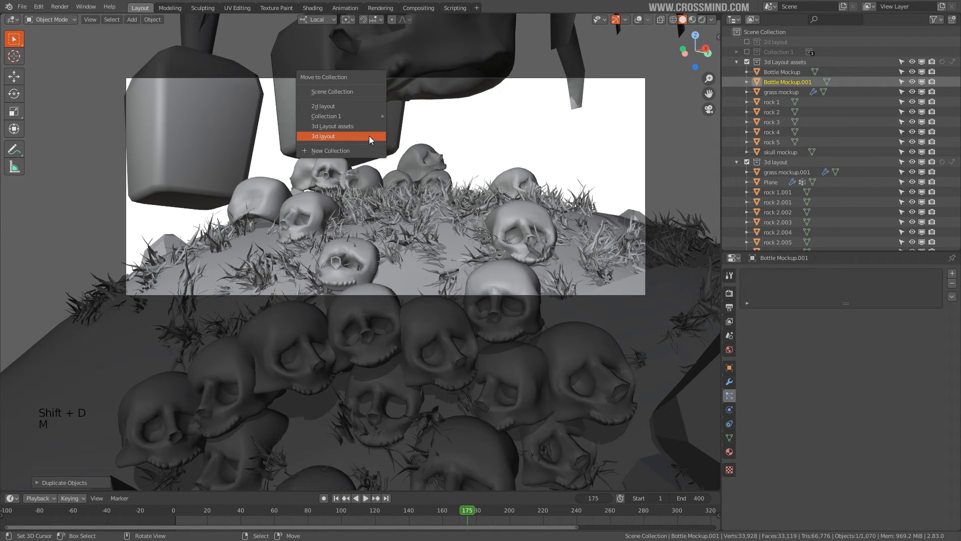
{"action": "left_click", "coordinate": [350, 136]}
{"action": "left_click", "coordinate": [747, 61]}
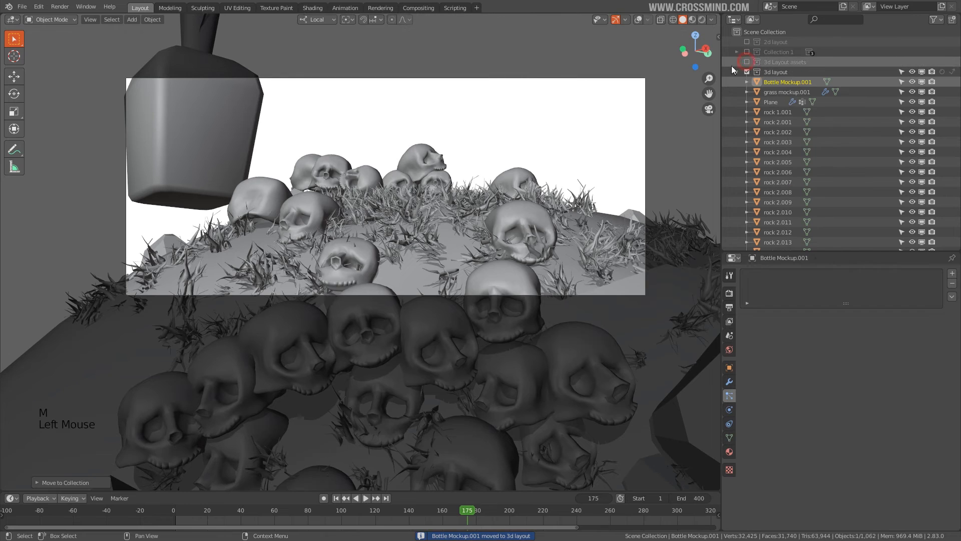
Move the bottle onto the mound's crest behind the top skulls and turn the viewport overlays back on
{"action": "key", "text": "g"}
{"action": "left_click", "coordinate": [457, 137]}
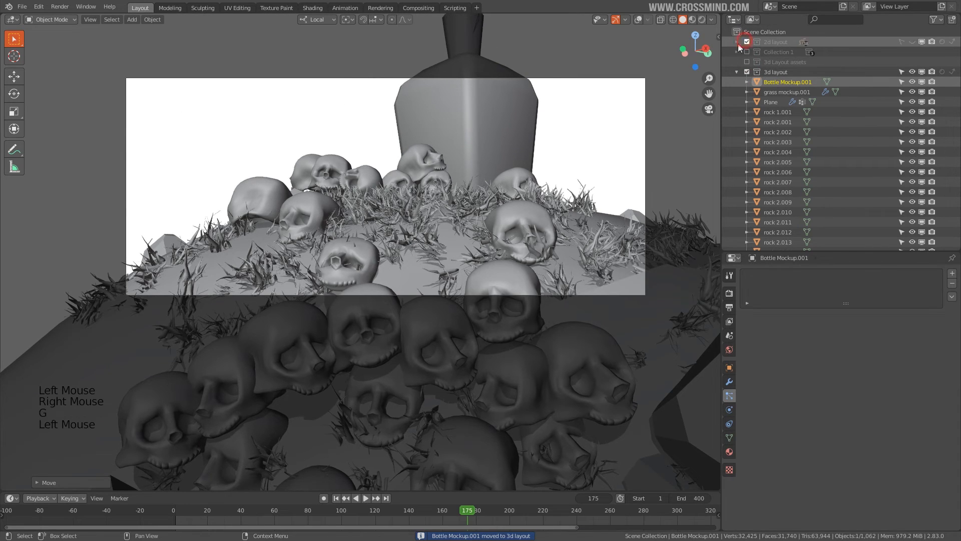
{"action": "left_click", "coordinate": [639, 20]}
{"action": "middle_click_drag", "start_coordinate": [517, 156], "coordinate": [511, 247], "text": "shift"}
{"action": "key", "text": "g"}
{"action": "right_click", "coordinate": [171, 229]}
{"action": "middle_click_drag", "start_coordinate": [371, 257], "coordinate": [381, 231]}
{"action": "scroll", "coordinate": [380, 231], "scroll_direction": "down", "scroll_amount": 2}
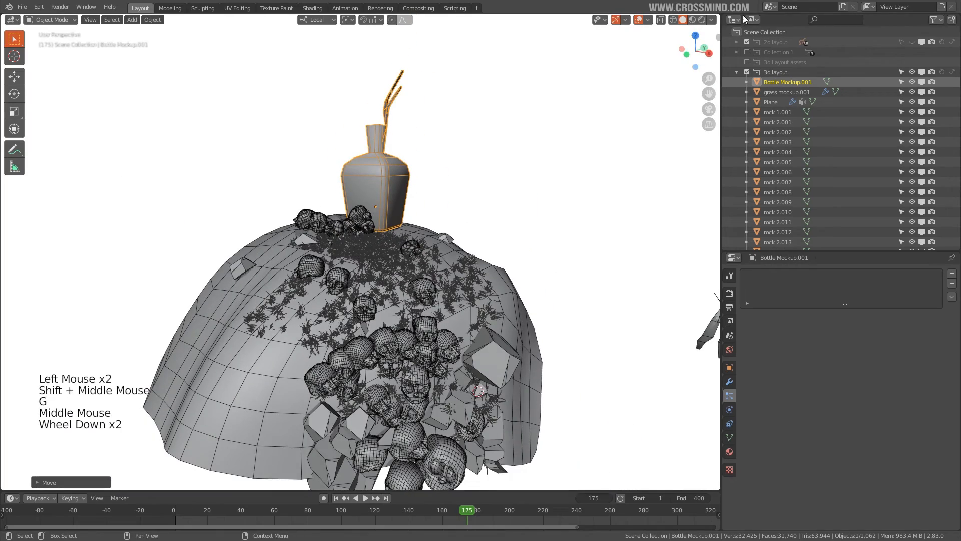
{"action": "middle_click_drag", "start_coordinate": [603, 136], "coordinate": [591, 133]}
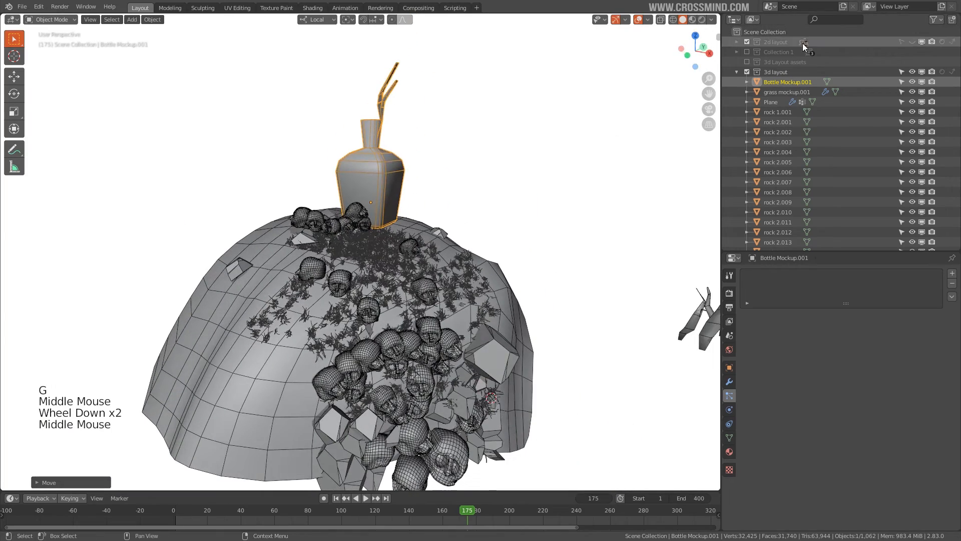
Unhide the 2d layout collection so the bottle can be compared with the animatic sketches
{"action": "left_click", "coordinate": [913, 42]}
{"action": "middle_click_drag", "start_coordinate": [387, 205], "coordinate": [395, 206]}
{"action": "right_click", "coordinate": [360, 180]}
{"action": "key", "text": "g"}
{"action": "right_click", "coordinate": [406, 196]}
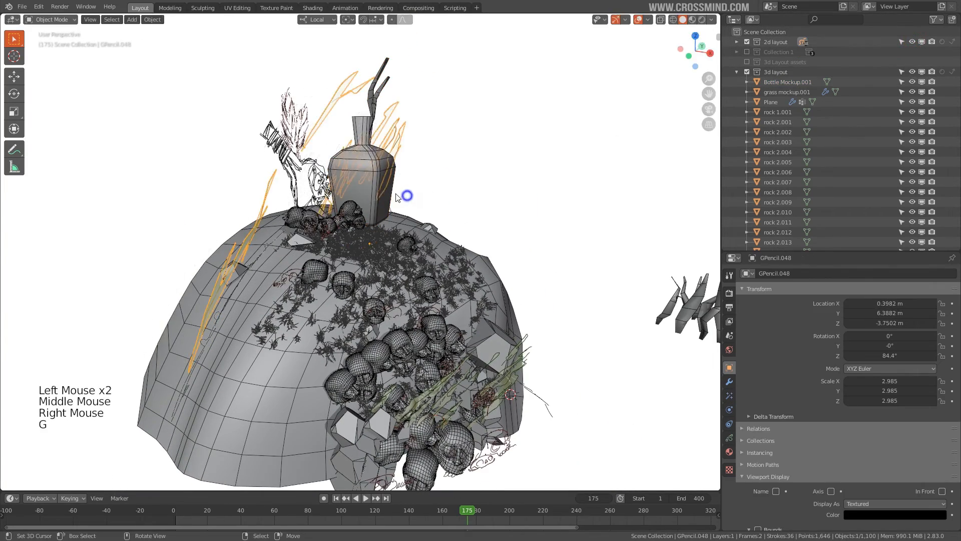
Move, rotate and scale down the Bottle Mockup in the camera view to fit the sketched bottle
{"action": "right_click", "coordinate": [392, 194]}
{"action": "key", "text": "KP_0"}
{"action": "key", "text": "g"}
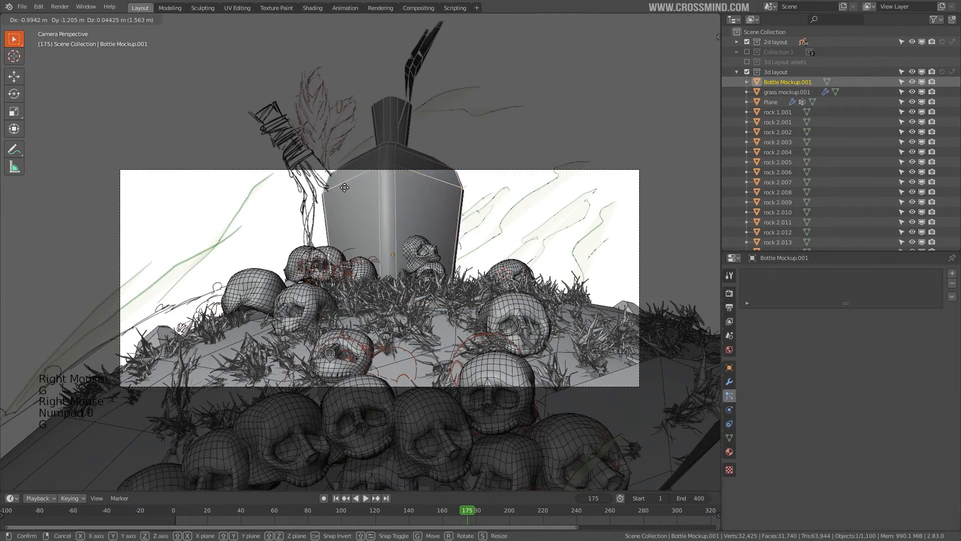
{"action": "left_click", "coordinate": [332, 184]}
{"action": "key", "text": "r"}
{"action": "left_click", "coordinate": [459, 213]}
{"action": "key", "text": "s"}
{"action": "left_click", "coordinate": [449, 232]}
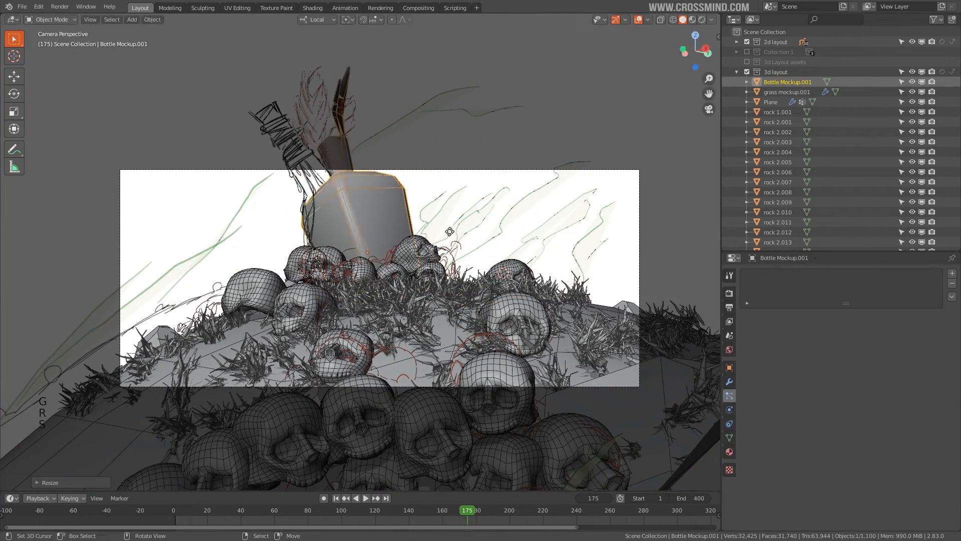
Turn and tilt the bottle in 3D toward the sketched bottle's lean and reposition it behind the top skulls at frame 175
{"action": "key", "text": "r"}
{"action": "key", "text": "r"}
{"action": "key", "text": "r"}
{"action": "key", "text": "r"}
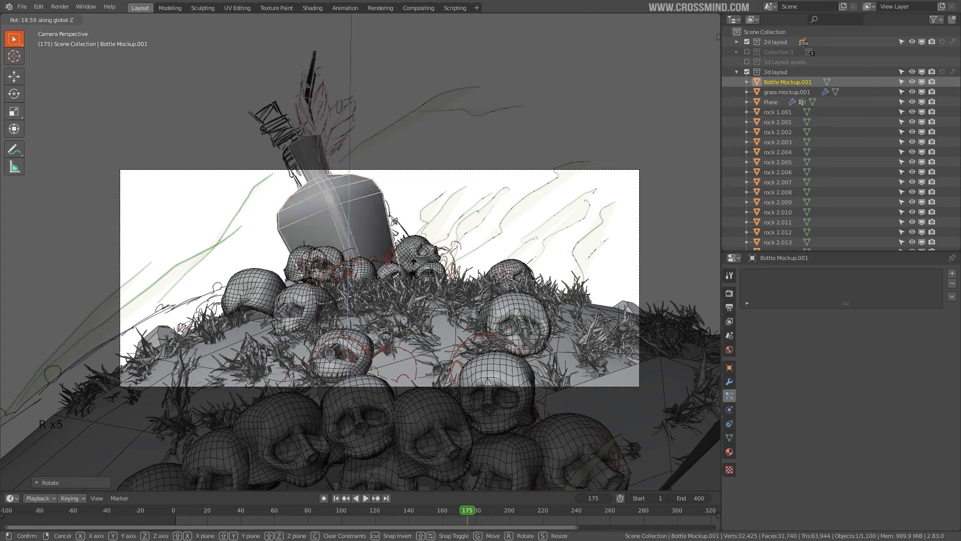
{"action": "left_click", "coordinate": [436, 231]}
{"action": "middle_click_drag", "start_coordinate": [434, 232], "coordinate": [466, 221]}
{"action": "key", "text": "r"}
{"action": "middle_click_drag", "start_coordinate": [465, 221], "coordinate": [496, 211]}
{"action": "key", "text": "r"}
{"action": "left_click", "coordinate": [493, 207]}
{"action": "key", "text": "KP_0"}
{"action": "key", "text": "g"}
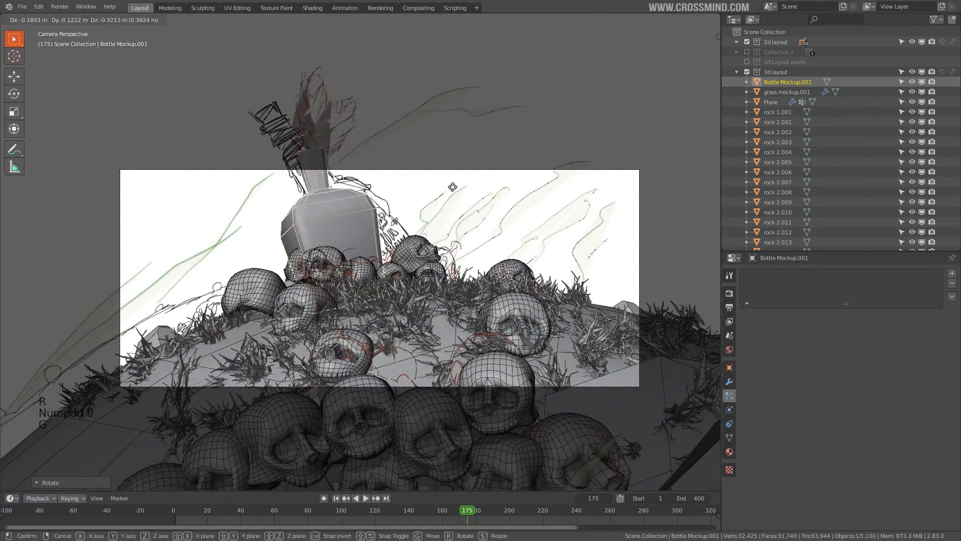
{"action": "left_click", "coordinate": [453, 186]}
Refine the bottle's rotation, position and scale against the sketch at frame 213
{"action": "left_click_drag", "start_coordinate": [467, 510], "coordinate": [546, 510]}
{"action": "key", "text": "r"}
{"action": "key", "text": "g"}
{"action": "key", "text": "s"}
{"action": "left_click", "coordinate": [505, 250]}
{"action": "middle_click_drag", "start_coordinate": [503, 250], "coordinate": [502, 211], "text": "shift"}
{"action": "key", "text": "g"}
{"action": "key", "text": "g"}
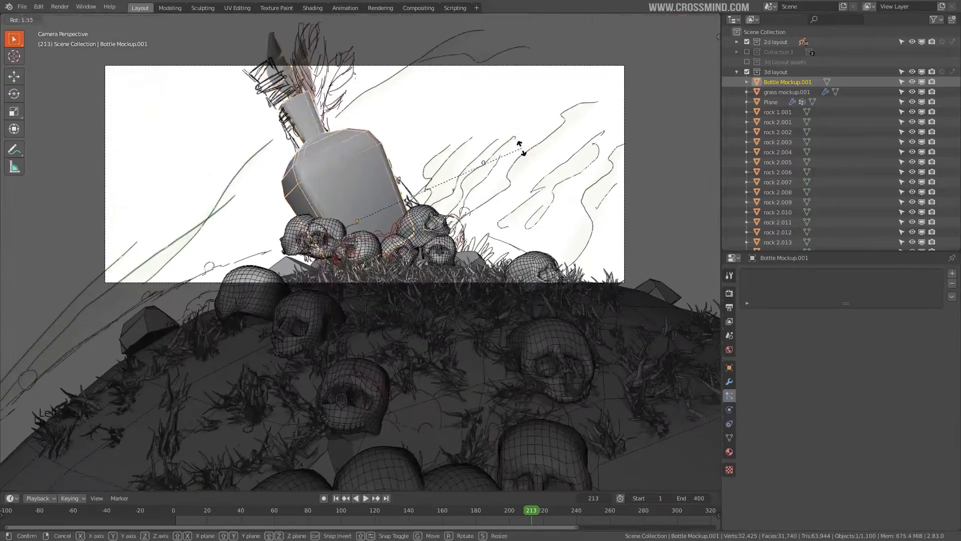
Scale and position the new plane behind the bottle as a backdrop filling the camera frame
{"action": "scroll", "coordinate": [414, 204], "scroll_direction": "down", "scroll_amount": 3}
{"action": "middle_click_drag", "start_coordinate": [414, 203], "coordinate": [414, 203]}
{"action": "key", "text": "s"}
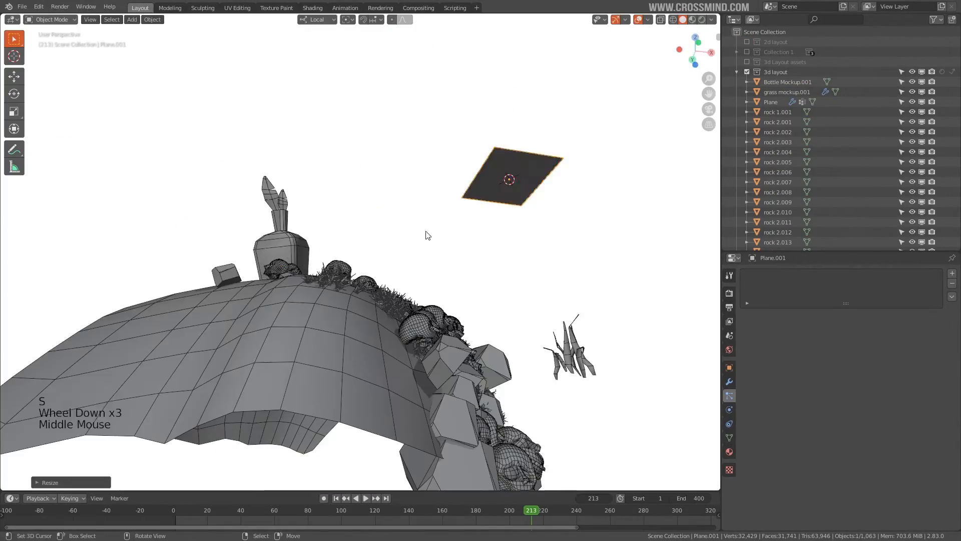
{"action": "key", "text": "KP_0"}
{"action": "key", "text": "g"}
{"action": "left_click", "coordinate": [393, 201]}
{"action": "key", "text": "r"}
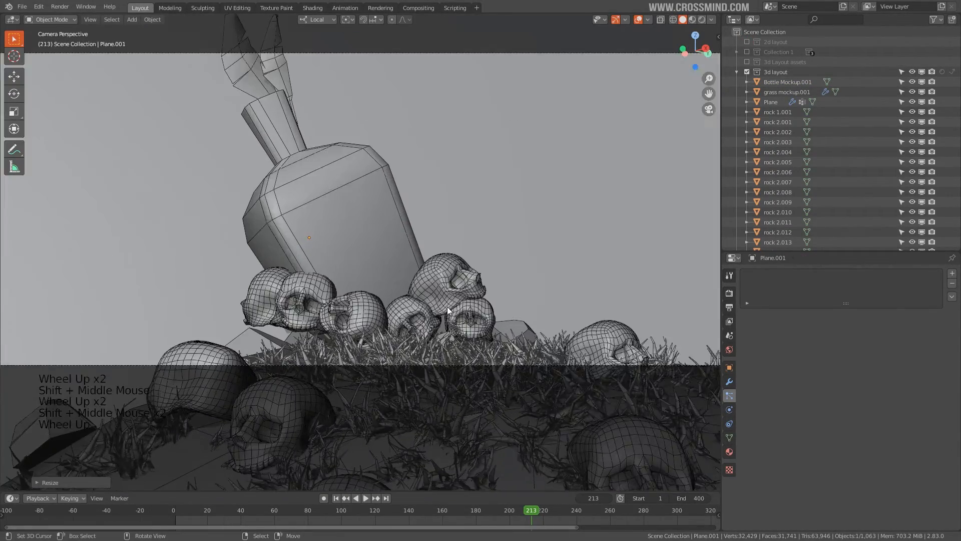
Scrub the animation back to frame 0 in the camera view and hide the viewport overlays
{"action": "scroll", "coordinate": [321, 250], "scroll_direction": "down", "scroll_amount": 1}
{"action": "left_click_drag", "start_coordinate": [181, 524], "coordinate": [522, 491]}
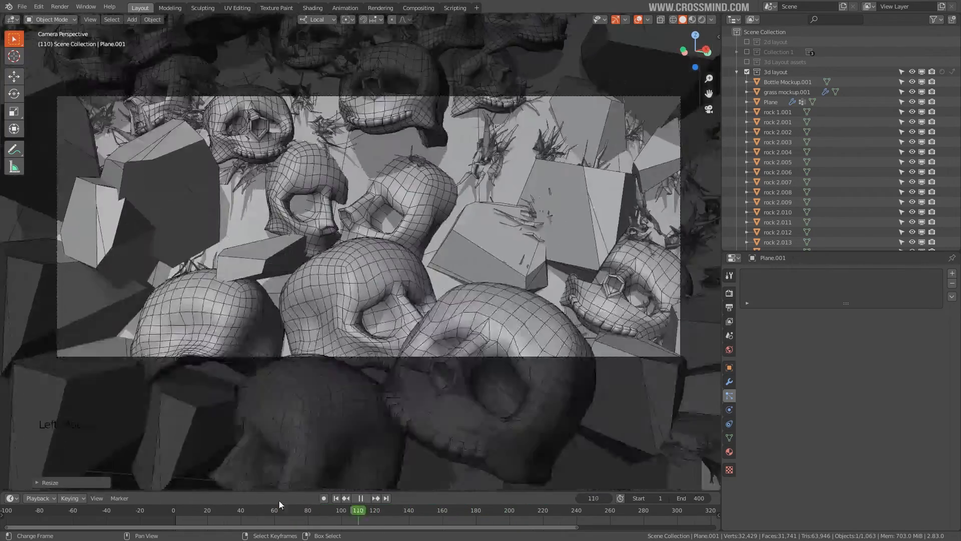
{"action": "left_click", "coordinate": [481, 250]}
{"action": "middle_click_drag", "start_coordinate": [461, 277], "coordinate": [484, 279], "text": "shift"}
{"action": "left_click", "coordinate": [639, 20]}
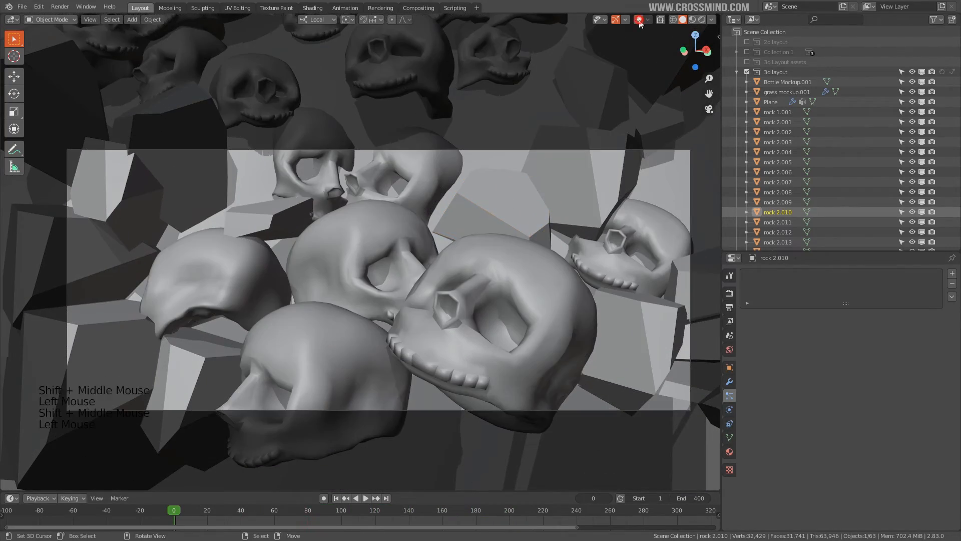
Play the animation through the camera to compare the 3D bottle and skulls with the 2D sketches
{"action": "scroll", "coordinate": [507, 257], "scroll_direction": "up", "scroll_amount": 2}
{"action": "key", "text": "shift+space"}
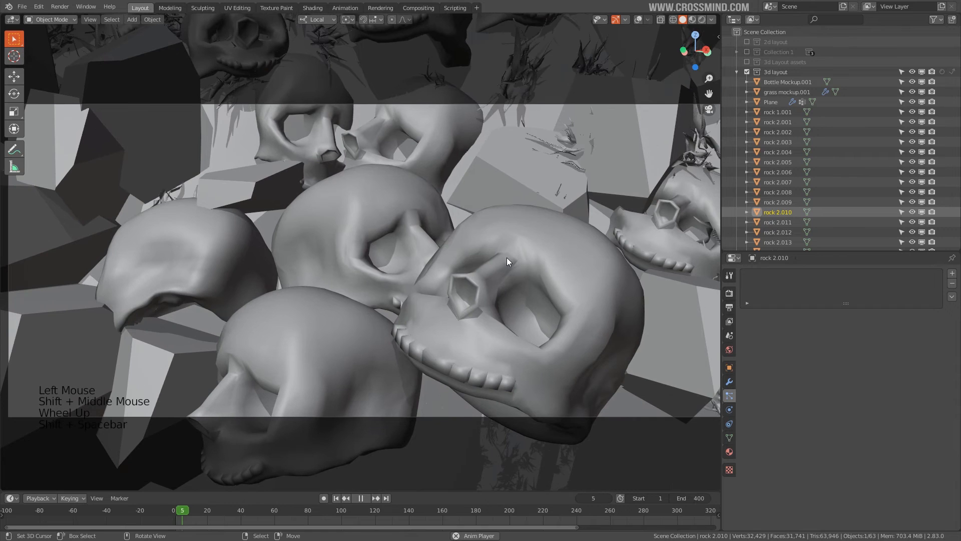
{"action": "scroll", "coordinate": [506, 258], "scroll_direction": "down", "scroll_amount": 1}
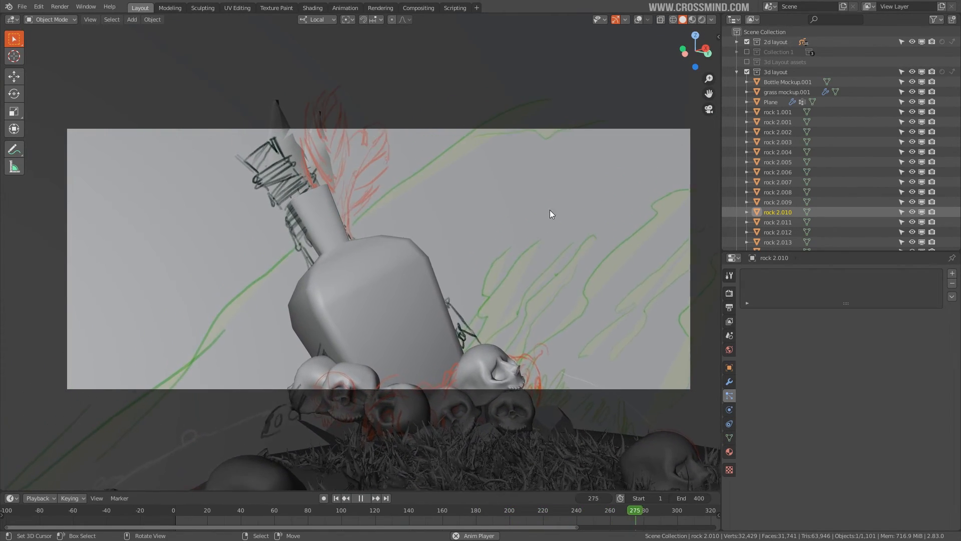
{"action": "key", "text": "shift+space"}
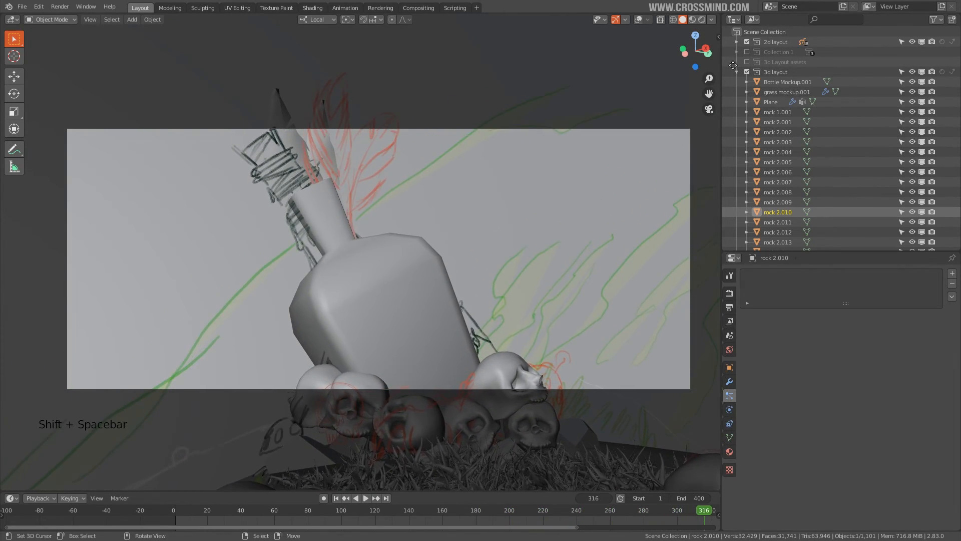
Expand the 2d layout collection, switch to wireframe shading and select the green stroke drawing around the bottle
{"action": "left_click", "coordinate": [737, 42]}
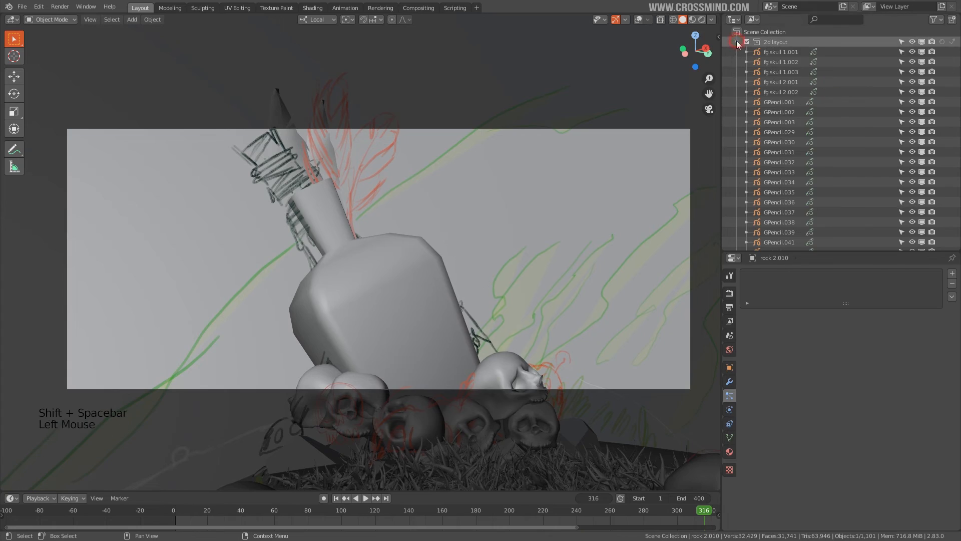
{"action": "right_click", "coordinate": [518, 263]}
{"action": "key", "text": "z"}
{"action": "right_click", "coordinate": [526, 262]}
{"action": "key", "text": "g"}
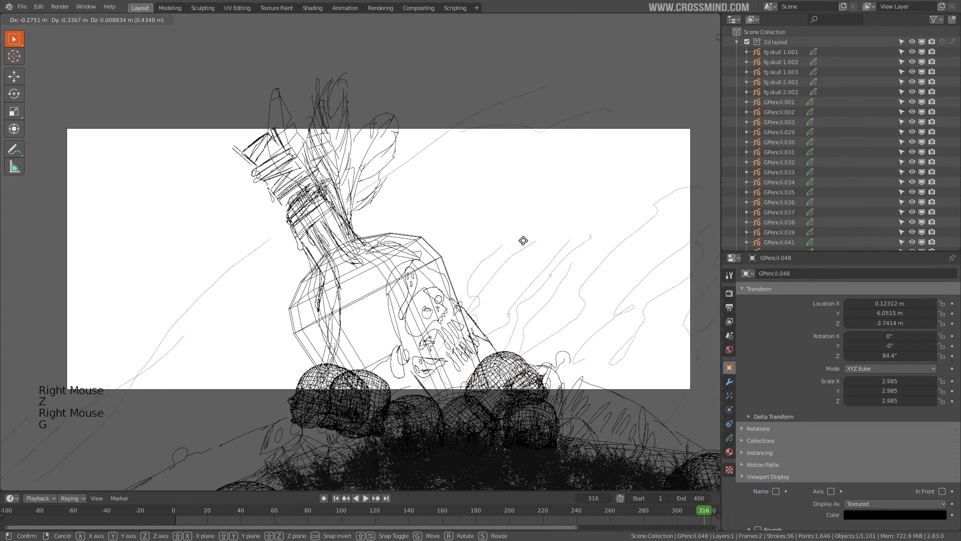
{"action": "scroll", "coordinate": [536, 258], "scroll_direction": "down", "scroll_amount": 4}
{"action": "middle_click_drag", "start_coordinate": [536, 258], "coordinate": [481, 271]}
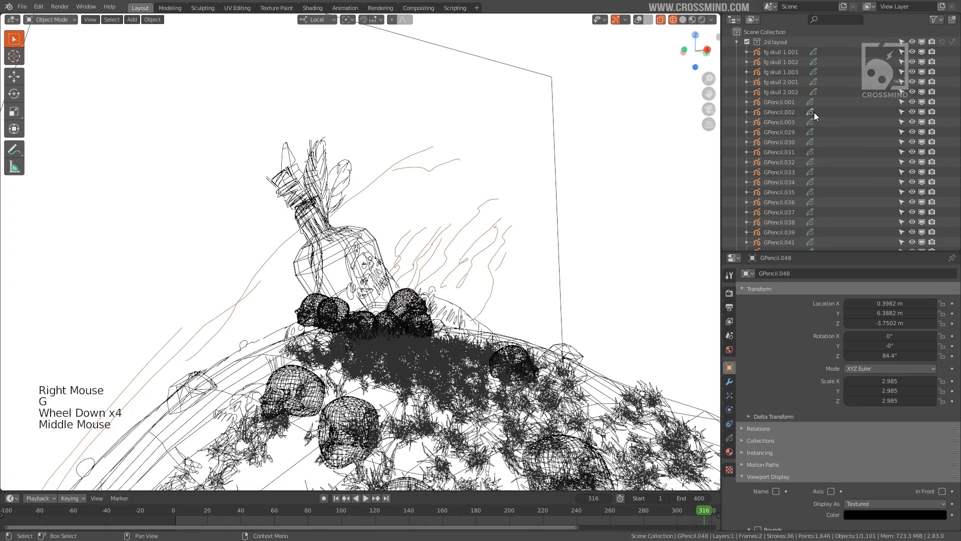
Add the green stroke drawing on the mound's front slope, GPencil.049, to the selection
{"action": "key", "text": "KP_Decimal"}
{"action": "scroll", "coordinate": [458, 300], "scroll_direction": "down", "scroll_amount": 4}
{"action": "middle_click_drag", "start_coordinate": [458, 300], "coordinate": [581, 296]}
{"action": "right_click", "coordinate": [579, 290], "text": "shift"}
{"action": "key", "text": "g"}
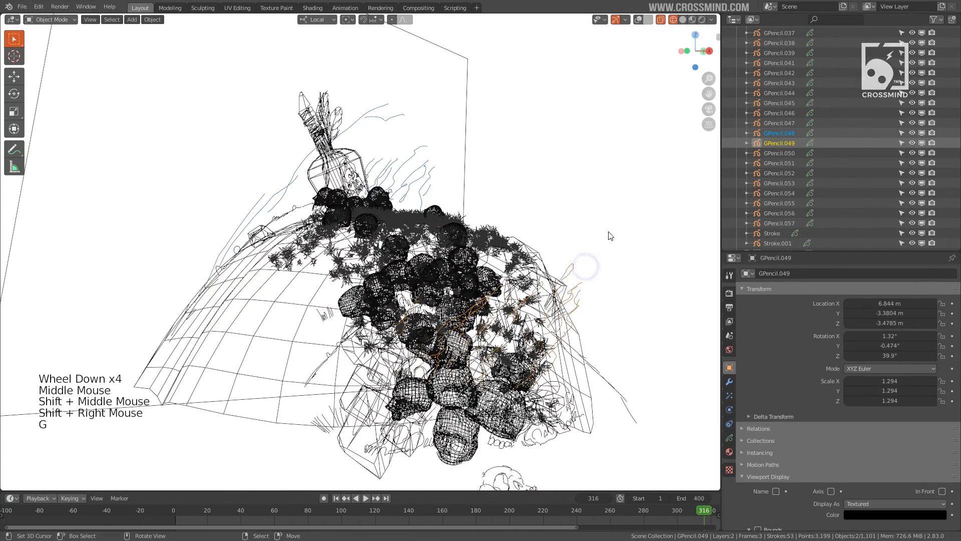
{"action": "left_click", "coordinate": [608, 236]}
Duplicate the two selected stroke drawings in place and move the copies to the 3d layout collection
{"action": "middle_click_drag", "start_coordinate": [607, 236], "coordinate": [579, 208]}
{"action": "key", "text": "shift+d"}
{"action": "left_click", "coordinate": [605, 204]}
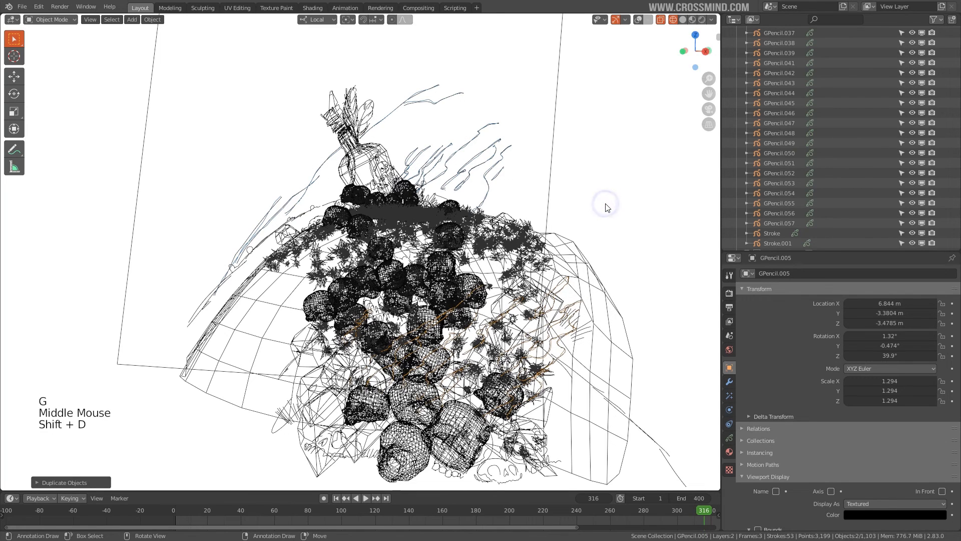
{"action": "key", "text": "m"}
{"action": "left_click", "coordinate": [579, 203]}
Disable the 2d layout collection and return to the camera view in solid shading
{"action": "scroll", "coordinate": [841, 107], "scroll_direction": "up", "scroll_amount": 16}
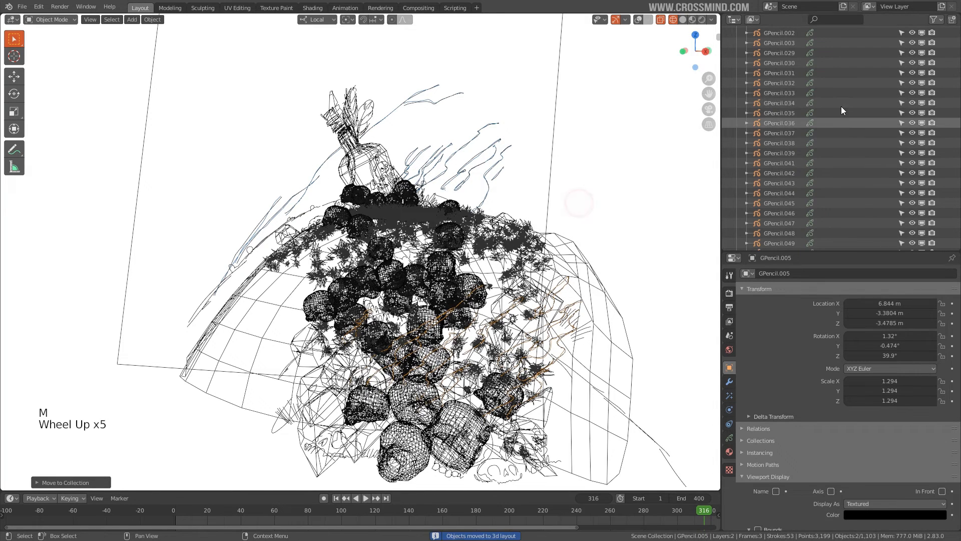
{"action": "left_click", "coordinate": [747, 43]}
{"action": "middle_click_drag", "start_coordinate": [539, 202], "coordinate": [521, 191]}
{"action": "key", "text": "KP_0"}
{"action": "key", "text": "z"}
{"action": "middle_click_drag", "start_coordinate": [573, 217], "coordinate": [446, 298], "text": "shift"}
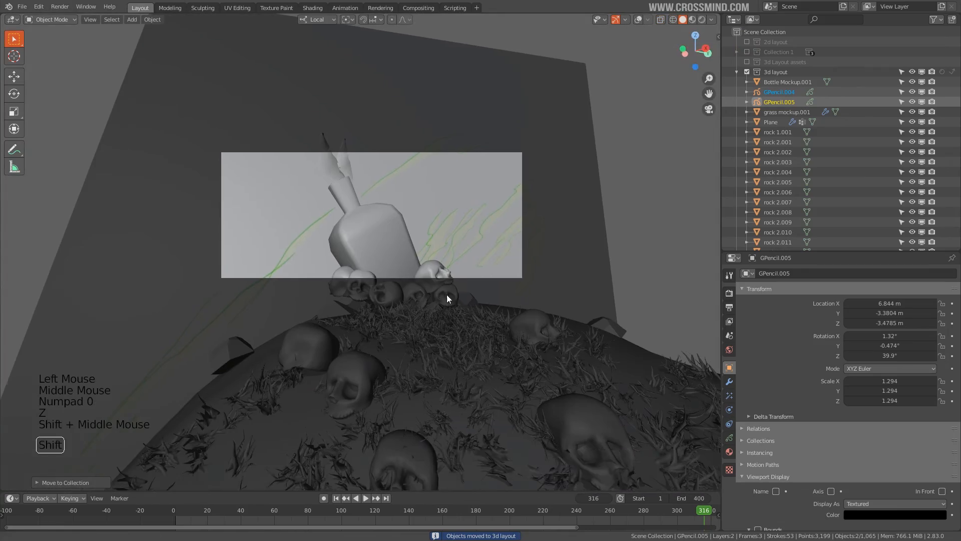
Play the animation from frame 90 through the camera to check the green strokes together with the 3D layout
{"action": "left_click_drag", "start_coordinate": [248, 521], "coordinate": [324, 519]}
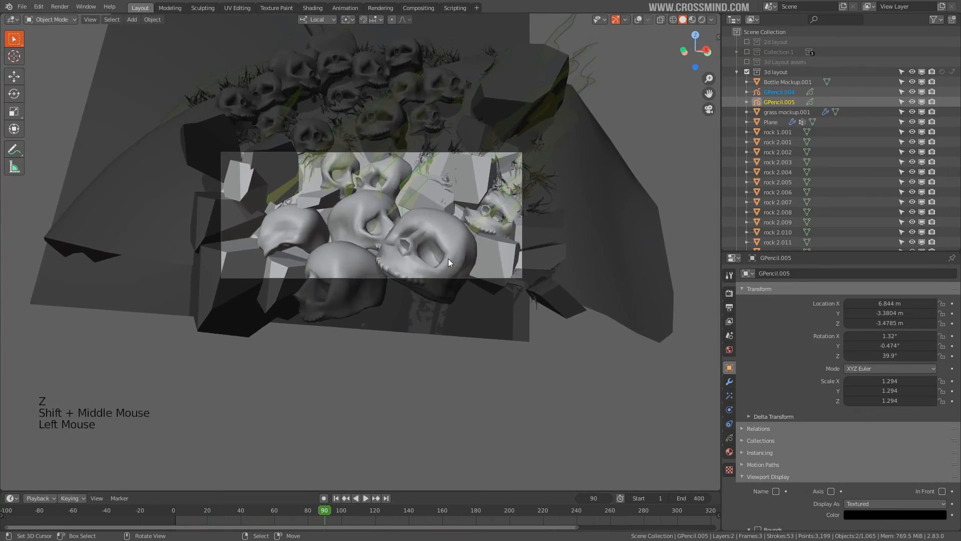
{"action": "scroll", "coordinate": [449, 258], "scroll_direction": "up", "scroll_amount": 3}
{"action": "middle_click_drag", "start_coordinate": [448, 259], "coordinate": [407, 319], "text": "shift"}
{"action": "scroll", "coordinate": [407, 315], "scroll_direction": "up", "scroll_amount": 2}
{"action": "key", "text": "shift+space"}
{"action": "scroll", "coordinate": [435, 288], "scroll_direction": "down", "scroll_amount": 2}
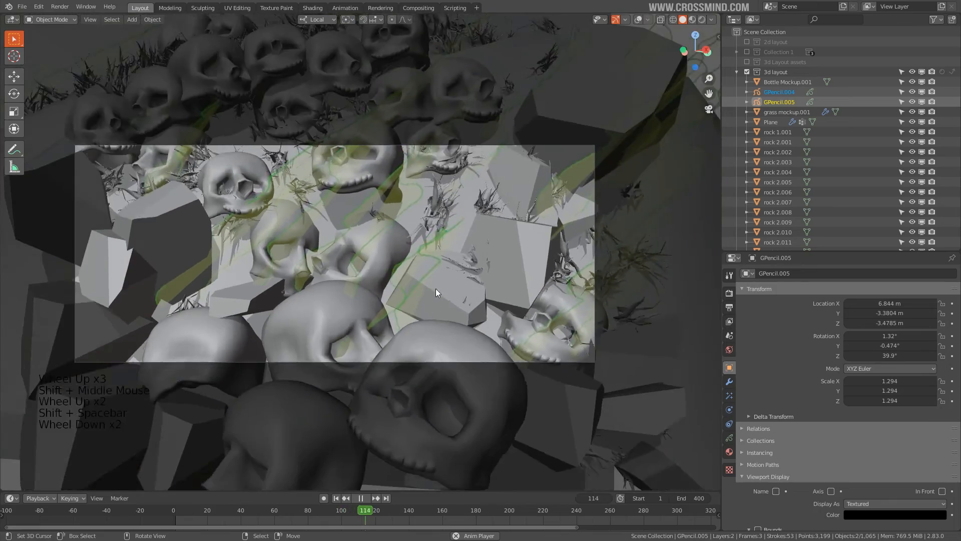
{"action": "middle_click_drag", "start_coordinate": [436, 288], "coordinate": [467, 310], "text": "shift"}
{"action": "scroll", "coordinate": [467, 314], "scroll_direction": "up", "scroll_amount": 1}
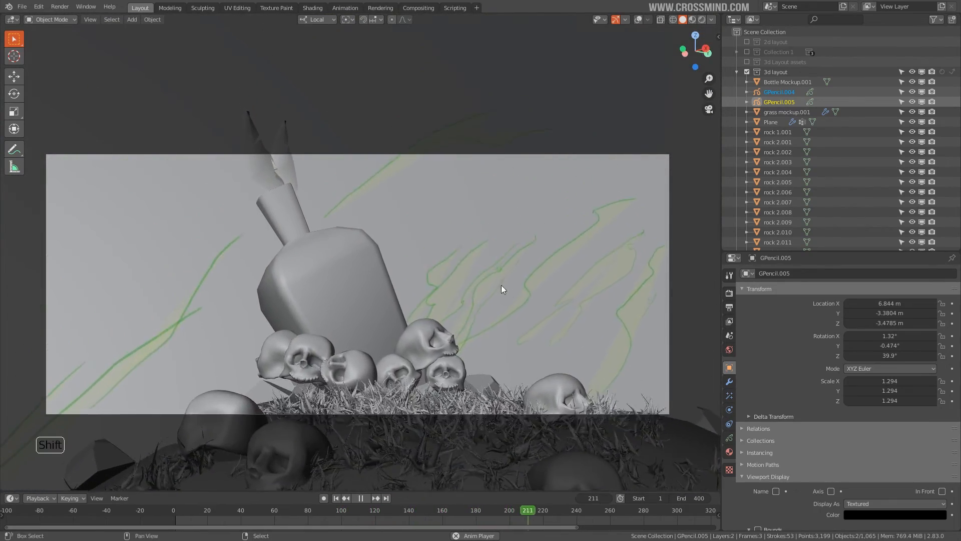
{"action": "middle_click_drag", "start_coordinate": [501, 285], "coordinate": [498, 260], "text": "shift"}
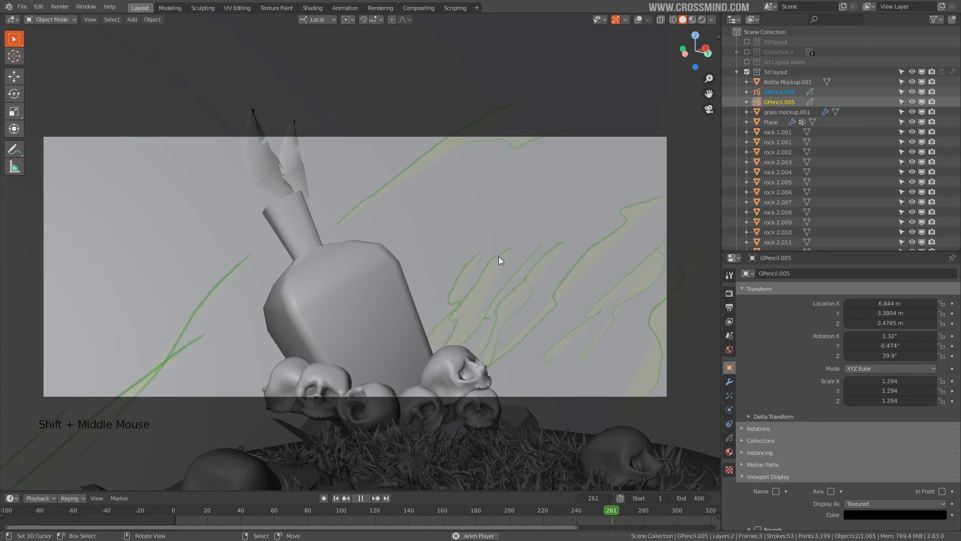
Compare the viewport with Shadow and X-Ray toggled, keep Shadow on and X-Ray off, and raise the shadow strength
{"action": "left_click", "coordinate": [712, 19]}
{"action": "left_click", "coordinate": [657, 244]}
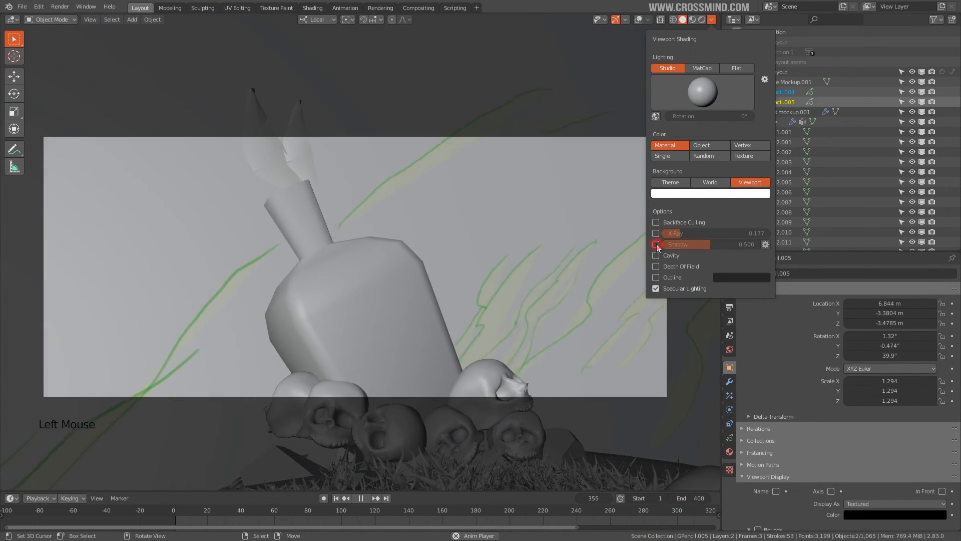
{"action": "left_click", "coordinate": [657, 245]}
{"action": "left_click", "coordinate": [656, 233]}
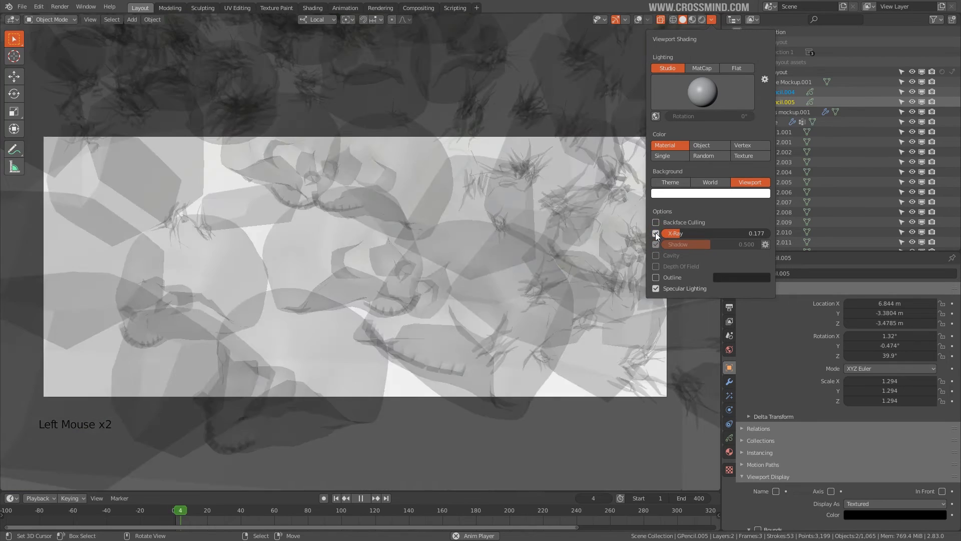
{"action": "left_click", "coordinate": [655, 234]}
{"action": "left_click_drag", "start_coordinate": [711, 245], "coordinate": [760, 245]}
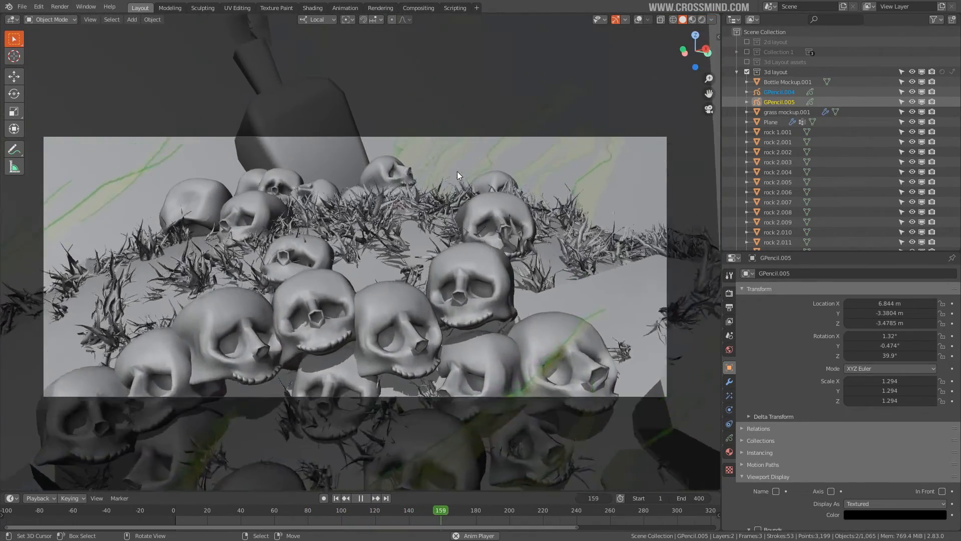
Stop the playback, save the file and scrub back to frame 26 to check the foreground skulls
{"action": "key", "text": "shift+space"}
{"action": "middle_click_drag", "start_coordinate": [454, 182], "coordinate": [467, 188], "text": "shift"}
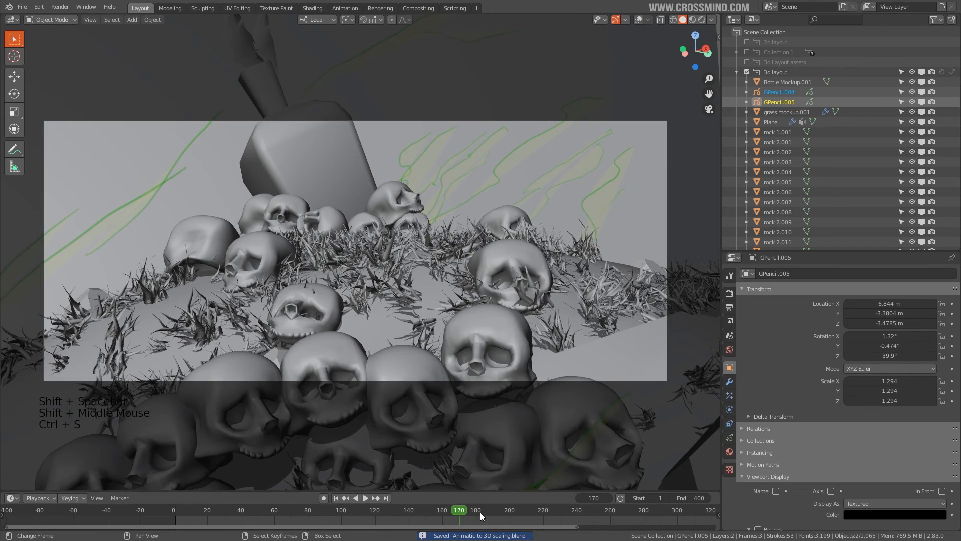
{"action": "left_click_drag", "start_coordinate": [479, 512], "coordinate": [251, 517]}
{"action": "scroll", "coordinate": [381, 331], "scroll_direction": "up", "scroll_amount": 2}
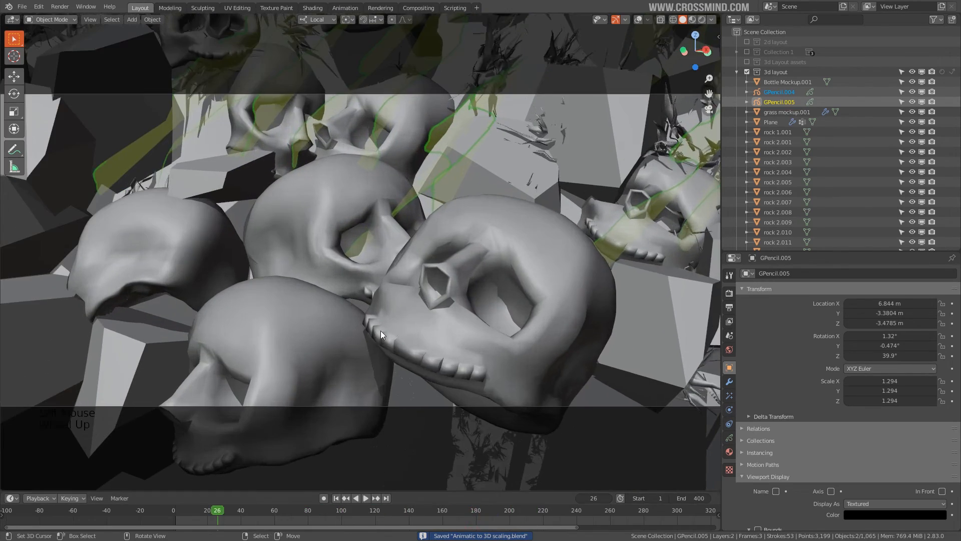
{"action": "middle_click_drag", "start_coordinate": [380, 331], "coordinate": [404, 342], "text": "shift"}
{"action": "scroll", "coordinate": [404, 341], "scroll_direction": "down", "scroll_amount": 2}
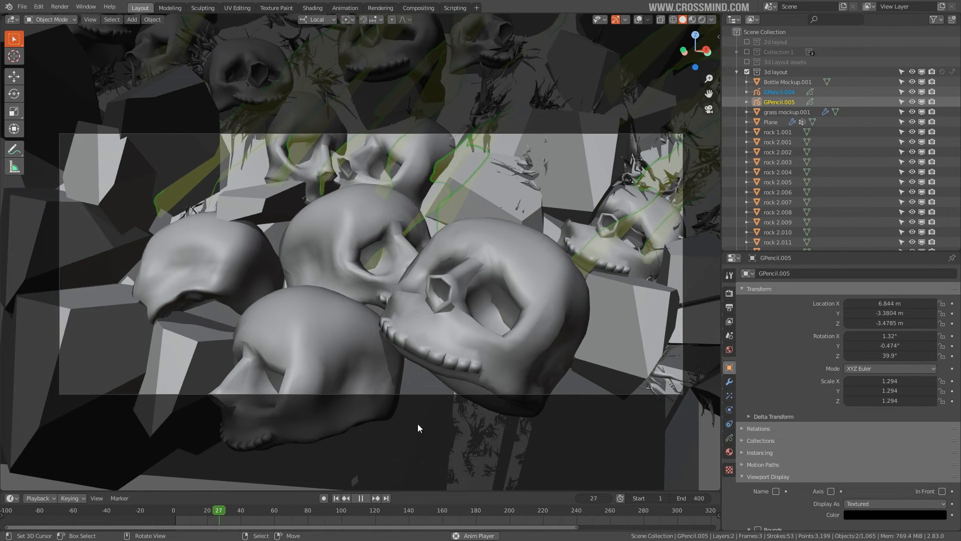
At frame 194, duplicate a rock on the mound and bring the copy near the skulls at the bottle's base
{"action": "left_click_drag", "start_coordinate": [400, 521], "coordinate": [504, 521]}
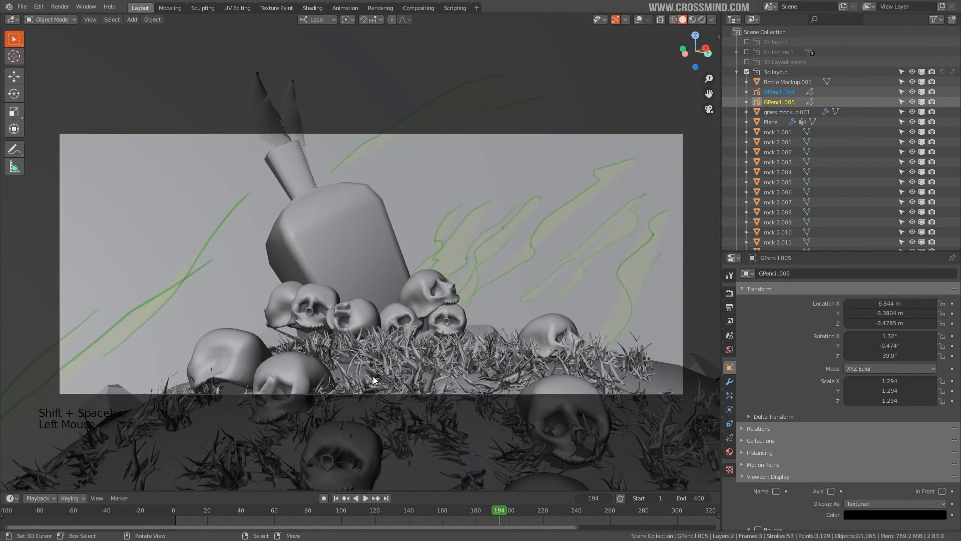
{"action": "scroll", "coordinate": [373, 377], "scroll_direction": "up", "scroll_amount": 2}
{"action": "mouse_move", "coordinate": [360, 333]}
{"action": "middle_mouse_down", "text": "shift"}
{"action": "mouse_move", "coordinate": [306, 333]}
{"action": "mouse_move", "coordinate": [278, 308]}
{"action": "mouse_move", "coordinate": [240, 336]}
{"action": "middle_mouse_up", "text": "shift"}
{"action": "key", "text": "z"}
{"action": "right_click", "coordinate": [275, 326]}
{"action": "right_click", "coordinate": [269, 326]}
{"action": "right_click", "coordinate": [269, 325]}
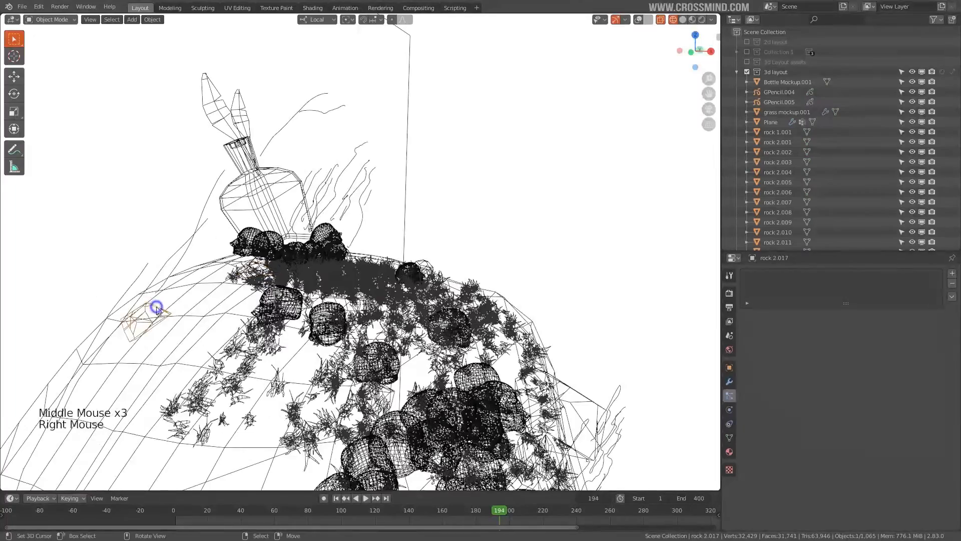
{"action": "middle_click_drag", "start_coordinate": [280, 300], "coordinate": [349, 267]}
{"action": "key", "text": "z"}
{"action": "scroll", "coordinate": [266, 279], "scroll_direction": "up", "scroll_amount": 2}
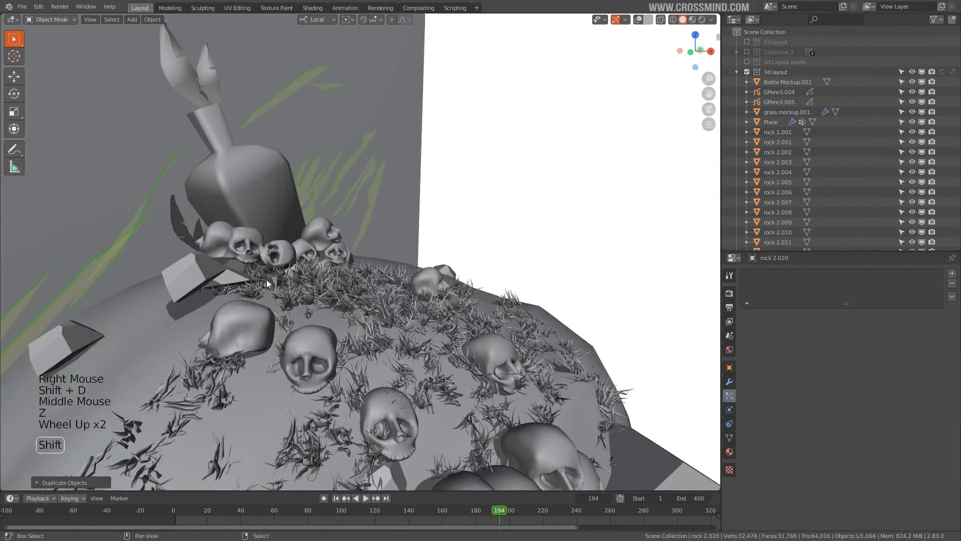
Move and rotate the copied rock so it sits against the skull cluster below the bottle
{"action": "scroll", "coordinate": [407, 285], "scroll_direction": "up", "scroll_amount": 1}
{"action": "mouse_move", "coordinate": [266, 279]}
{"action": "middle_mouse_down", "text": "shift"}
{"action": "mouse_move", "coordinate": [407, 285]}
{"action": "mouse_move", "coordinate": [324, 284]}
{"action": "mouse_move", "coordinate": [551, 262]}
{"action": "middle_mouse_up", "text": "shift"}
{"action": "key", "text": "g"}
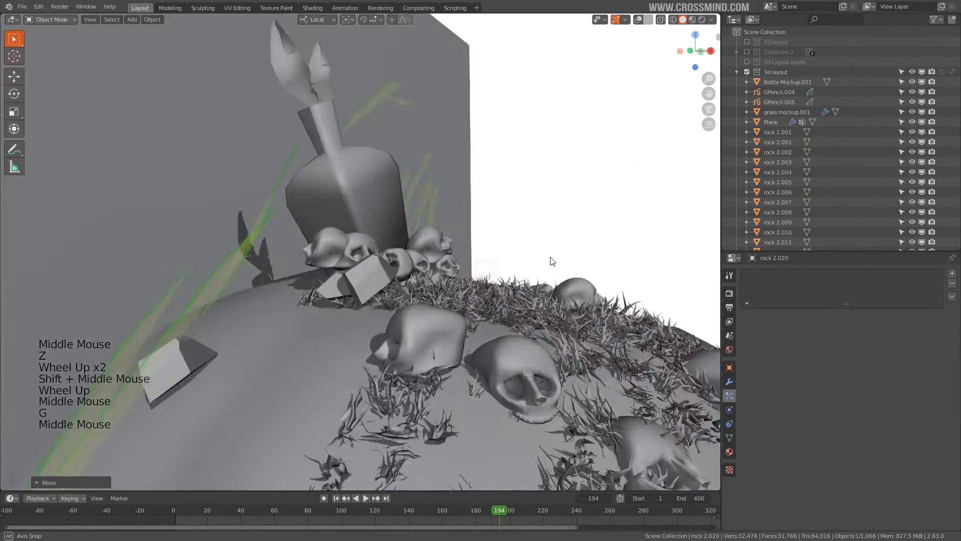
{"action": "key", "text": "g"}
{"action": "middle_click_drag", "start_coordinate": [351, 301], "coordinate": [407, 208]}
{"action": "key", "text": "g"}
{"action": "left_click", "coordinate": [608, 255]}
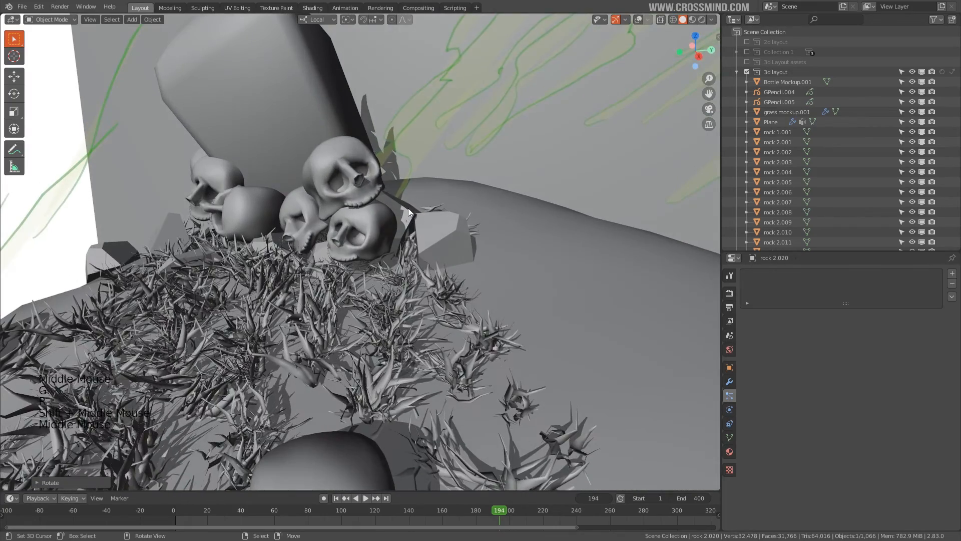
Duplicate another rock in the camera view, then scale, rotate and move the copy behind the grass beside the skulls
{"action": "key", "text": "KP_0"}
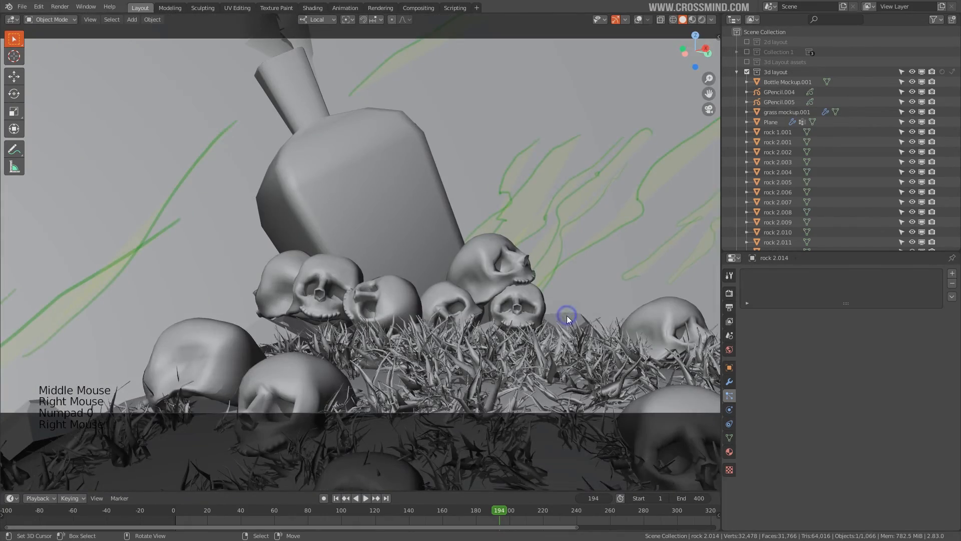
{"action": "key", "text": "shift+d"}
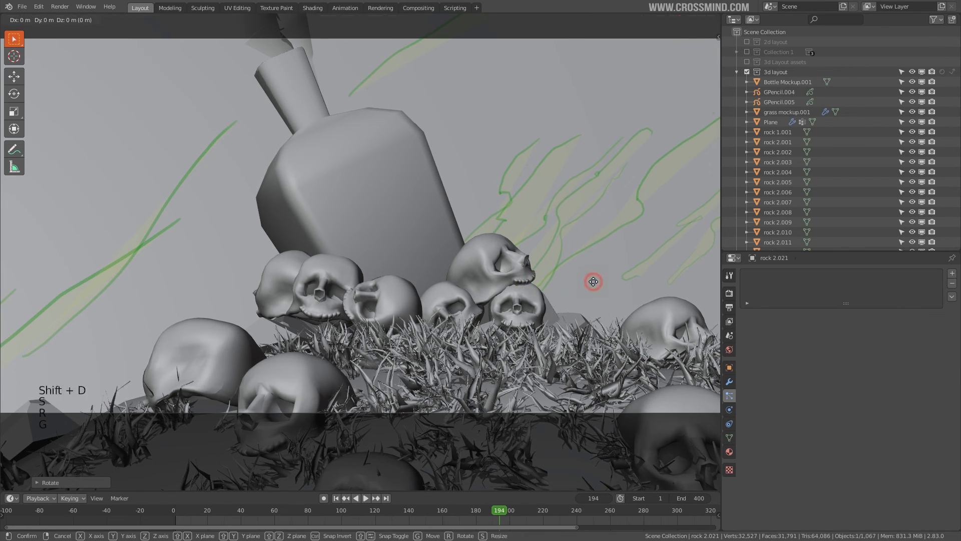
{"action": "middle_click_drag", "start_coordinate": [450, 322], "coordinate": [449, 301], "text": "shift"}
{"action": "scroll", "coordinate": [449, 323], "scroll_direction": "down", "scroll_amount": 1}
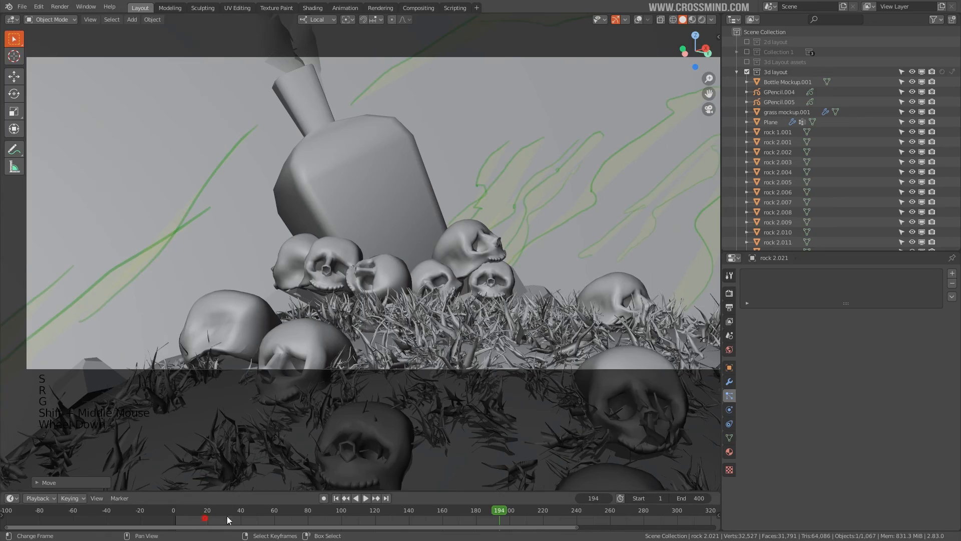
Scrub to frame 178 and play the animation through the camera to check the added rocks
{"action": "left_click_drag", "start_coordinate": [227, 515], "coordinate": [472, 512]}
{"action": "scroll", "coordinate": [420, 332], "scroll_direction": "down", "scroll_amount": 1}
{"action": "middle_click_drag", "start_coordinate": [413, 337], "coordinate": [408, 340], "text": "shift"}
{"action": "scroll", "coordinate": [408, 340], "scroll_direction": "up", "scroll_amount": 1}
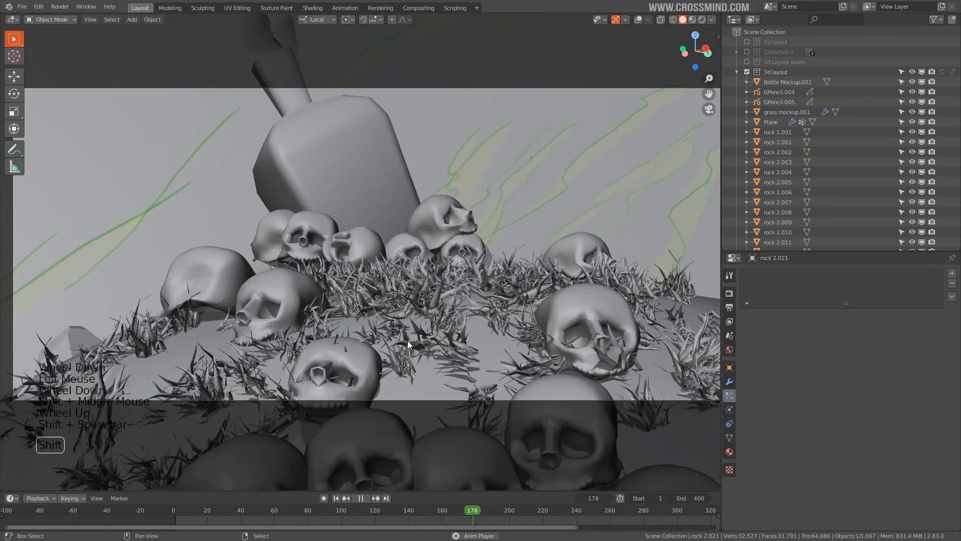
{"action": "key", "text": "shift+space"}
{"action": "key", "text": "shift+space"}
Select the ground plane and adjust the rotation randomization of its grass particles
{"action": "right_click", "coordinate": [511, 365]}
{"action": "key", "text": "g"}
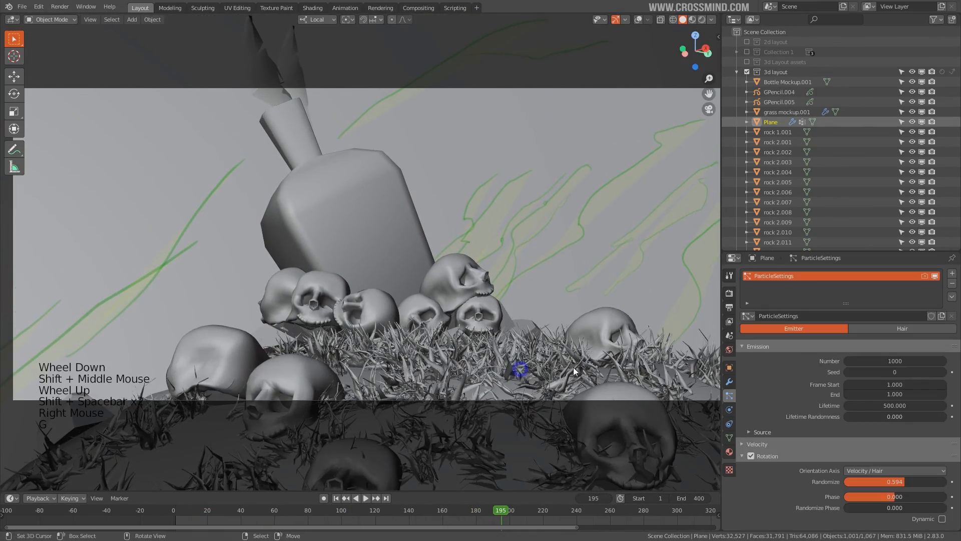
{"action": "mouse_move", "coordinate": [894, 361]}
{"action": "left_mouse_down"}
{"action": "mouse_move", "coordinate": [864, 361]}
{"action": "mouse_move", "coordinate": [881, 361]}
{"action": "left_mouse_up"}
{"action": "scroll", "coordinate": [843, 350], "scroll_direction": "down", "scroll_amount": 9}
{"action": "scroll", "coordinate": [844, 349], "scroll_direction": "up", "scroll_amount": 3}
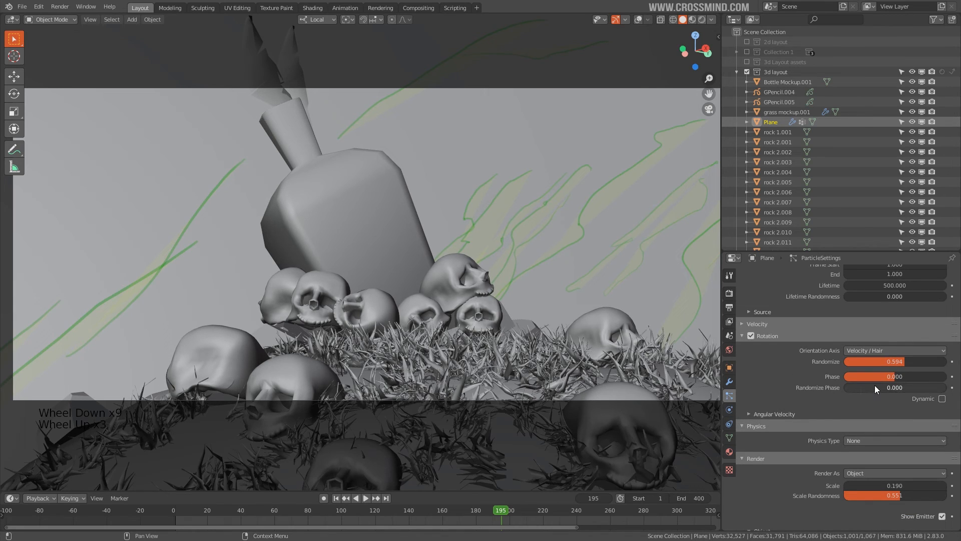
{"action": "mouse_move", "coordinate": [895, 363]}
{"action": "left_mouse_down"}
{"action": "mouse_move", "coordinate": [913, 362]}
{"action": "mouse_move", "coordinate": [846, 361]}
{"action": "mouse_move", "coordinate": [884, 362]}
{"action": "left_mouse_up"}
{"action": "right_click", "coordinate": [866, 362]}
{"action": "scroll", "coordinate": [783, 422], "scroll_direction": "down", "scroll_amount": 10}
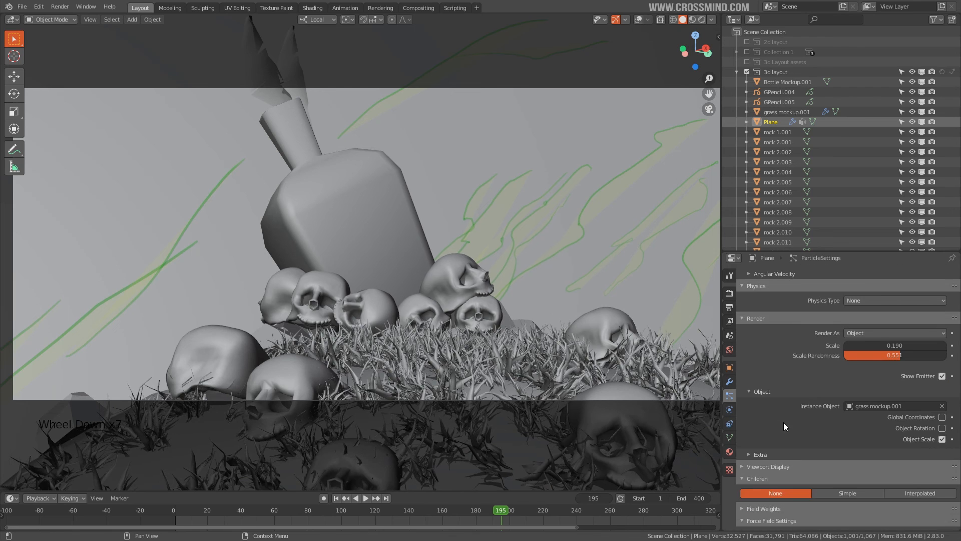
Try a grass particle scale of 0.130, undo it, and set the scale to 0.17
{"action": "scroll", "coordinate": [783, 422], "scroll_direction": "up", "scroll_amount": 3}
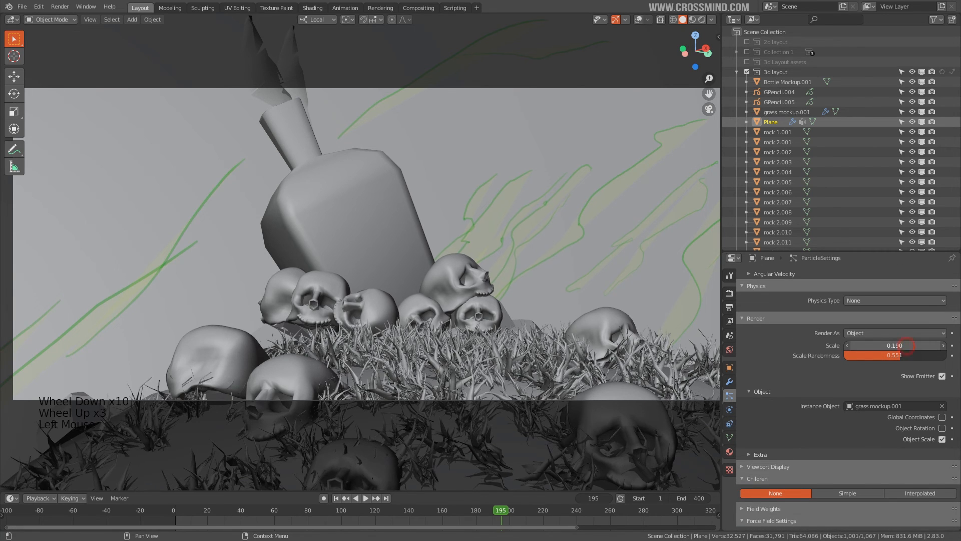
{"action": "left_click_drag", "start_coordinate": [906, 345], "coordinate": [894, 345]}
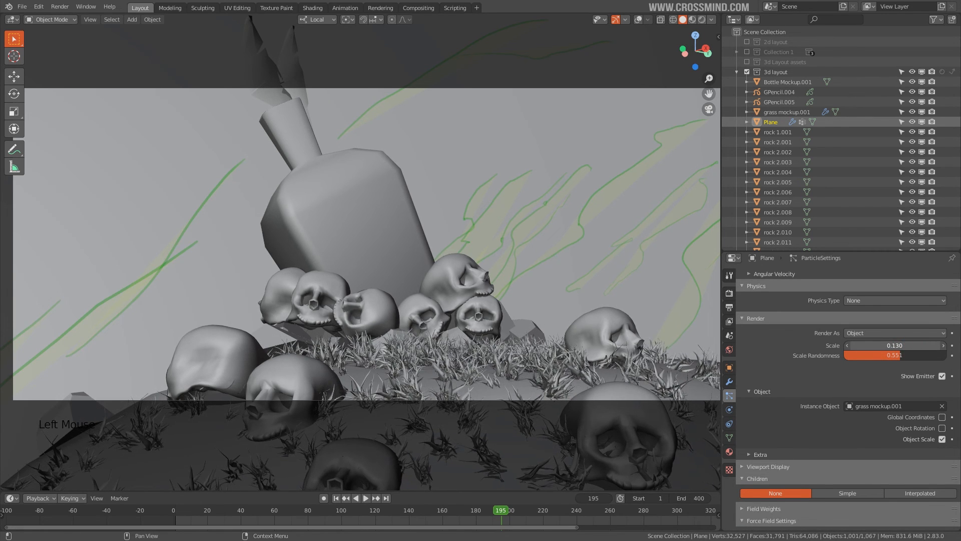
{"action": "left_click_drag", "start_coordinate": [894, 346], "coordinate": [896, 345]}
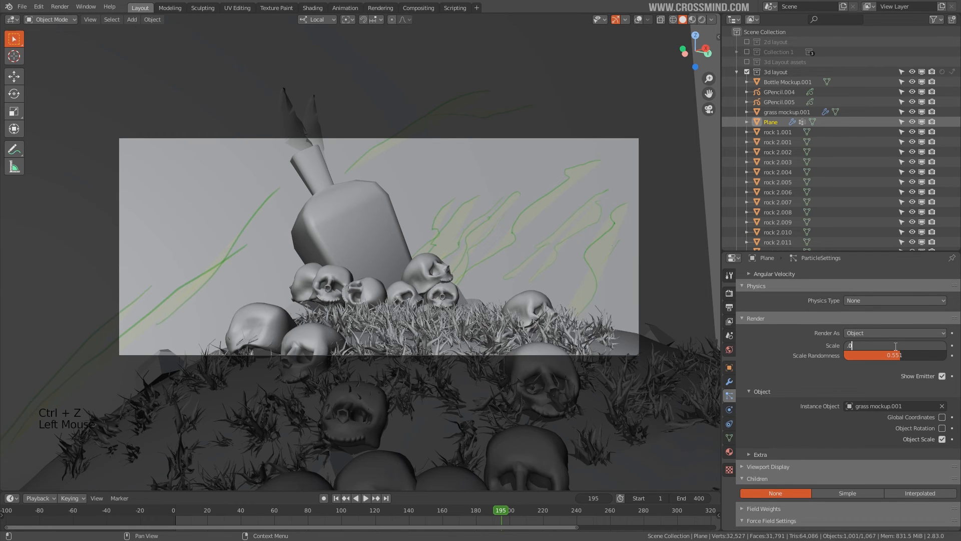
{"action": "type", "text": ".17"}
{"action": "key", "text": "Return"}
{"action": "scroll", "coordinate": [374, 354], "scroll_direction": "up", "scroll_amount": 2}
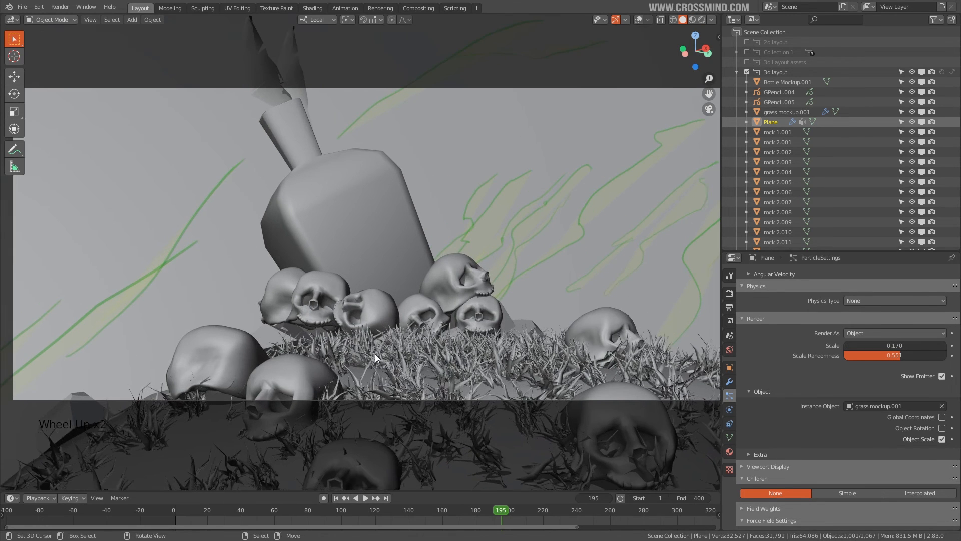
Nudge the outermost skull on the near side of the cluster at the bottle's base
{"action": "middle_click_drag", "start_coordinate": [374, 353], "coordinate": [304, 348], "text": "shift"}
{"action": "right_click", "coordinate": [272, 311]}
{"action": "key", "text": "g"}
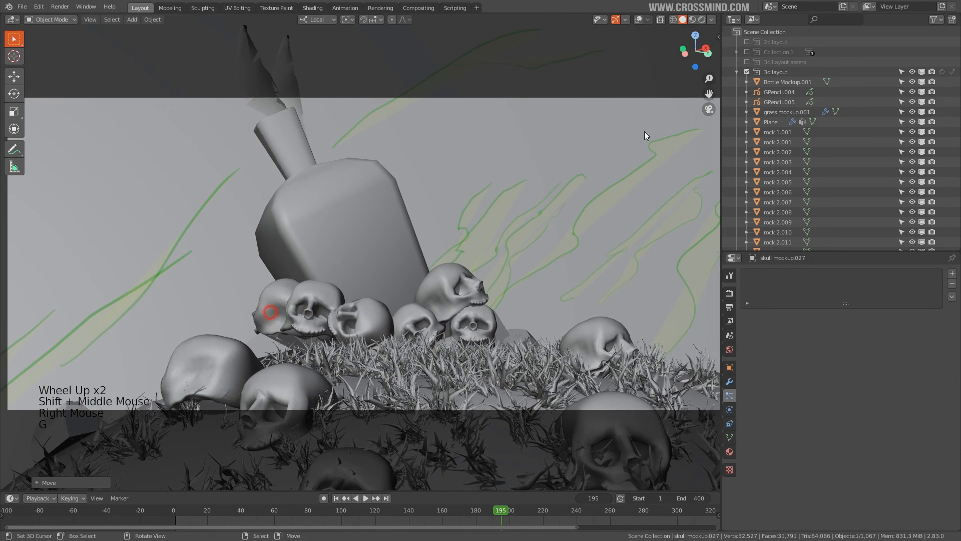
{"action": "mouse_move", "coordinate": [536, 235]}
{"action": "middle_mouse_down", "text": "shift"}
{"action": "mouse_move", "coordinate": [551, 217]}
{"action": "mouse_move", "coordinate": [586, 215]}
{"action": "middle_mouse_up", "text": "shift"}
Enable Cavity in the viewport shading, try the Outline option, and scrub through the shot to check the look
{"action": "left_click", "coordinate": [710, 20]}
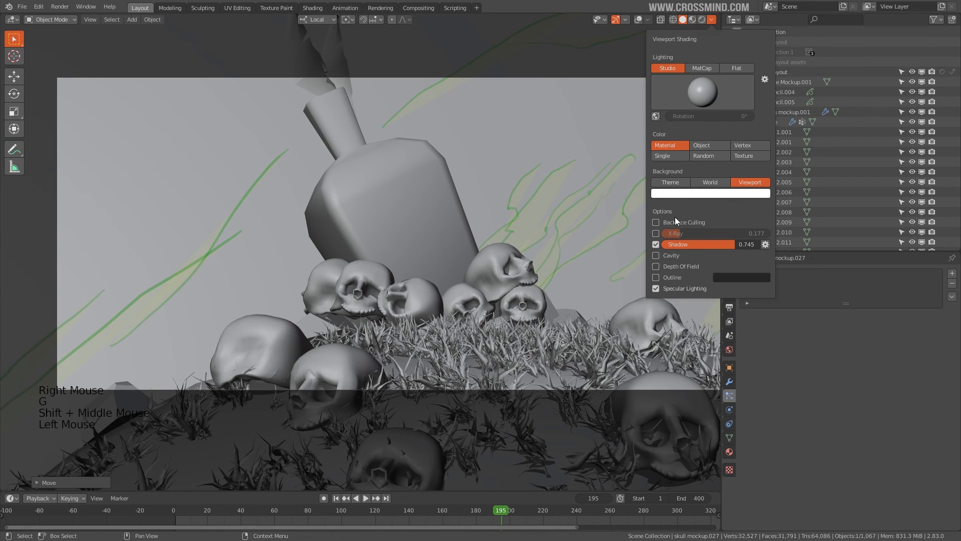
{"action": "left_click", "coordinate": [656, 255]}
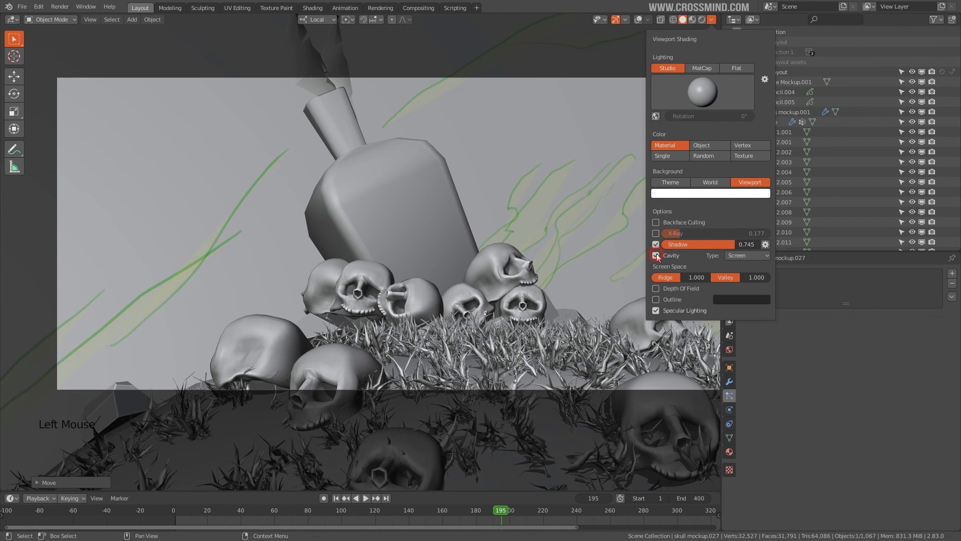
{"action": "left_click", "coordinate": [656, 300]}
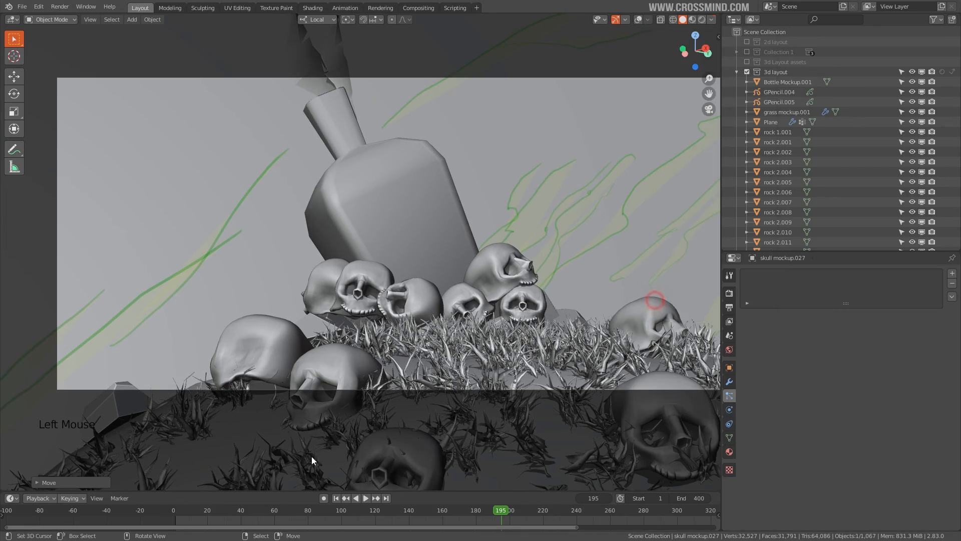
{"action": "left_click_drag", "start_coordinate": [207, 520], "coordinate": [439, 511]}
{"action": "key", "text": "space"}
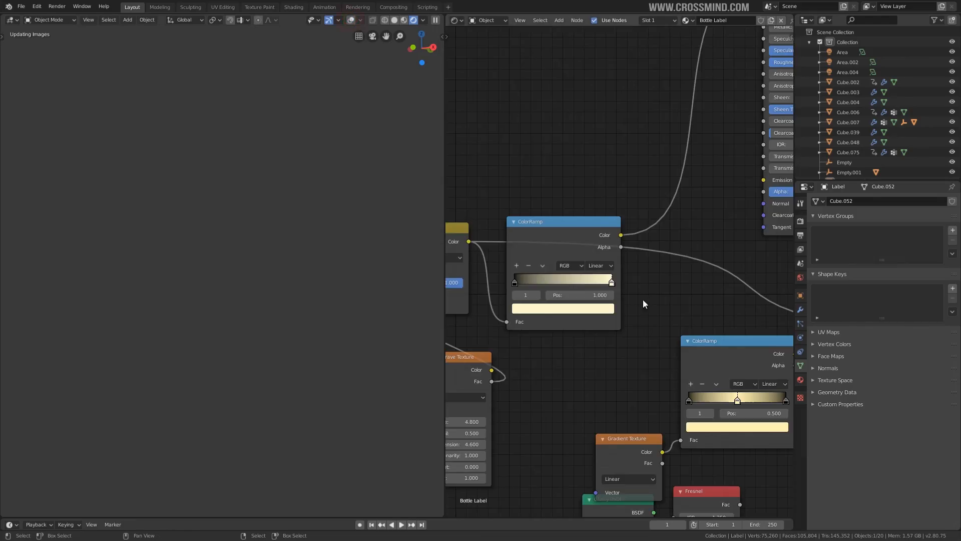
In the Bottle Label material, try a Fac of 0.115 on the Invert node fed by the Musgrave Texture and undo it
{"action": "scroll", "coordinate": [642, 299], "scroll_direction": "down", "scroll_amount": 8}
{"action": "middle_click_drag", "start_coordinate": [656, 285], "coordinate": [453, 230]}
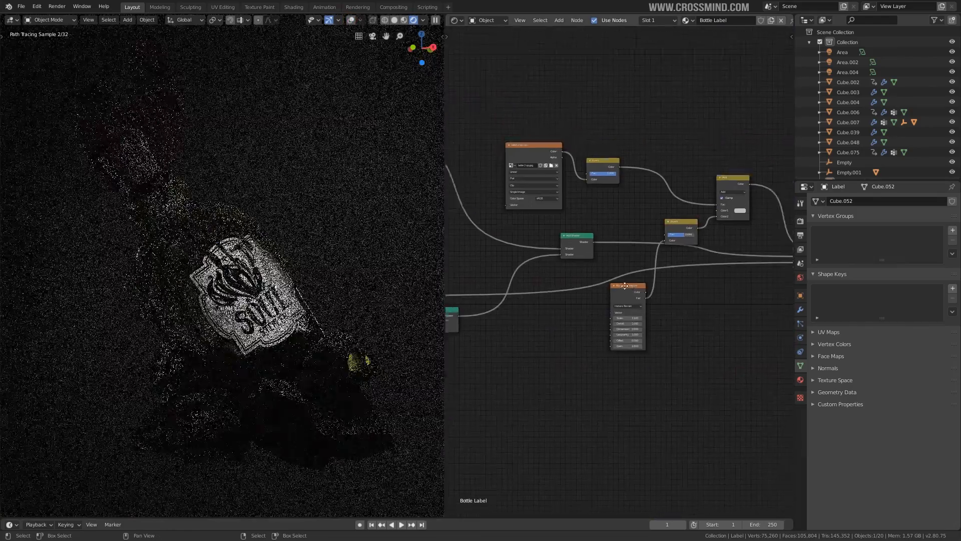
{"action": "scroll", "coordinate": [641, 221], "scroll_direction": "up", "scroll_amount": 10}
{"action": "left_click_drag", "start_coordinate": [741, 266], "coordinate": [706, 266]}
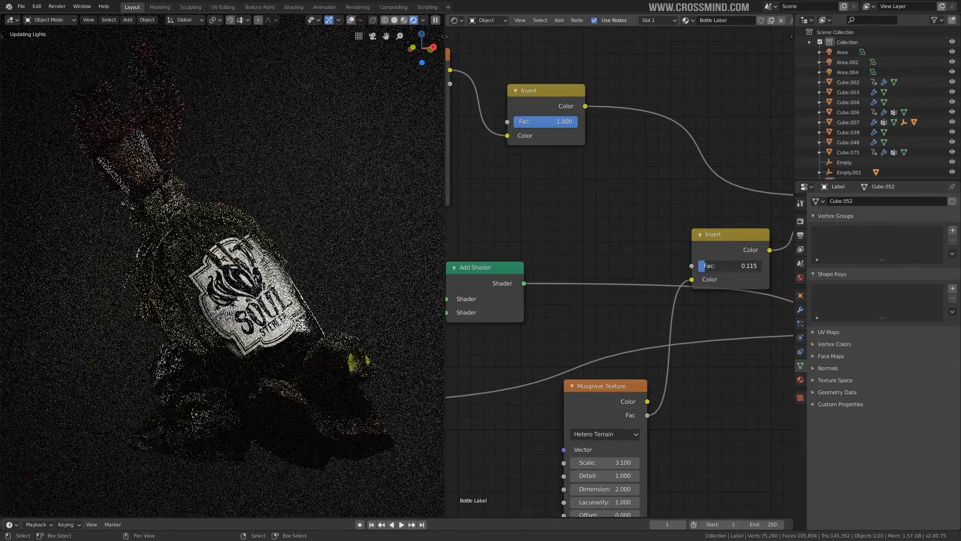
{"action": "key", "text": "ctrl+z"}
Set the Fac of the Invert node after the label image to 0.760 and look over the connected nodes
{"action": "mouse_move", "coordinate": [563, 122]}
{"action": "left_mouse_down"}
{"action": "mouse_move", "coordinate": [526, 122]}
{"action": "mouse_move", "coordinate": [576, 123]}
{"action": "left_mouse_up"}
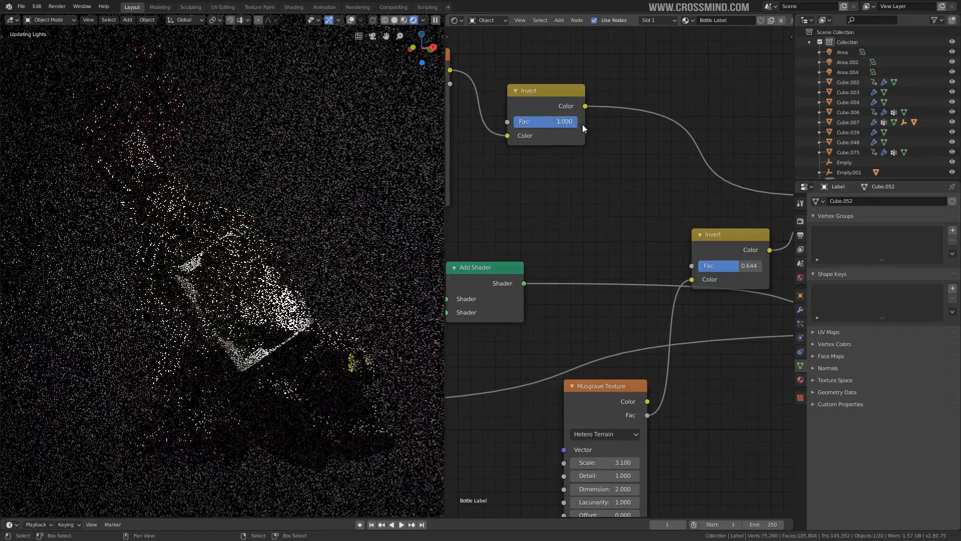
{"action": "scroll", "coordinate": [646, 240], "scroll_direction": "down", "scroll_amount": 4}
{"action": "middle_click_drag", "start_coordinate": [661, 273], "coordinate": [461, 235]}
{"action": "scroll", "coordinate": [543, 292], "scroll_direction": "down", "scroll_amount": 2}
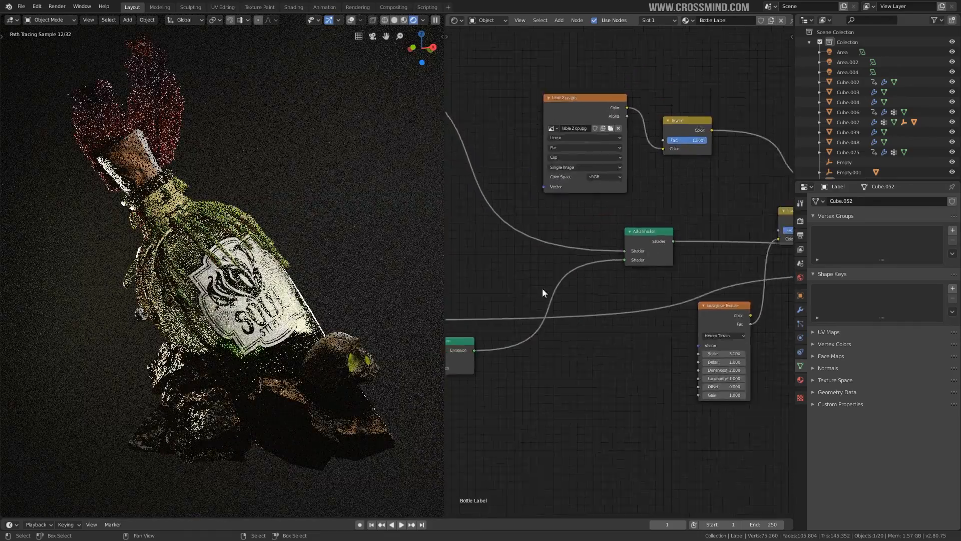
{"action": "middle_click_drag", "start_coordinate": [542, 292], "coordinate": [718, 250]}
{"action": "middle_click_drag", "start_coordinate": [593, 329], "coordinate": [531, 220]}
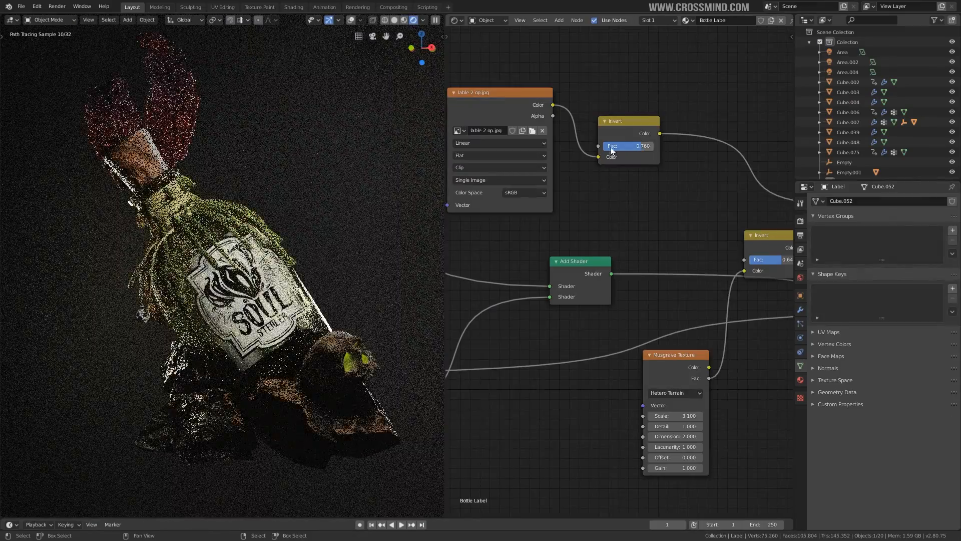
Preview the label image and its Musgrave Texture, Invert and Mix nodes one by one on the bottle label
{"action": "left_click", "coordinate": [485, 106], "text": "ctrl+shift"}
{"action": "middle_click_drag", "start_coordinate": [604, 238], "coordinate": [567, 175]}
{"action": "scroll", "coordinate": [627, 201], "scroll_direction": "down", "scroll_amount": 2}
{"action": "left_click", "coordinate": [638, 292], "text": "ctrl+shift"}
{"action": "middle_click_drag", "start_coordinate": [661, 228], "coordinate": [554, 243]}
{"action": "left_click", "coordinate": [620, 194], "text": "ctrl+shift"}
{"action": "left_click", "coordinate": [675, 137], "text": "ctrl+shift"}
Preview the earlier part of the label material, including the ColorRamp fed by the Gradient Texture
{"action": "middle_click_drag", "start_coordinate": [525, 300], "coordinate": [769, 249]}
{"action": "scroll", "coordinate": [468, 269], "scroll_direction": "down", "scroll_amount": 4}
{"action": "middle_click_drag", "start_coordinate": [469, 268], "coordinate": [832, 261]}
{"action": "left_click", "coordinate": [687, 55], "text": "ctrl+shift"}
{"action": "middle_click_drag", "start_coordinate": [631, 249], "coordinate": [559, 202]}
{"action": "scroll", "coordinate": [560, 203], "scroll_direction": "up", "scroll_amount": 2}
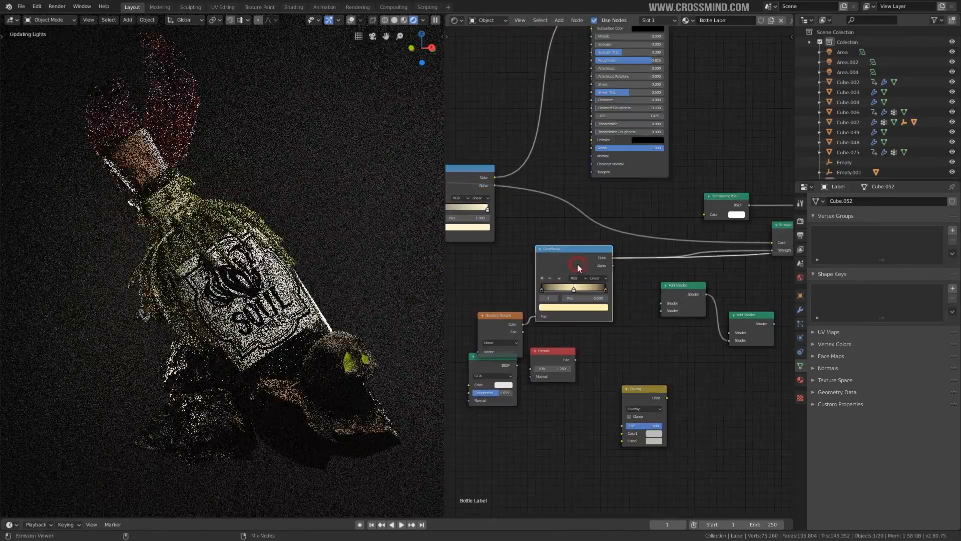
Restore the final Mix Shader as the label's output and inspect the rendered bottle from another angle
{"action": "scroll", "coordinate": [696, 287], "scroll_direction": "up", "scroll_amount": 1}
{"action": "middle_click_drag", "start_coordinate": [651, 325], "coordinate": [709, 322]}
{"action": "scroll", "coordinate": [696, 288], "scroll_direction": "down", "scroll_amount": 8}
{"action": "left_click", "coordinate": [730, 228], "text": "ctrl+shift"}
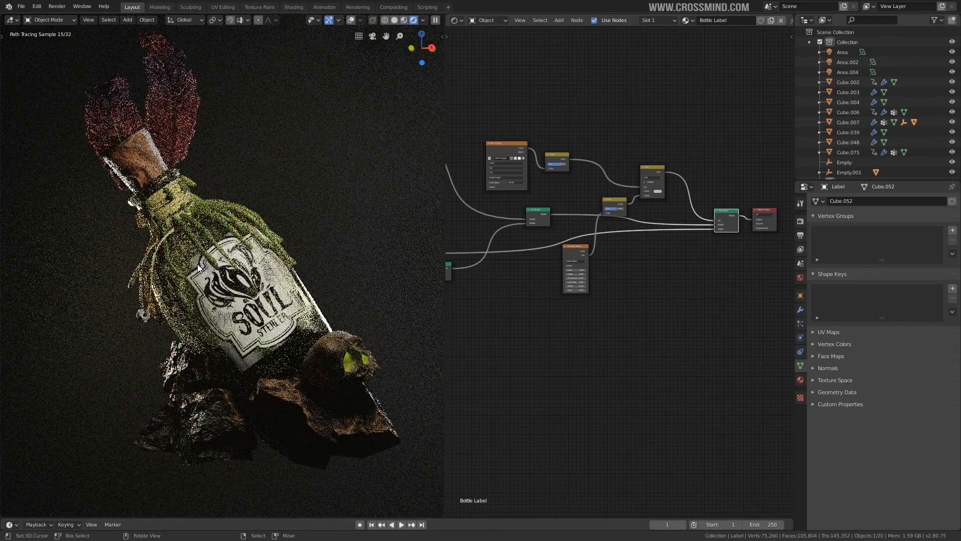
{"action": "middle_click_drag", "start_coordinate": [199, 268], "coordinate": [319, 275]}
{"action": "middle_click_drag", "start_coordinate": [233, 296], "coordinate": [253, 285]}
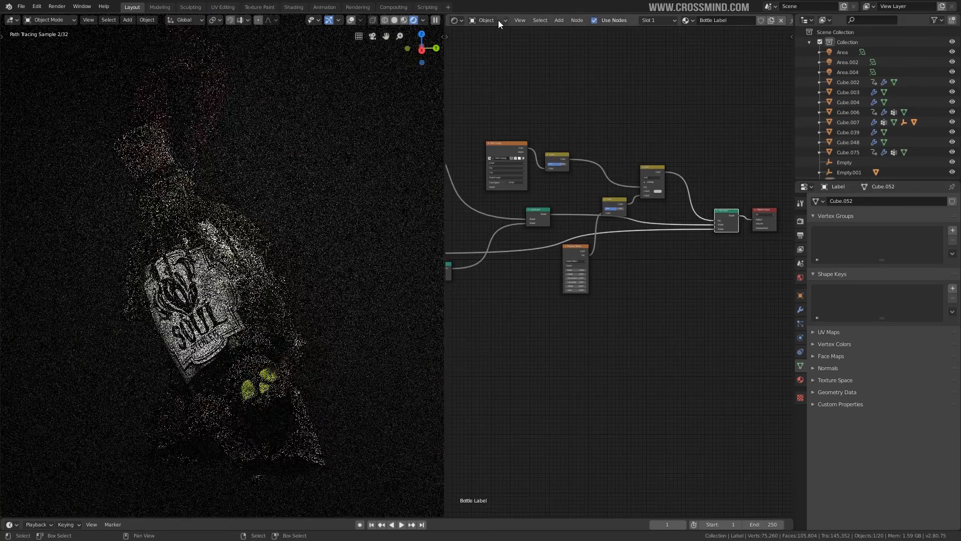
Switch the shader nodes to the World and disconnect the Volume Scatter from the World Output
{"action": "scroll", "coordinate": [496, 20], "scroll_direction": "down", "scroll_amount": 1, "text": "ctrl"}
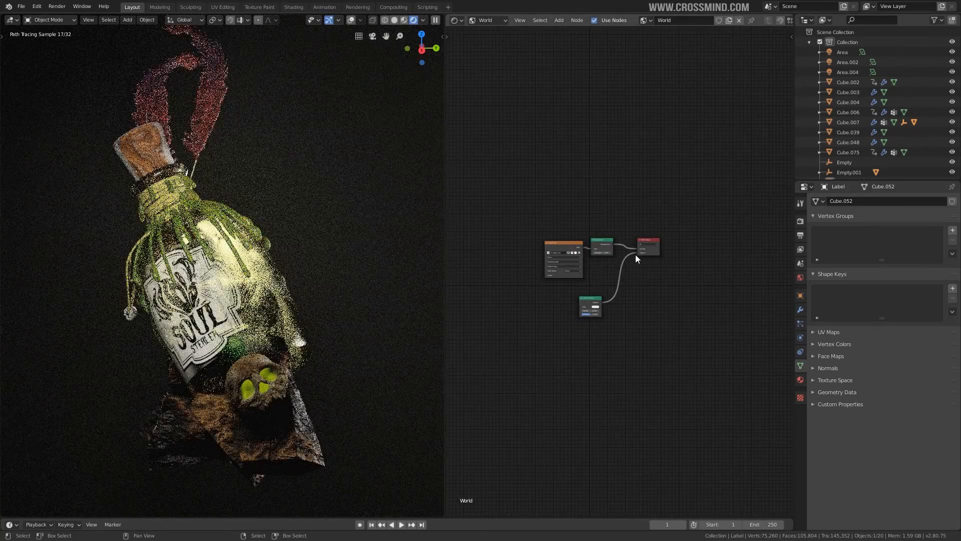
{"action": "left_click_drag", "start_coordinate": [636, 253], "coordinate": [631, 263]}
{"action": "middle_click_drag", "start_coordinate": [345, 271], "coordinate": [385, 262]}
{"action": "scroll", "coordinate": [572, 215], "scroll_direction": "up", "scroll_amount": 9}
{"action": "middle_click_drag", "start_coordinate": [573, 214], "coordinate": [638, 180]}
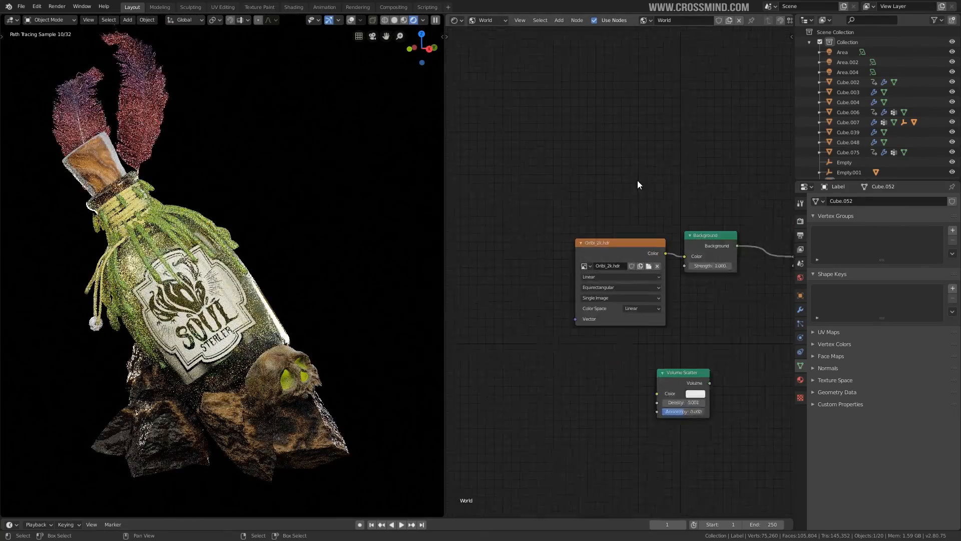
{"action": "scroll", "coordinate": [638, 180], "scroll_direction": "up", "scroll_amount": 1}
{"action": "middle_click_drag", "start_coordinate": [731, 318], "coordinate": [704, 299]}
{"action": "middle_click_drag", "start_coordinate": [293, 267], "coordinate": [334, 266], "text": "shift"}
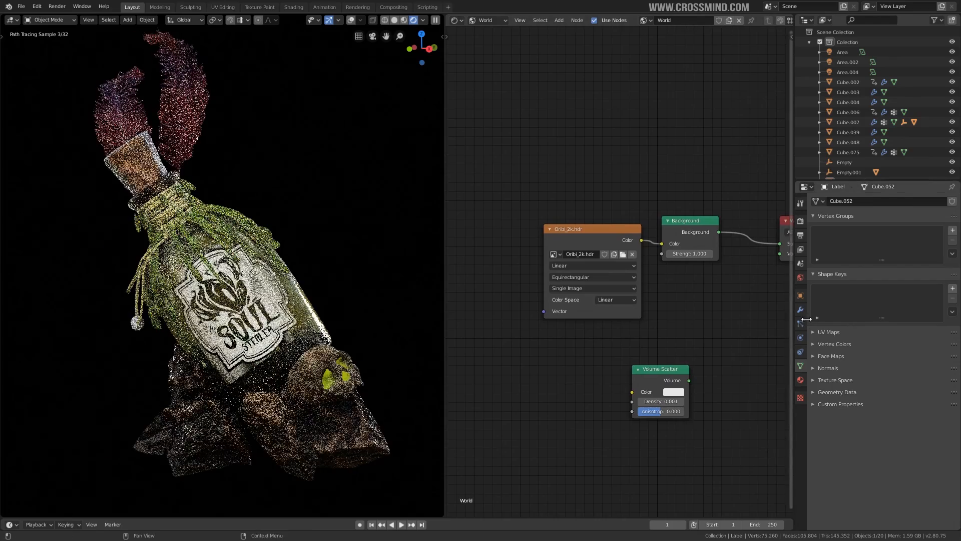
Enable Camera ray visibility for the world and lower the Background node's strength
{"action": "left_click", "coordinate": [800, 279]}
{"action": "left_click", "coordinate": [801, 380]}
{"action": "left_click", "coordinate": [828, 371]}
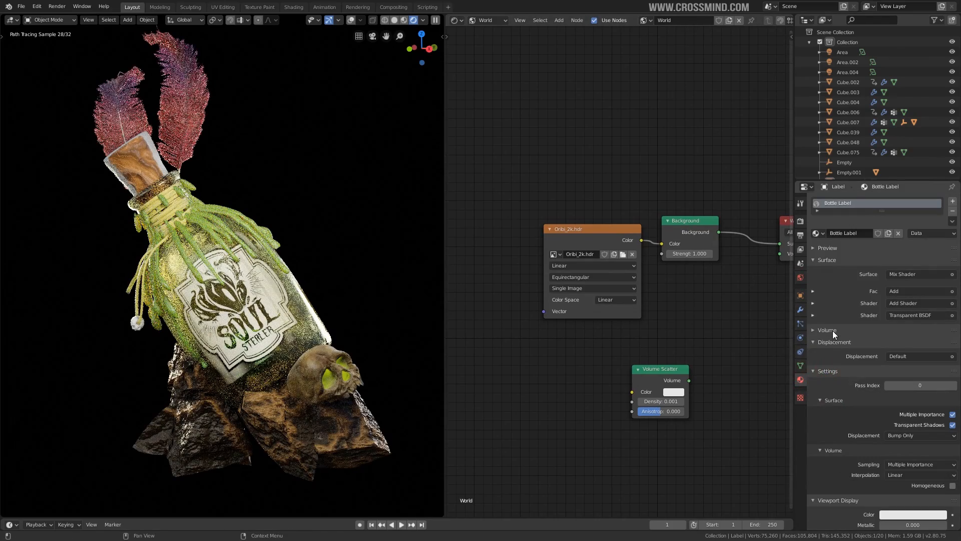
{"action": "left_click", "coordinate": [802, 279]}
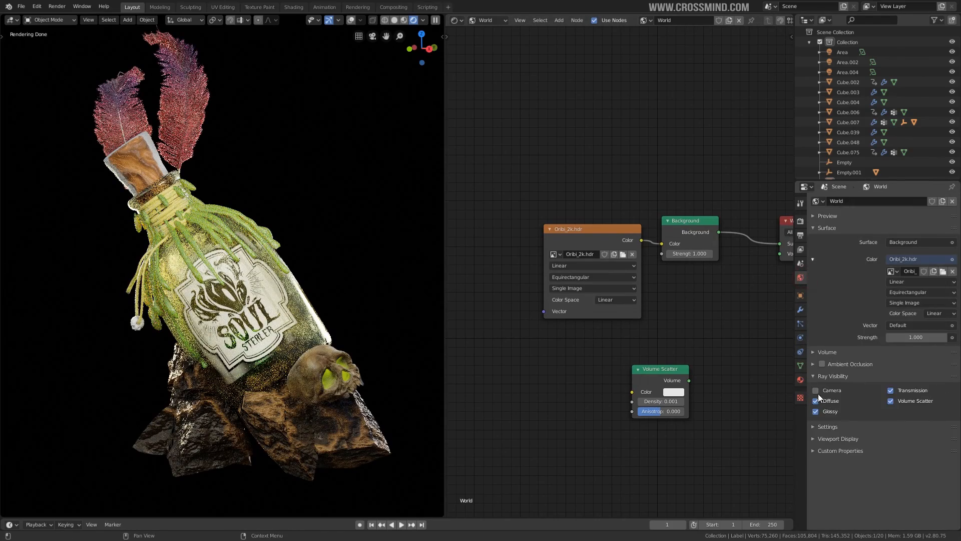
{"action": "left_click", "coordinate": [816, 391]}
{"action": "middle_click_drag", "start_coordinate": [341, 318], "coordinate": [362, 303]}
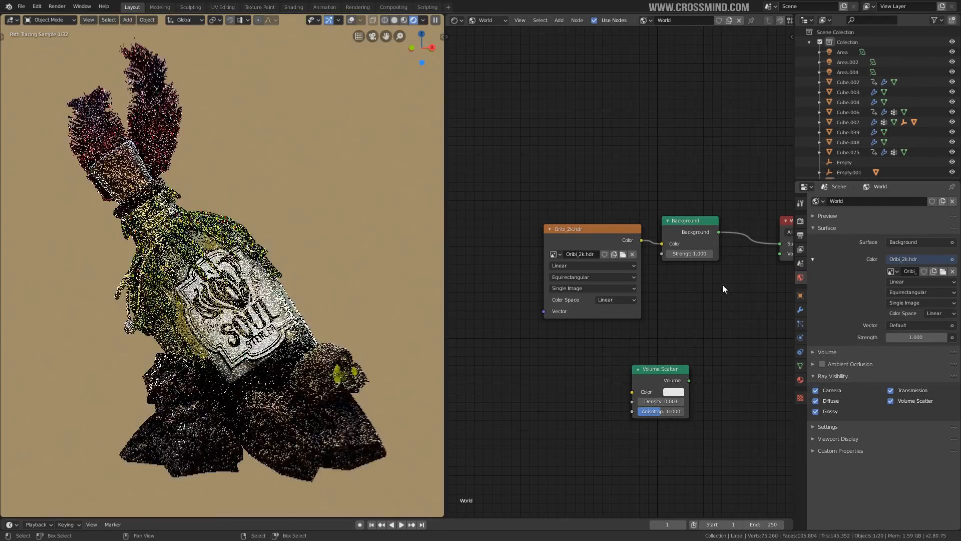
{"action": "middle_click_drag", "start_coordinate": [721, 286], "coordinate": [690, 285]}
{"action": "mouse_move", "coordinate": [662, 253]}
{"action": "left_mouse_down"}
{"action": "mouse_move", "coordinate": [632, 254]}
{"action": "mouse_move", "coordinate": [689, 252]}
{"action": "mouse_move", "coordinate": [646, 252]}
{"action": "left_mouse_up"}
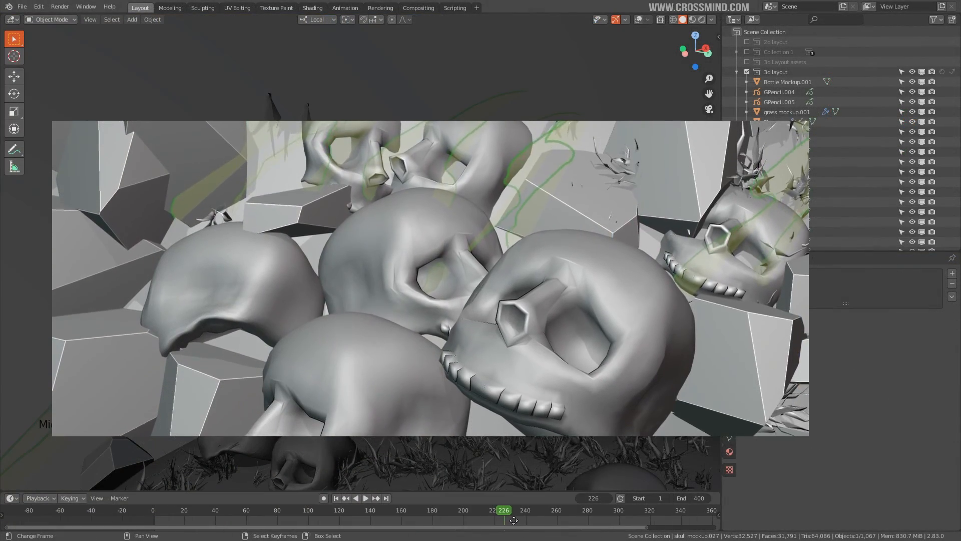
Return to the skull mound layout and scrub the timeline back from frame 226 to check the camera move
{"action": "scroll", "coordinate": [513, 520], "scroll_direction": "down", "scroll_amount": 2}
{"action": "middle_click_drag", "start_coordinate": [513, 520], "coordinate": [453, 513]}
{"action": "scroll", "coordinate": [493, 518], "scroll_direction": "down", "scroll_amount": 1}
{"action": "left_click_drag", "start_coordinate": [452, 513], "coordinate": [415, 516]}
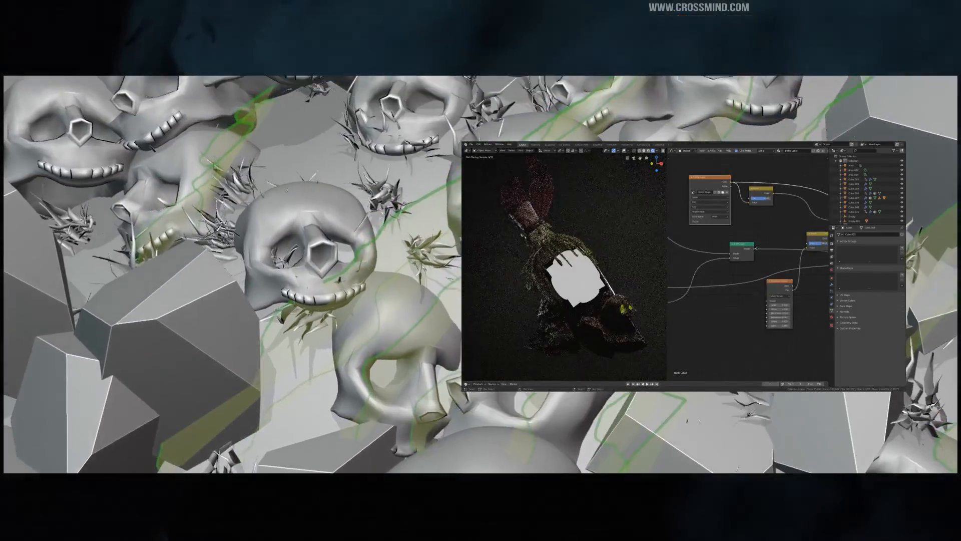